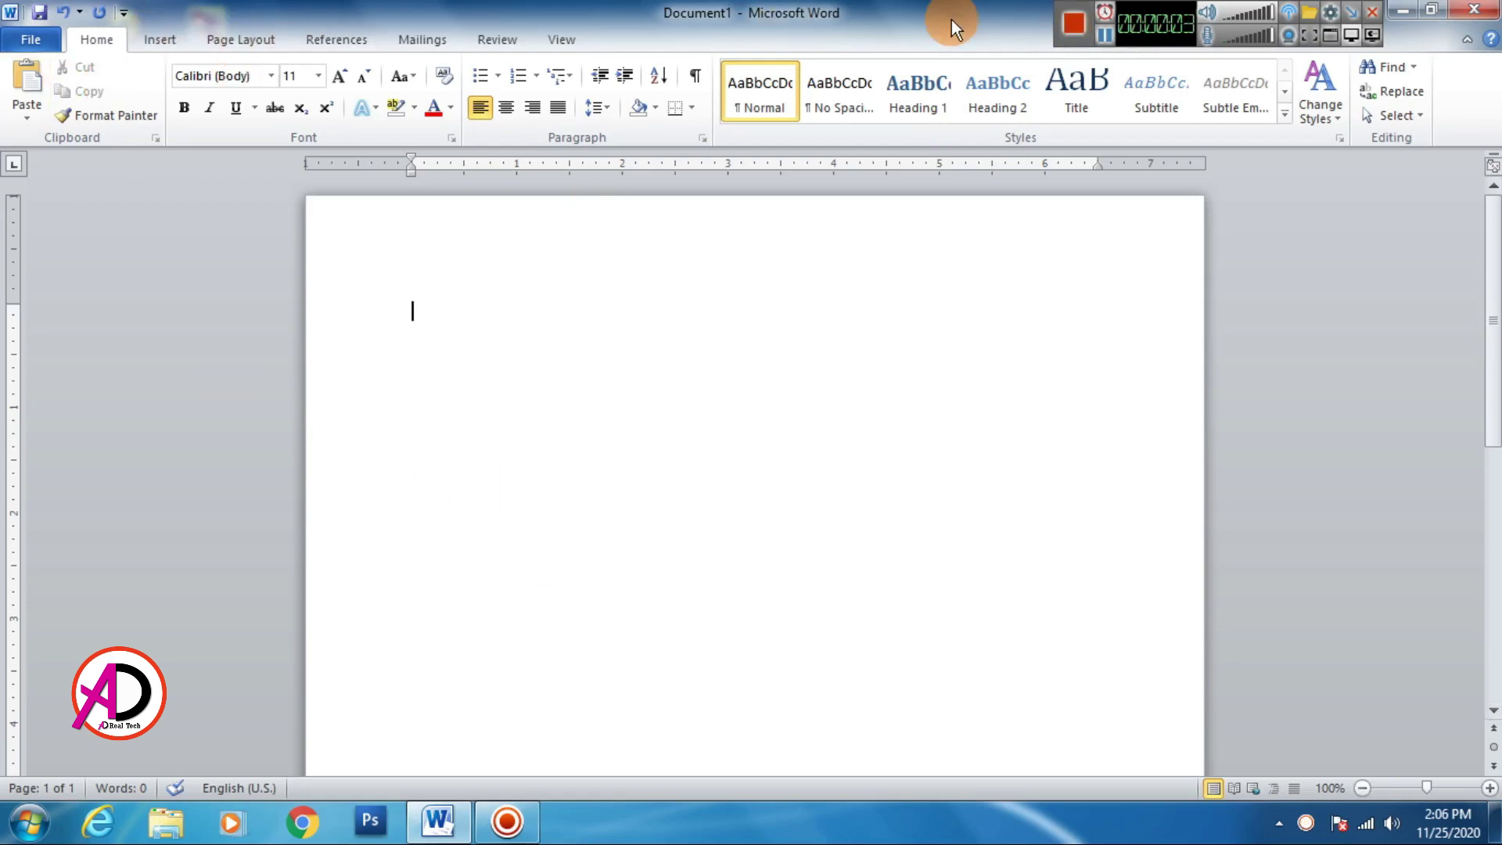
Set the document's paper size to A4.
click(270, 43)
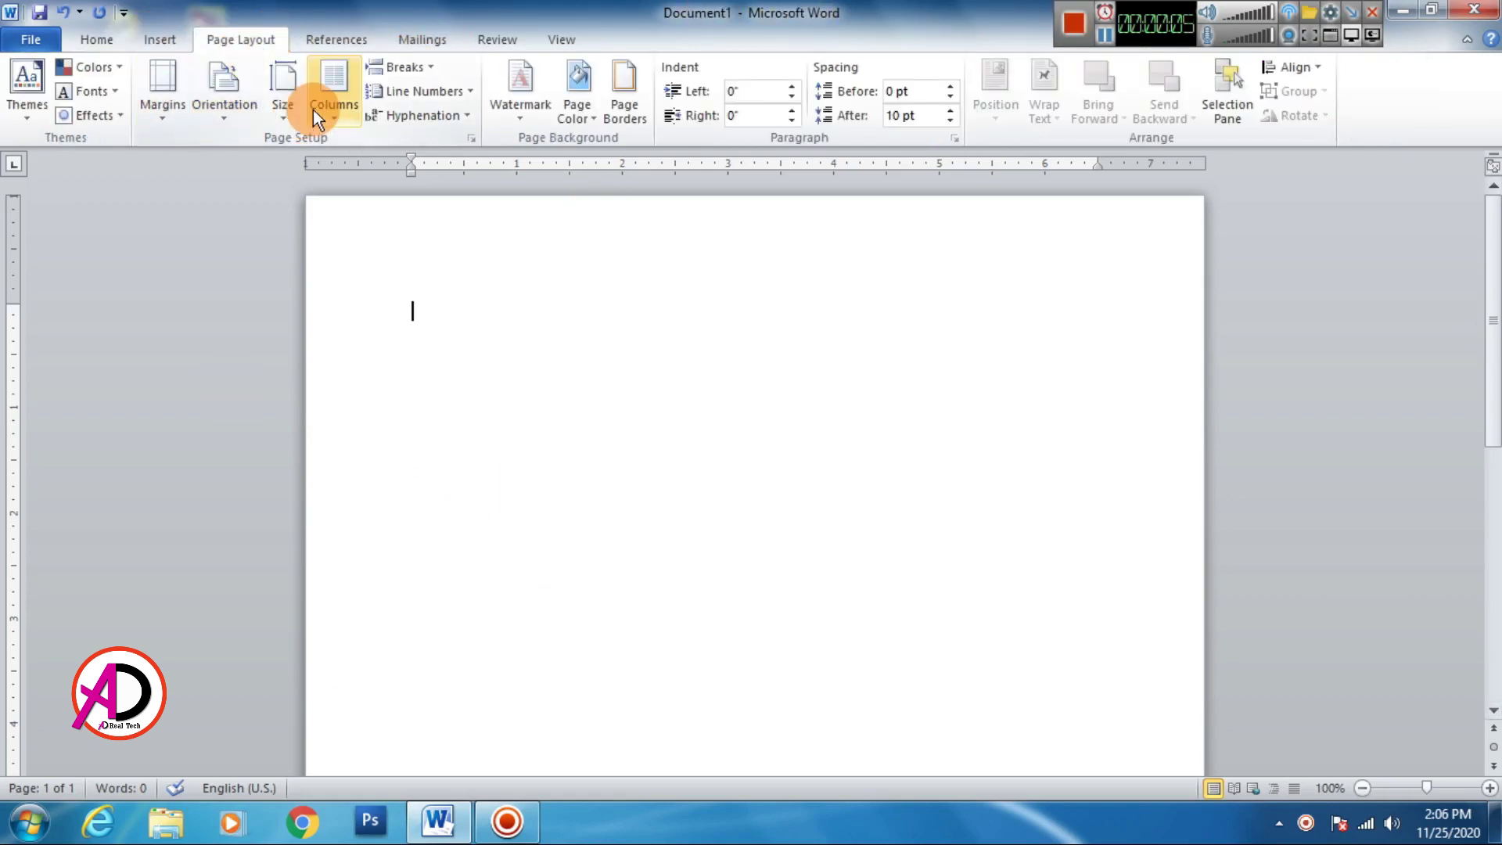
click(283, 106)
click(360, 410)
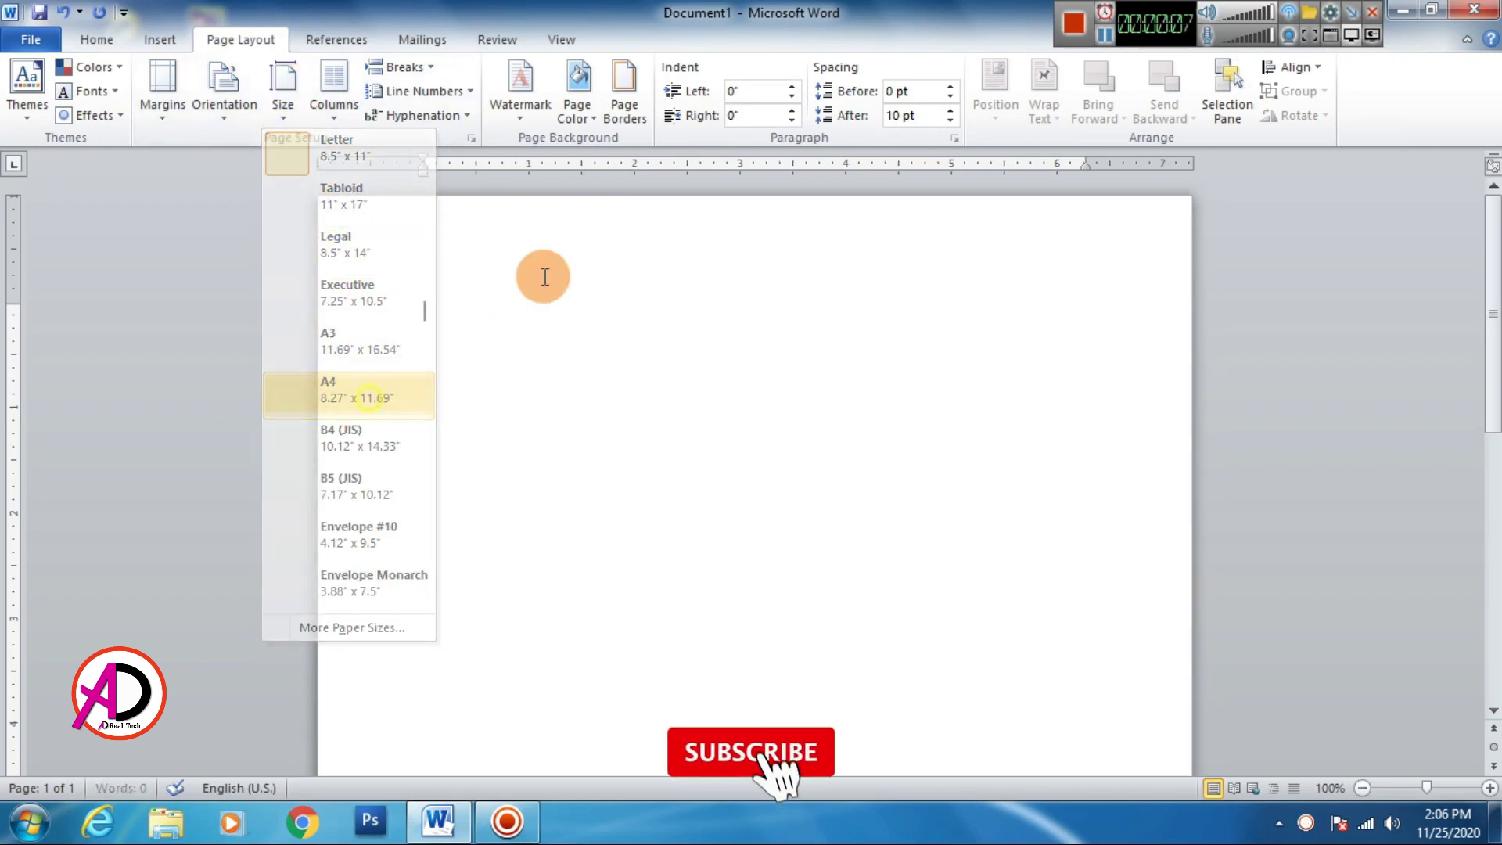
Open the Insert shapes gallery to pick a shape for the page.
click(97, 45)
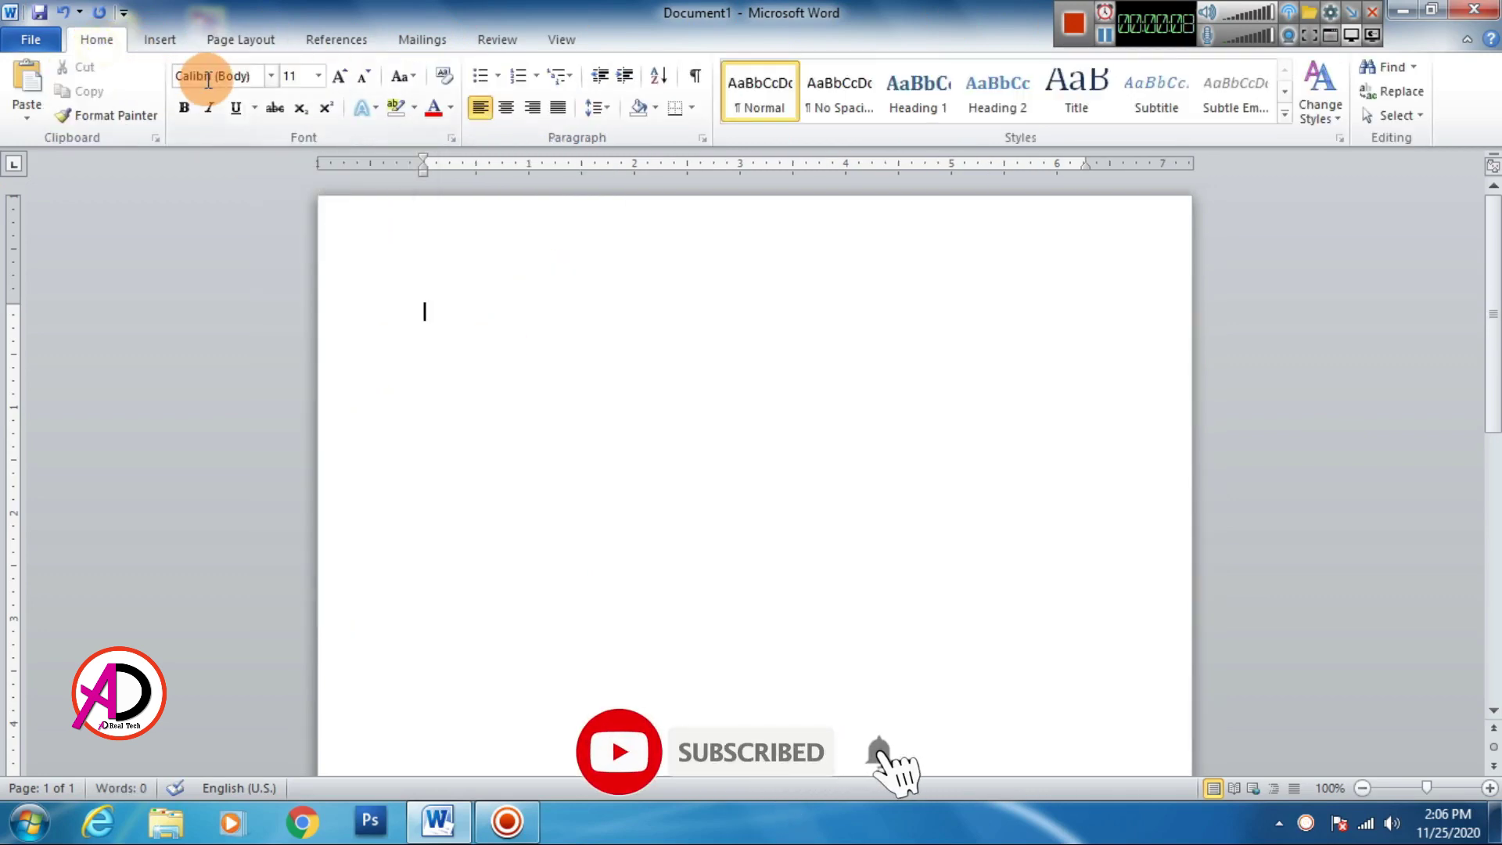
click(158, 44)
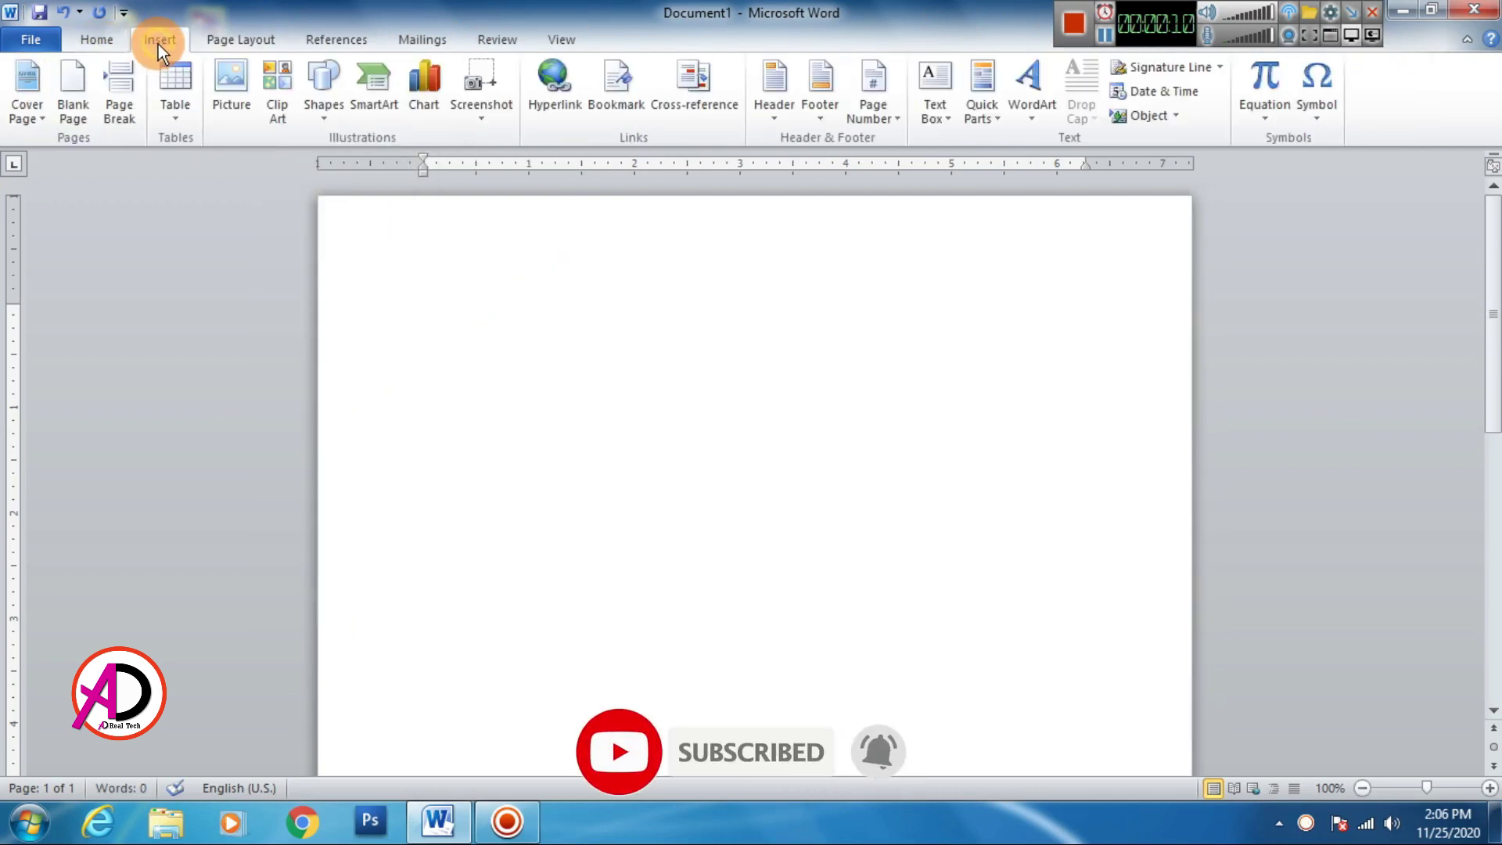
click(327, 98)
Draw a rectangle across the page top and bend its bottom edge into a wave.
click(398, 161)
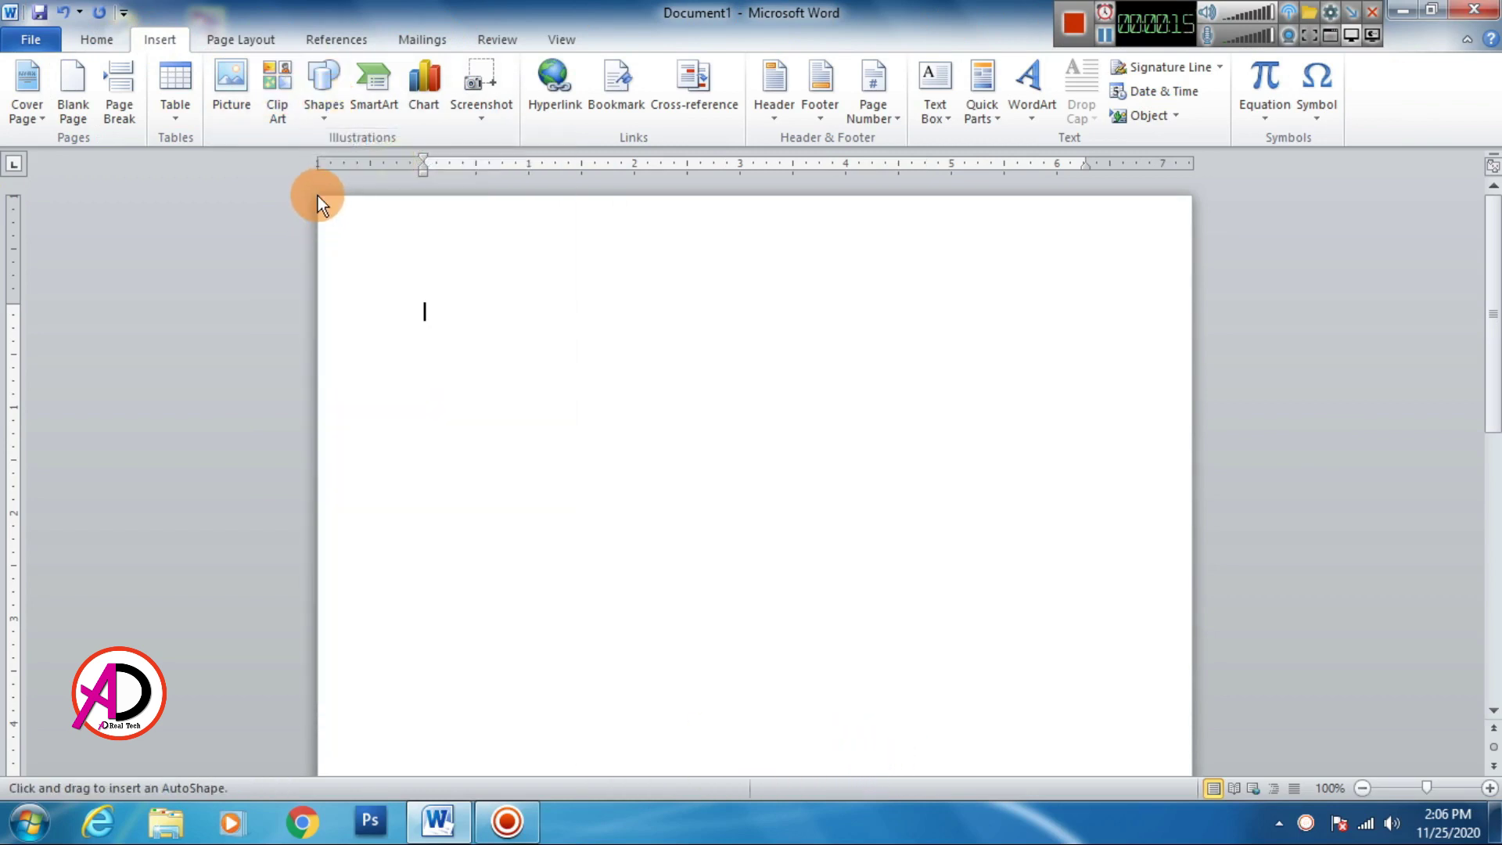
mouse_move(319, 198)
mouse_down()
mouse_move(1105, 428)
mouse_move(1189, 403)
mouse_up()
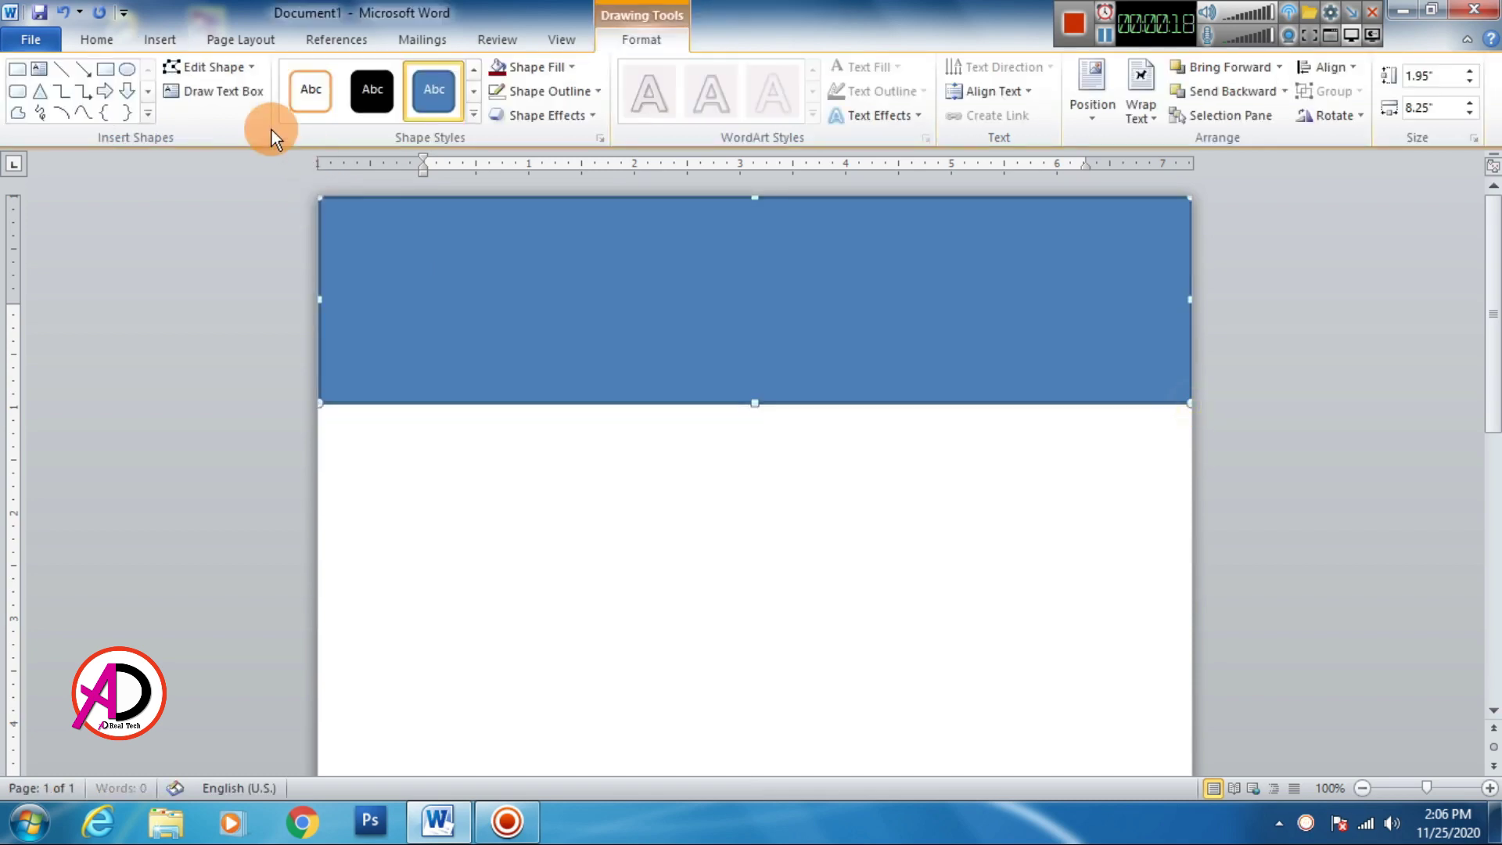
click(227, 69)
click(233, 118)
click(322, 400)
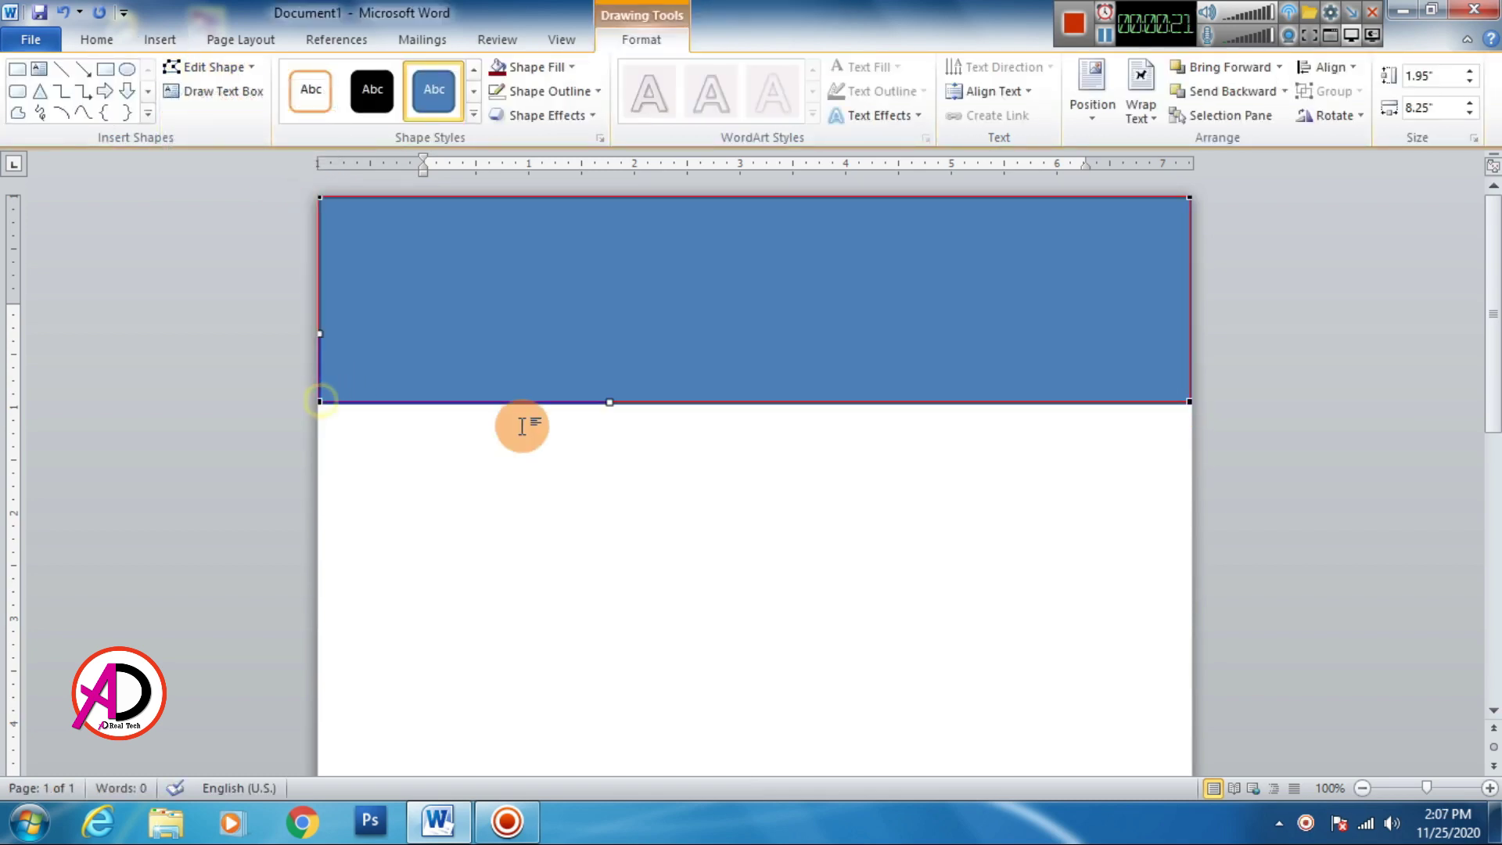
drag(609, 402, 622, 591)
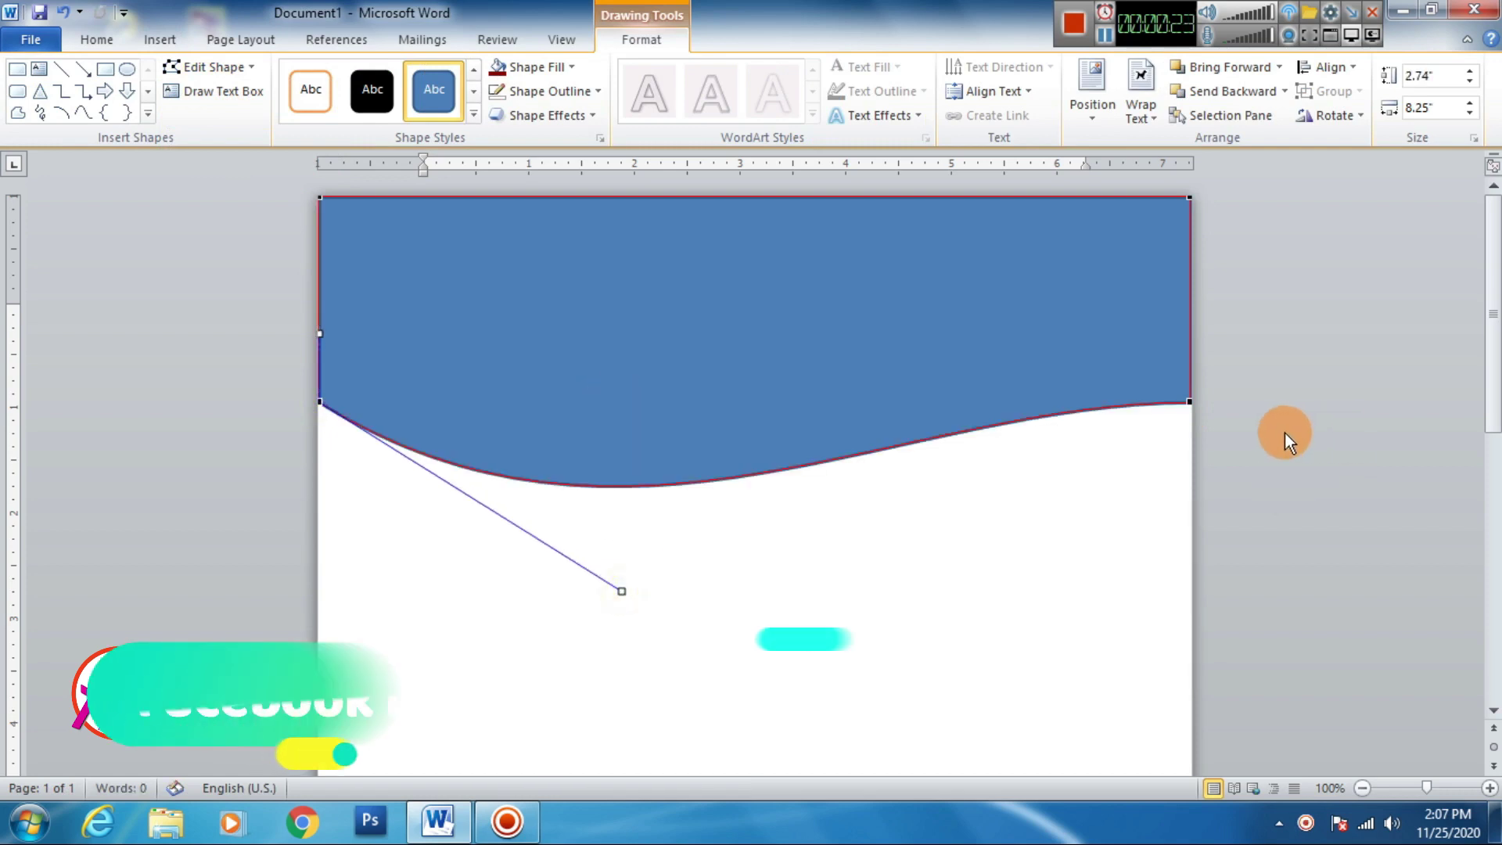
click(1189, 402)
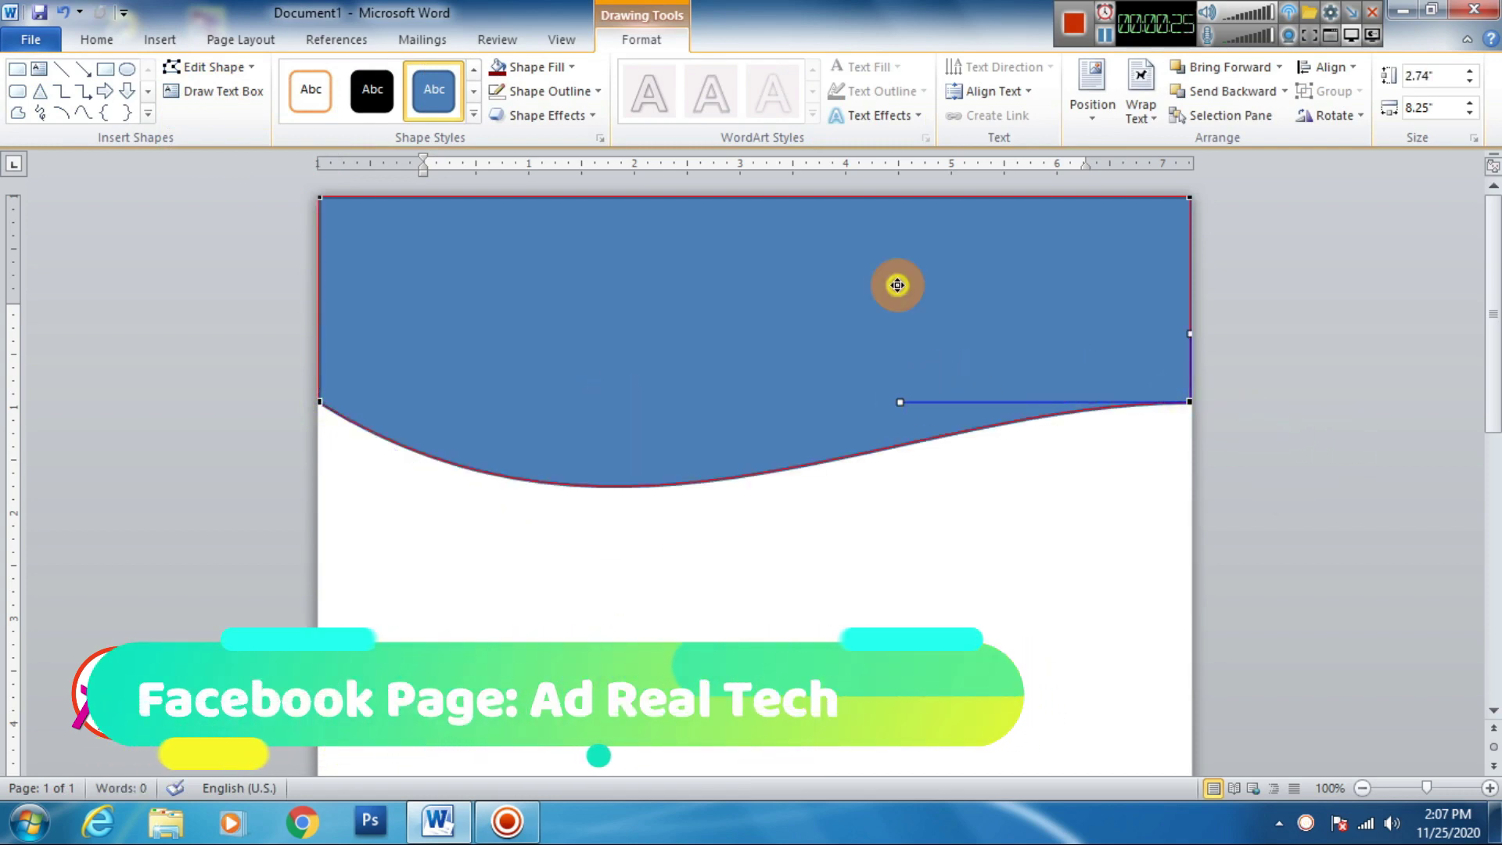
mouse_move(899, 402)
mouse_down()
mouse_move(889, 265)
mouse_move(821, 268)
mouse_up()
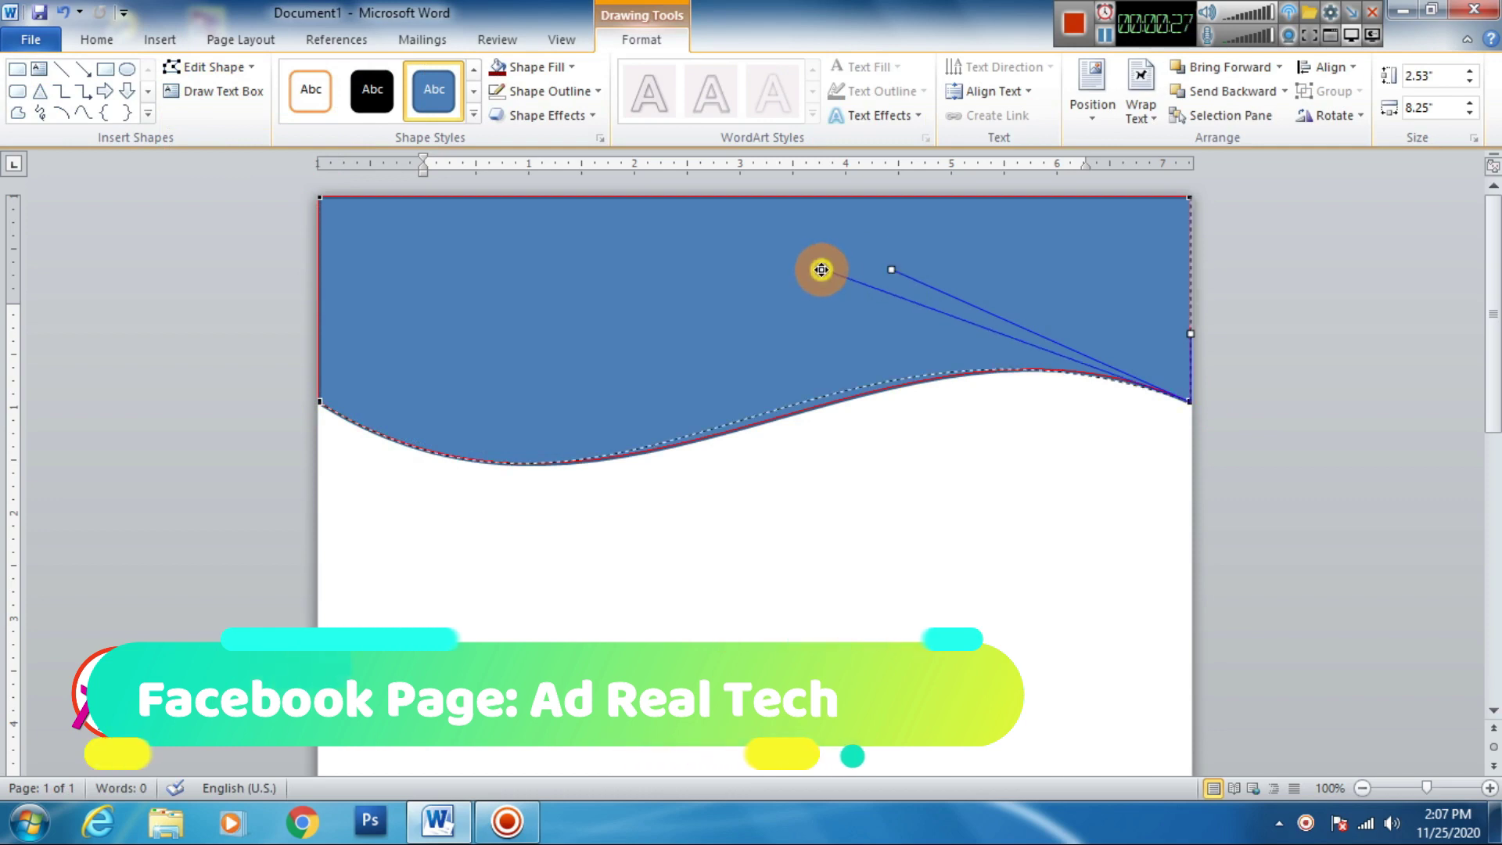
click(782, 482)
Shorten the wave shape and refine the curves at its left and right ends.
click(635, 376)
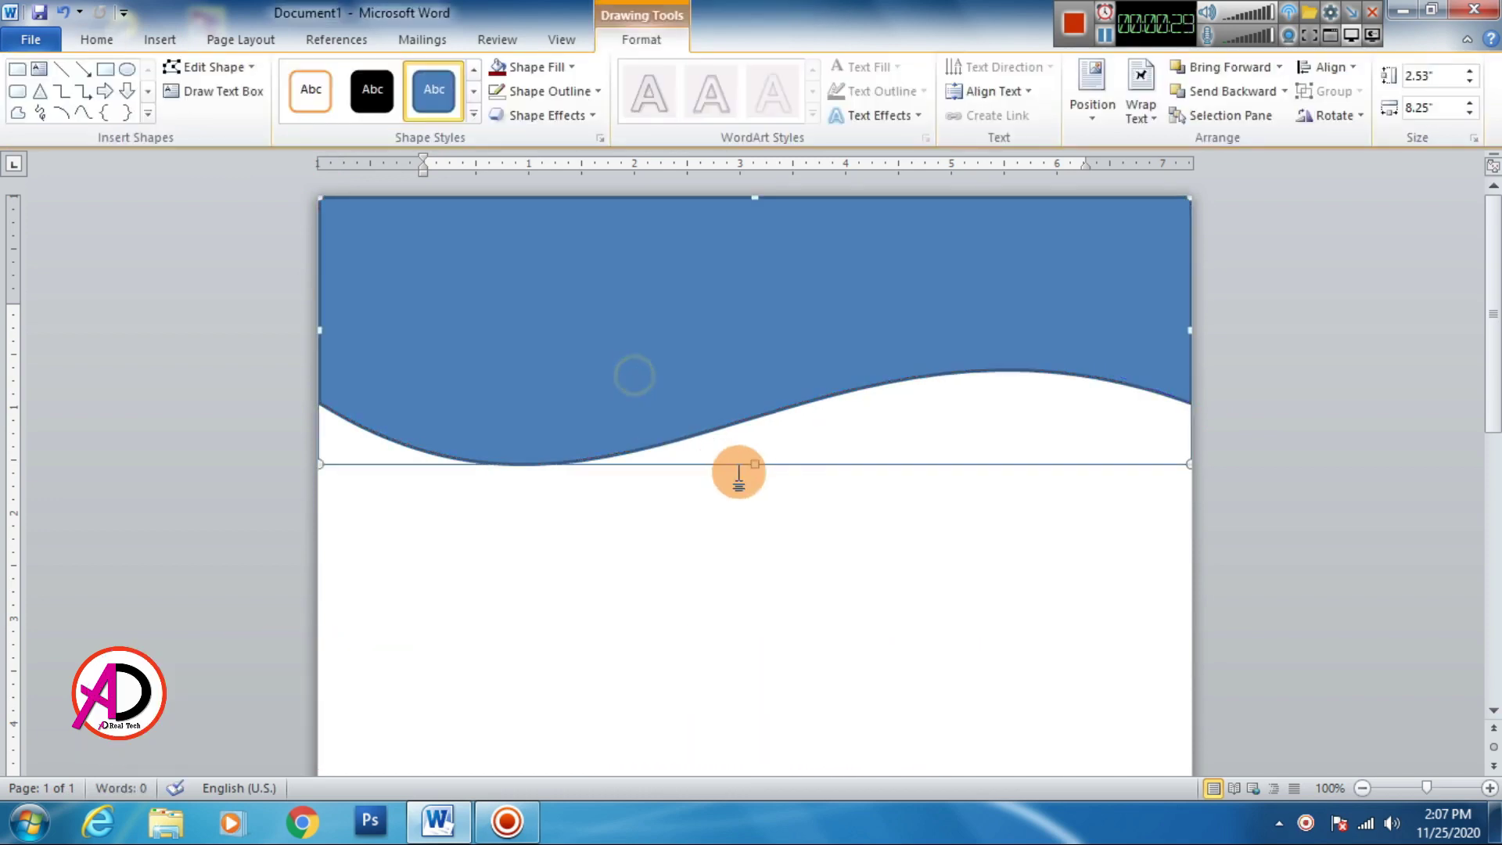
drag(755, 464, 754, 347)
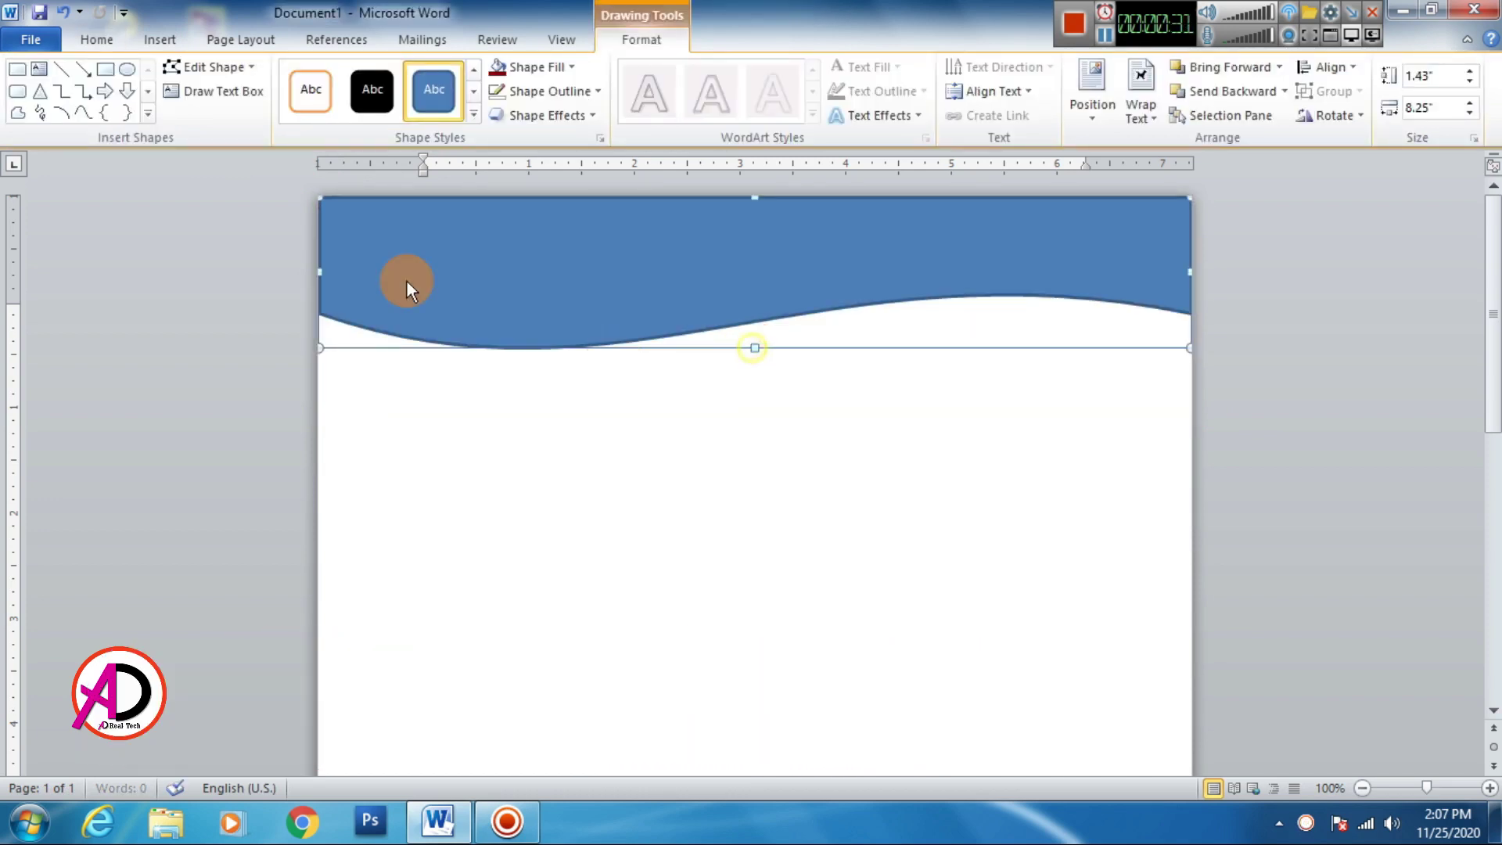
click(219, 66)
click(237, 129)
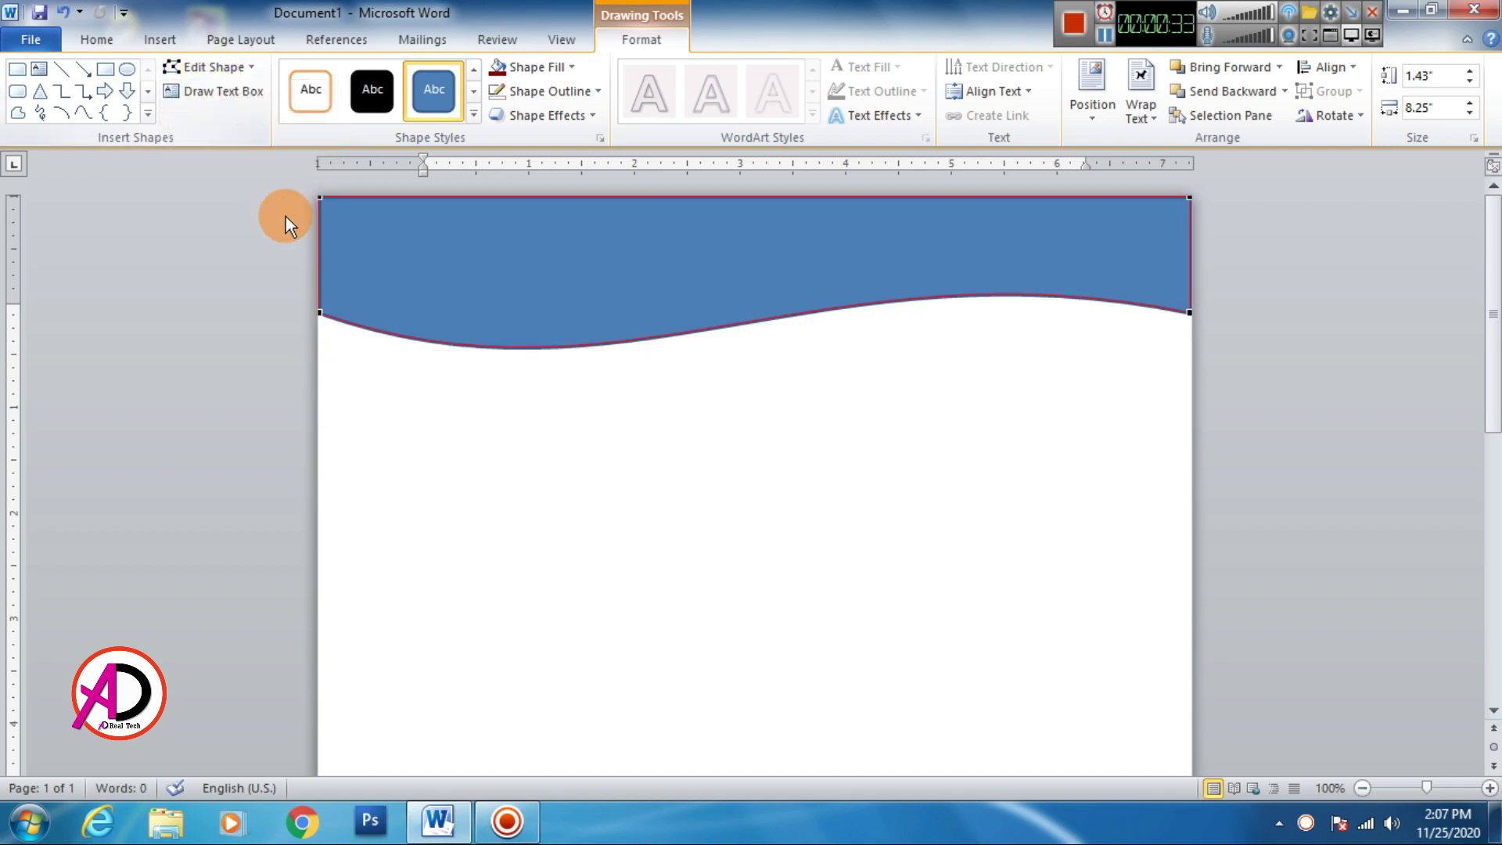
click(318, 312)
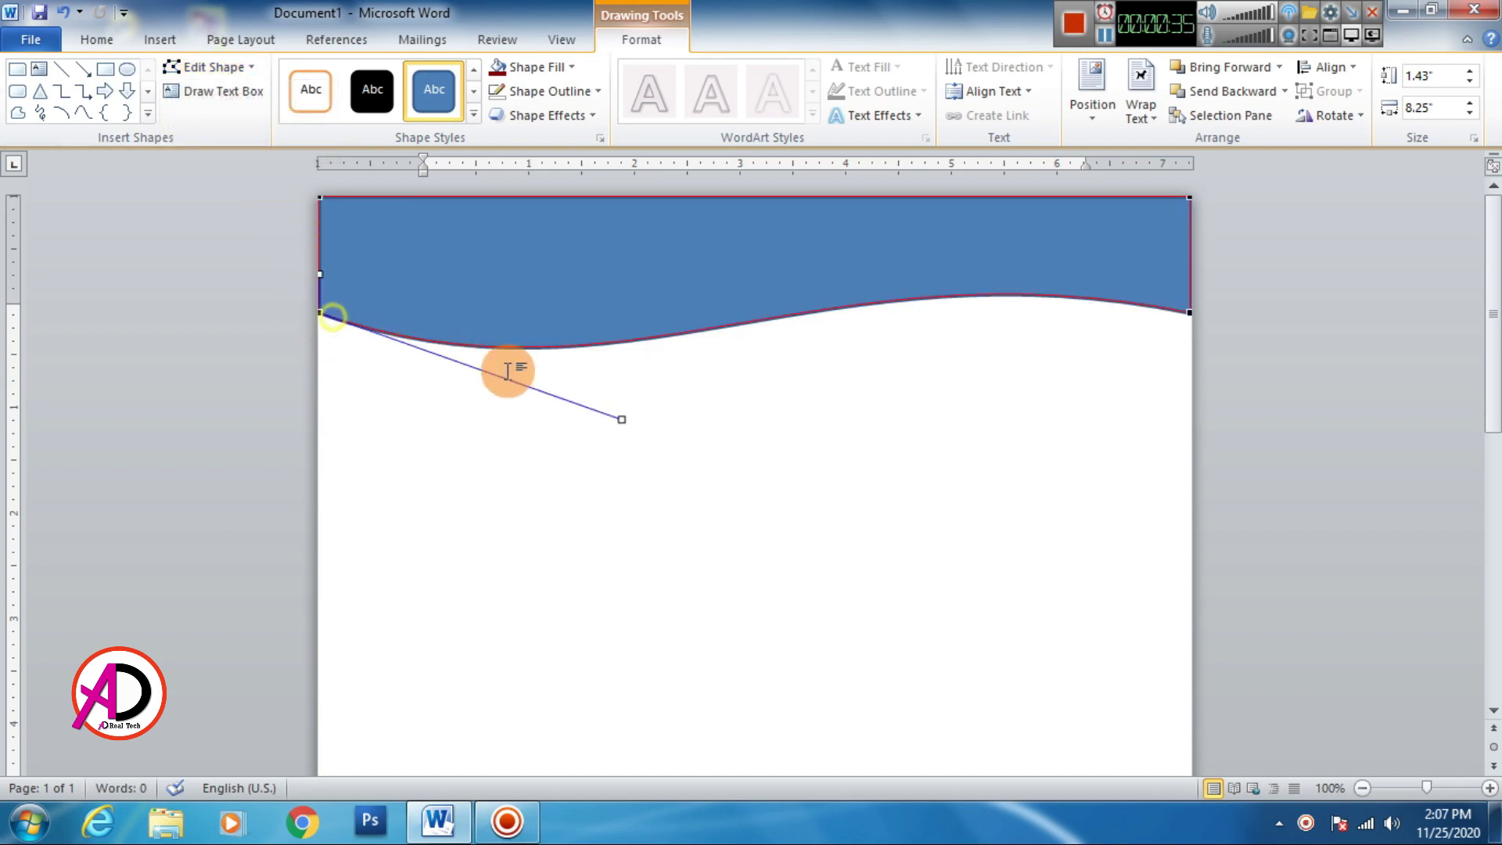
mouse_move(621, 419)
mouse_down()
mouse_move(603, 543)
mouse_move(613, 499)
mouse_move(618, 522)
mouse_move(465, 501)
mouse_move(476, 528)
mouse_up()
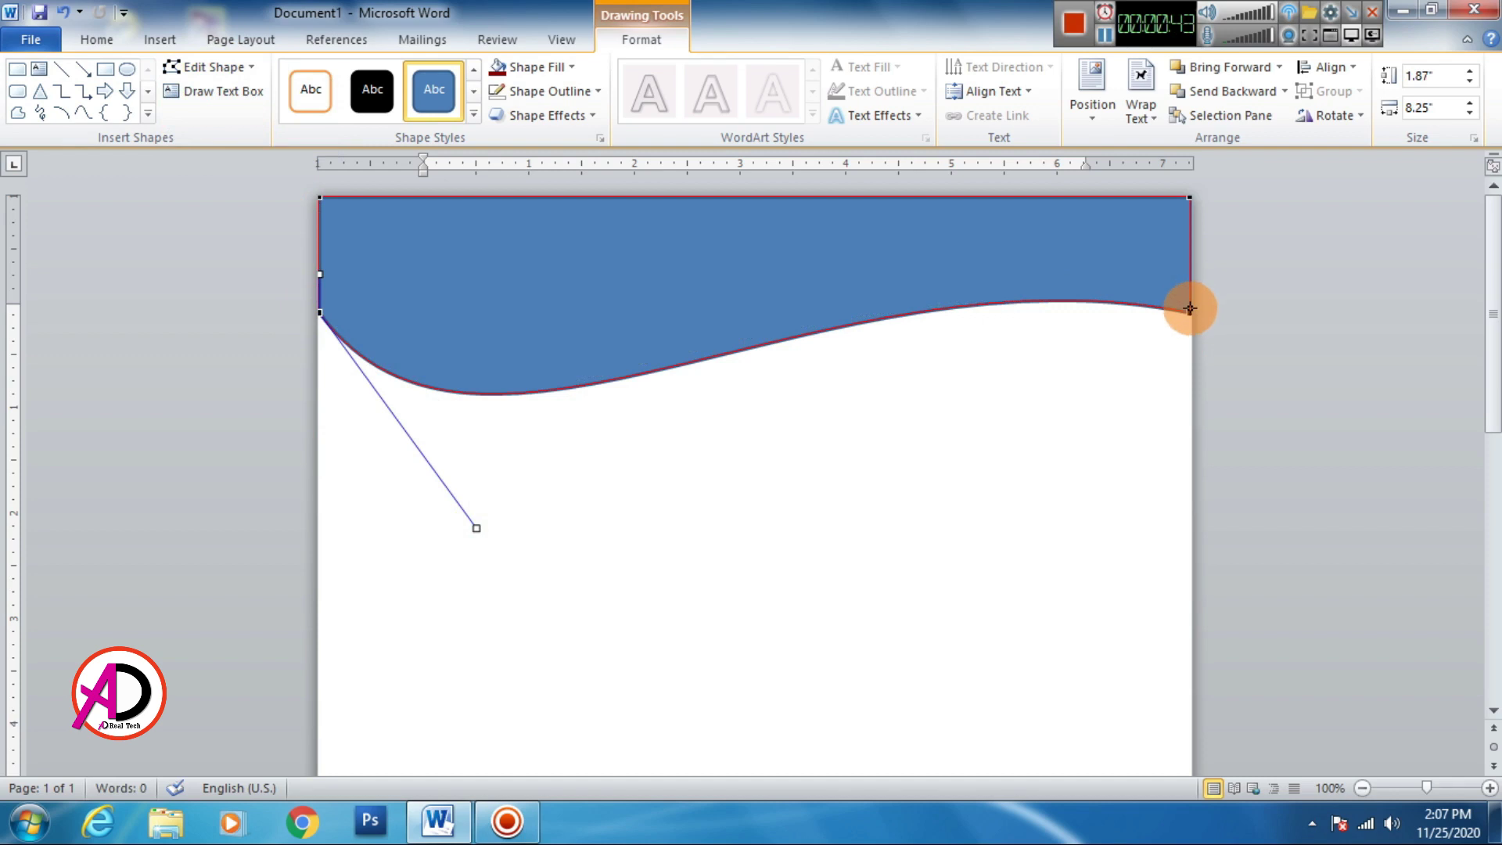
click(1189, 308)
drag(820, 236, 823, 248)
click(320, 312)
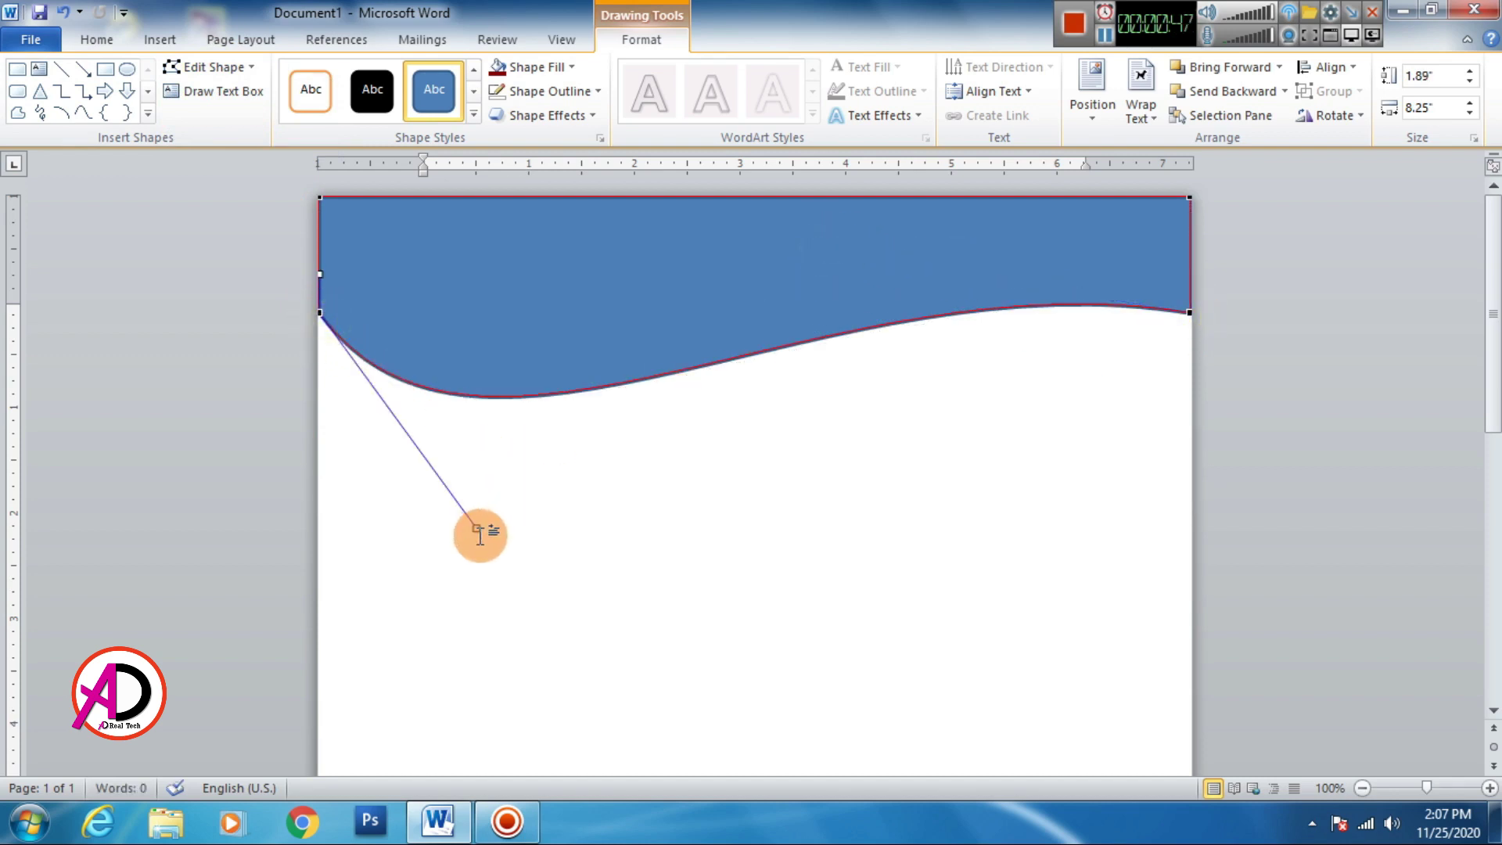
drag(475, 533, 487, 528)
click(713, 543)
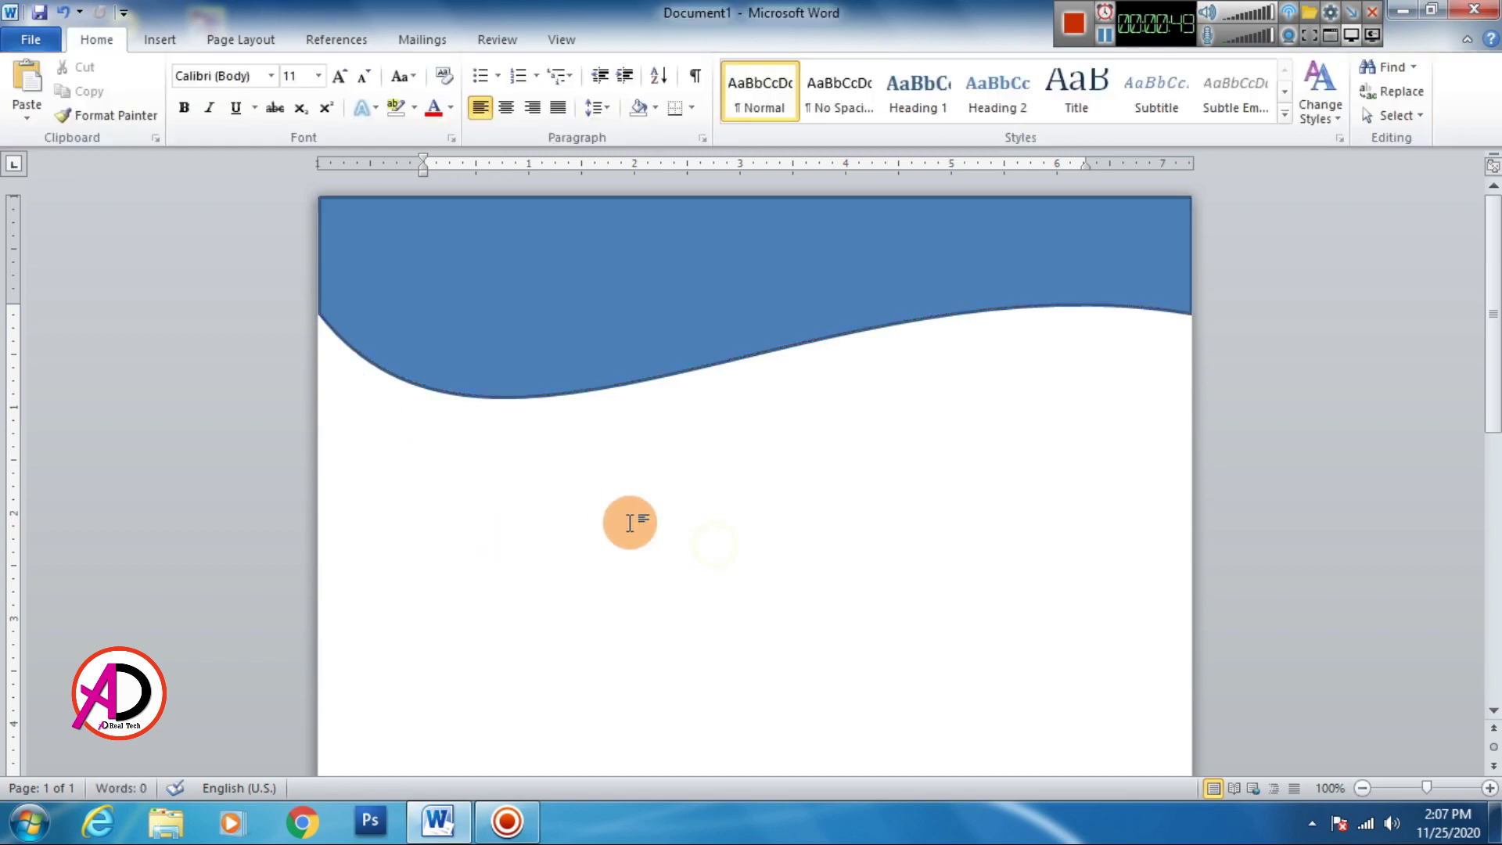
Draw a Round Single Corner Rectangle below the wave with an enlarged corner radius.
click(160, 41)
click(320, 81)
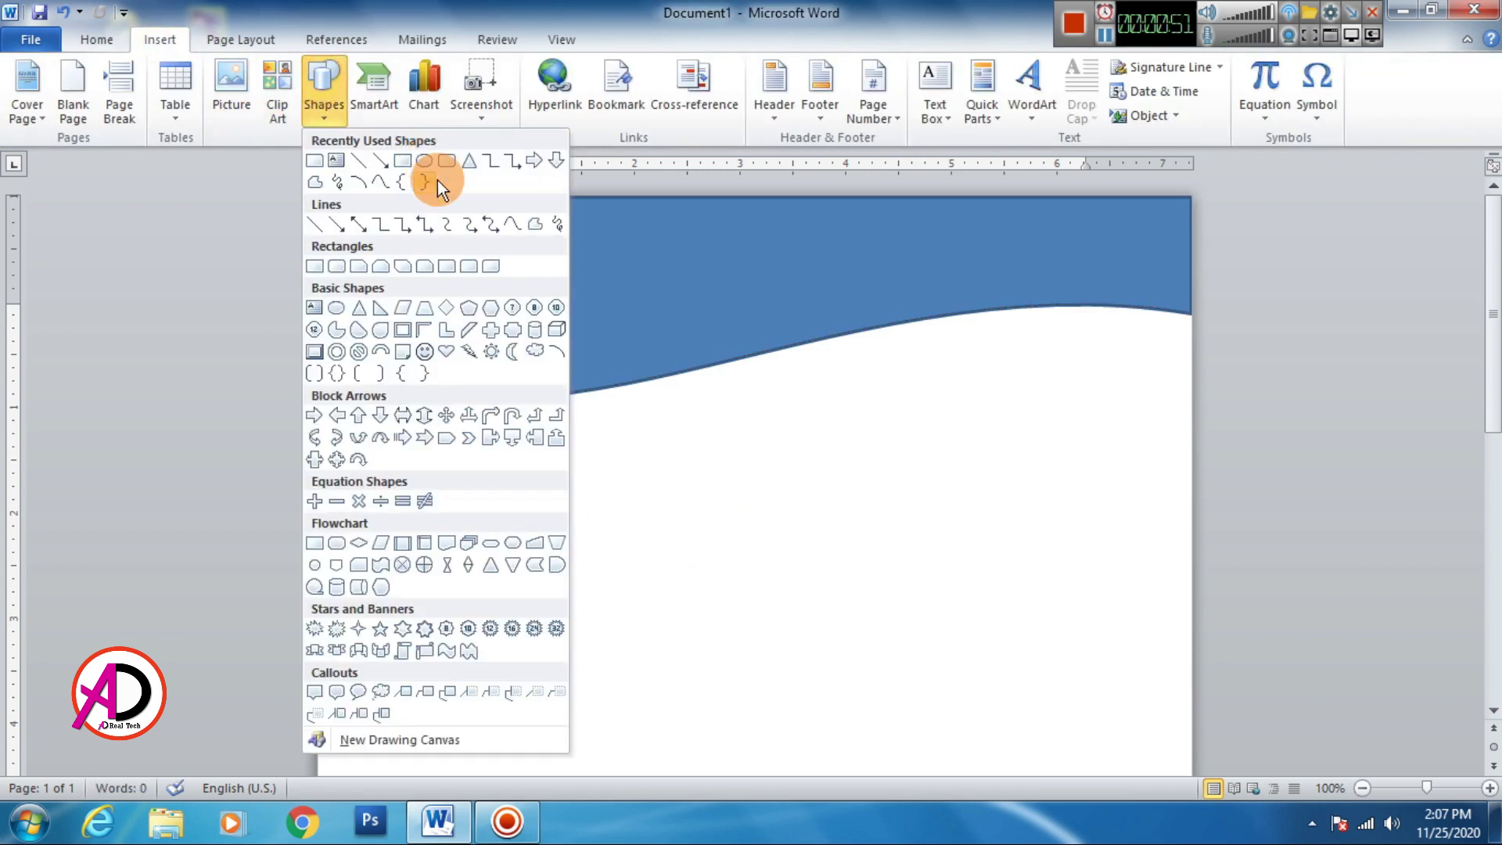
click(447, 266)
drag(608, 442, 1008, 650)
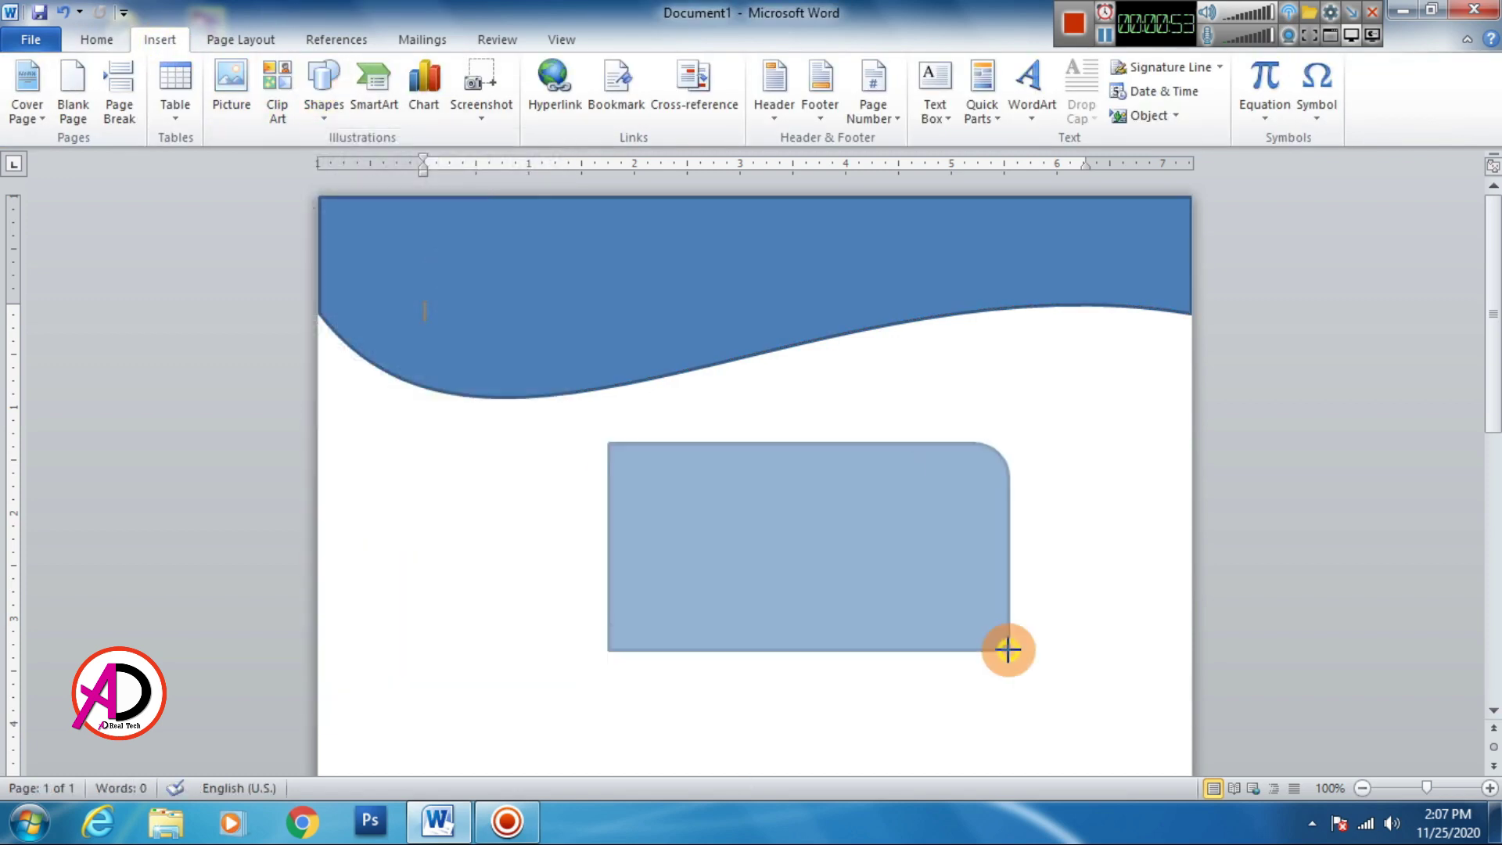
drag(974, 444, 484, 454)
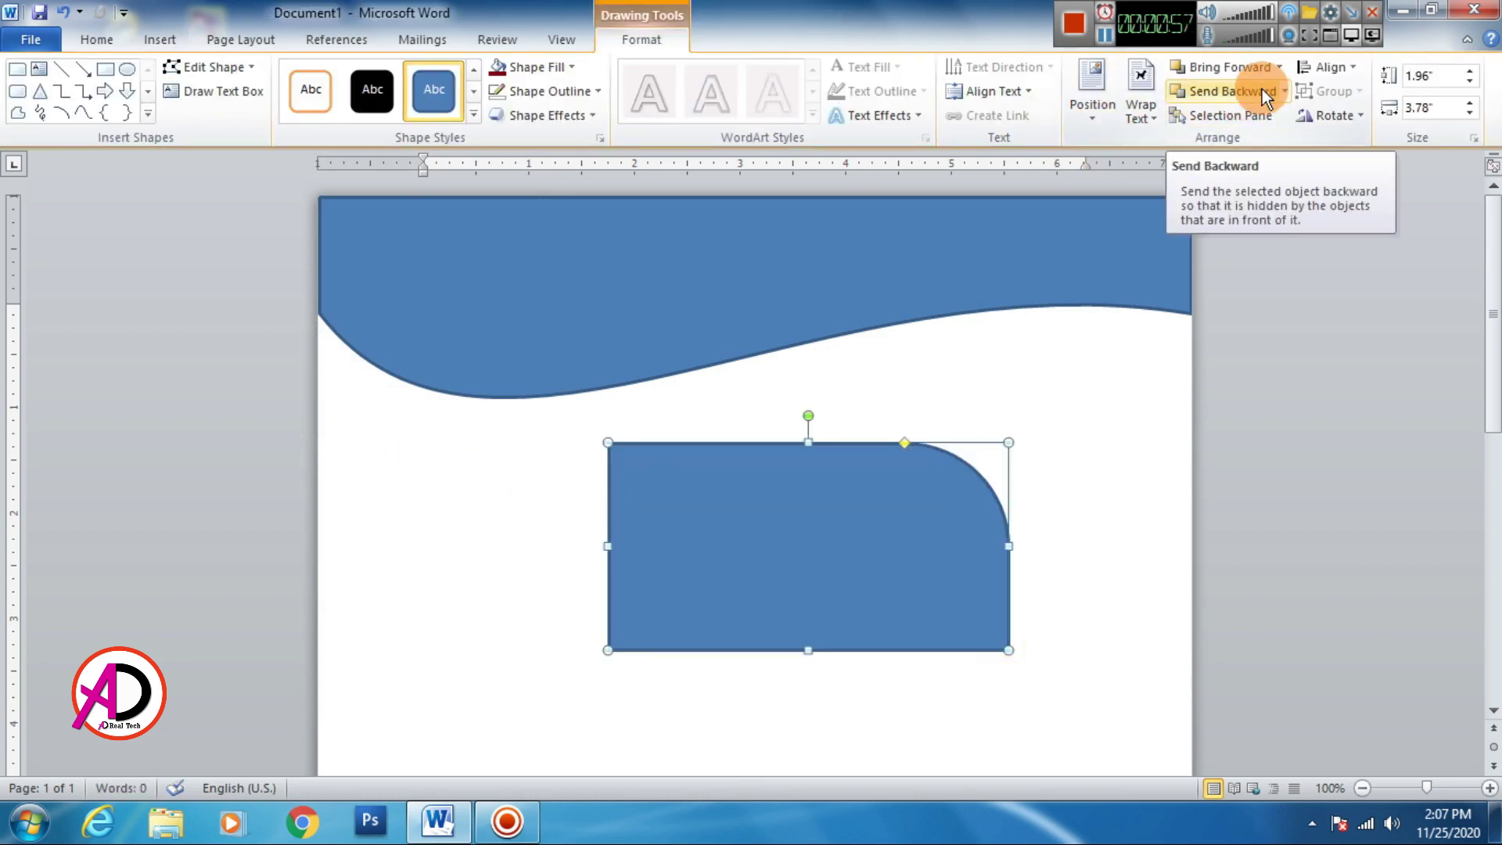
Flip the rounded rectangle horizontally and move it into the page's top-right corner.
click(1341, 116)
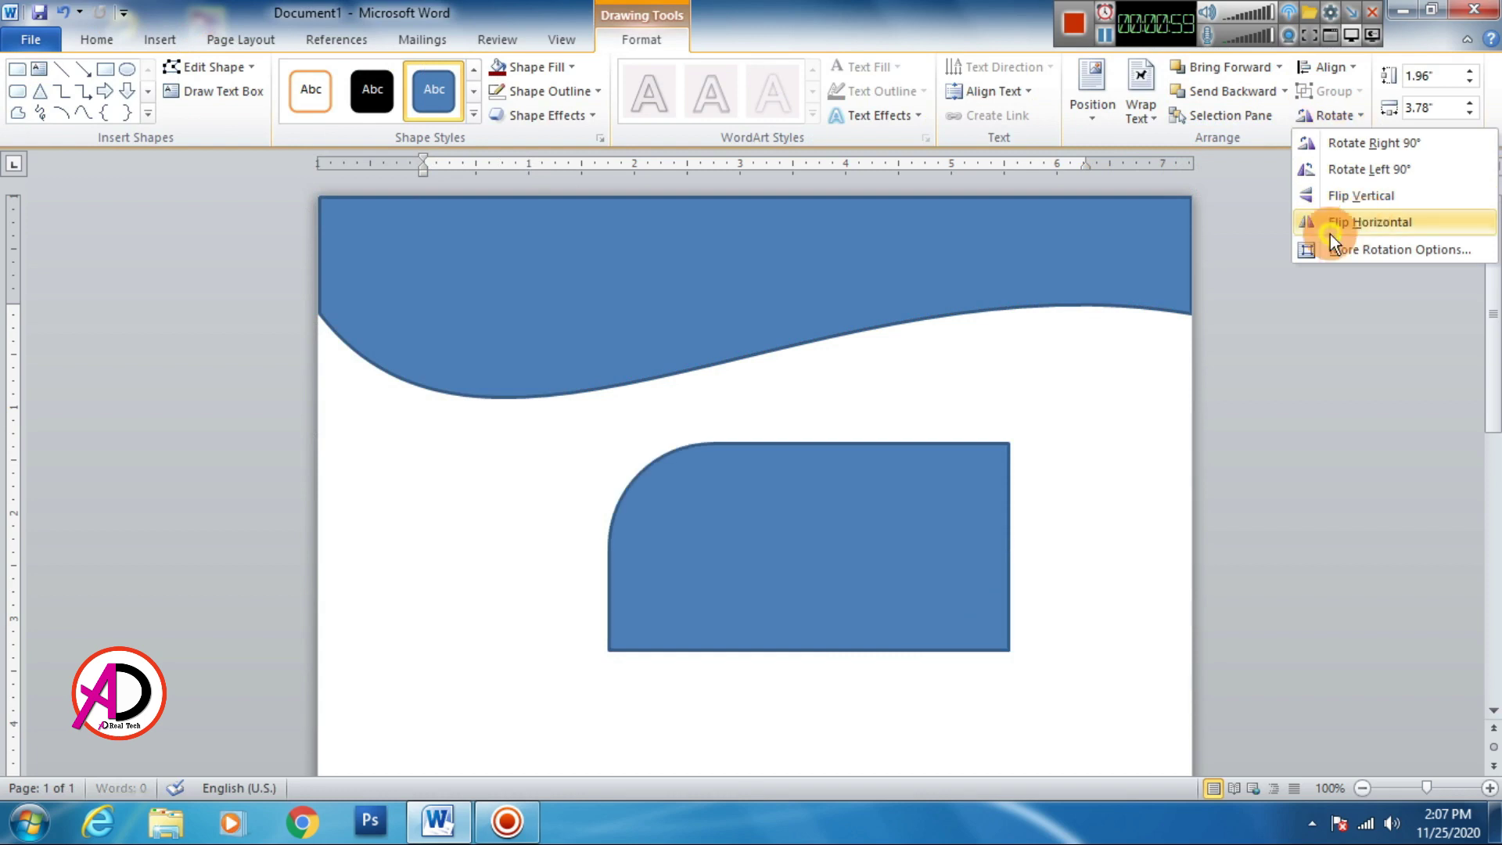
click(1359, 223)
drag(864, 539, 1041, 290)
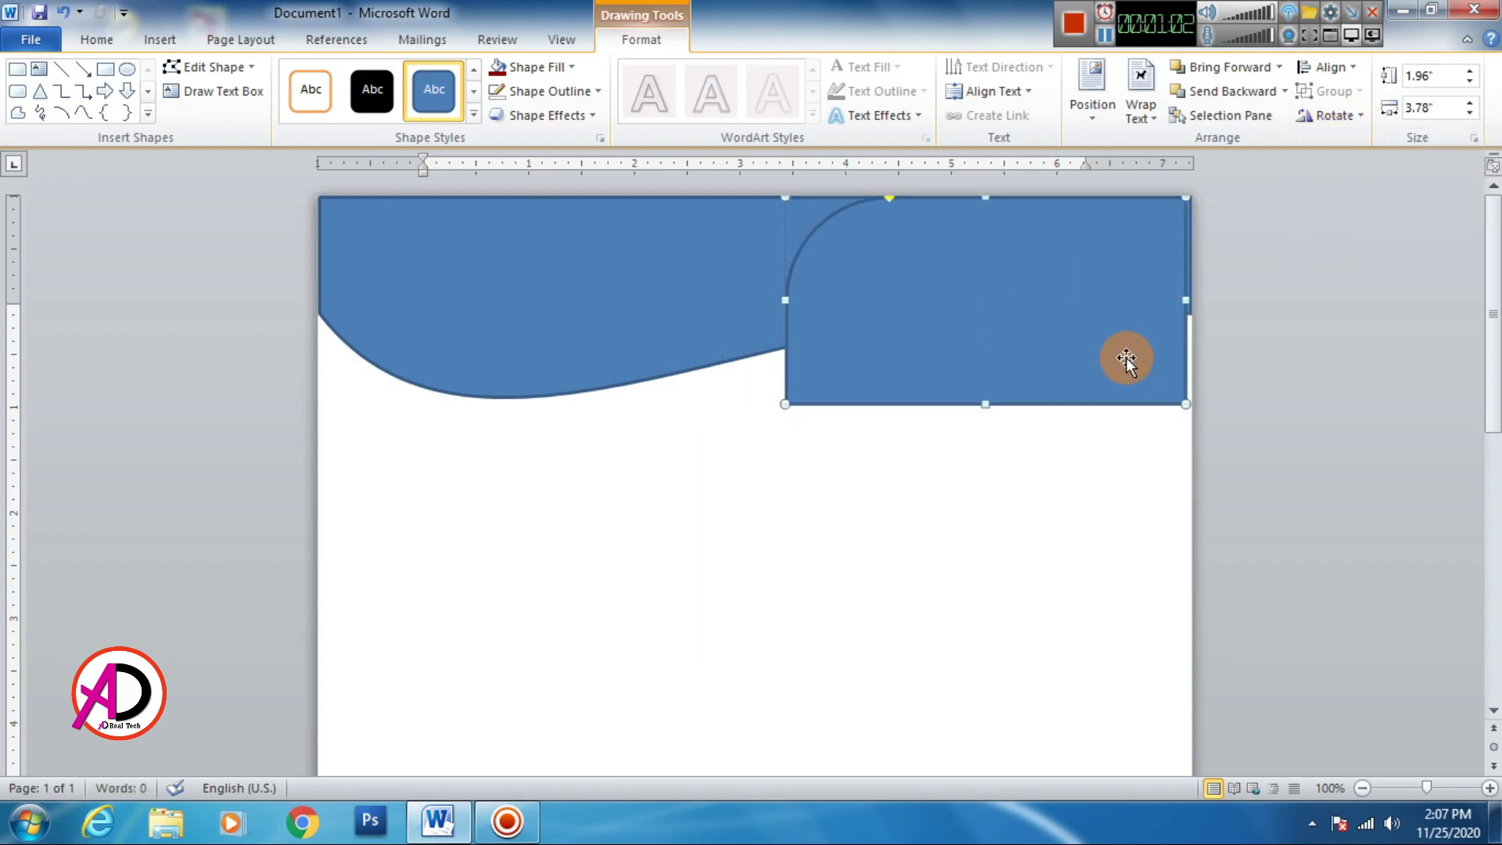
key(Right)
key(Right)
key(Right)
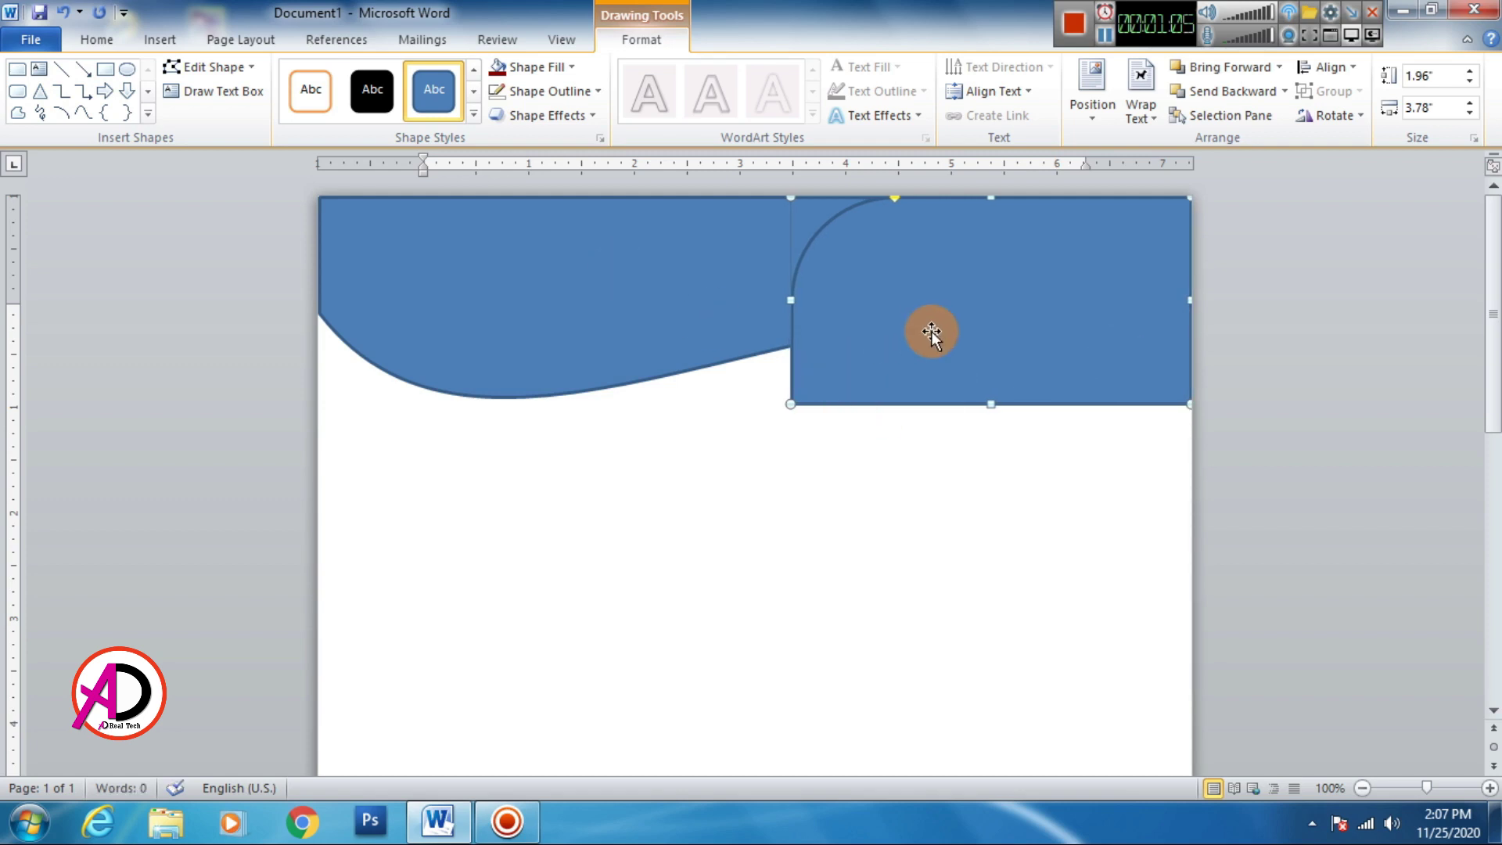
Set the rounded-corner shape's fill transparency to about 30% in Format Shape.
right_click(928, 329)
click(1029, 707)
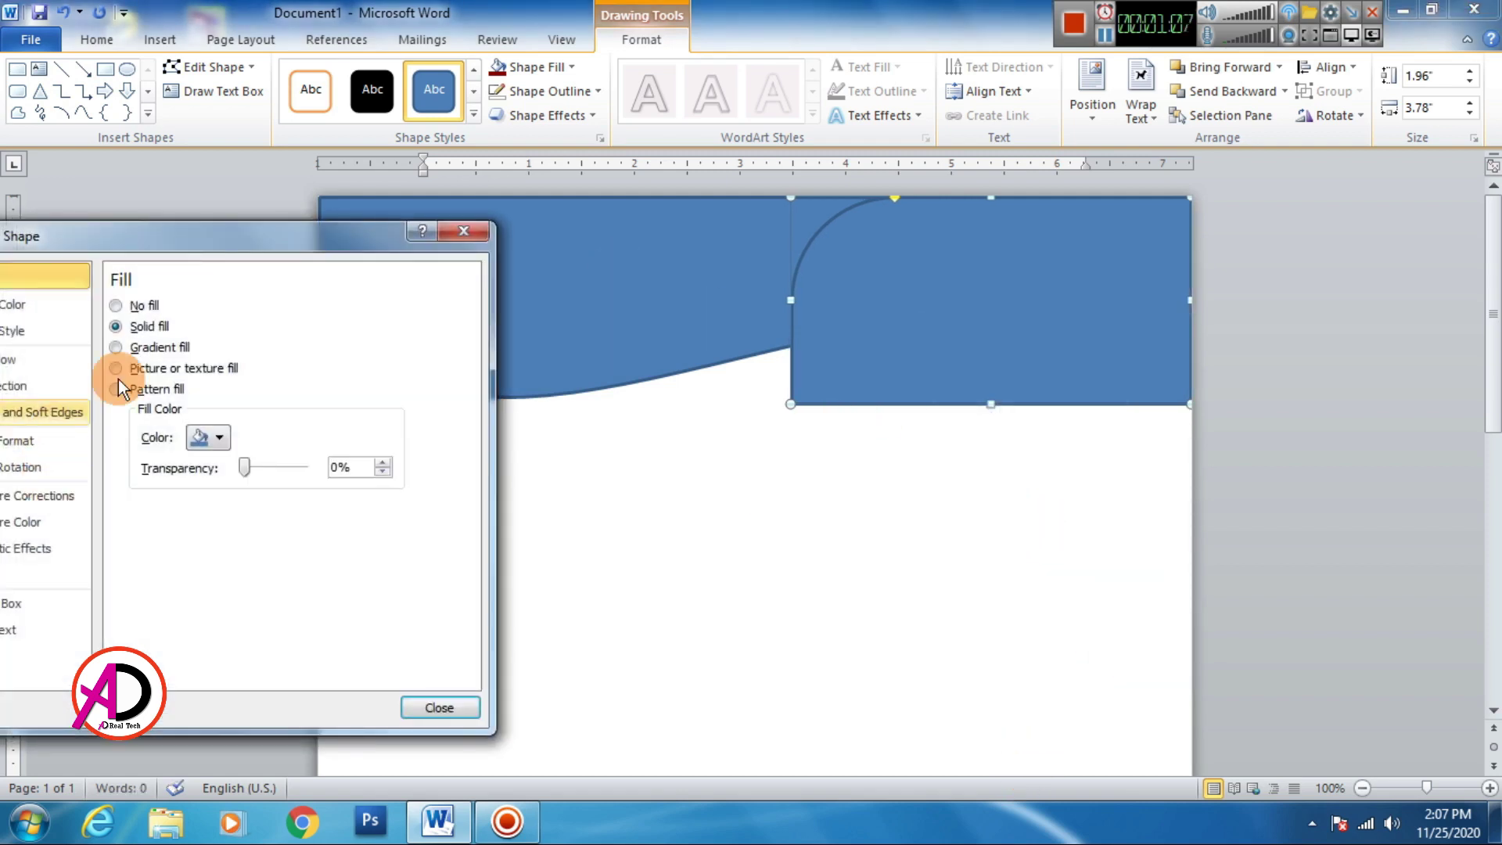
drag(185, 238, 381, 176)
drag(440, 408, 458, 409)
click(631, 646)
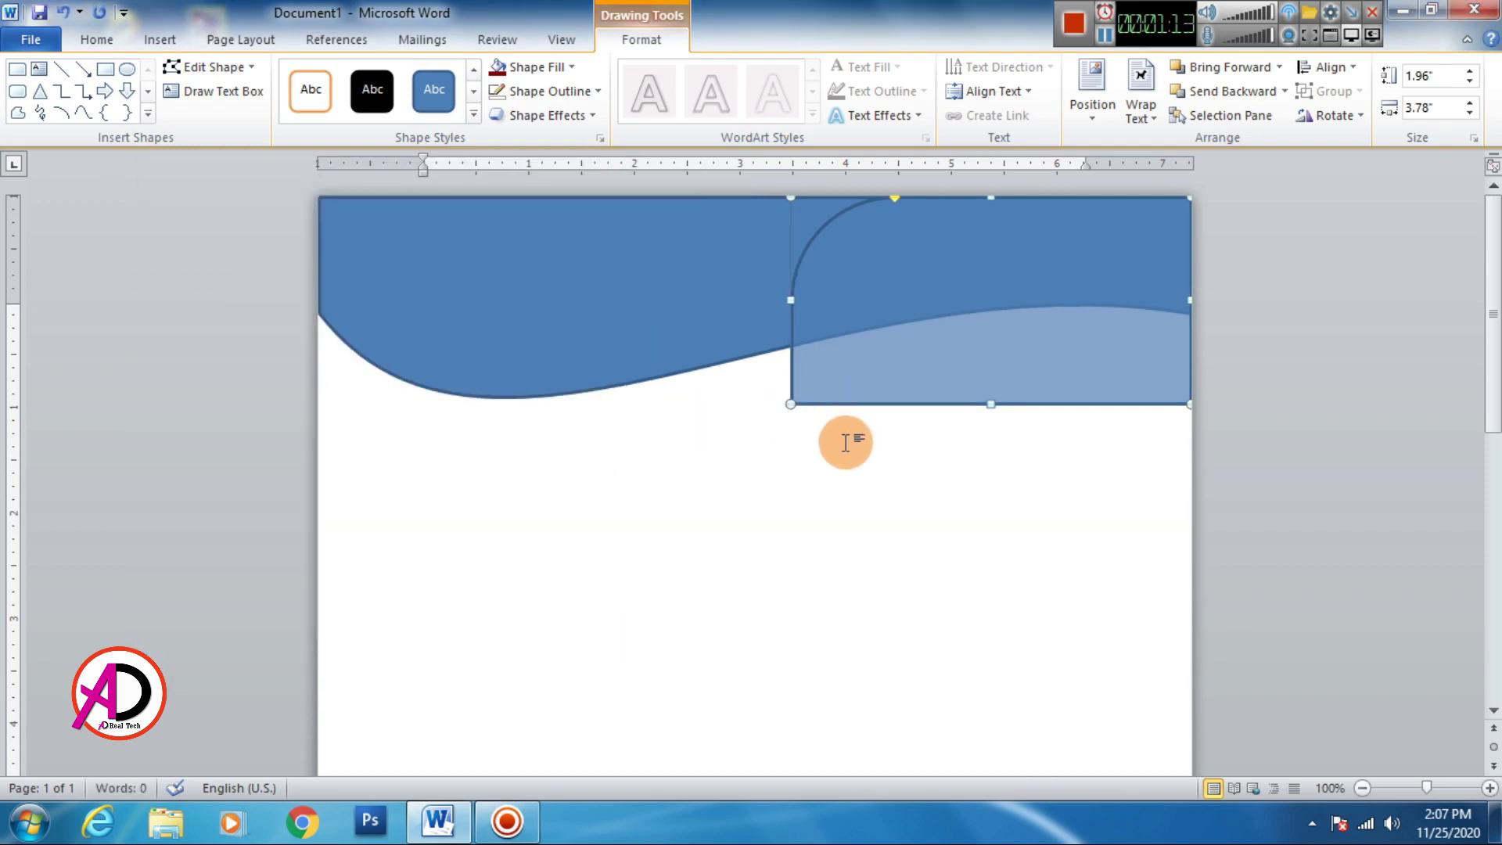
Enlarge the rounded rectangle leftward and downward so it overlaps the wave.
click(199, 73)
click(219, 136)
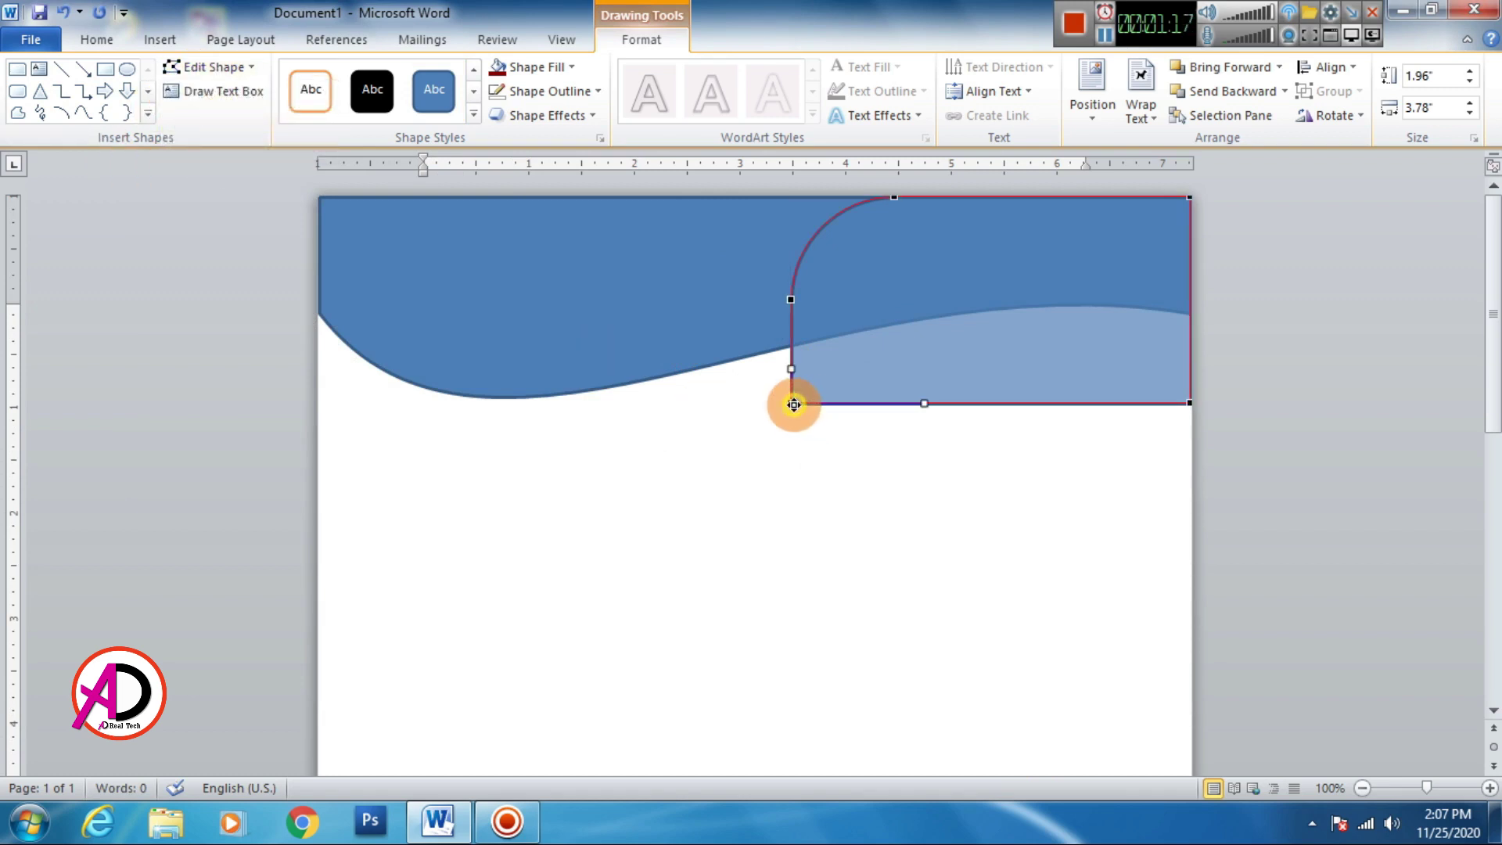
drag(792, 403, 791, 346)
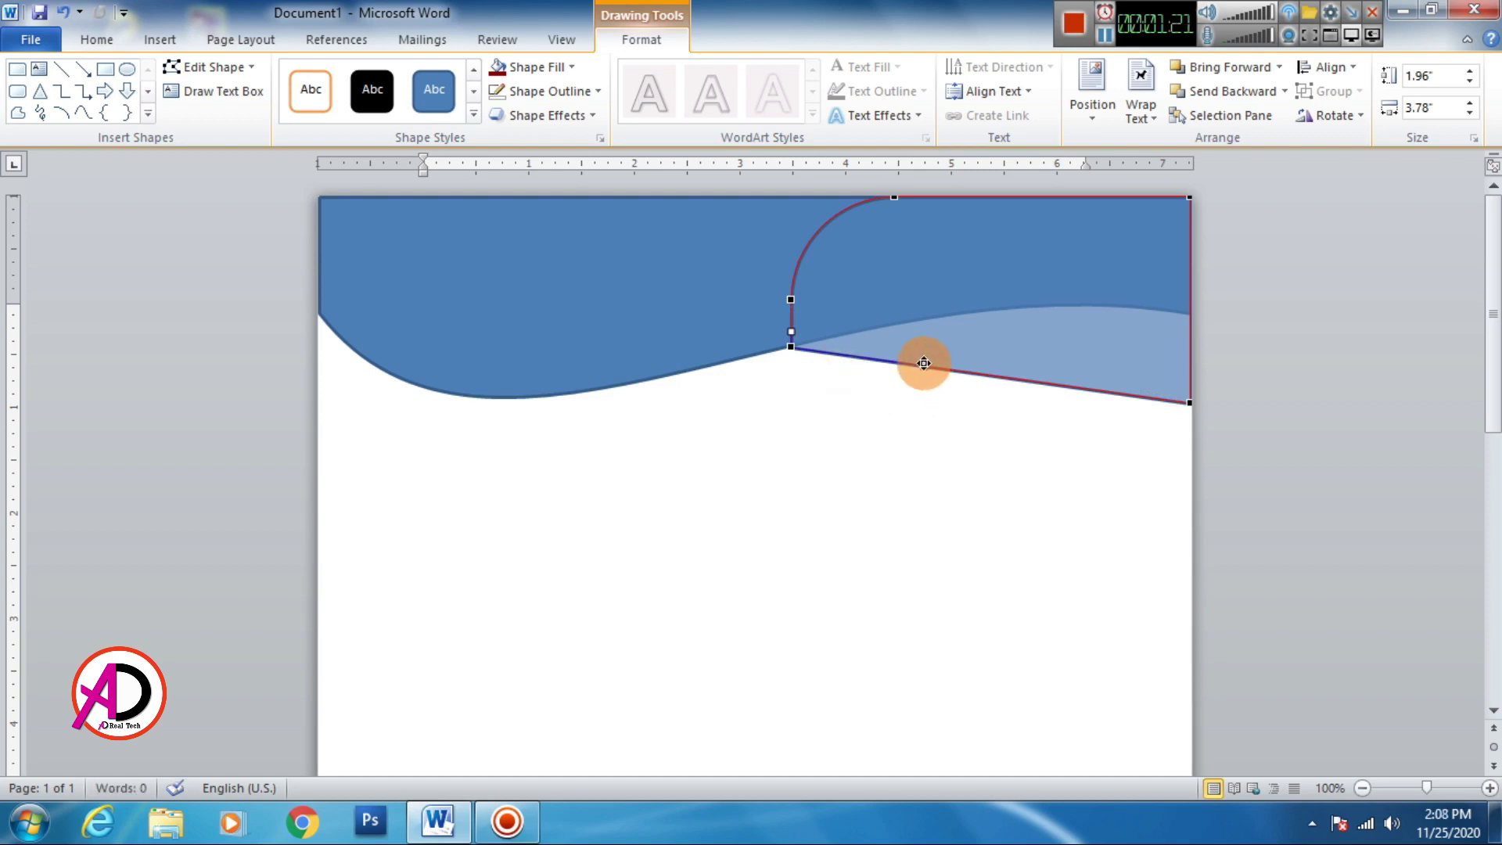
key(ctrl+z)
click(878, 411)
click(878, 346)
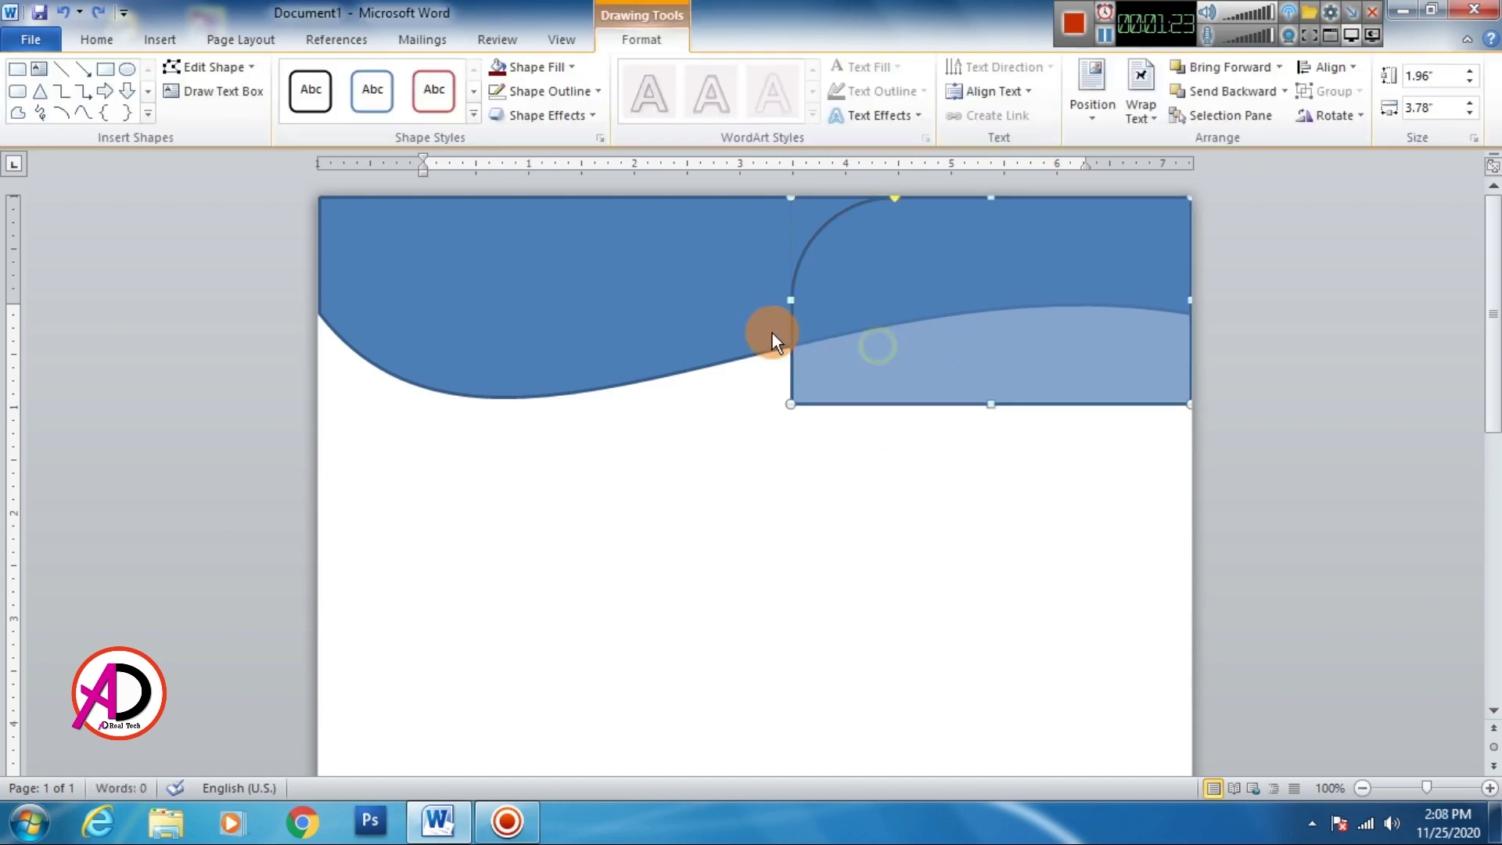
drag(790, 403, 667, 427)
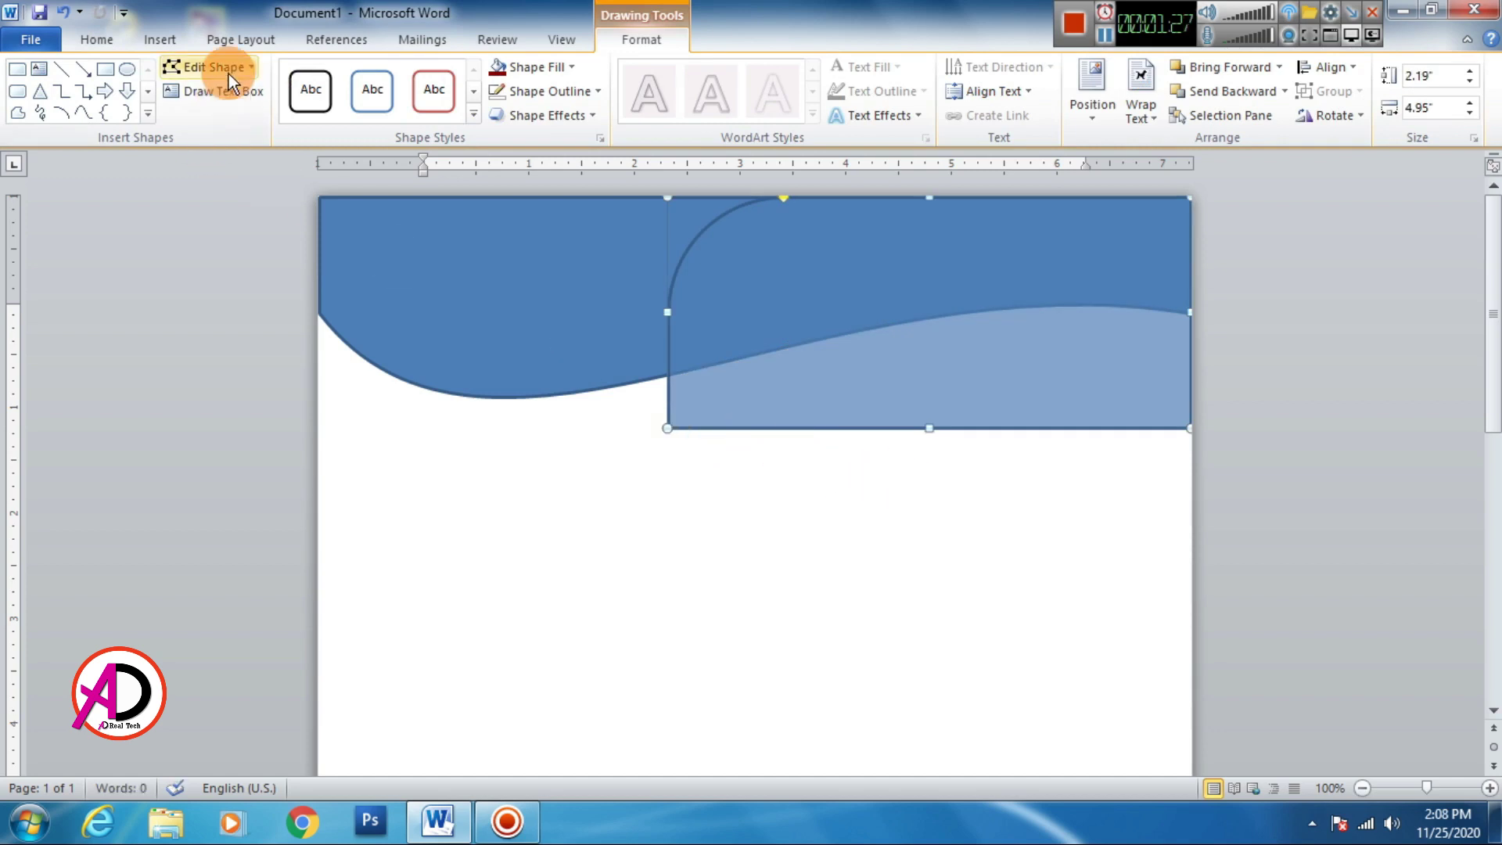
drag(668, 428, 624, 451)
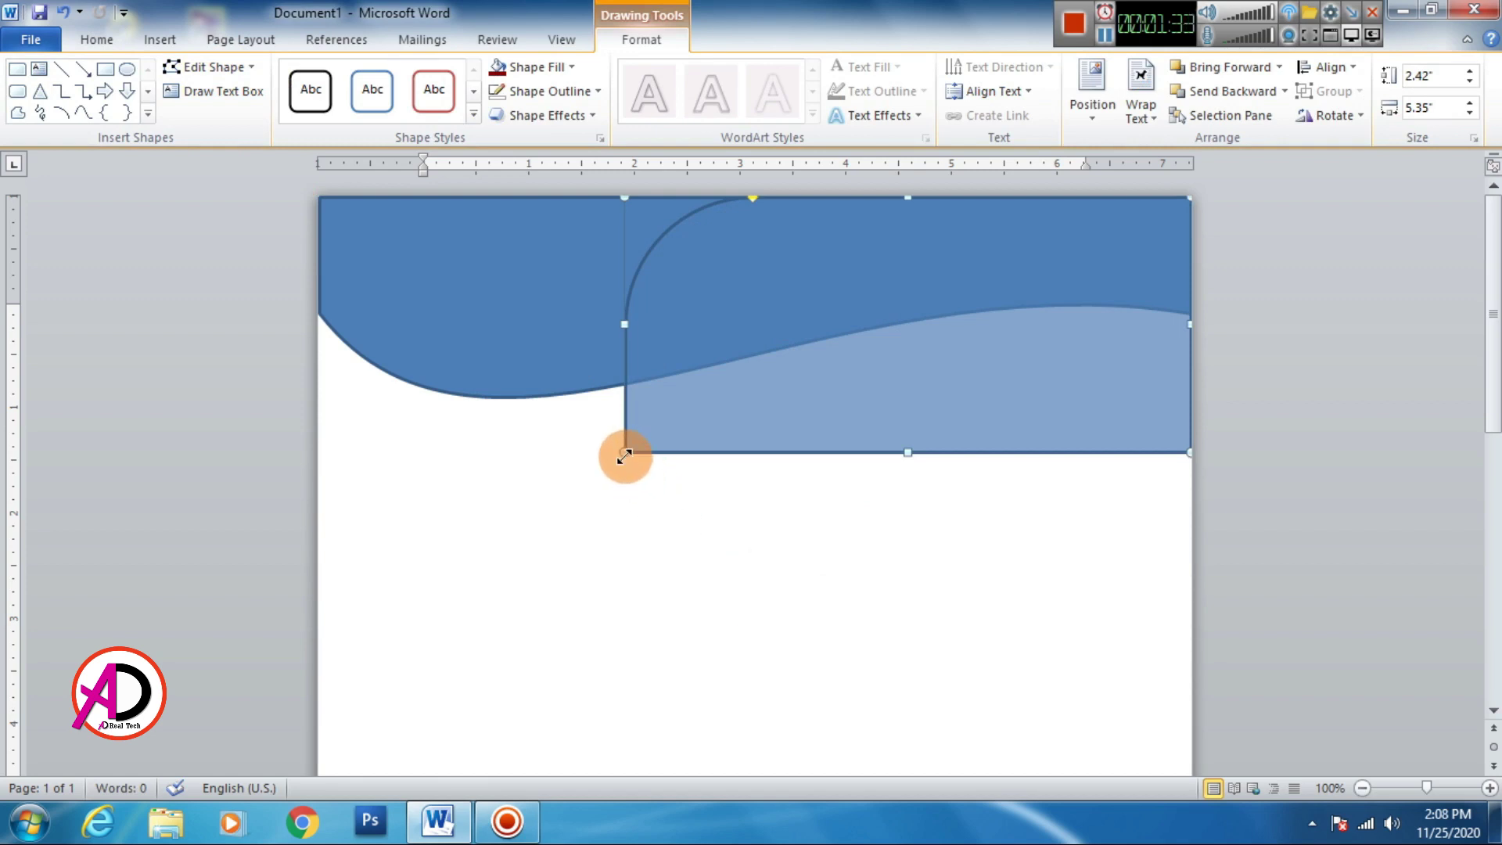
Edit points to set the lower-left corner onto the wave and curve the edge upward.
click(205, 68)
click(229, 123)
drag(629, 449, 624, 396)
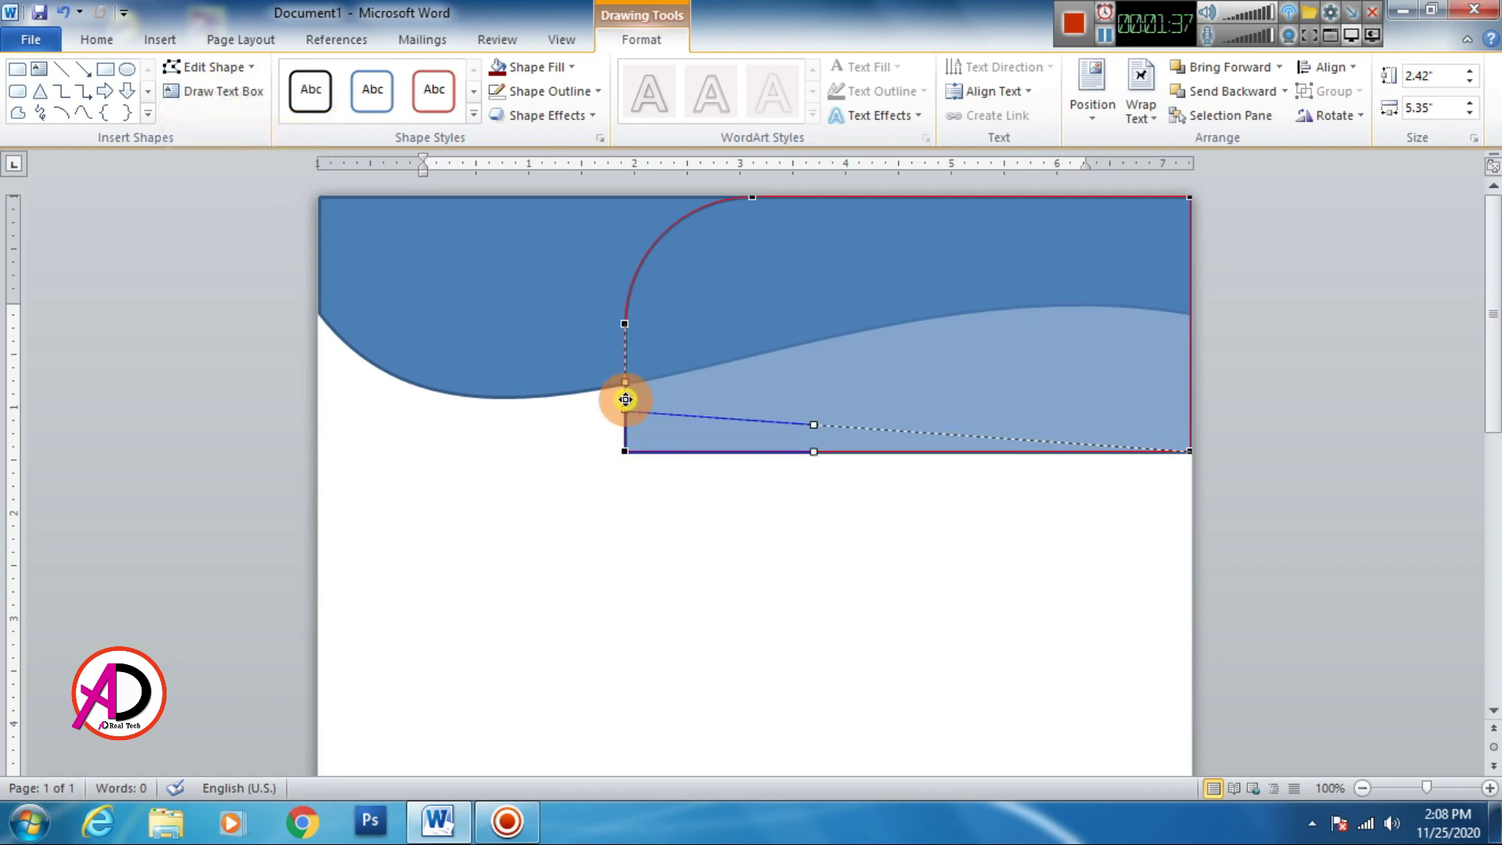
drag(818, 415, 817, 338)
click(623, 390)
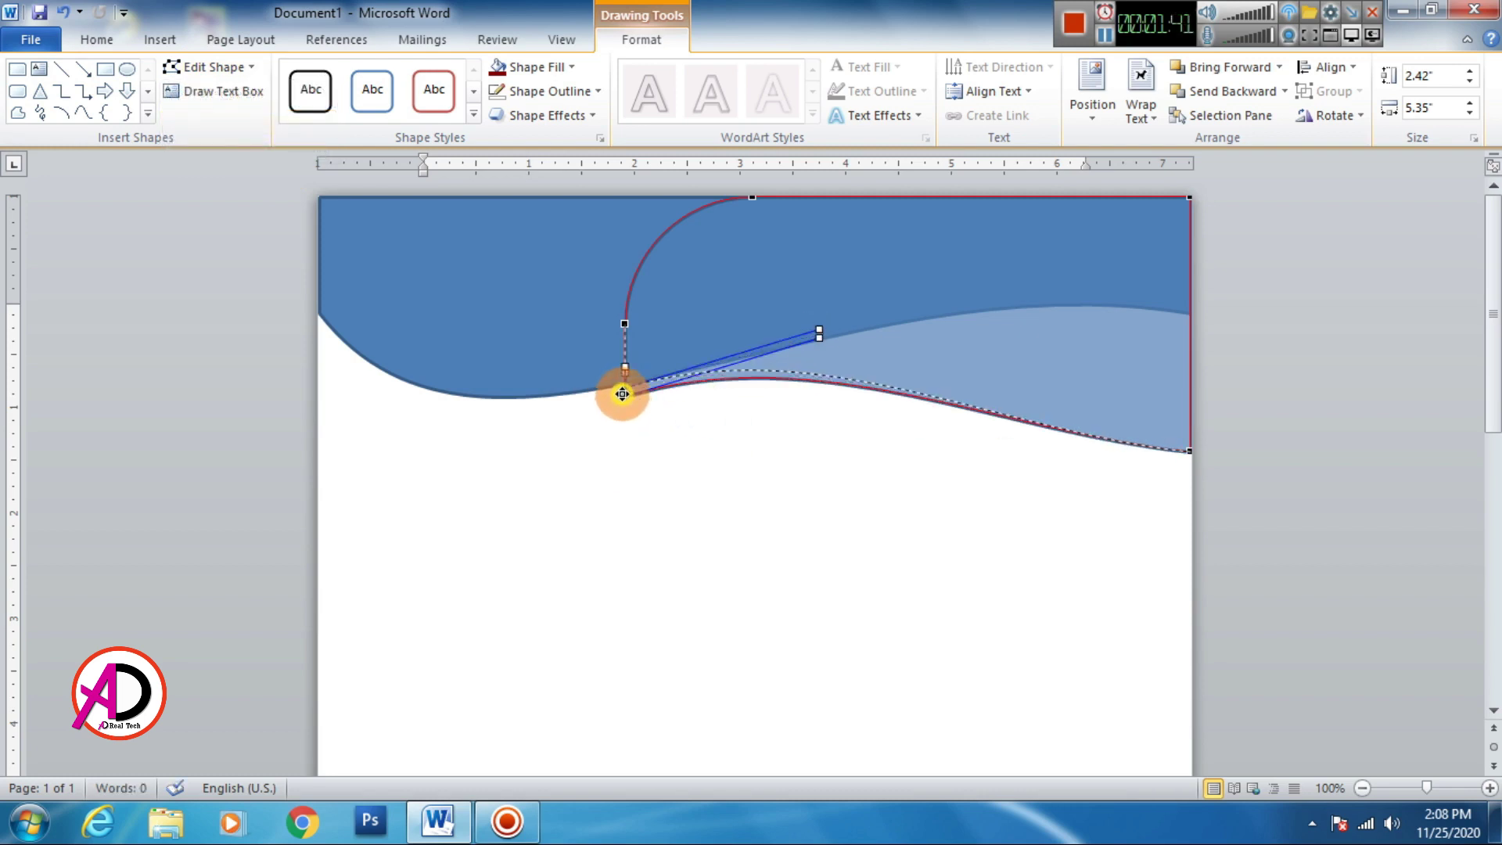
drag(622, 389, 624, 383)
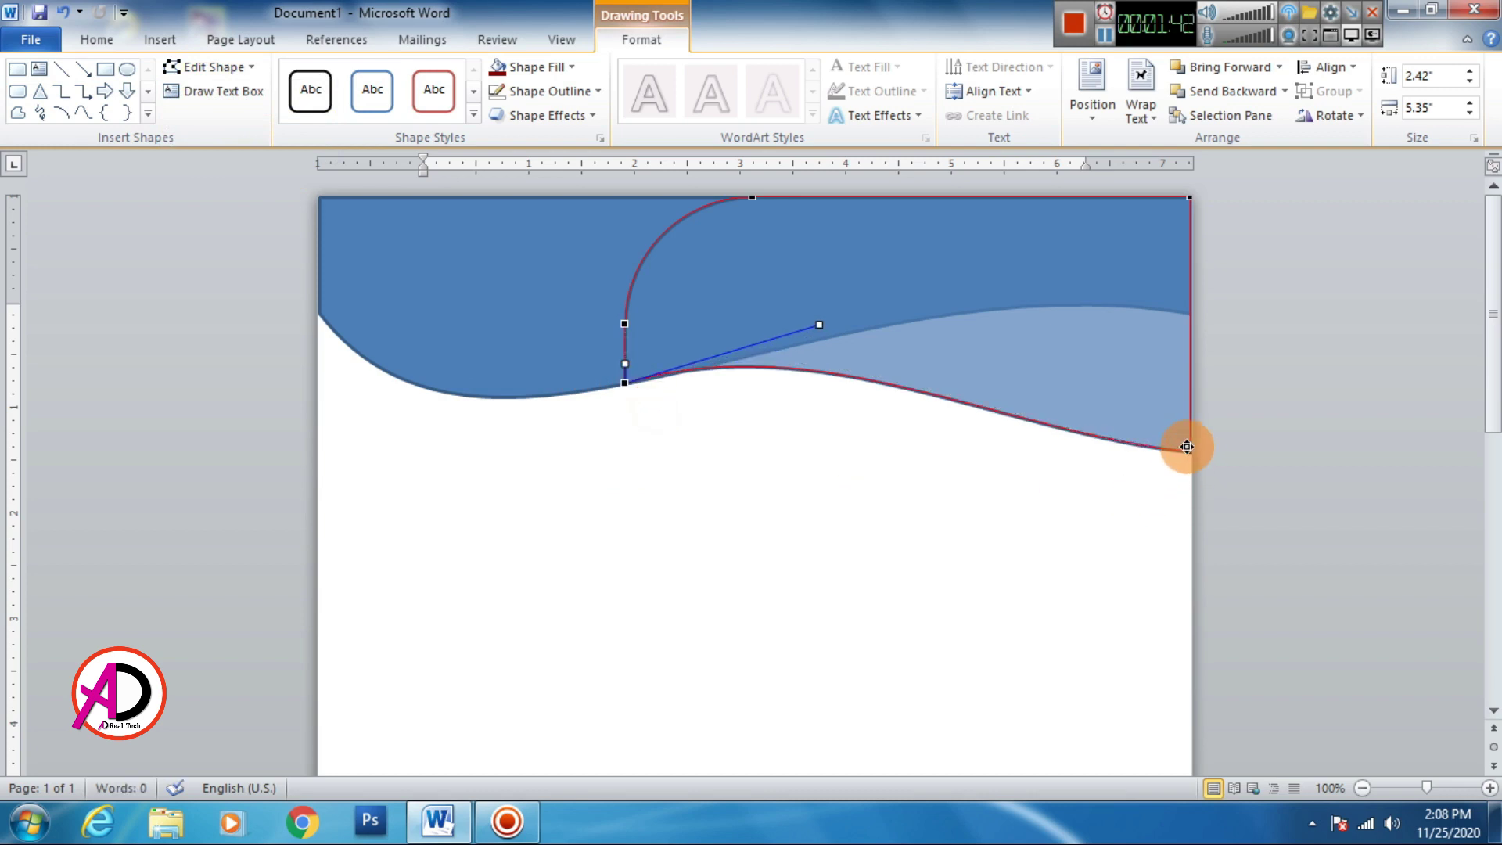
Curve the bottom edge near the right corner into a gentle sagging wave.
click(1186, 446)
mouse_move(1002, 432)
mouse_down()
mouse_move(984, 452)
mouse_move(983, 507)
mouse_up()
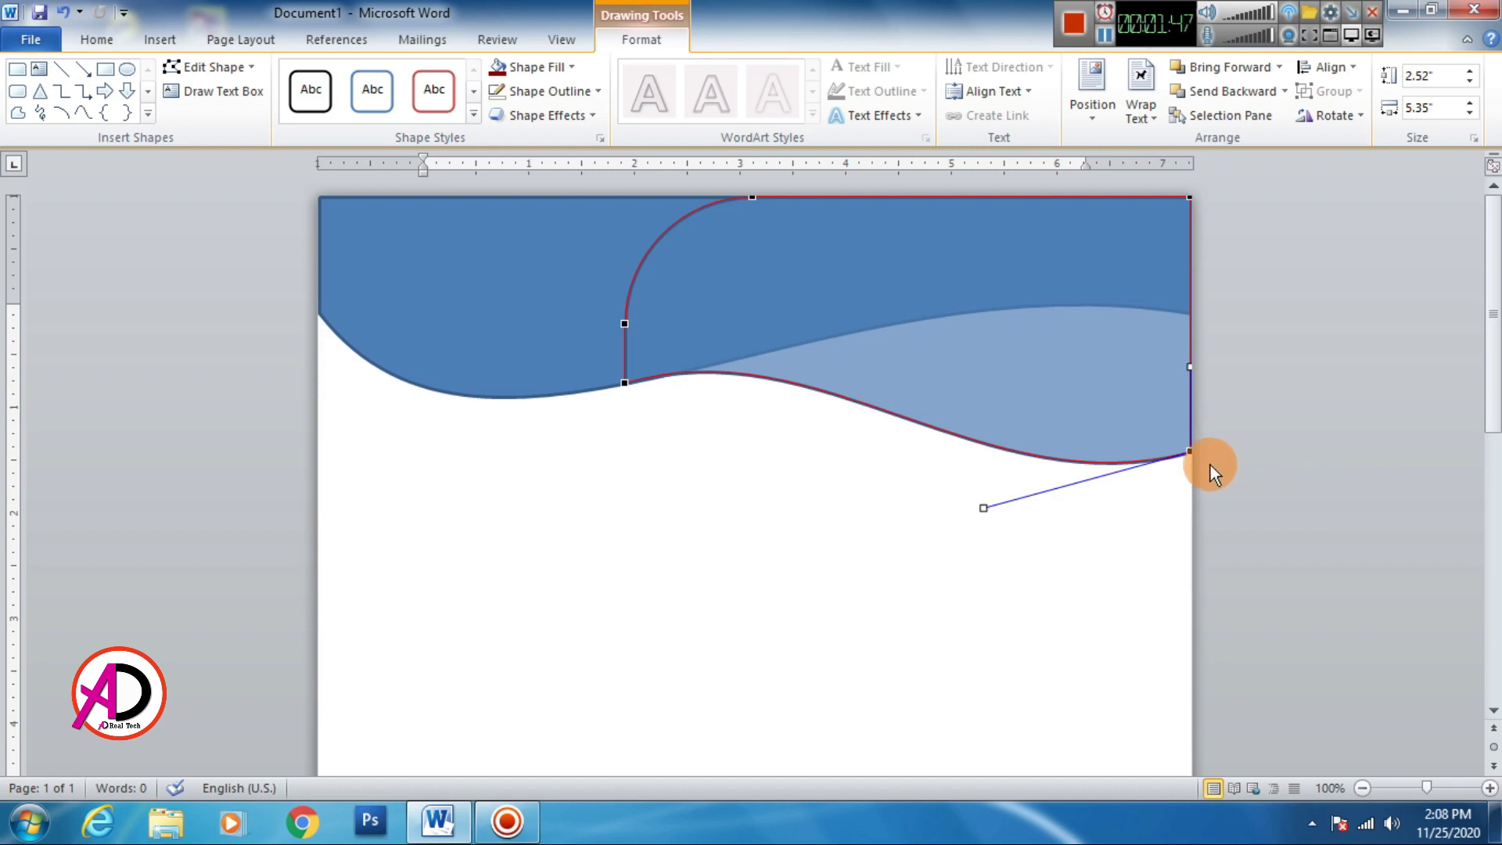
drag(1191, 452, 1189, 334)
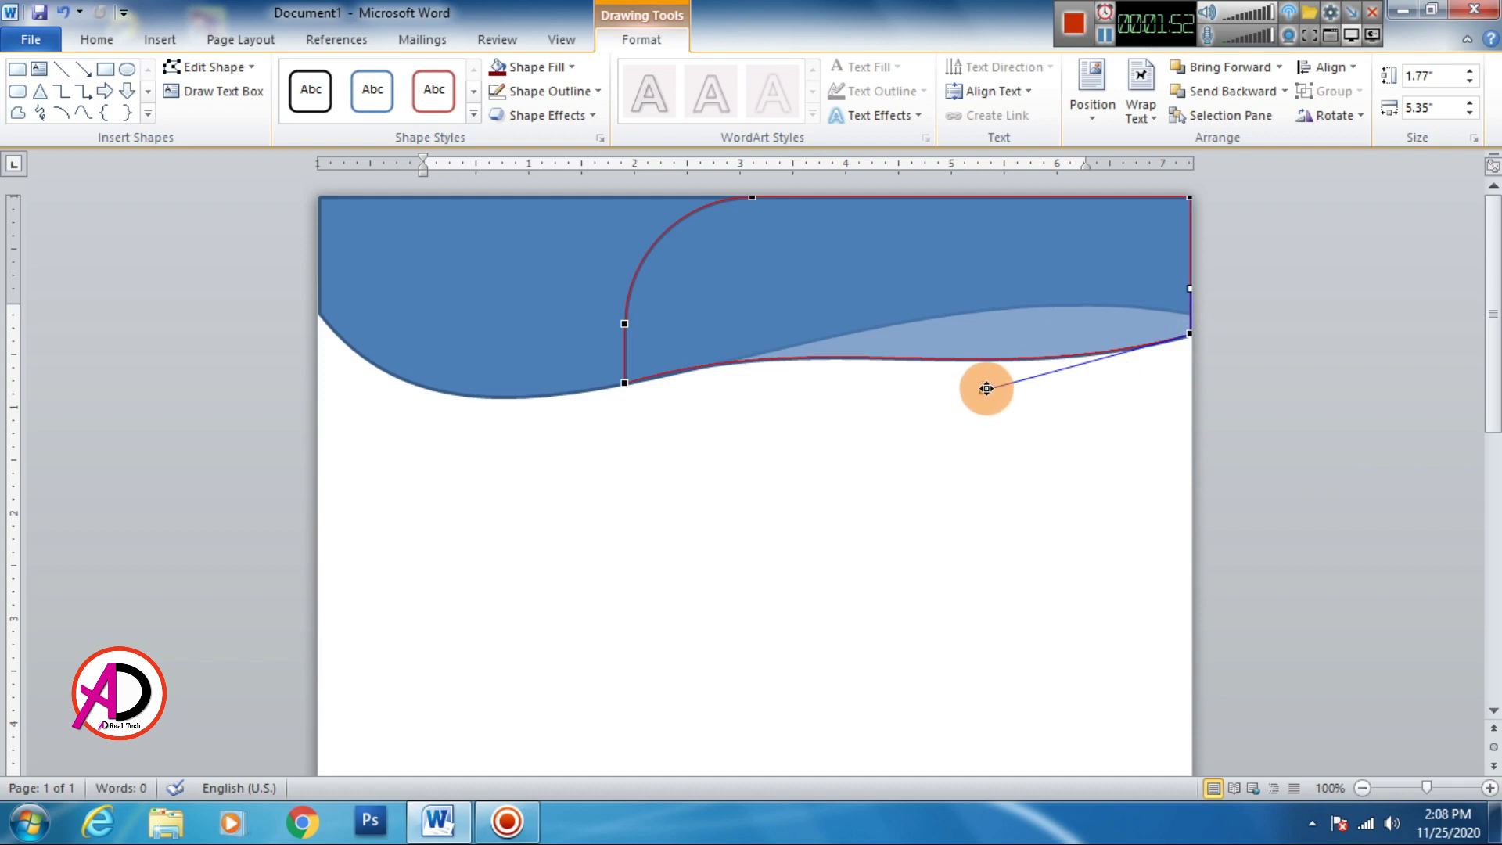
drag(986, 388, 992, 489)
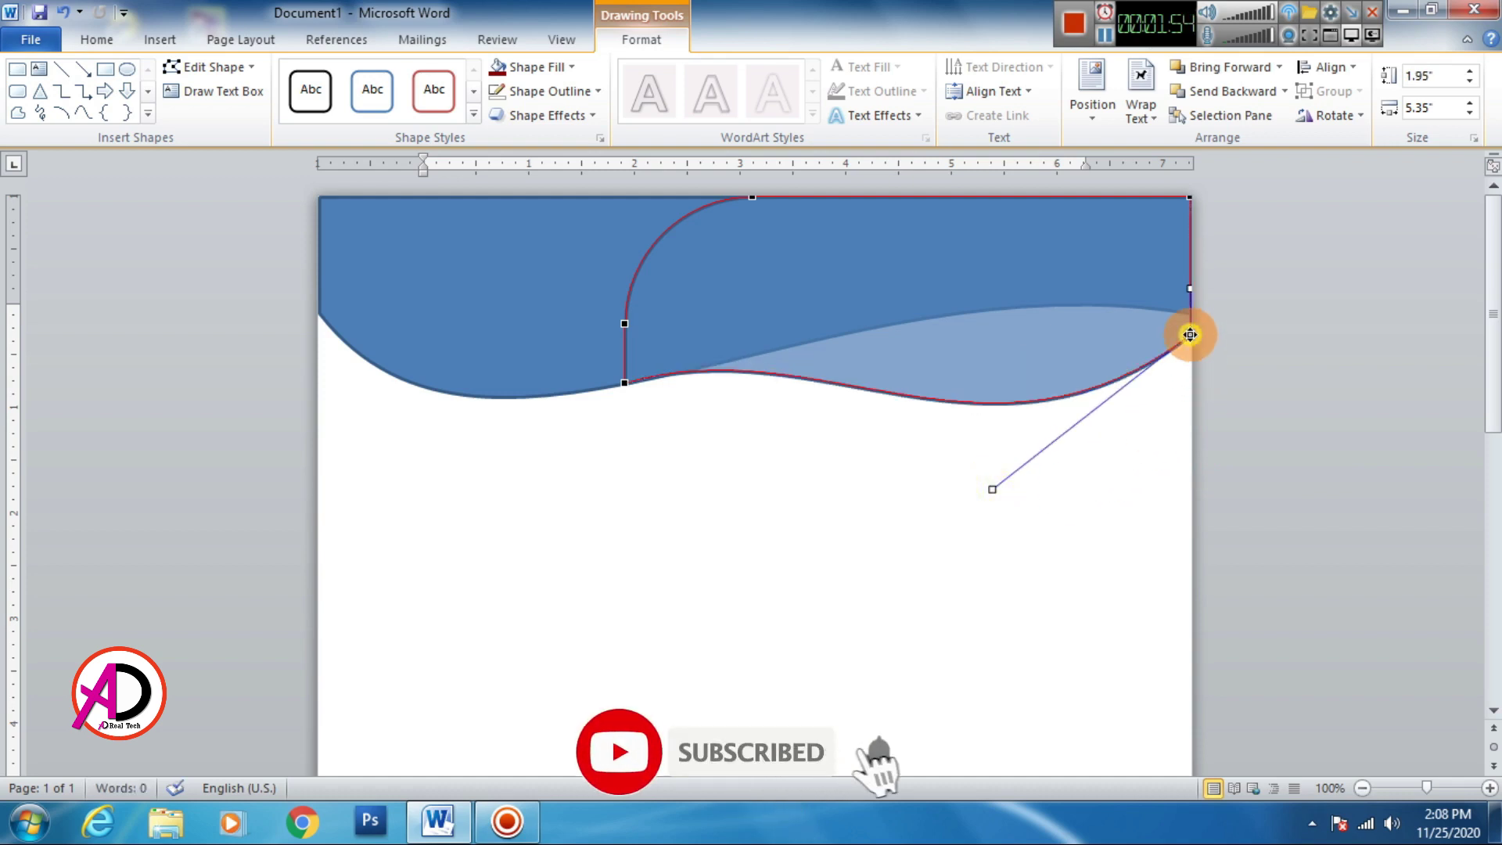
drag(1190, 334, 1190, 320)
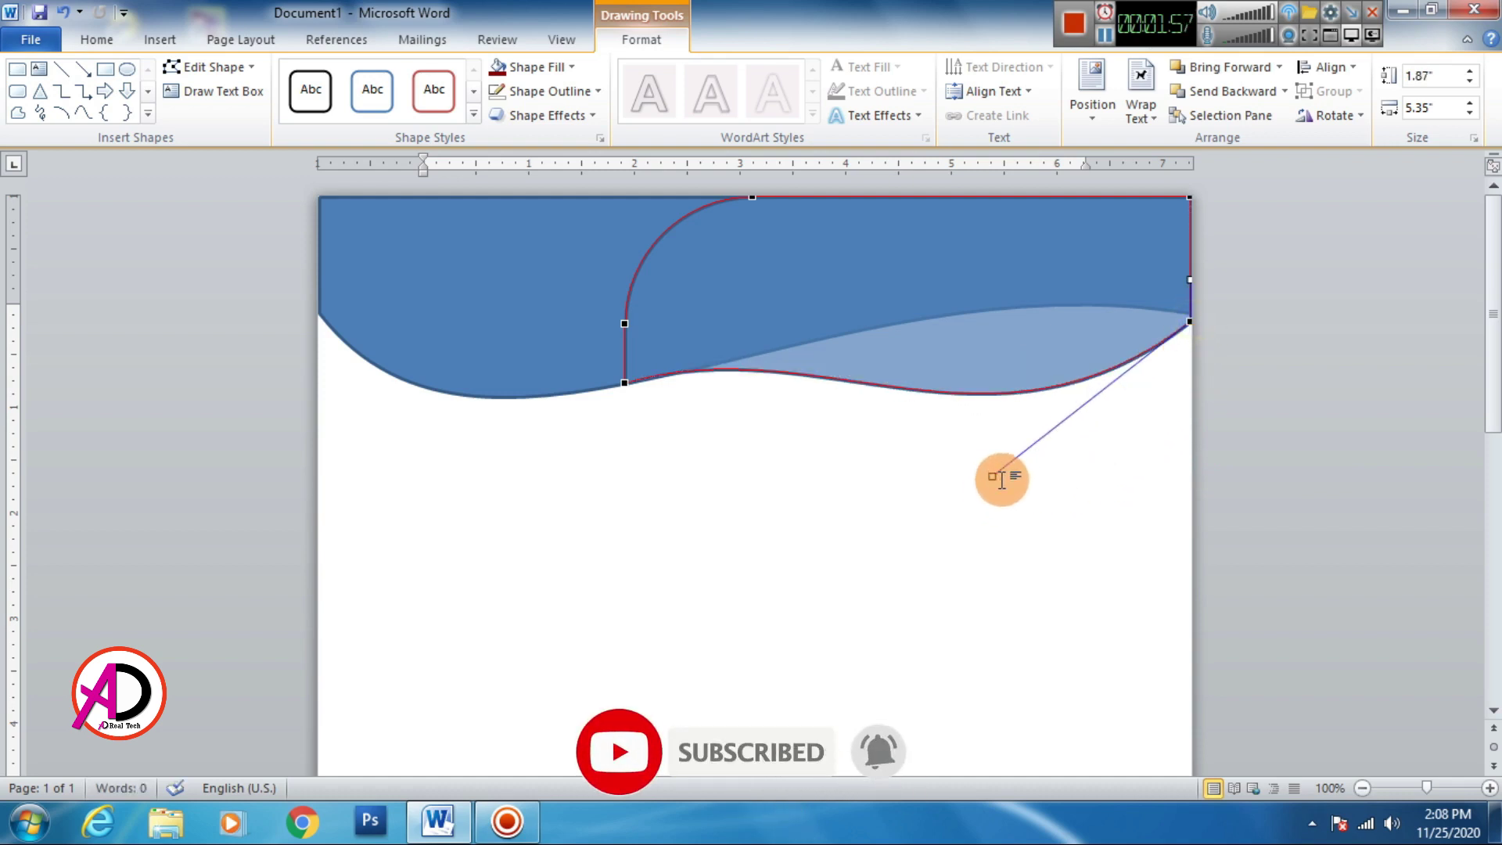
drag(994, 476, 996, 445)
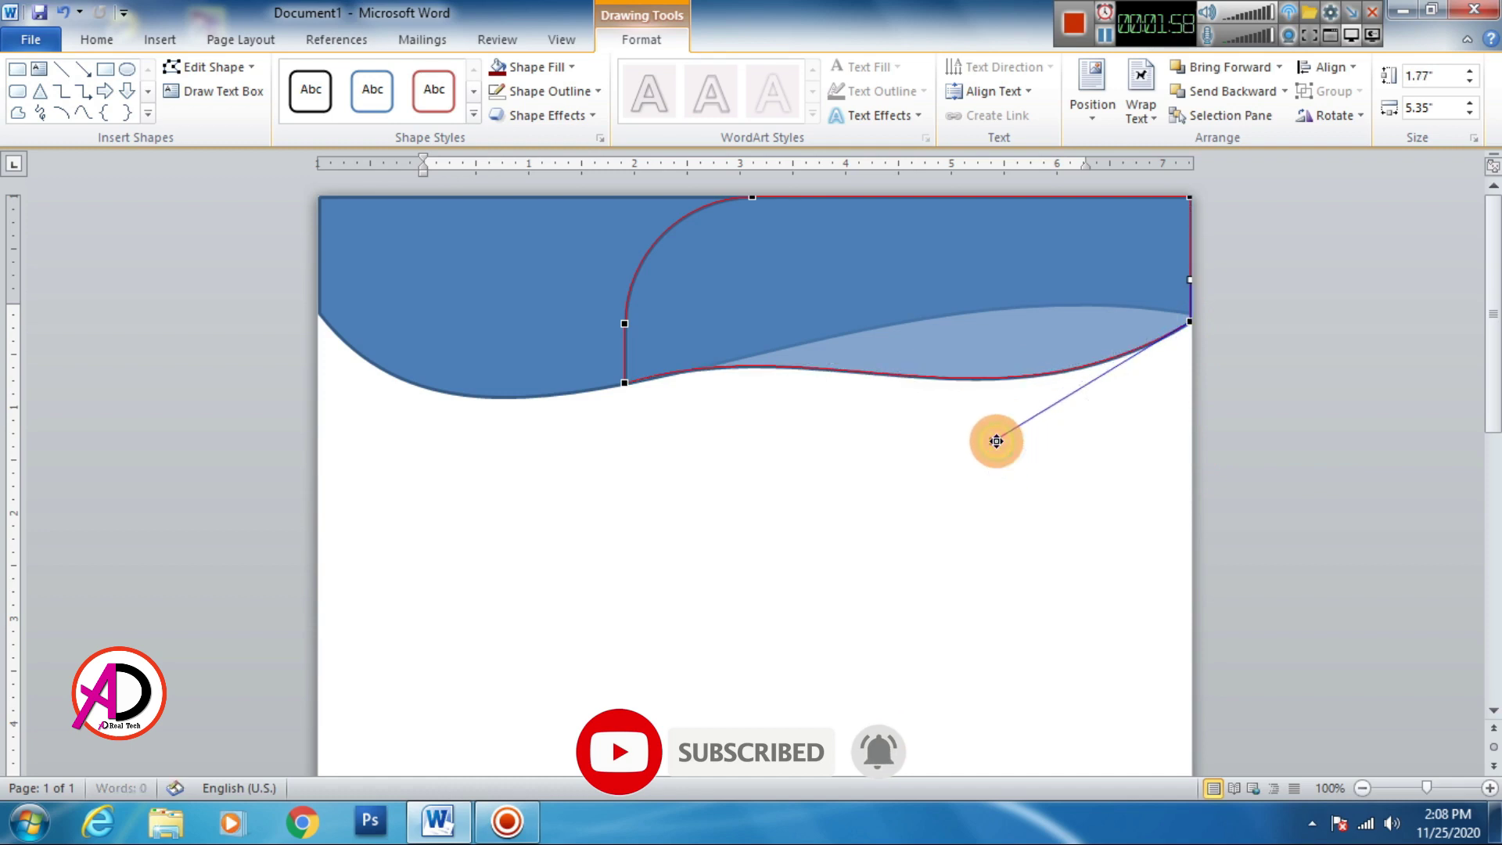
click(709, 448)
click(689, 316)
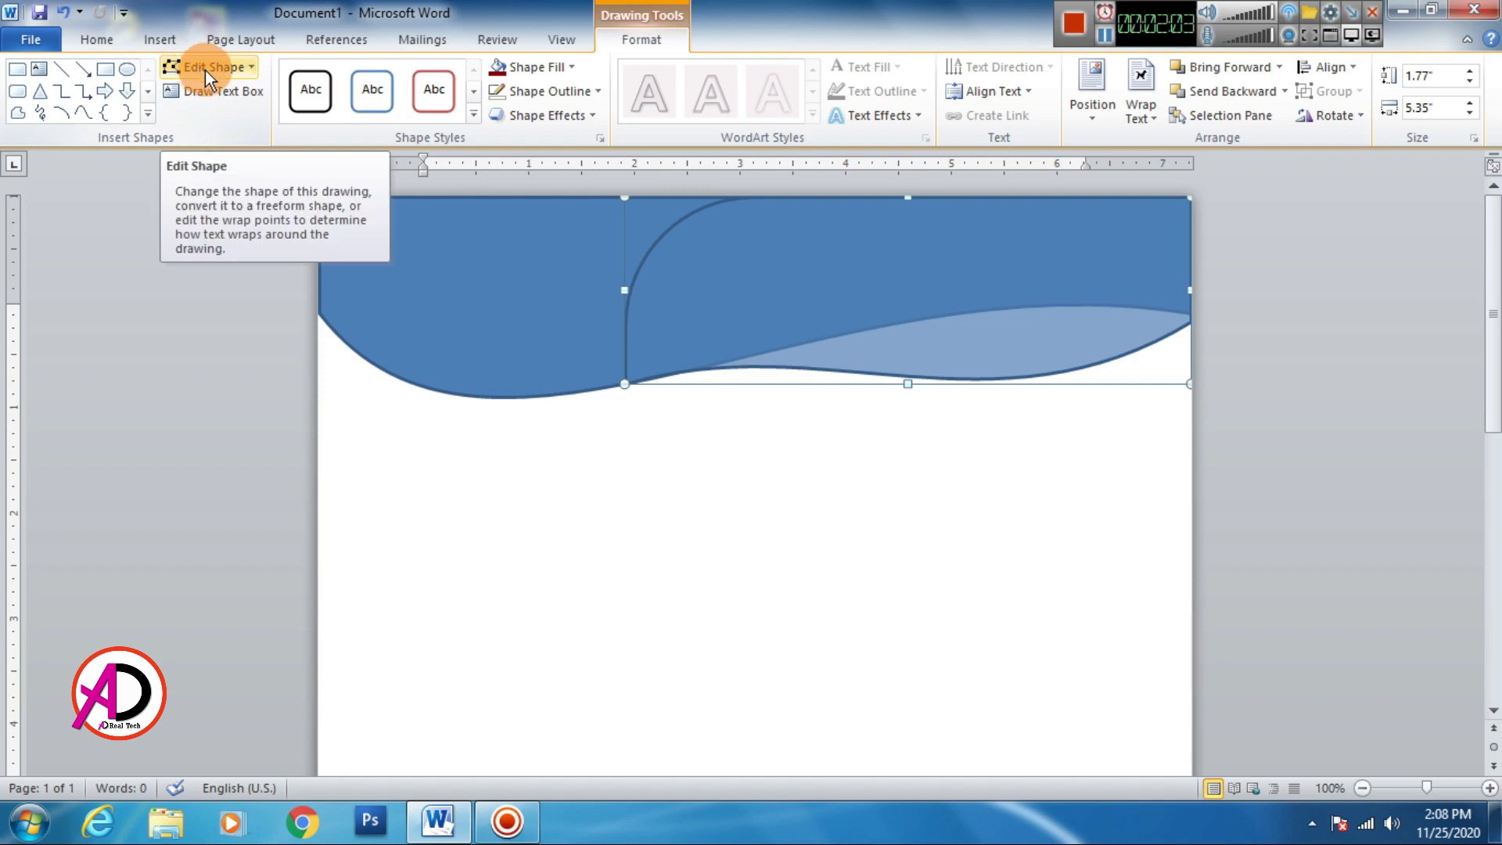
Give the left wave a White fill, No Outline and an outer drop shadow.
click(524, 453)
click(494, 332)
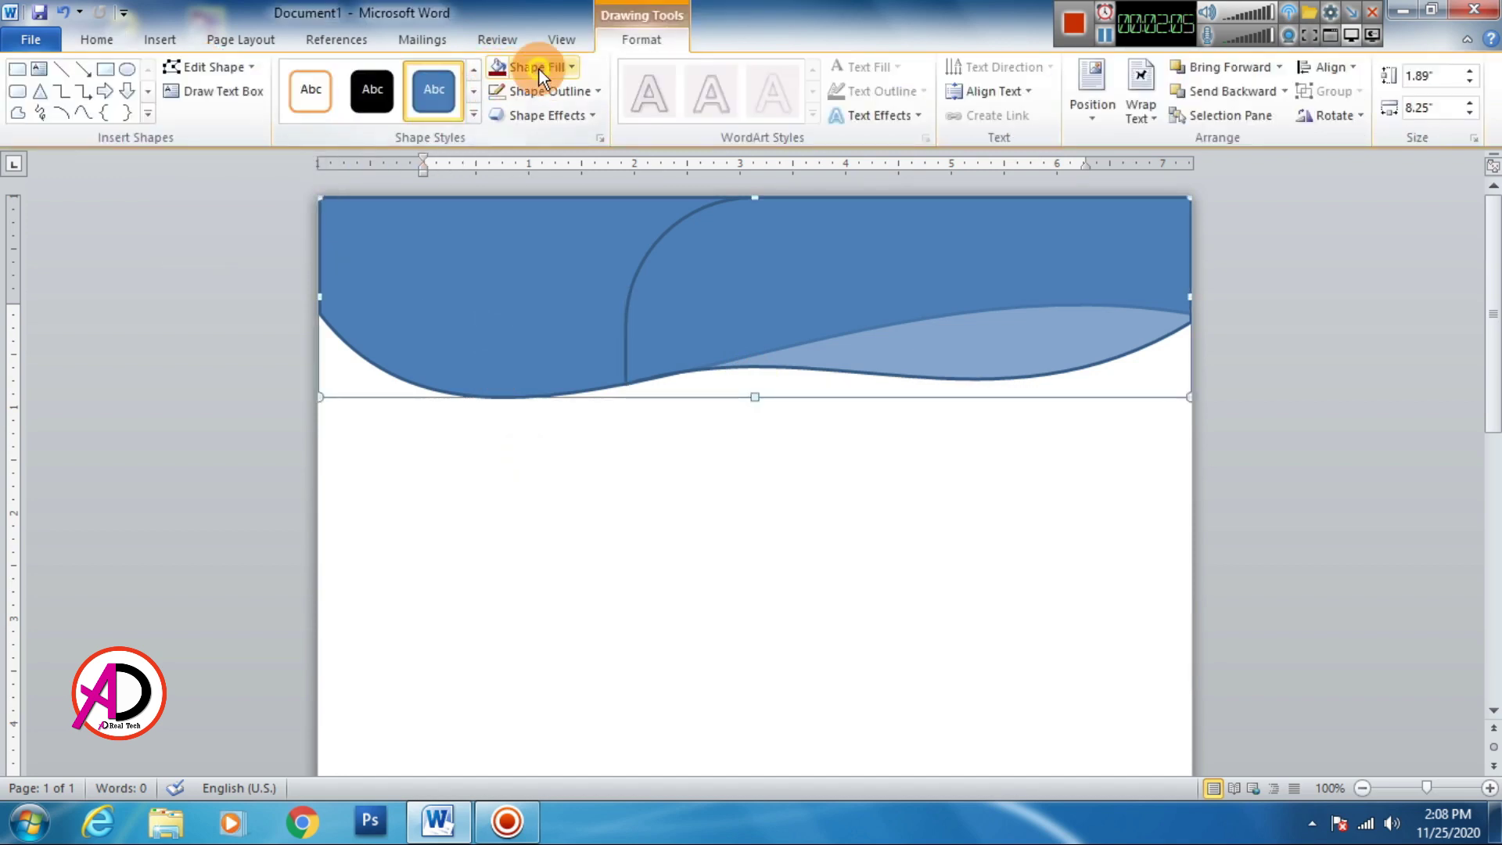
click(539, 67)
click(499, 114)
click(518, 90)
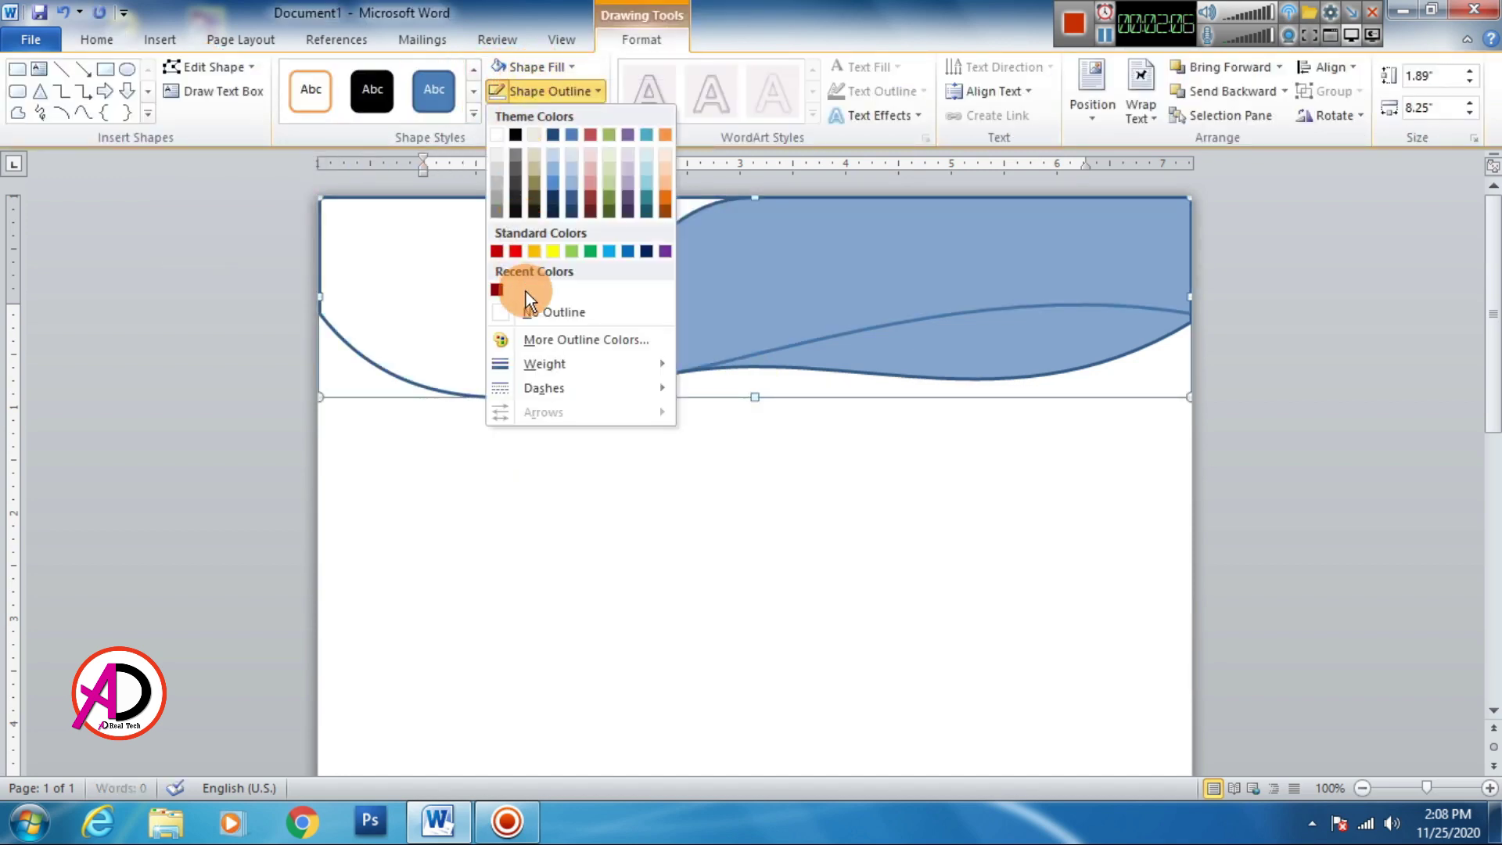
click(545, 307)
click(541, 115)
mouse_move(560, 207)
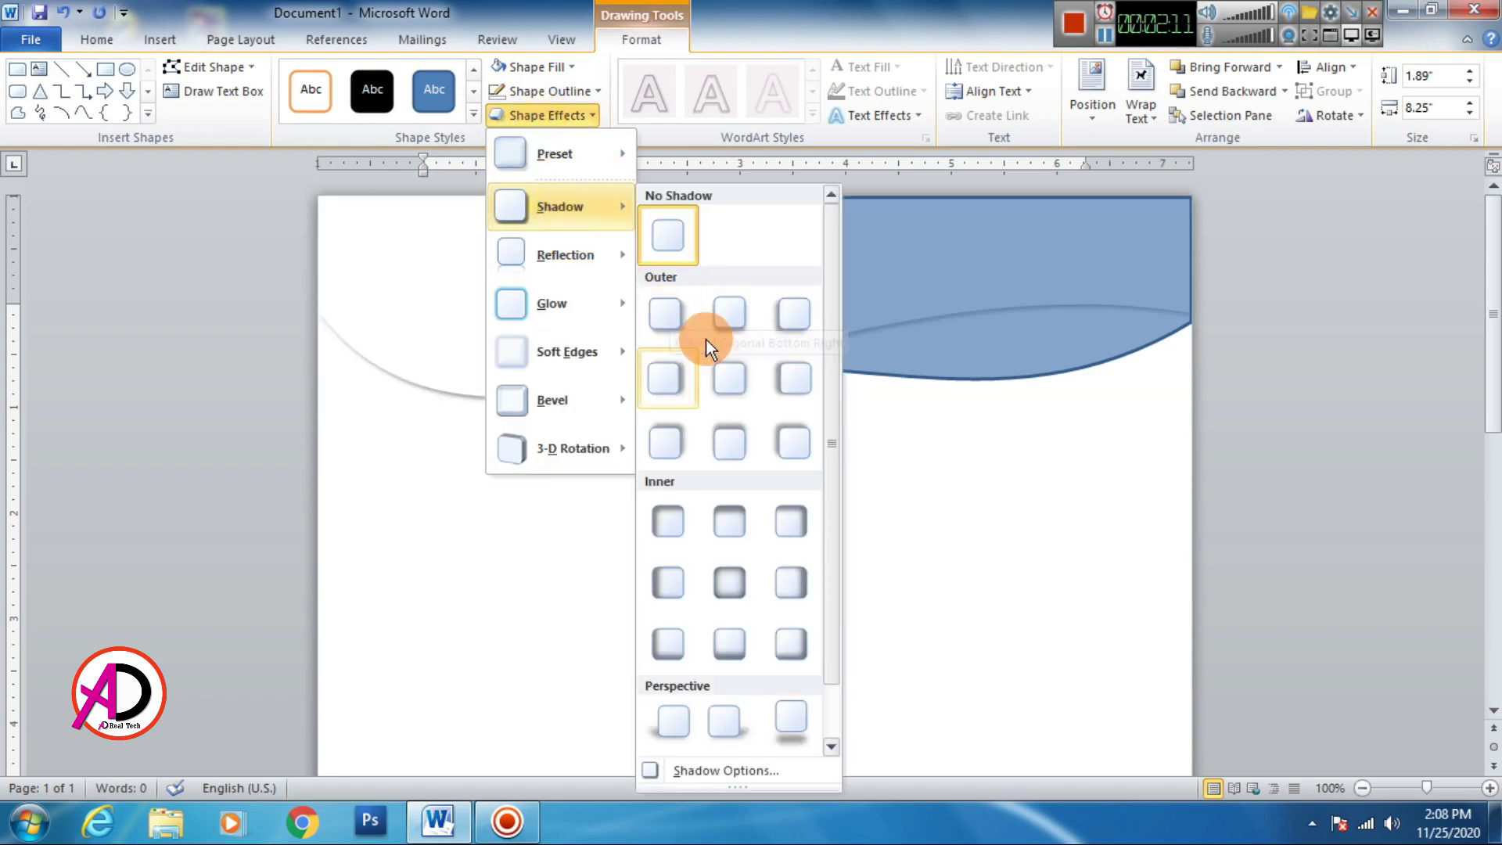
click(728, 315)
click(836, 657)
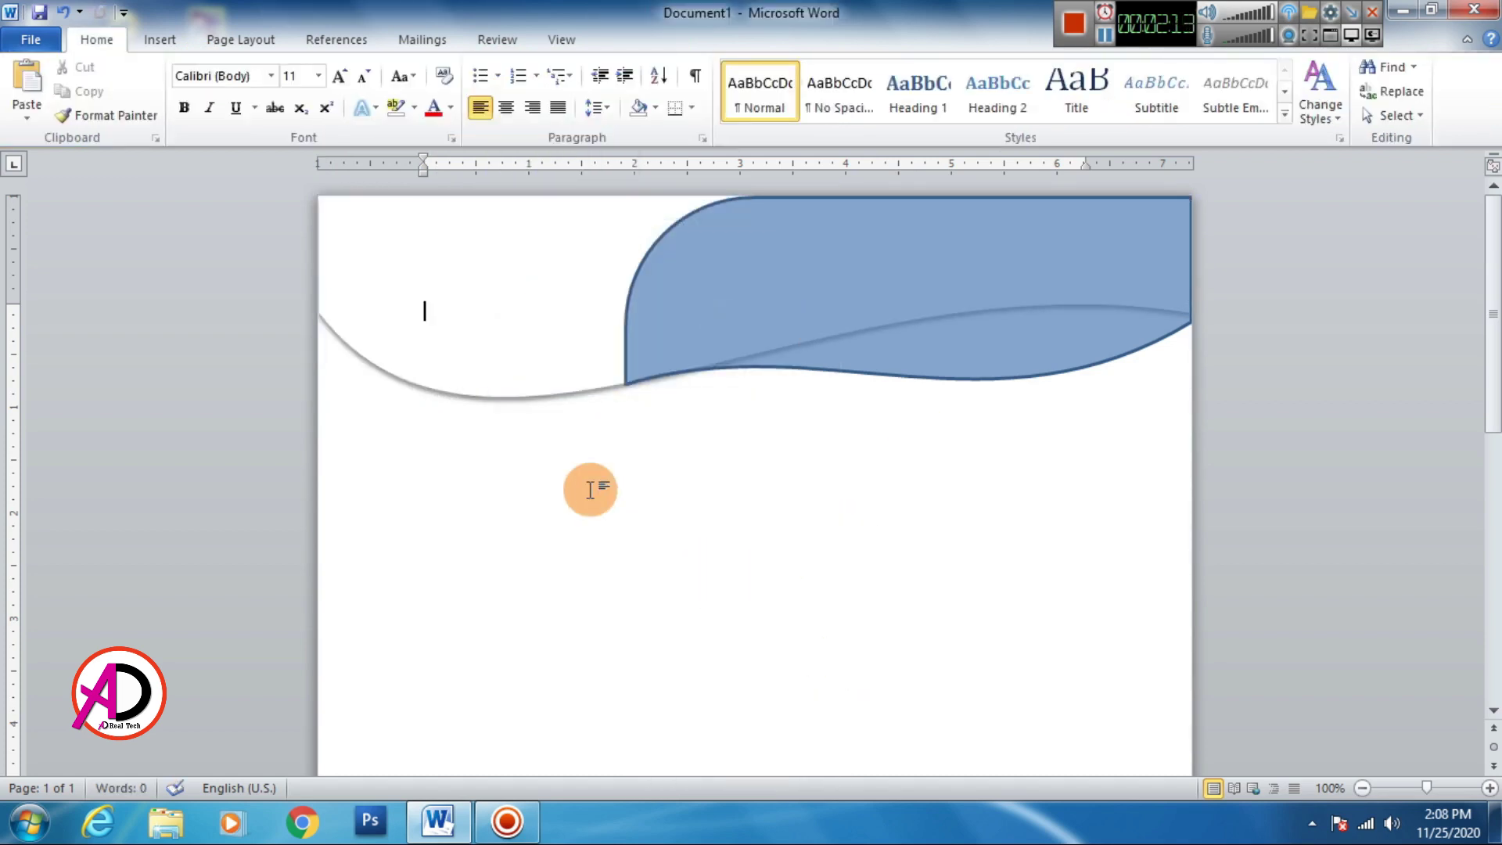
Set the right wave to 0% transparency, no outline, and a dark red fill.
double_click(777, 264)
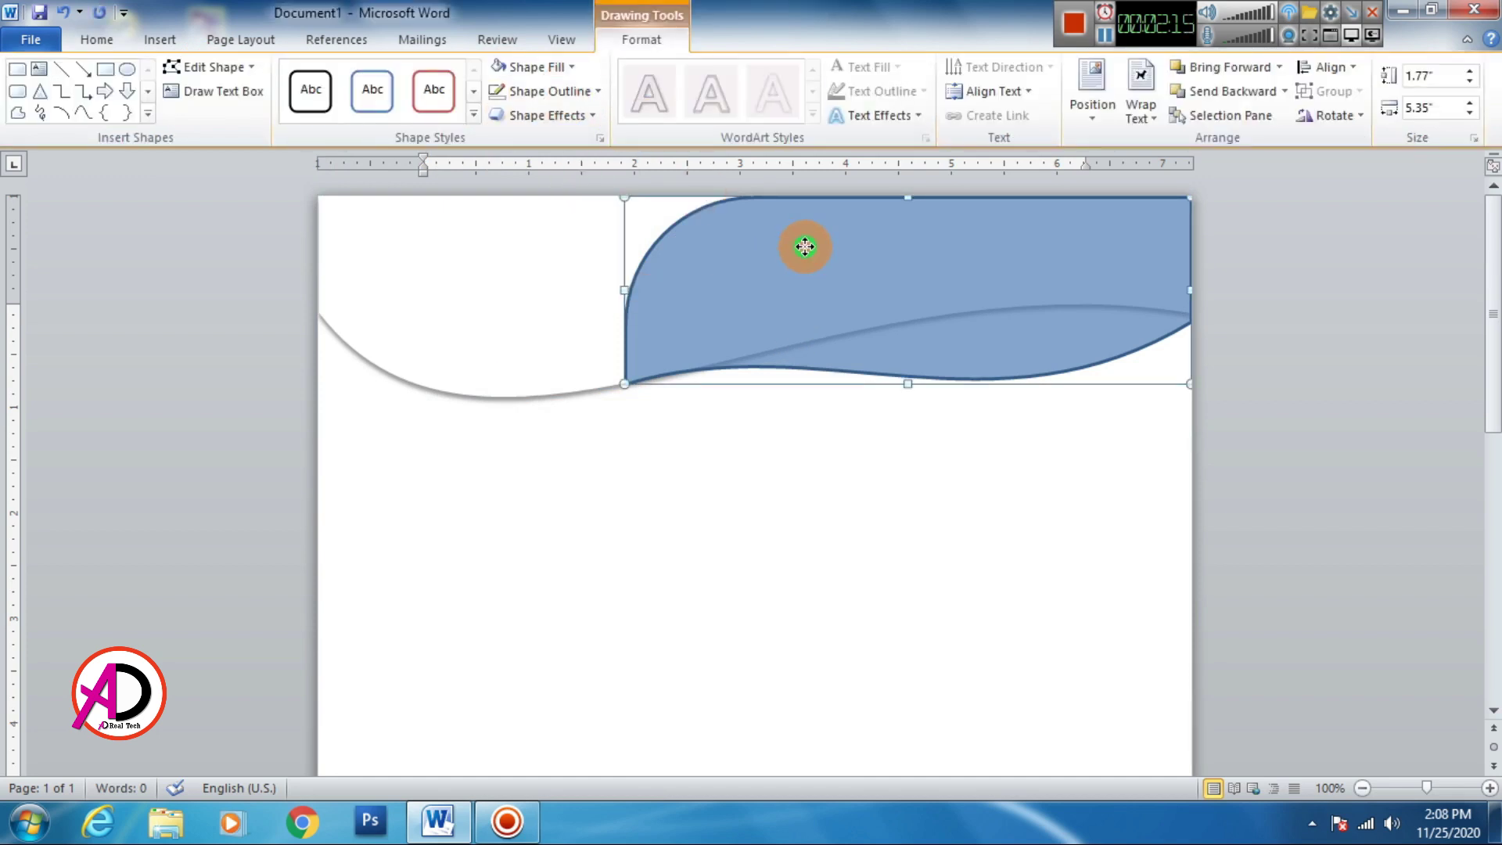
right_click(805, 241)
click(905, 626)
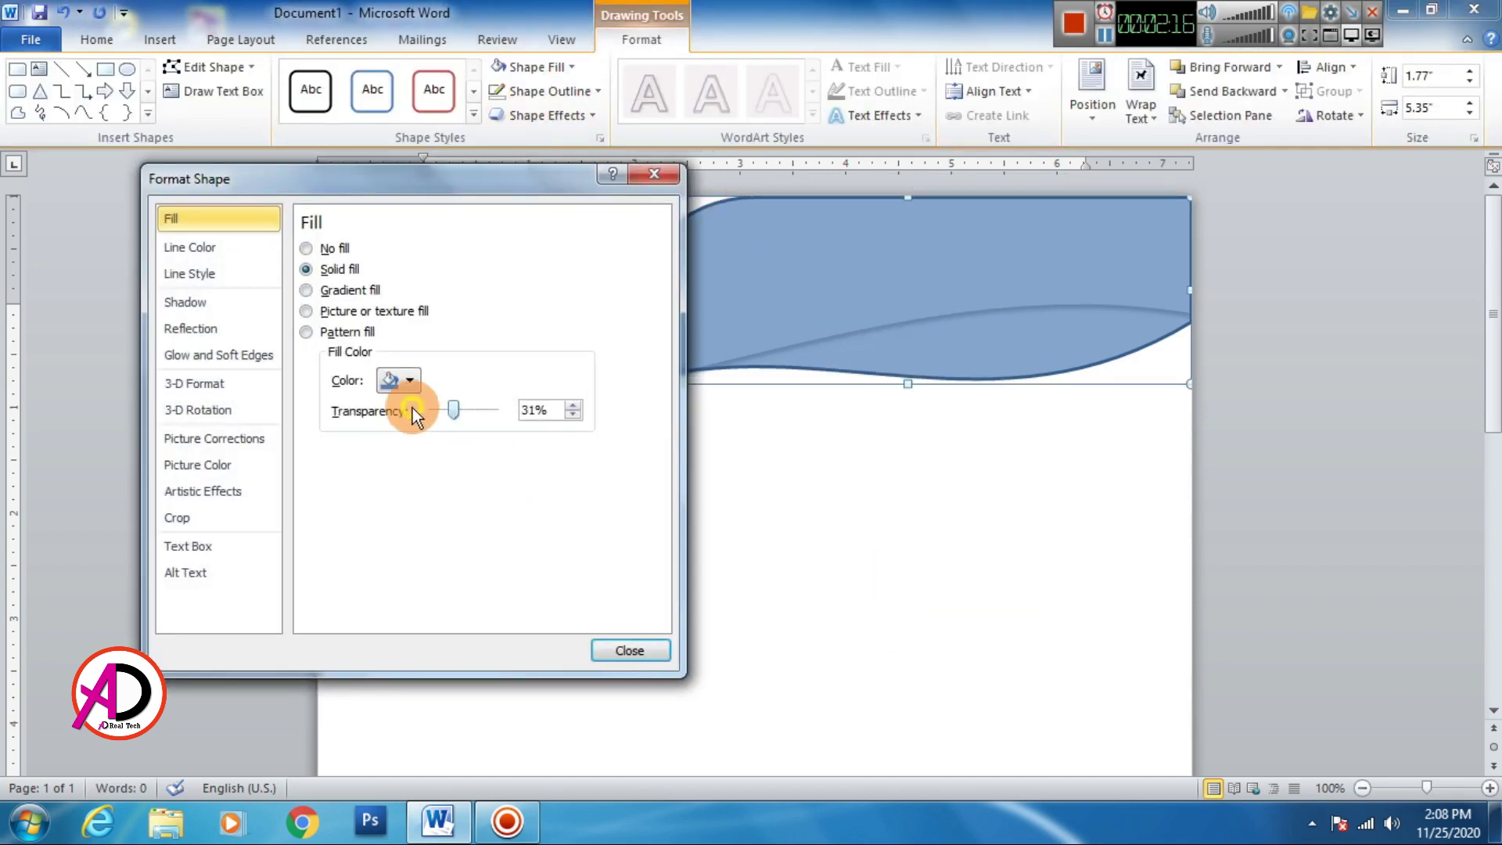
click(626, 648)
click(518, 93)
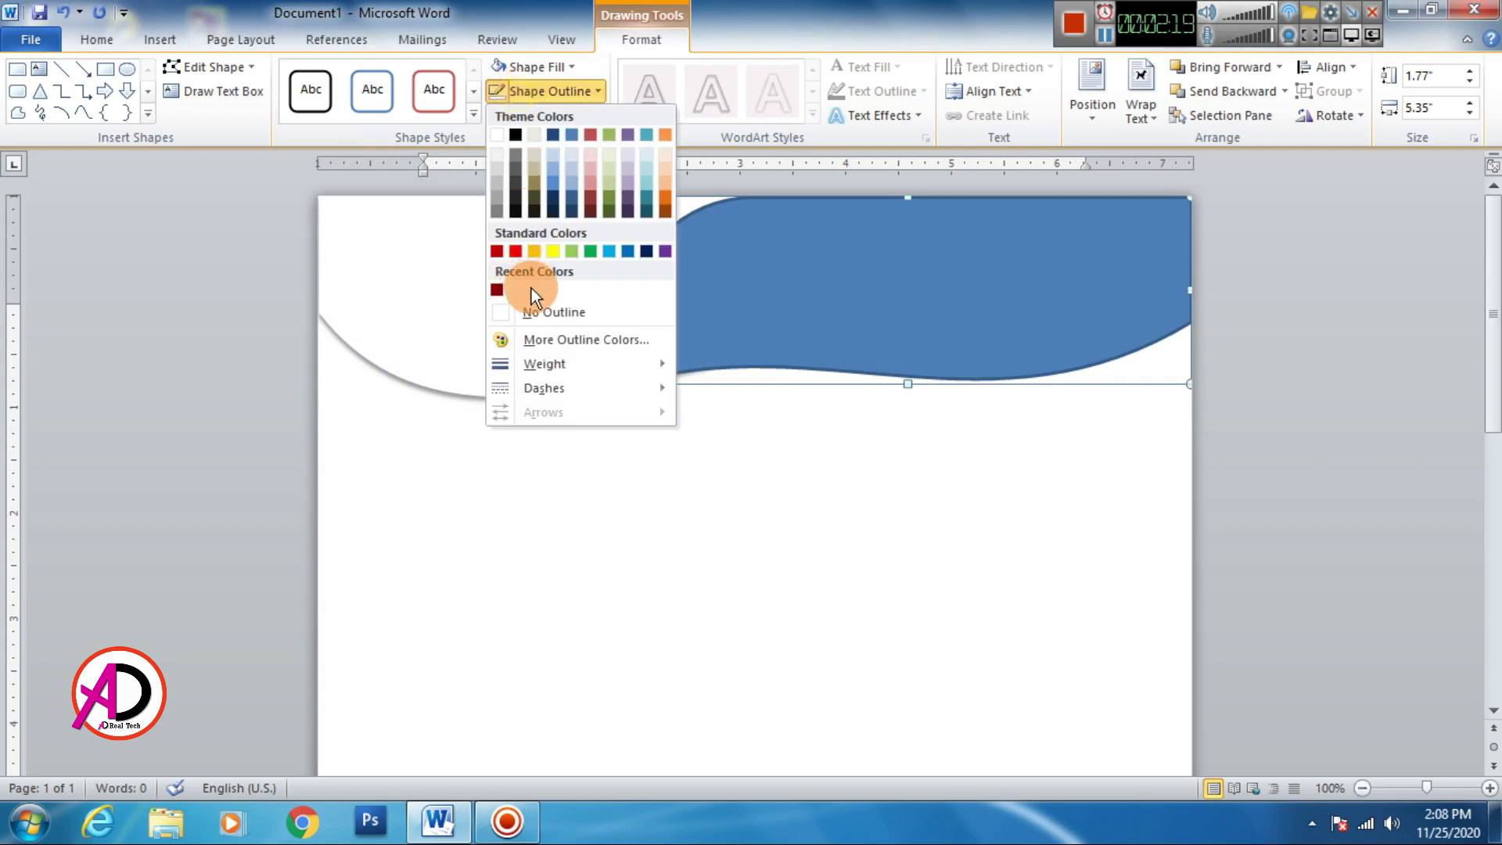
click(546, 312)
click(538, 68)
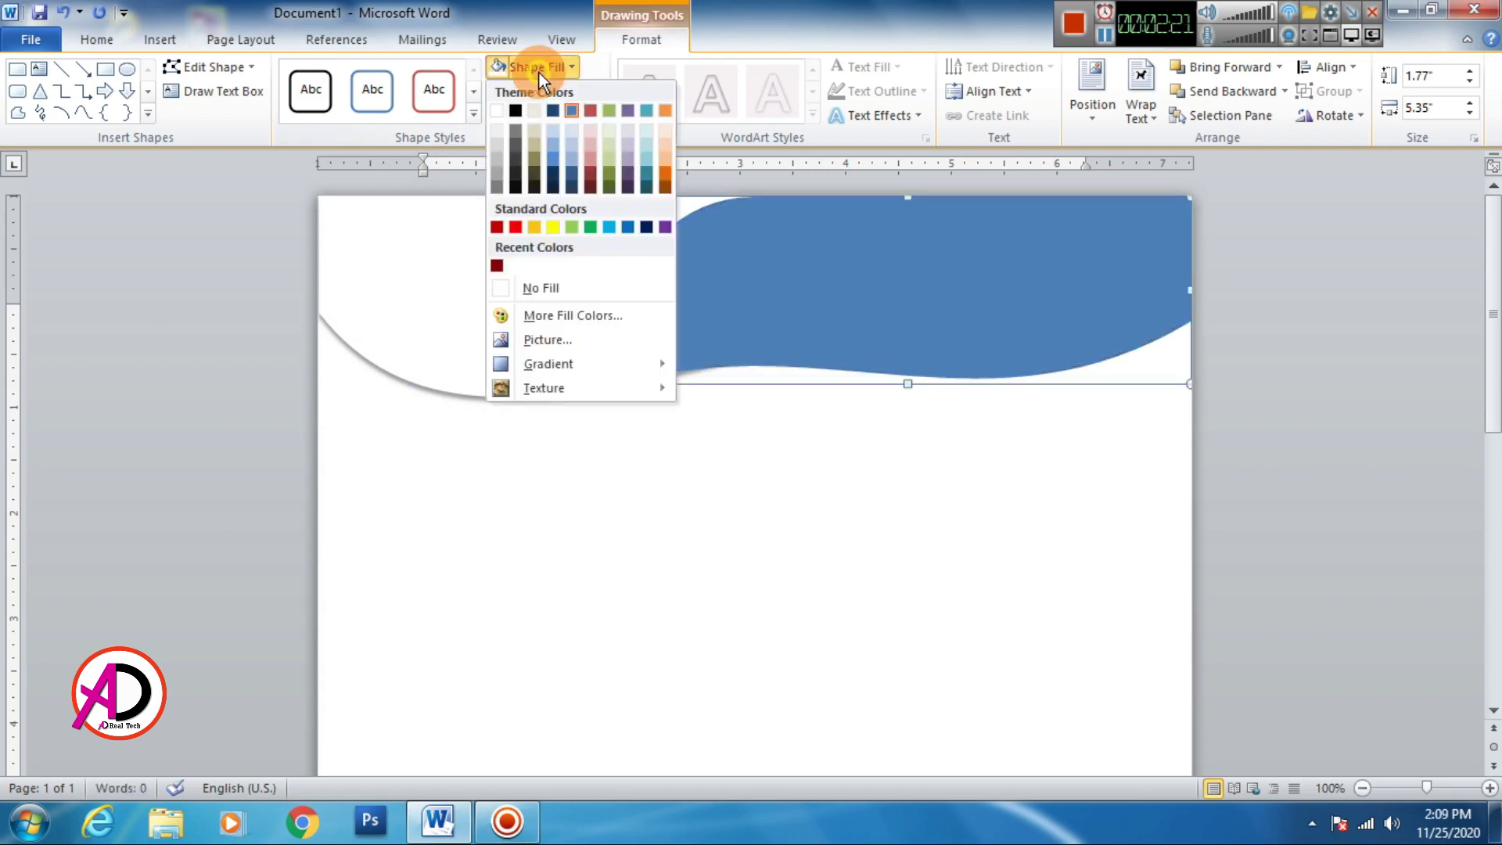
click(496, 265)
Edit the red wave's points to smooth its lower-left curve against the white wave.
click(782, 540)
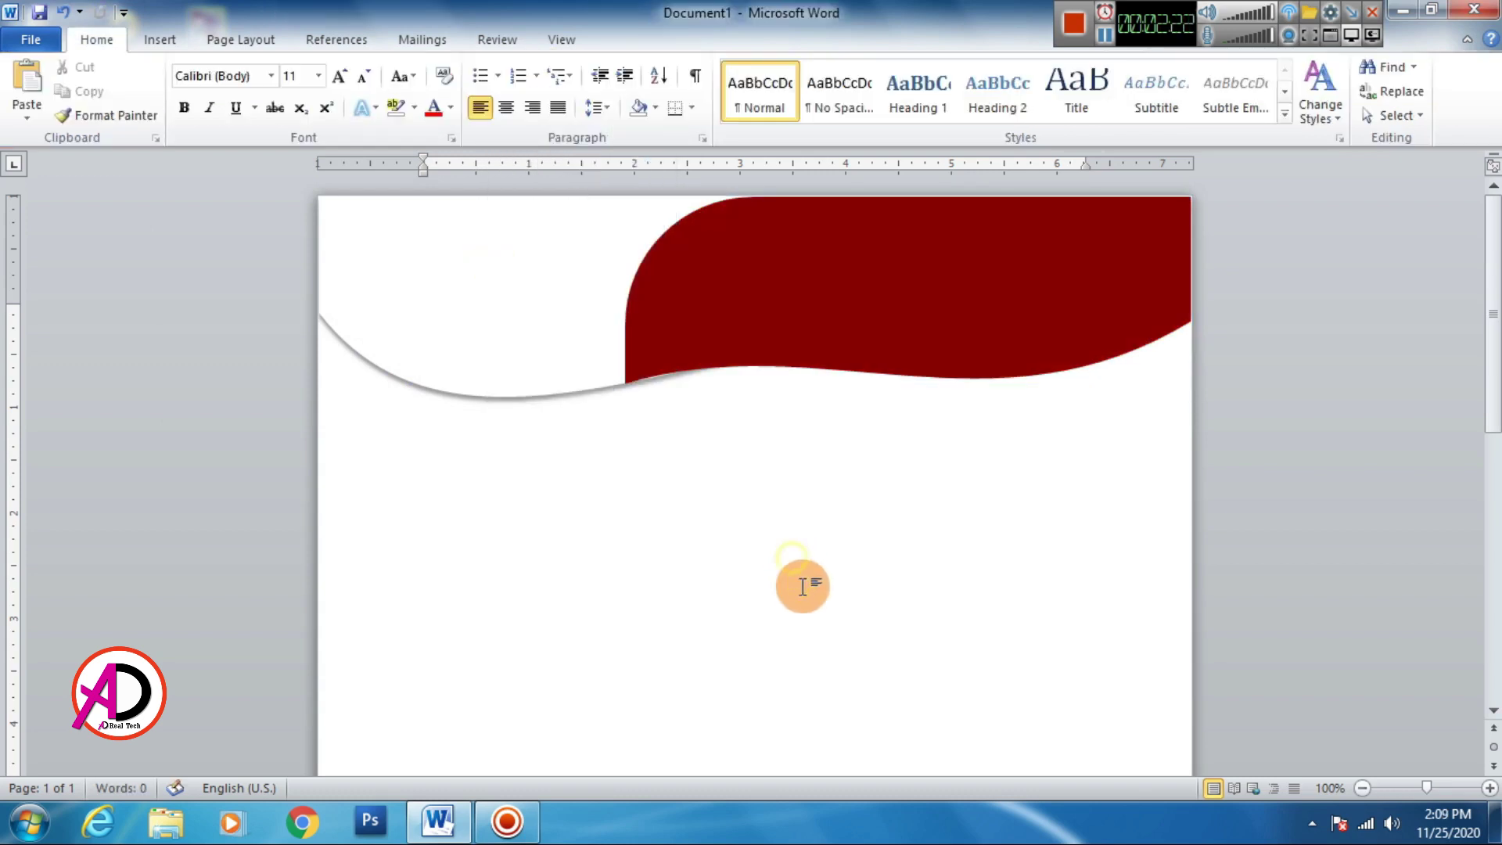
click(1020, 340)
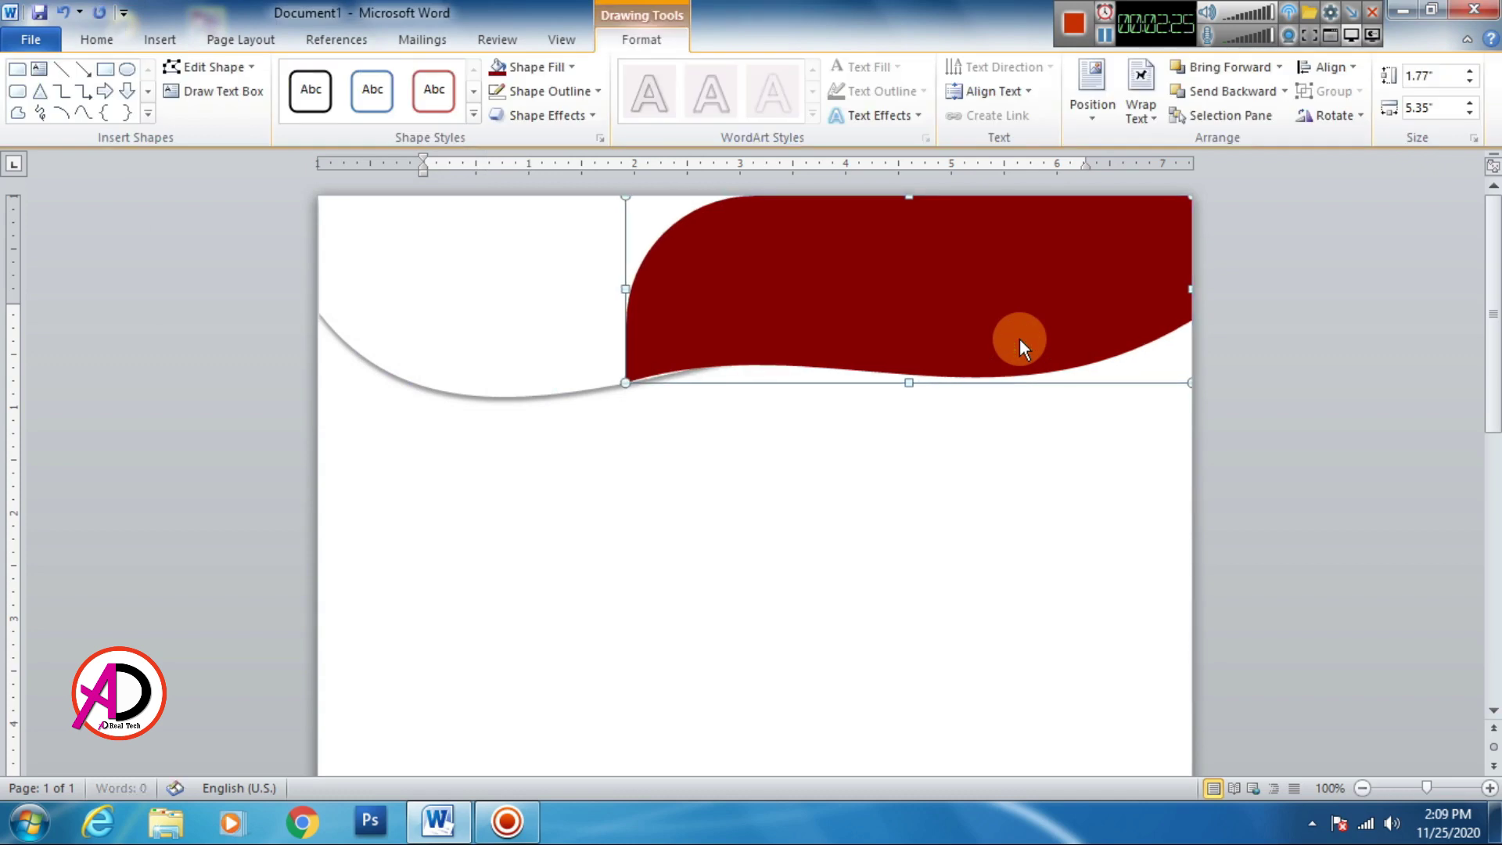
click(989, 537)
click(837, 331)
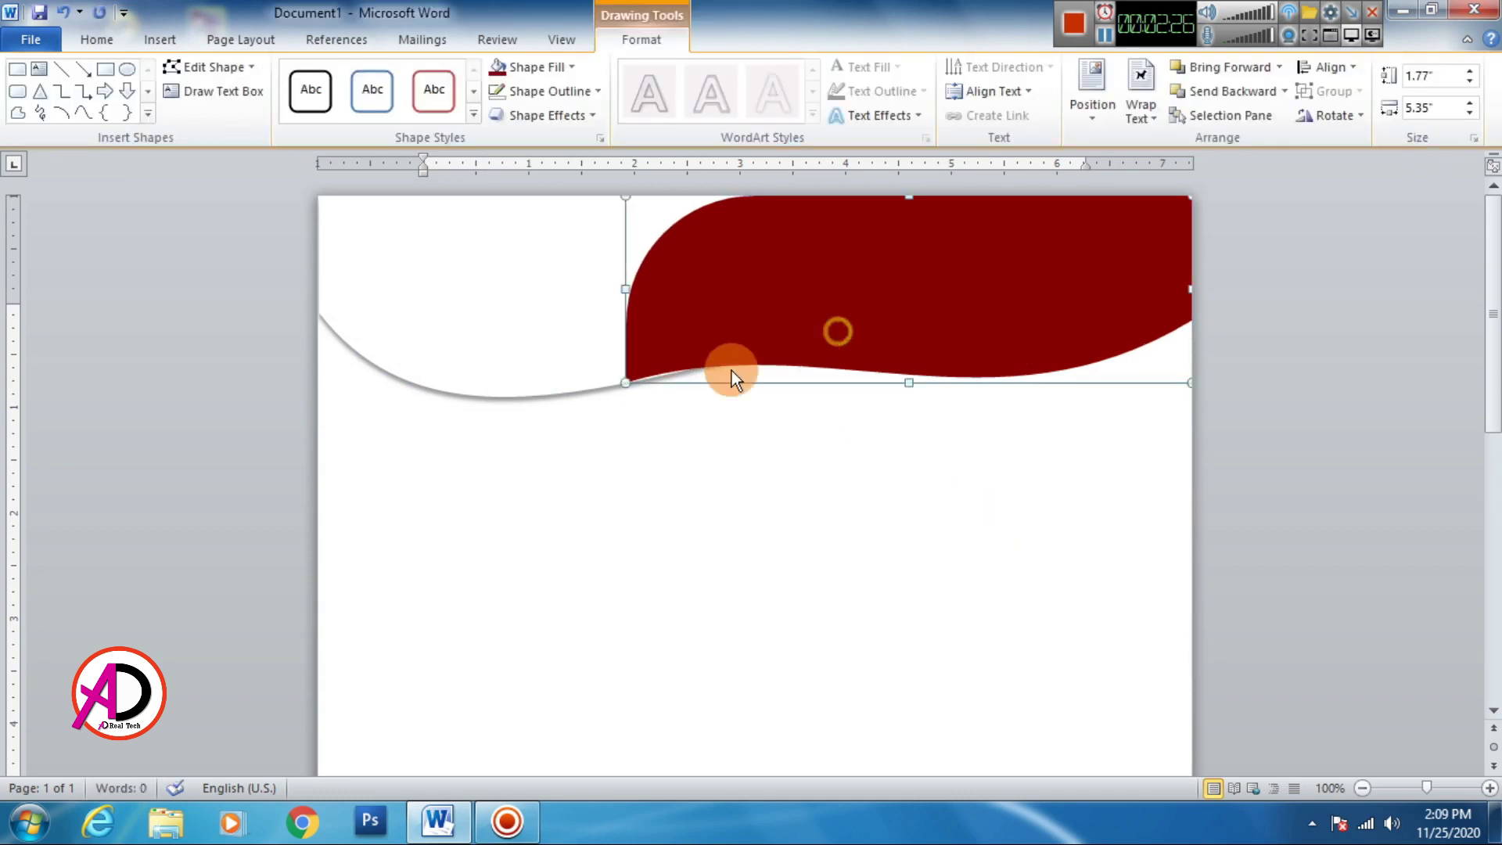
click(218, 68)
click(207, 125)
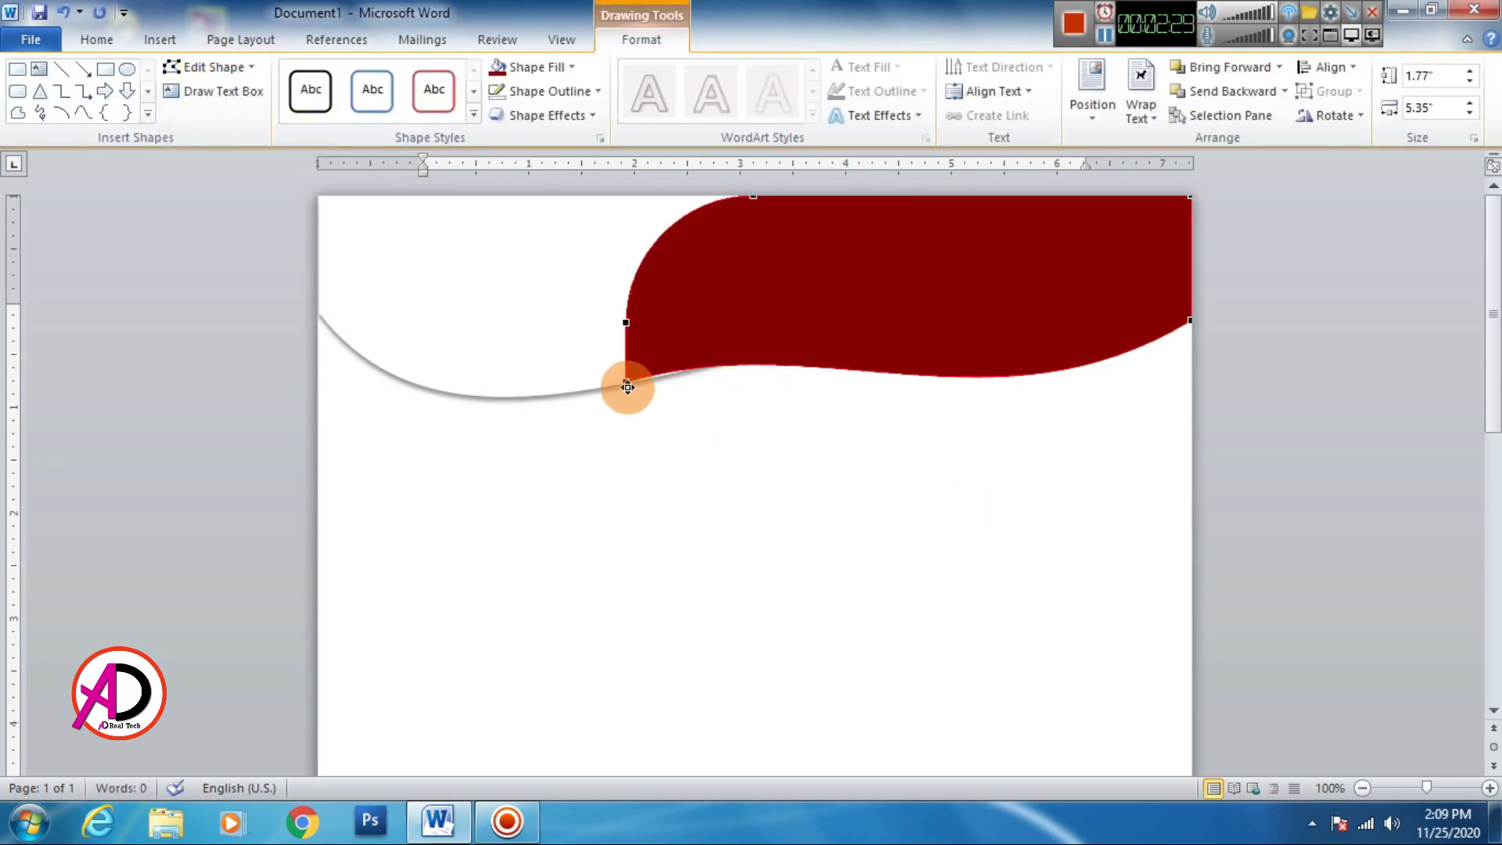
ctrl+scroll(627, 386, up, 4)
ctrl+scroll(647, 466, up, 4)
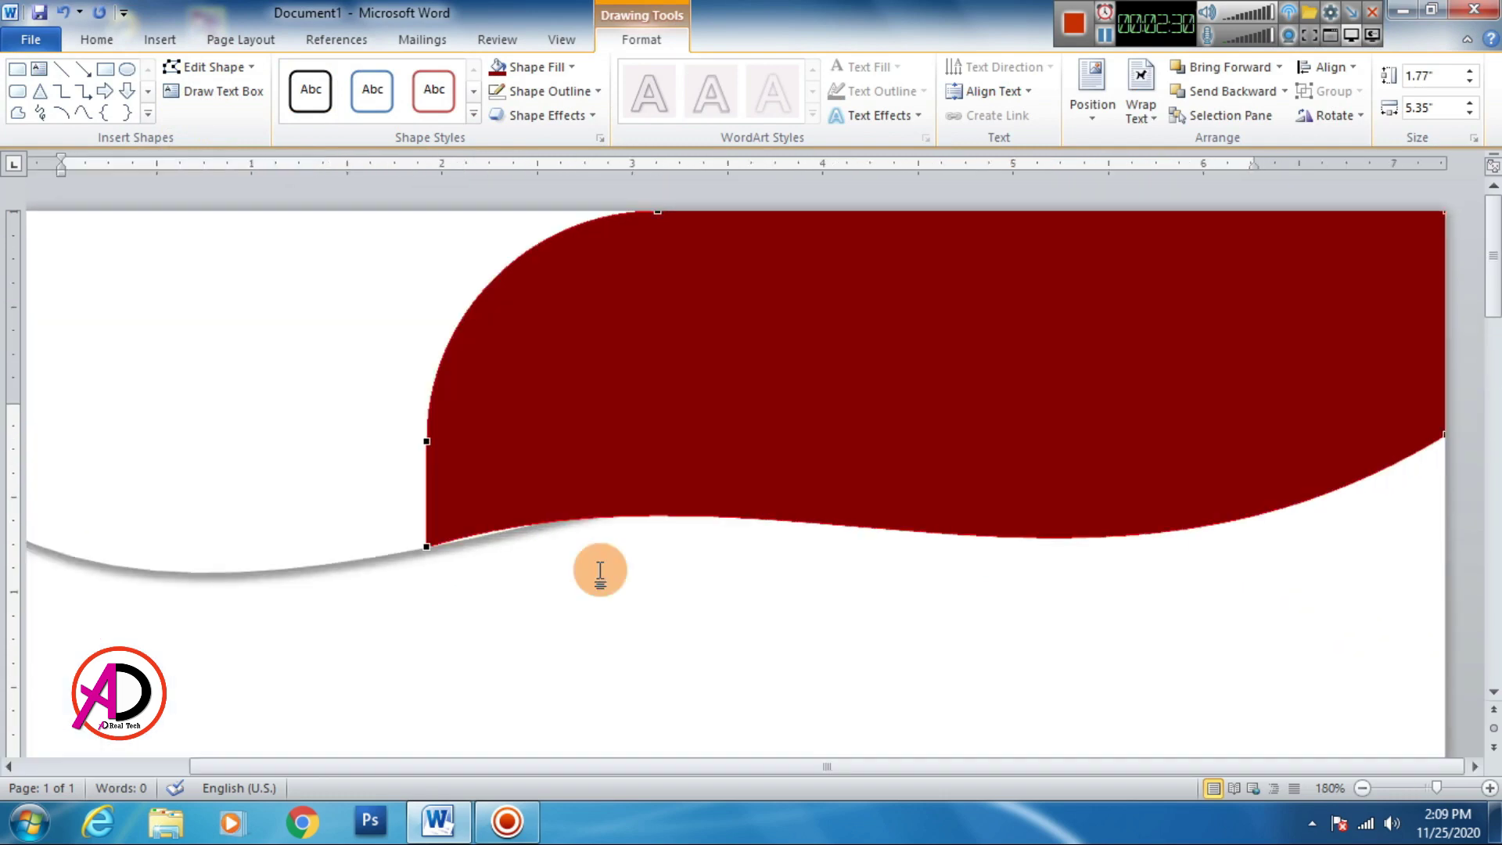
click(427, 550)
drag(774, 442, 764, 456)
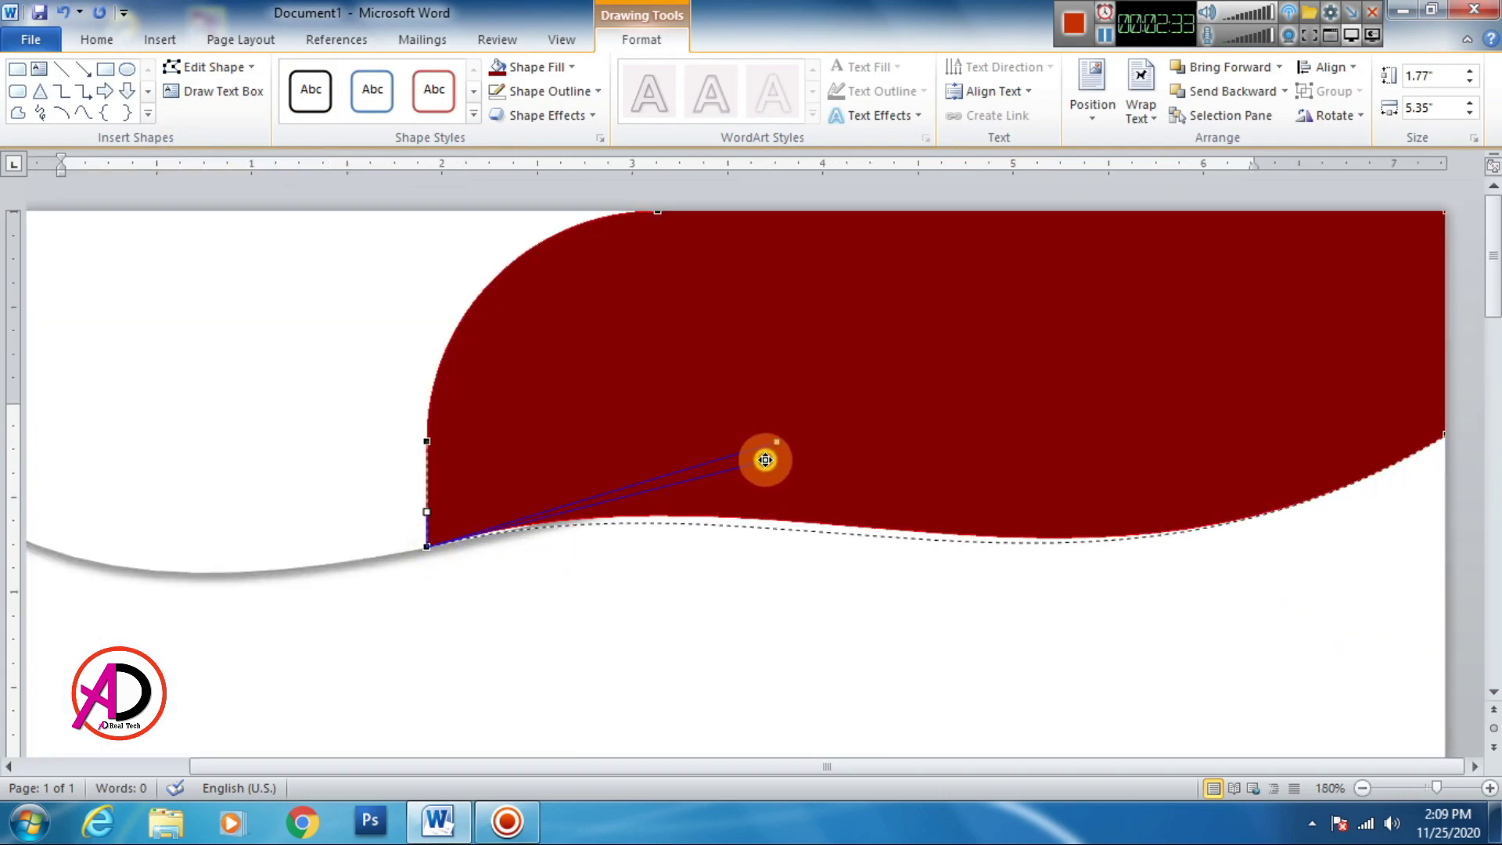
click(800, 617)
Apply the Offset Bottom shadow to the red wave and check the result.
click(803, 471)
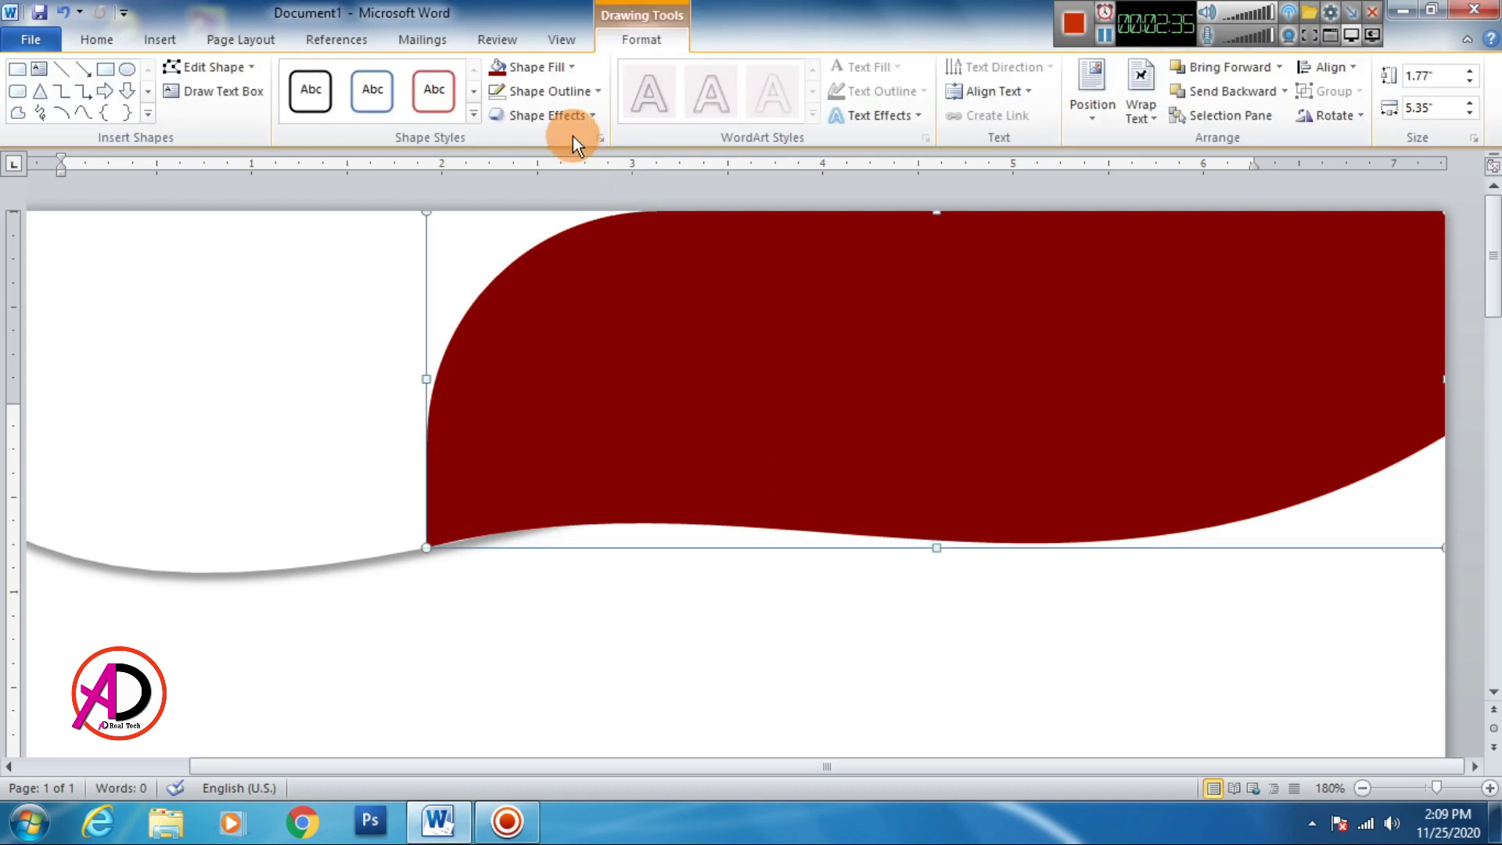
click(553, 115)
click(546, 210)
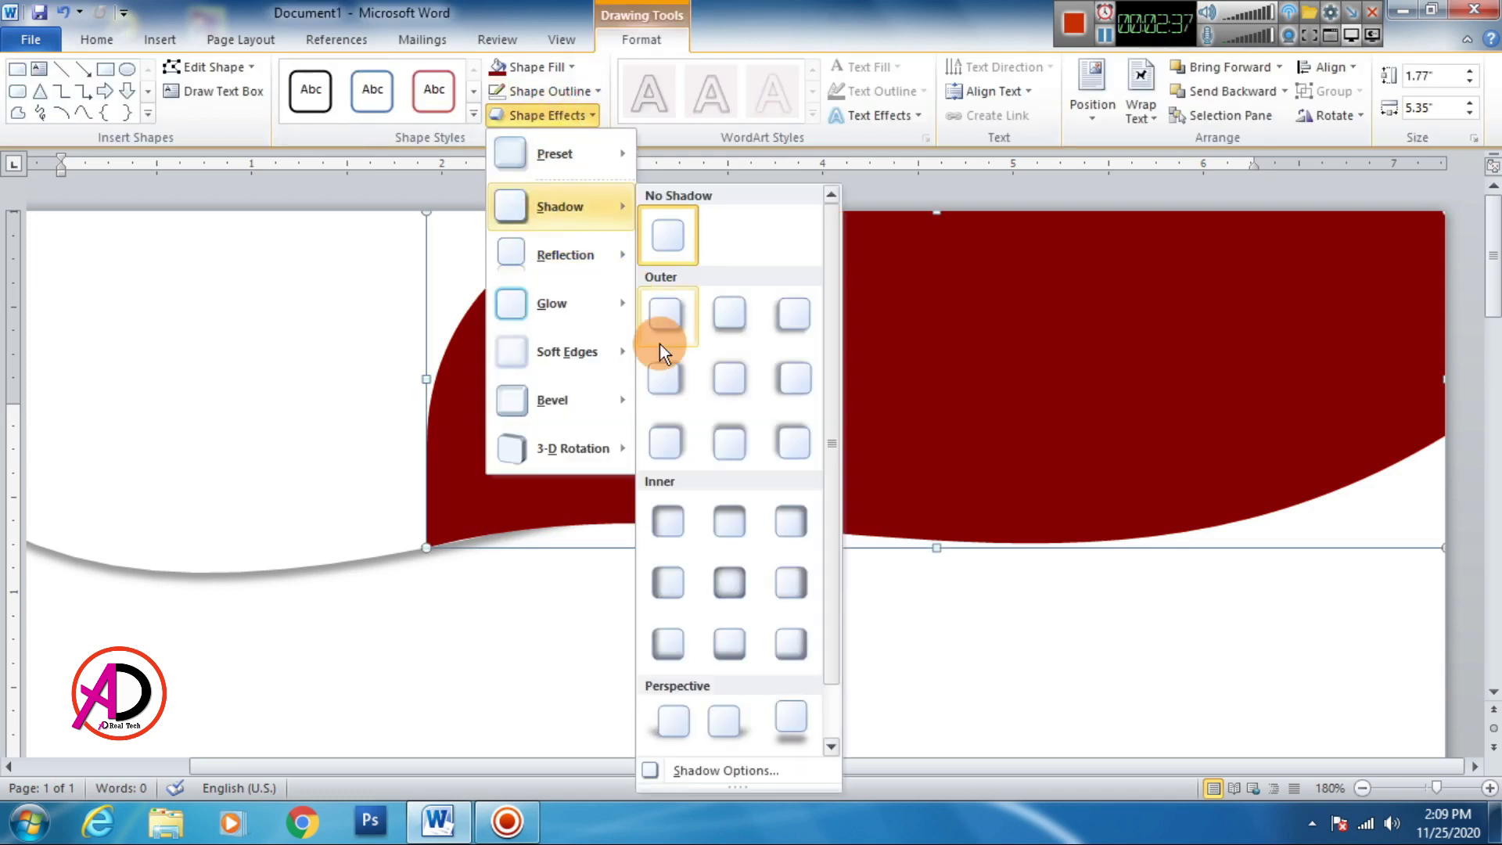
click(739, 326)
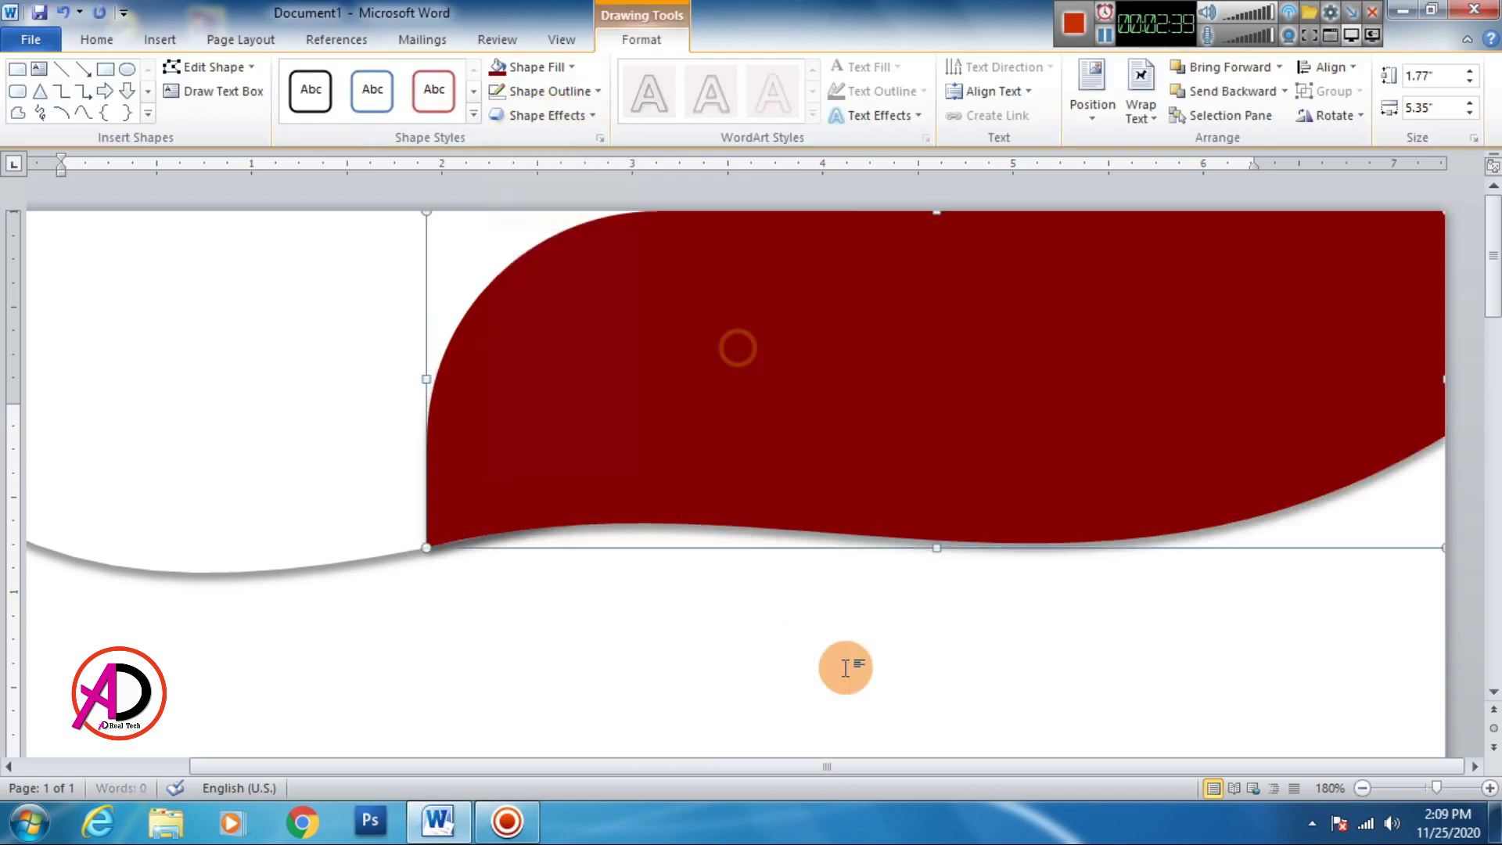
click(798, 654)
ctrl+scroll(785, 637, down, 6)
ctrl+scroll(785, 640, down, 4)
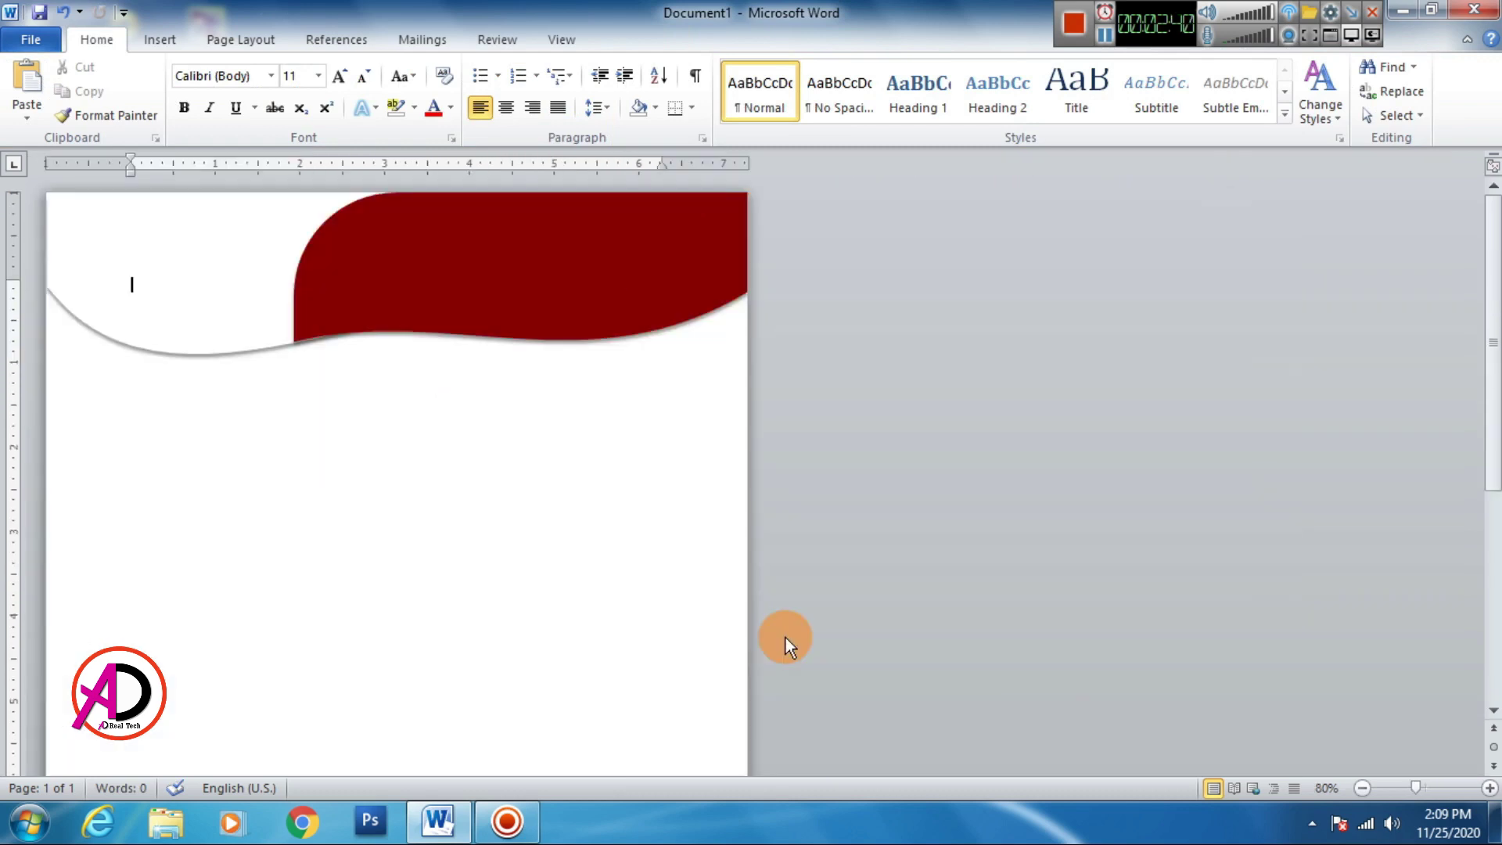
ctrl+scroll(785, 639, up, 3)
ctrl+scroll(785, 637, down, 5)
ctrl+scroll(783, 633, up, 3)
ctrl+scroll(781, 632, down, 1)
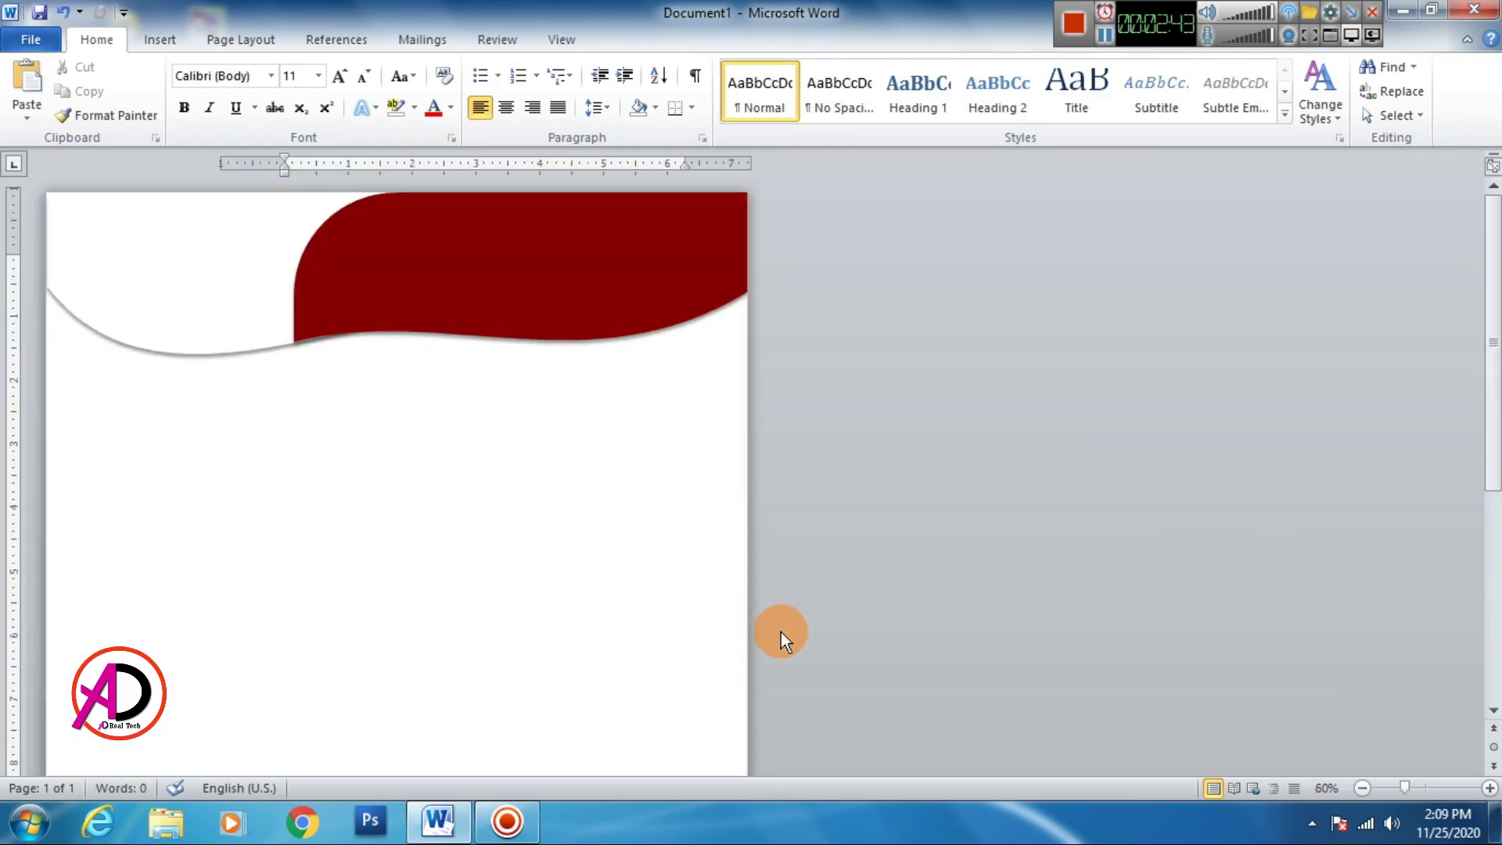
ctrl+scroll(781, 632, up, 2)
click(792, 312)
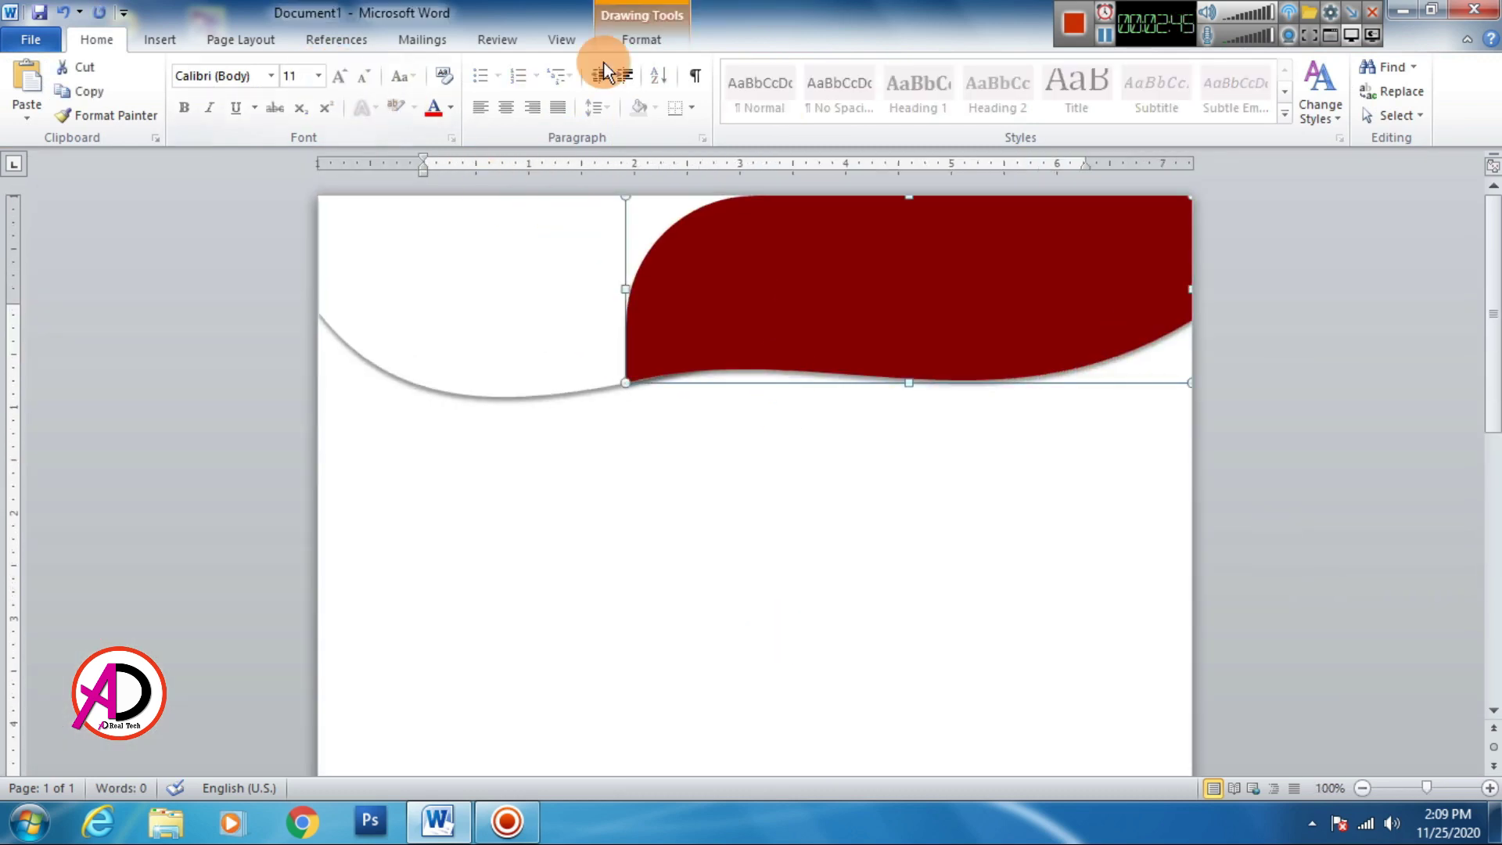
Move the maroon wave's top vertex and round off its upper-left curve.
click(621, 37)
click(220, 66)
click(234, 118)
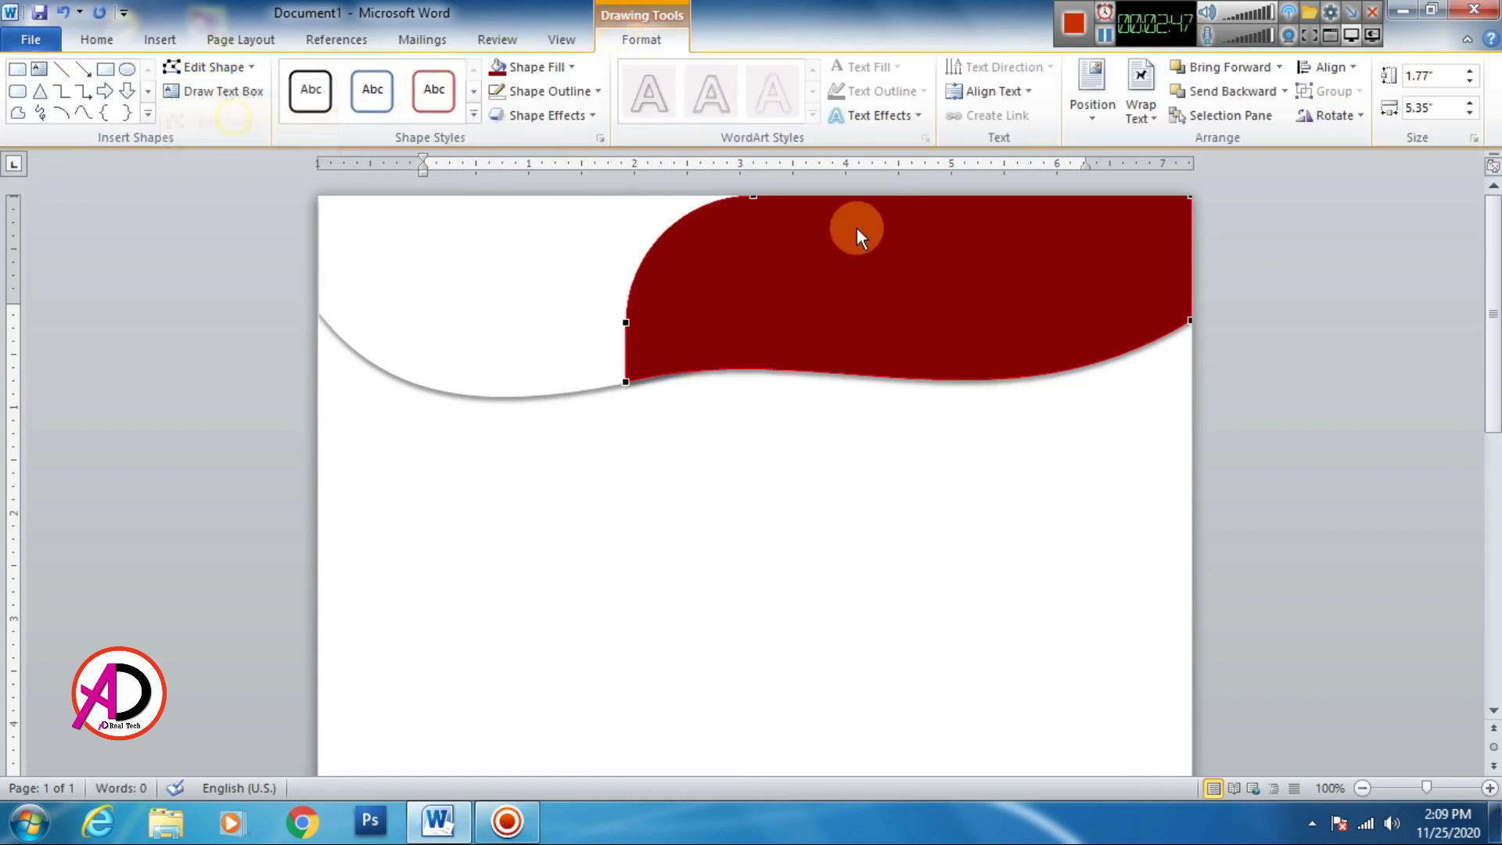
mouse_move(751, 198)
mouse_down()
mouse_move(844, 197)
mouse_move(685, 188)
mouse_up()
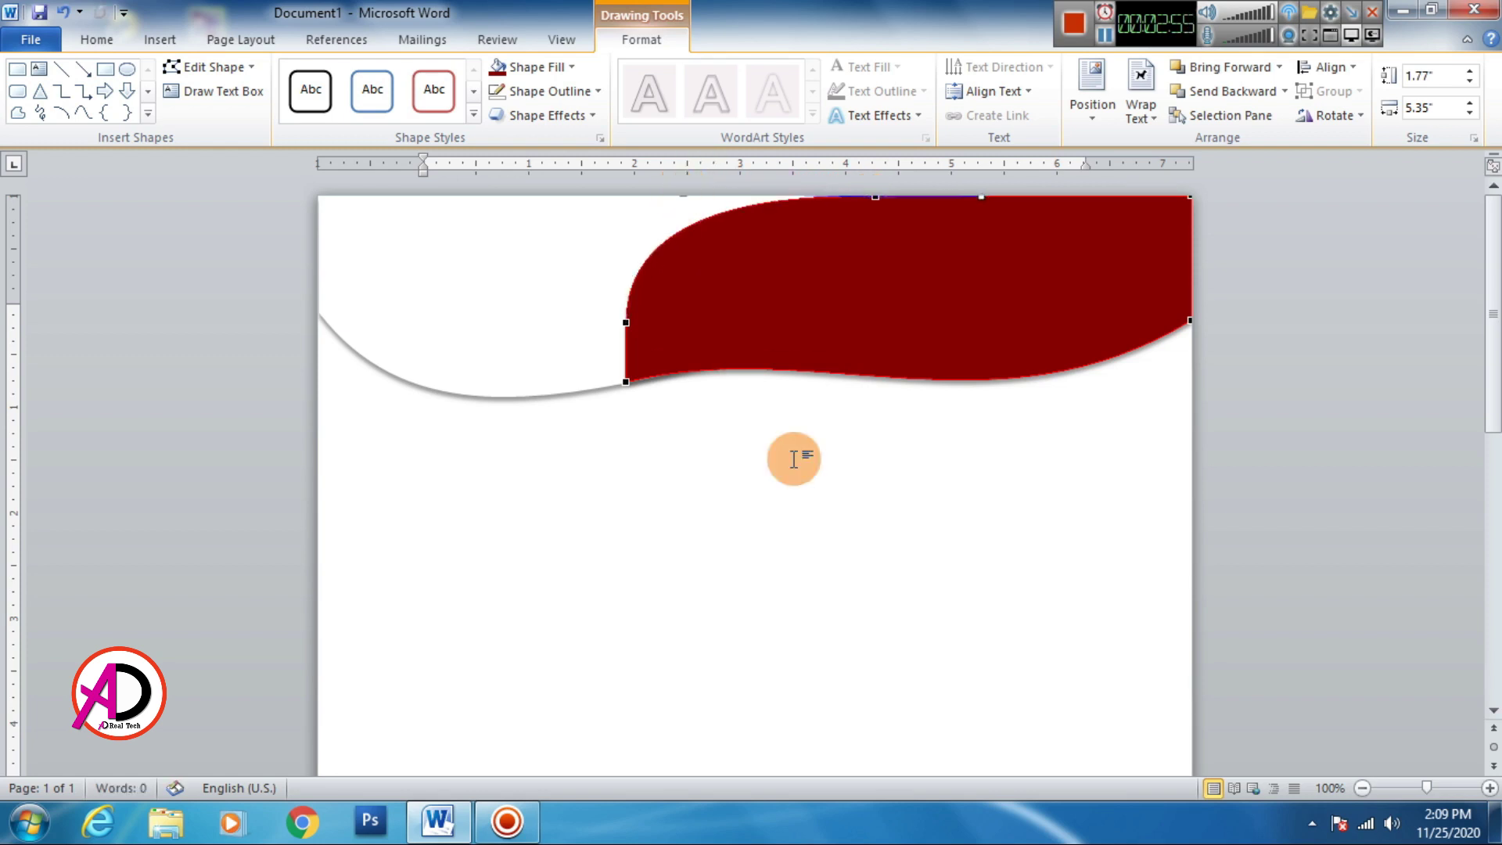
click(856, 513)
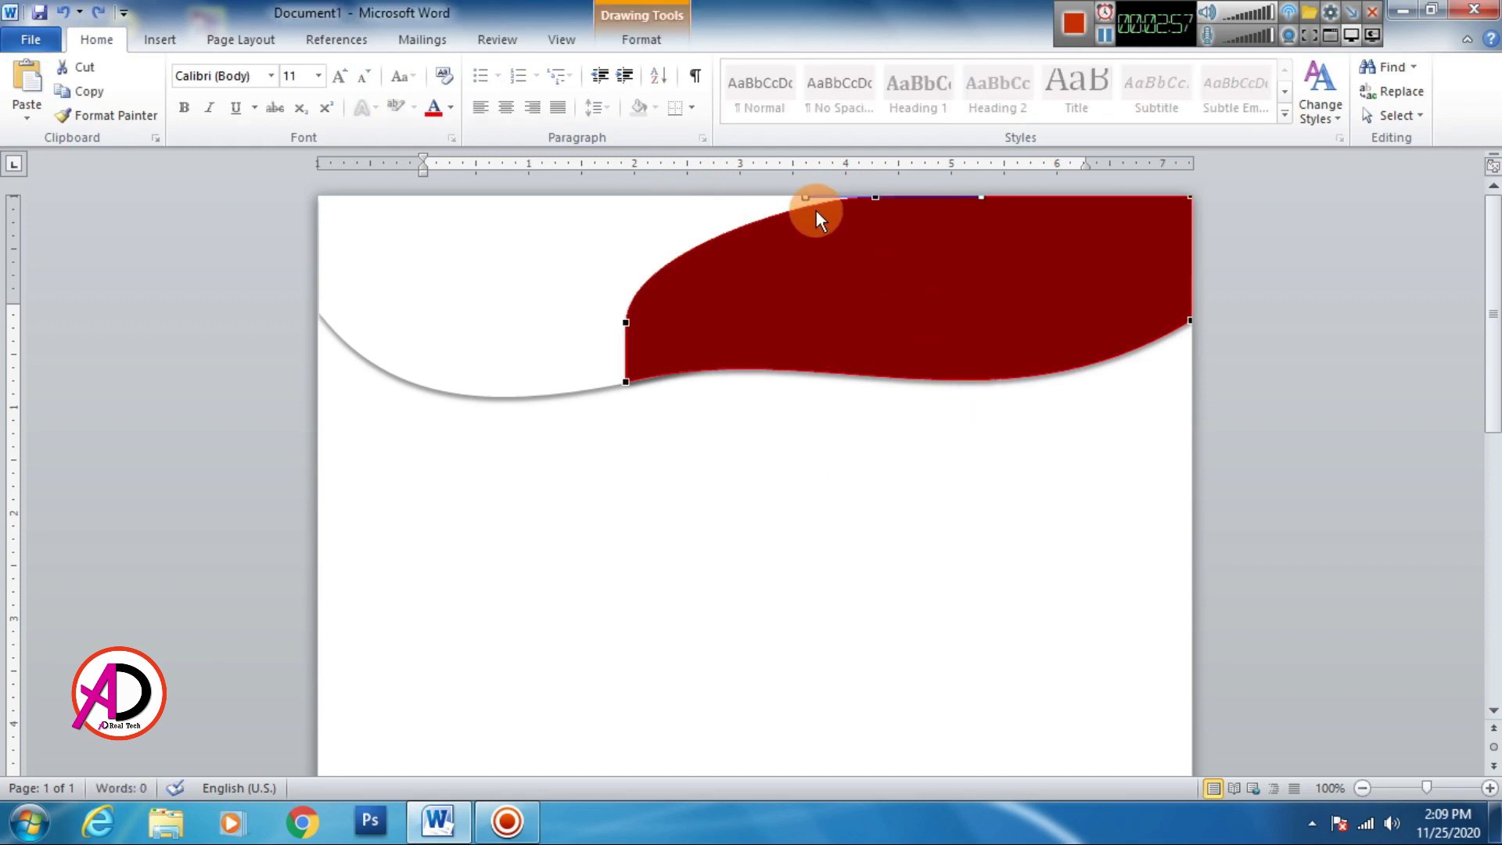
drag(803, 197, 714, 195)
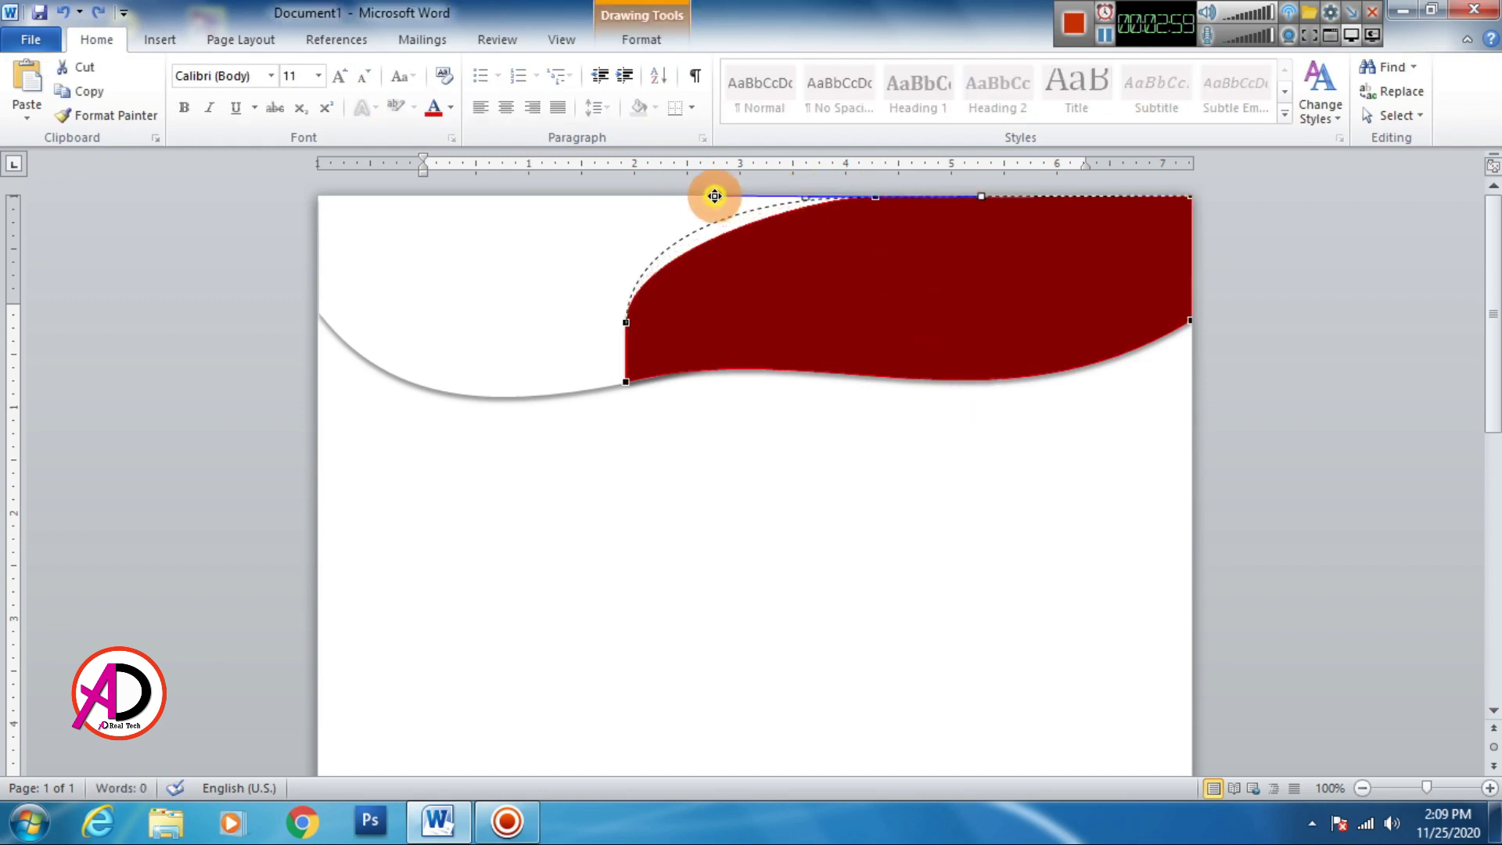
drag(702, 196, 698, 196)
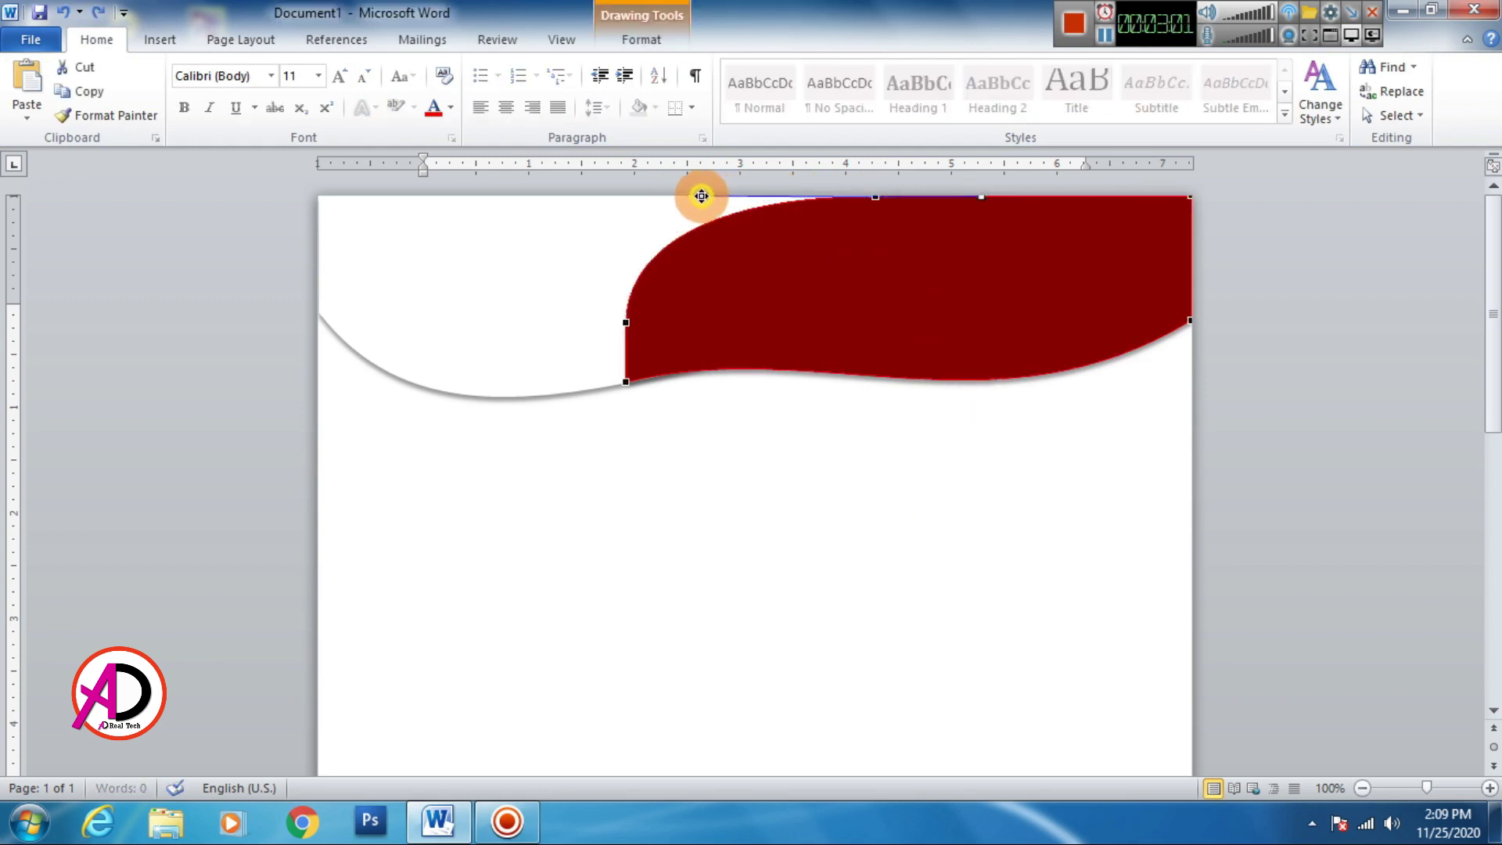
click(926, 498)
Stretch the maroon wave's top edge up to the page's top edge.
scroll(927, 539, up, 4)
click(1014, 383)
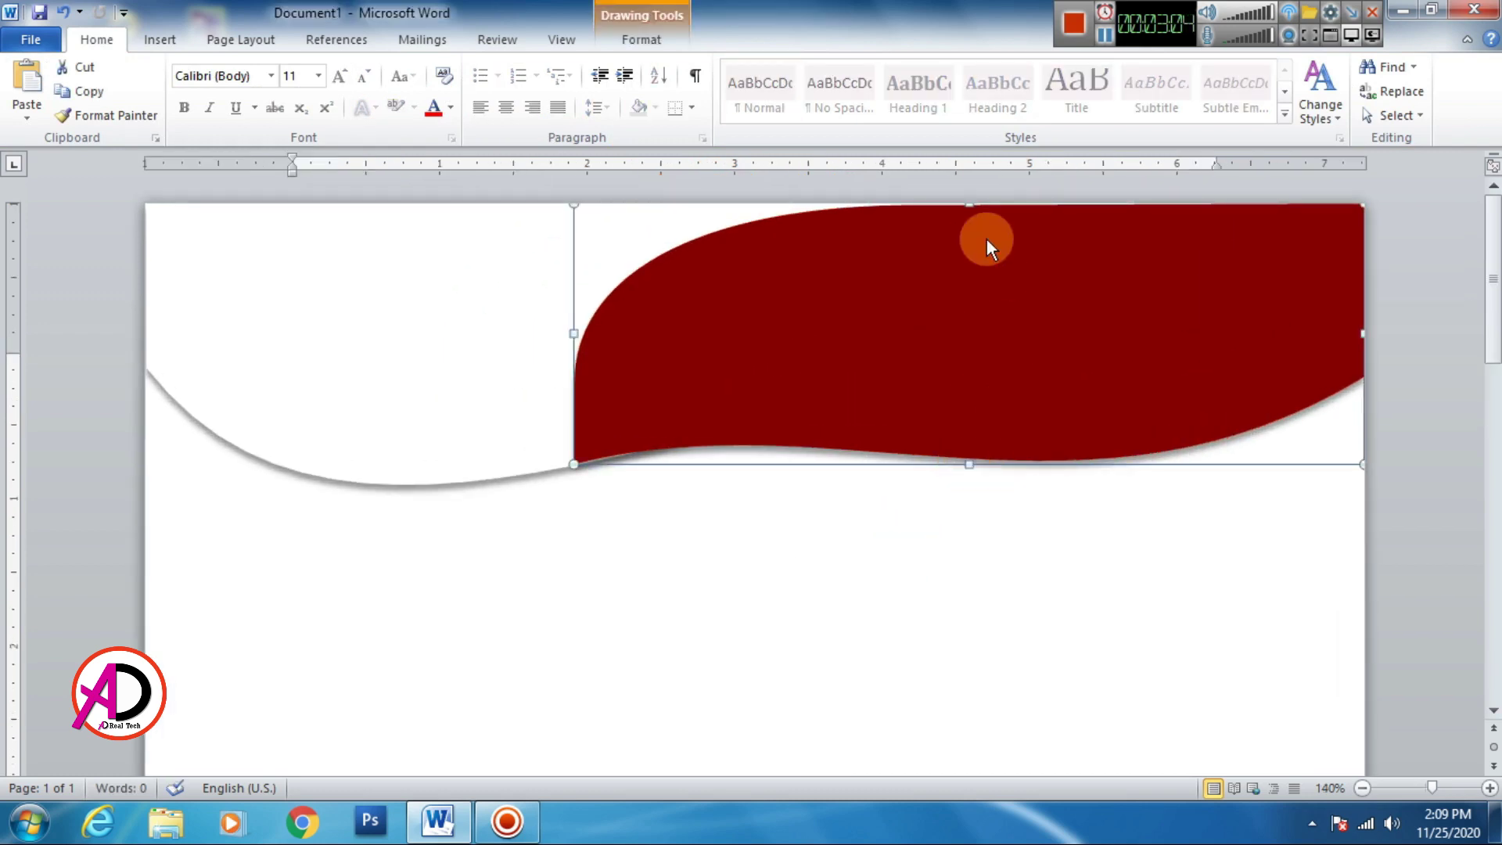
drag(968, 205, 968, 191)
click(1025, 503)
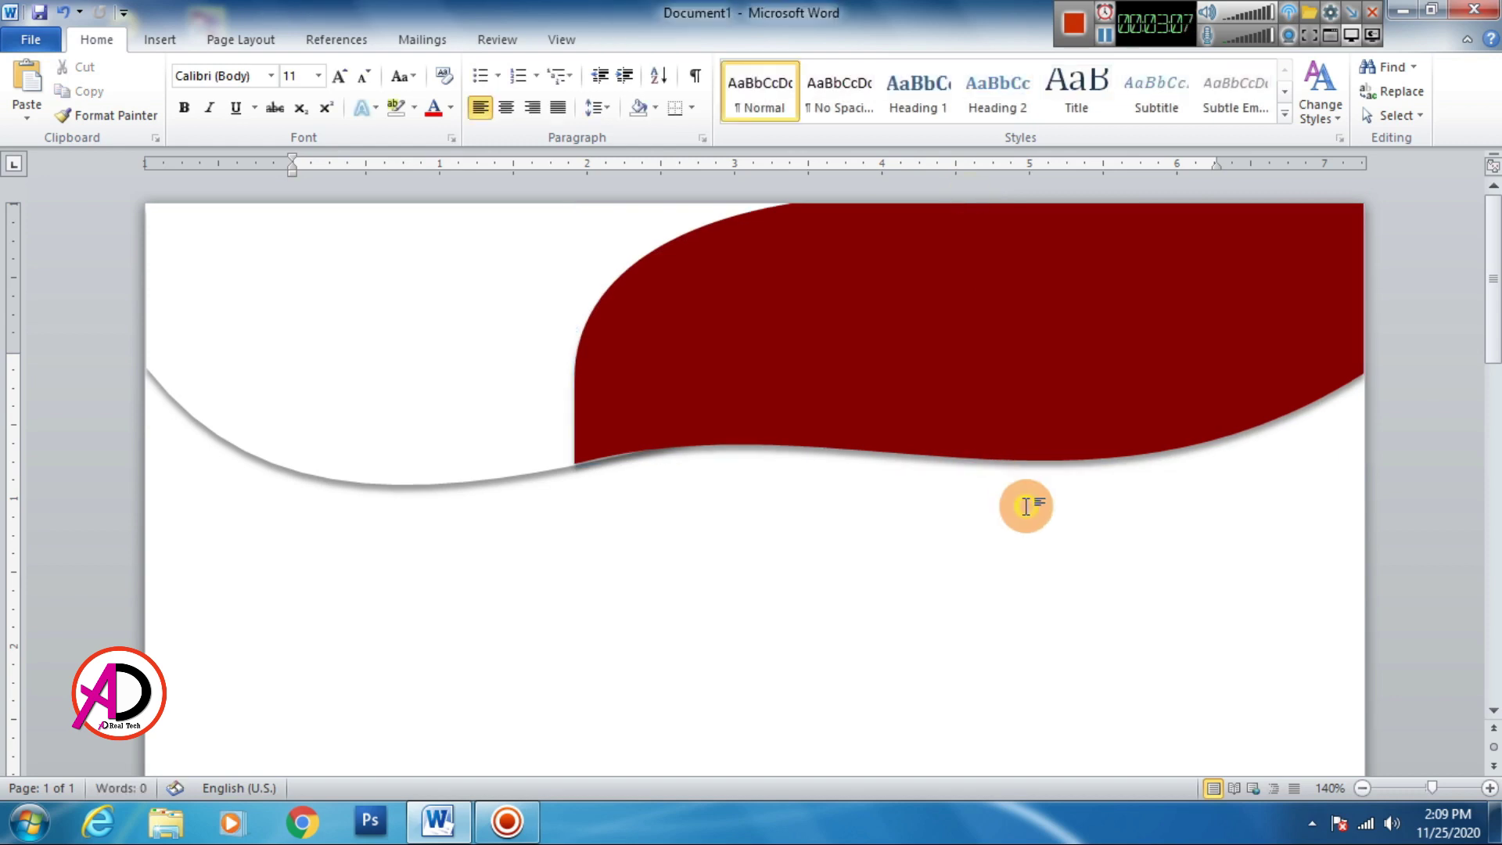
scroll(914, 604, down, 6)
scroll(689, 626, down, 5)
scroll(674, 621, up, 3)
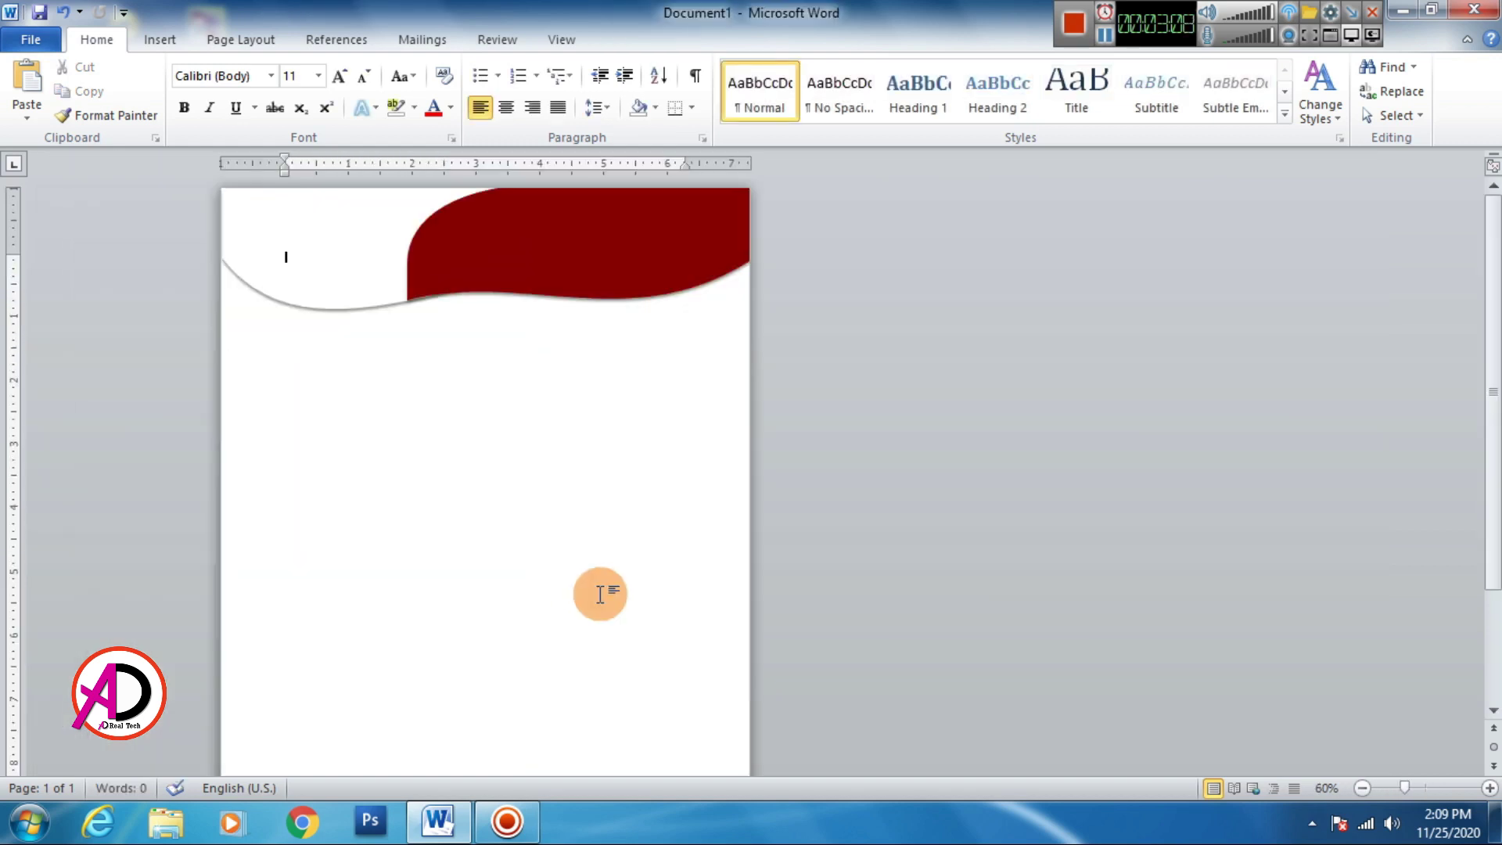
scroll(606, 594, up, 1)
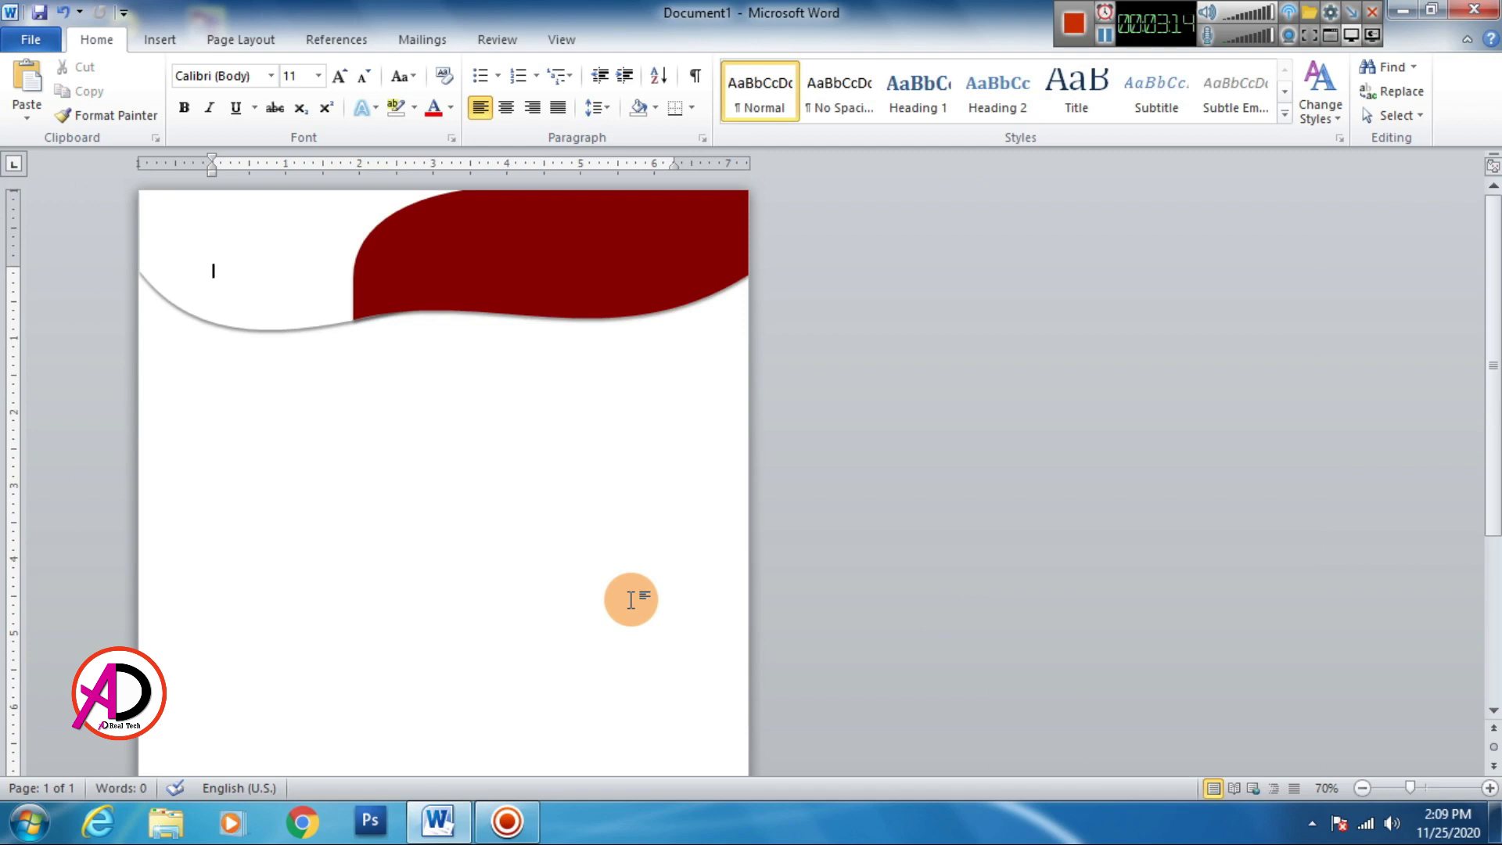
scroll(548, 602, down, 3)
scroll(508, 586, up, 3)
Insert the restaurant logo picture from the Desktop.
click(157, 35)
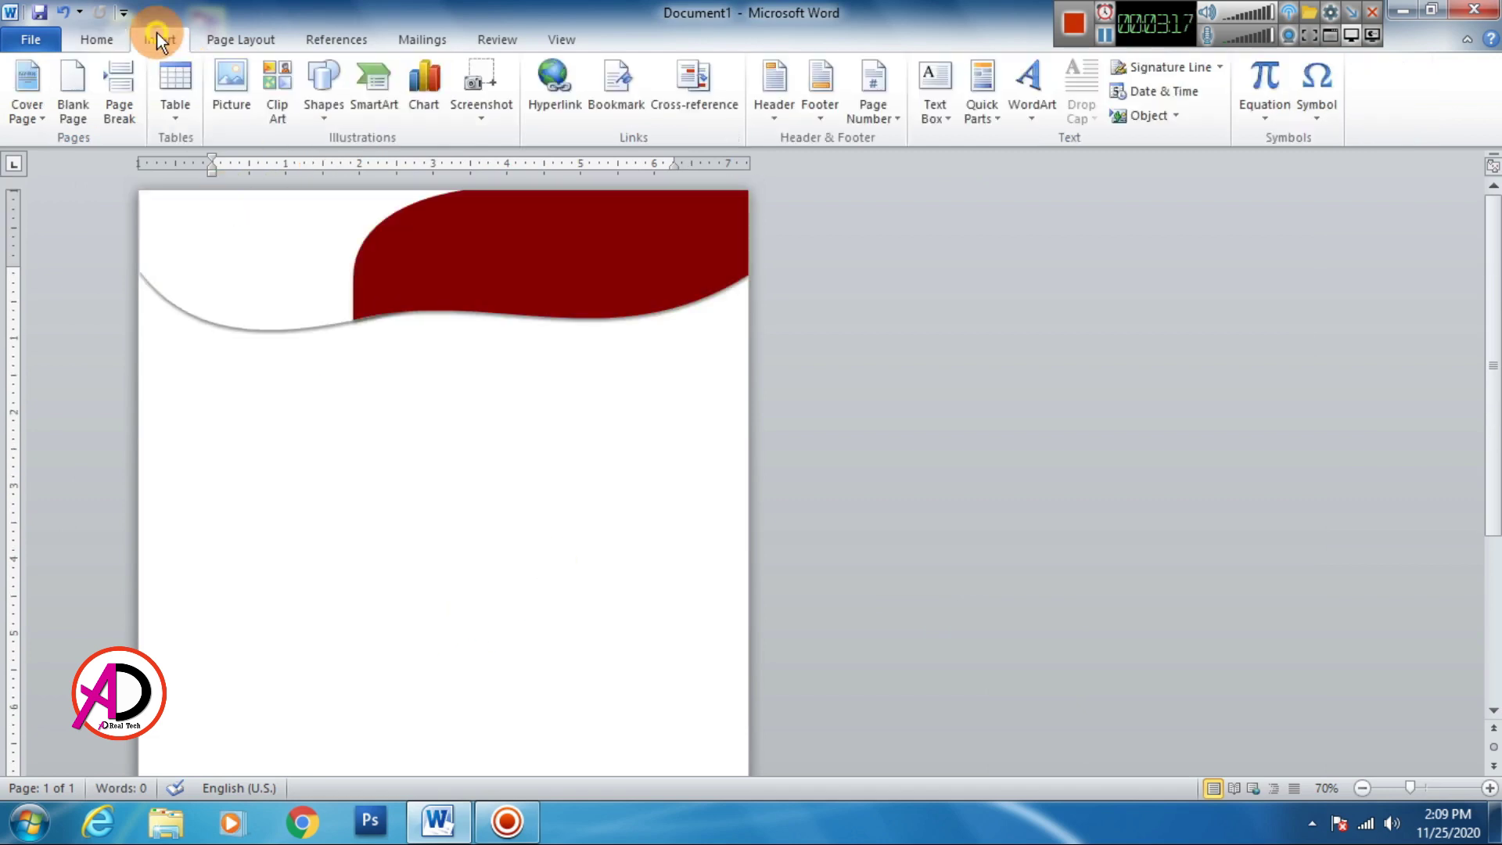
click(228, 88)
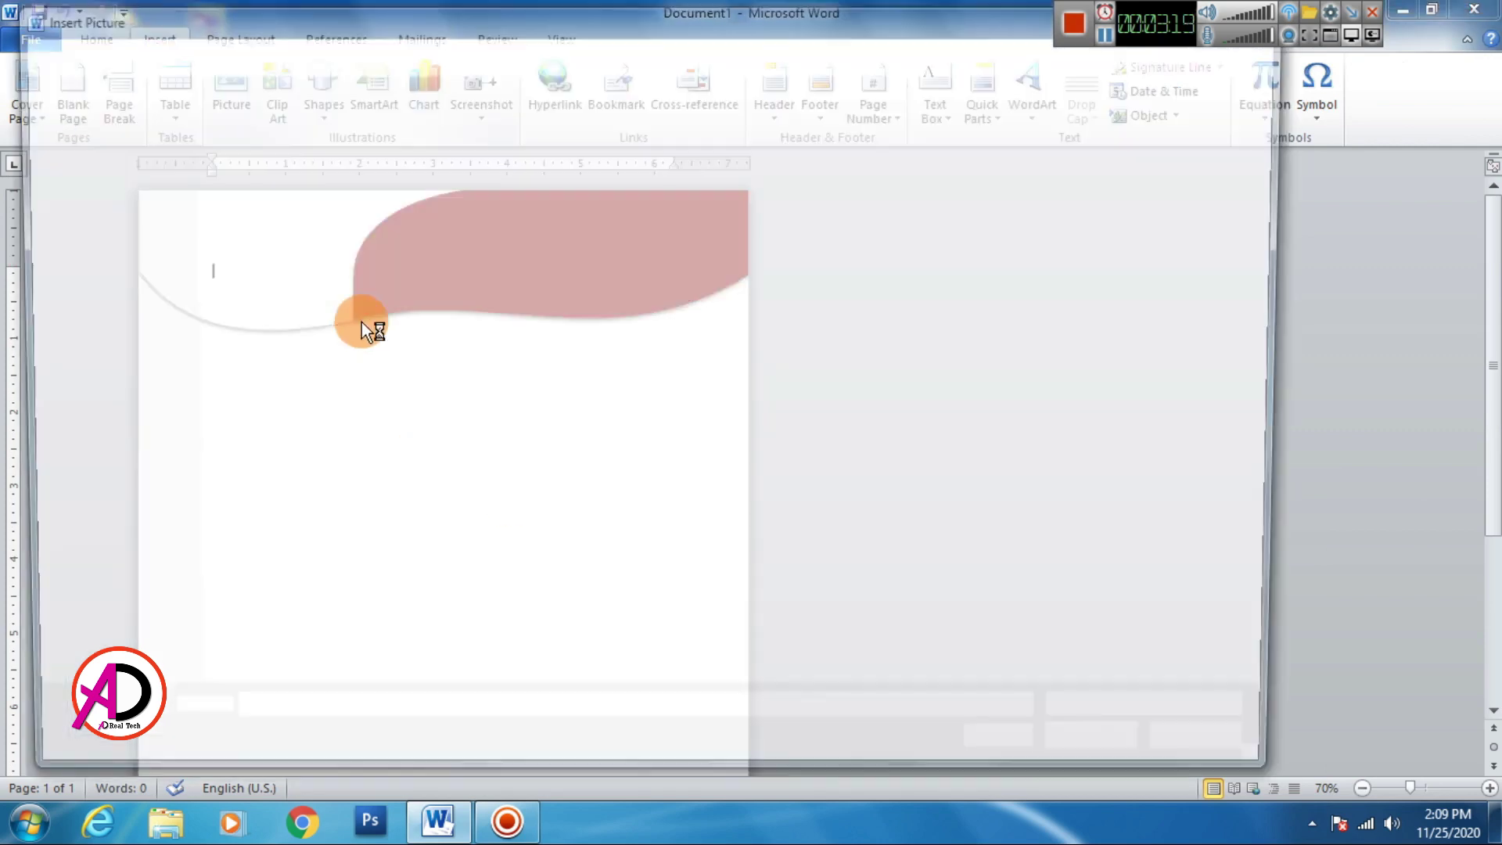
click(84, 197)
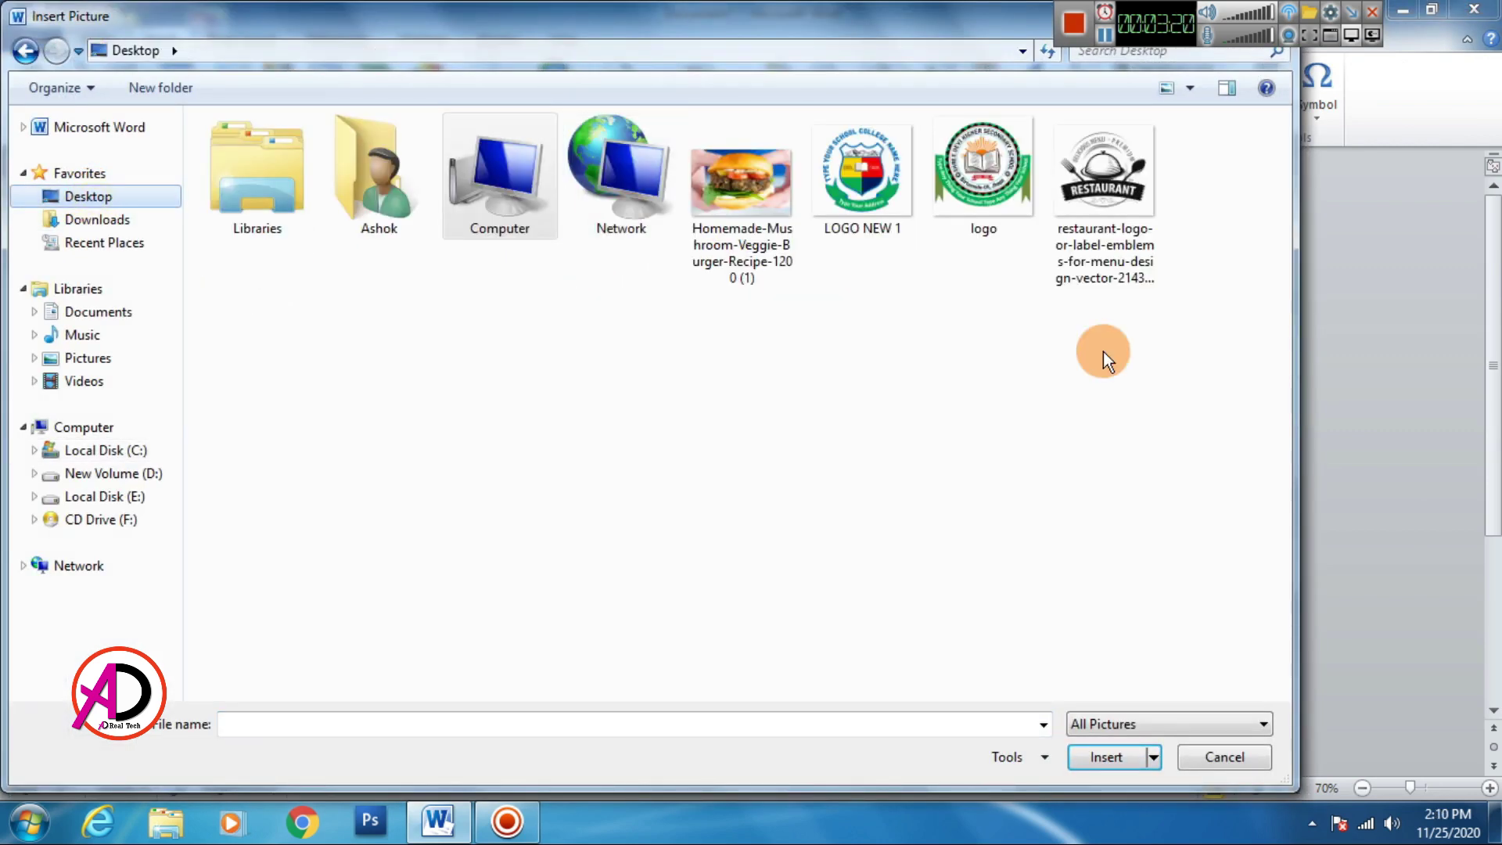
click(1126, 258)
click(1118, 762)
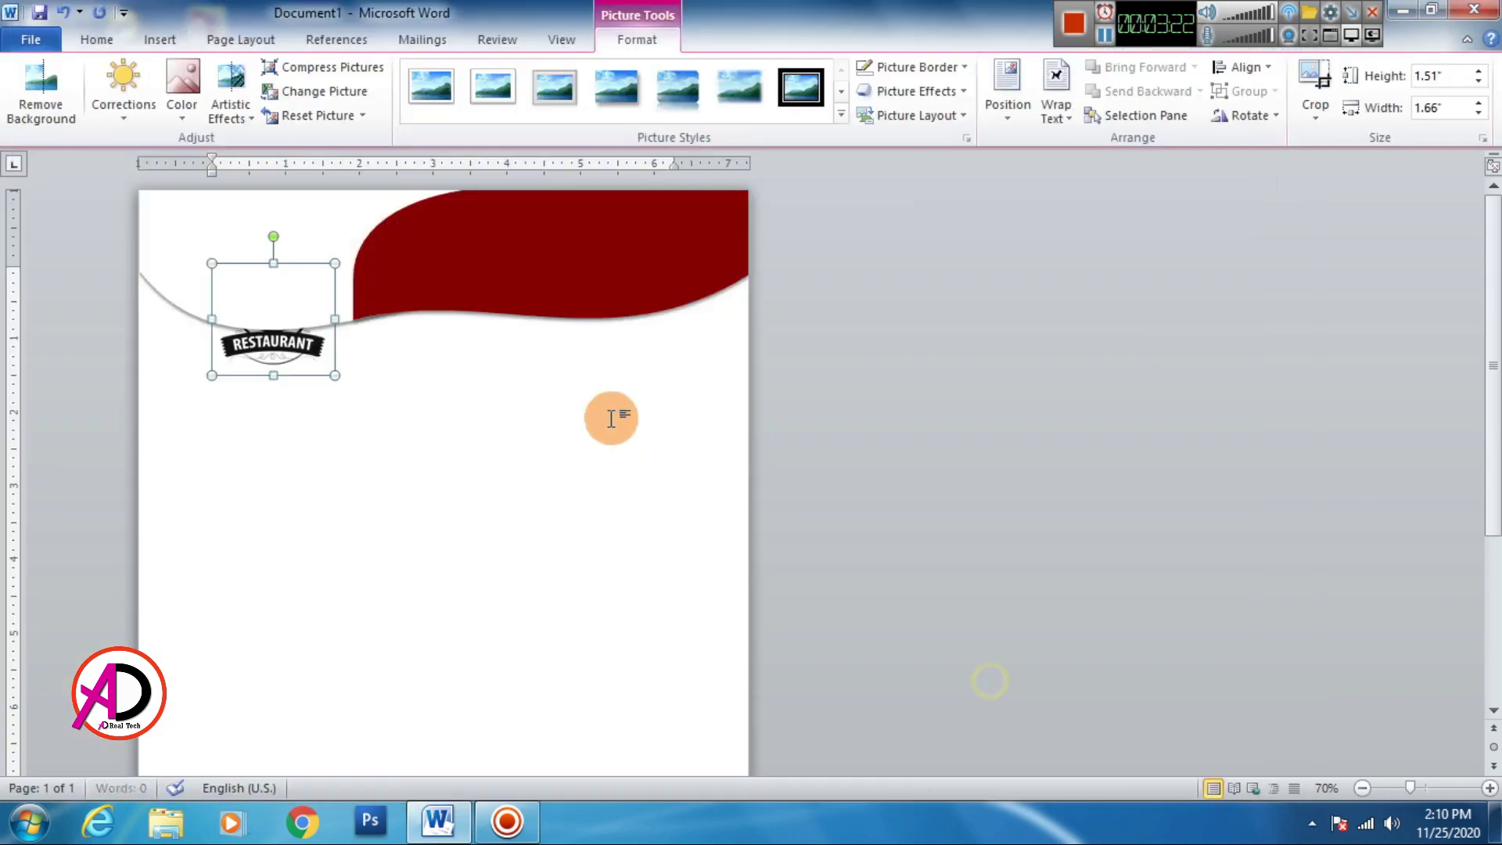
Set the logo to In Front of Text, resize it and drag it into the header's top-left corner.
click(1052, 109)
click(1121, 310)
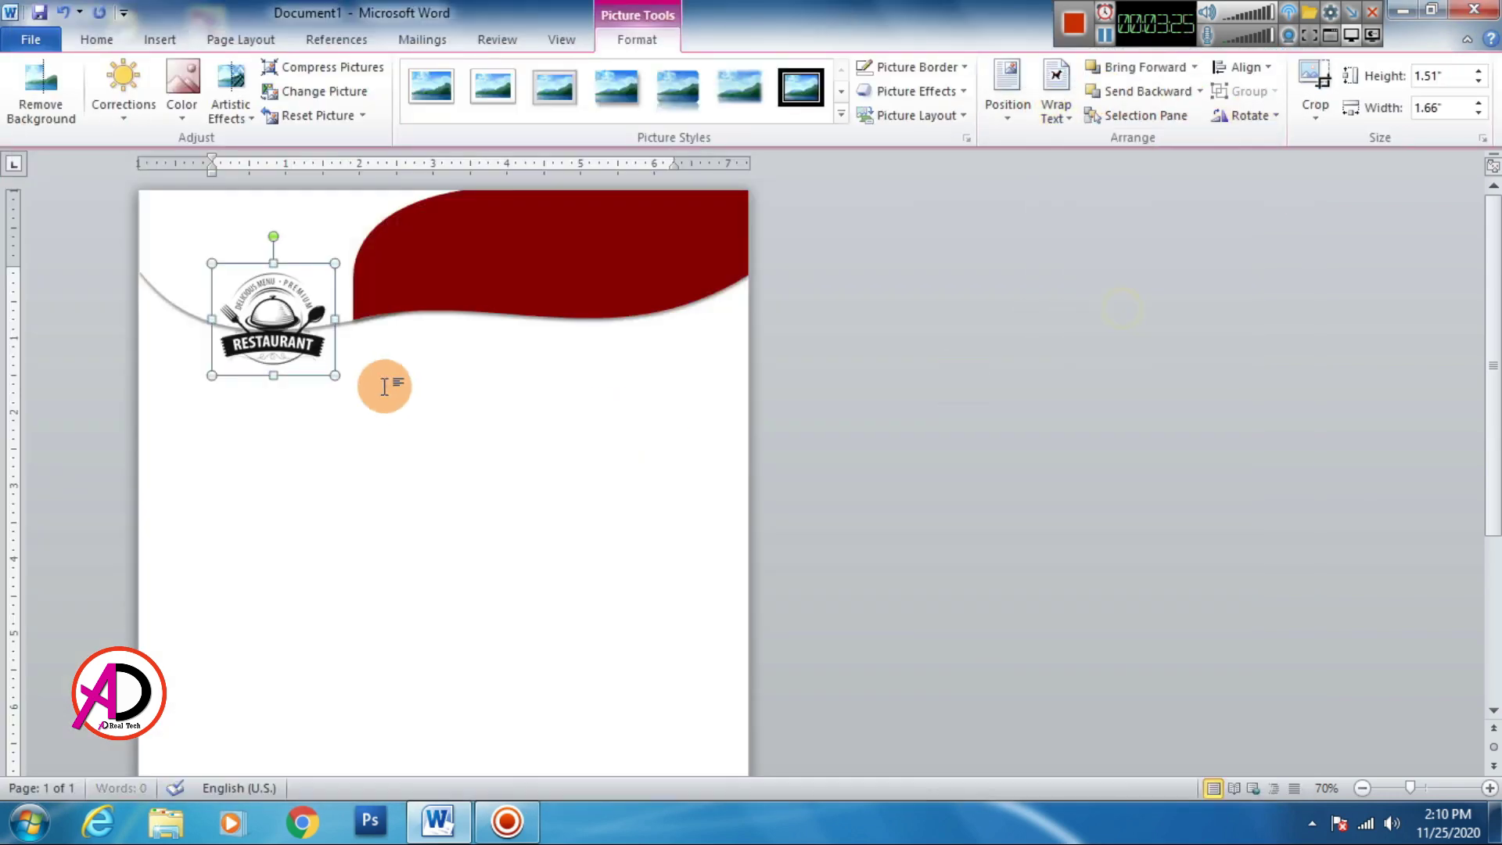
mouse_move(337, 378)
mouse_down()
mouse_move(413, 437)
mouse_move(352, 353)
mouse_up()
scroll(421, 417, up, 5)
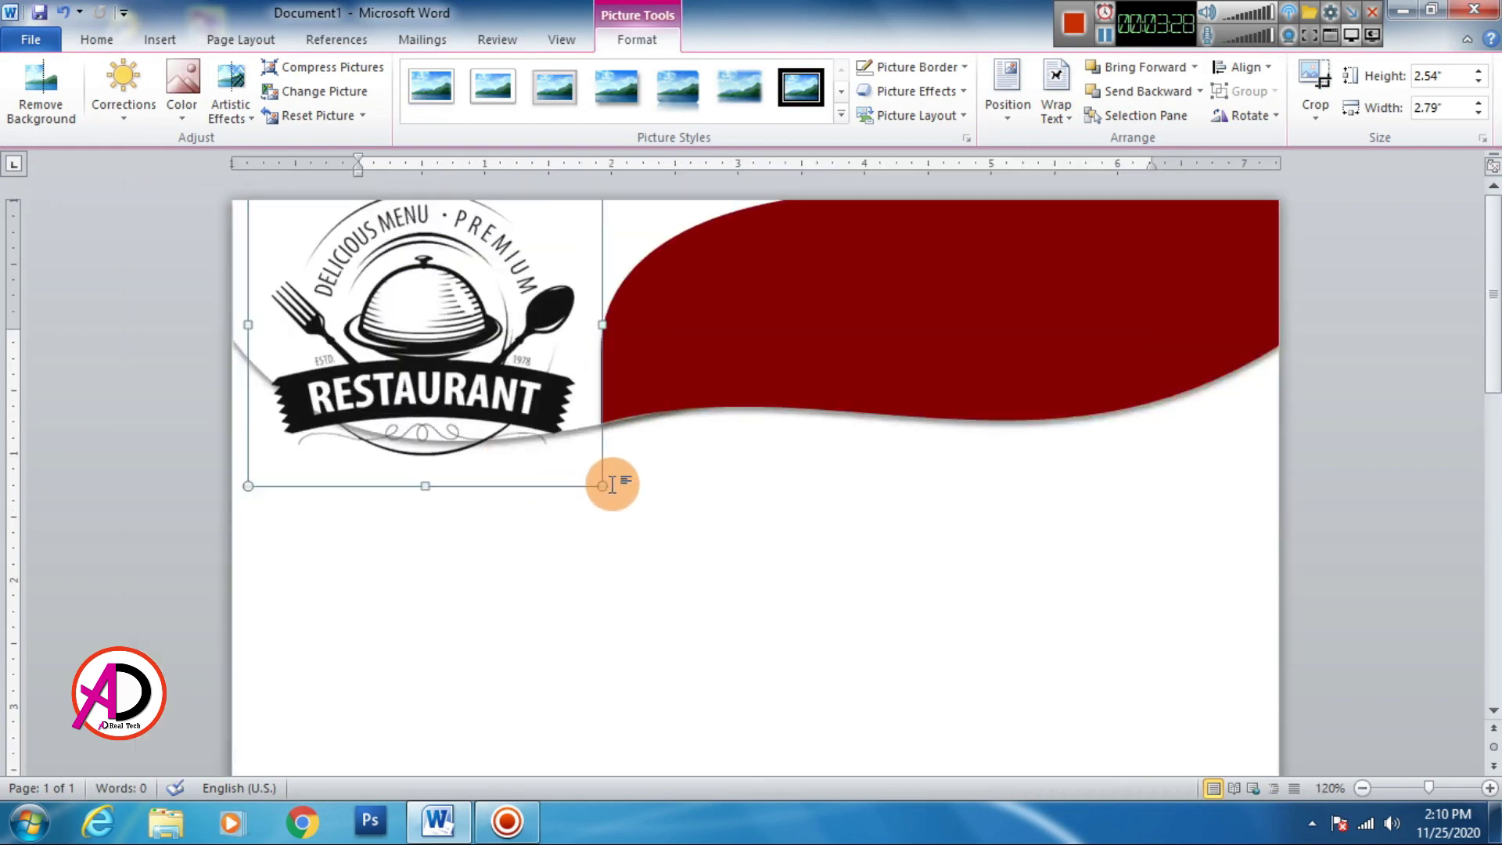
drag(597, 492, 547, 443)
drag(464, 364, 436, 318)
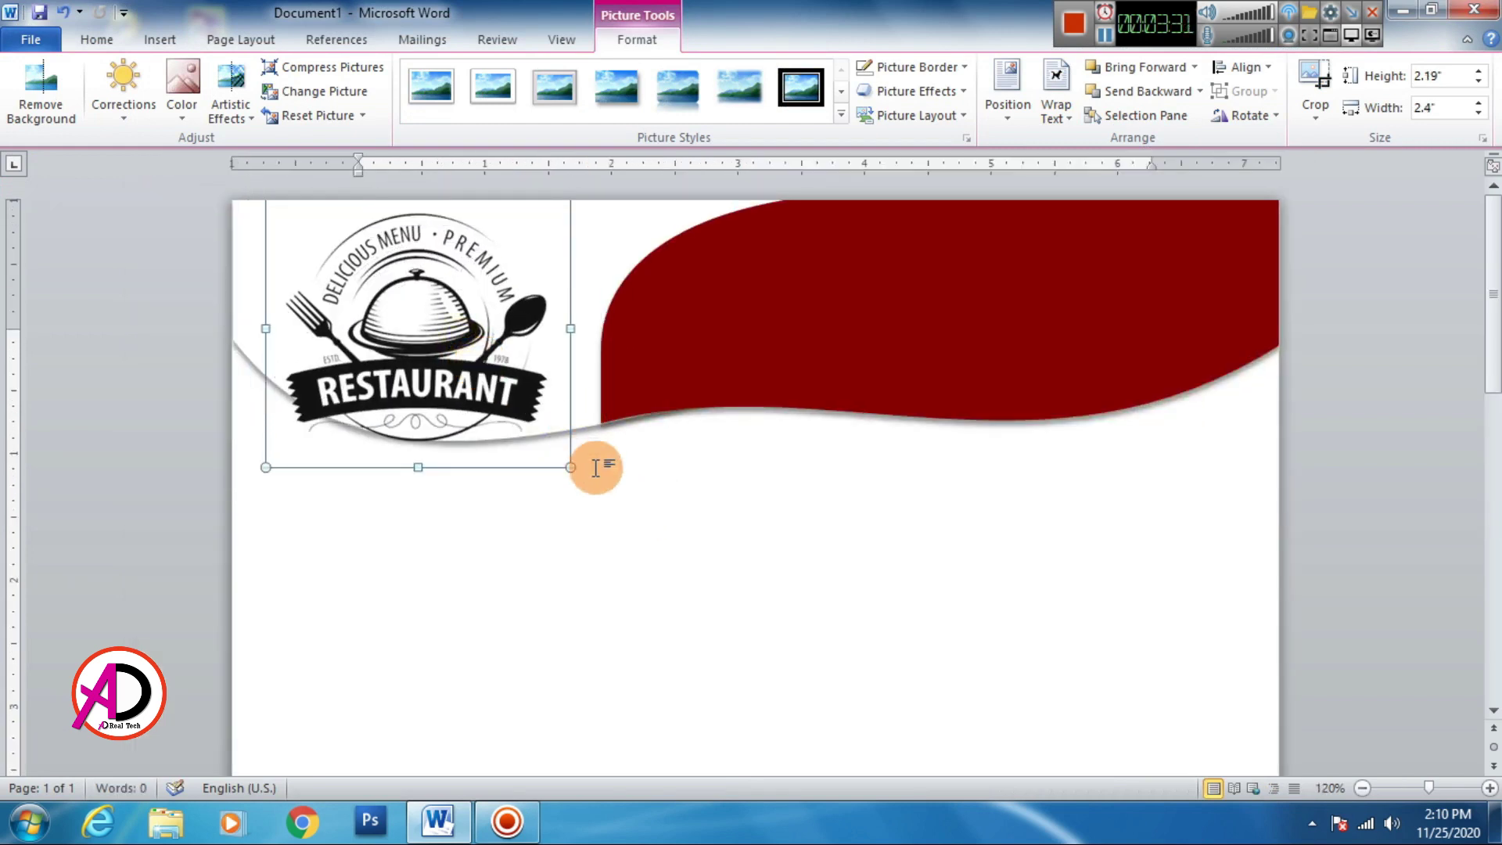
drag(571, 459, 522, 422)
drag(441, 319, 476, 335)
click(670, 553)
Scroll over the page to check the logo's placement above the white wave.
scroll(669, 553, down, 6)
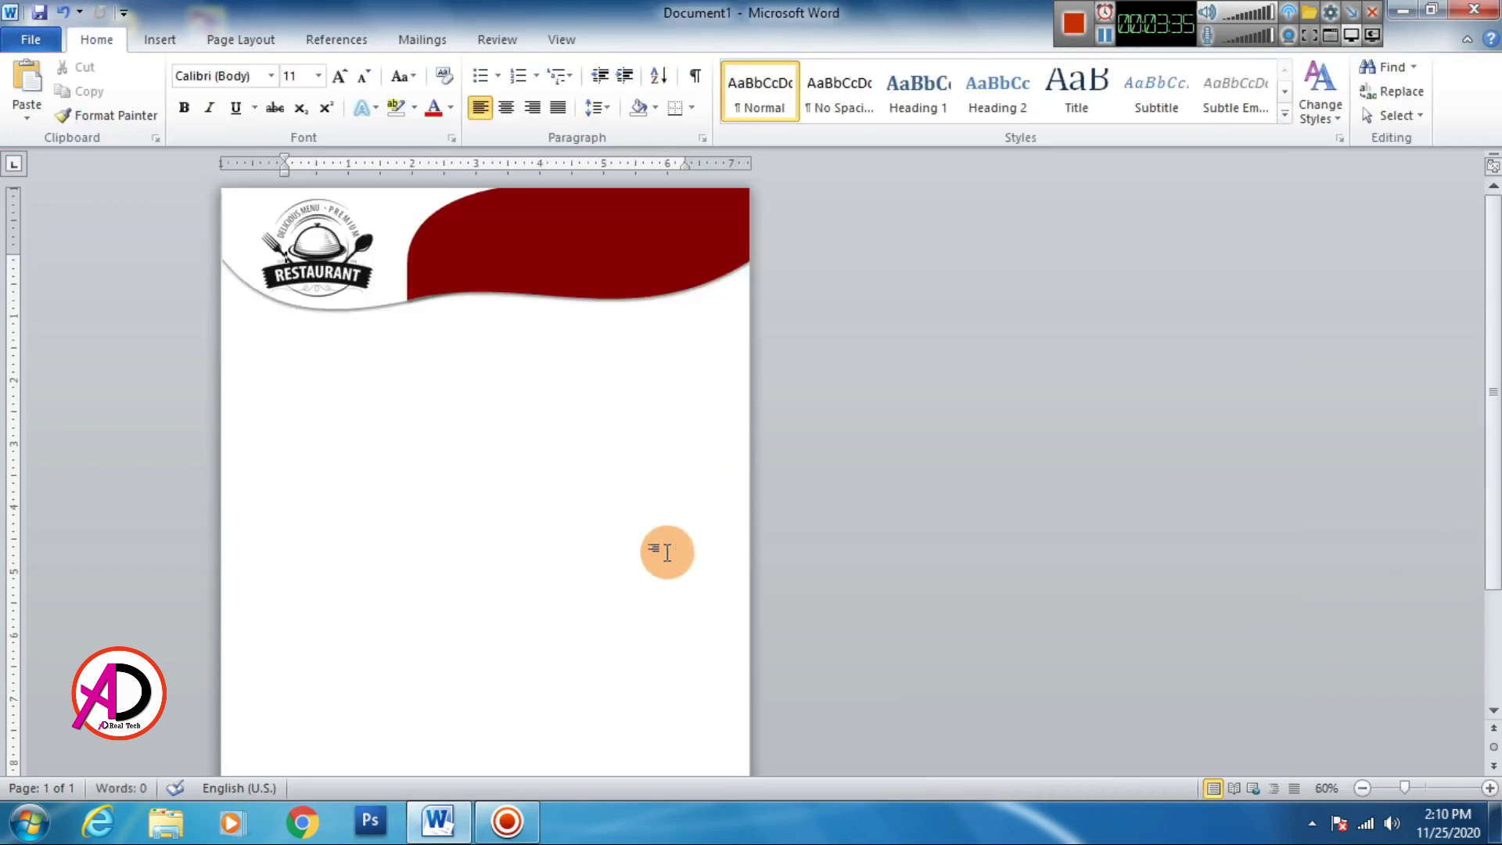
scroll(667, 552, up, 2)
scroll(688, 553, up, 3)
scroll(727, 553, down, 3)
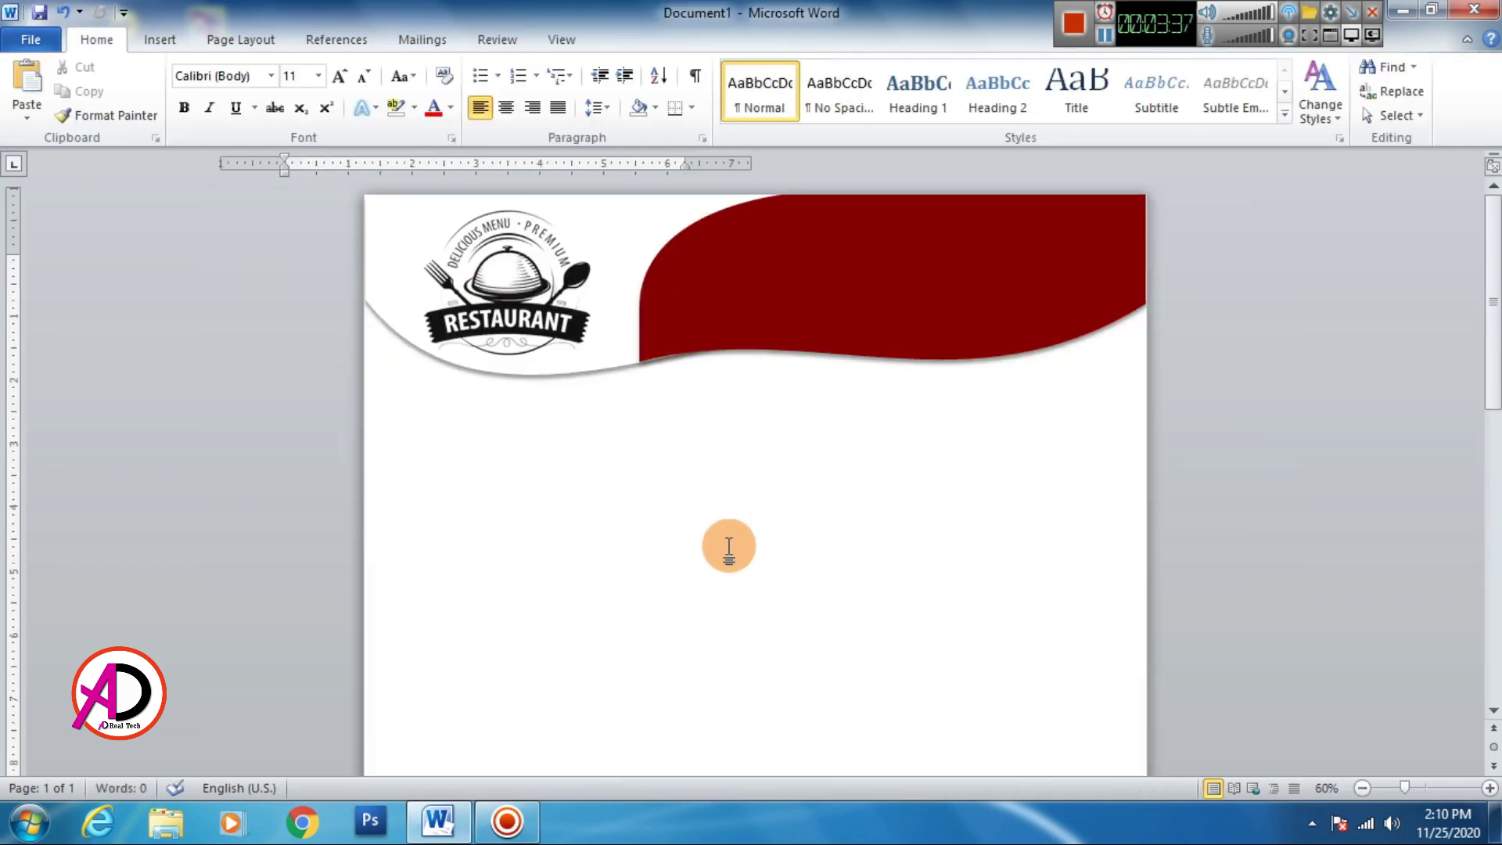
scroll(740, 552, up, 3)
scroll(746, 551, down, 6)
scroll(746, 552, up, 2)
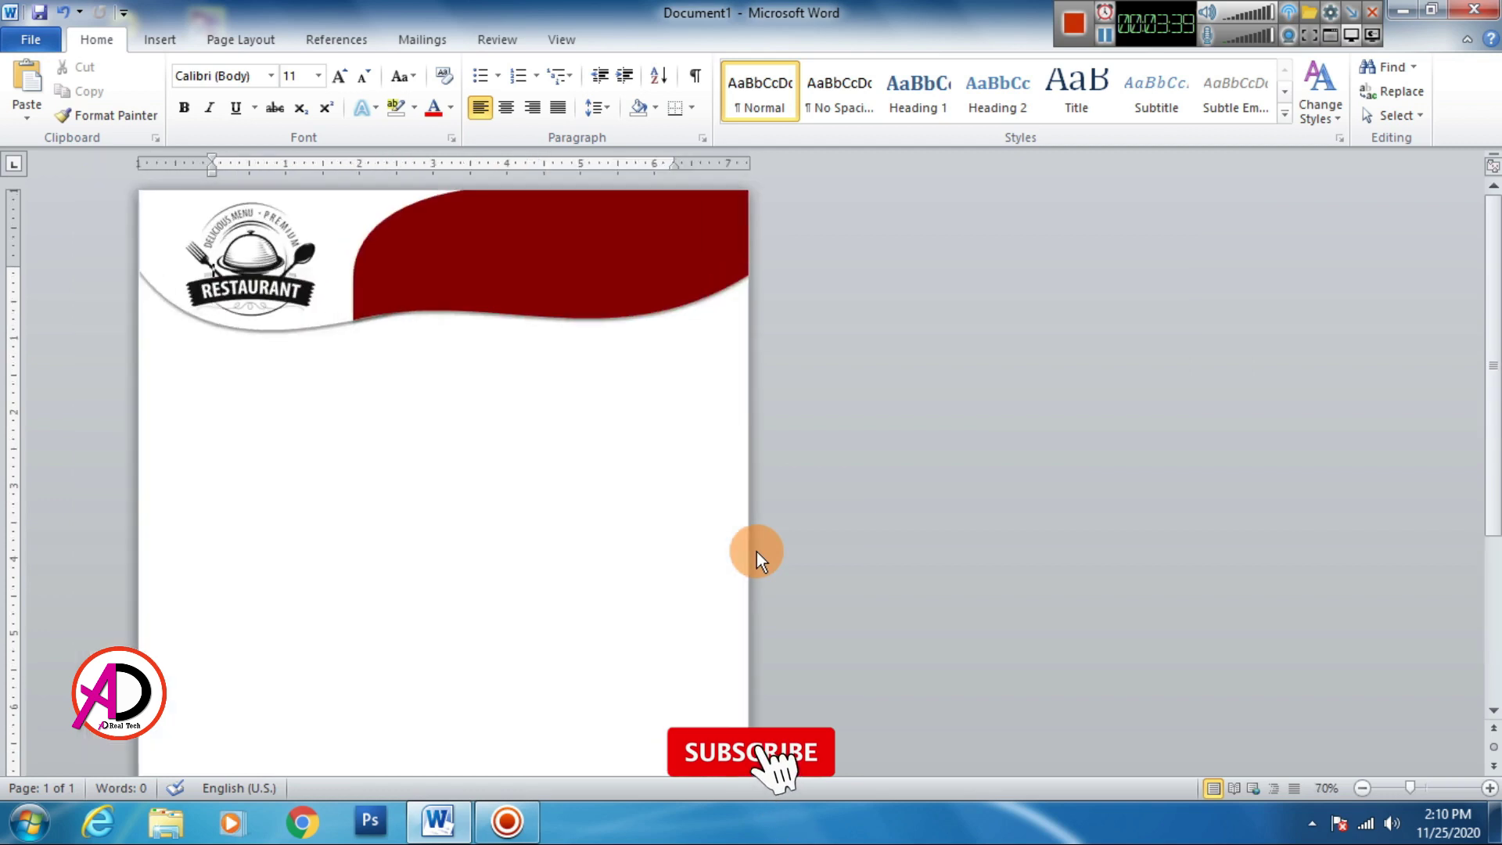
click(291, 280)
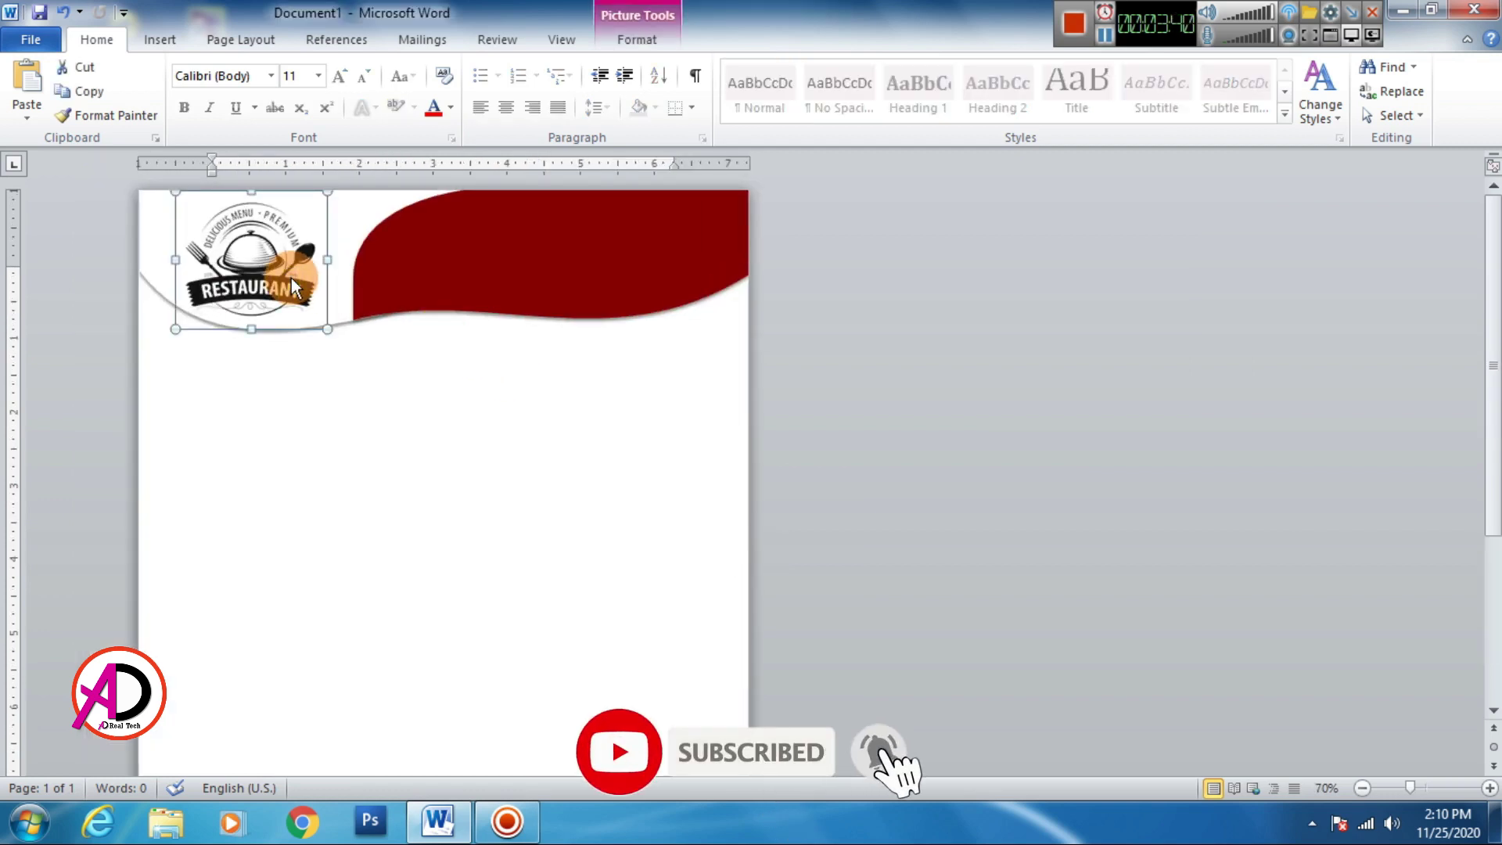
click(452, 462)
scroll(469, 480, down, 5)
scroll(512, 497, up, 3)
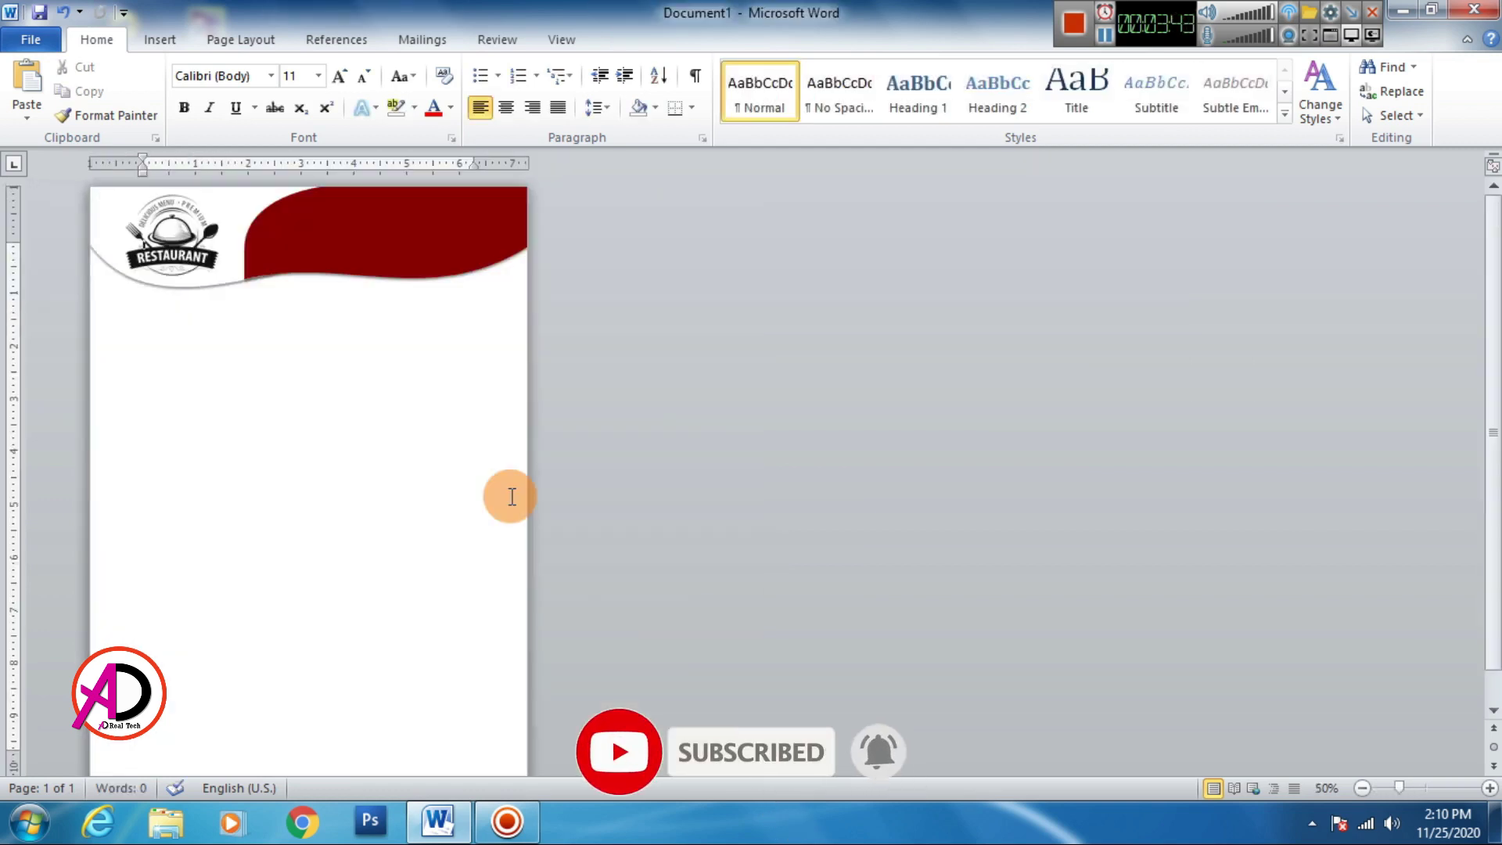
scroll(512, 497, up, 2)
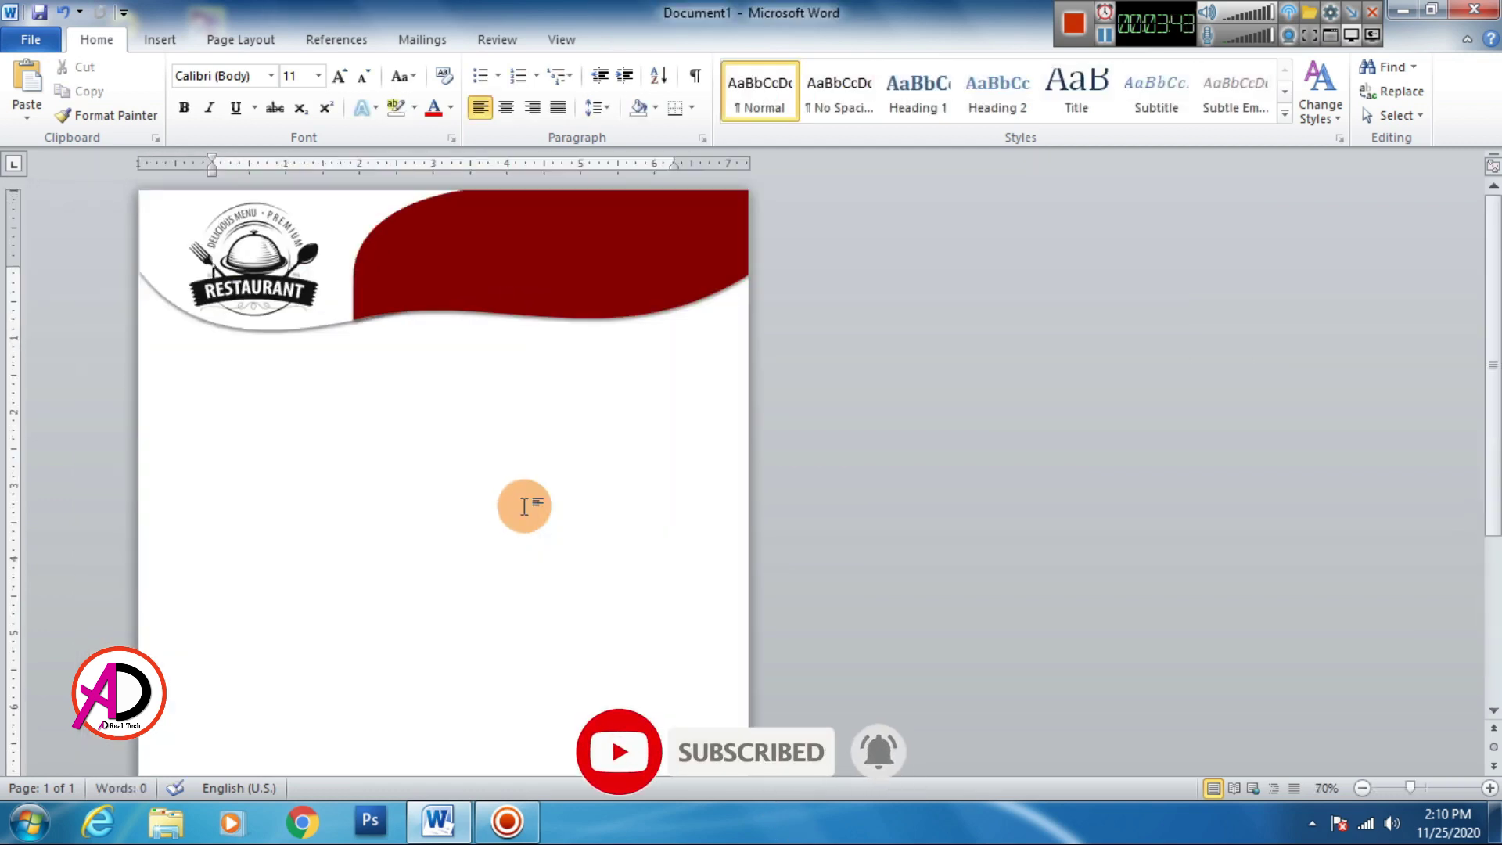
Draw a rectangle from the page's top-left corner across most of the page.
click(156, 41)
click(321, 83)
click(392, 162)
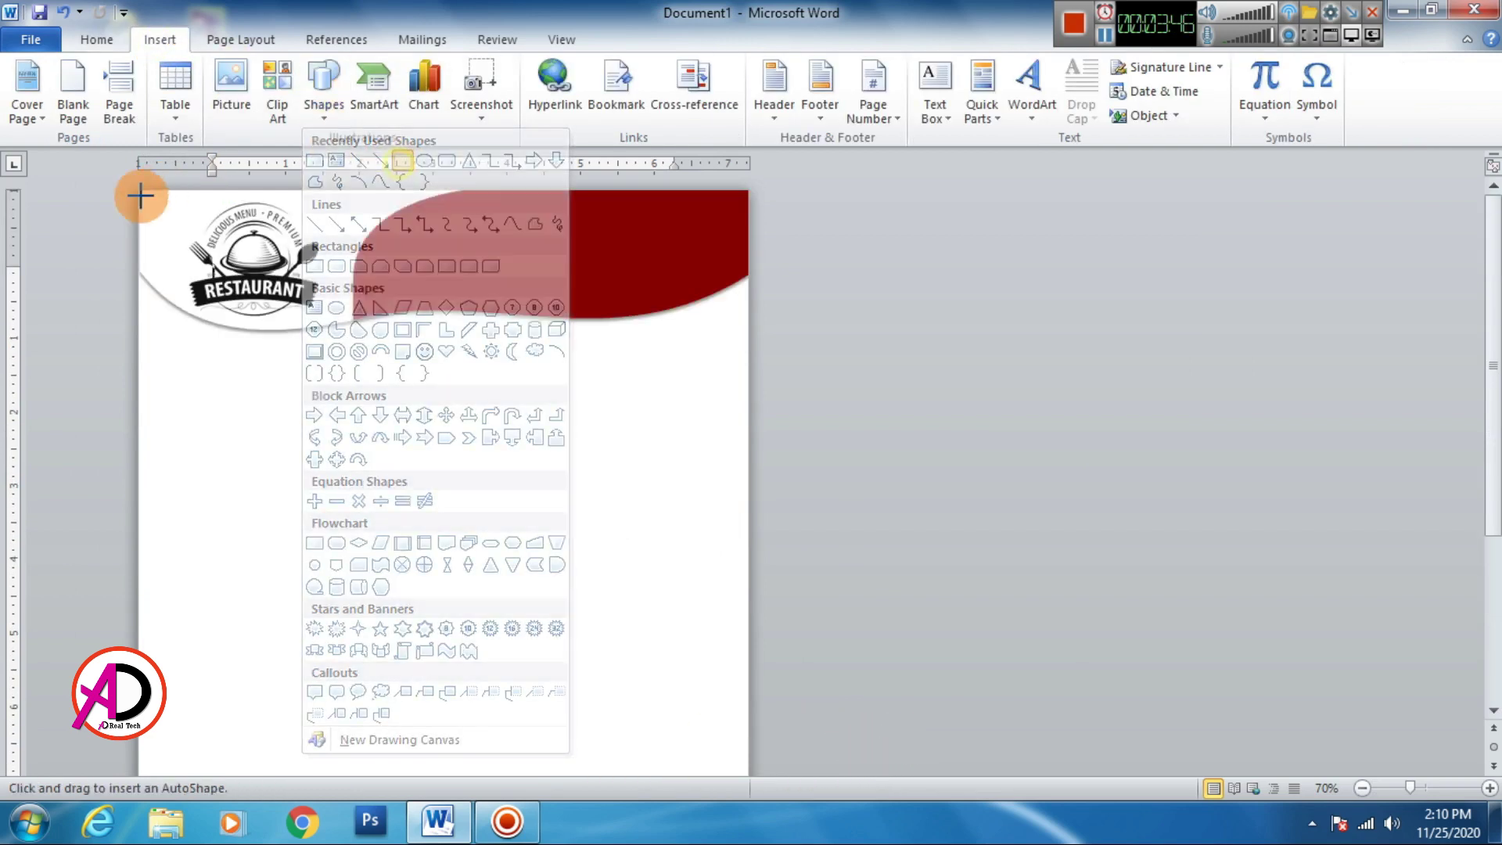
mouse_move(138, 188)
mouse_down()
mouse_move(704, 806)
mouse_move(736, 786)
mouse_move(743, 753)
mouse_up()
Stretch the rectangle past every page edge and send it to the back.
drag(445, 712, 439, 766)
drag(136, 336, 111, 336)
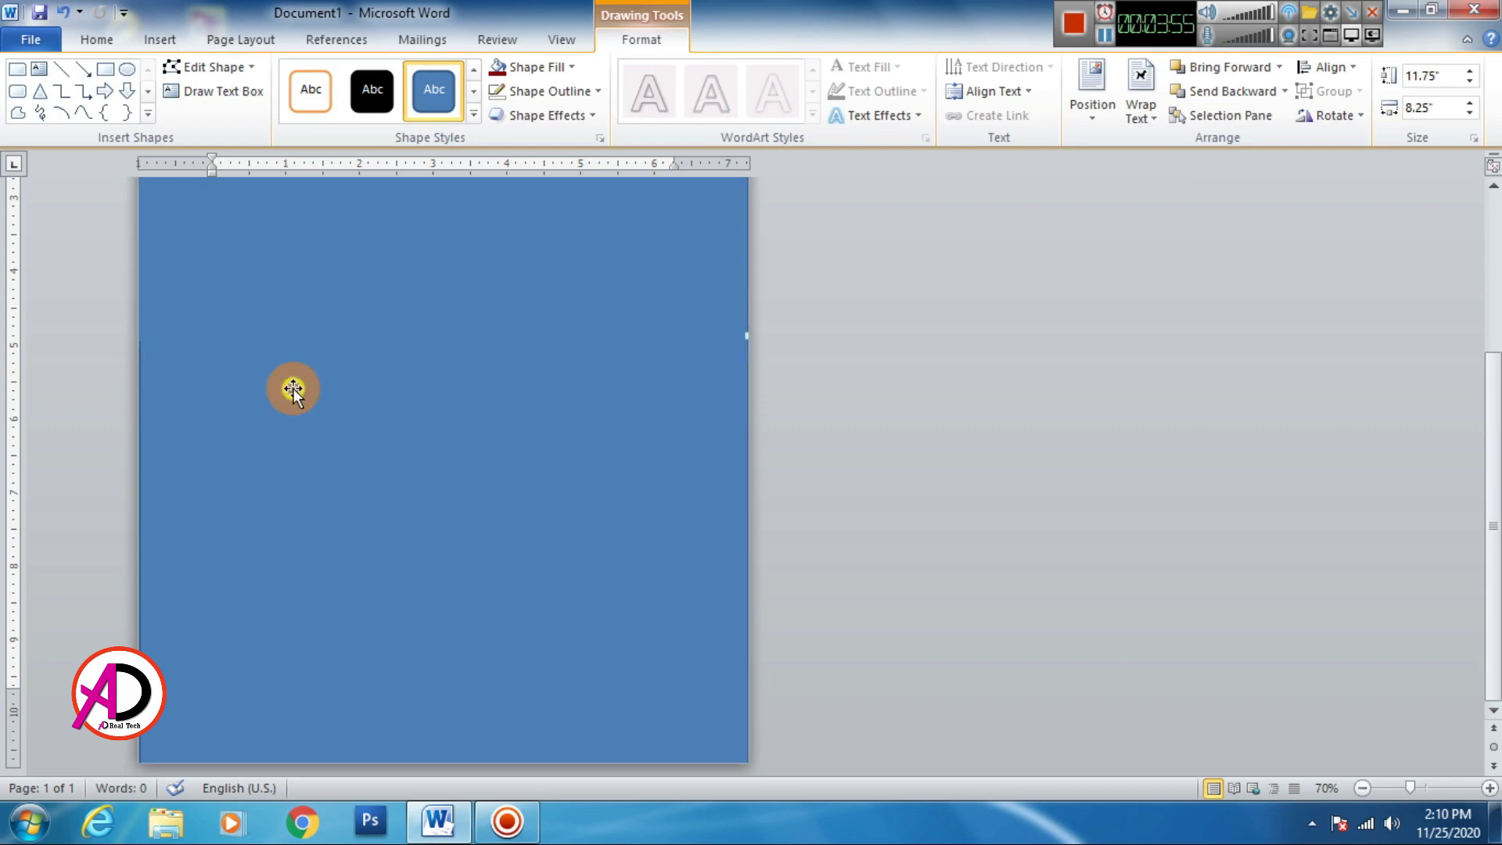
drag(768, 330, 778, 392)
scroll(758, 406, up, 5)
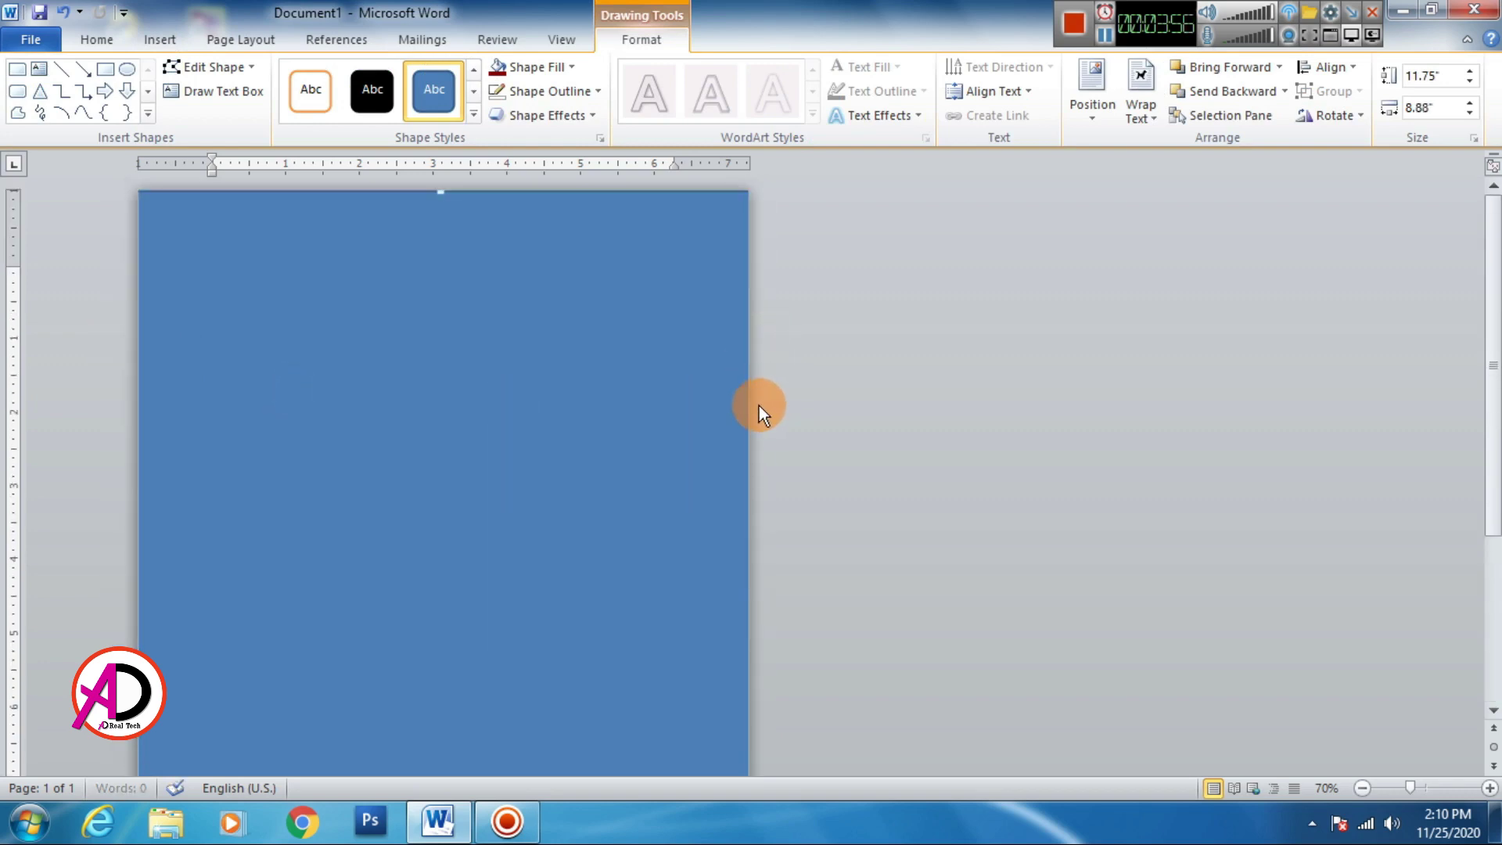
drag(440, 193, 441, 176)
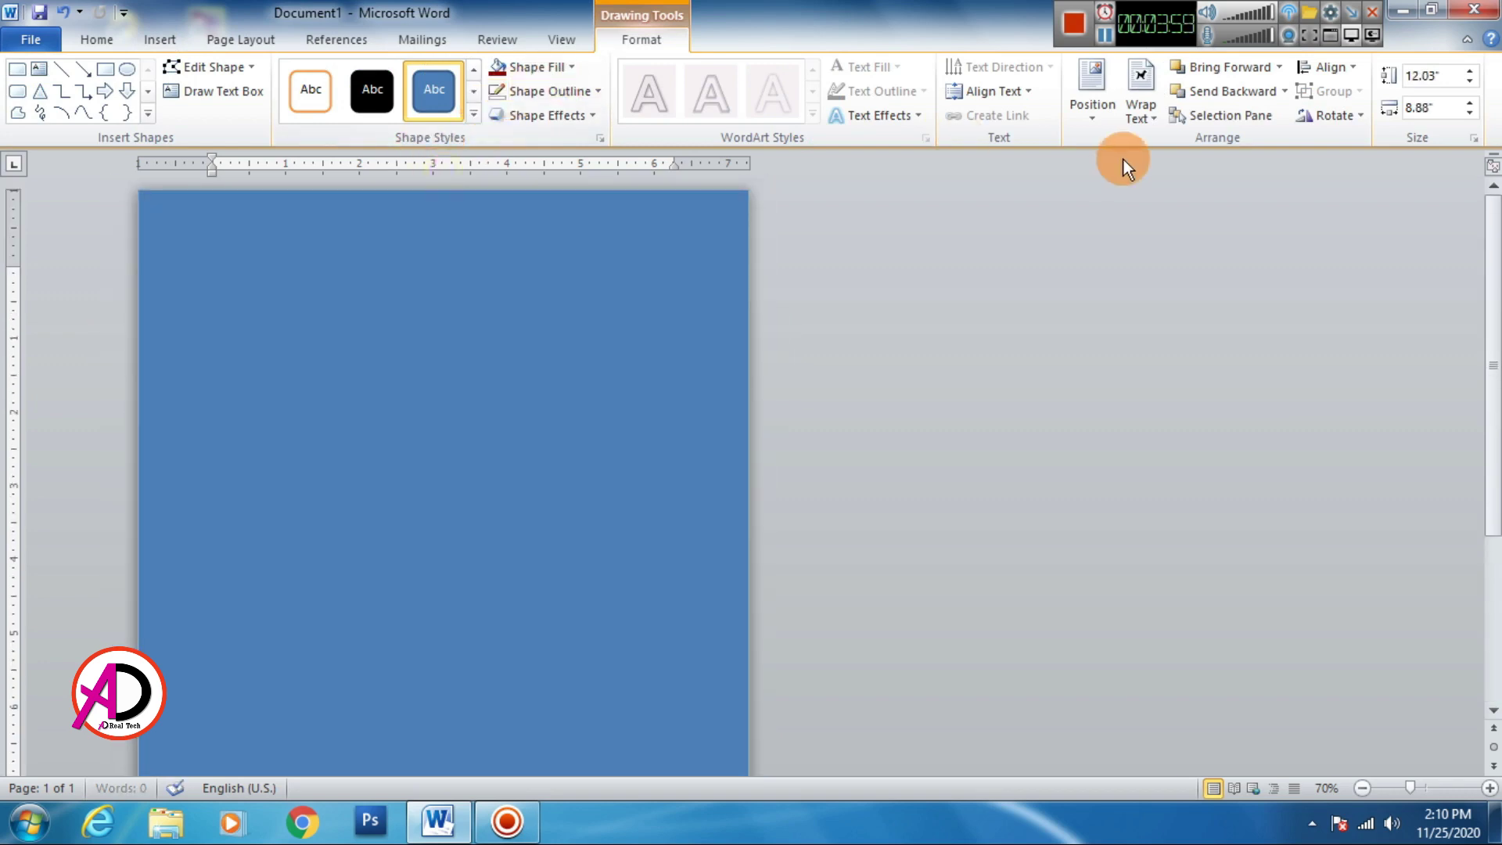
click(1286, 92)
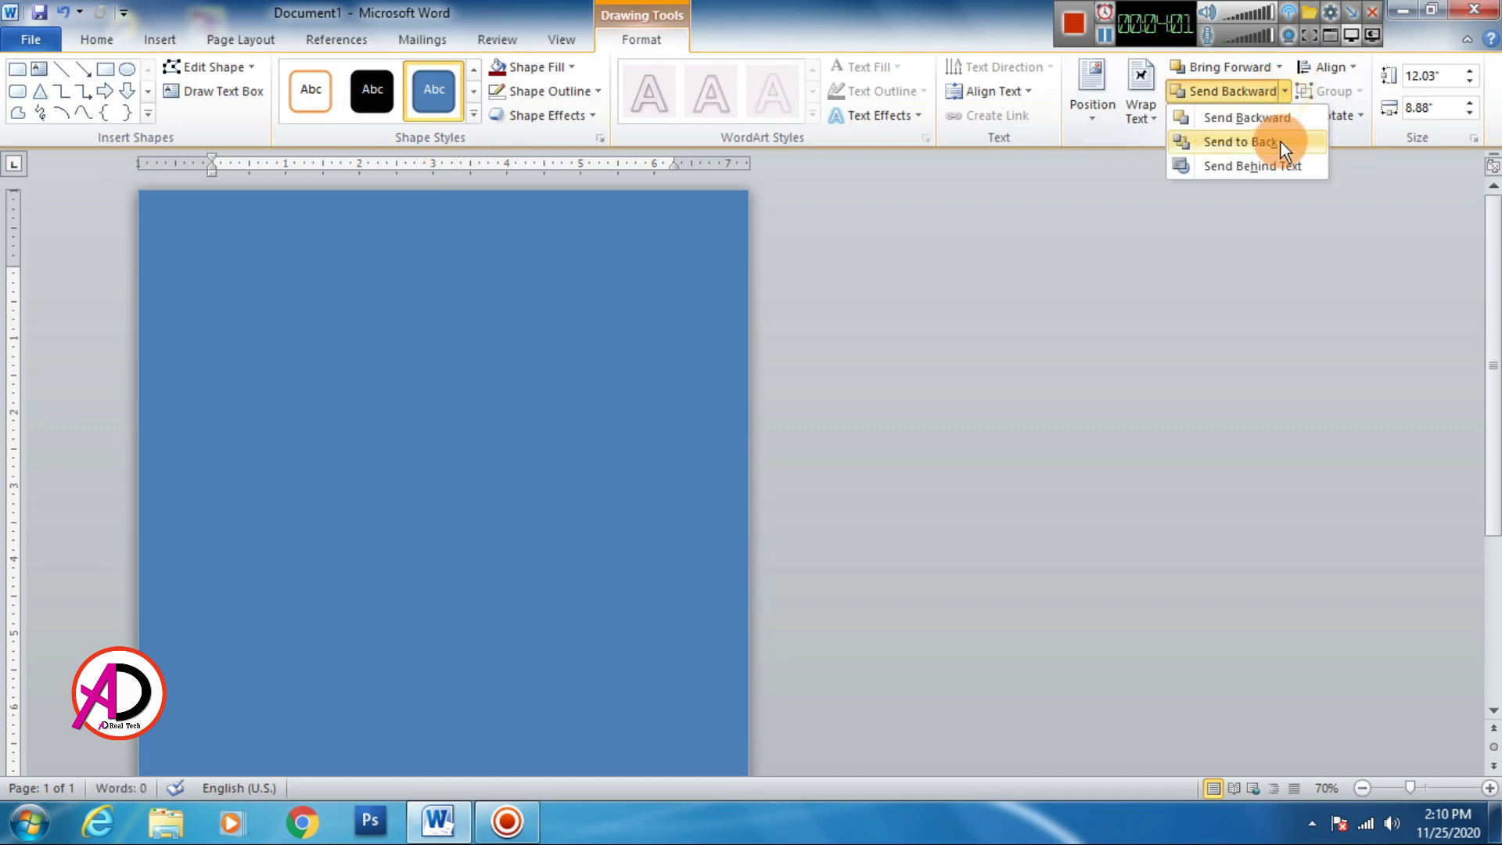
click(1277, 162)
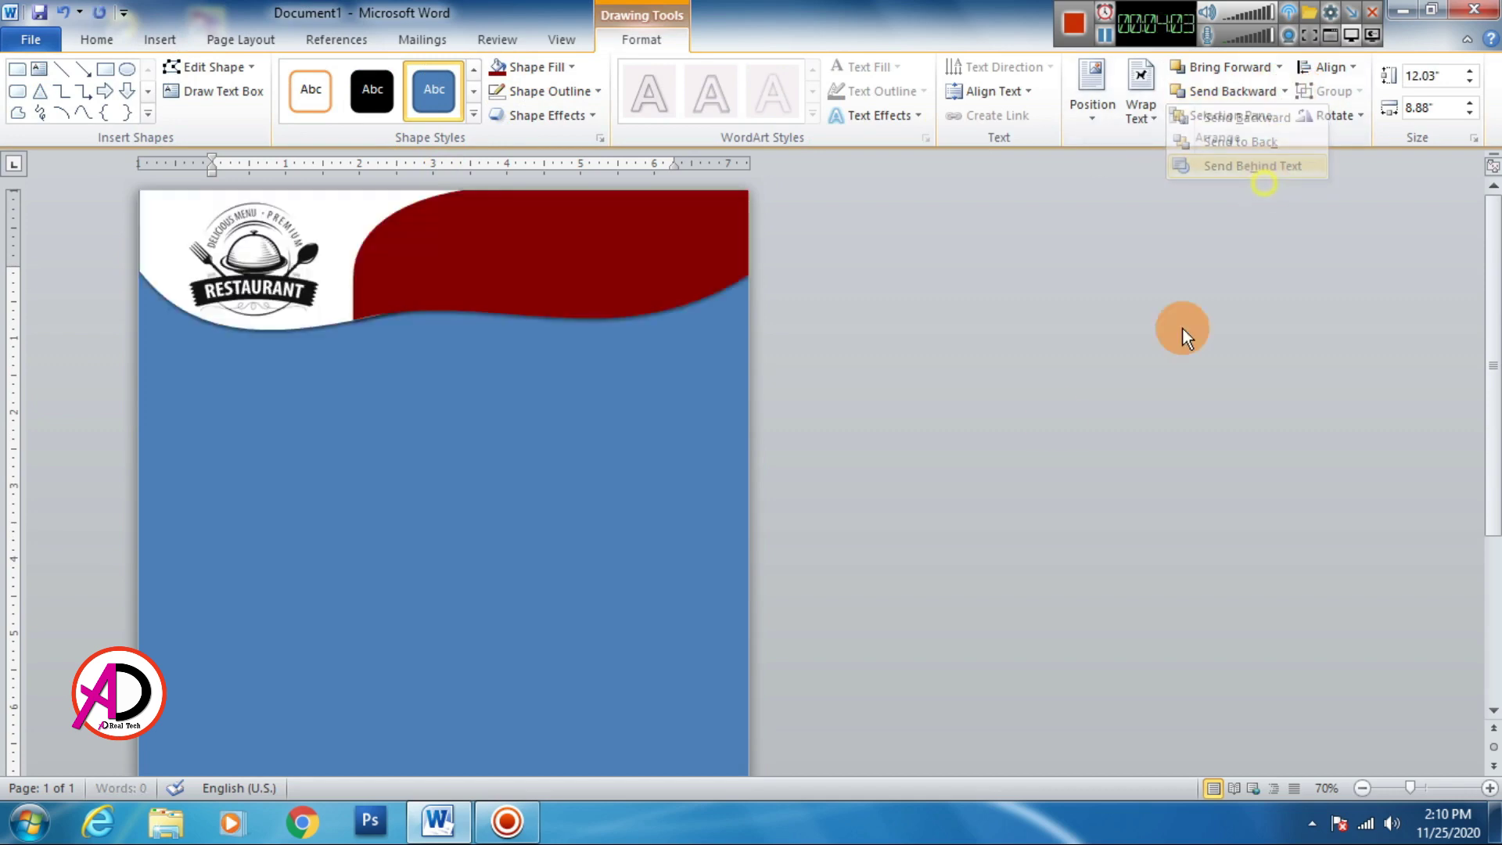
Remove the background rectangle's outline and fill it orange-yellow.
click(554, 82)
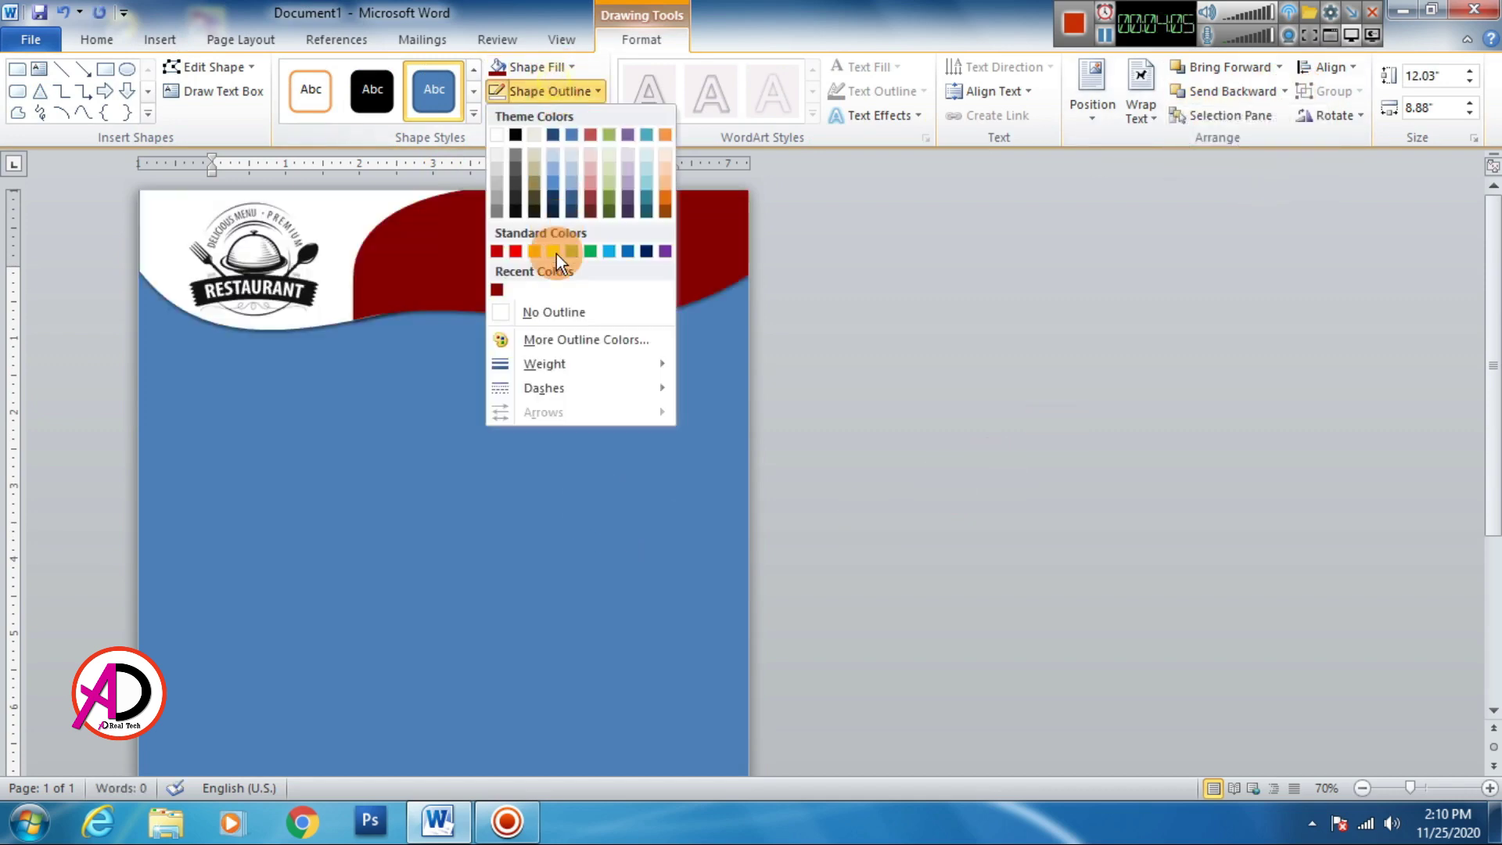
click(569, 313)
click(545, 70)
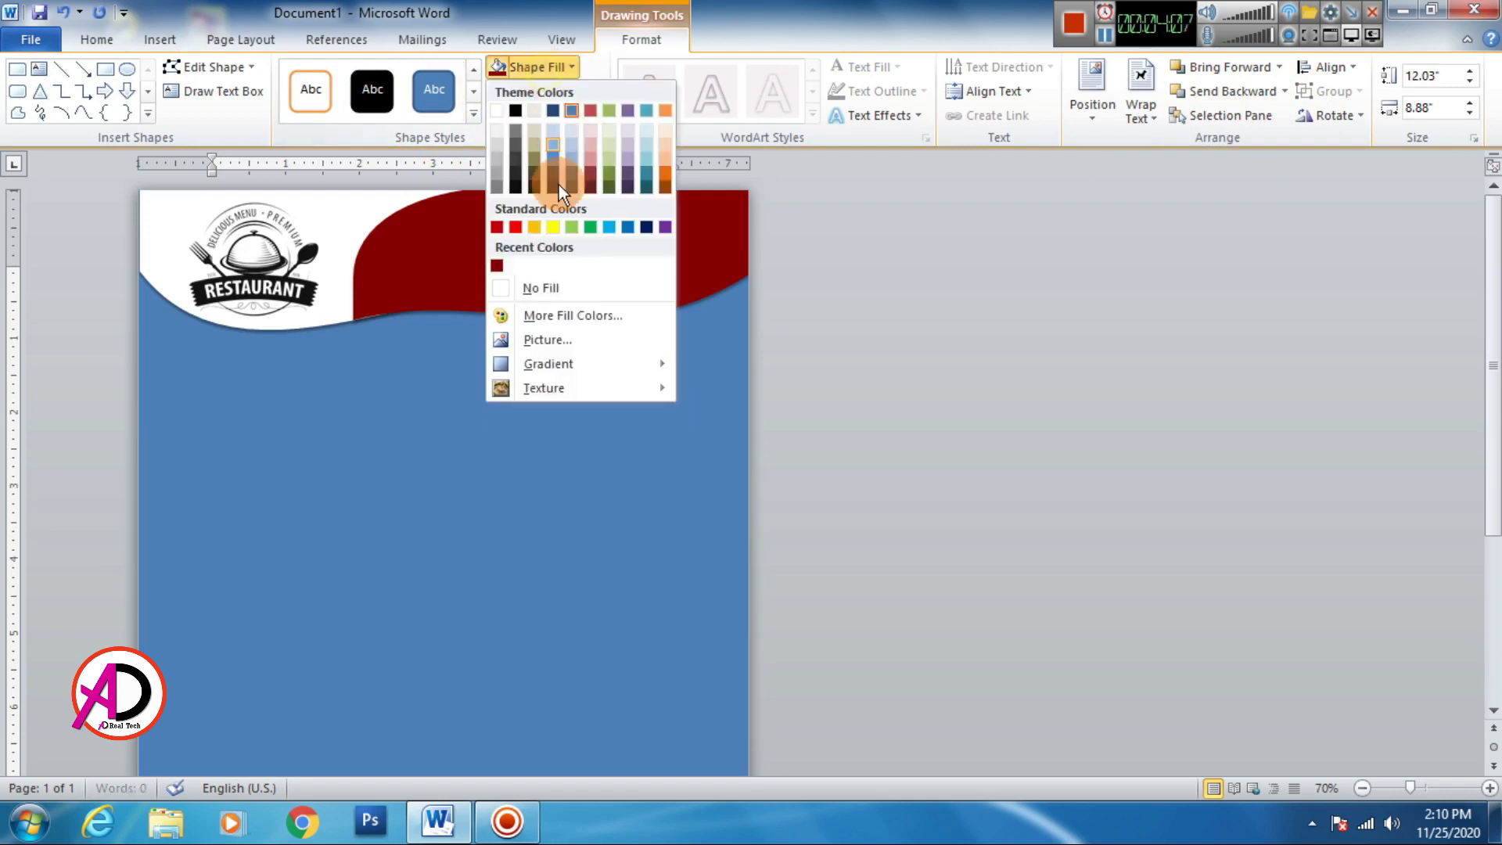
click(534, 227)
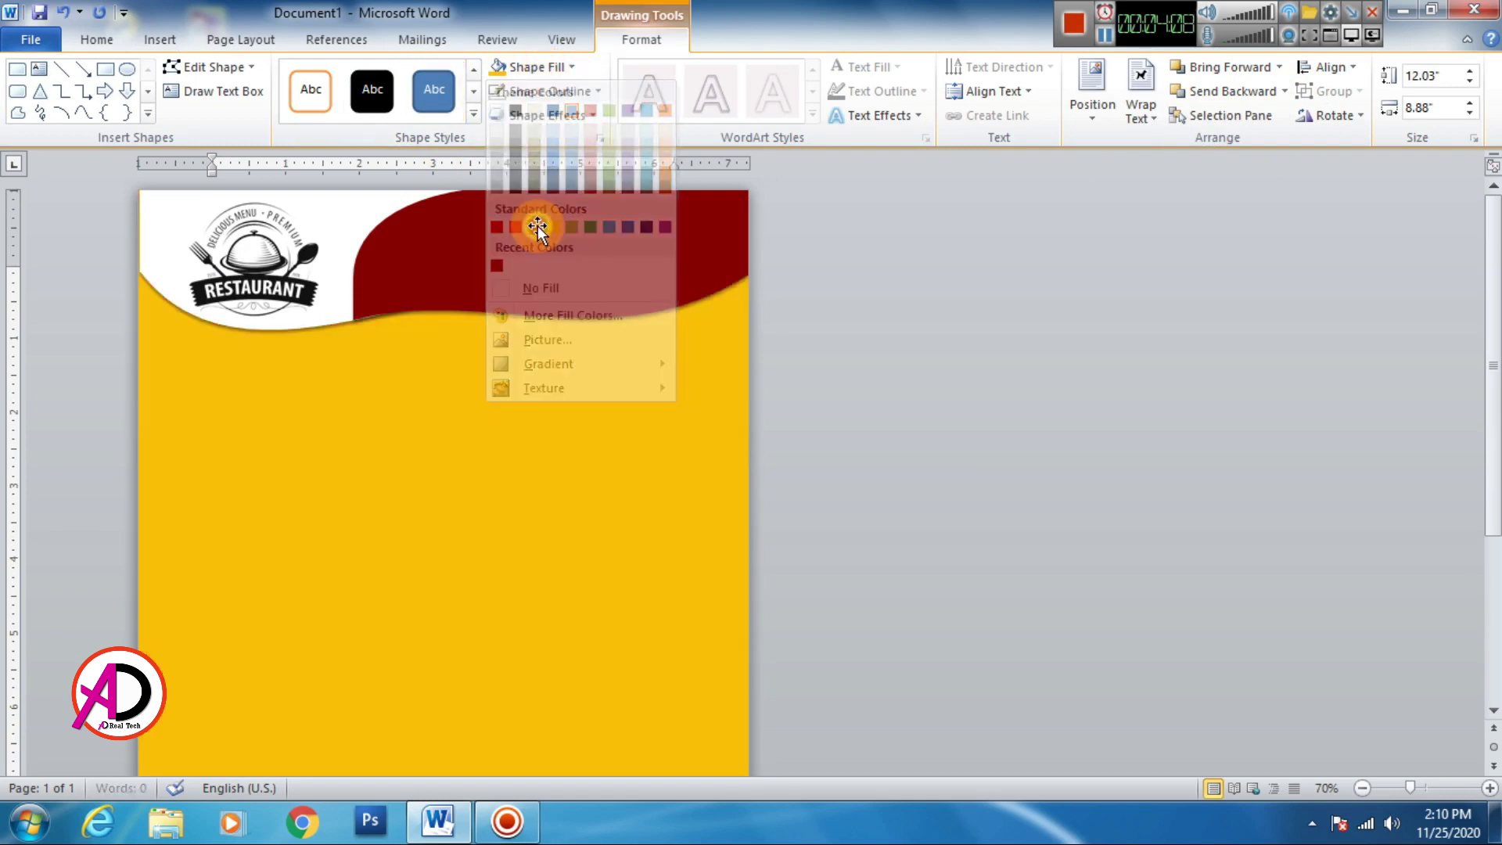
Switch the shape to a gradient fill with a gold first stop and a white last stop.
click(560, 72)
mouse_move(551, 364)
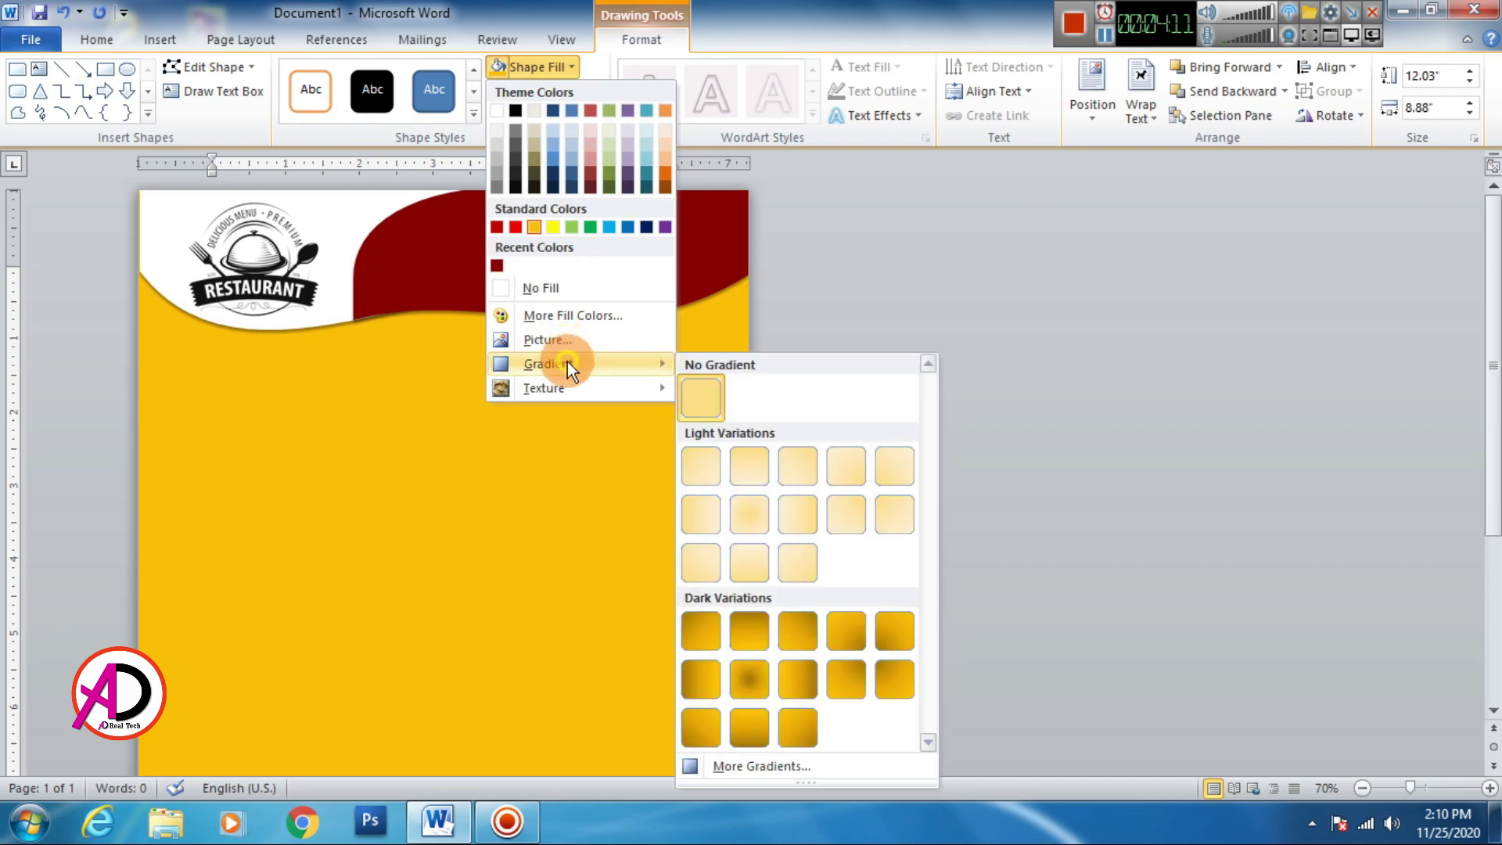
click(839, 754)
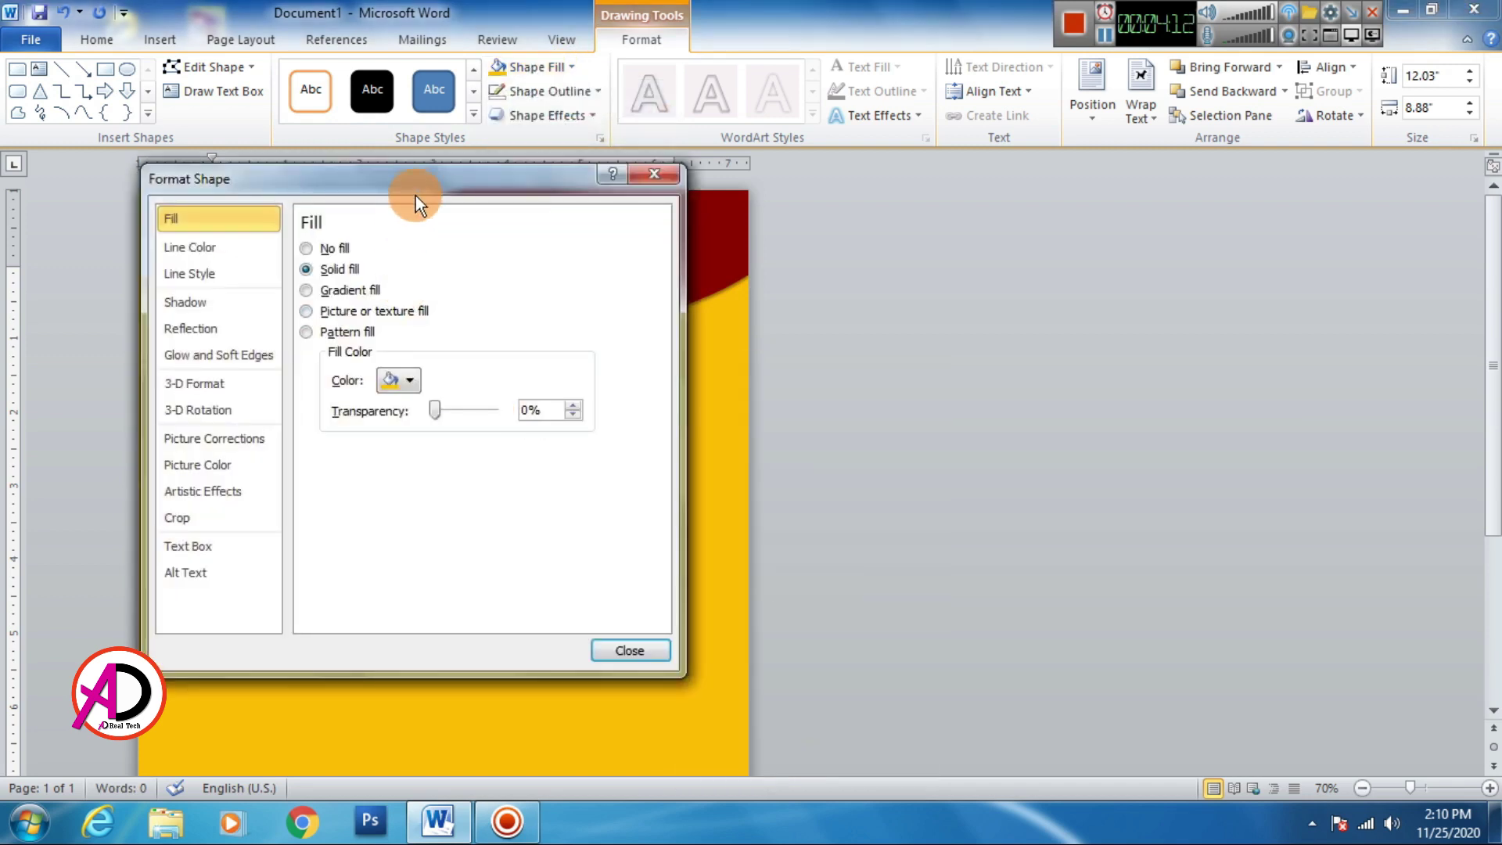
drag(415, 191, 899, 194)
click(837, 282)
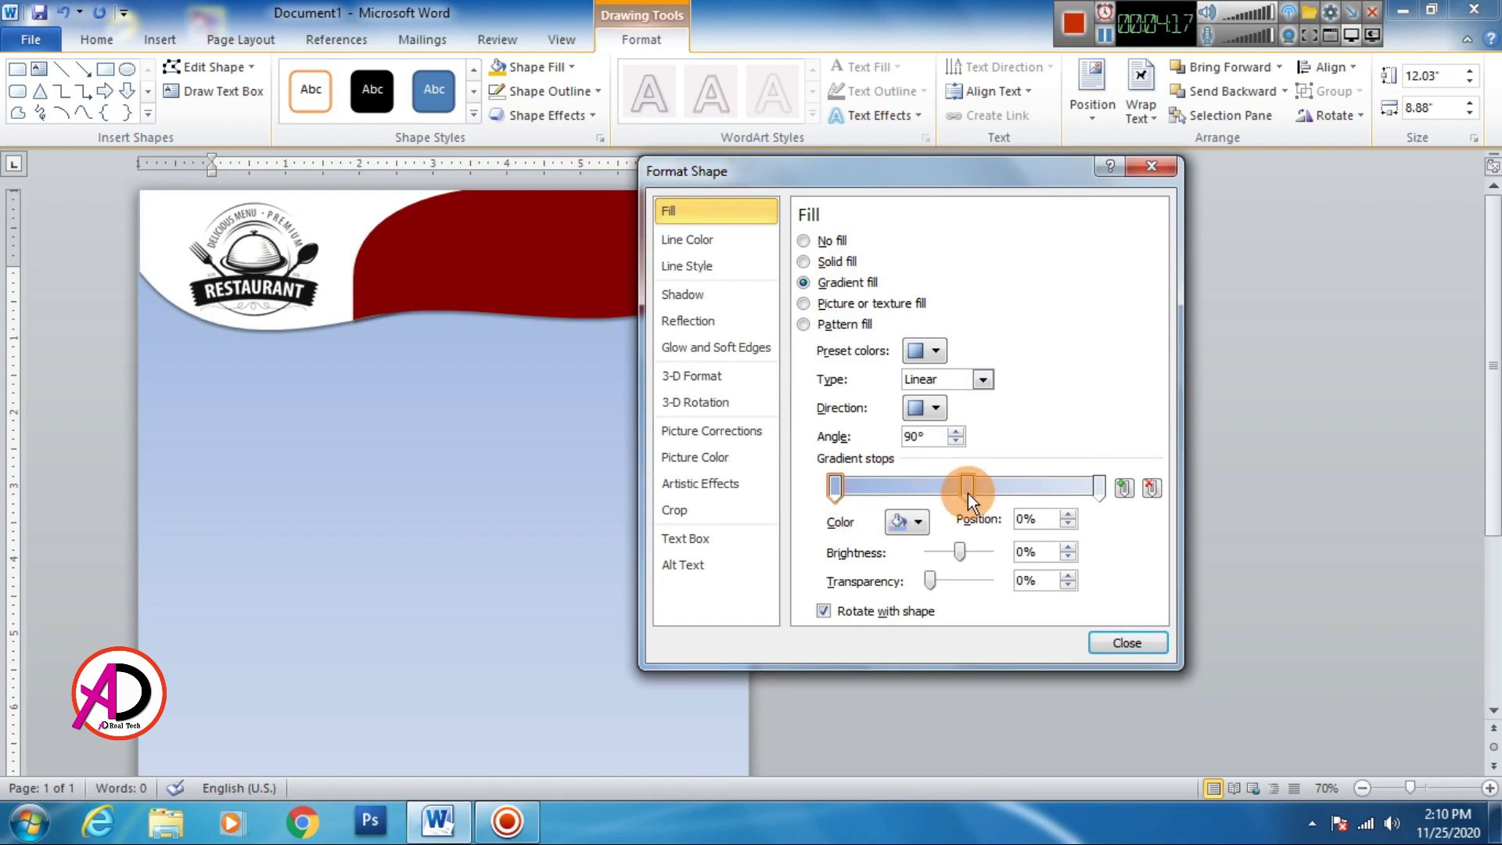
click(835, 489)
click(915, 521)
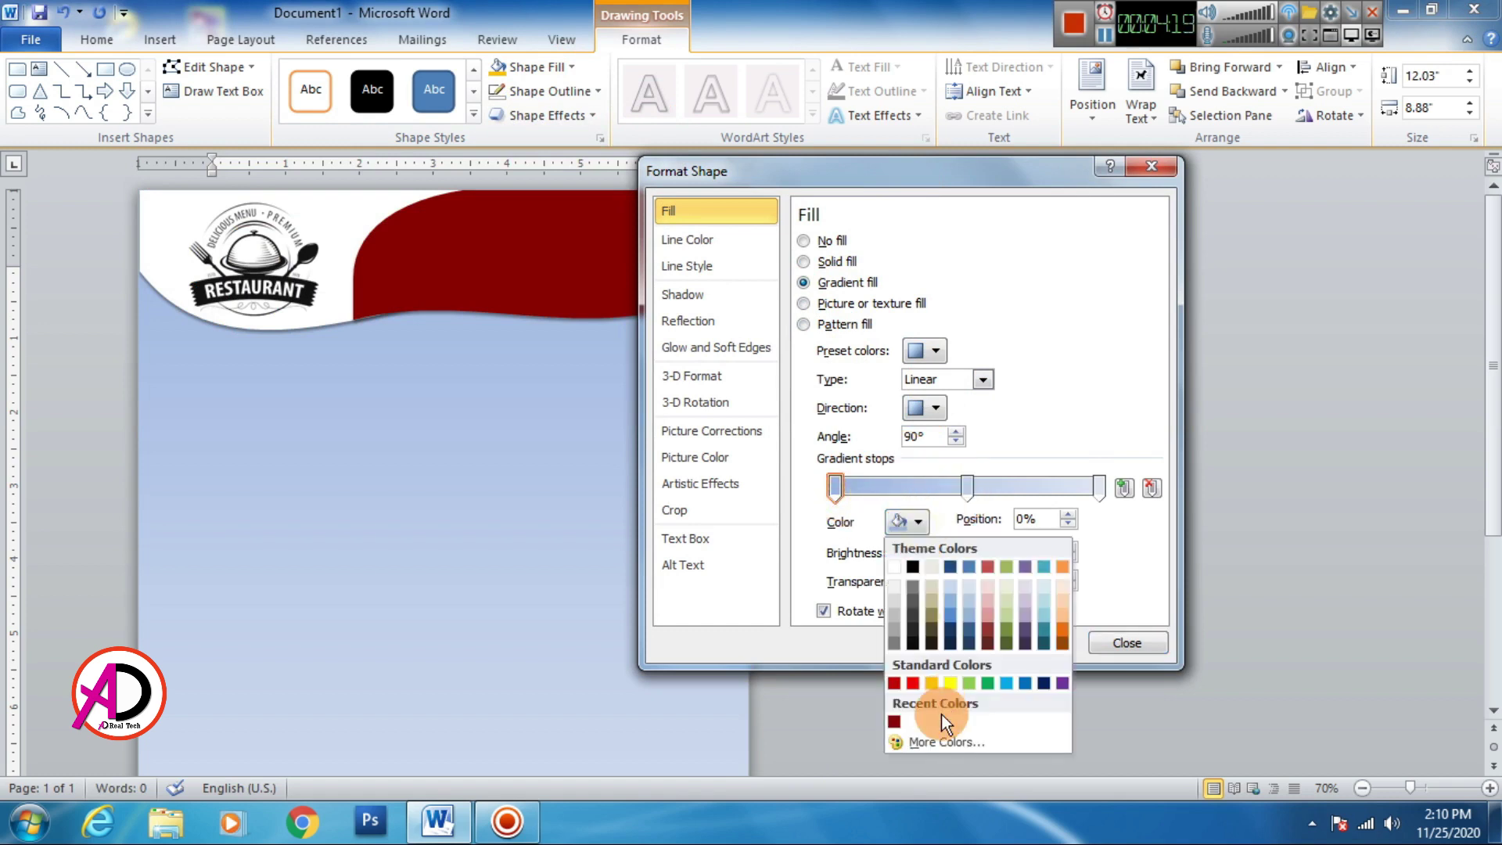
click(931, 685)
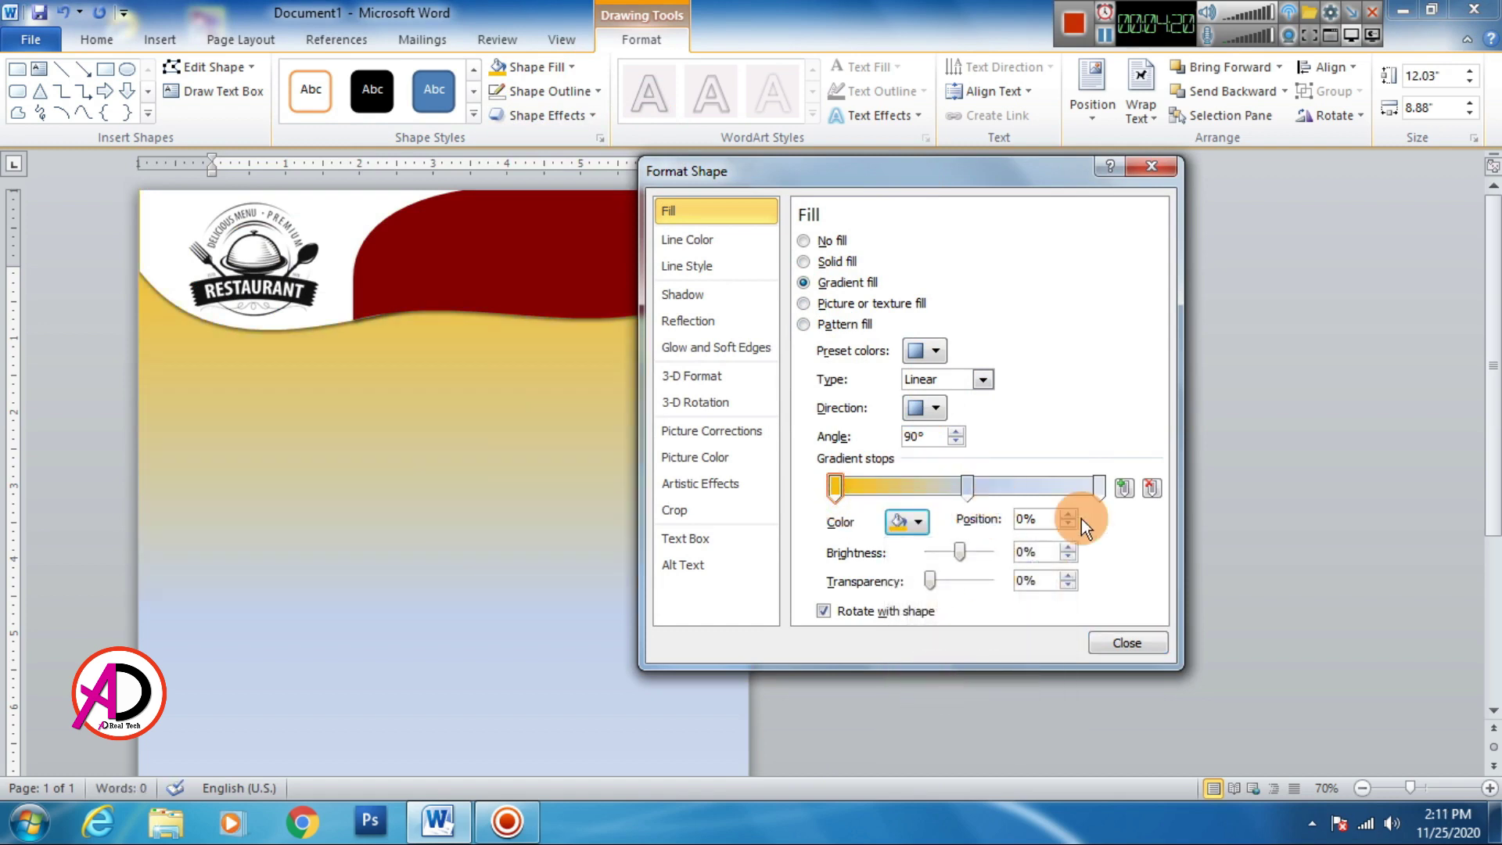
click(1097, 488)
click(917, 521)
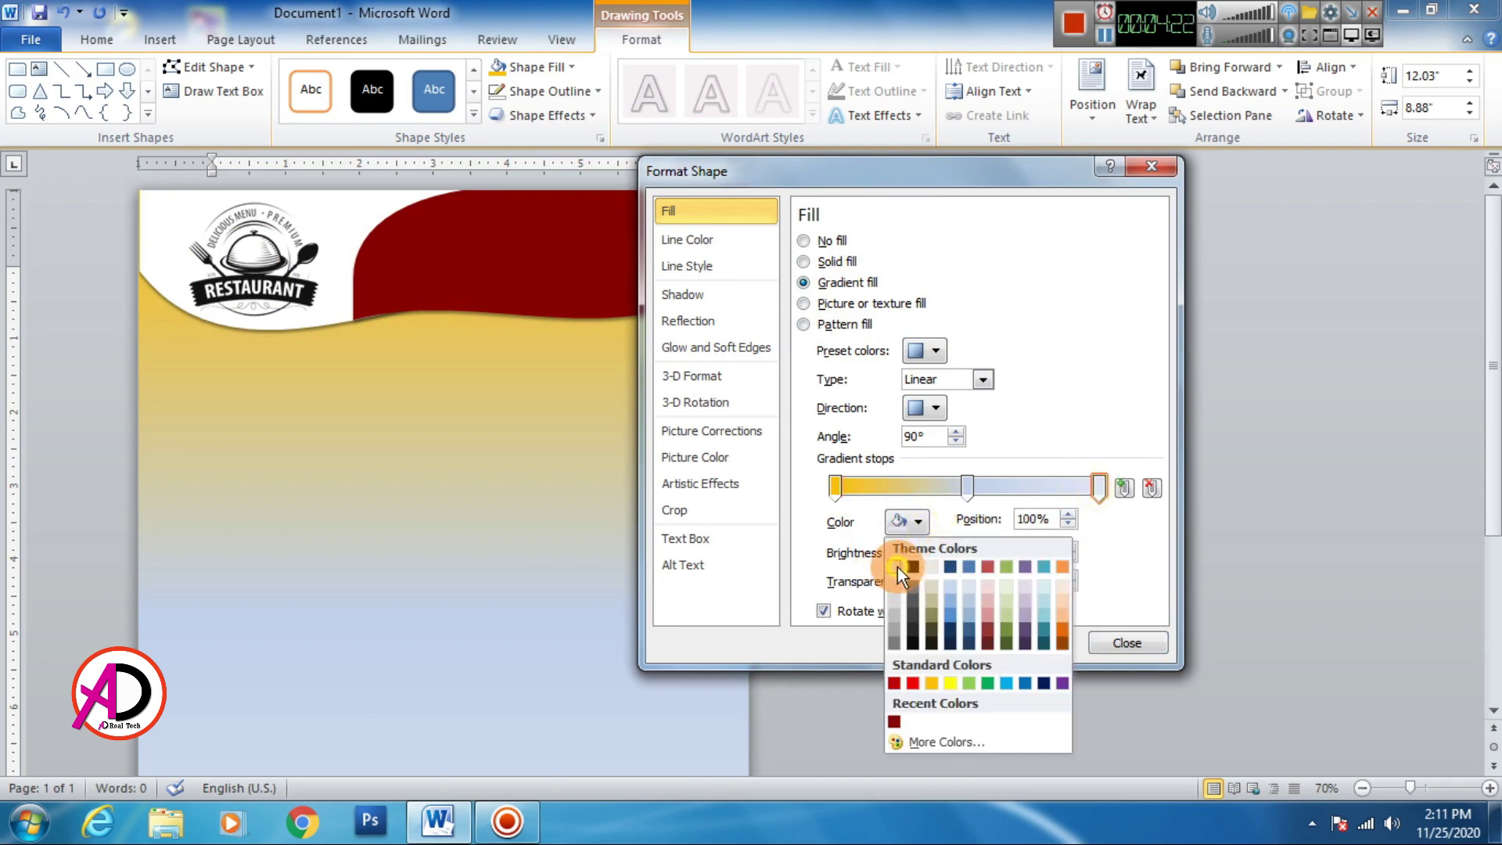
click(898, 566)
Make the middle stop white and set the gradient to Radial, From Center.
click(967, 494)
click(917, 521)
click(898, 568)
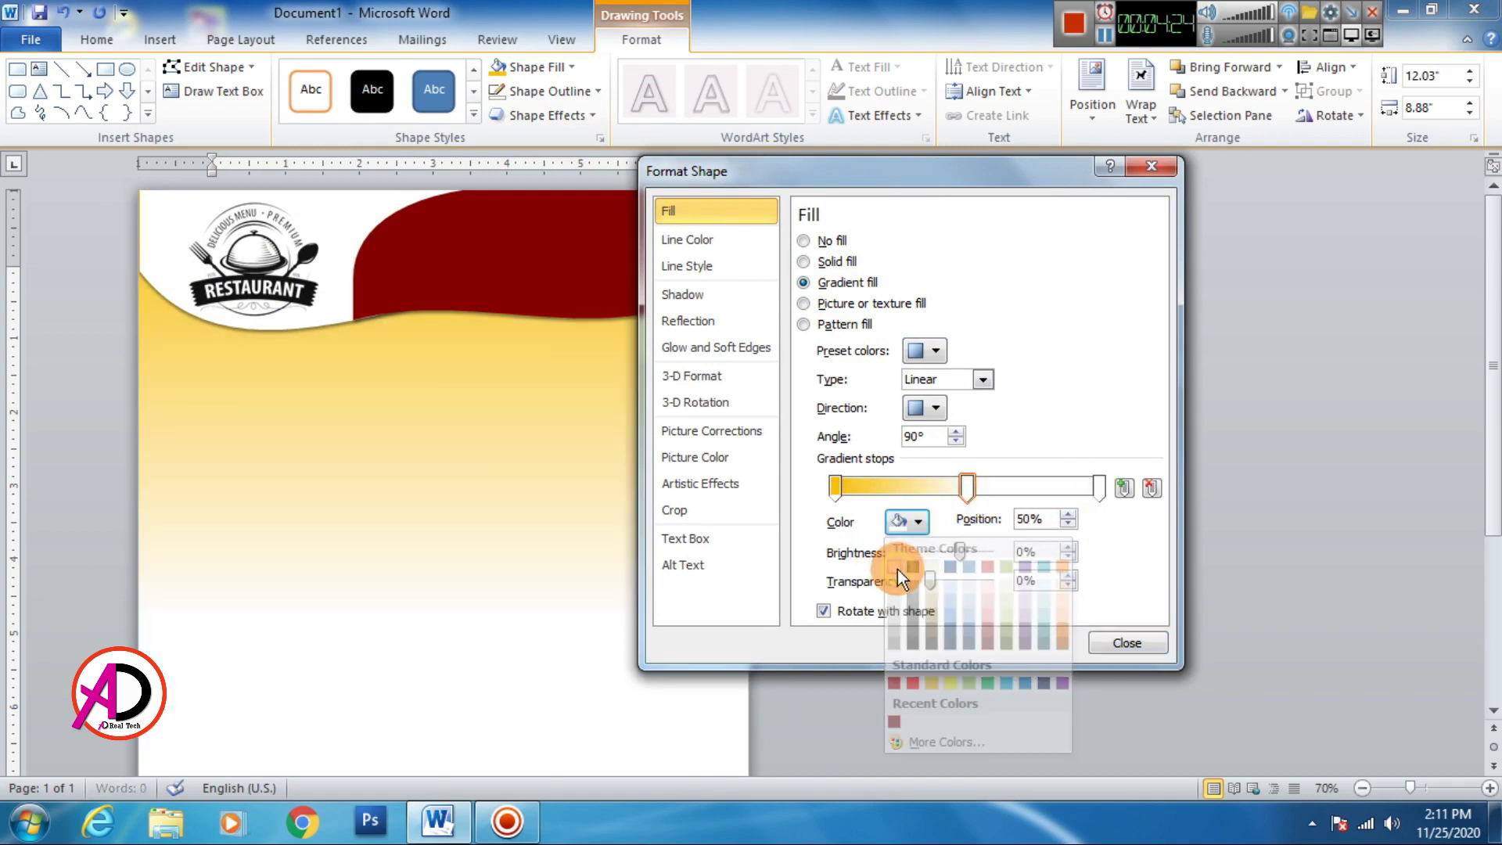
click(941, 348)
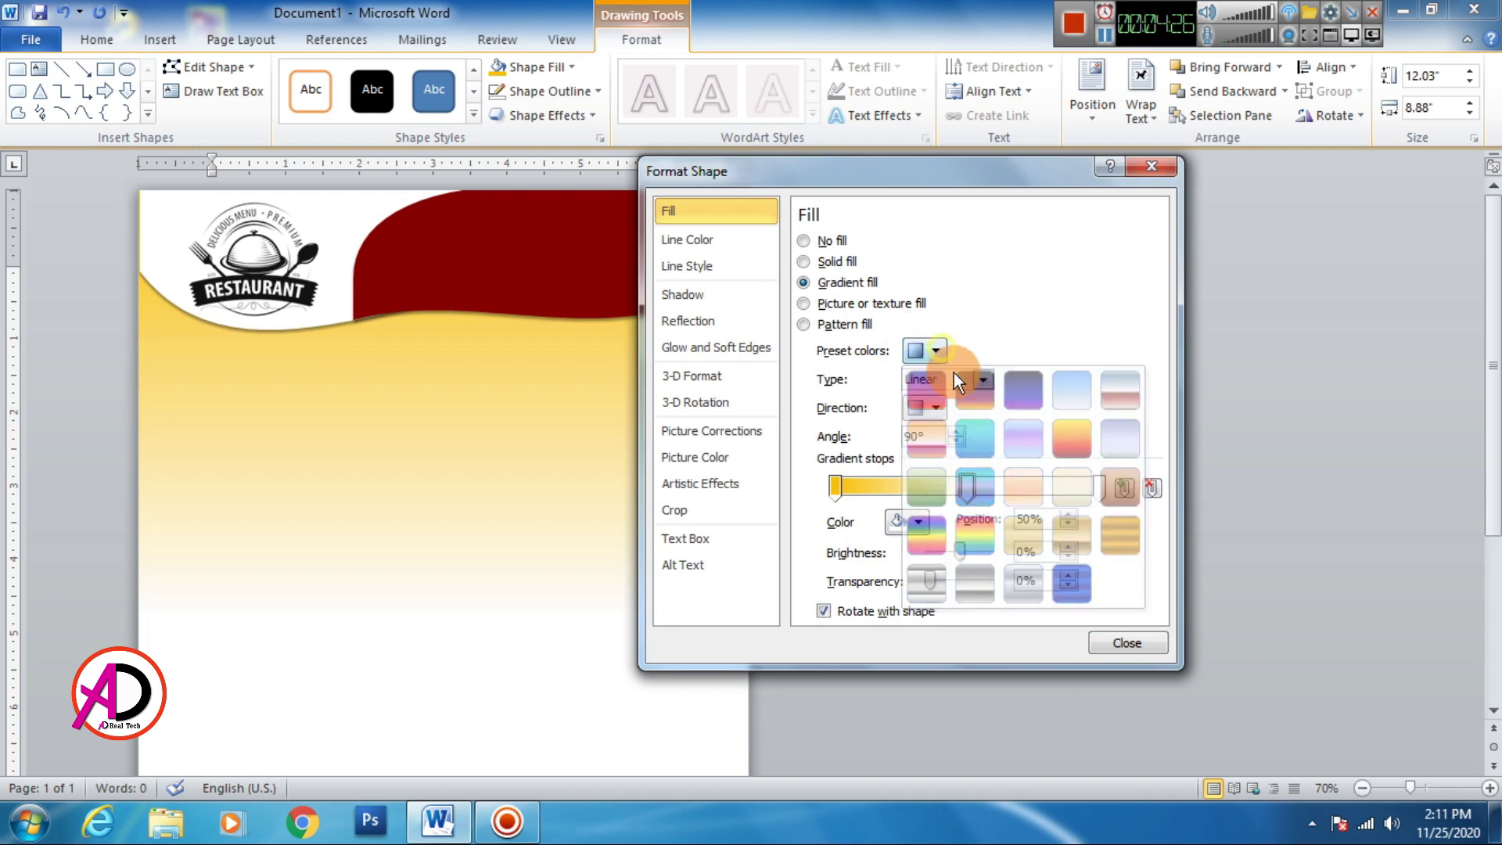
click(983, 379)
click(948, 420)
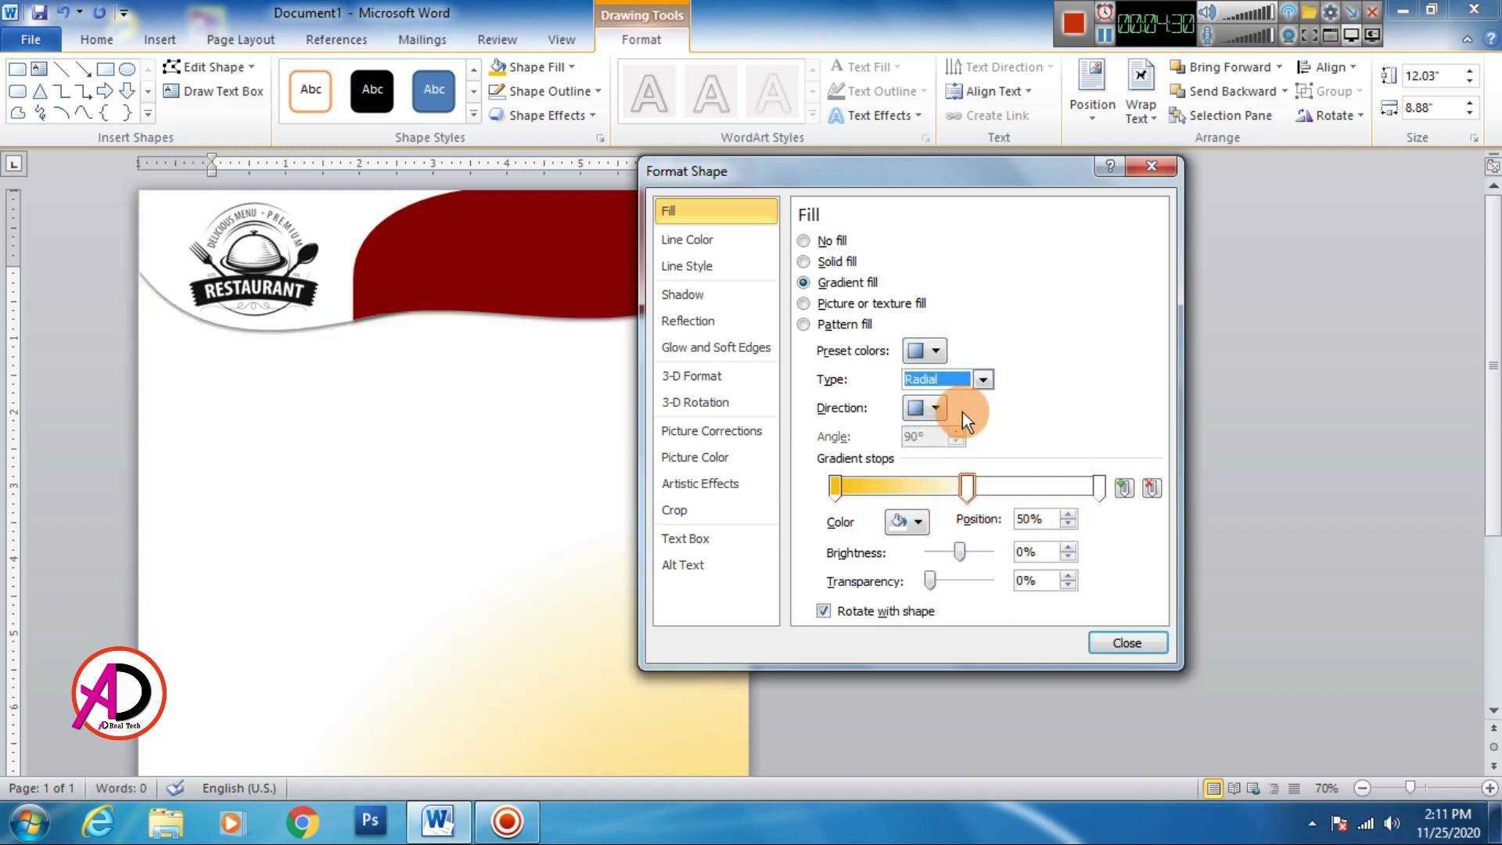
click(983, 378)
click(980, 381)
click(935, 407)
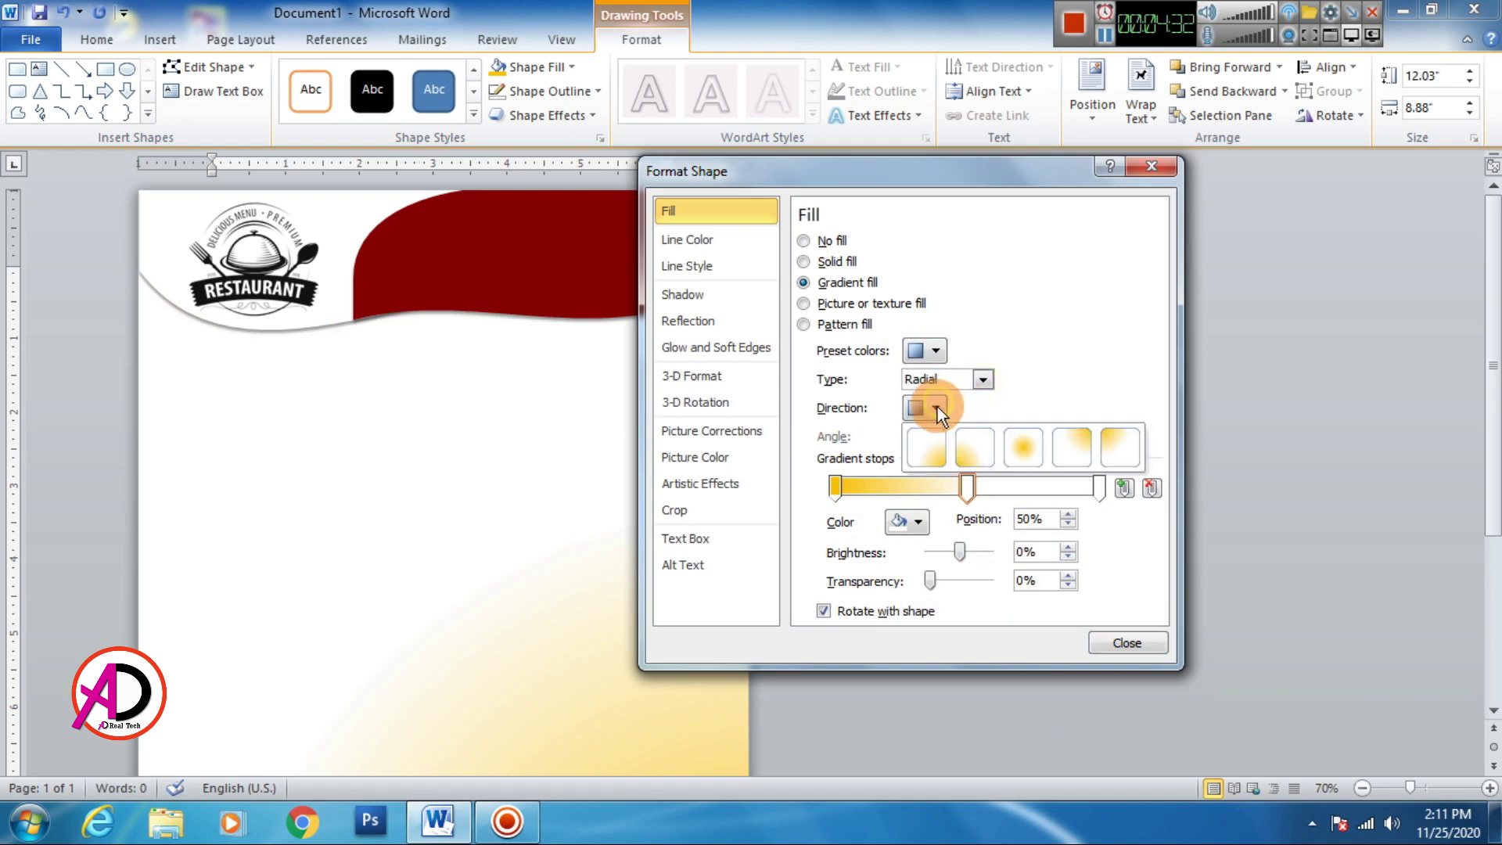
click(1012, 449)
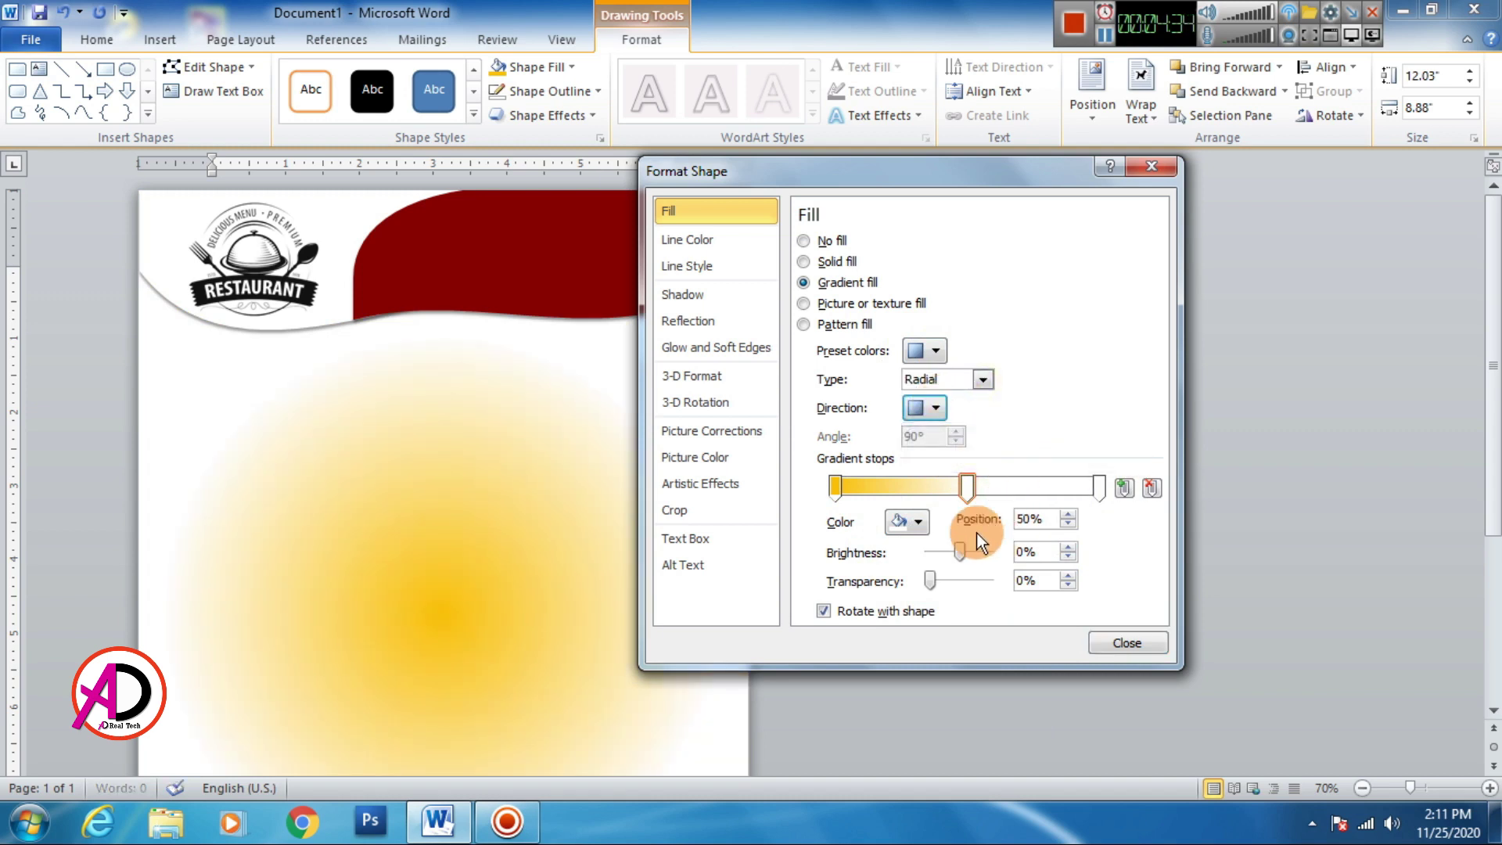
Recolour the radial gradient with a gold outer stop and a white centre stop.
click(1097, 492)
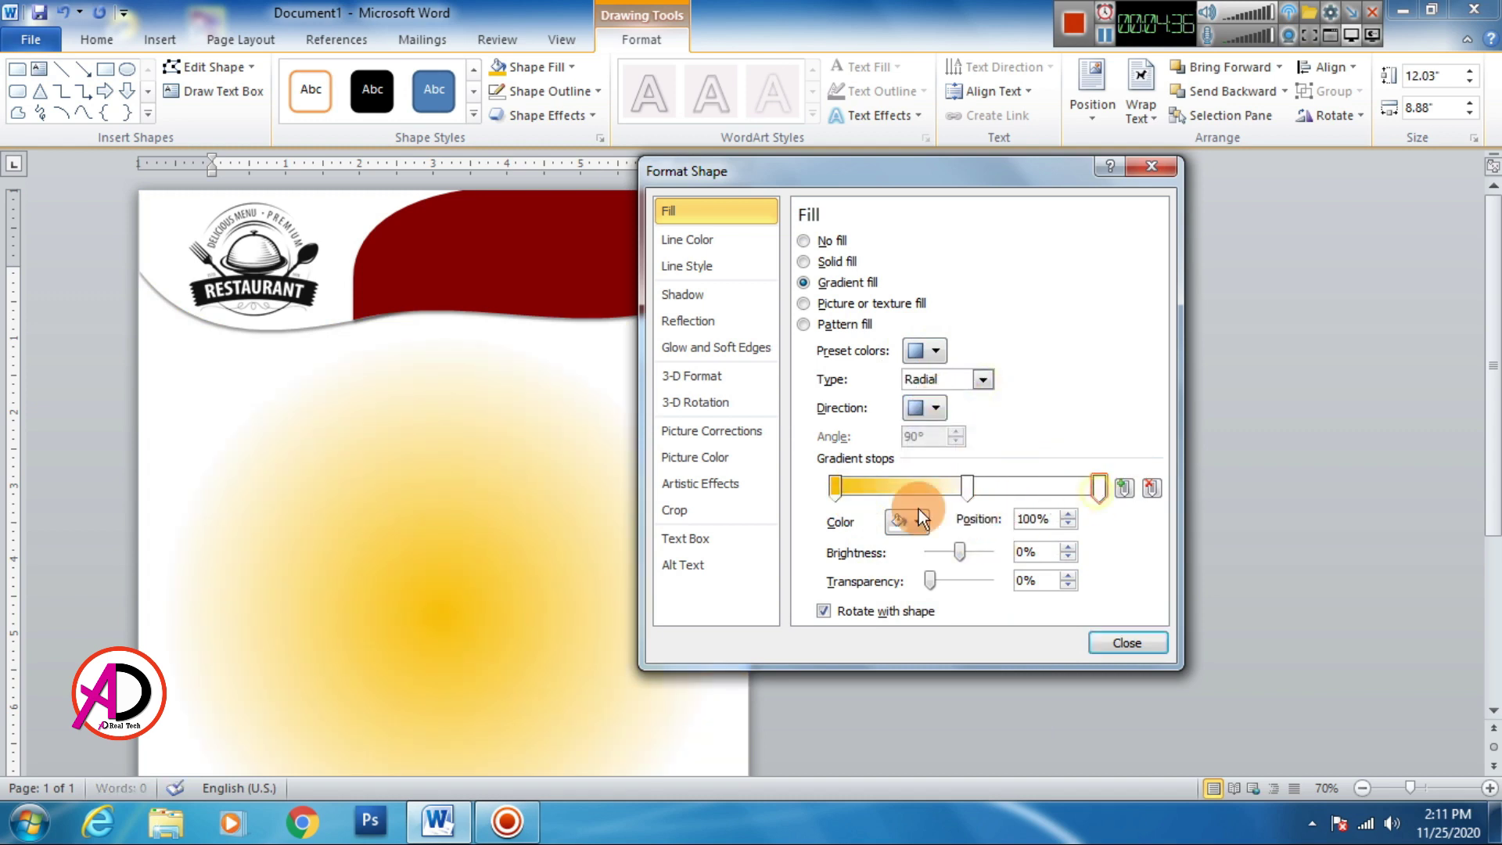
click(911, 521)
click(931, 682)
click(836, 486)
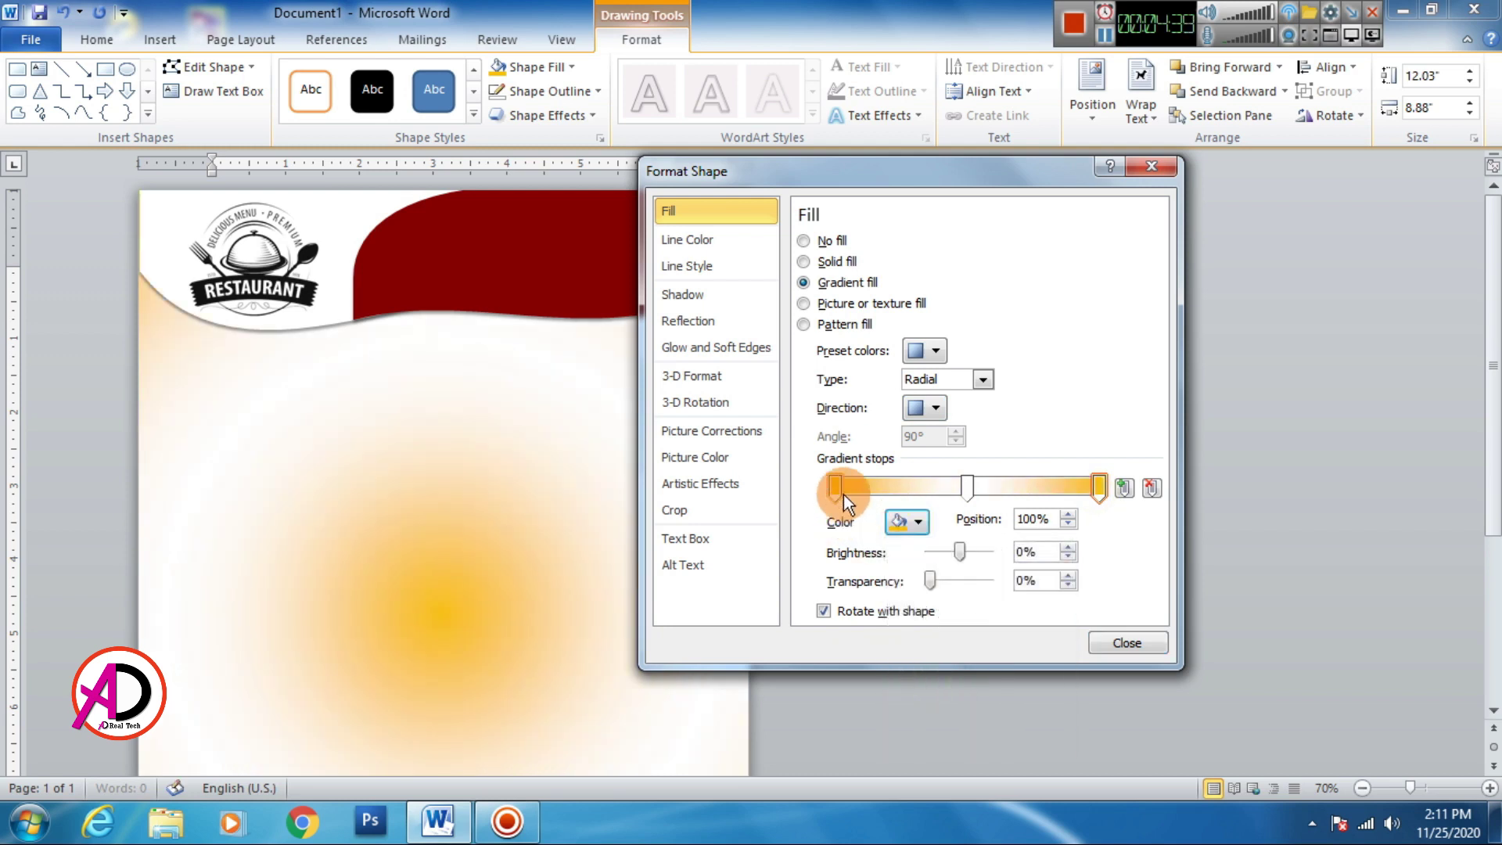
click(920, 523)
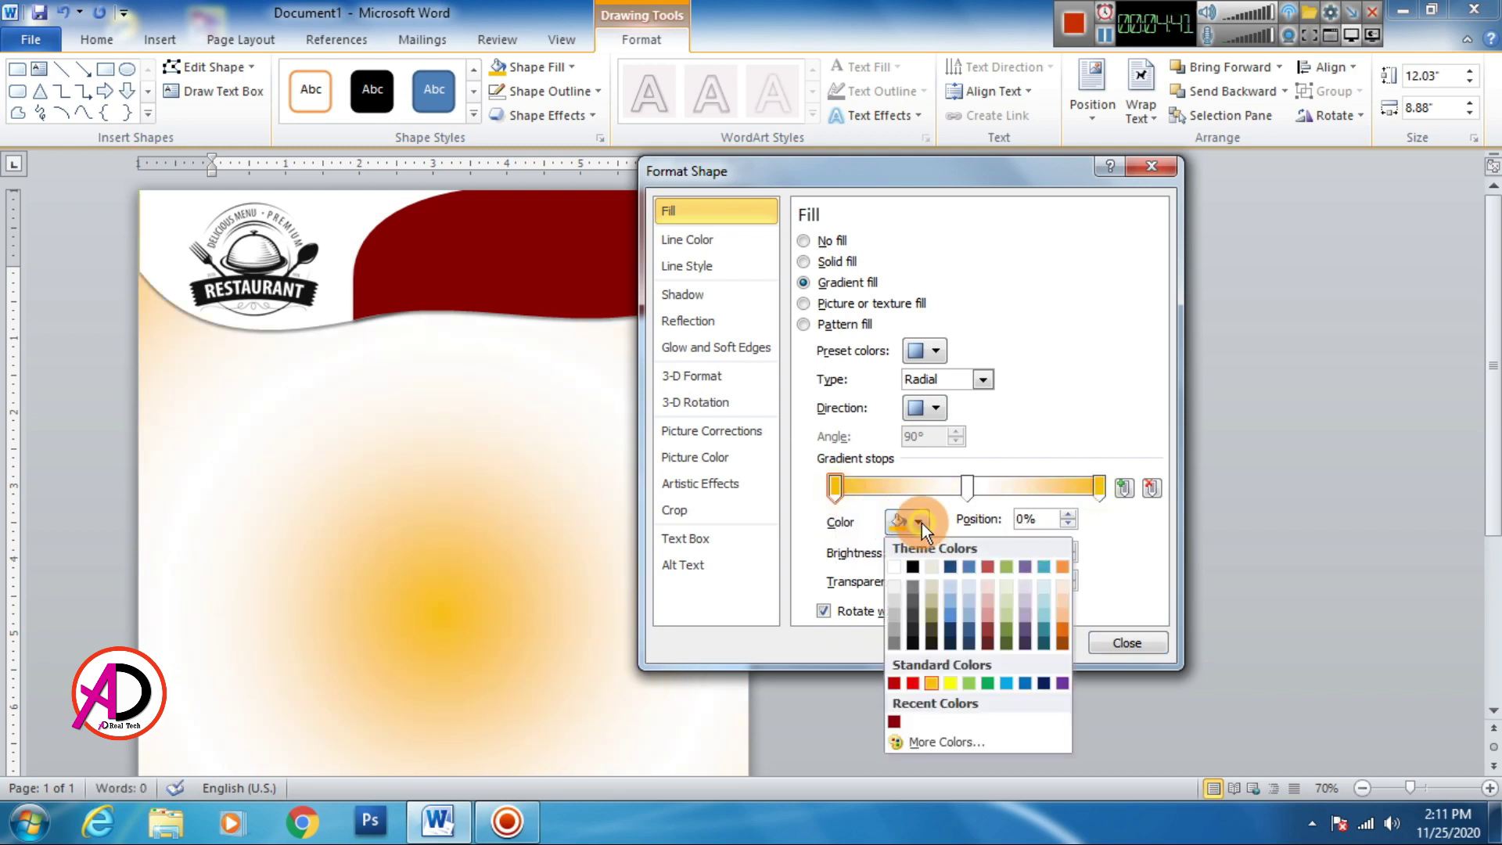
click(894, 565)
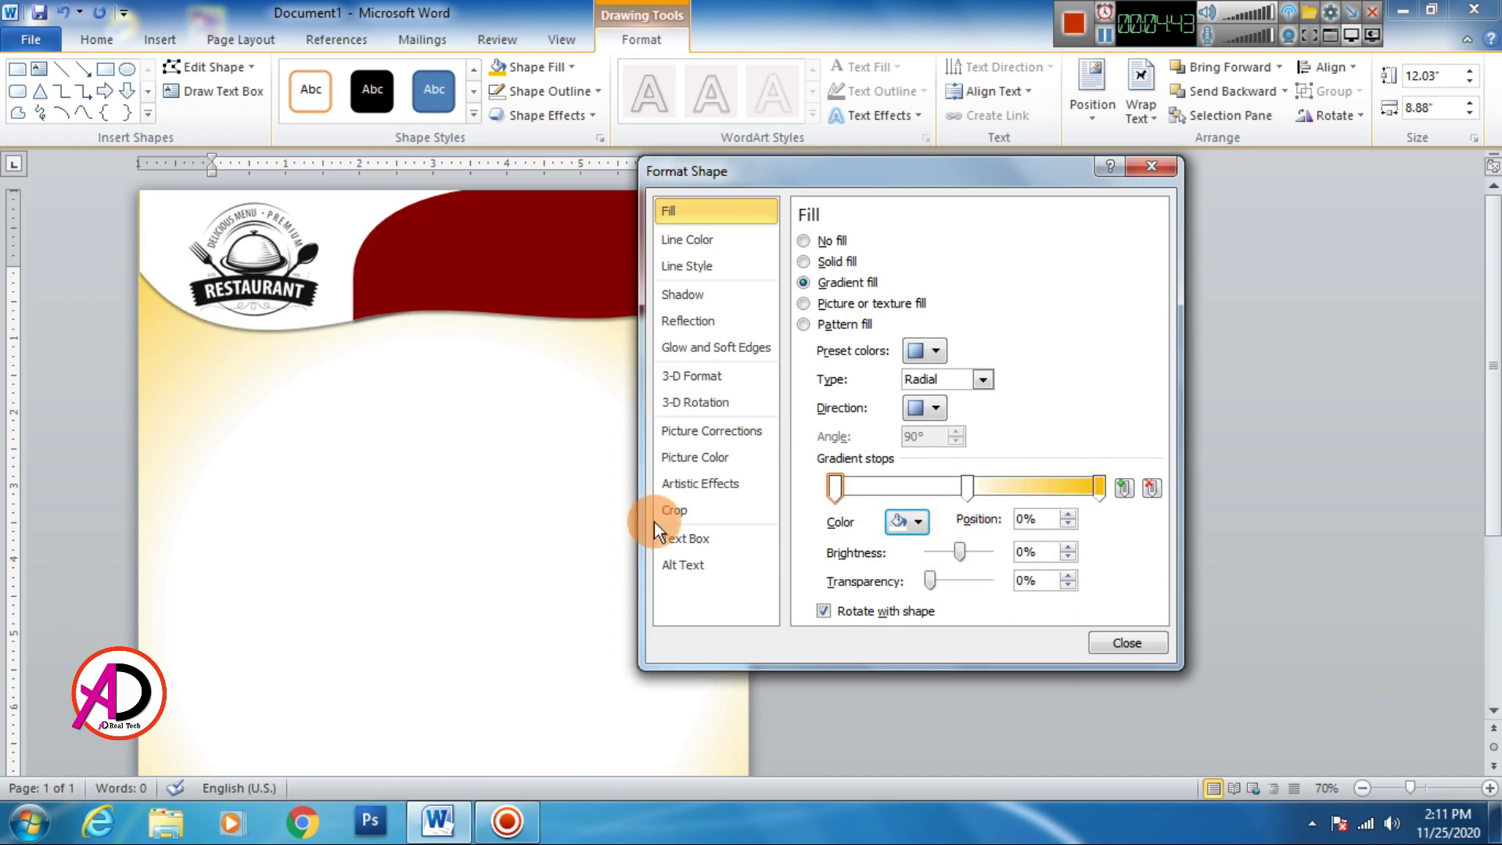
Adjust the stop positions, make the middle stop highly transparent and darker, then close.
drag(969, 496, 908, 500)
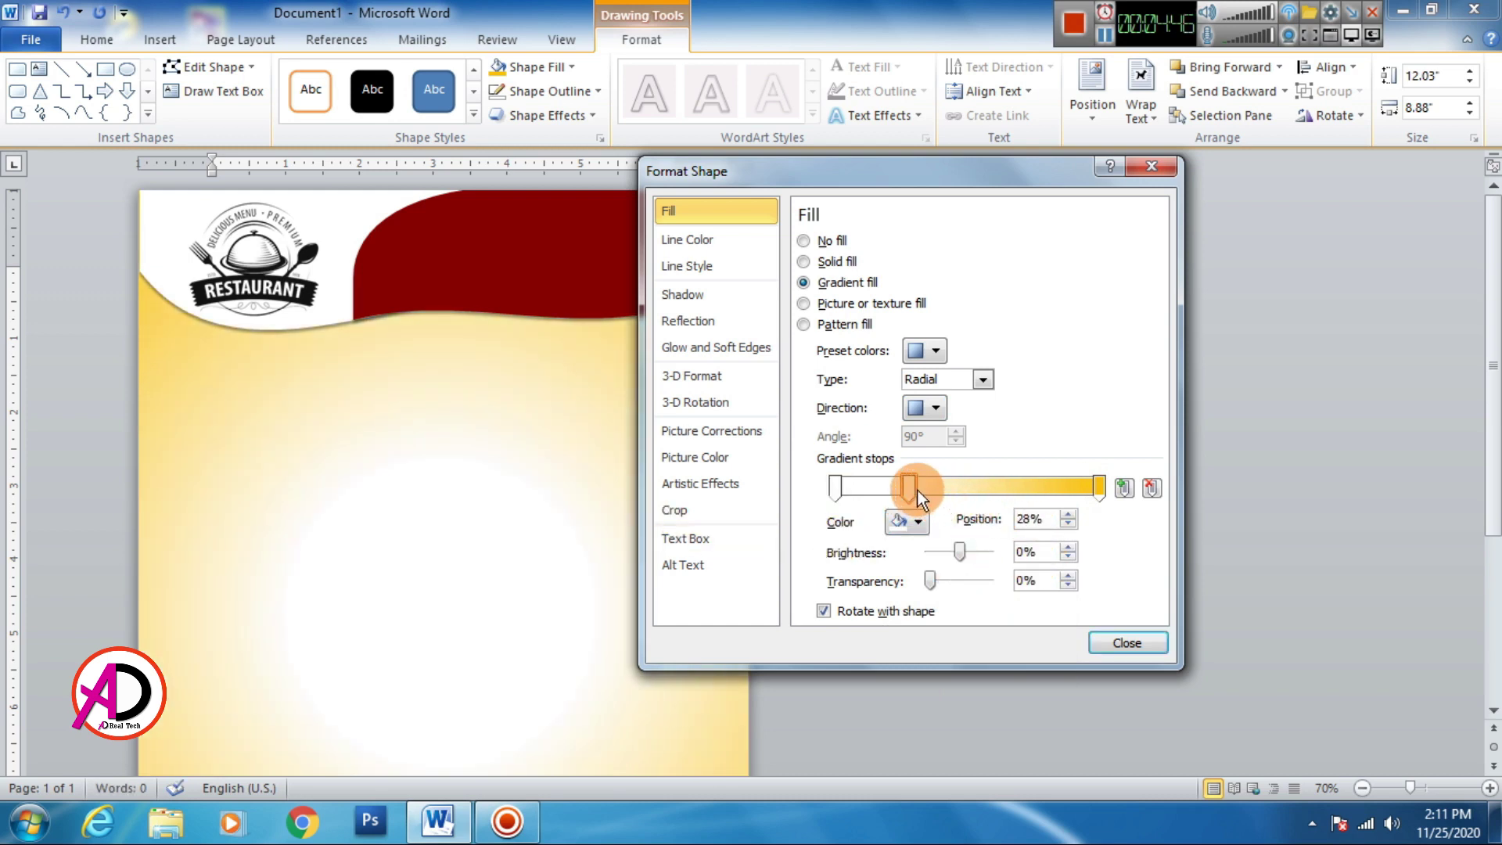
drag(1085, 499, 1058, 502)
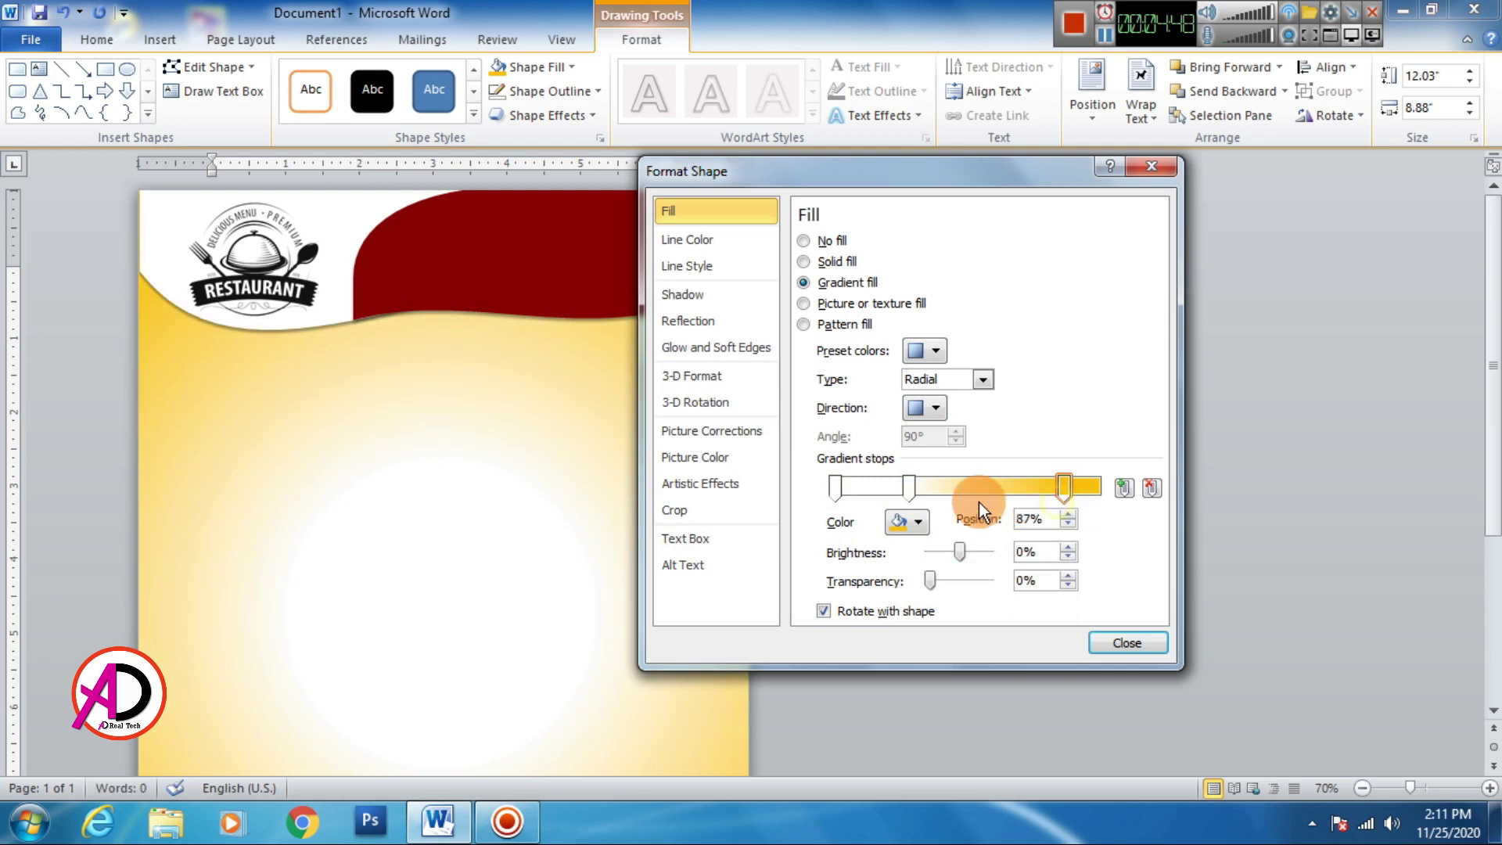
drag(921, 494, 837, 493)
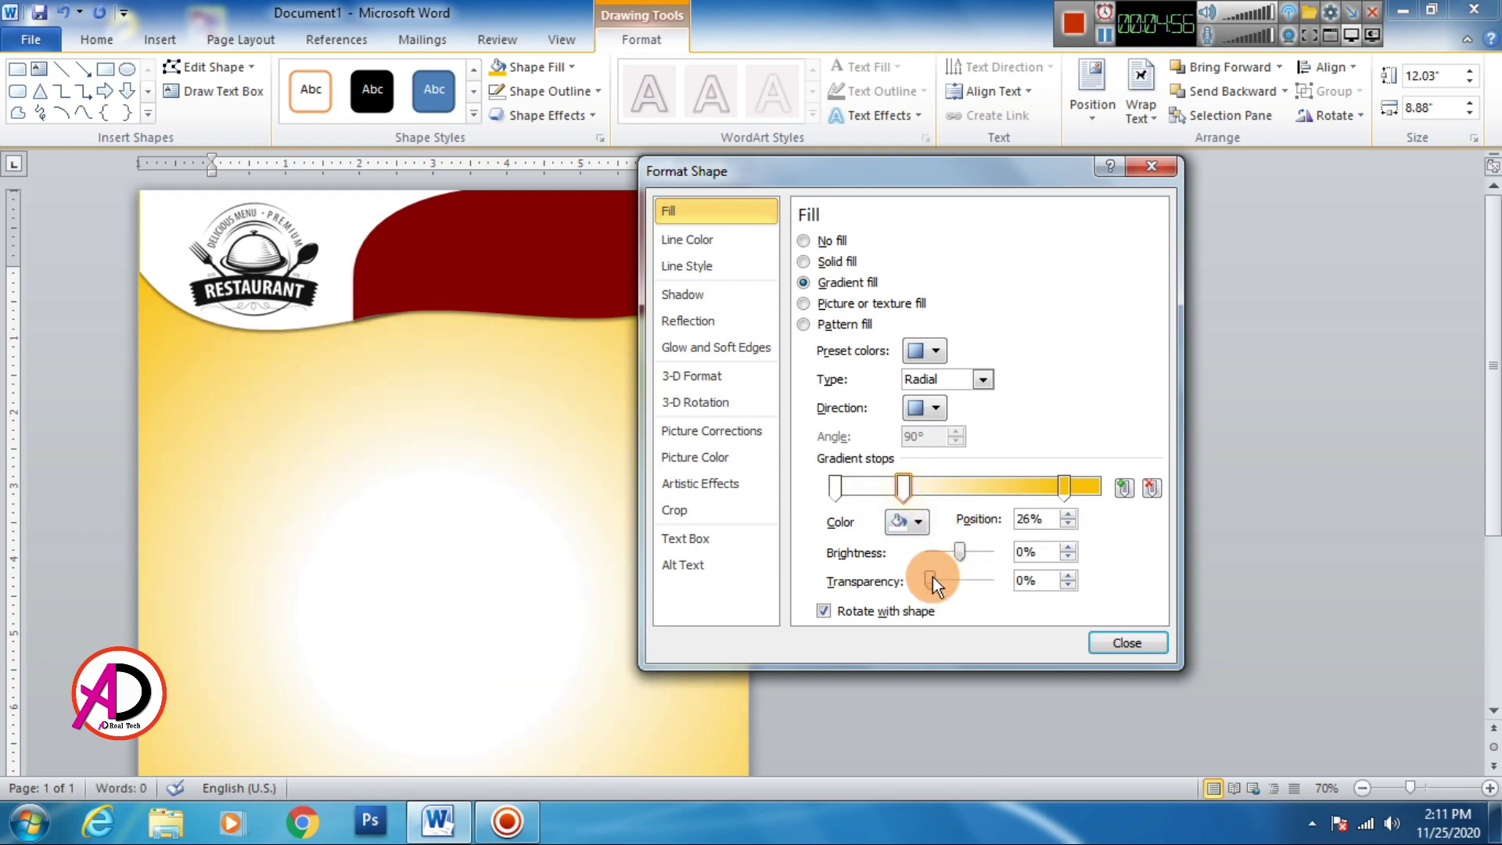
drag(932, 576, 989, 586)
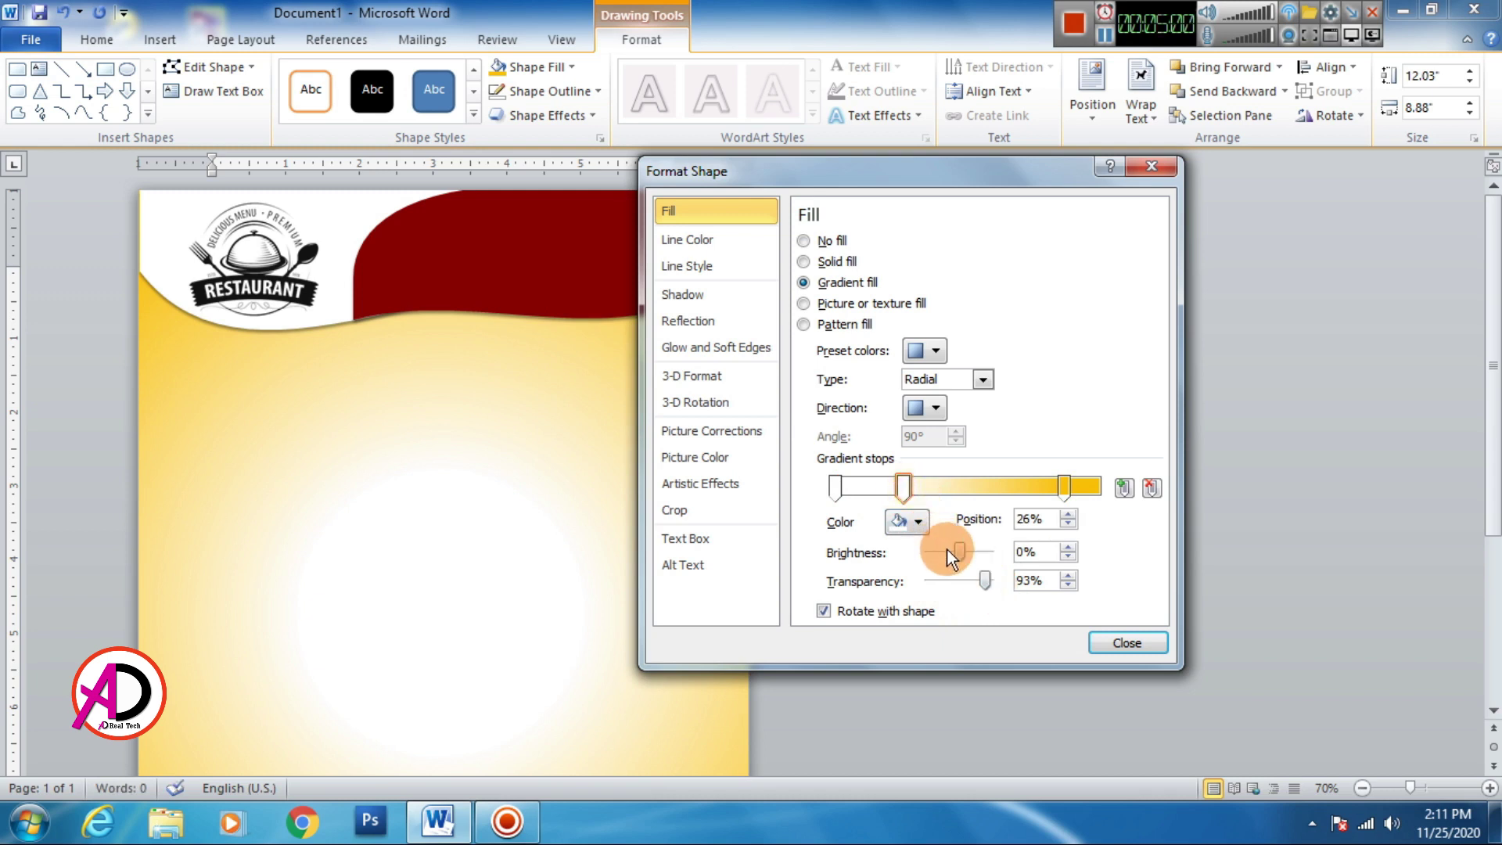
drag(942, 554, 924, 549)
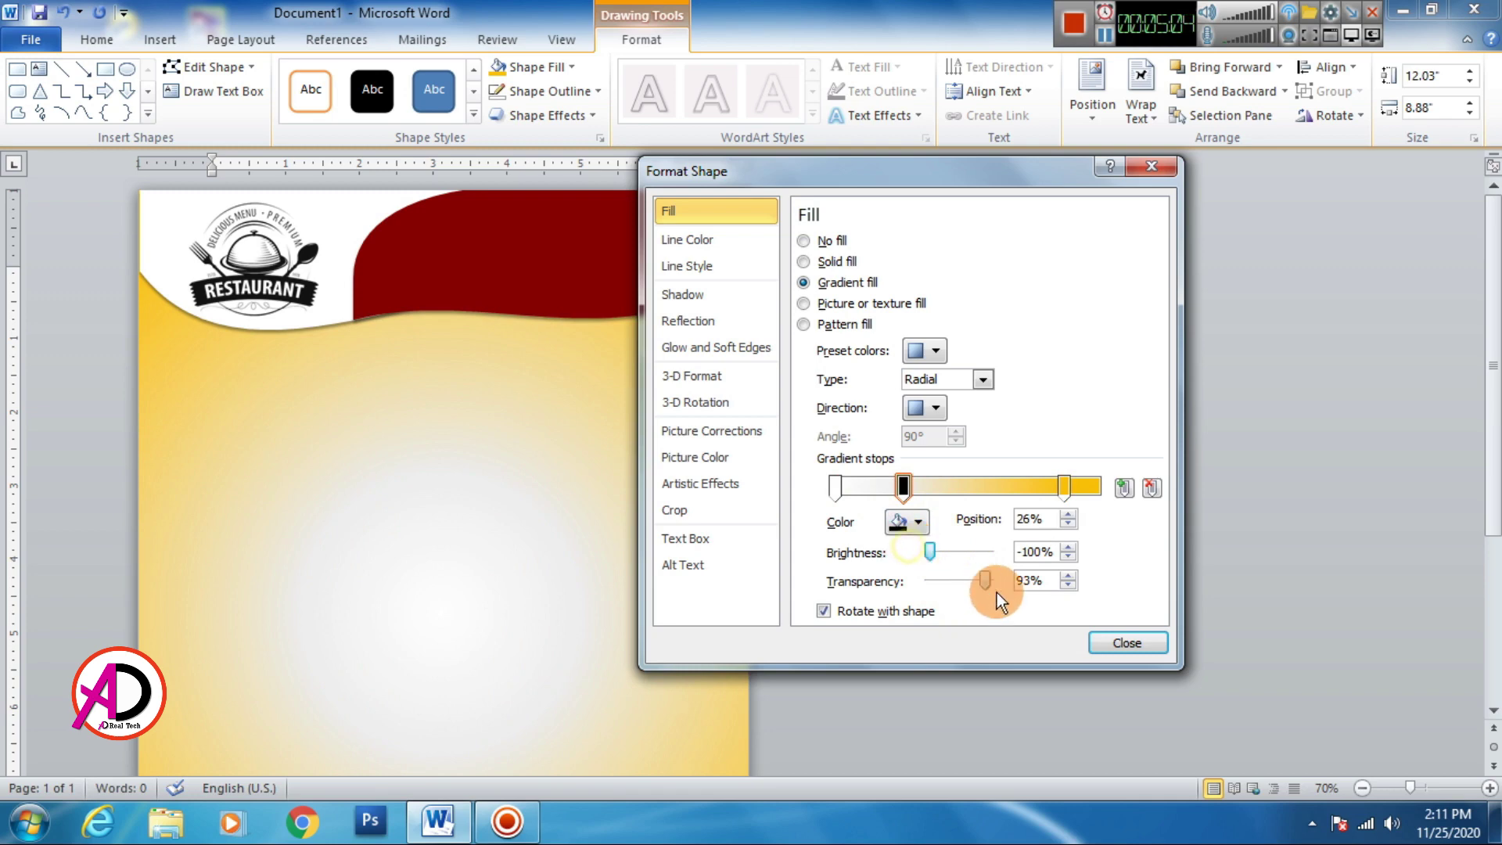
click(1105, 655)
ctrl+scroll(864, 571, down, 6)
ctrl+scroll(782, 578, up, 5)
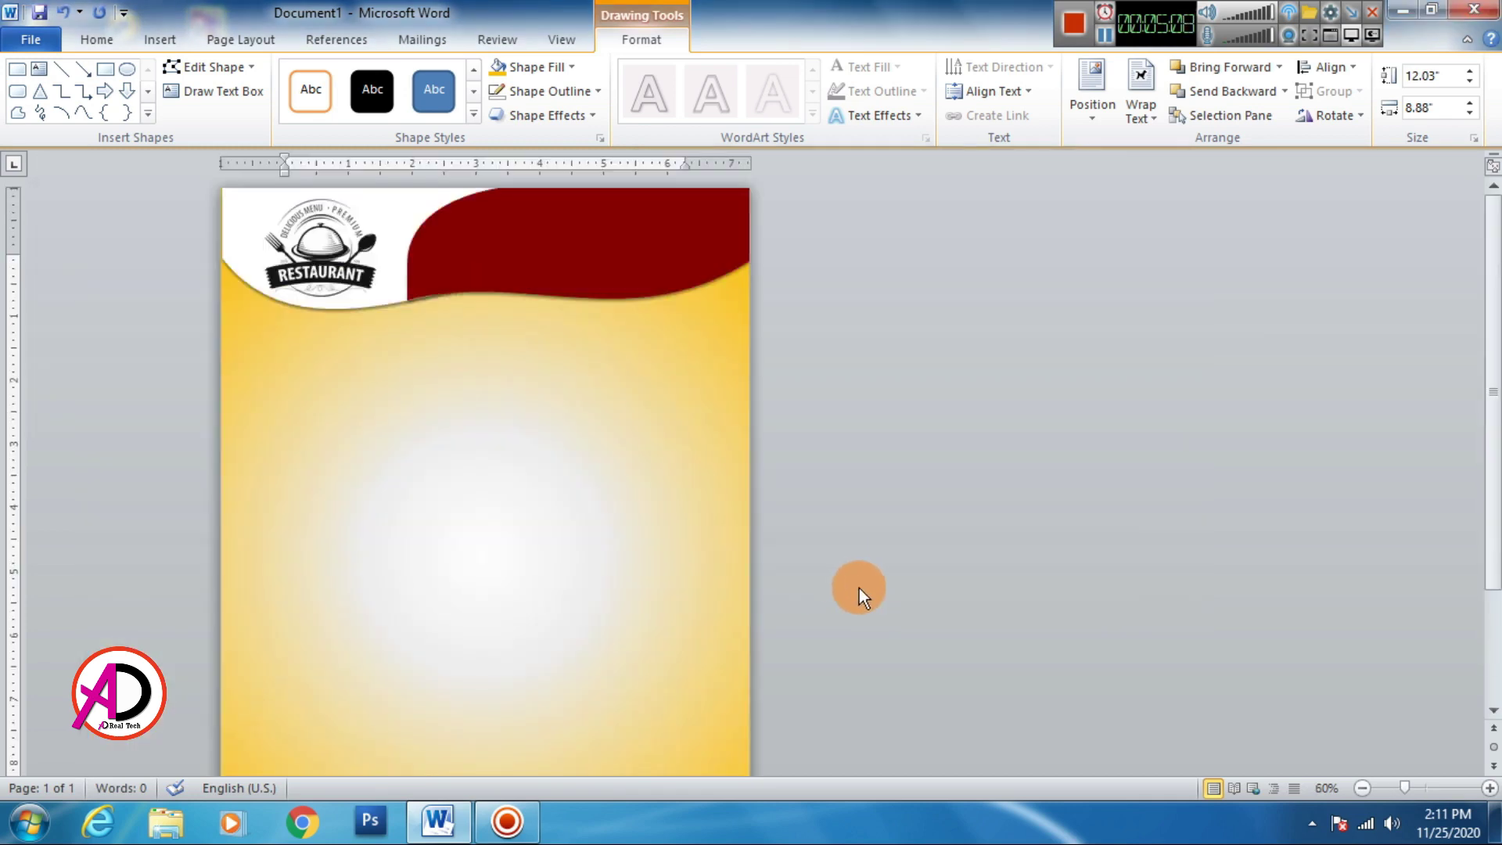
ctrl+scroll(858, 588, down, 5)
ctrl+scroll(858, 588, up, 4)
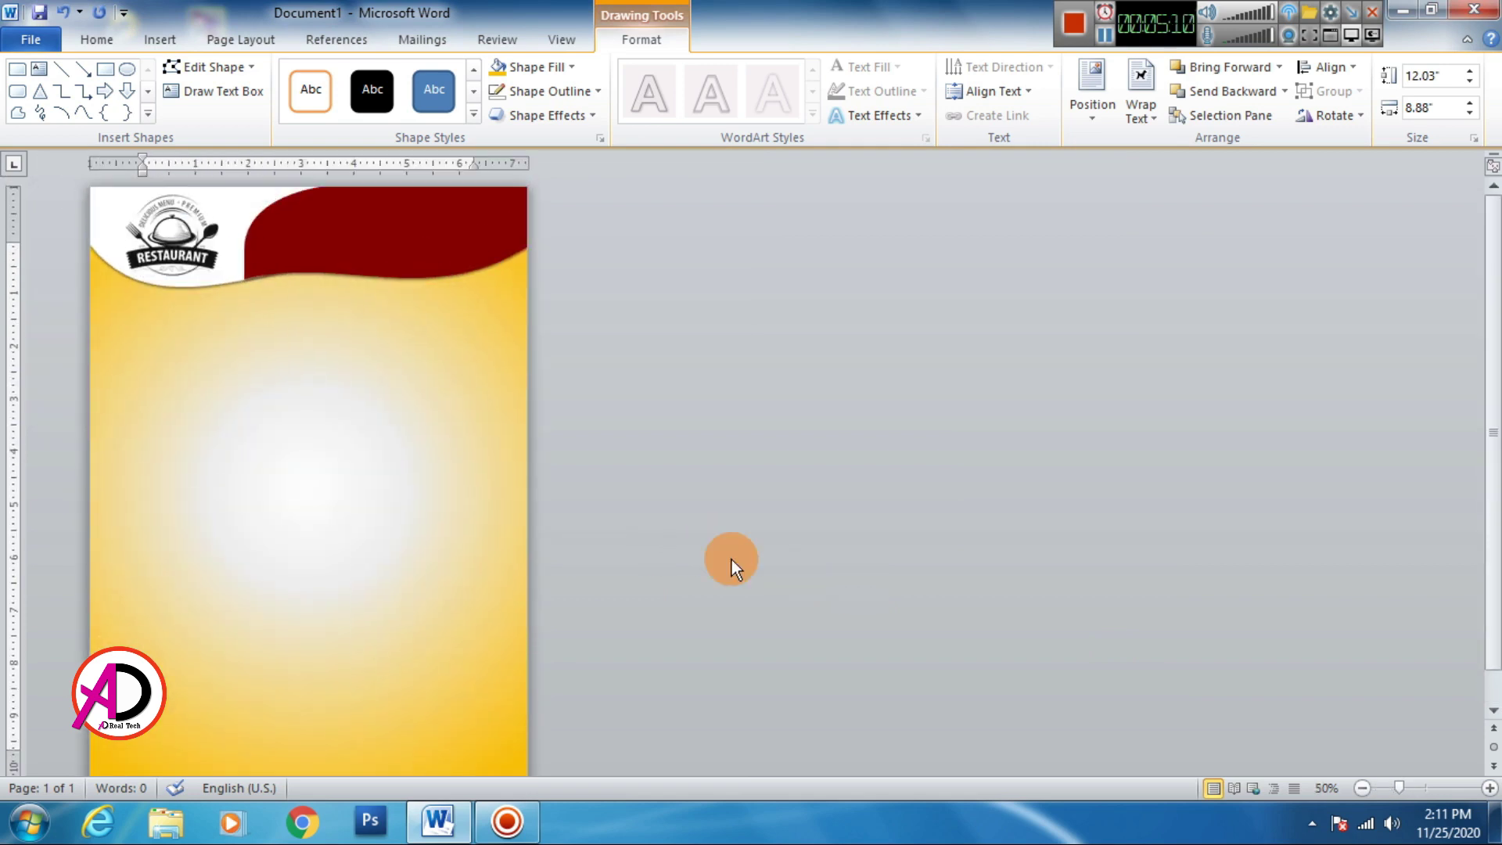
click(435, 513)
ctrl+scroll(487, 533, up, 2)
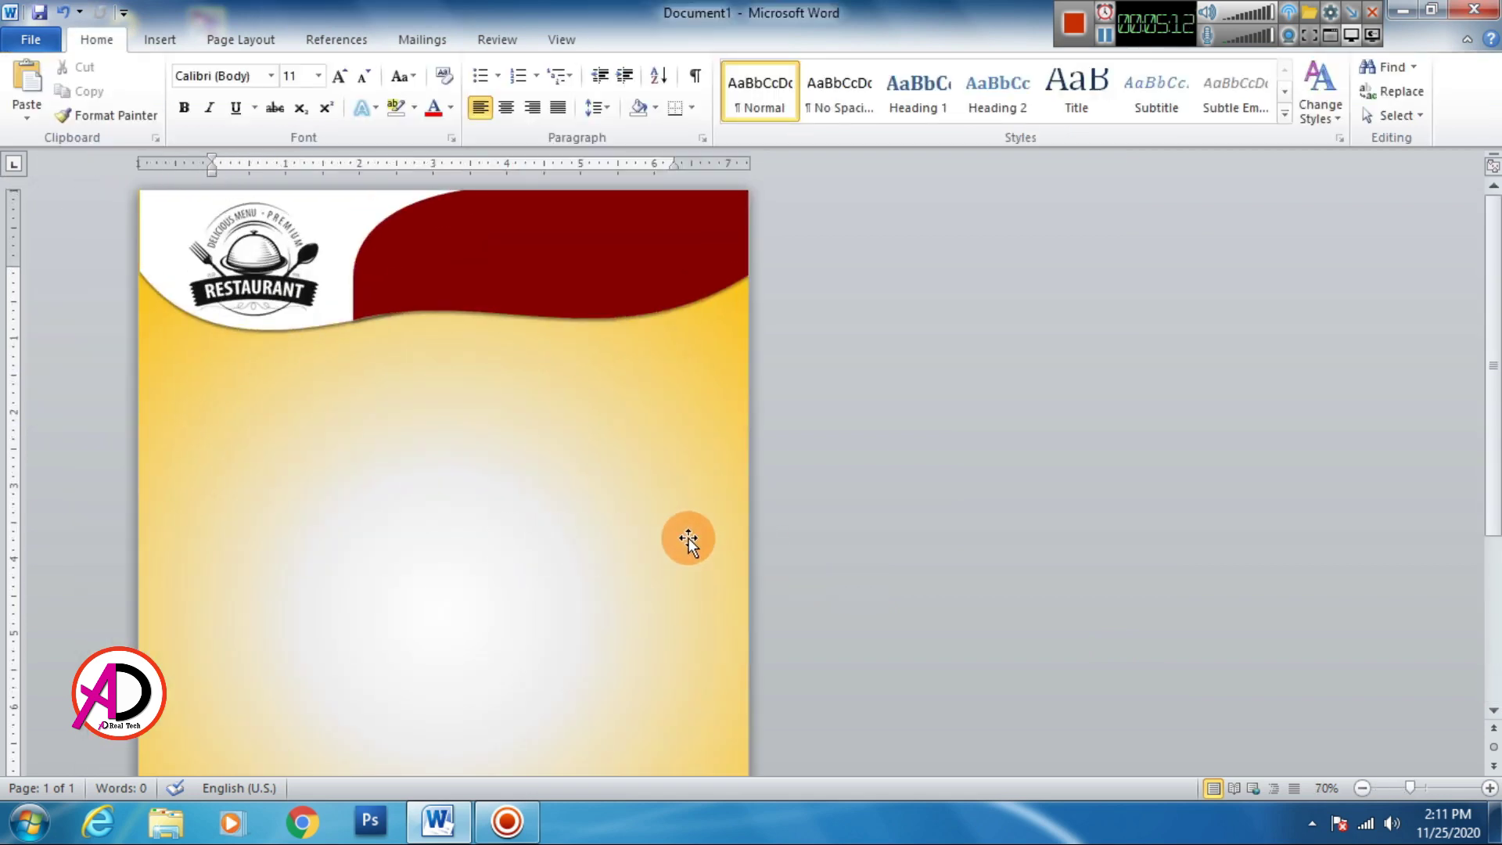
scroll(688, 538, down, 3)
scroll(690, 538, up, 3)
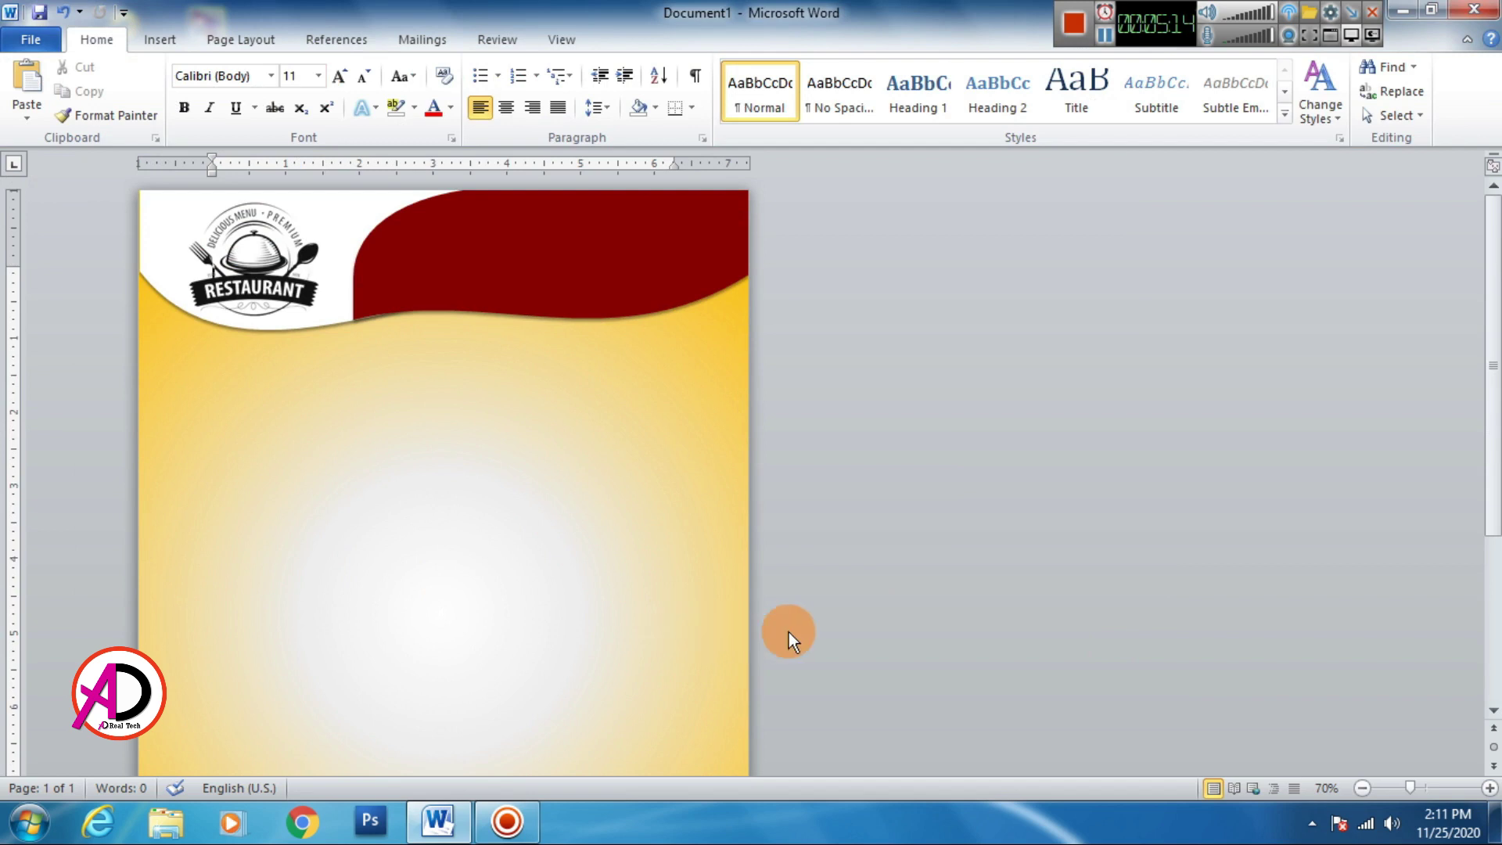
ctrl+scroll(667, 588, up, 1)
ctrl+scroll(667, 588, up, 1)
ctrl+scroll(667, 588, down, 3)
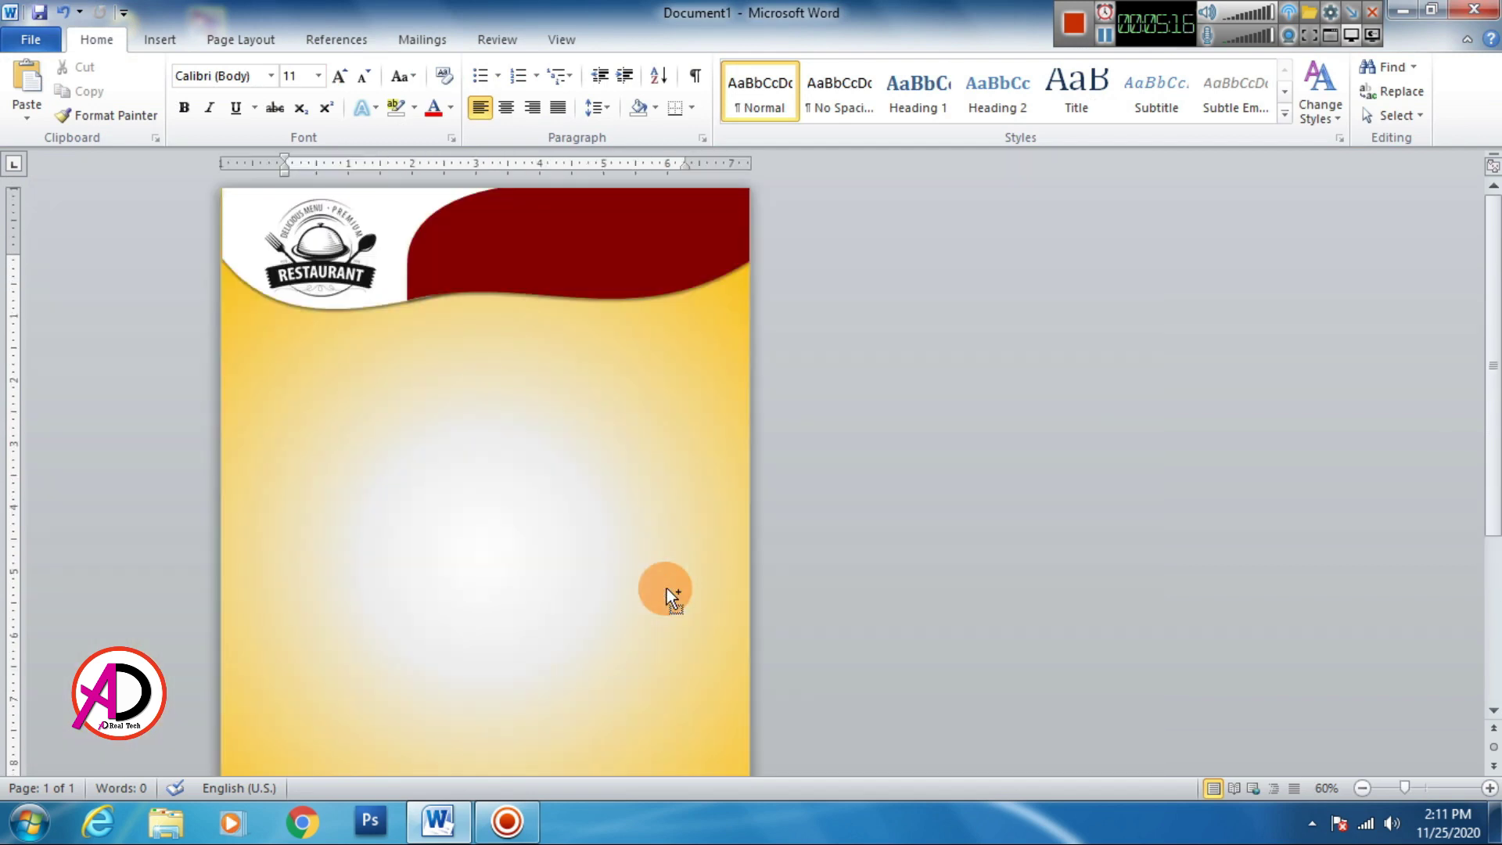
ctrl+scroll(666, 593, up, 2)
ctrl+scroll(665, 592, up, 1)
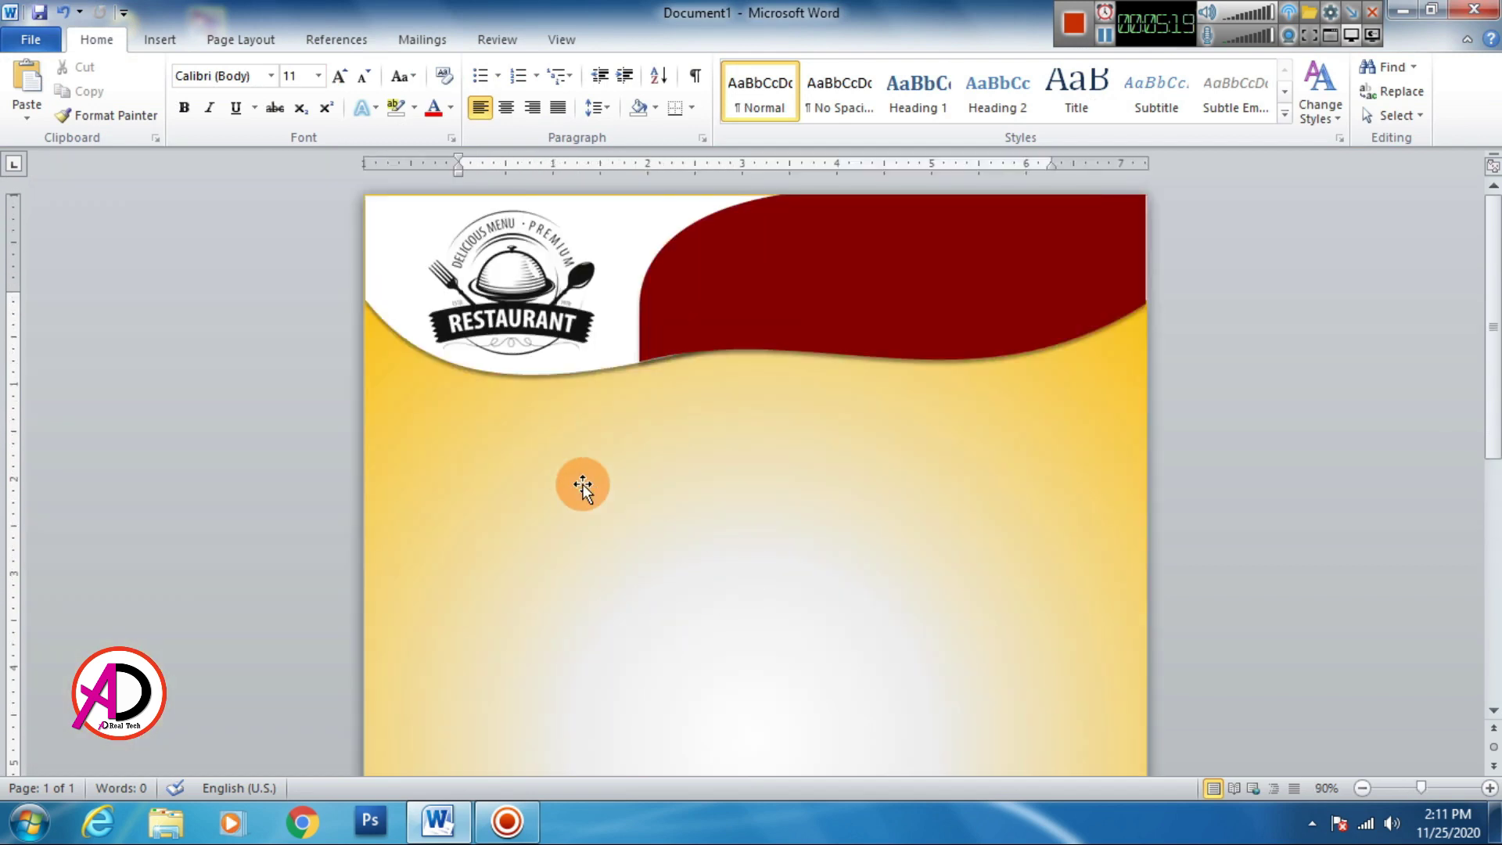
Draw a rectangle below the header, round its top corners and shorten it.
click(160, 39)
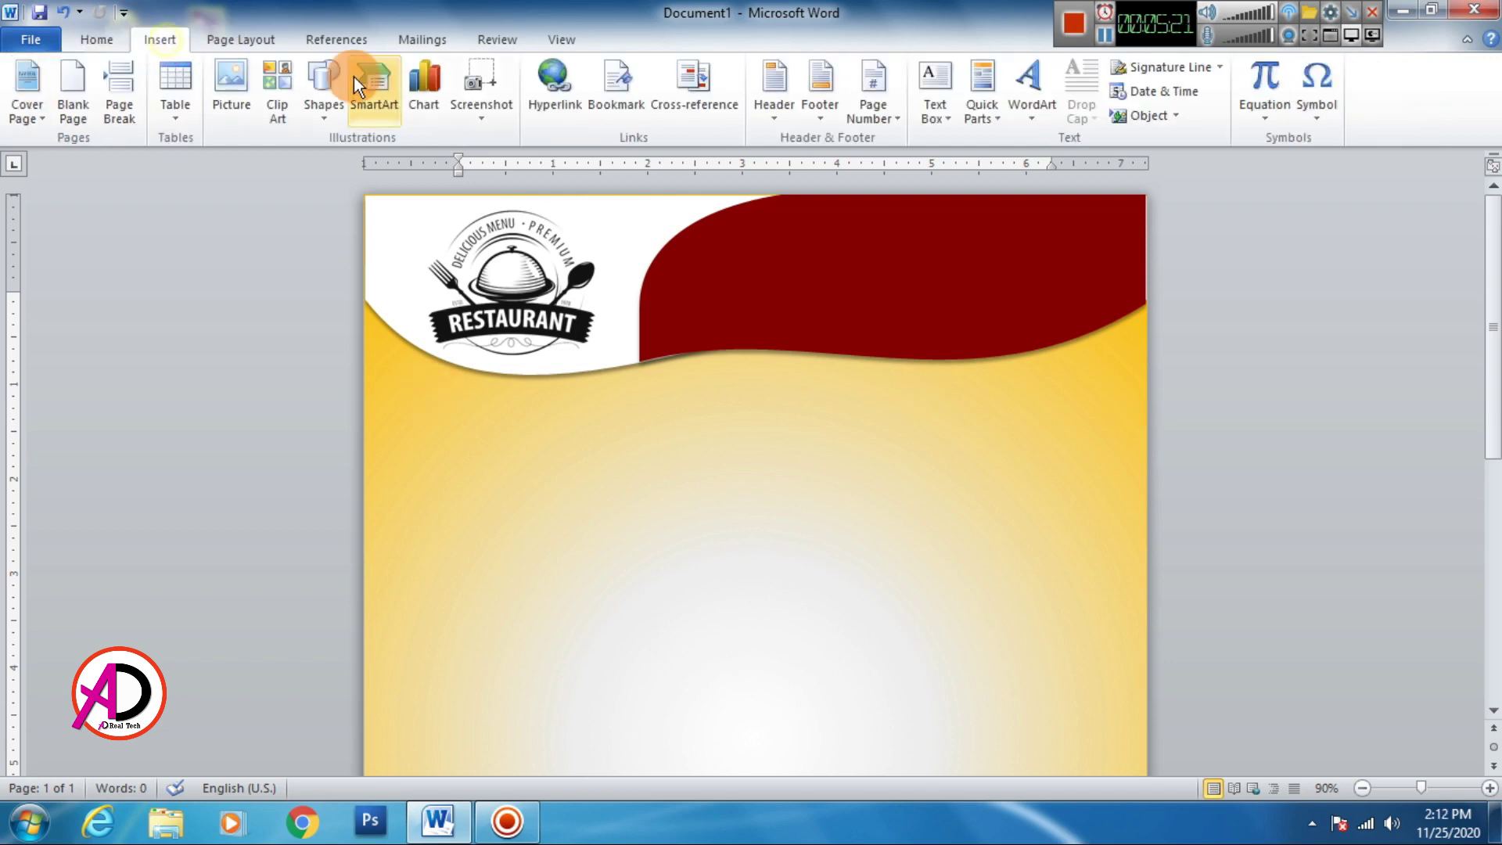
click(331, 92)
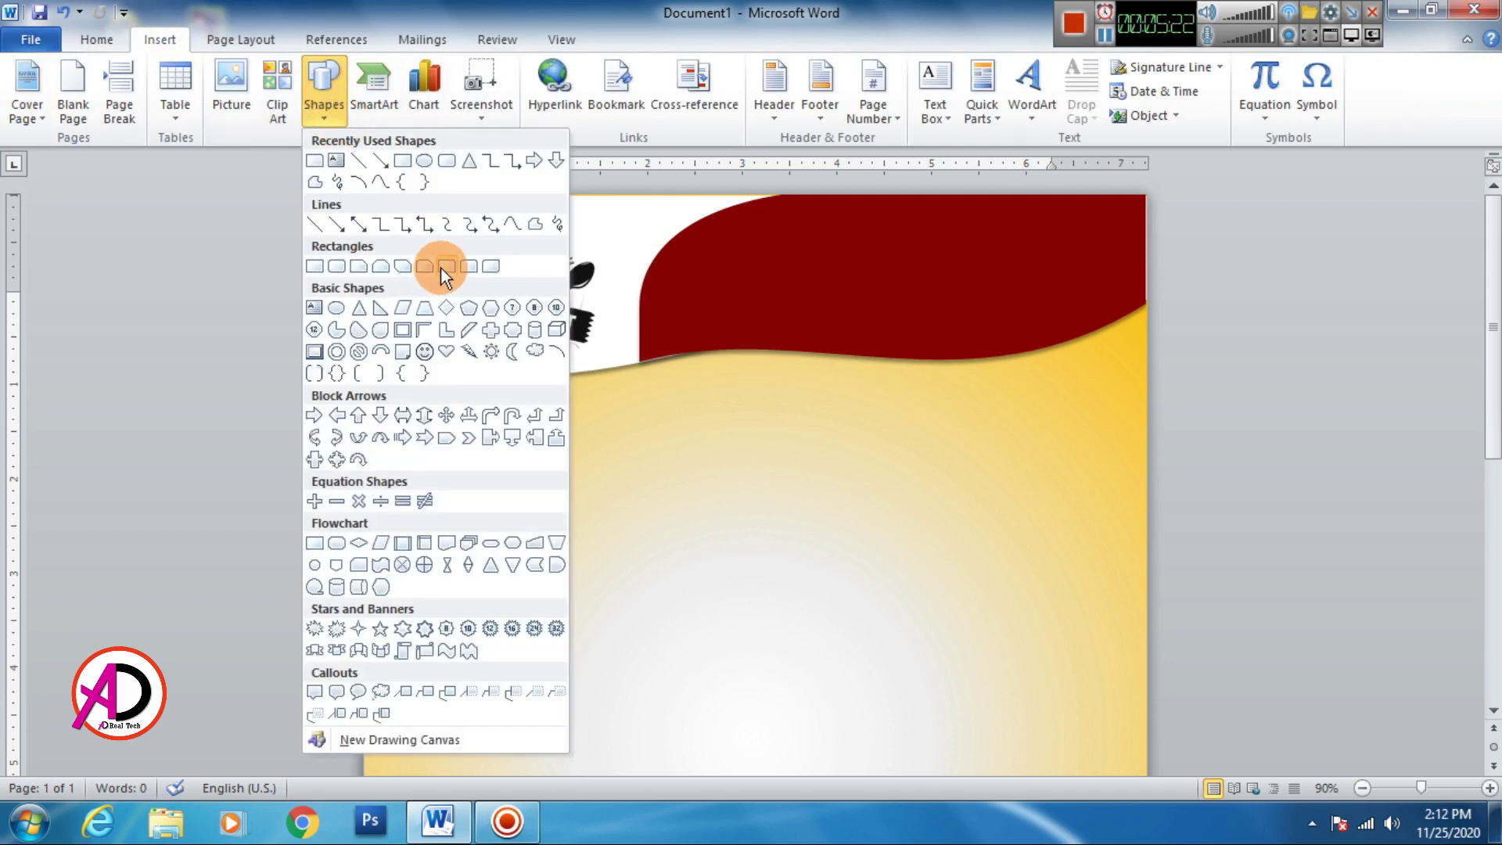
click(462, 269)
drag(595, 429, 960, 514)
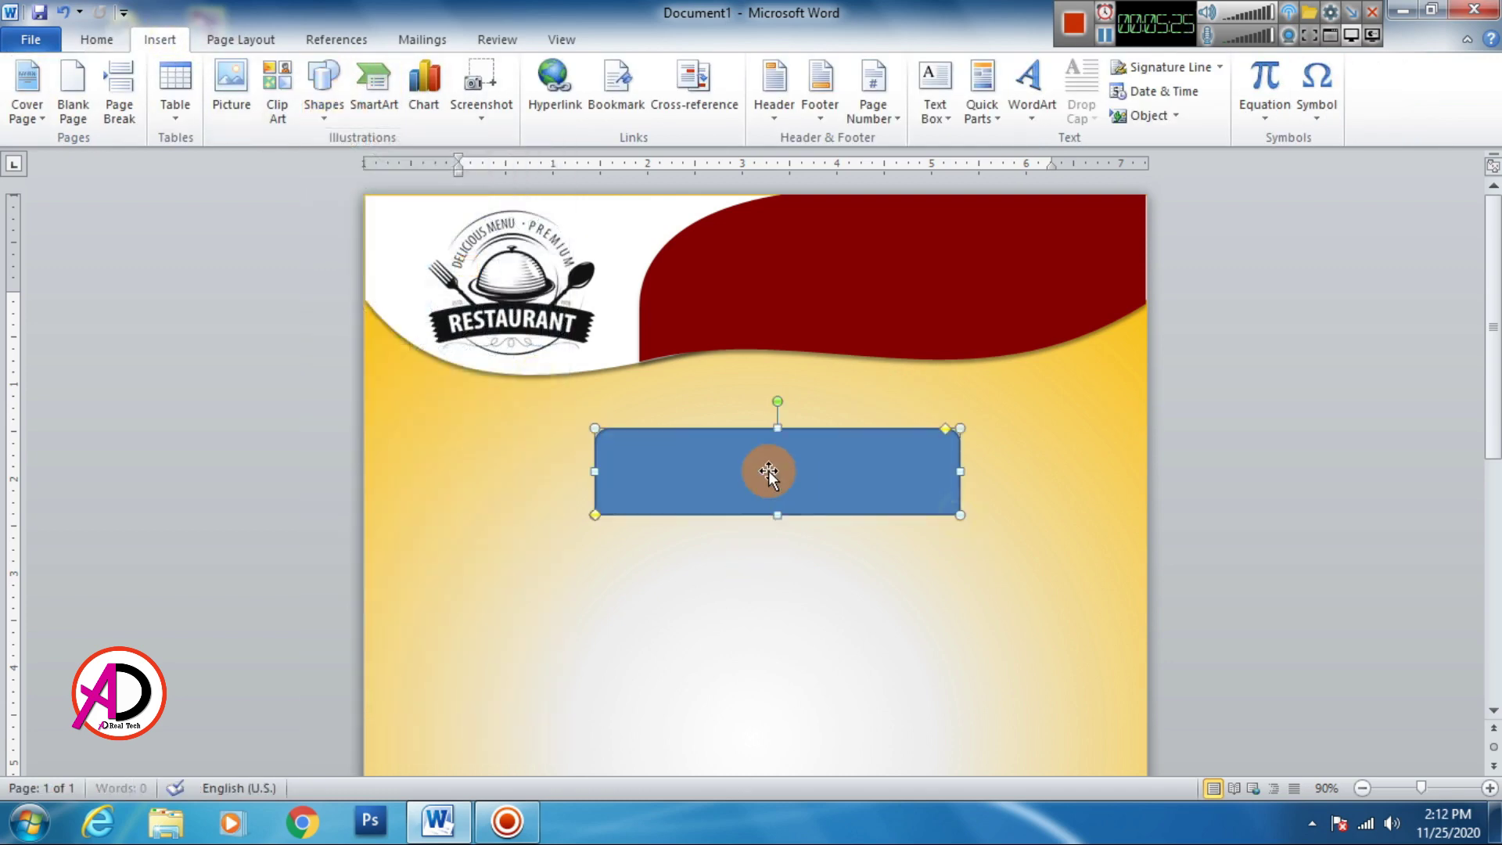
drag(945, 429, 705, 428)
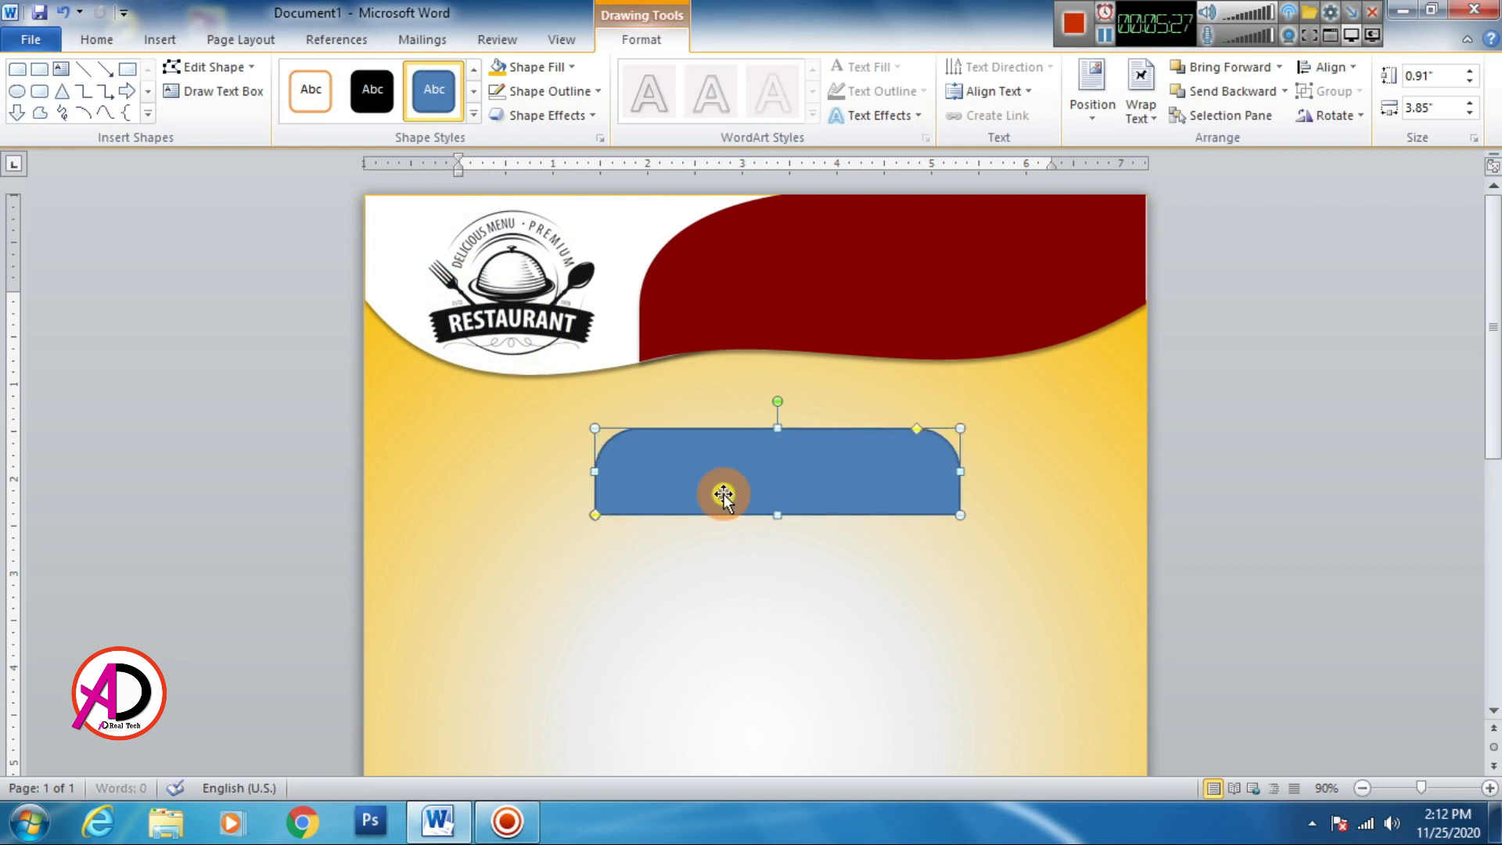
drag(777, 515, 775, 416)
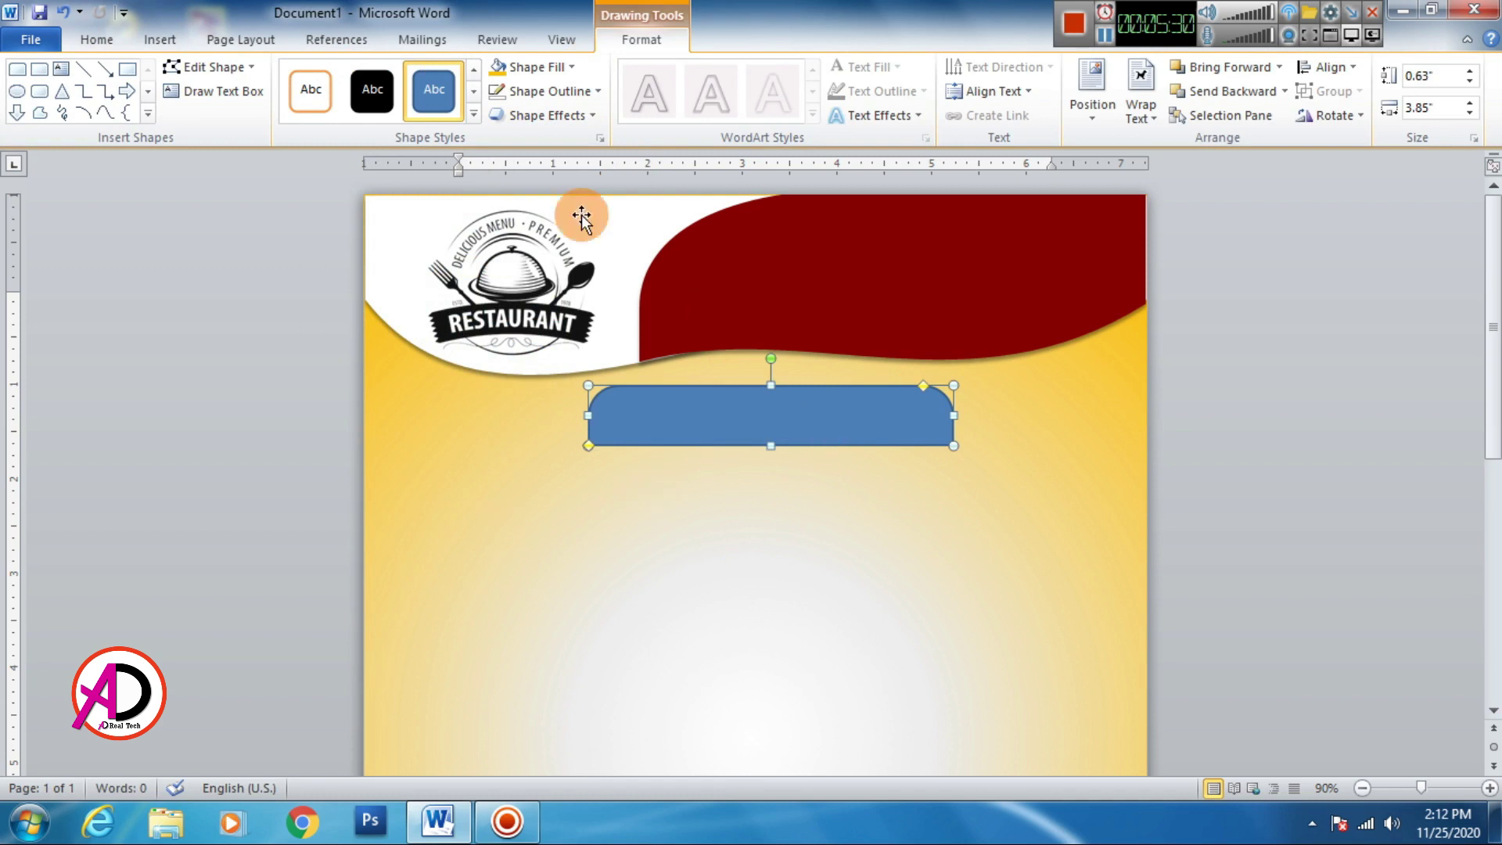
Fill the tab dark red with no outline.
click(535, 67)
click(514, 228)
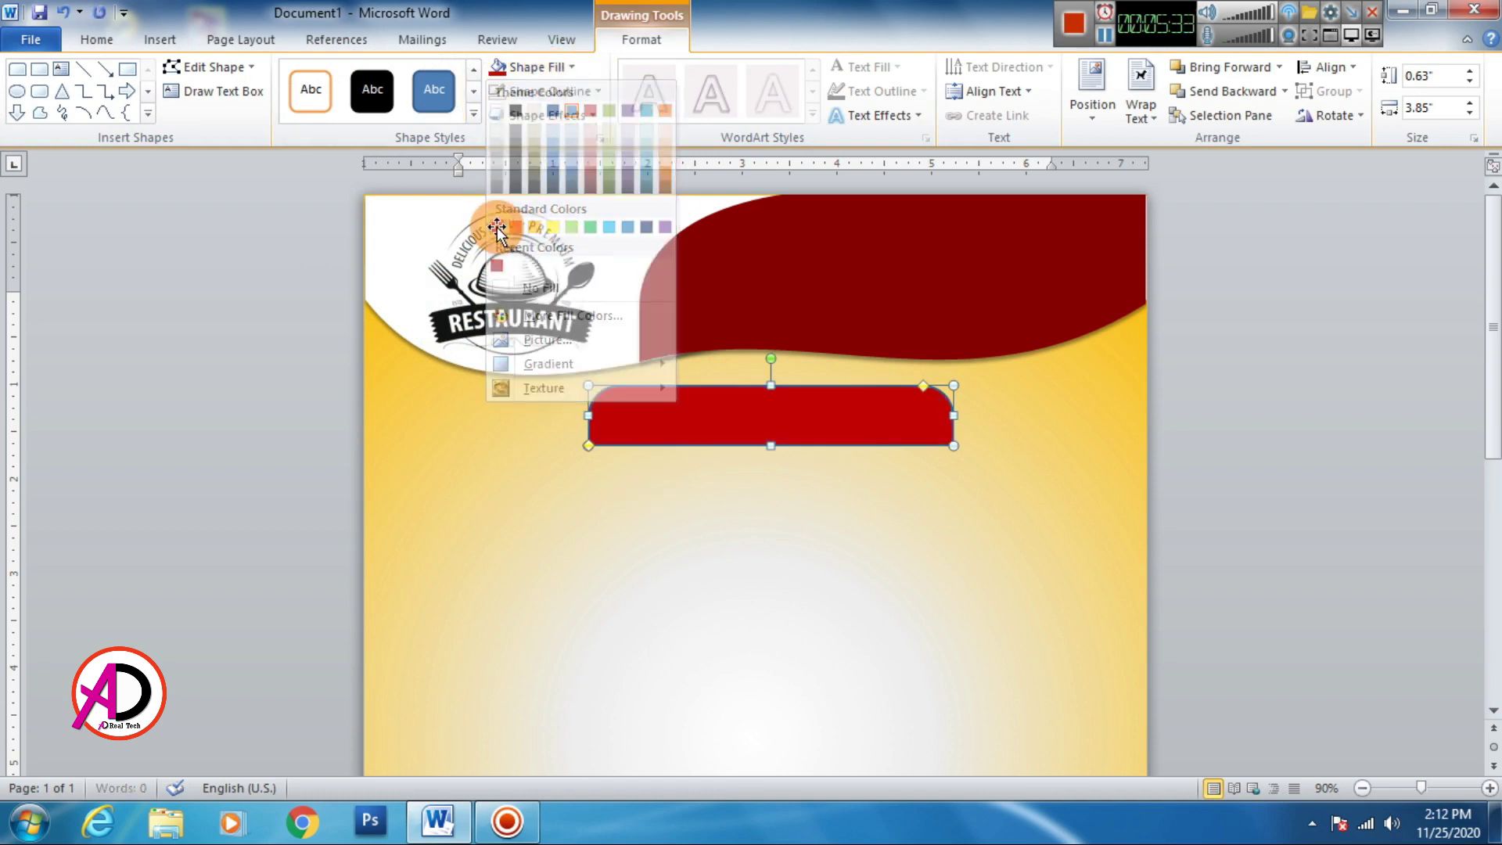
click(546, 92)
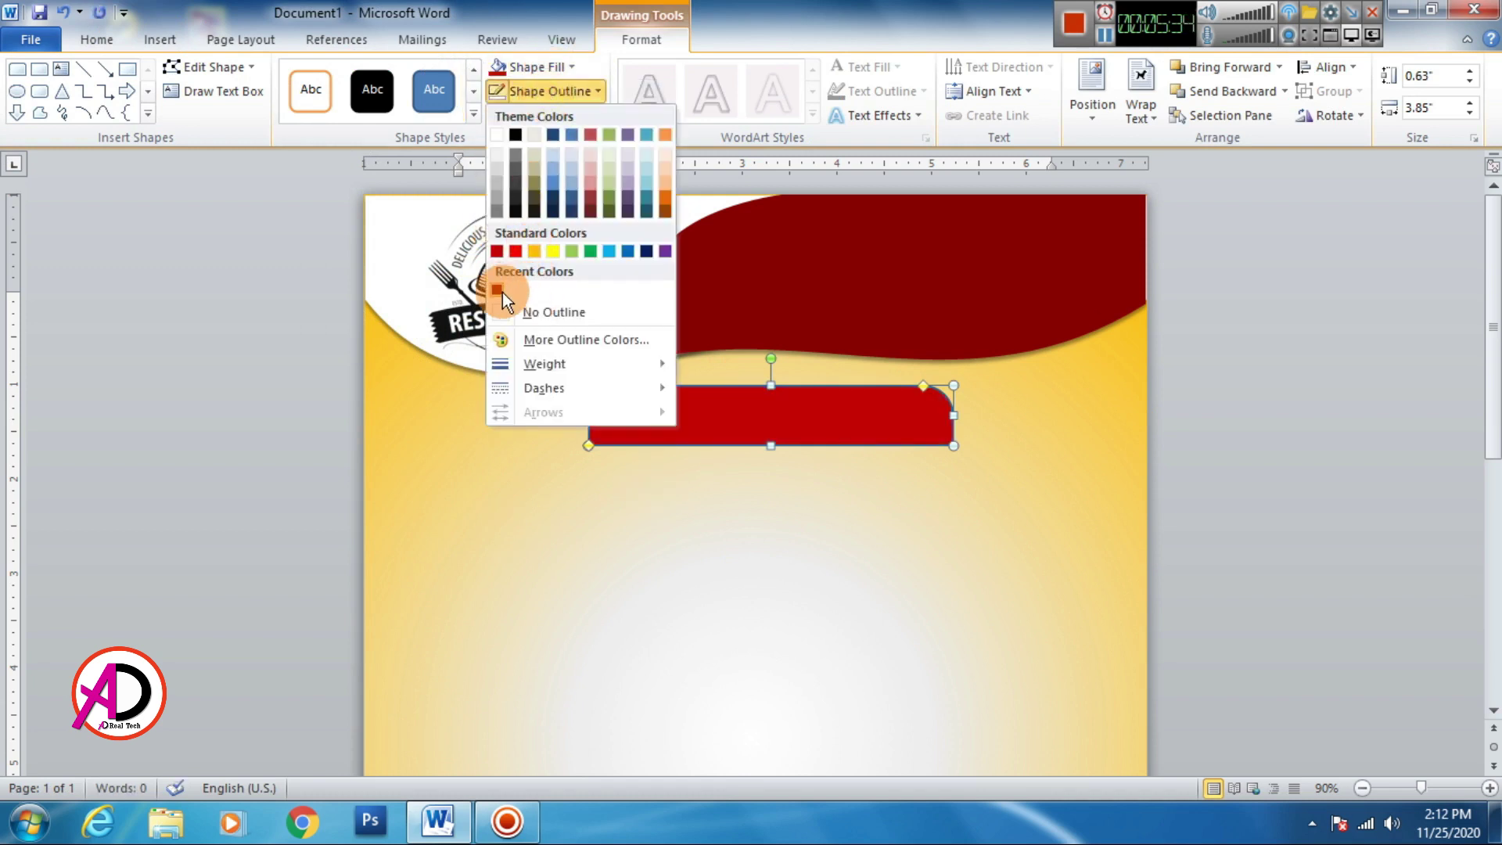
click(535, 67)
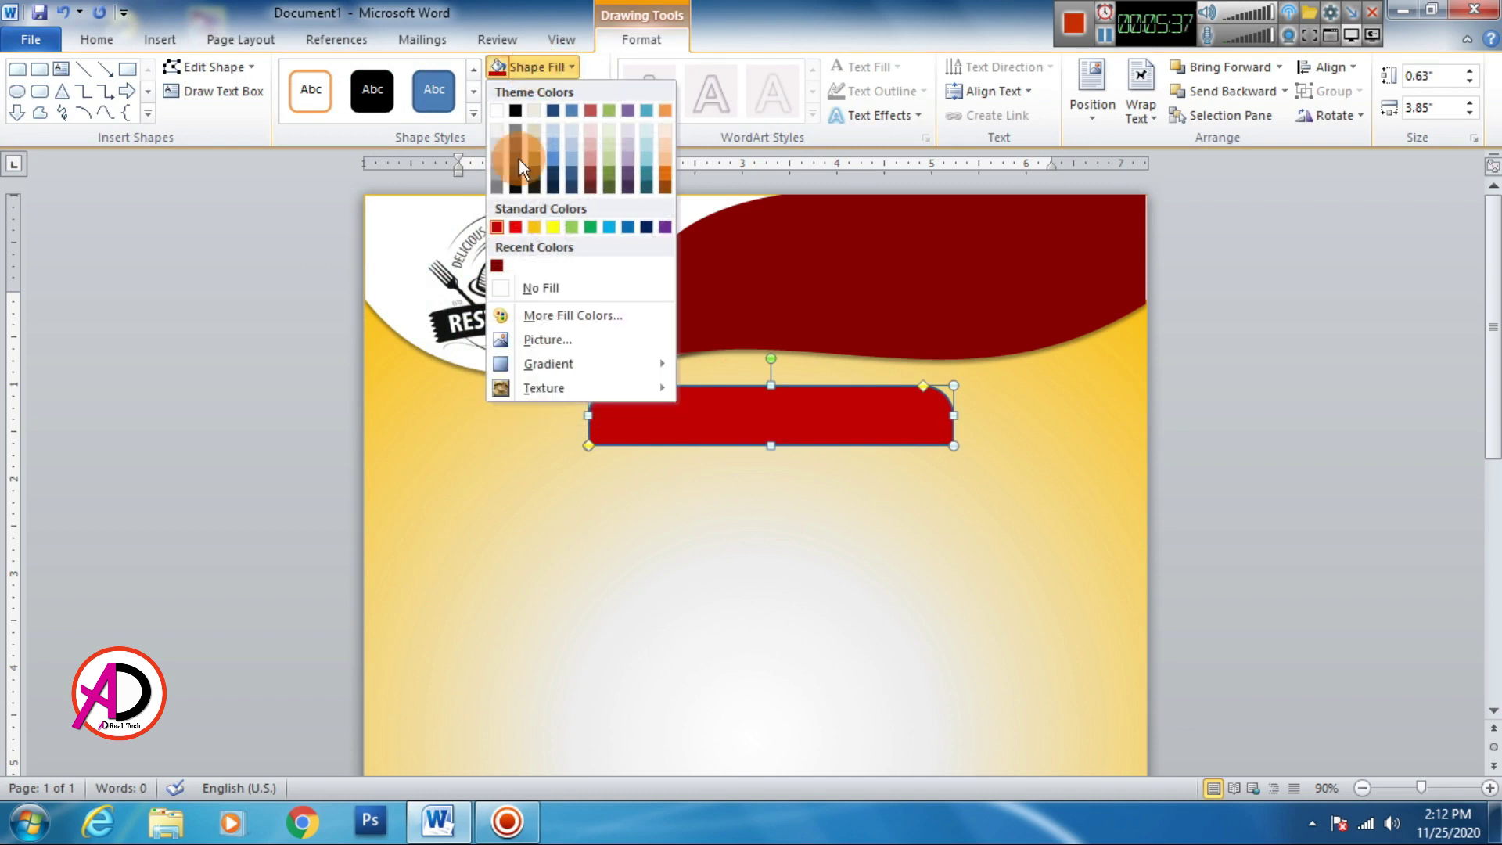
click(496, 266)
click(546, 93)
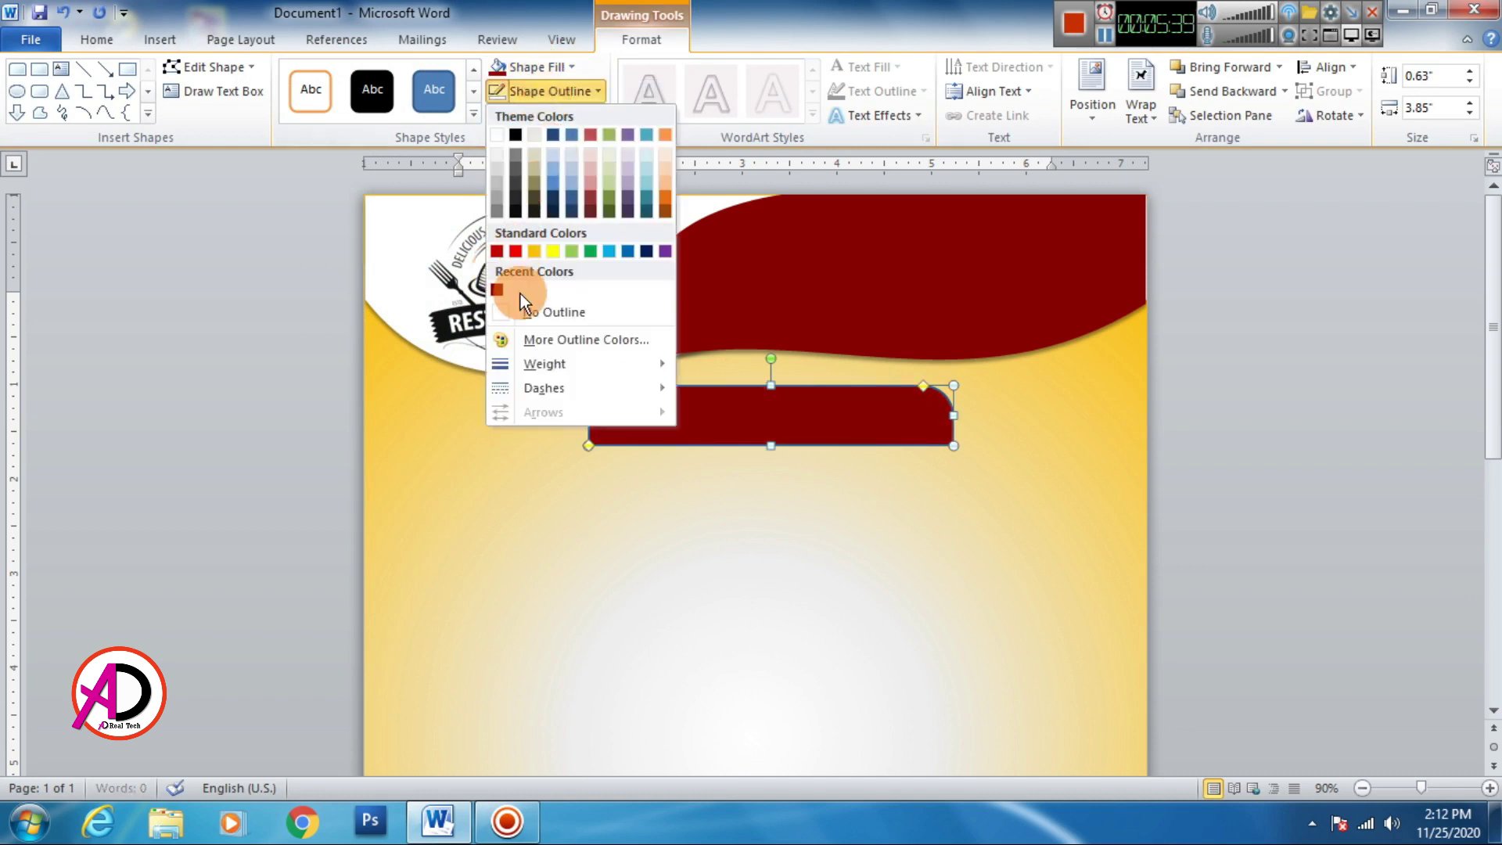
click(529, 313)
click(1291, 446)
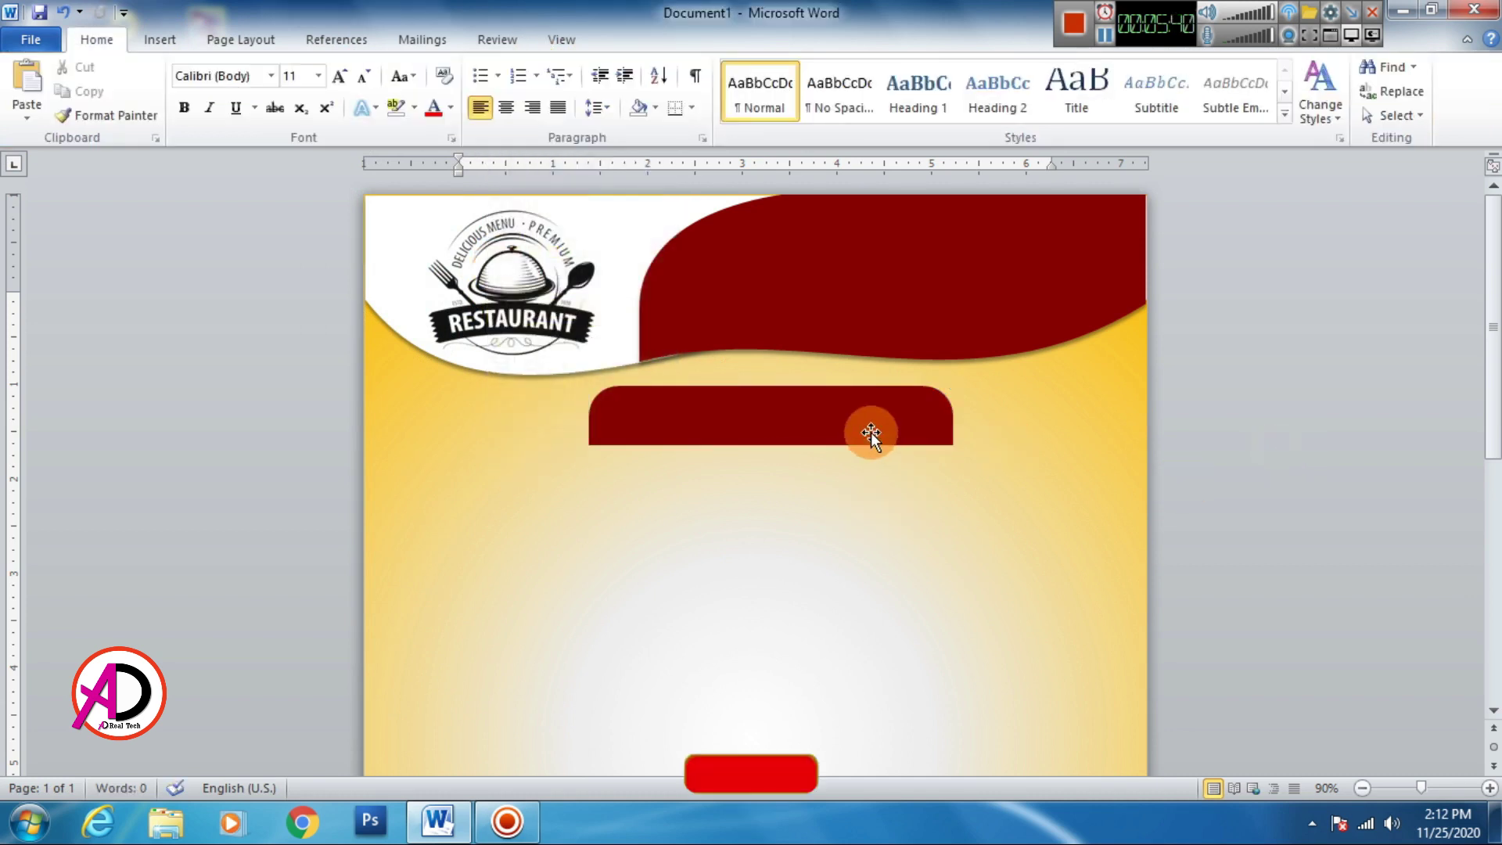
Give the tab an outer drop shadow and a 1 pt white outline.
click(870, 432)
double_click(871, 432)
click(565, 118)
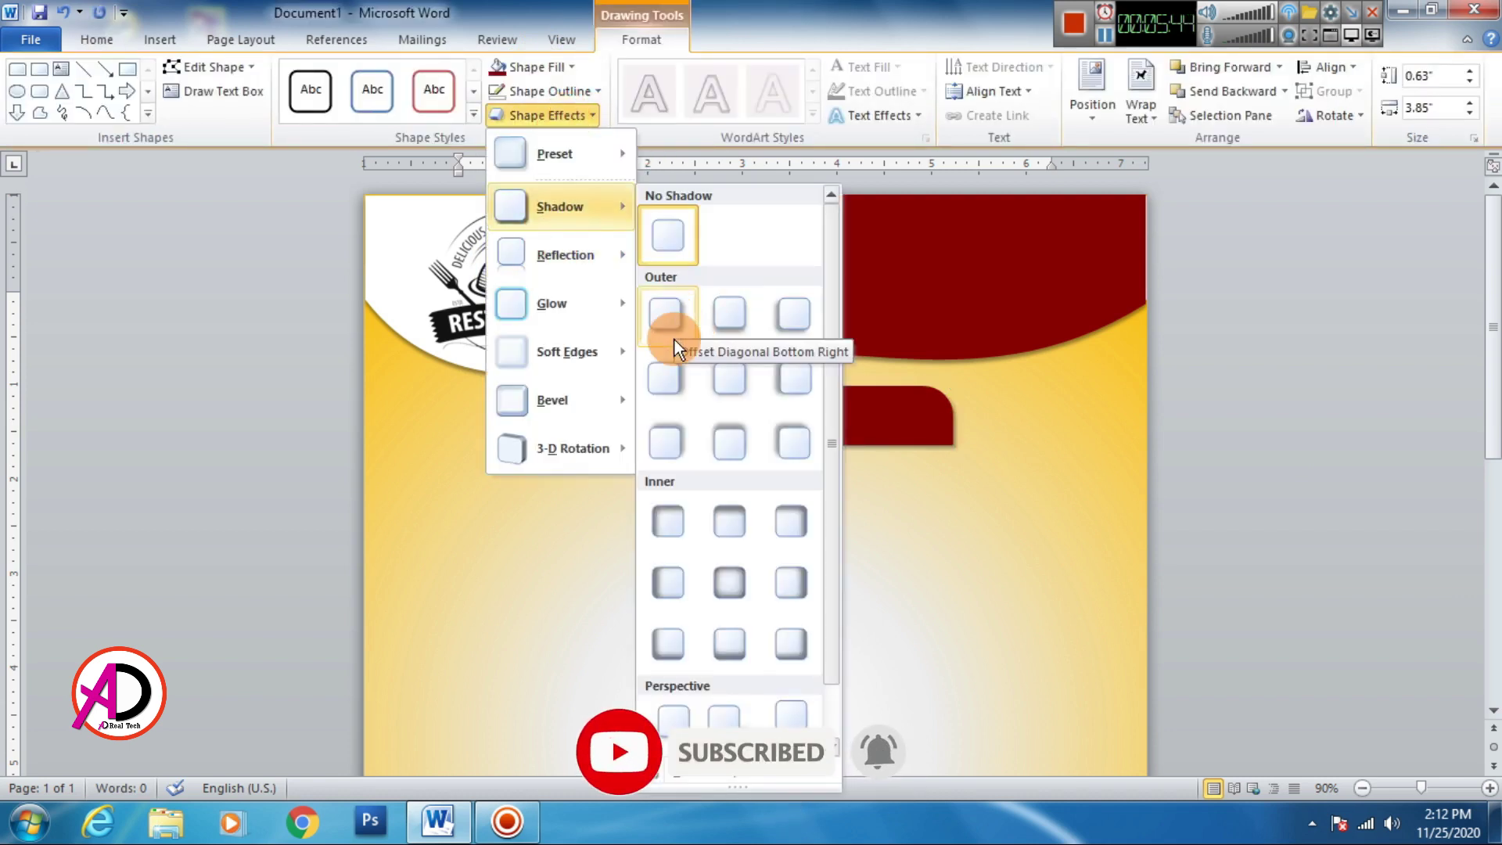
click(721, 326)
click(552, 91)
mouse_move(544, 364)
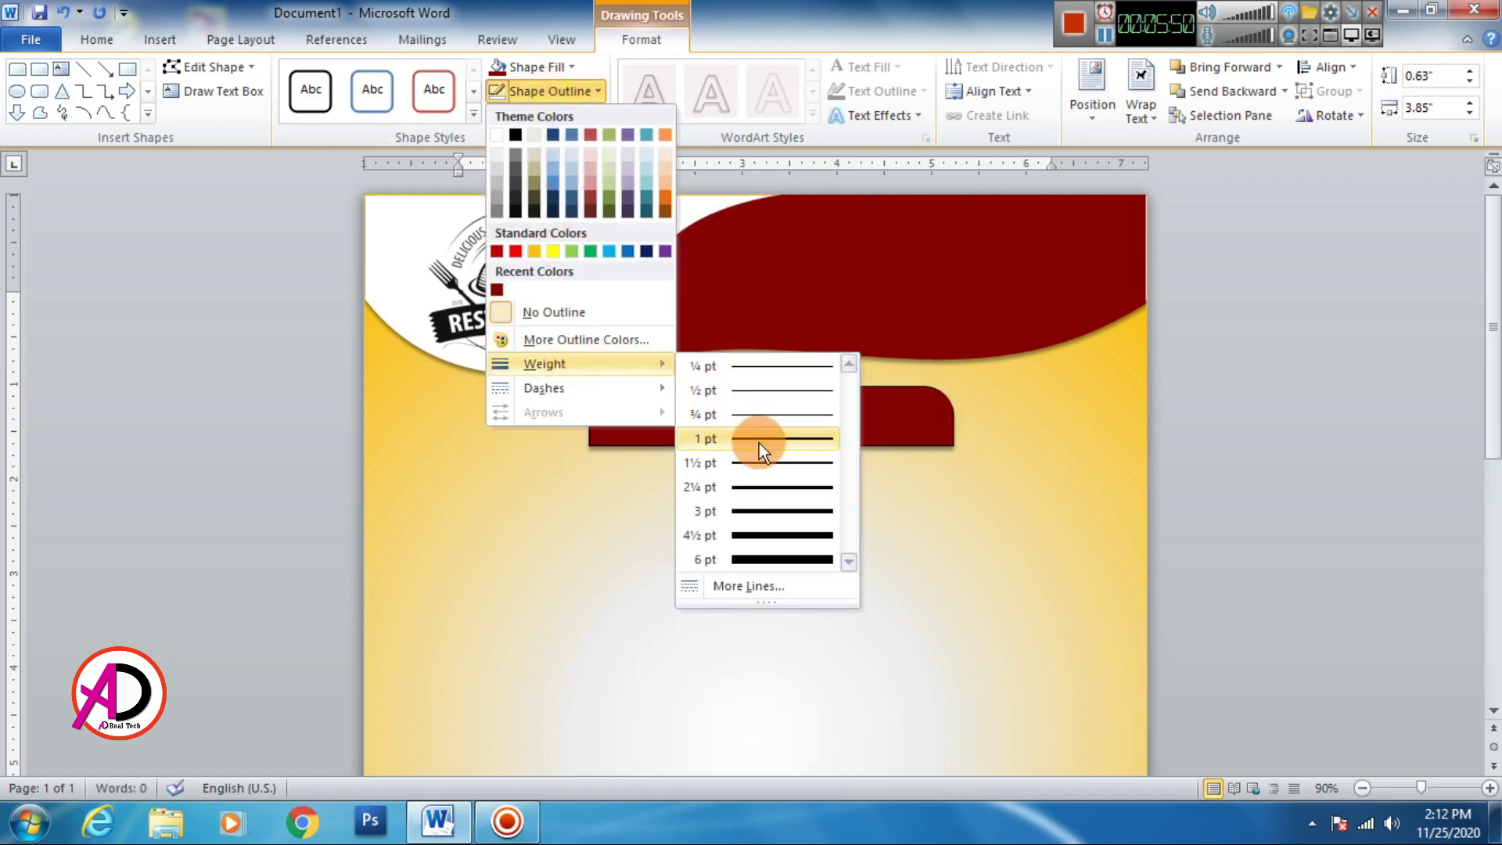
click(739, 436)
click(528, 94)
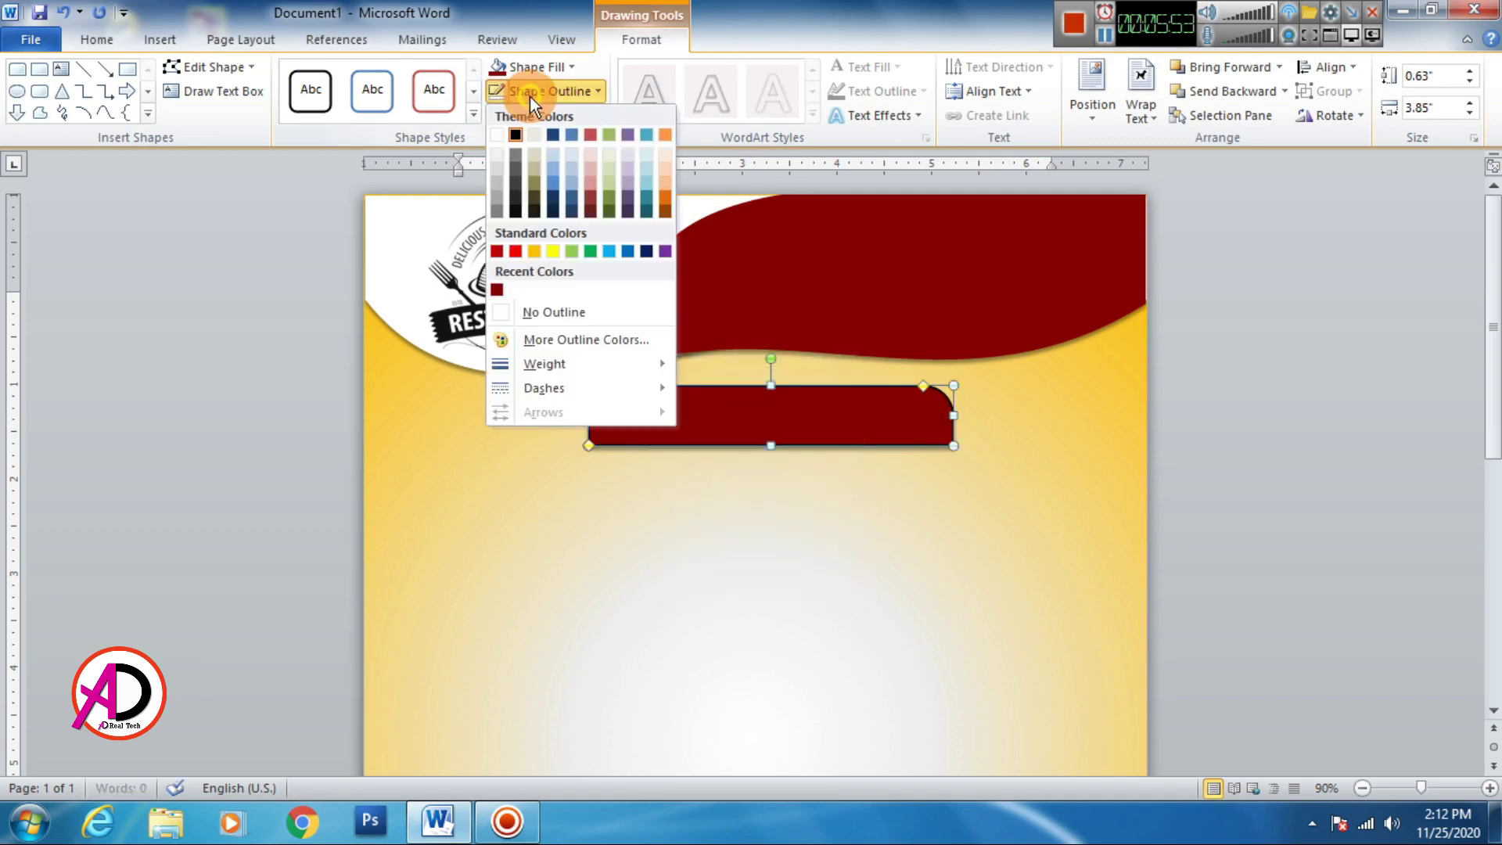
click(500, 141)
click(704, 461)
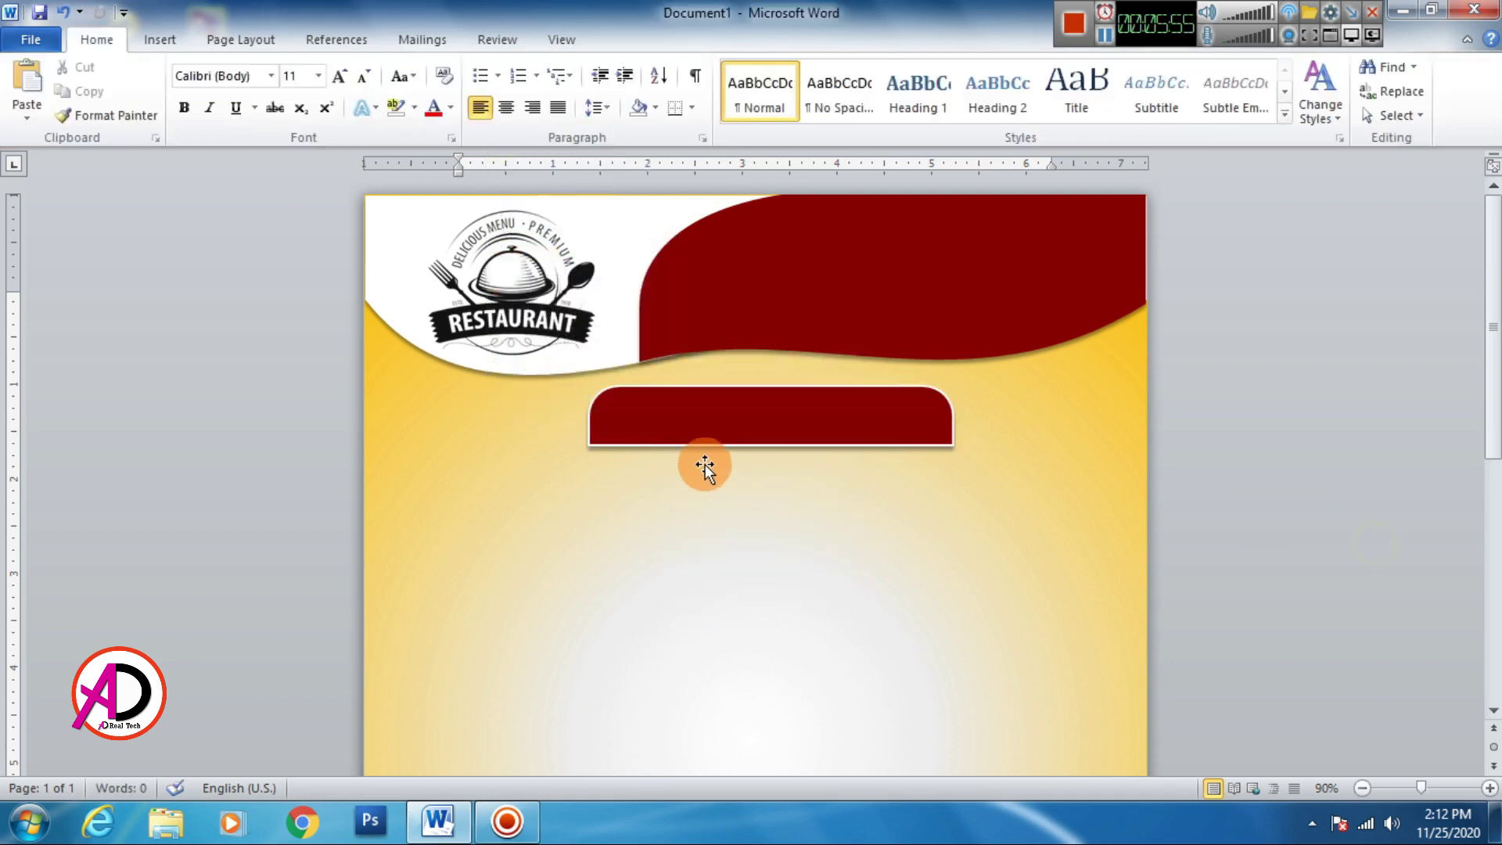
click(160, 41)
Insert a WordArt text box below the red tab with extra paragraph spacing removed.
click(1031, 86)
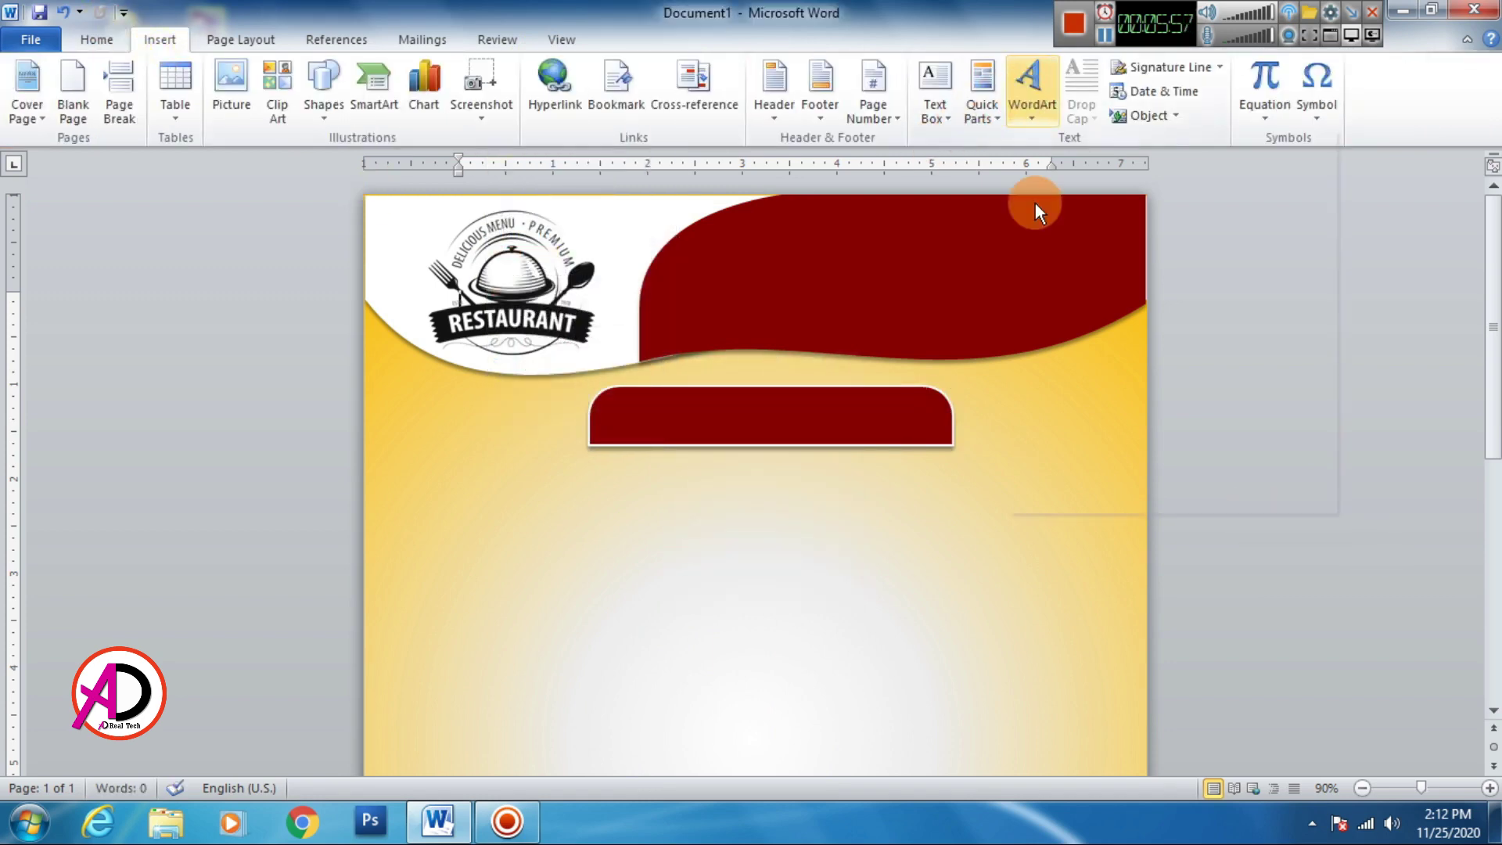
click(1036, 168)
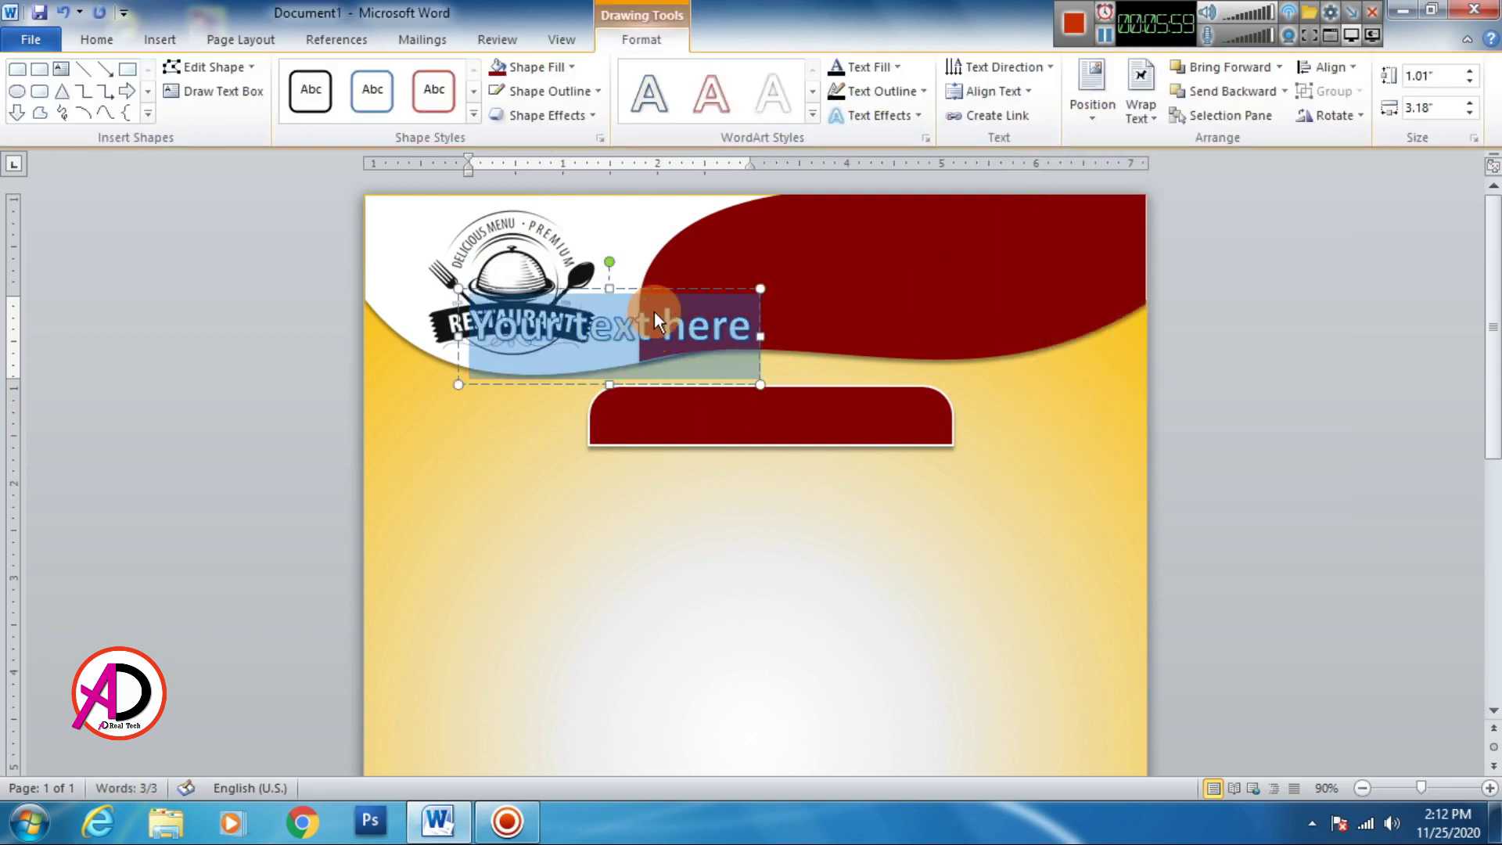
drag(645, 289, 660, 438)
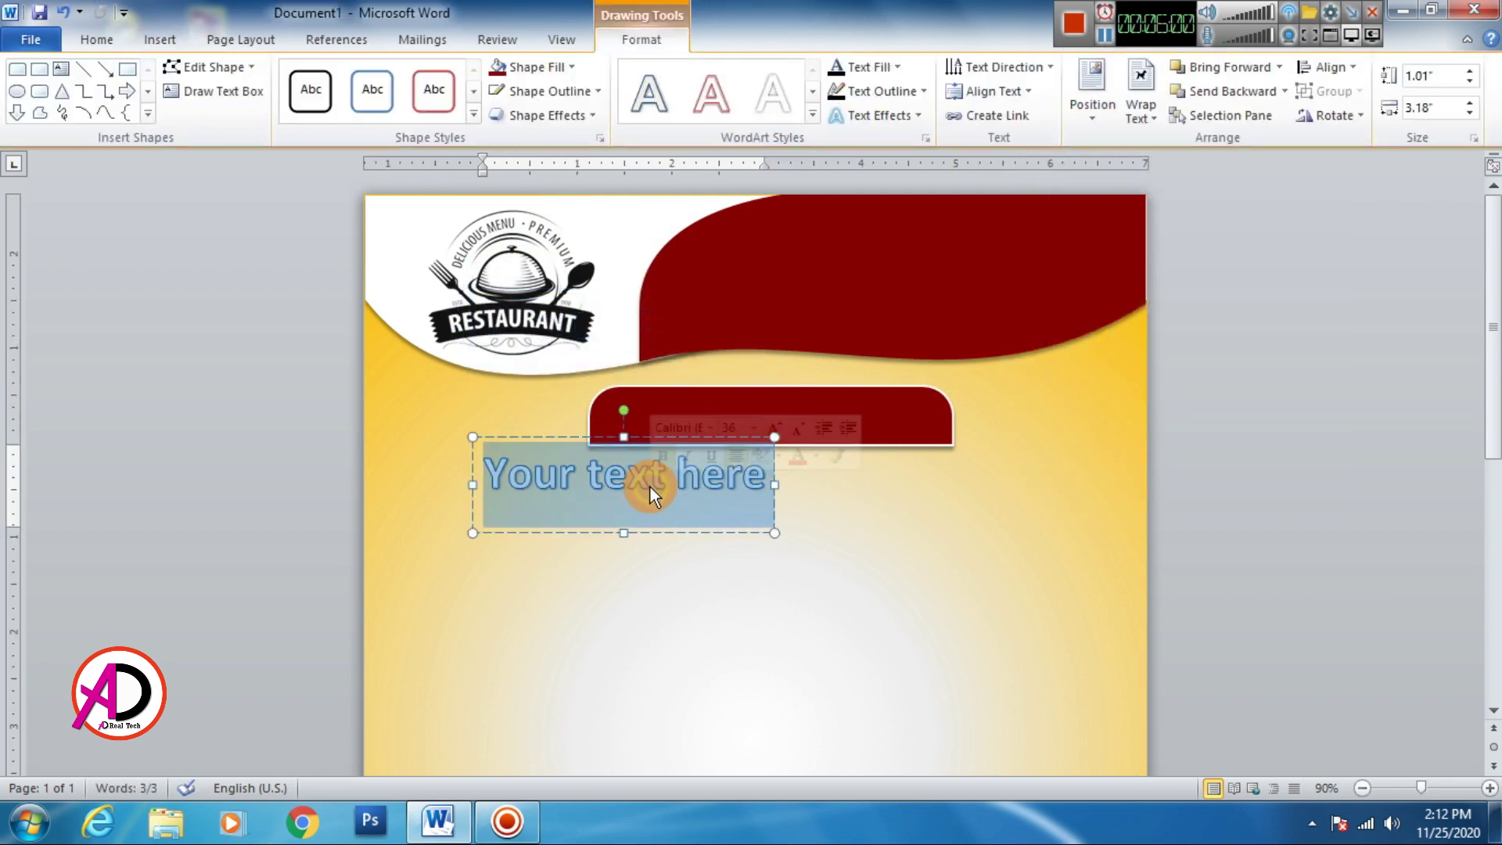
click(96, 40)
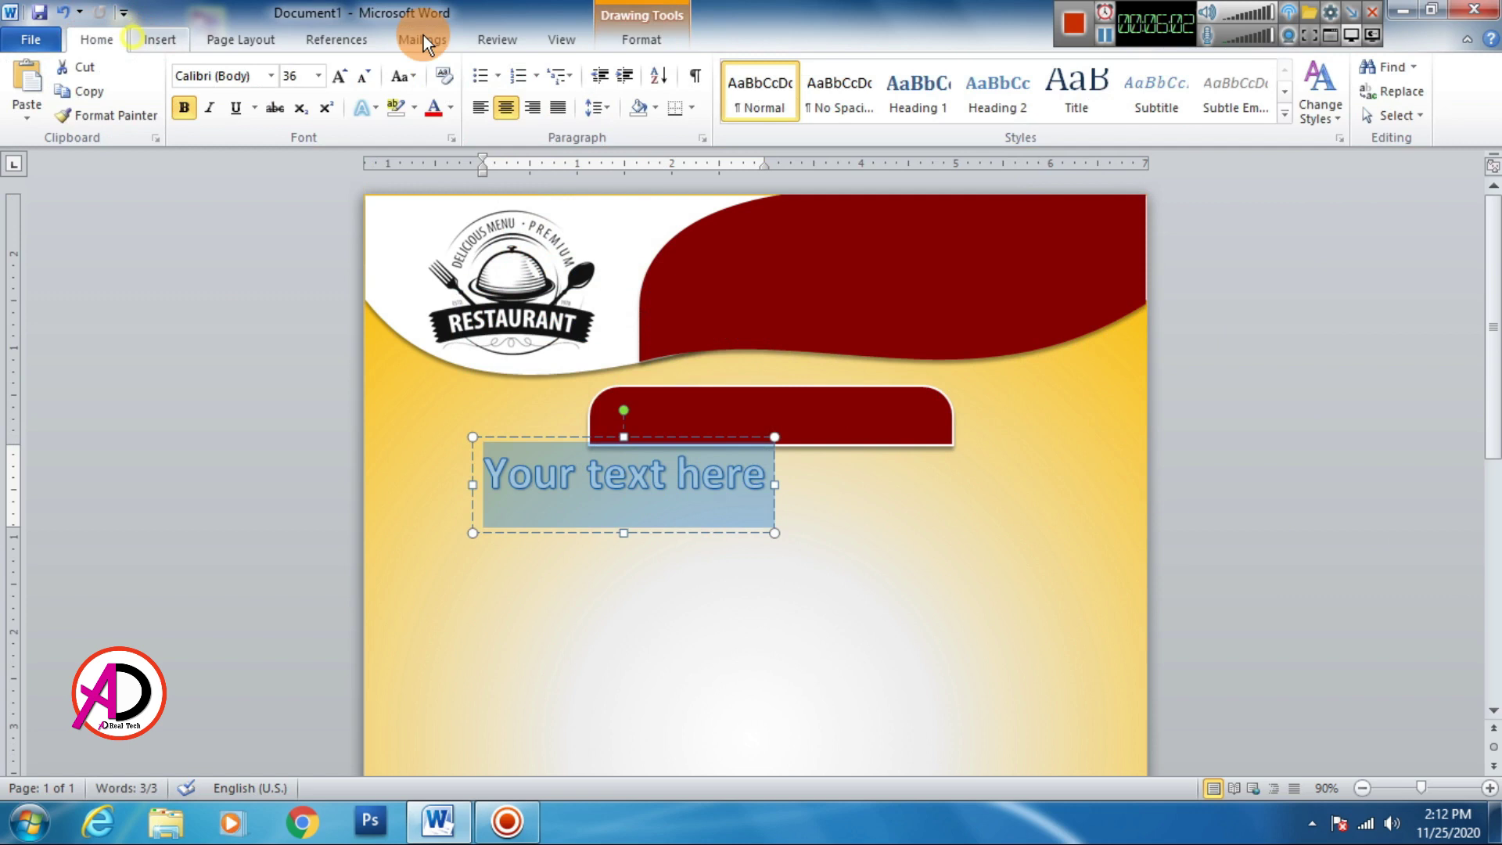
click(597, 107)
click(622, 135)
click(597, 107)
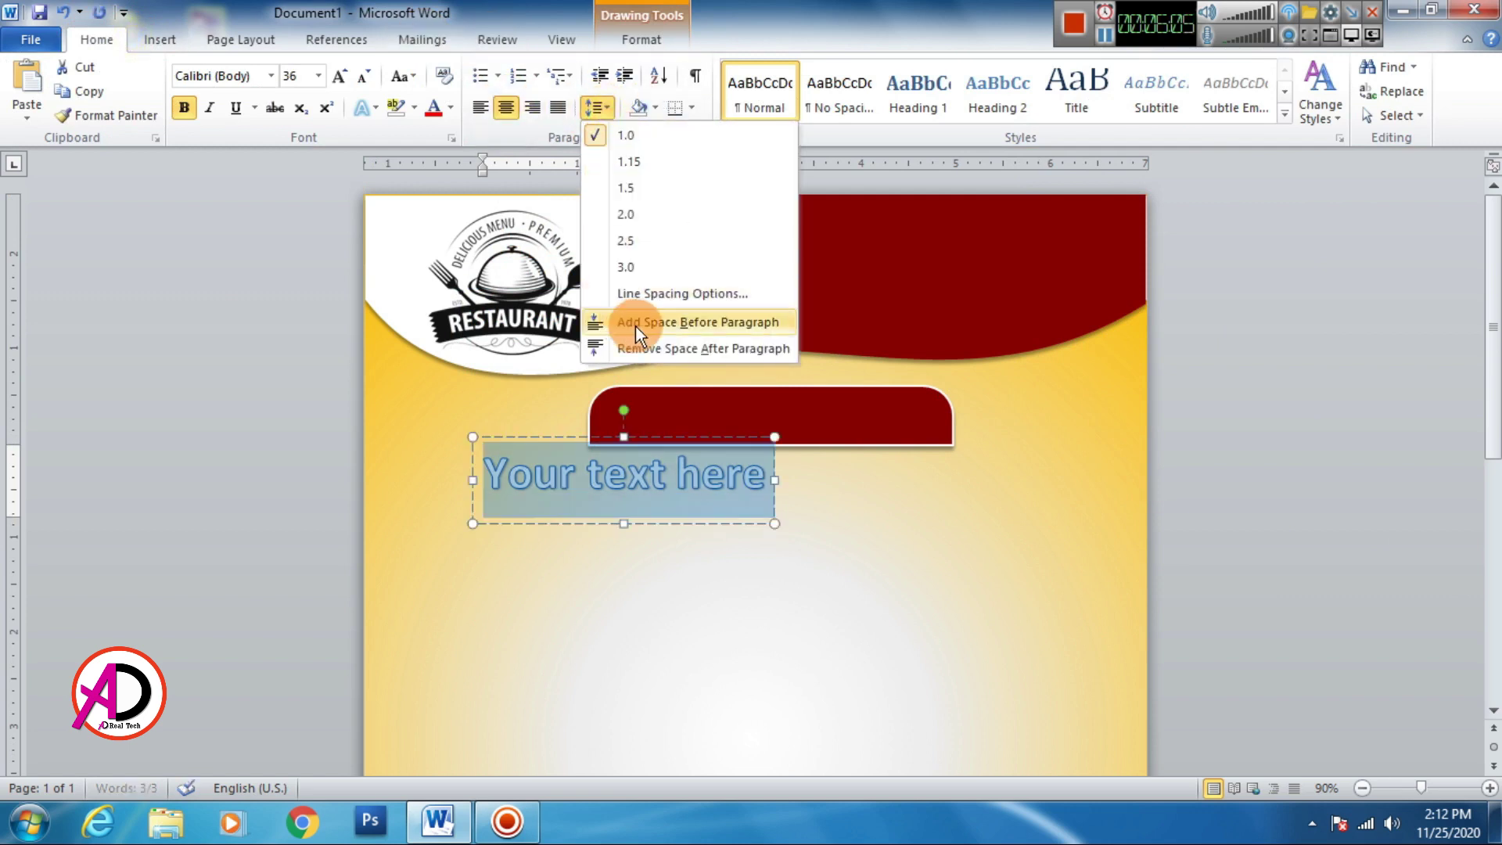
click(642, 347)
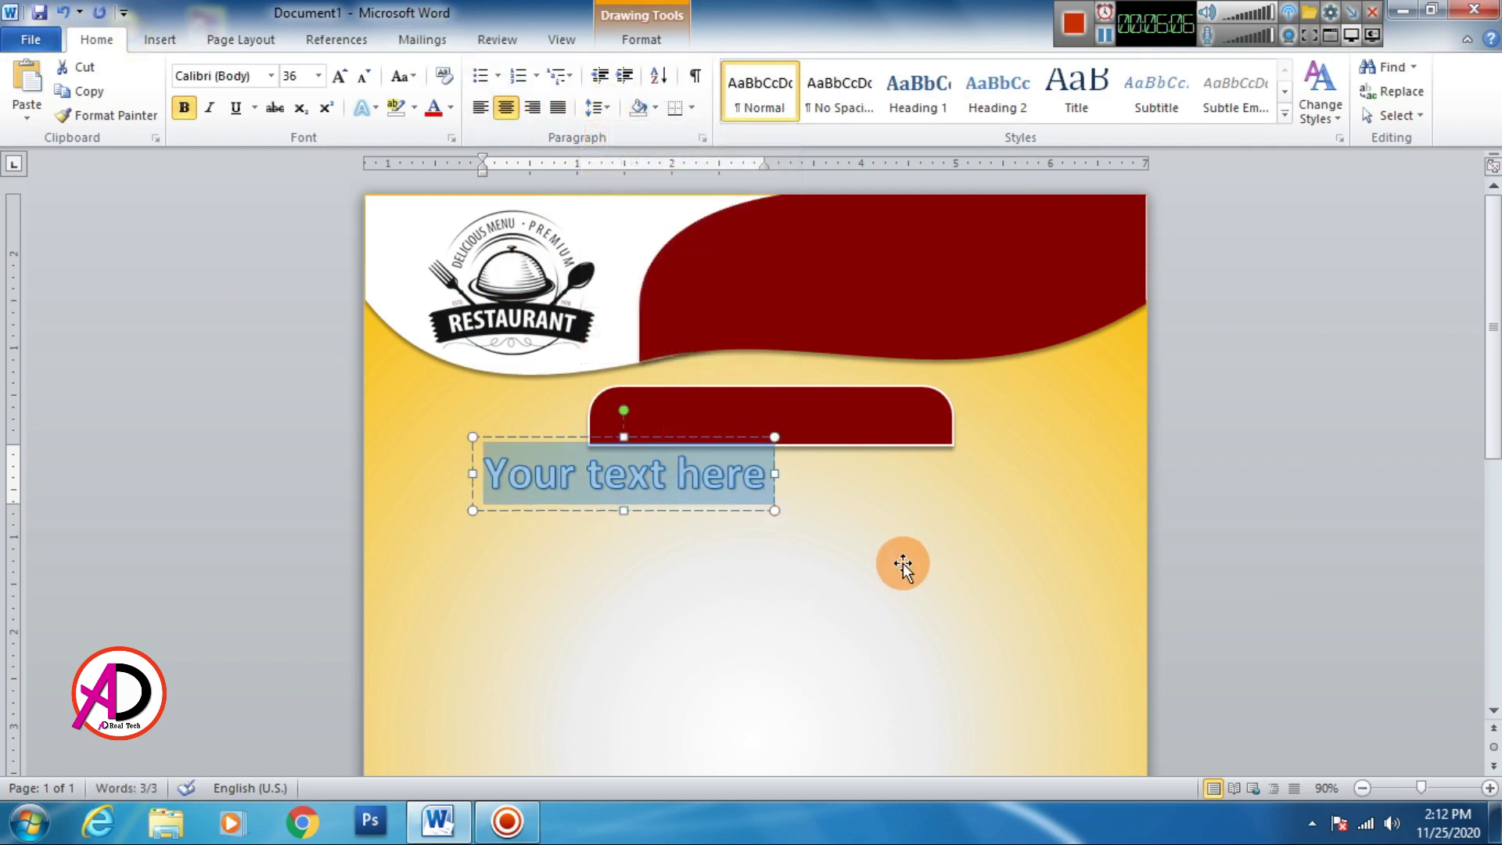
Type 'FOOD MENU LIST' in Bell Gothic Std 26 pt and move it onto the dark red tab.
text(FOOD)
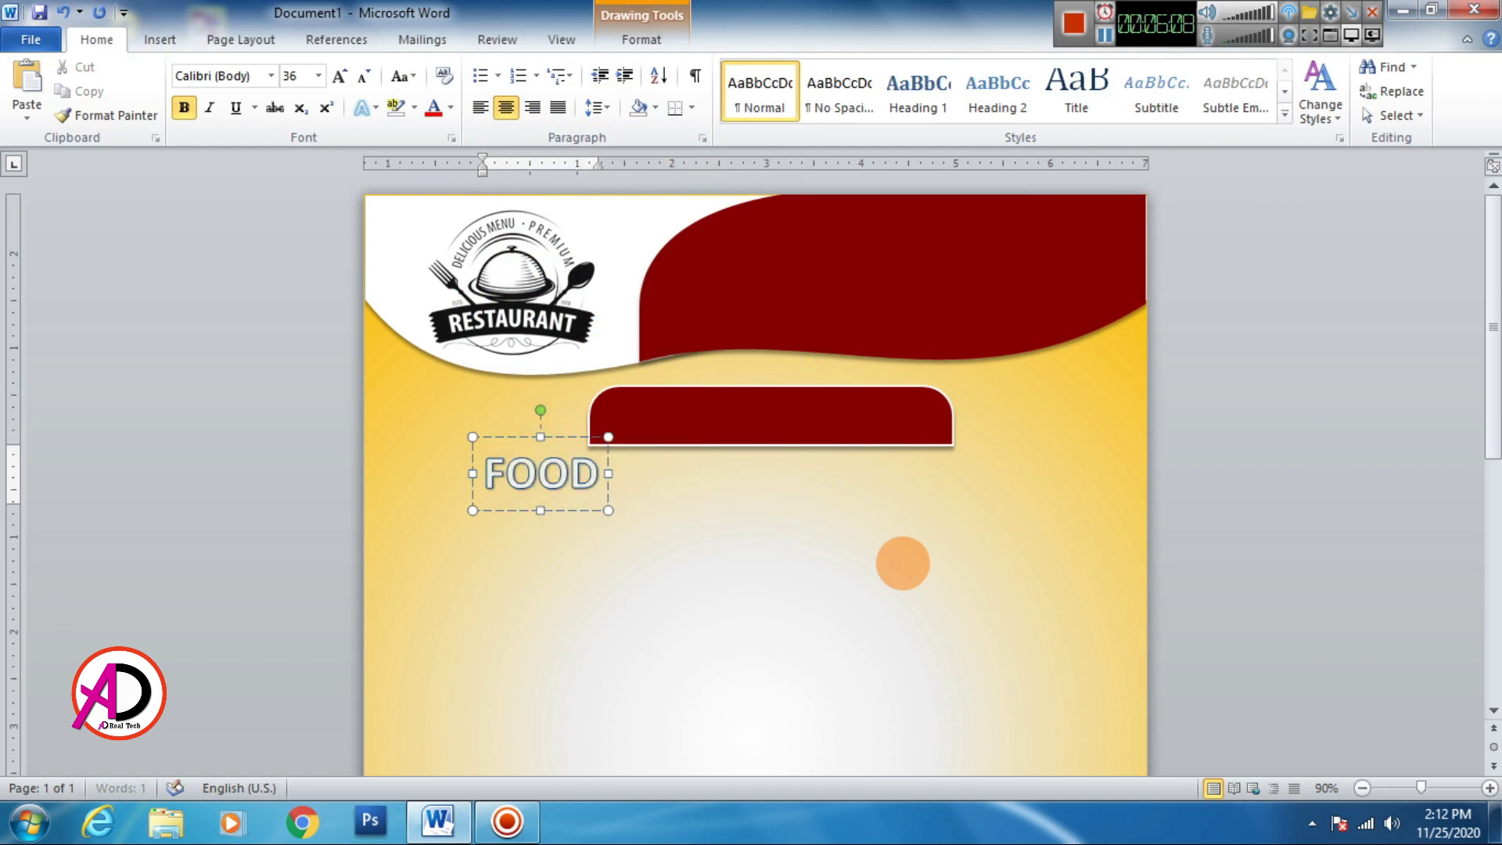
text( MENU LI)
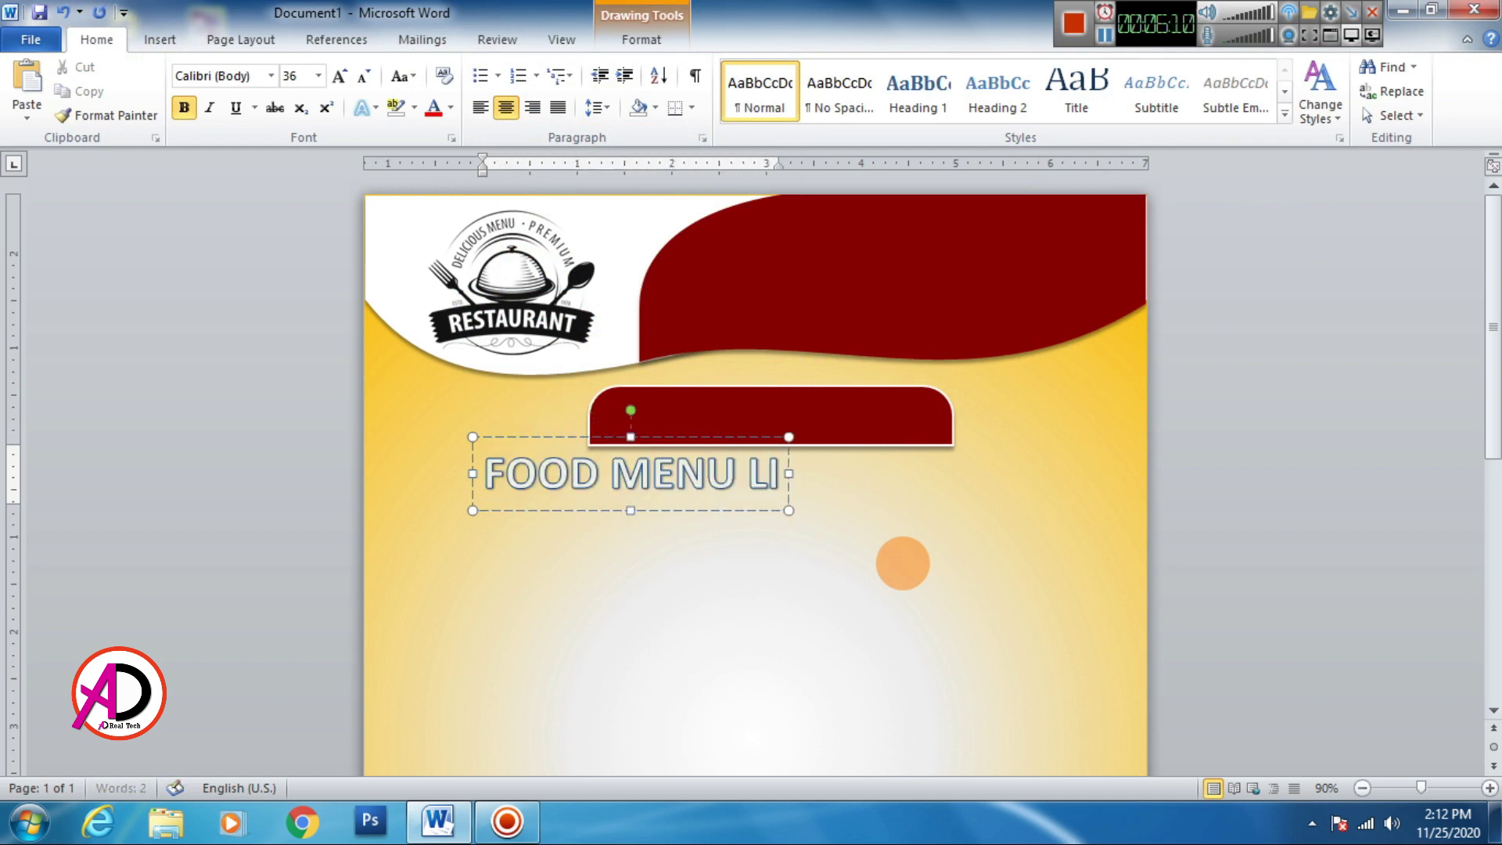
text(ST)
key(ctrl+a)
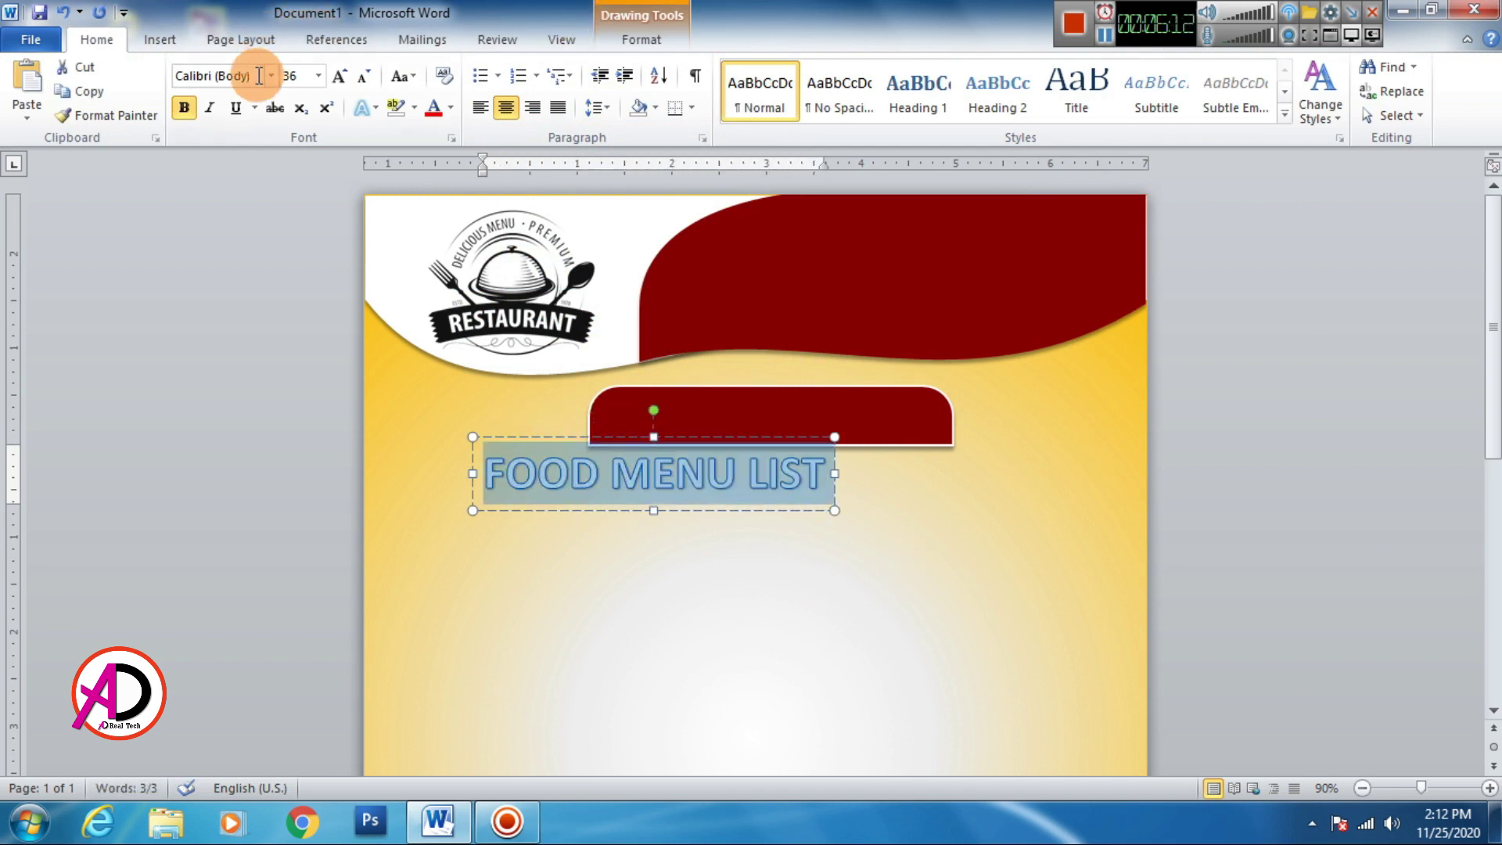
click(271, 76)
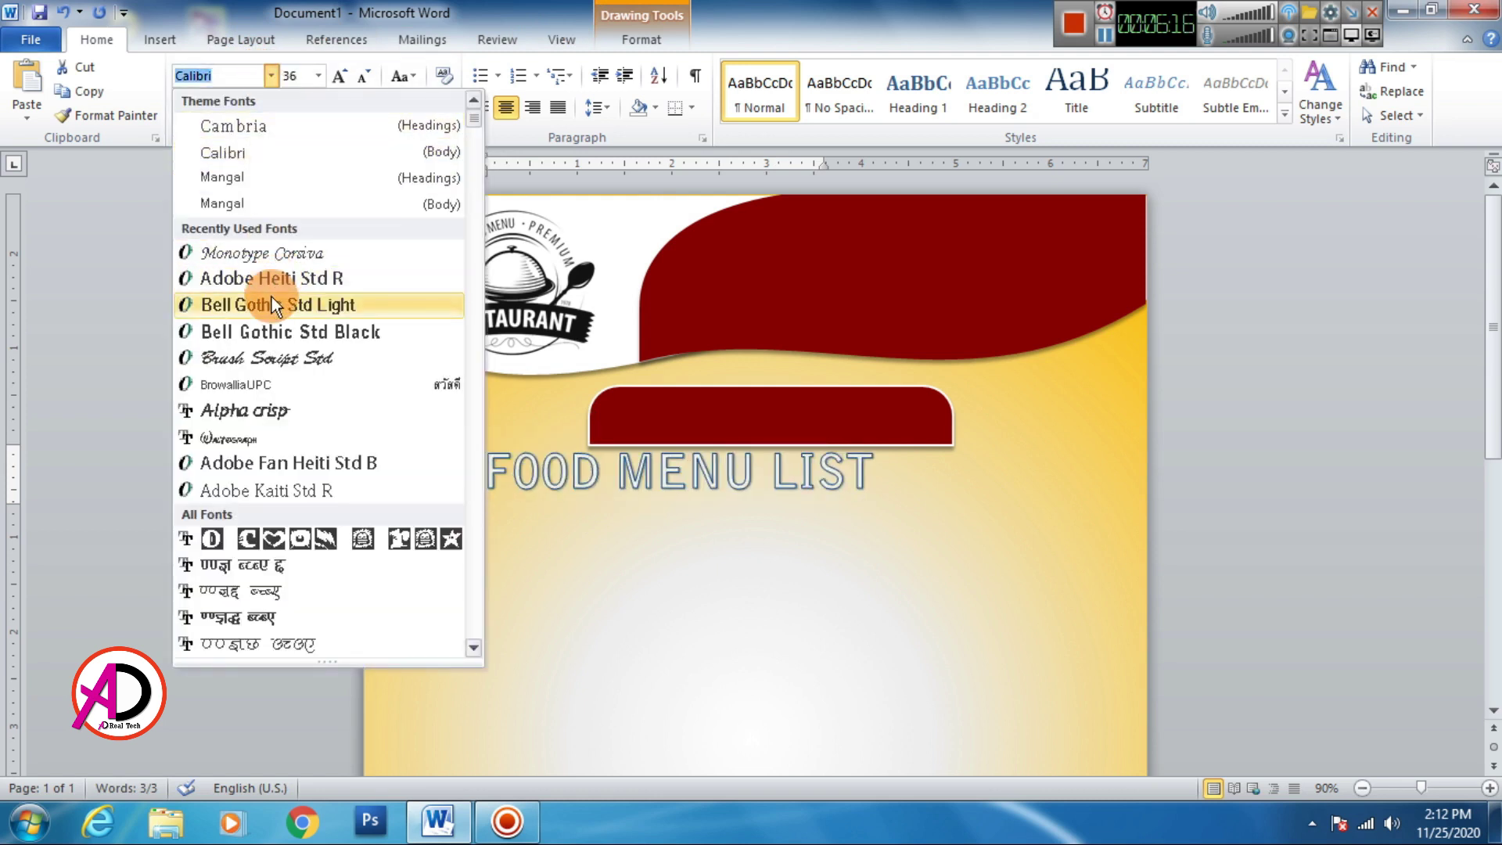
click(269, 322)
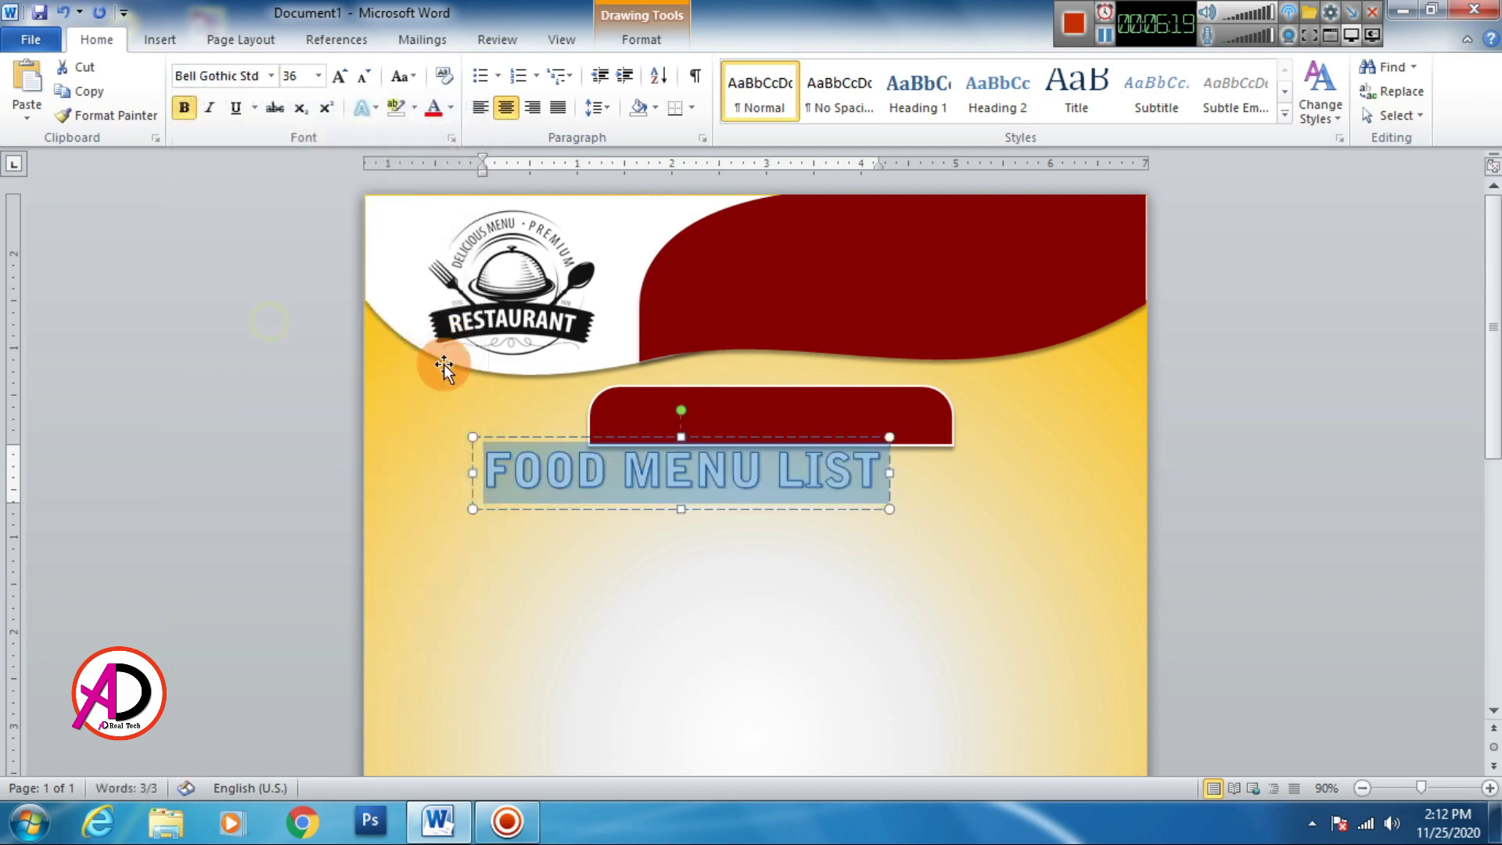
click(360, 85)
click(360, 85)
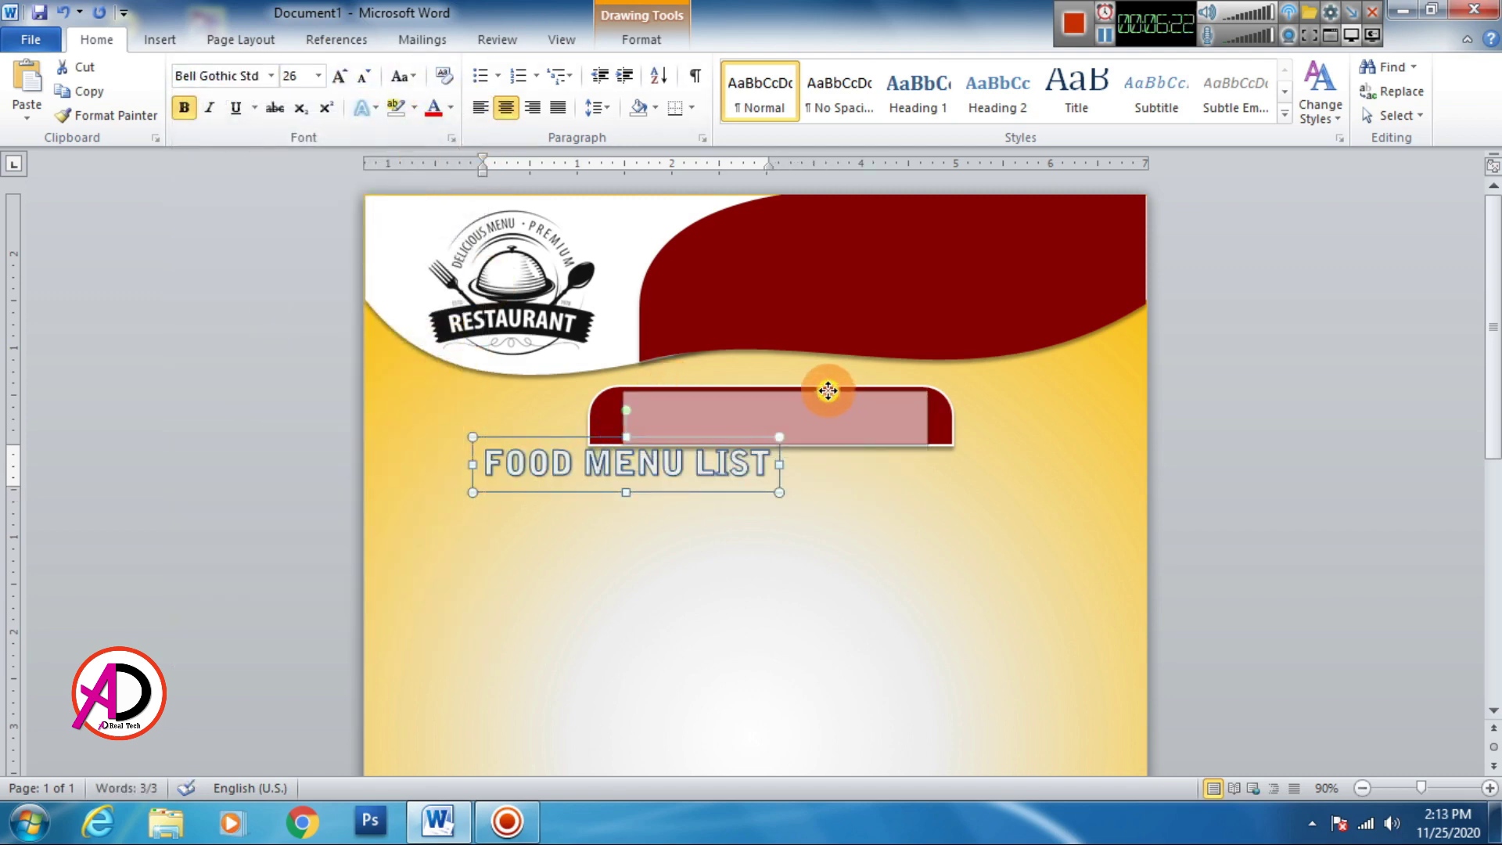
mouse_move(679, 441)
mouse_down()
mouse_move(828, 394)
mouse_move(864, 406)
mouse_up()
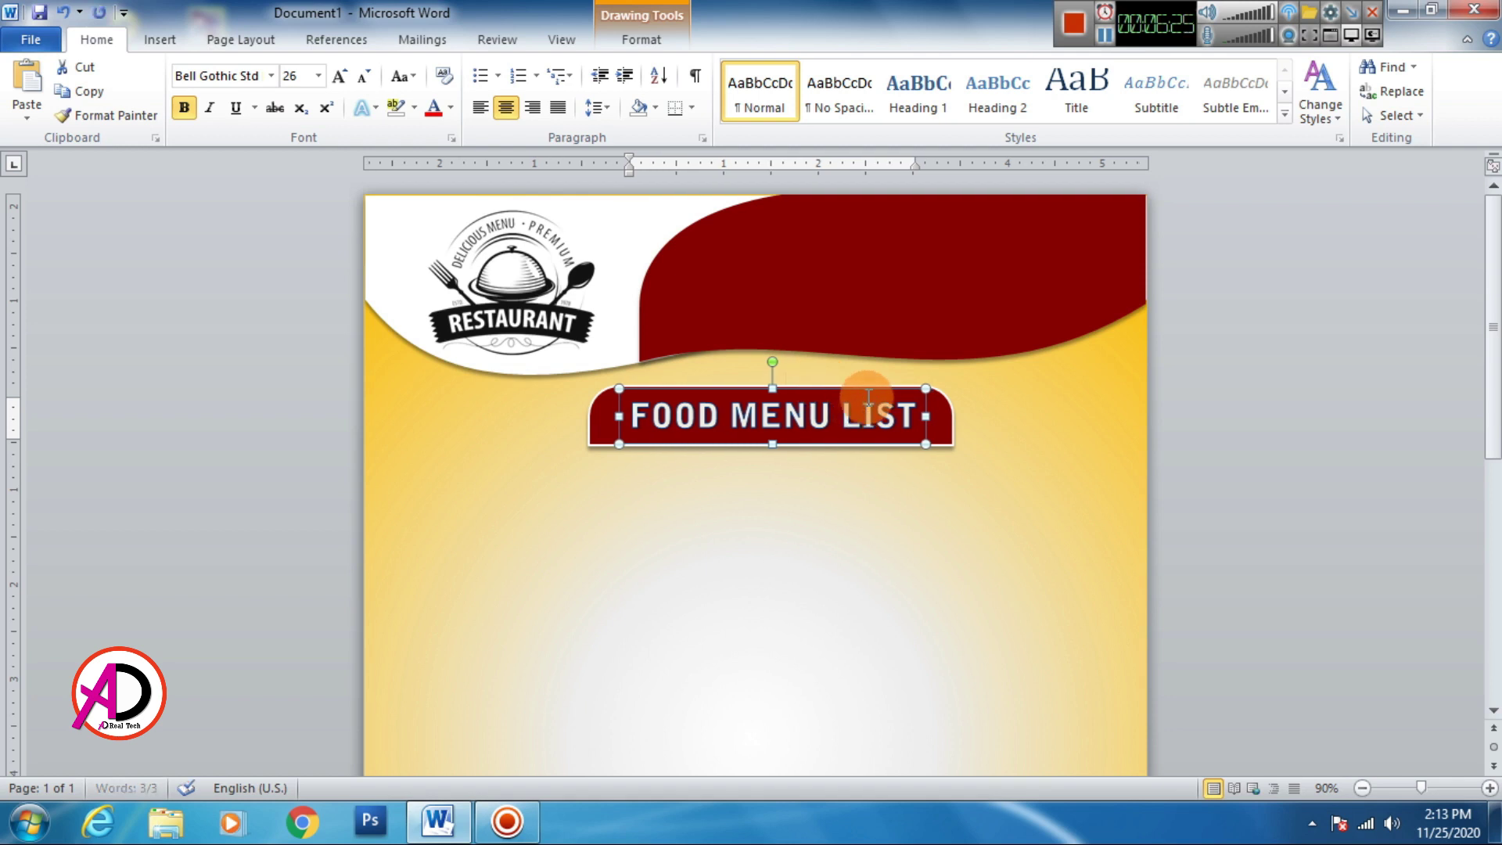
Remove the text outline from the title letters, leaving them plain white.
click(653, 45)
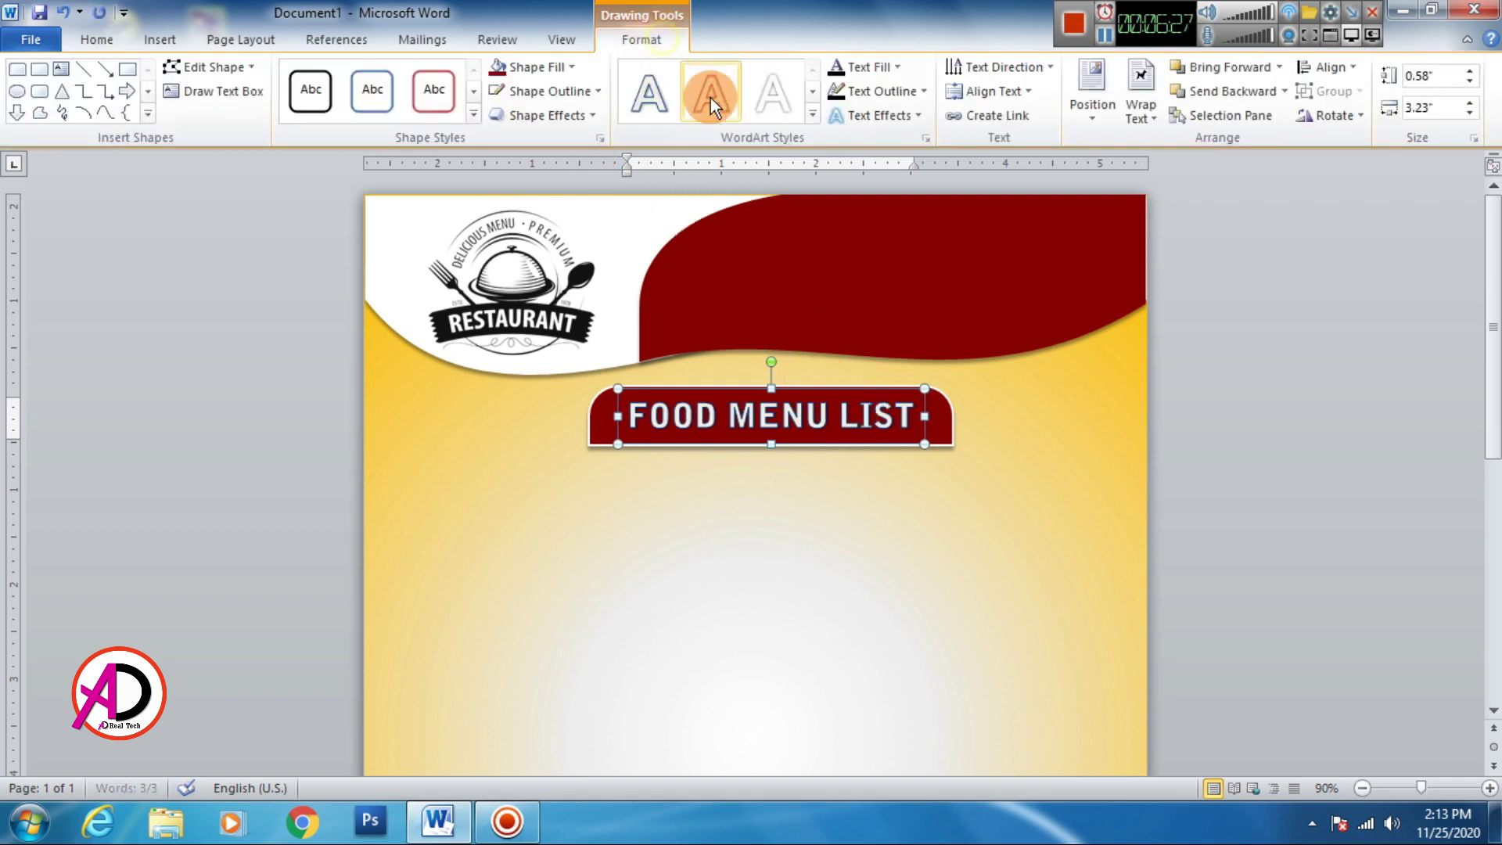
click(867, 89)
click(932, 337)
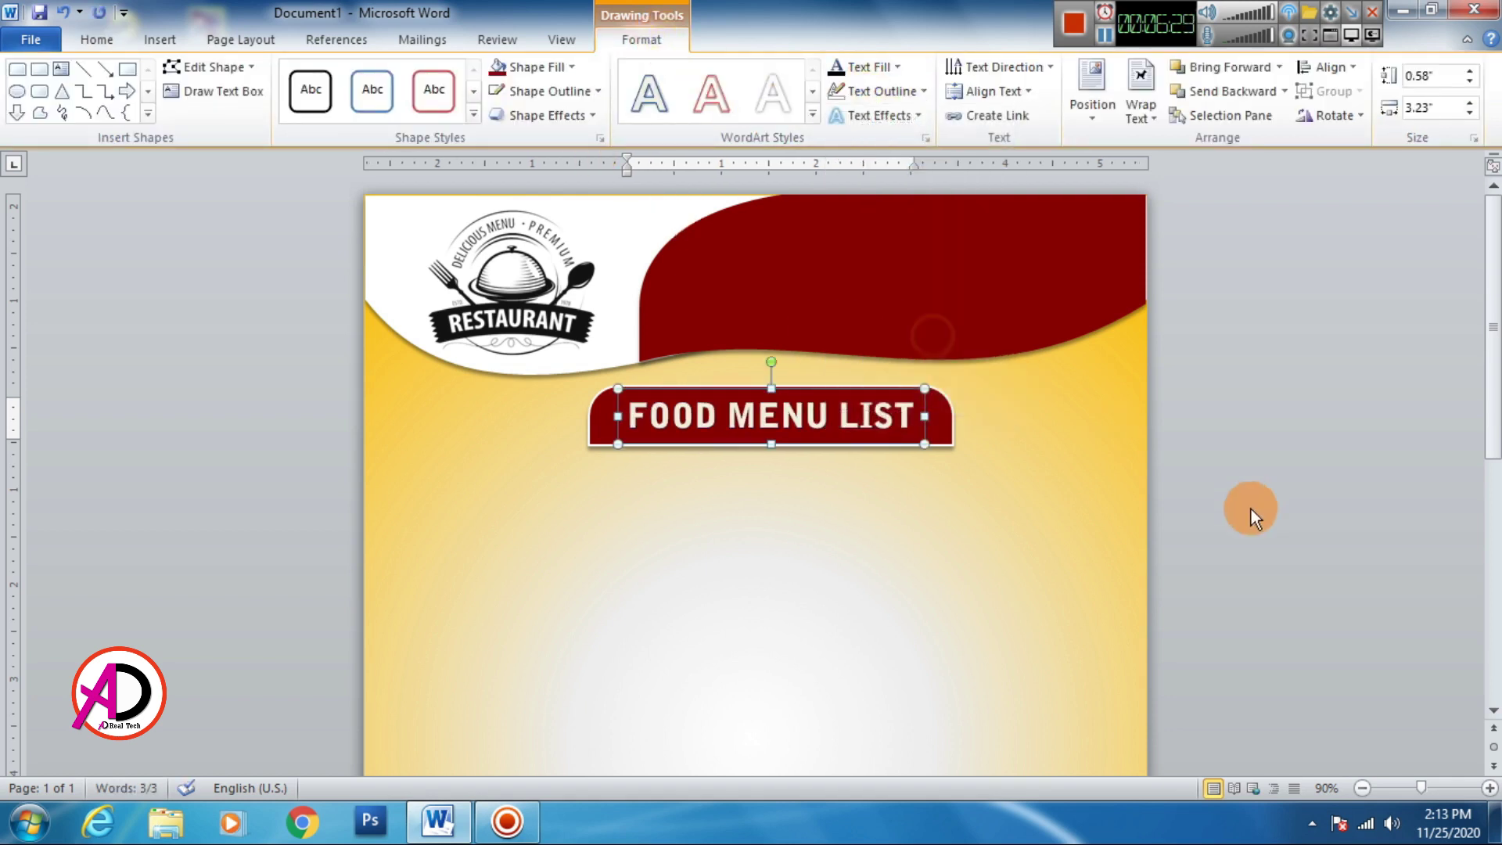
click(1263, 528)
scroll(867, 488, down, 1)
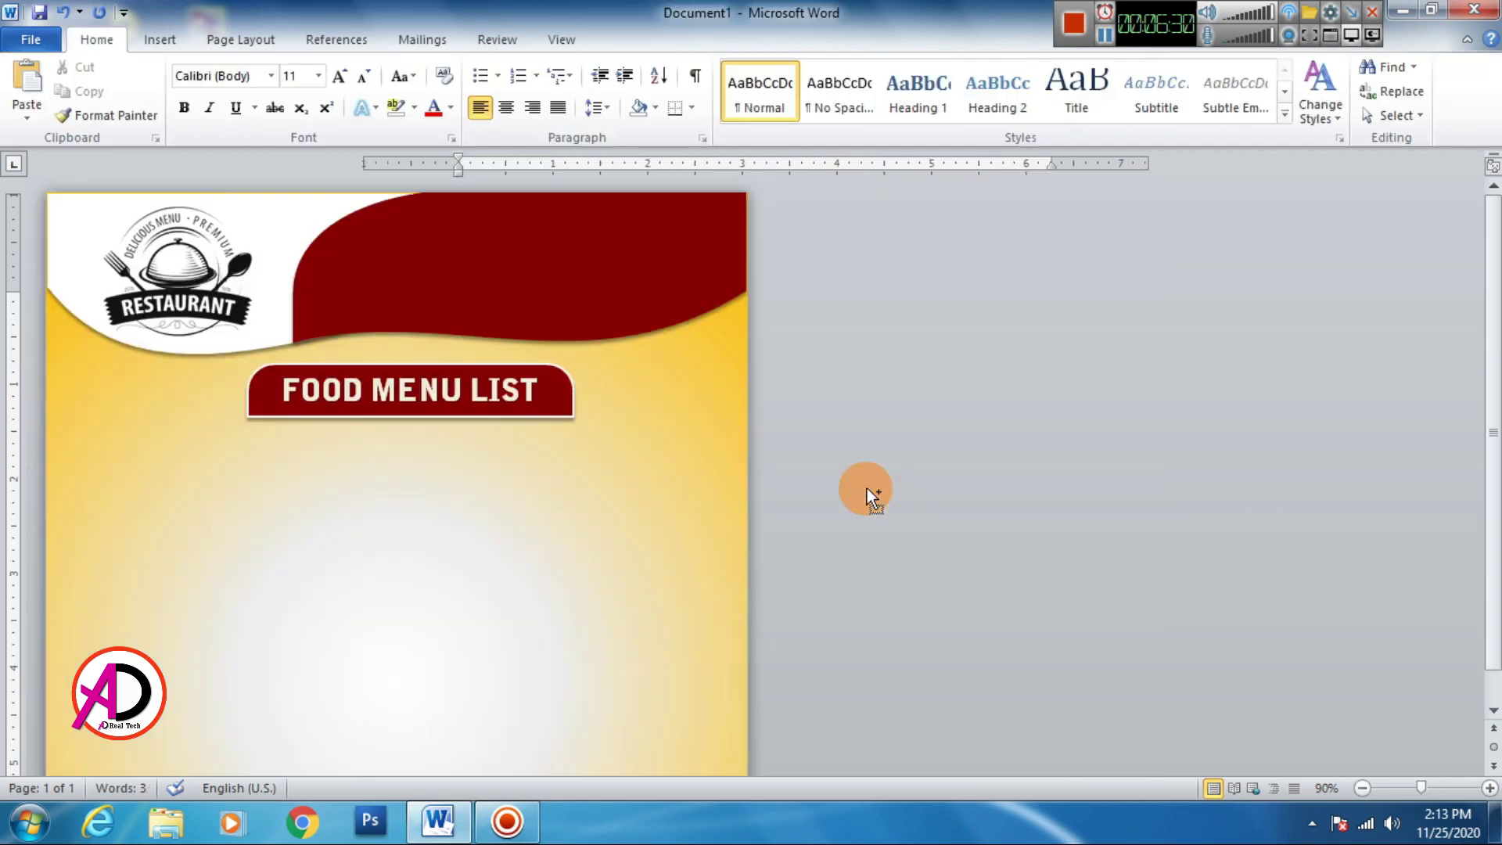
scroll(629, 452, down, 4)
scroll(670, 459, up, 4)
scroll(685, 465, up, 2)
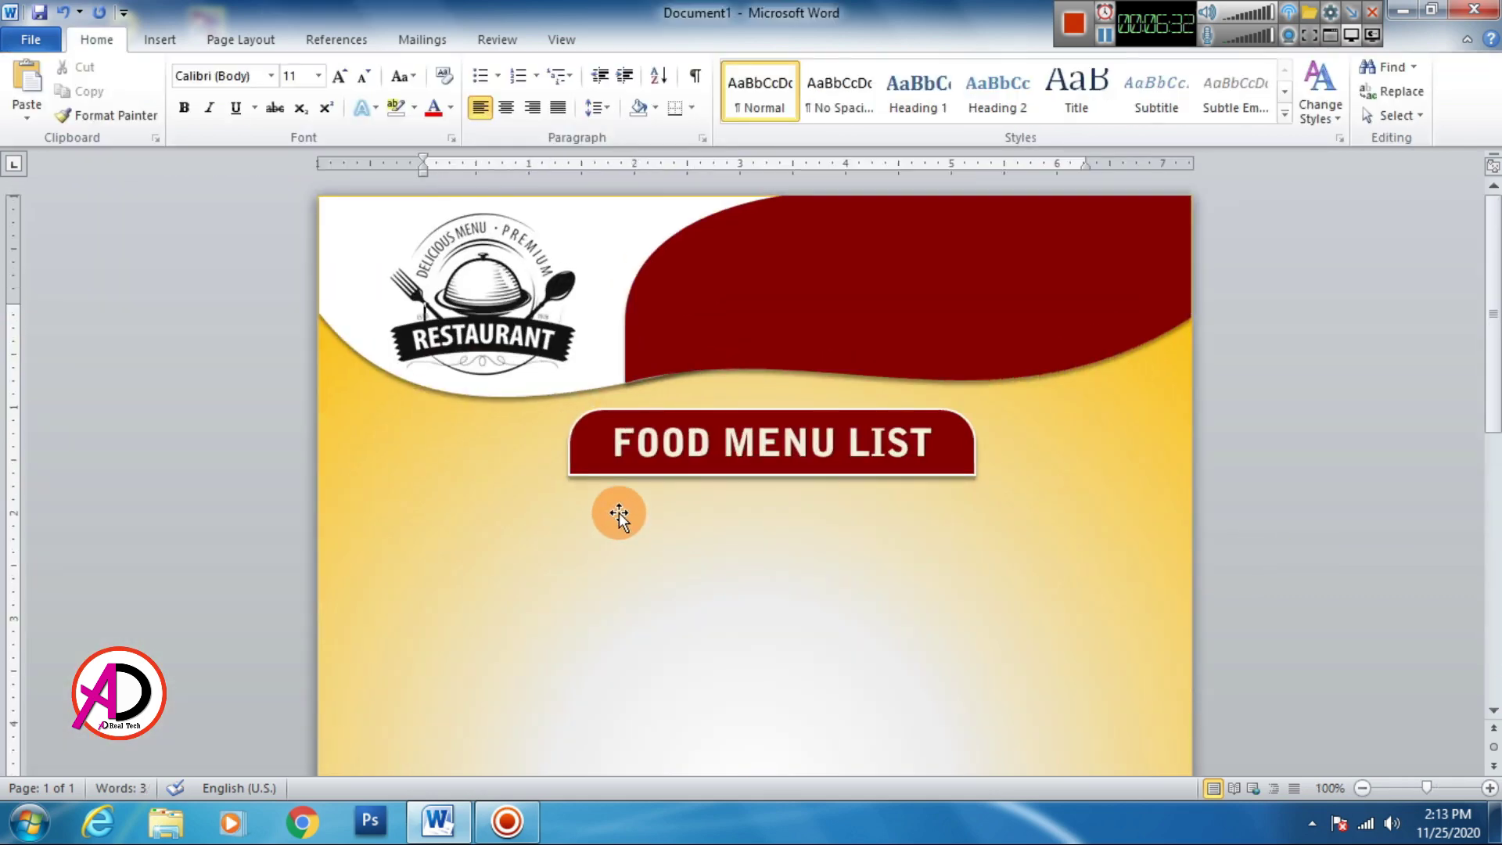
Copy the FOOD MENU LIST text box into the maroon header and retype it as 'RESTURANT NAME HERE'.
click(715, 419)
key(ctrl+c)
key(ctrl+v)
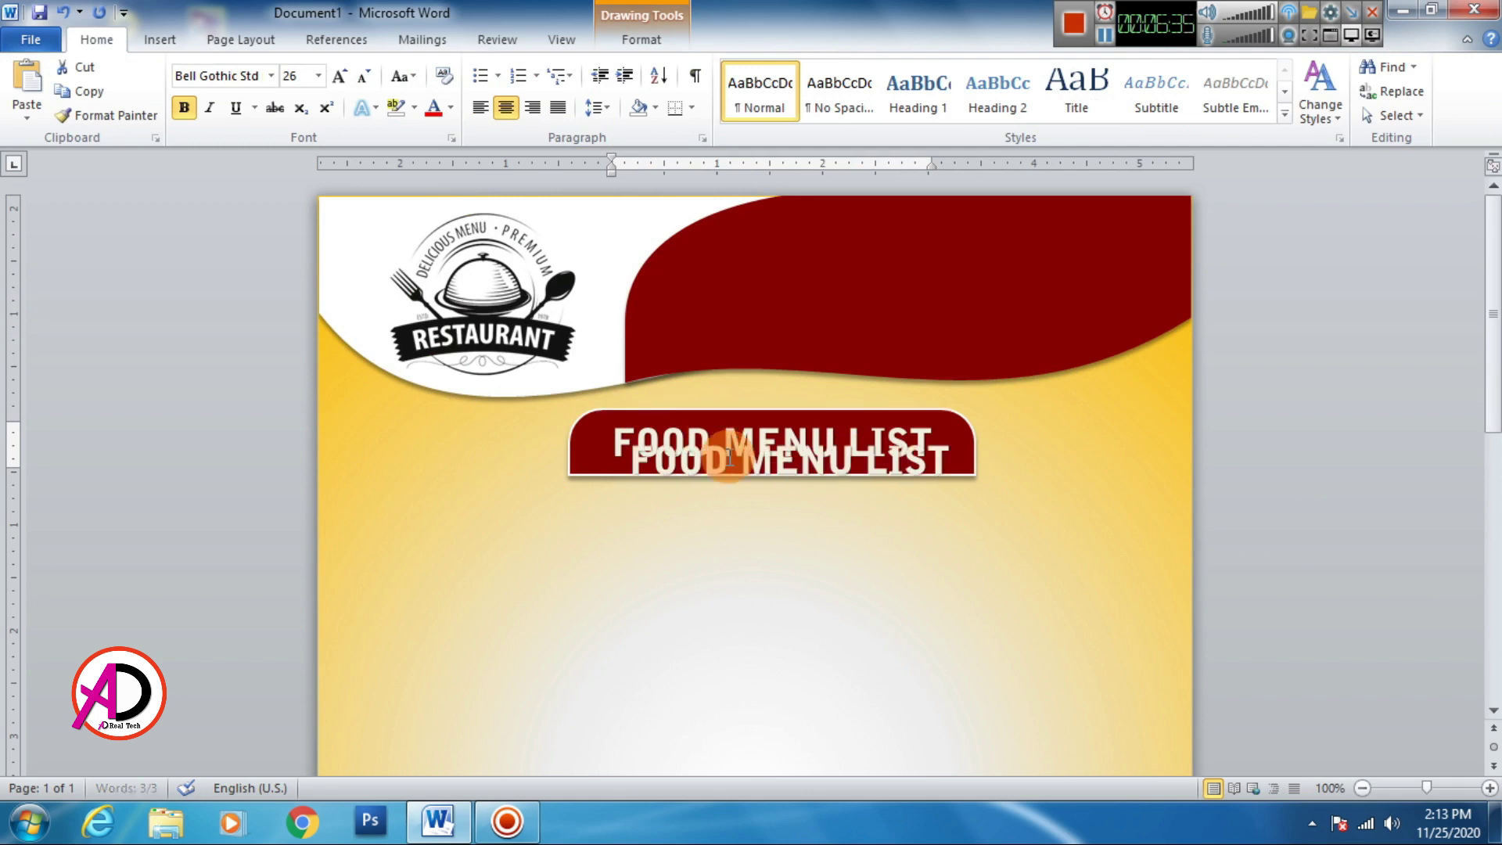
mouse_move(755, 438)
mouse_down()
mouse_move(877, 227)
mouse_move(848, 211)
mouse_up()
double_click(884, 244)
triple_click(884, 244)
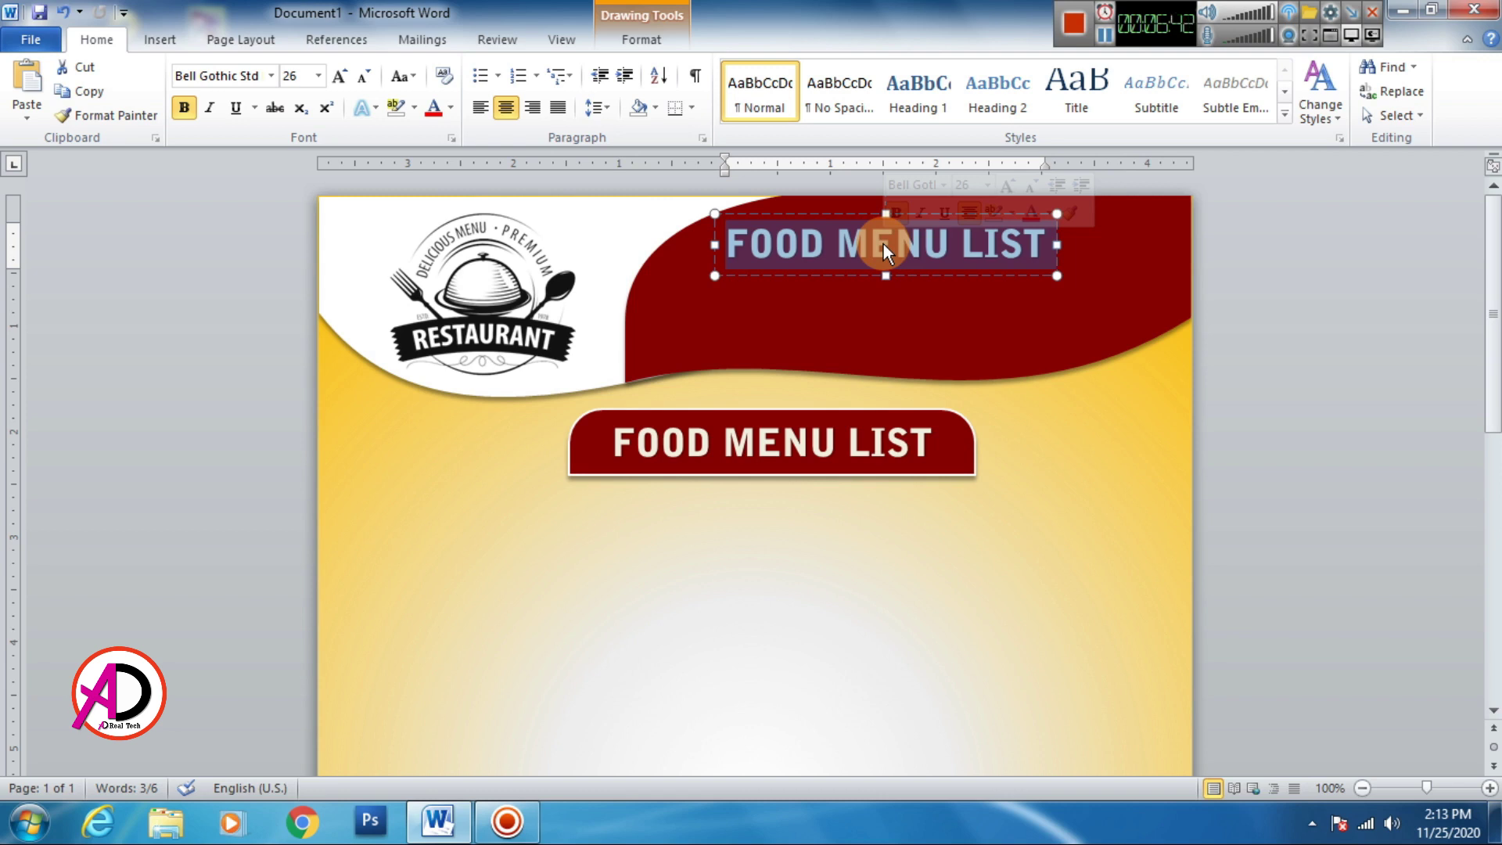
text(RESTURANT NAME HERE)
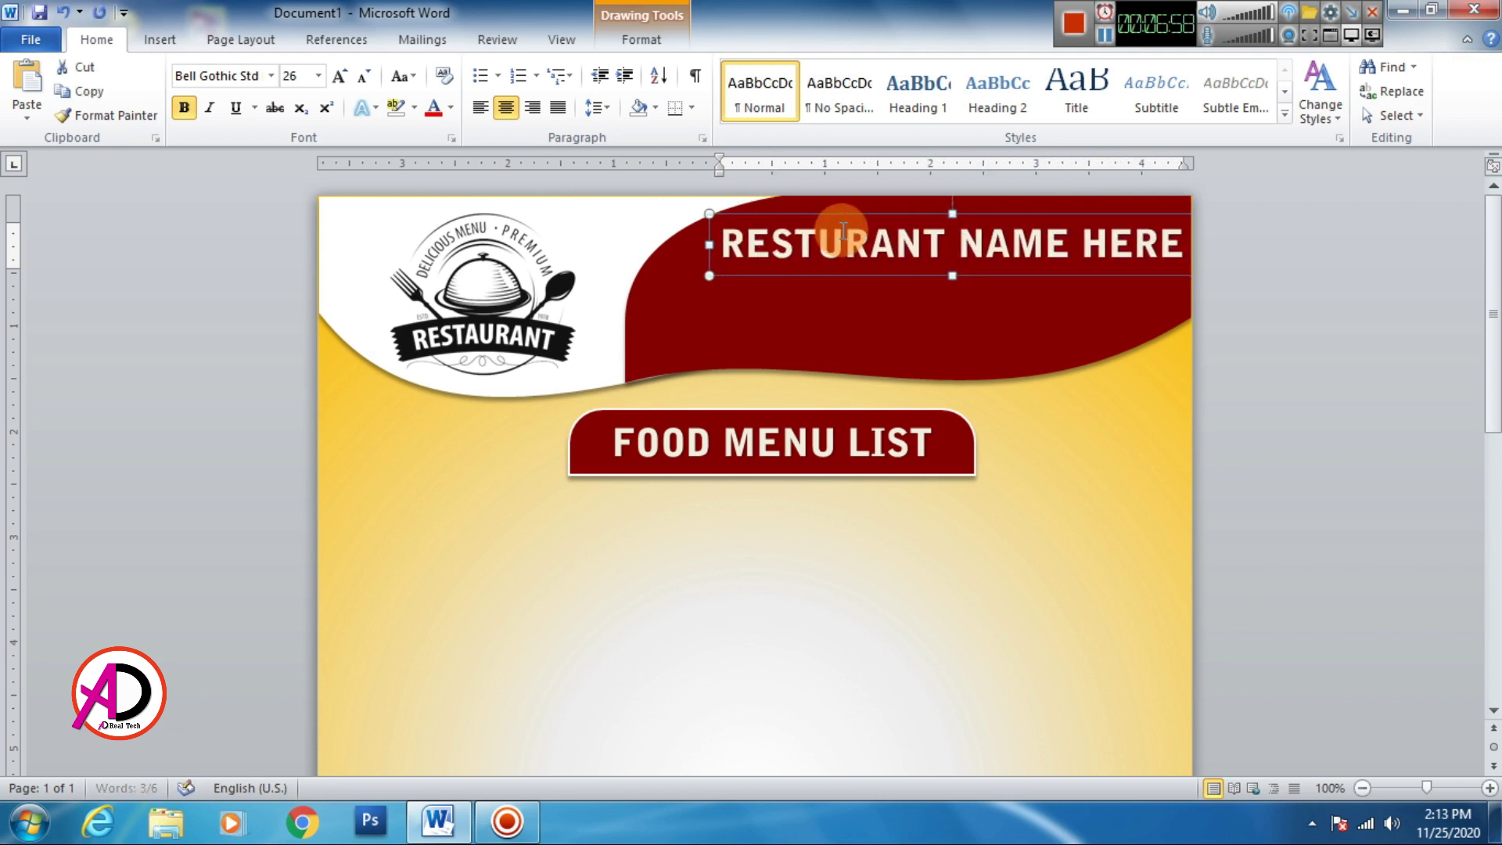
Duplicate the name box twice below it, reading 'FILL YOUR ADDRESS' and 'Contact here'.
drag(867, 264, 880, 296)
double_click(880, 296)
triple_click(881, 296)
text(FILL YOUR ADDRESS)
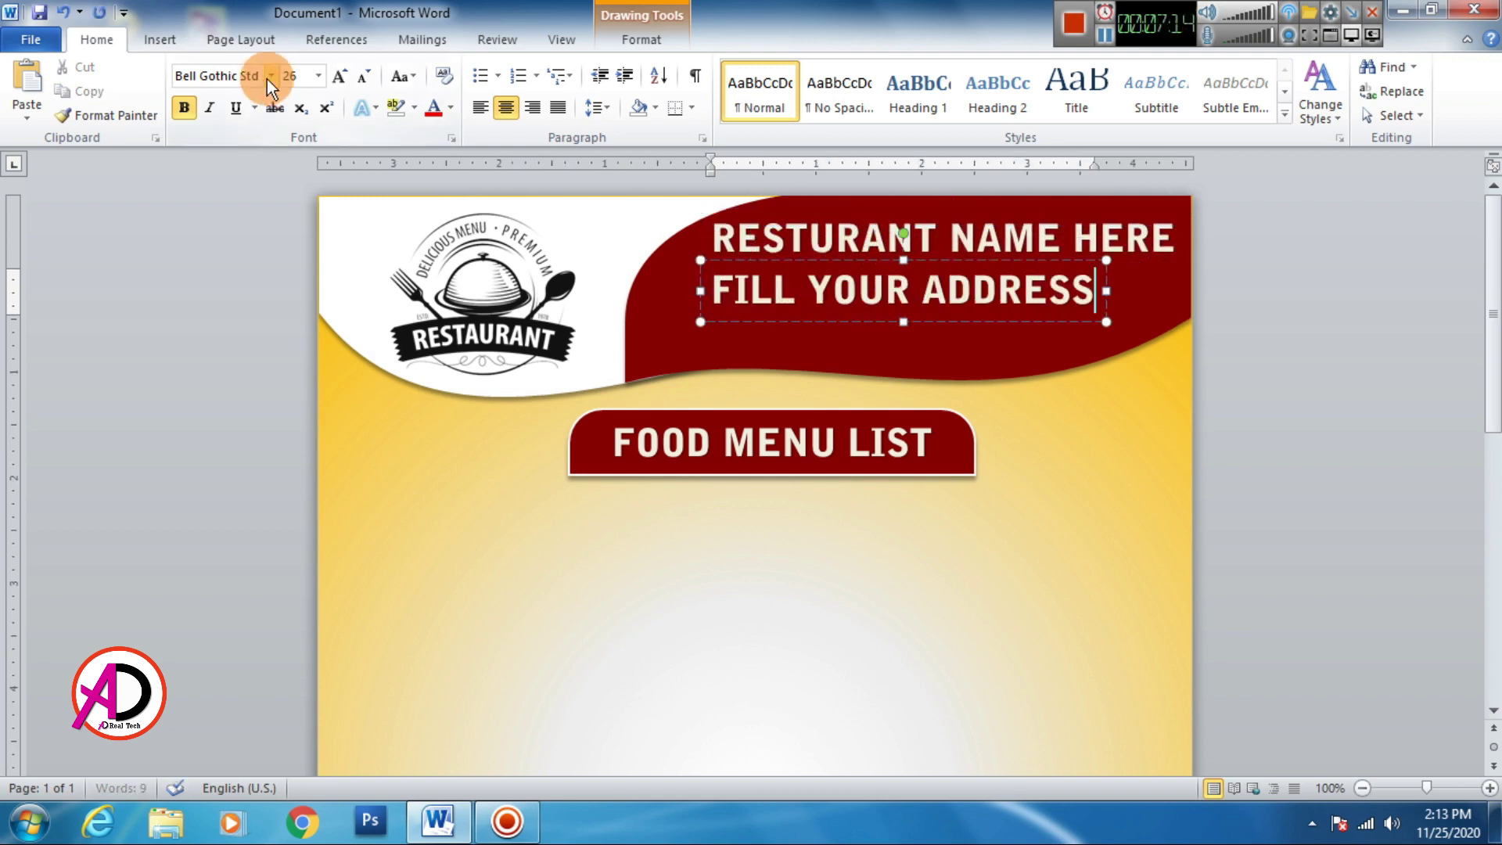
triple_click(804, 295)
drag(867, 290, 855, 356)
triple_click(867, 335)
text(Contact here)
click(857, 385)
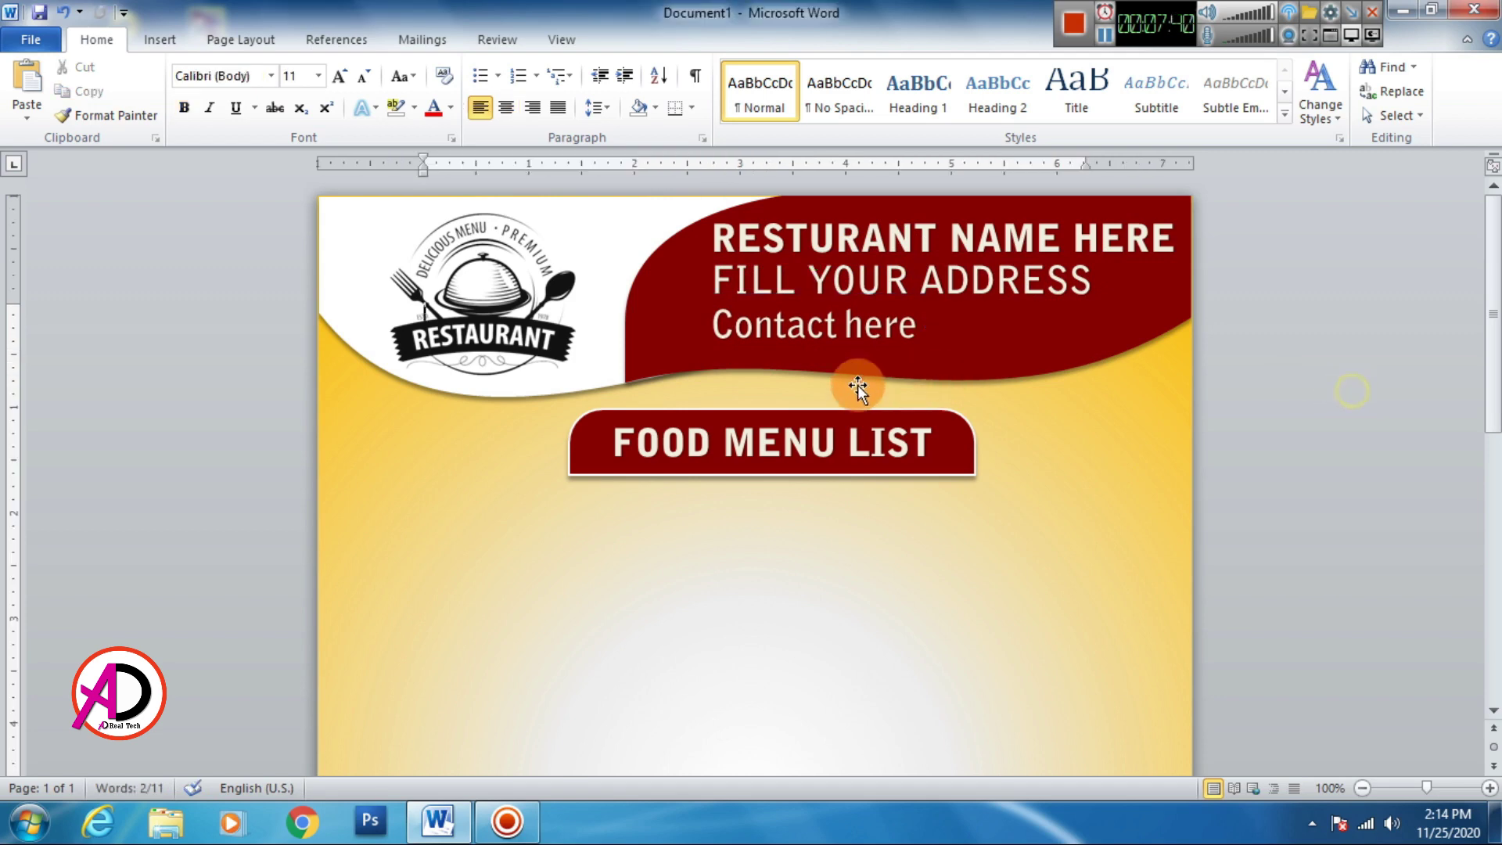
ctrl+scroll(890, 420, down, 1)
ctrl+scroll(519, 411, down, 6)
ctrl+scroll(529, 402, up, 4)
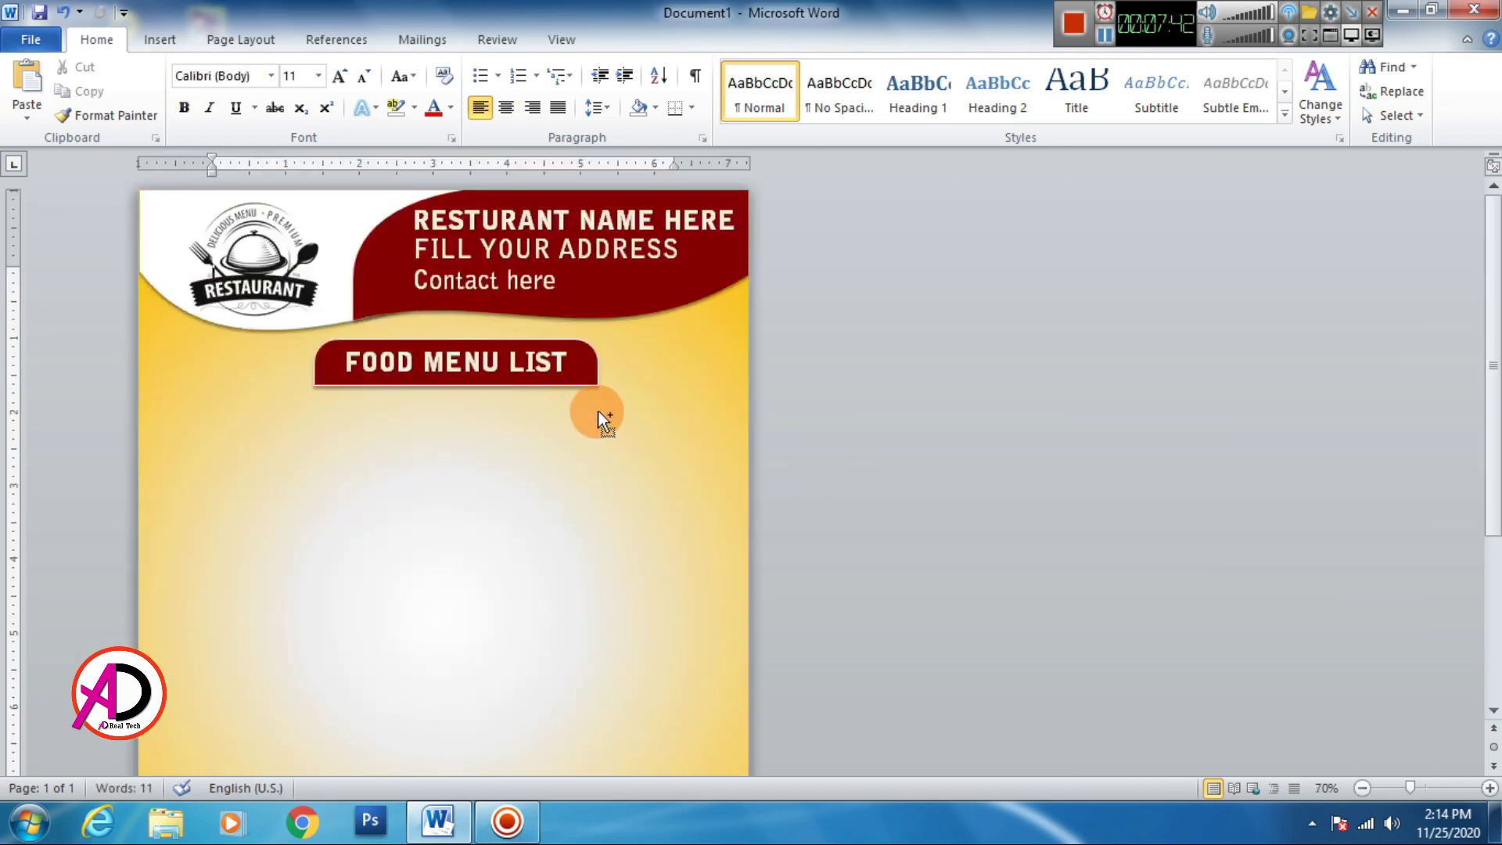
ctrl+scroll(607, 409, up, 1)
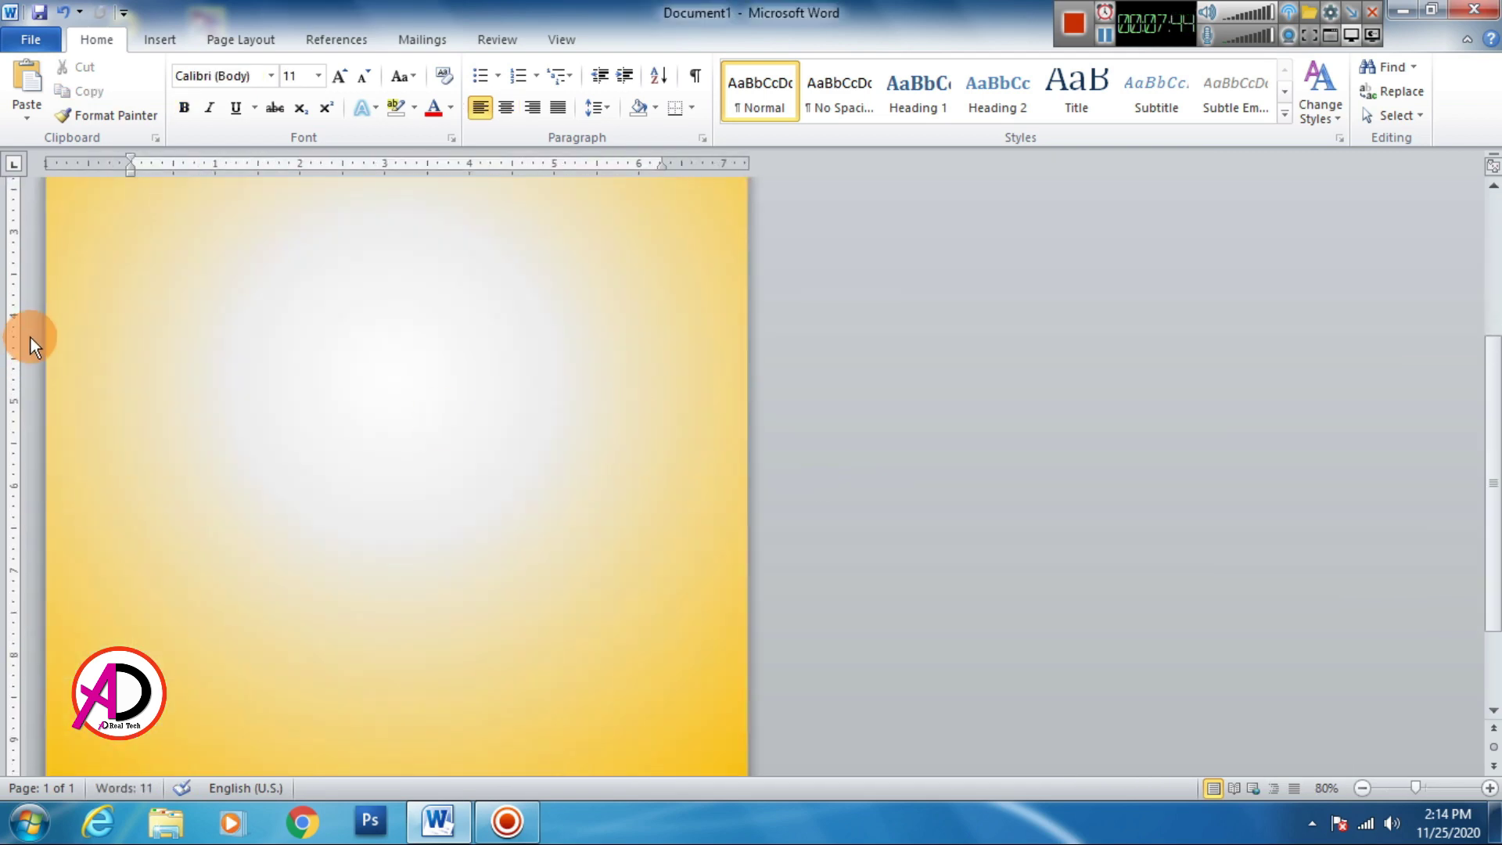
scroll(366, 410, up, 5)
scroll(297, 492, down, 2)
scroll(324, 515, up, 2)
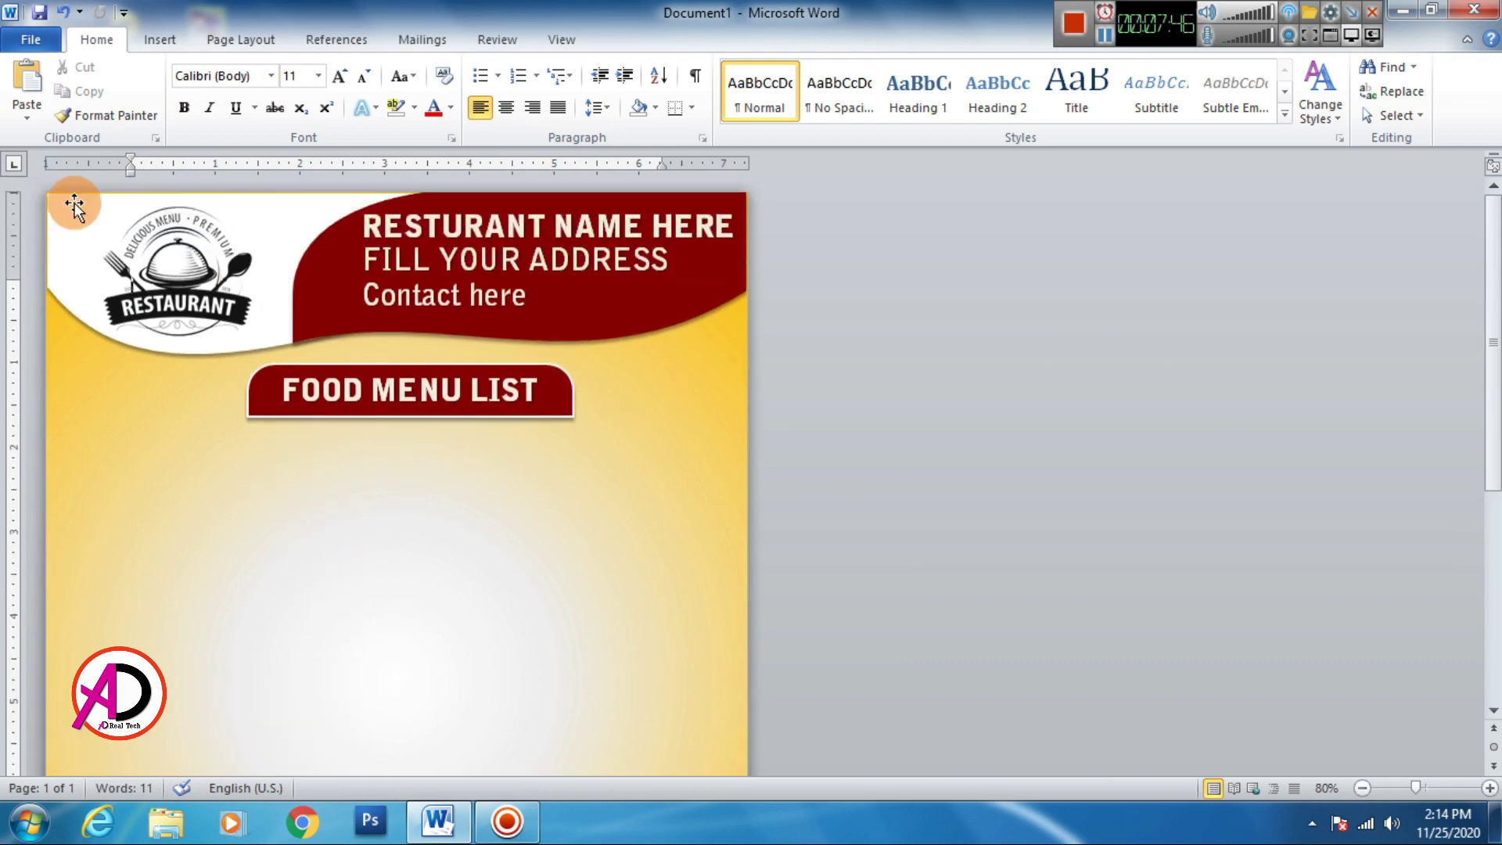
Draw a wide rectangle below the FOOD MENU LIST banner and widen it slightly.
click(160, 39)
click(324, 87)
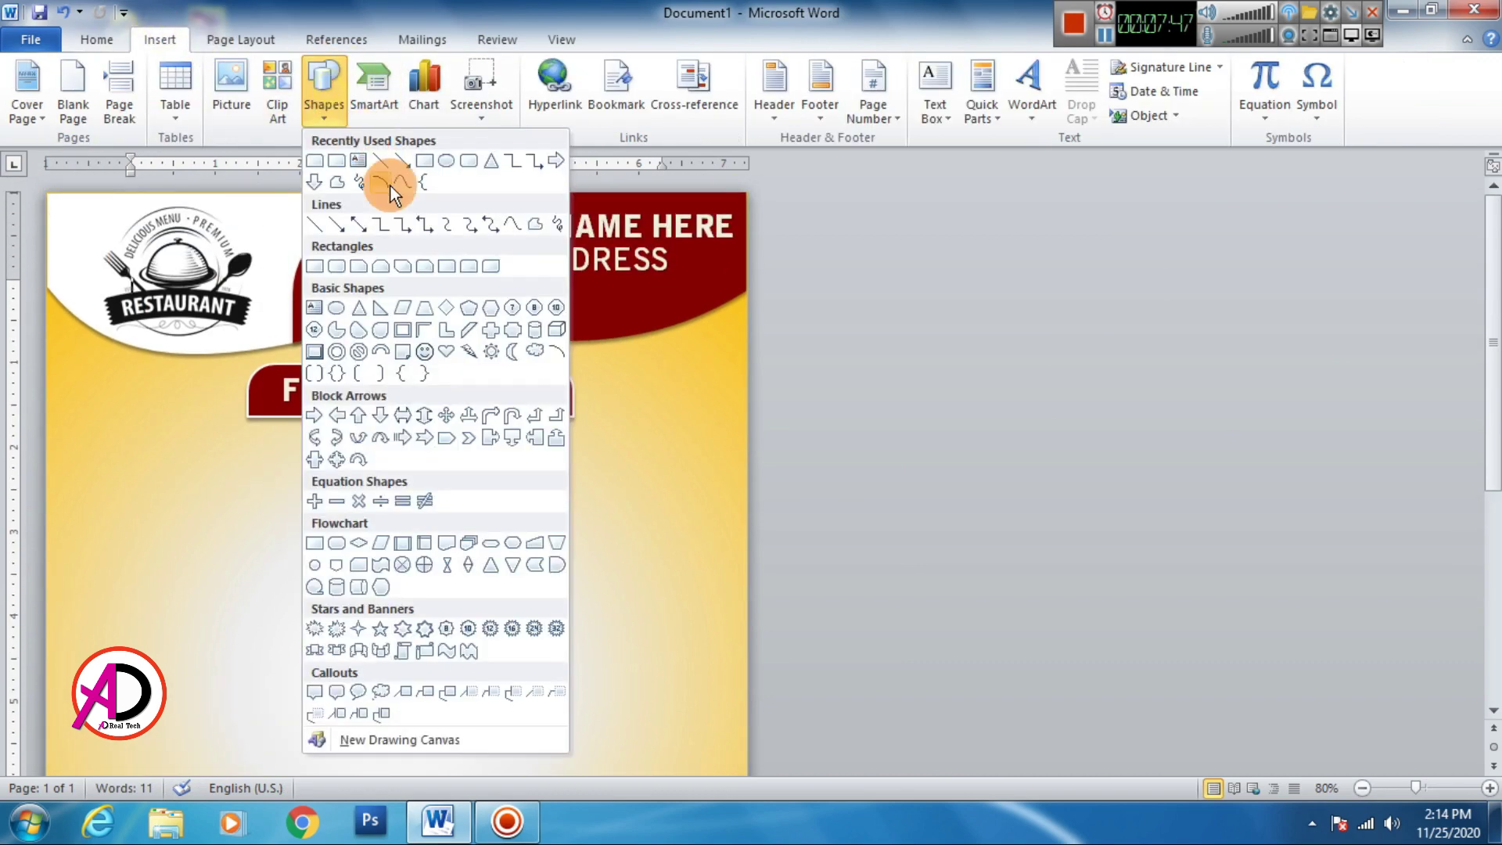
click(424, 163)
mouse_move(64, 446)
mouse_down()
mouse_move(291, 506)
mouse_move(371, 501)
mouse_up()
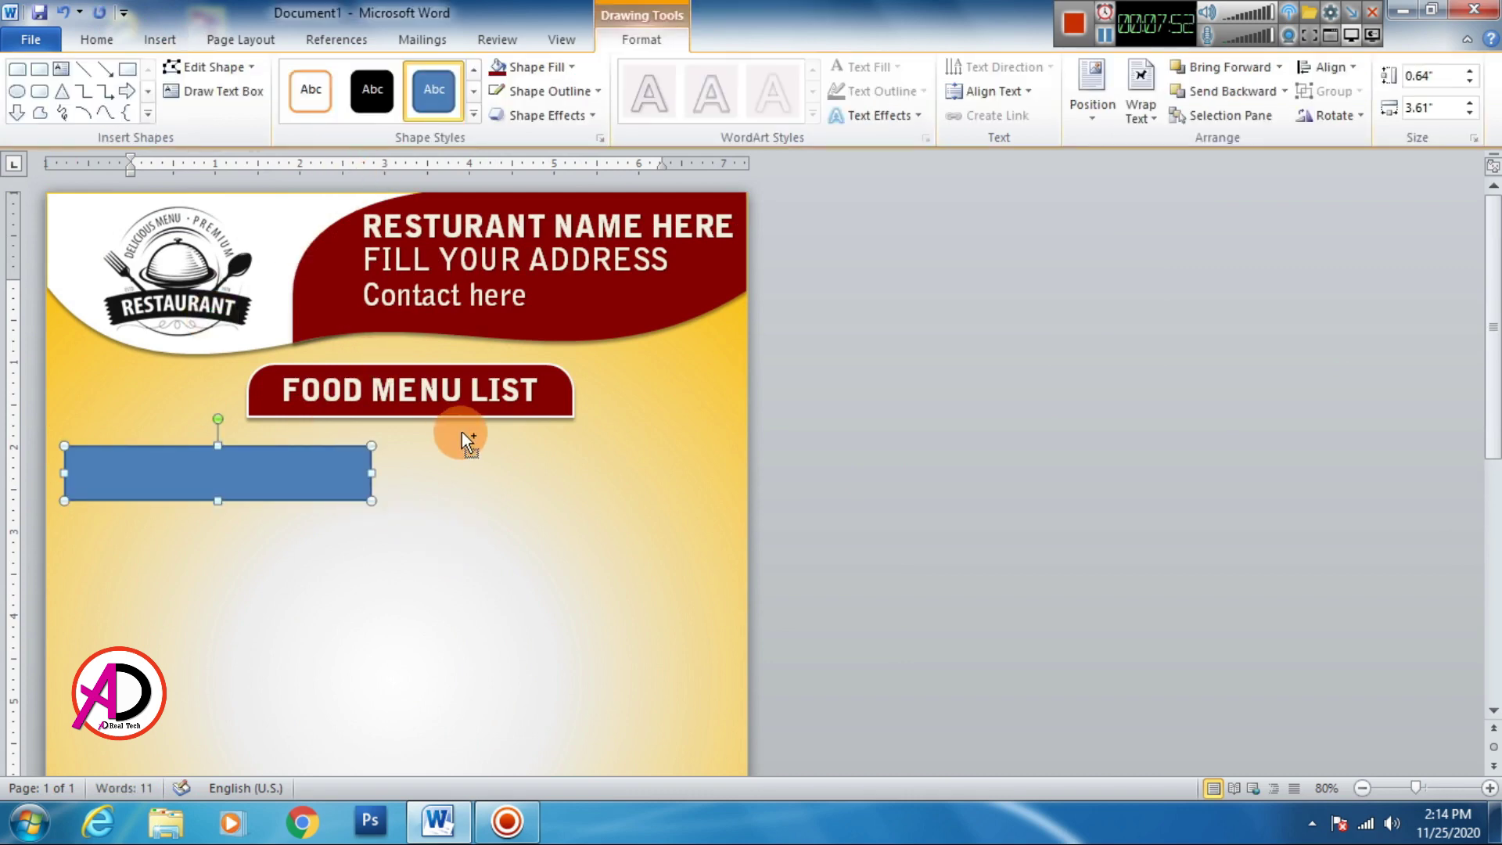
ctrl+scroll(467, 440, up, 3)
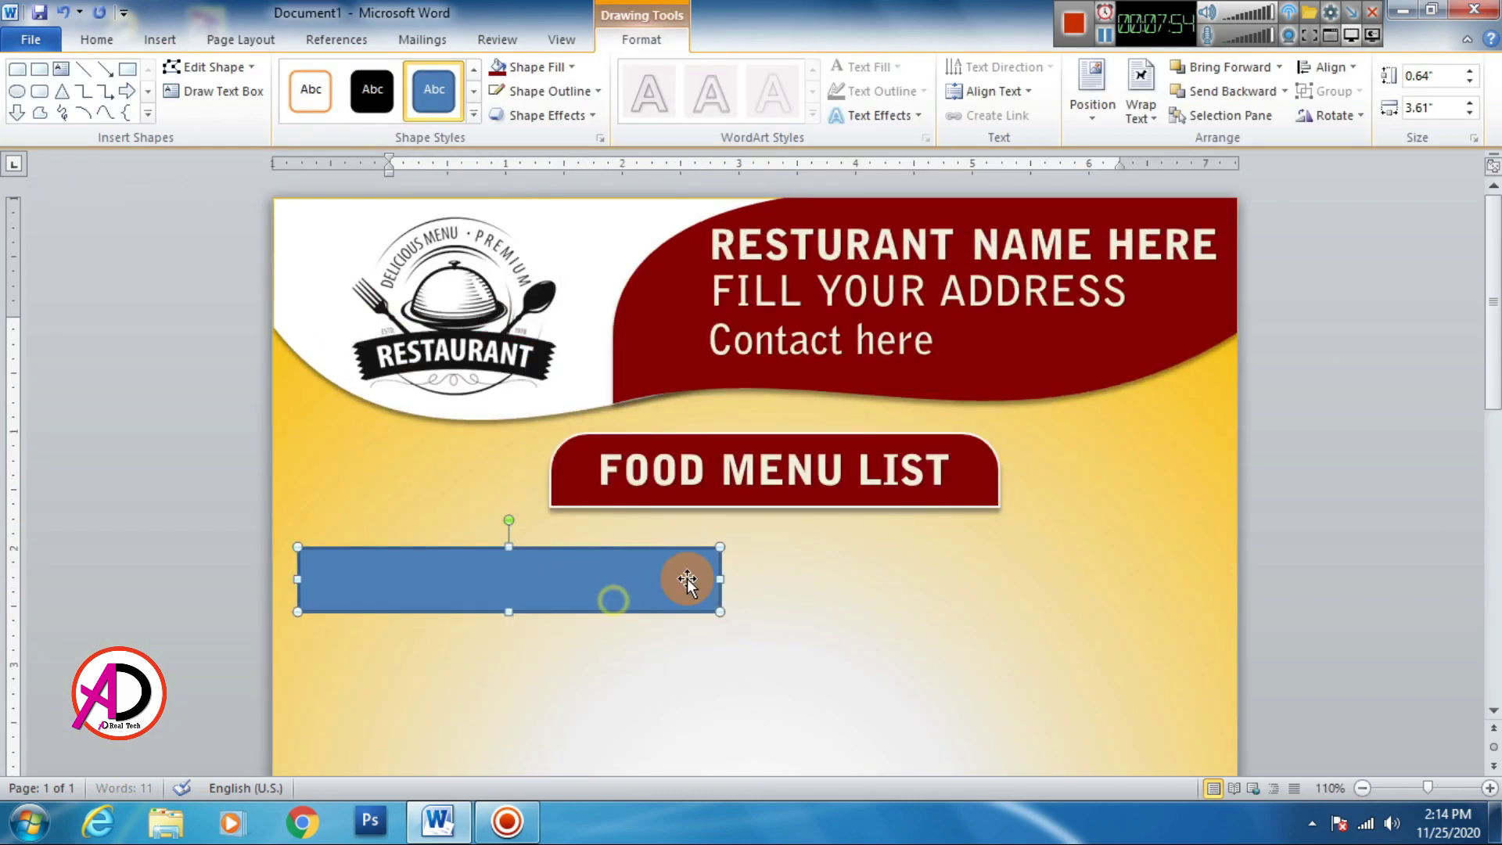
drag(720, 579, 739, 579)
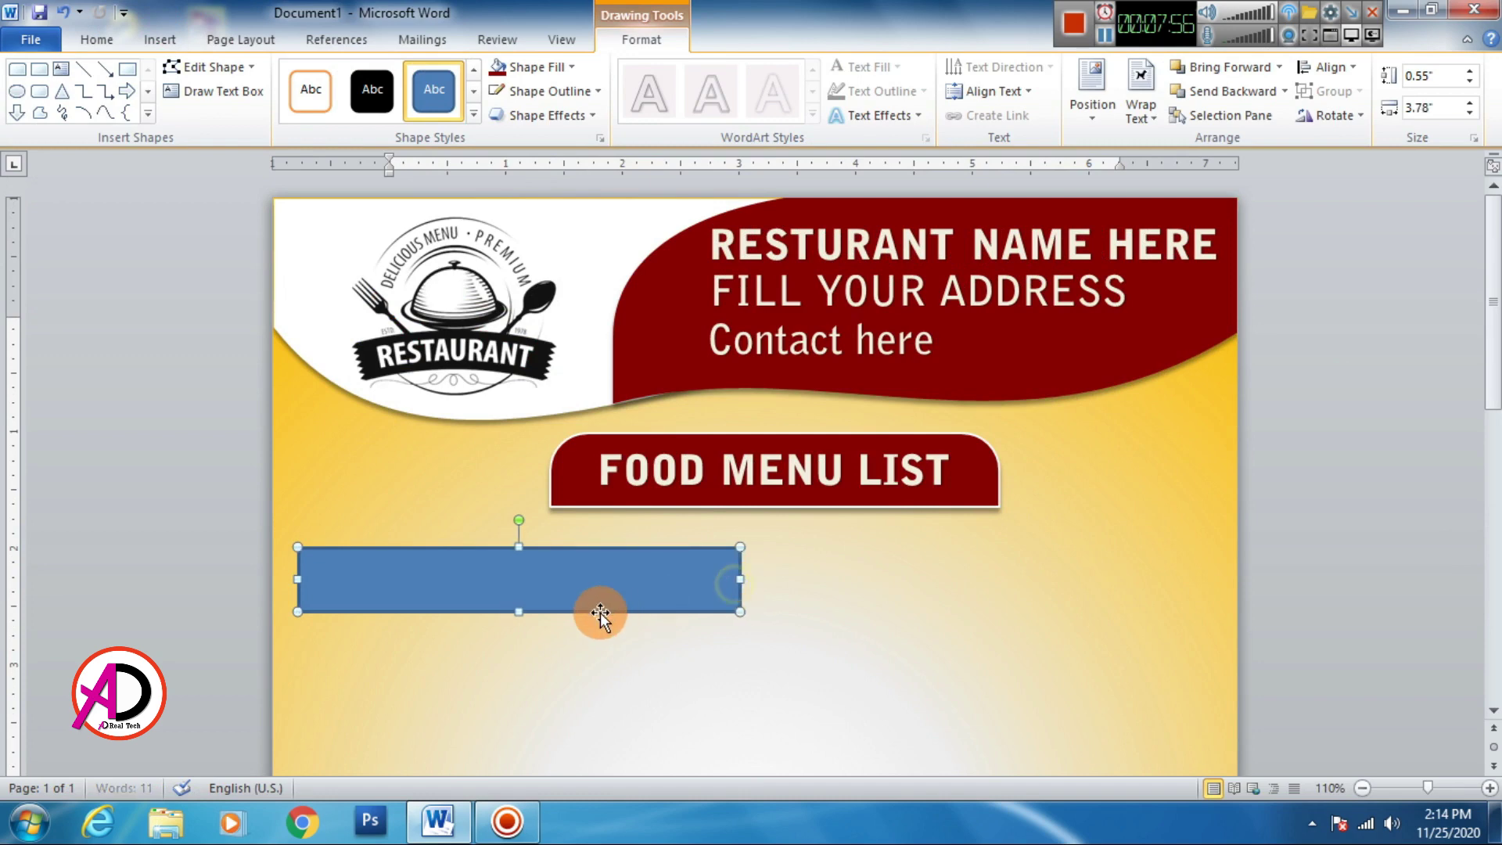
ctrl+scroll(600, 614, down, 2)
ctrl+scroll(598, 616, down, 3)
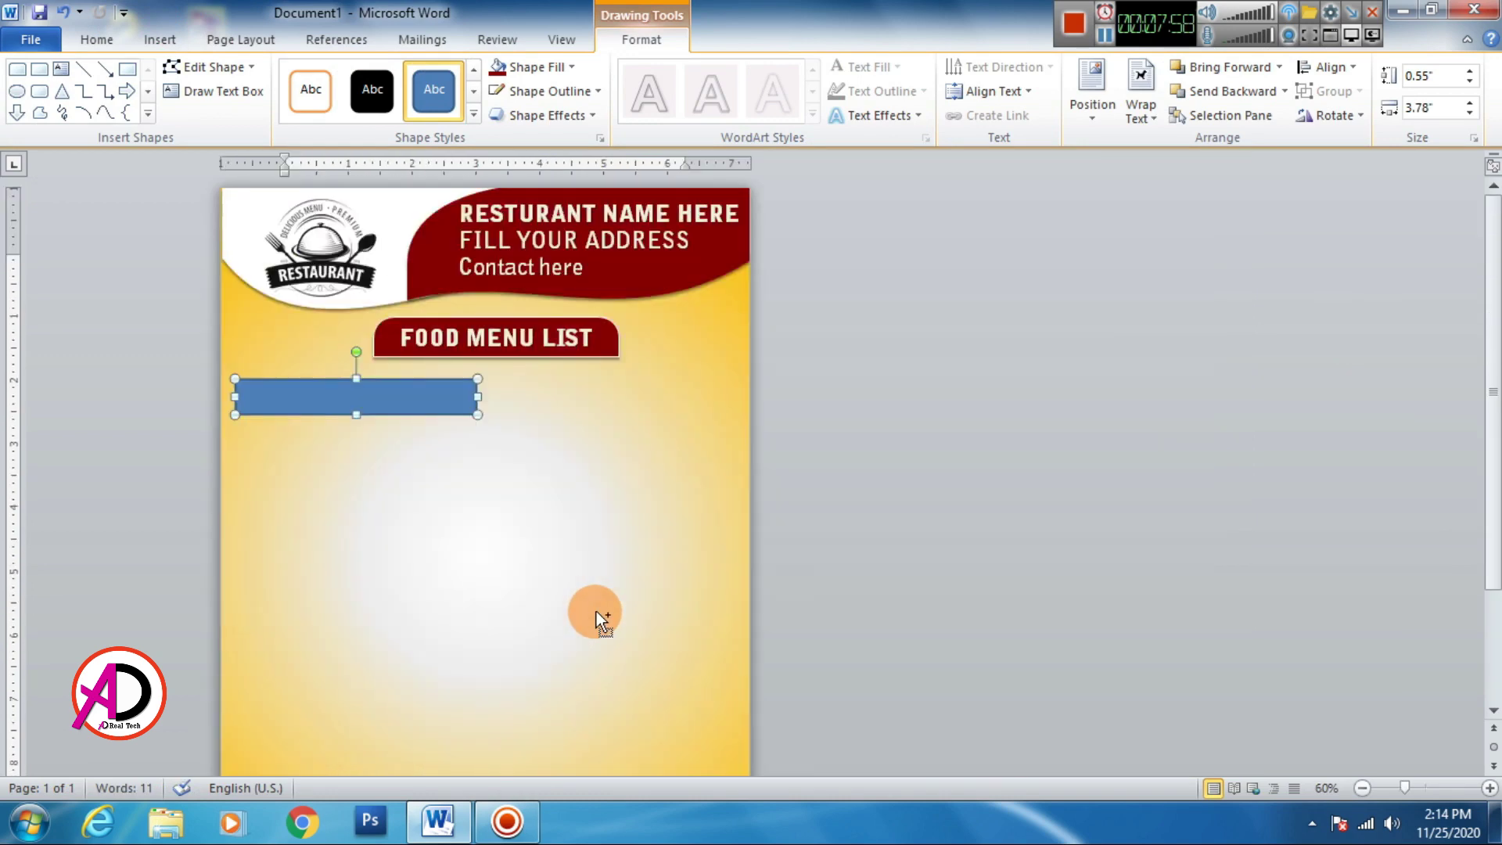
scroll(577, 607, down, 4)
scroll(571, 596, up, 3)
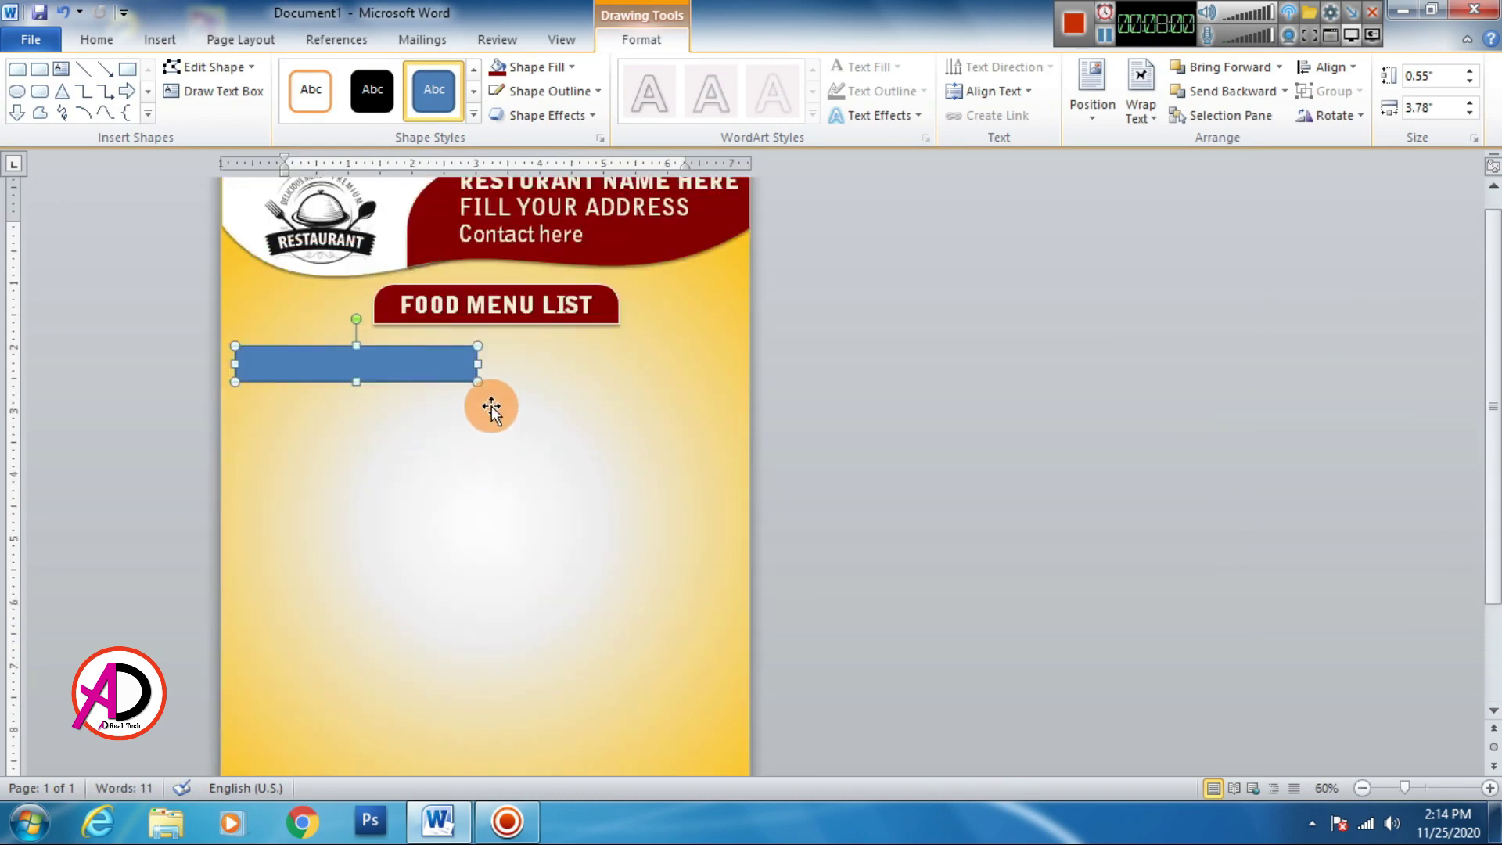
key(ctrl+z)
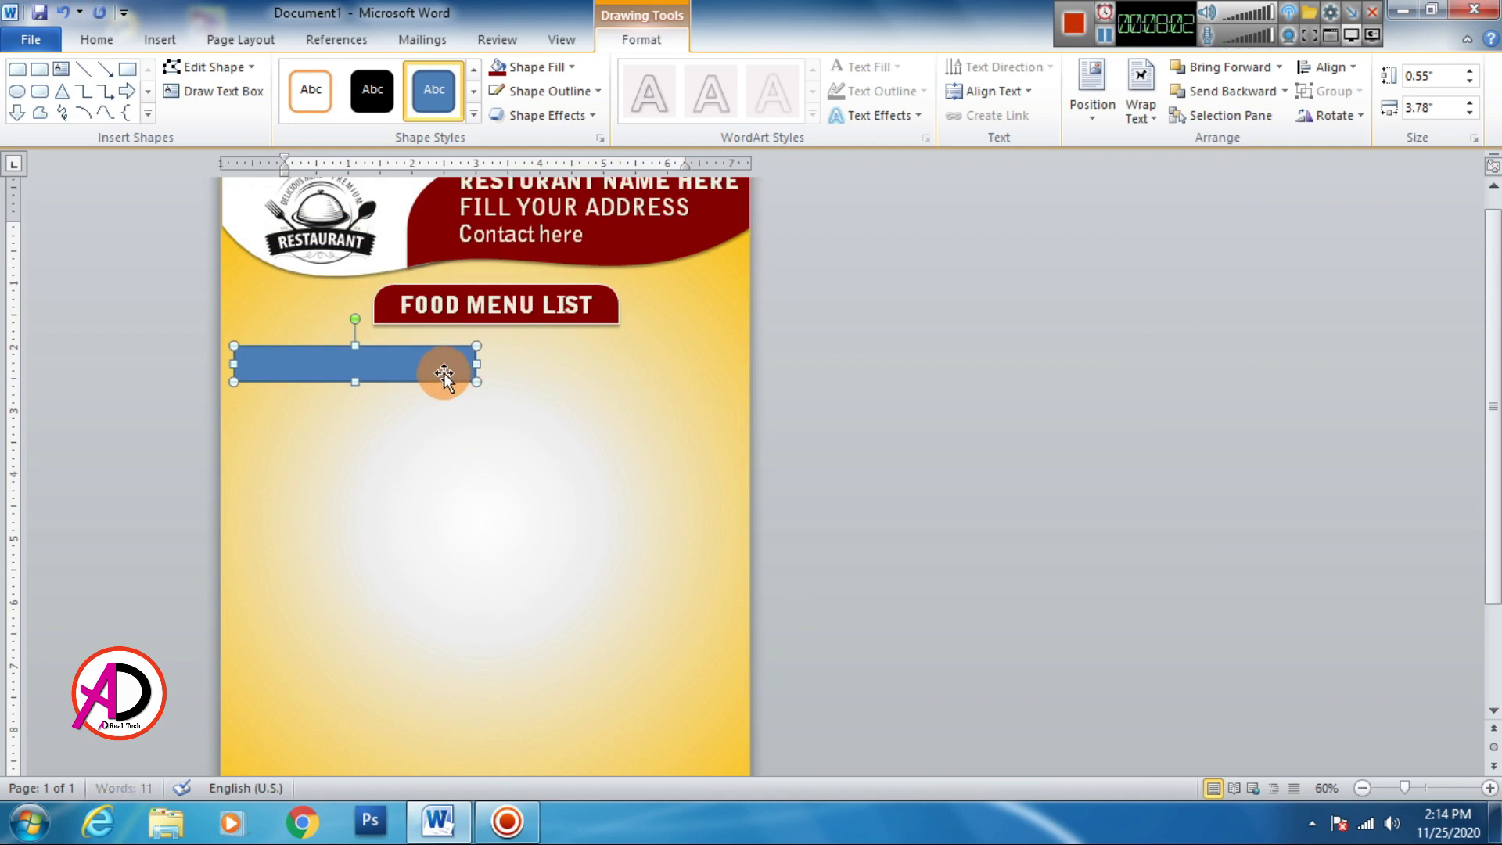
key(ctrl+z)
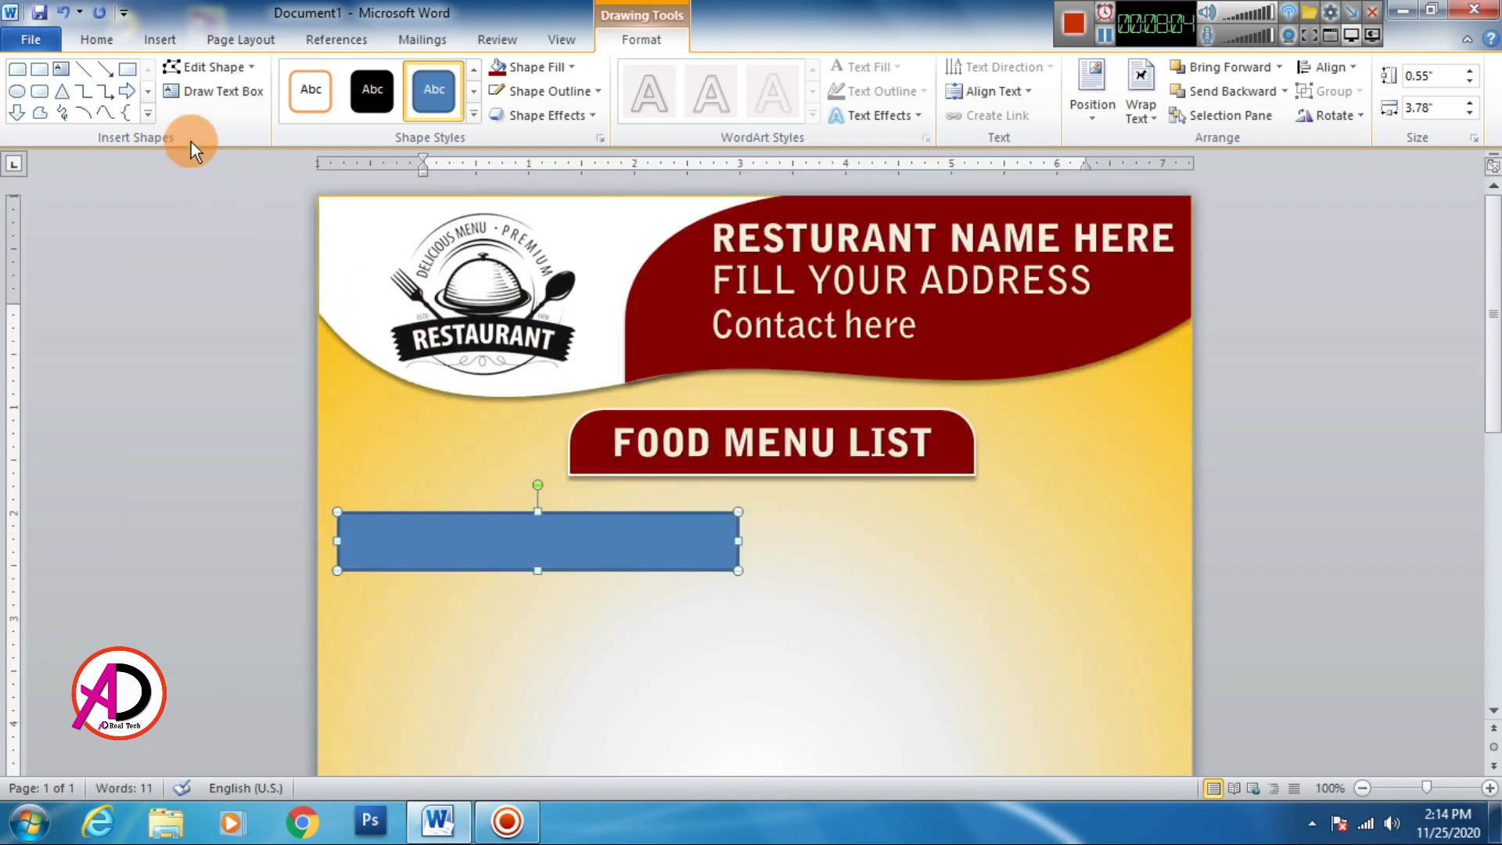
Edit the rectangle's points, adding a bottom-edge point and pulling the bottom-left corner down.
click(239, 63)
click(227, 119)
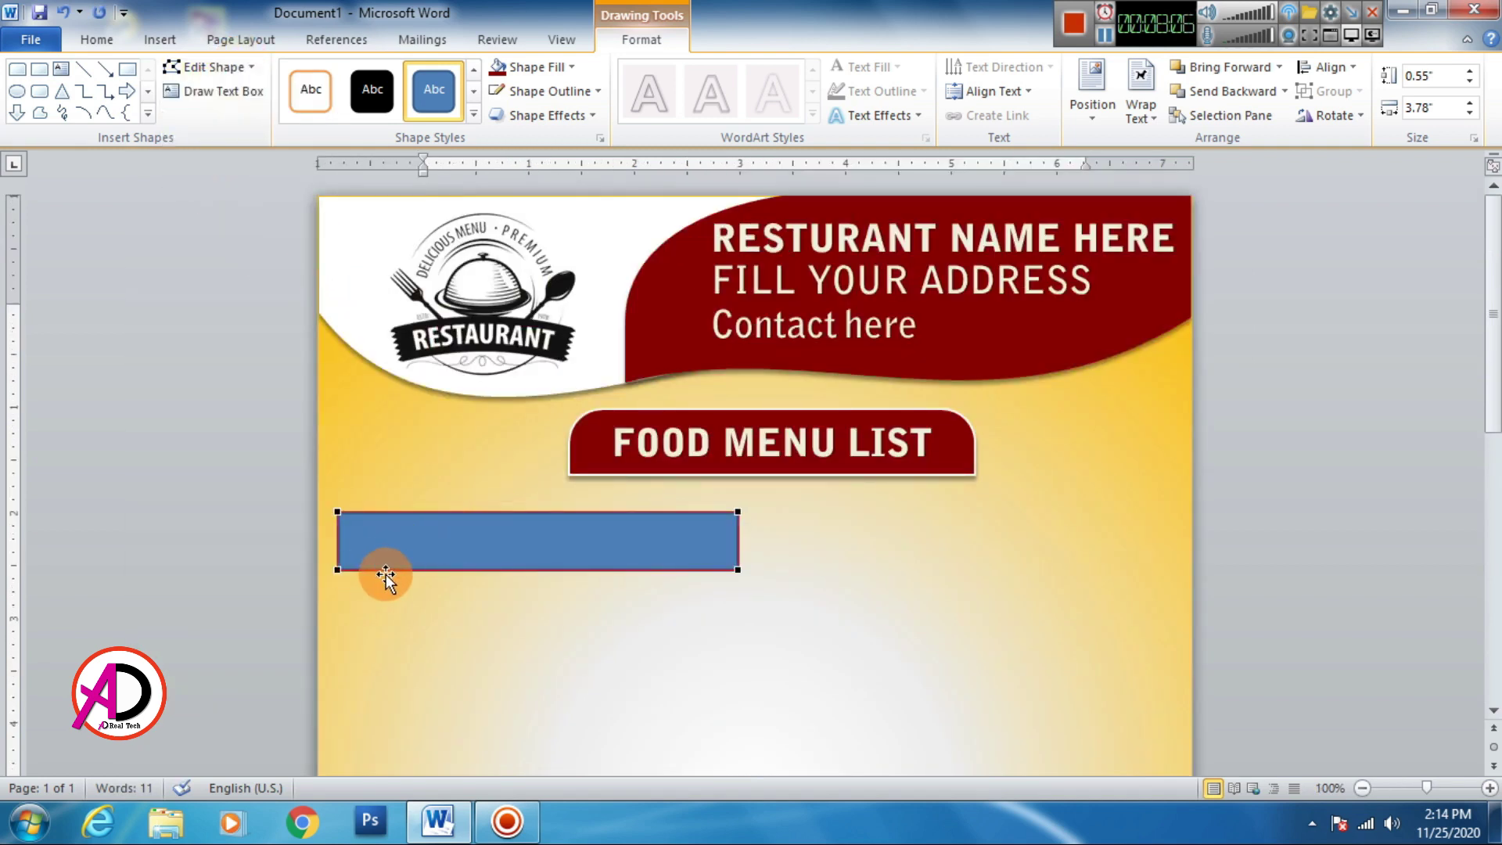
right_click(389, 570)
click(443, 590)
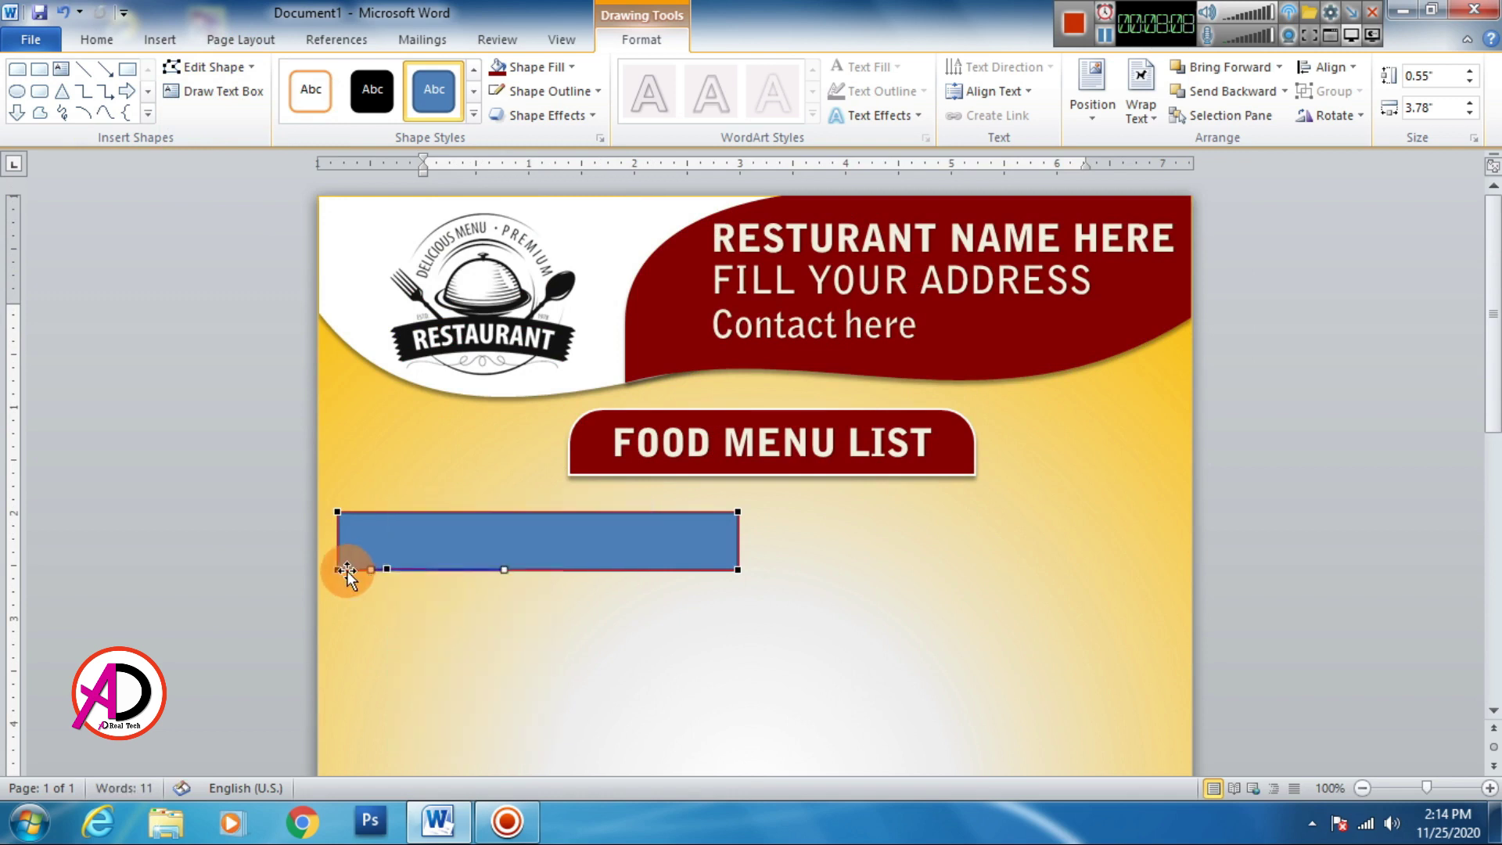
drag(338, 570, 337, 585)
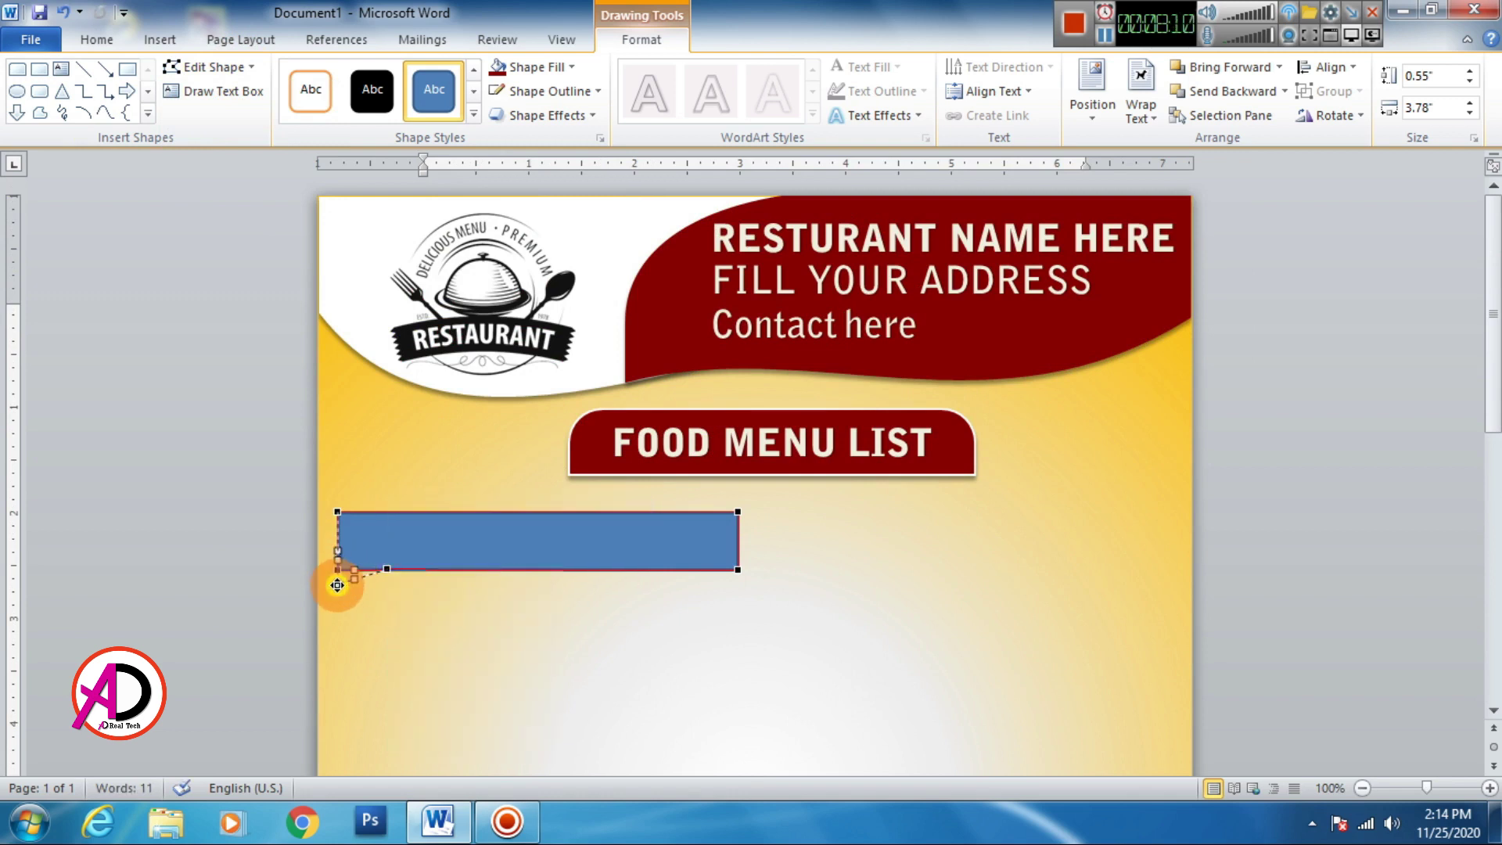
Remove the tab shape's outline and fill it with orange.
click(1361, 475)
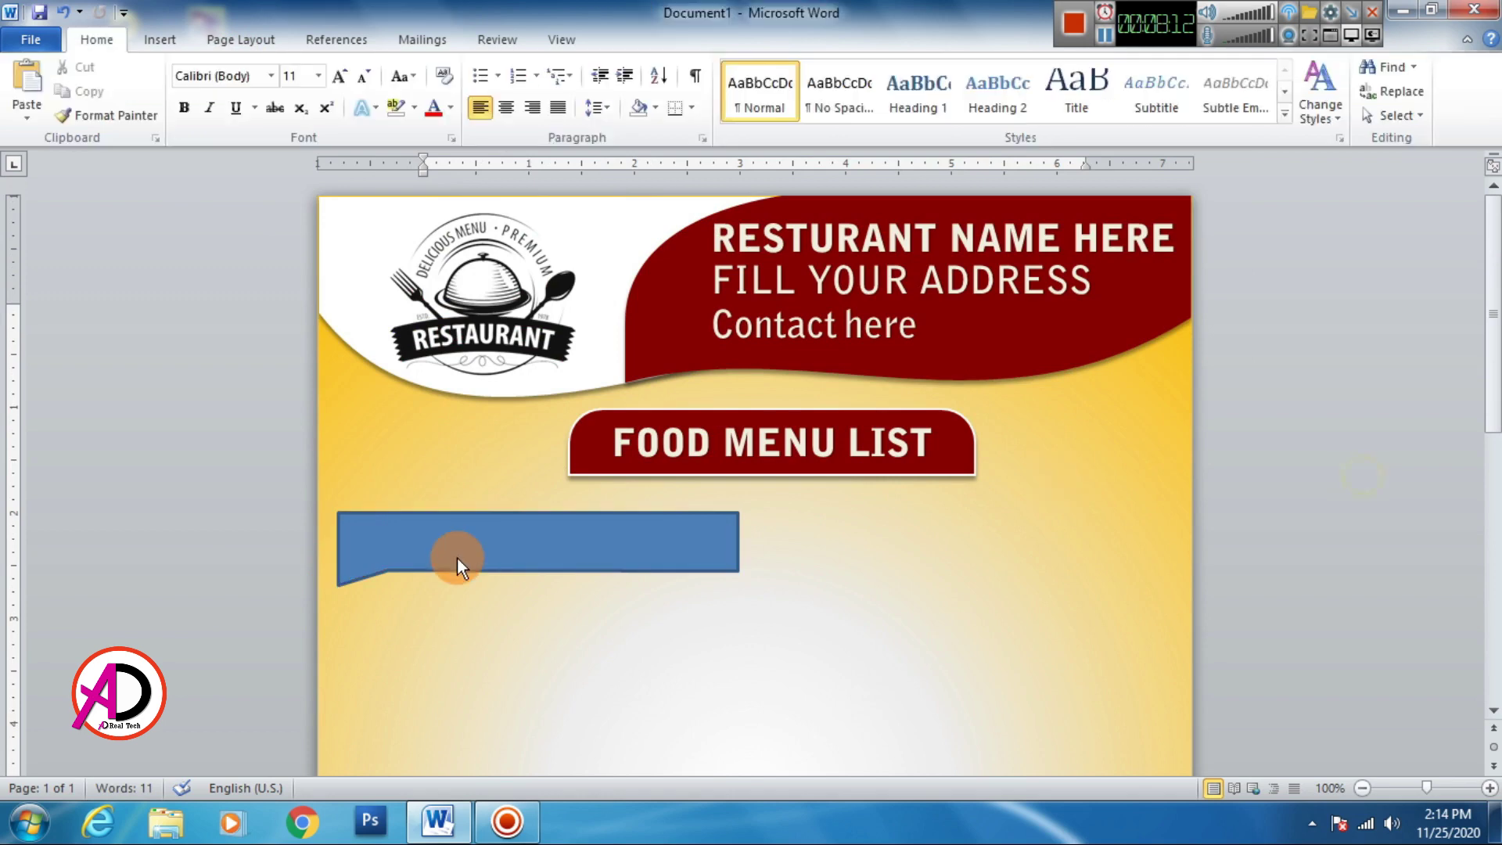
double_click(456, 557)
click(596, 91)
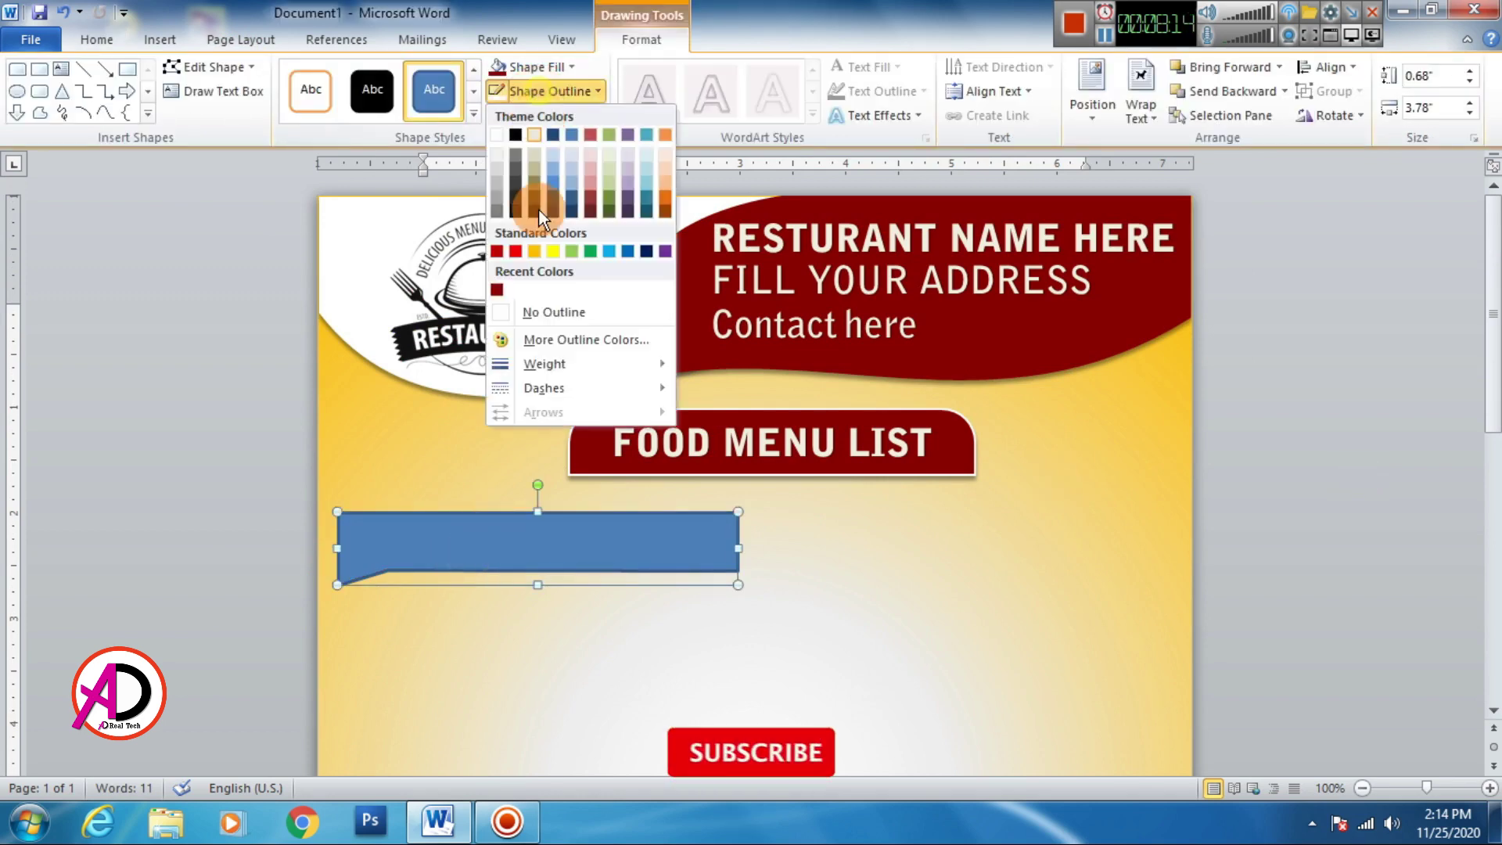
click(548, 312)
click(546, 69)
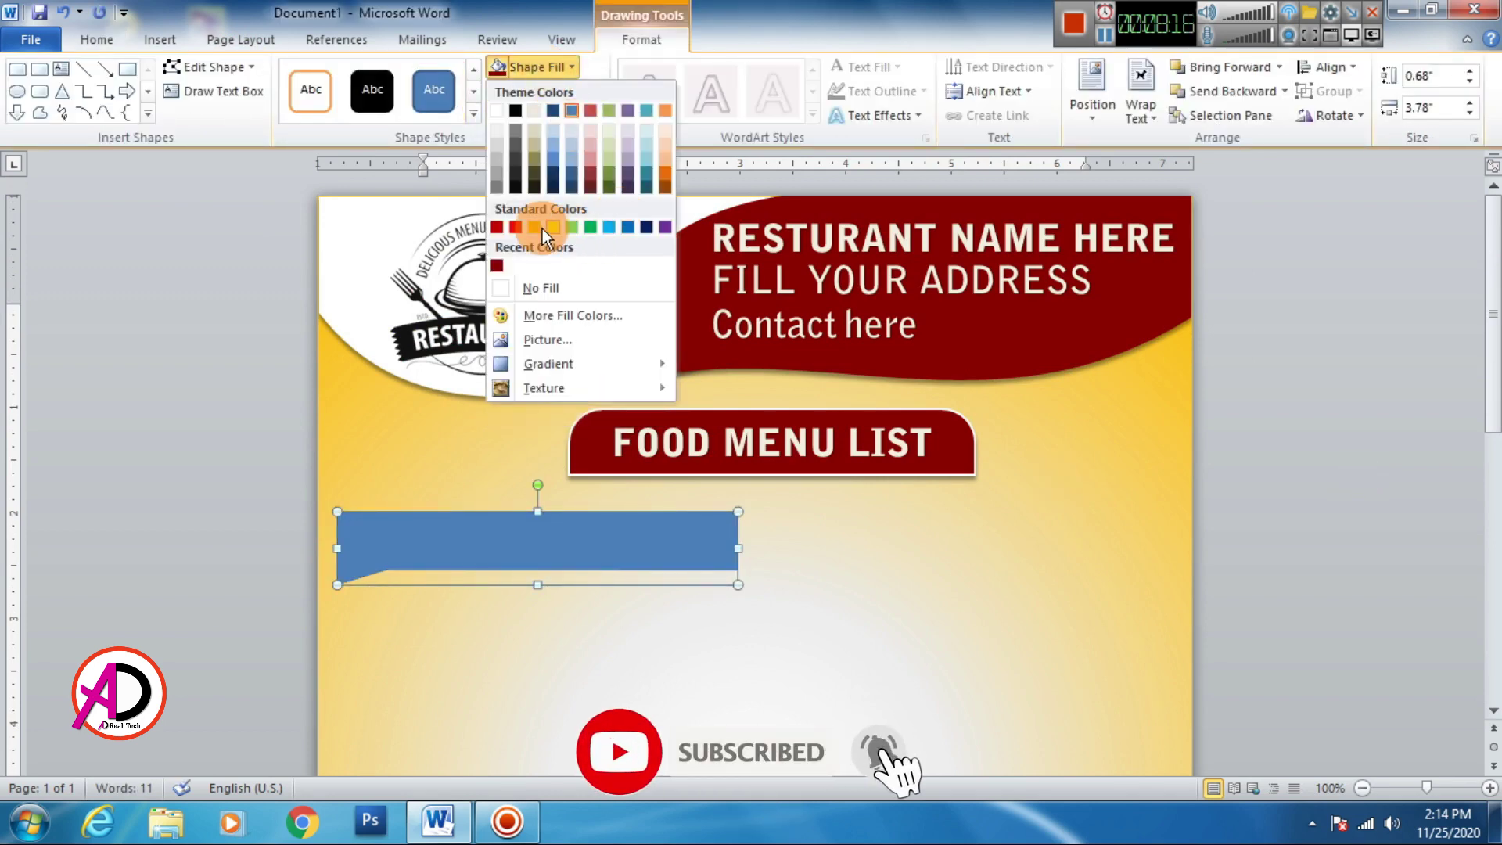
click(664, 172)
Switch the shape to a gradient fill with the middle stop removed and the right stop at the end.
click(538, 73)
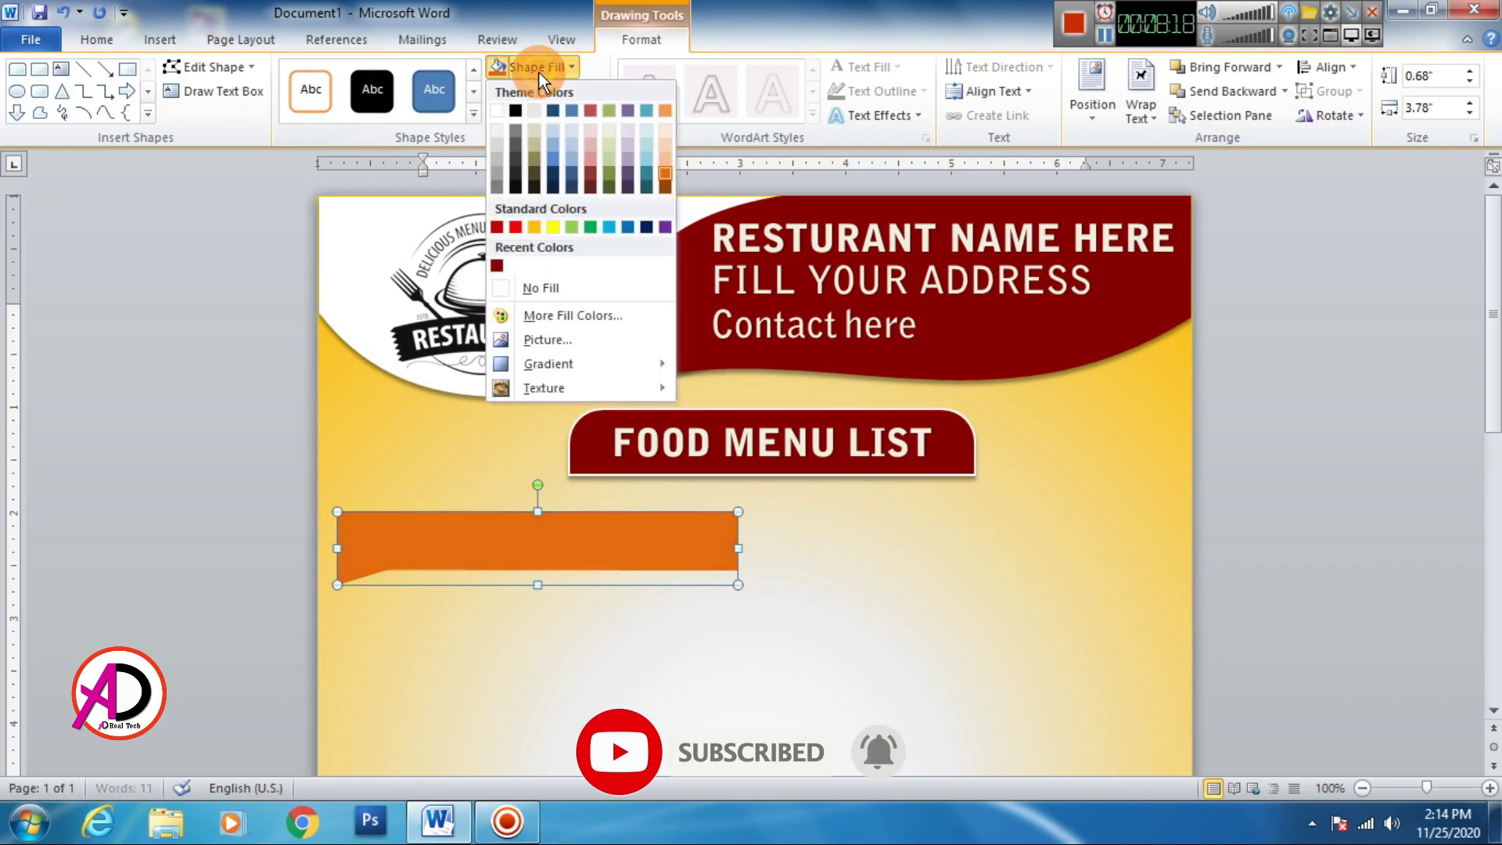
mouse_move(547, 364)
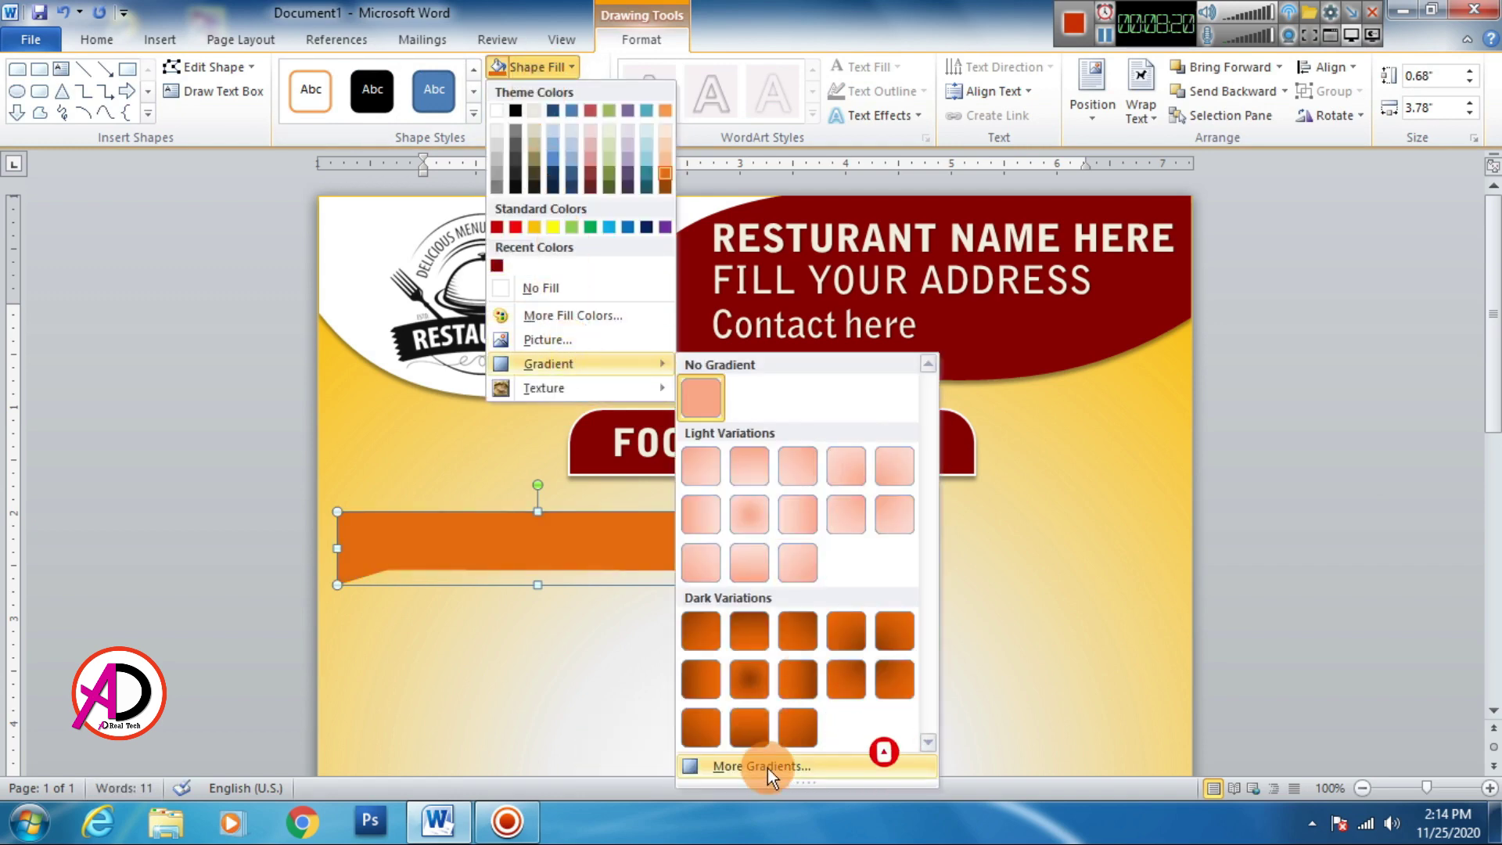
click(767, 766)
click(832, 283)
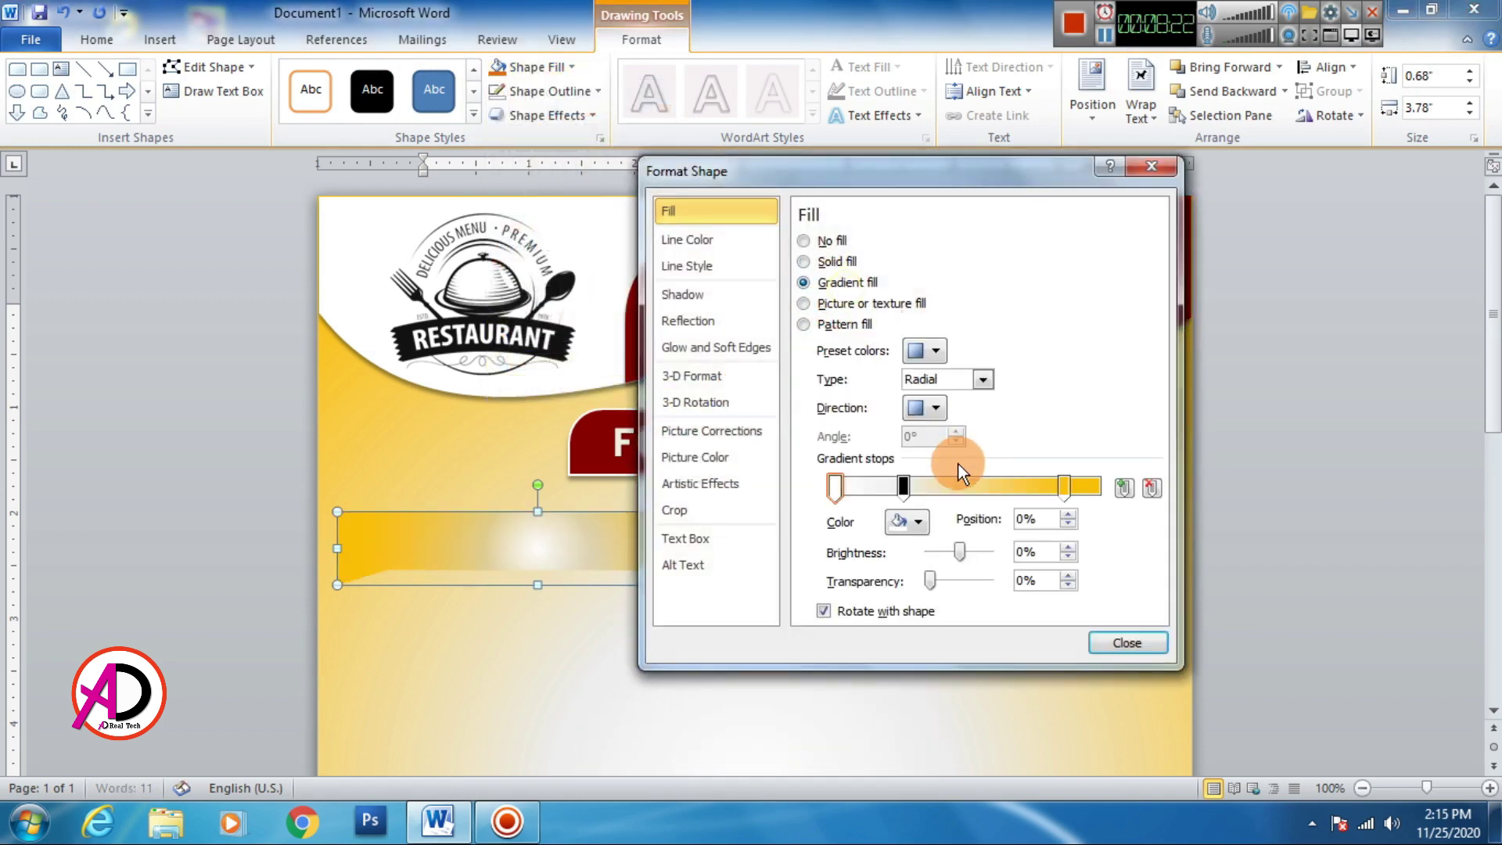
drag(903, 487, 937, 508)
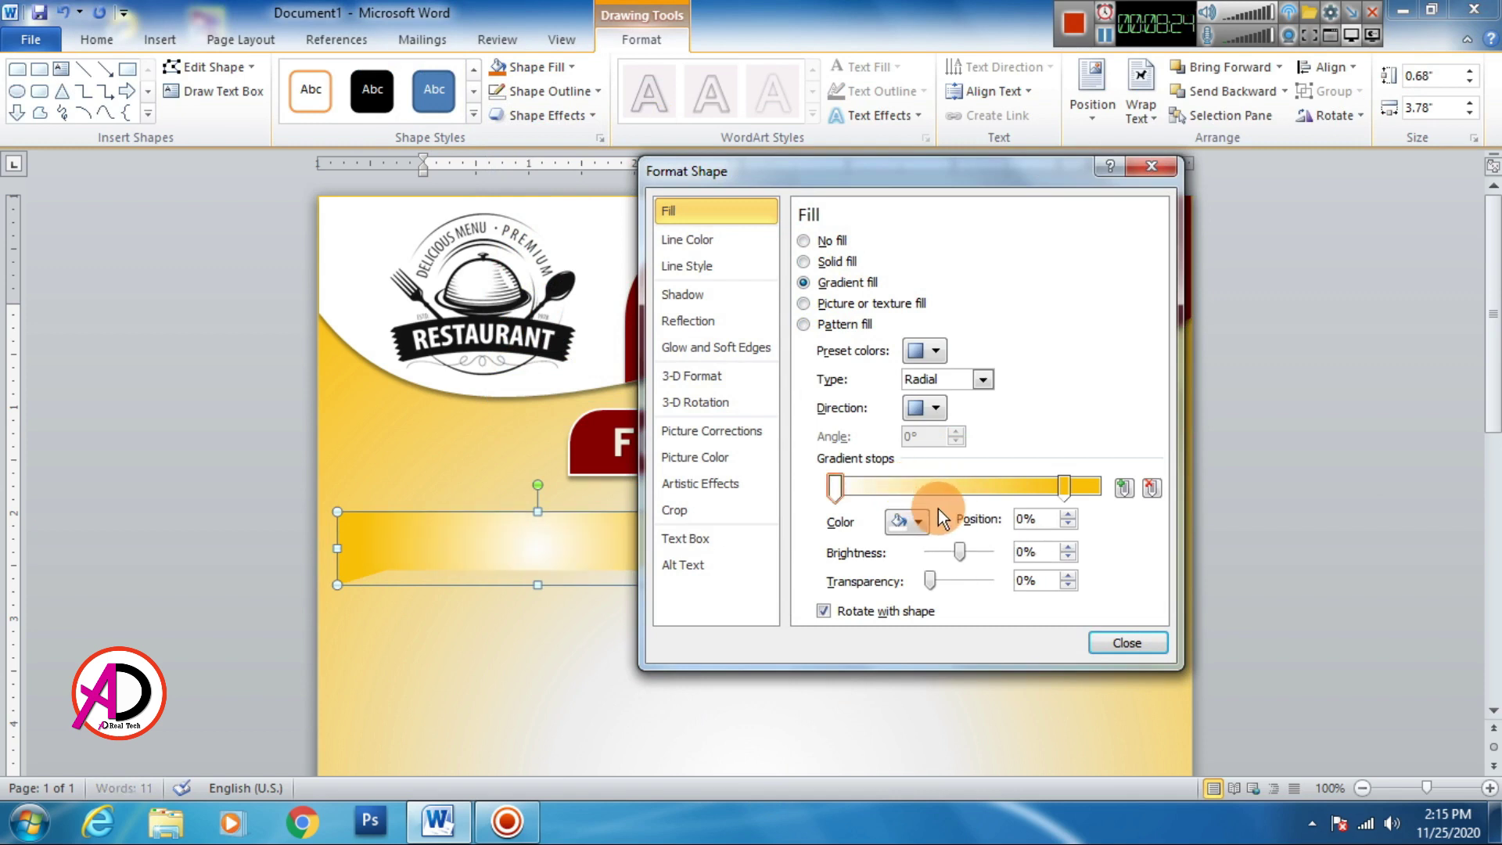
drag(1064, 486, 1114, 487)
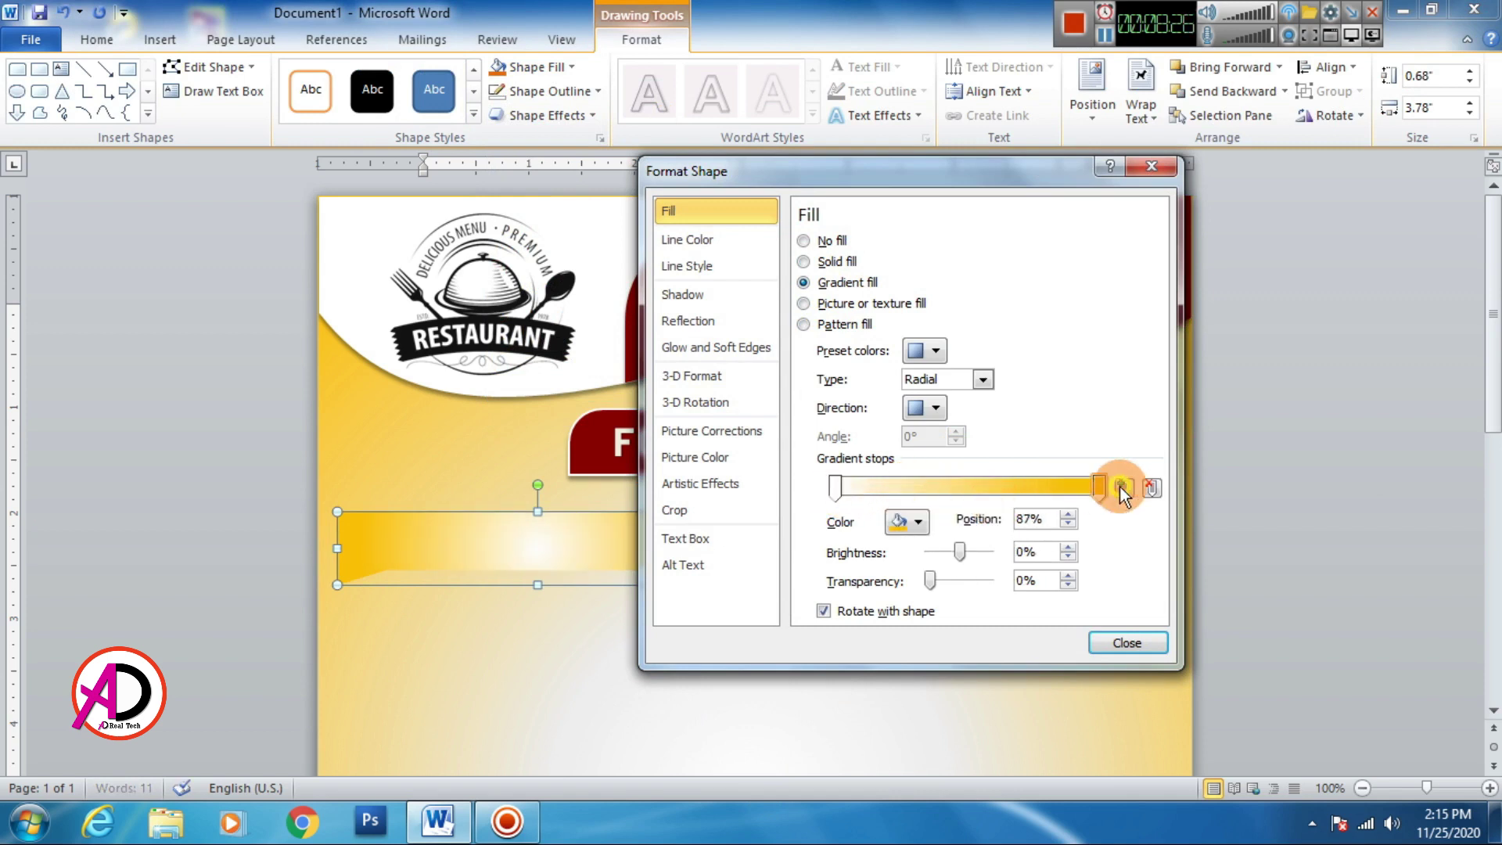
Make both gradient stops red and set a linear left-to-right gradient direction.
click(834, 486)
click(918, 522)
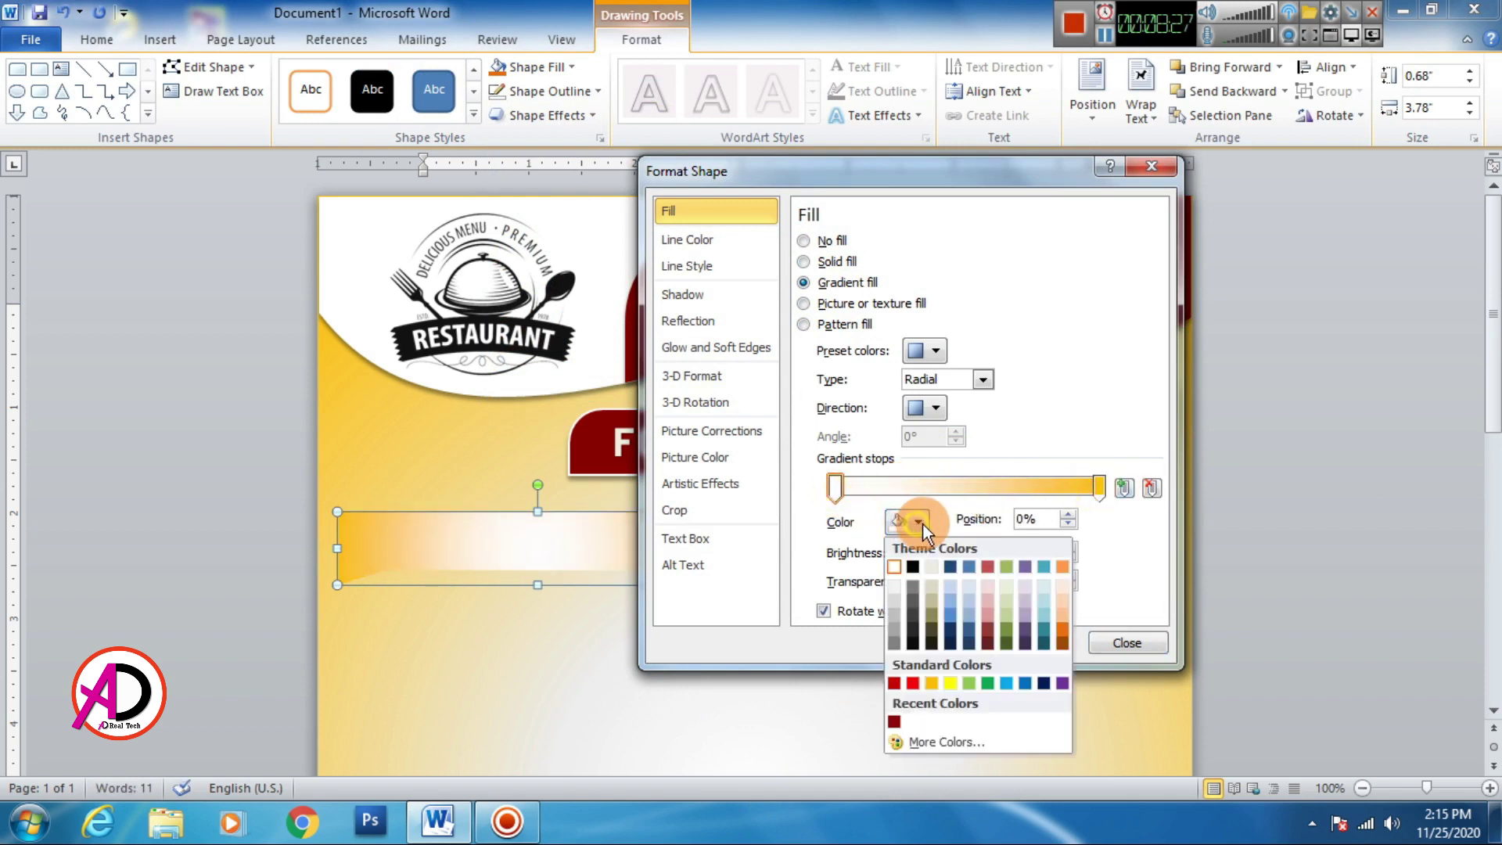
click(913, 683)
click(1098, 488)
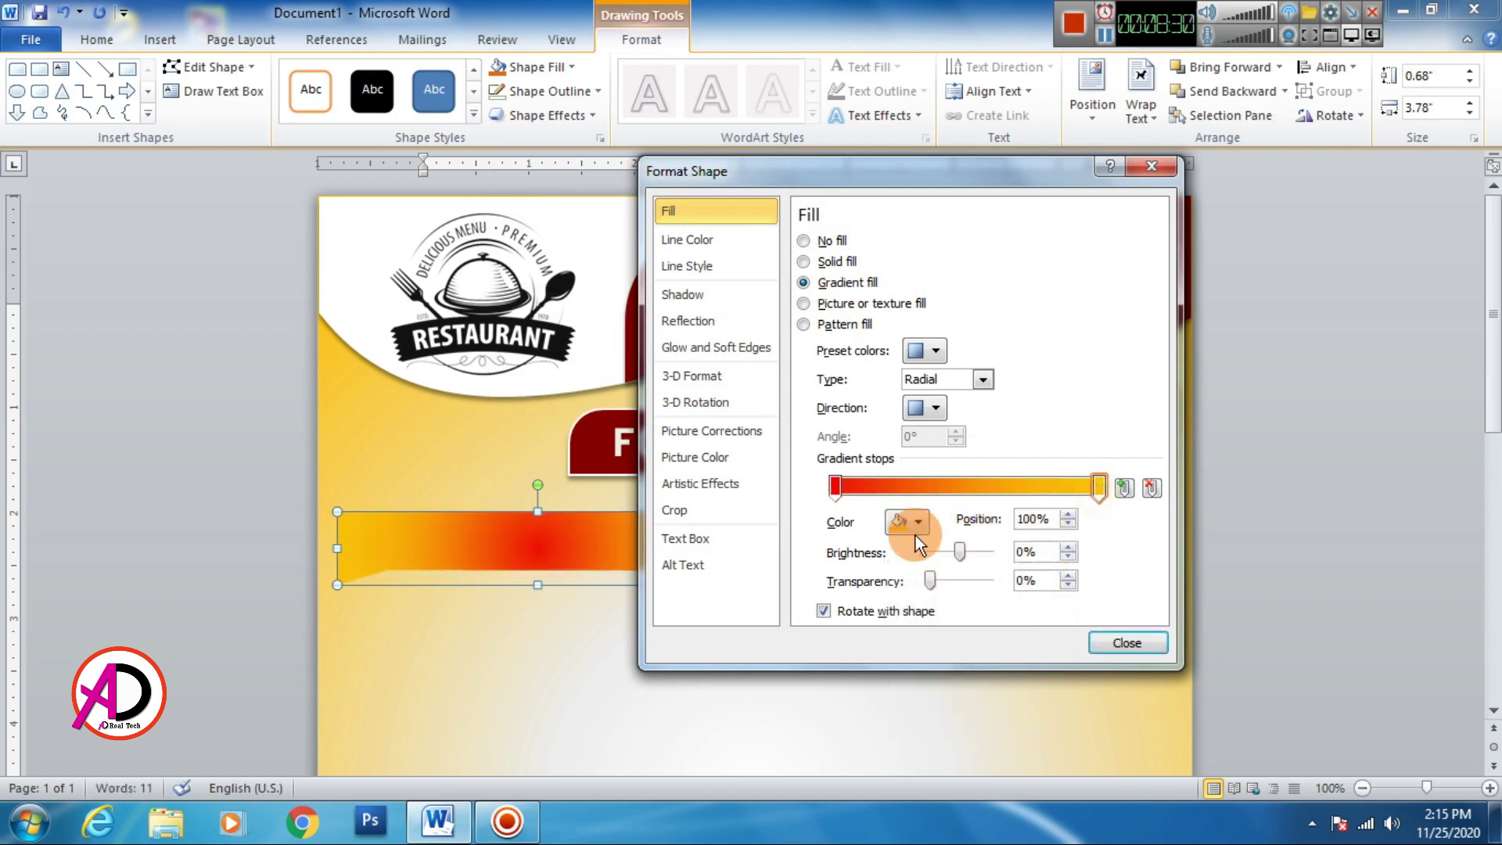
click(919, 524)
click(896, 682)
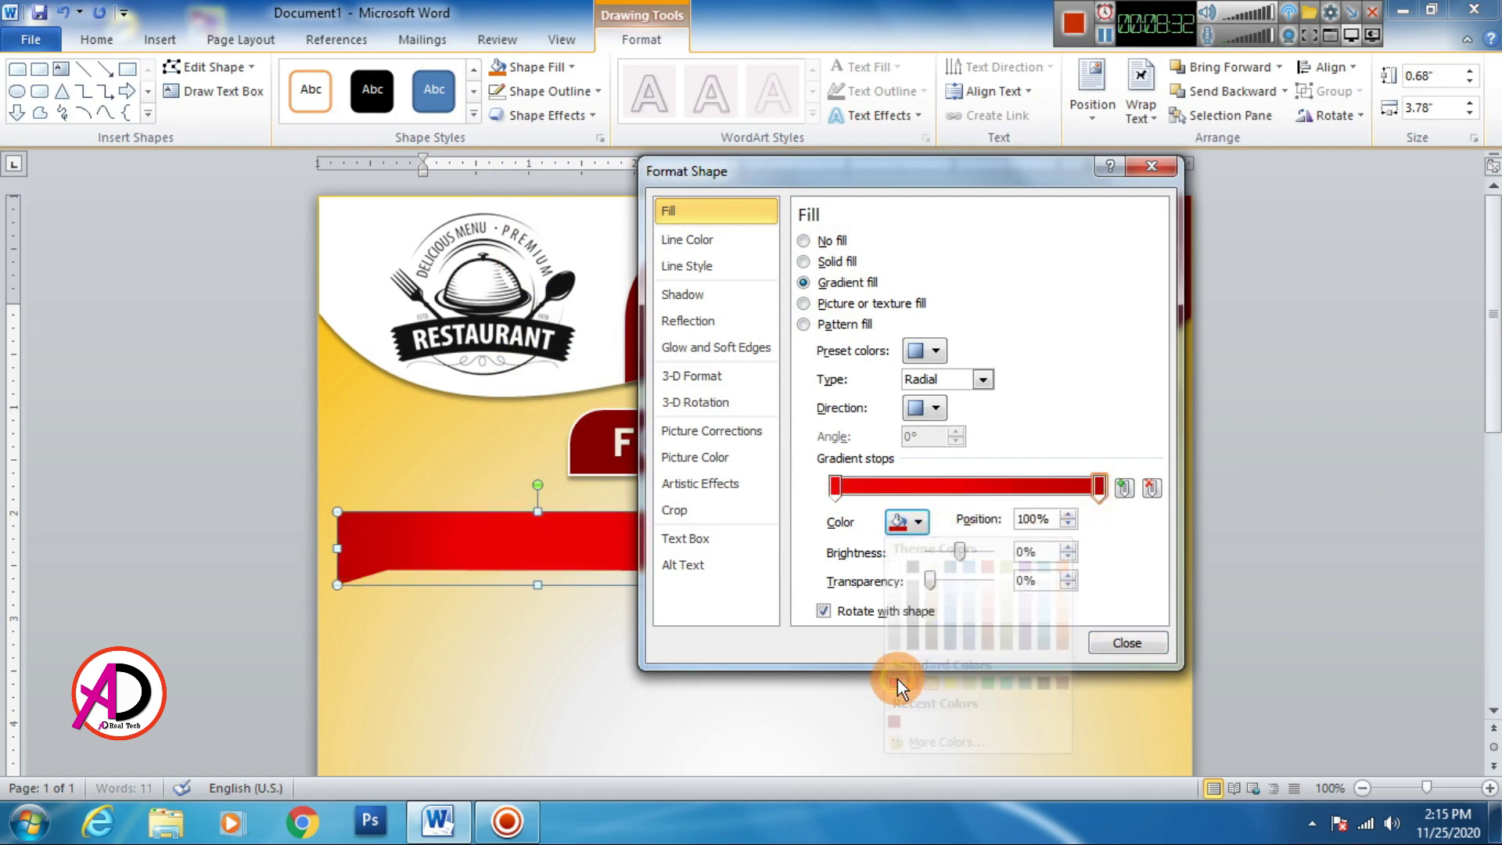
click(982, 380)
click(961, 401)
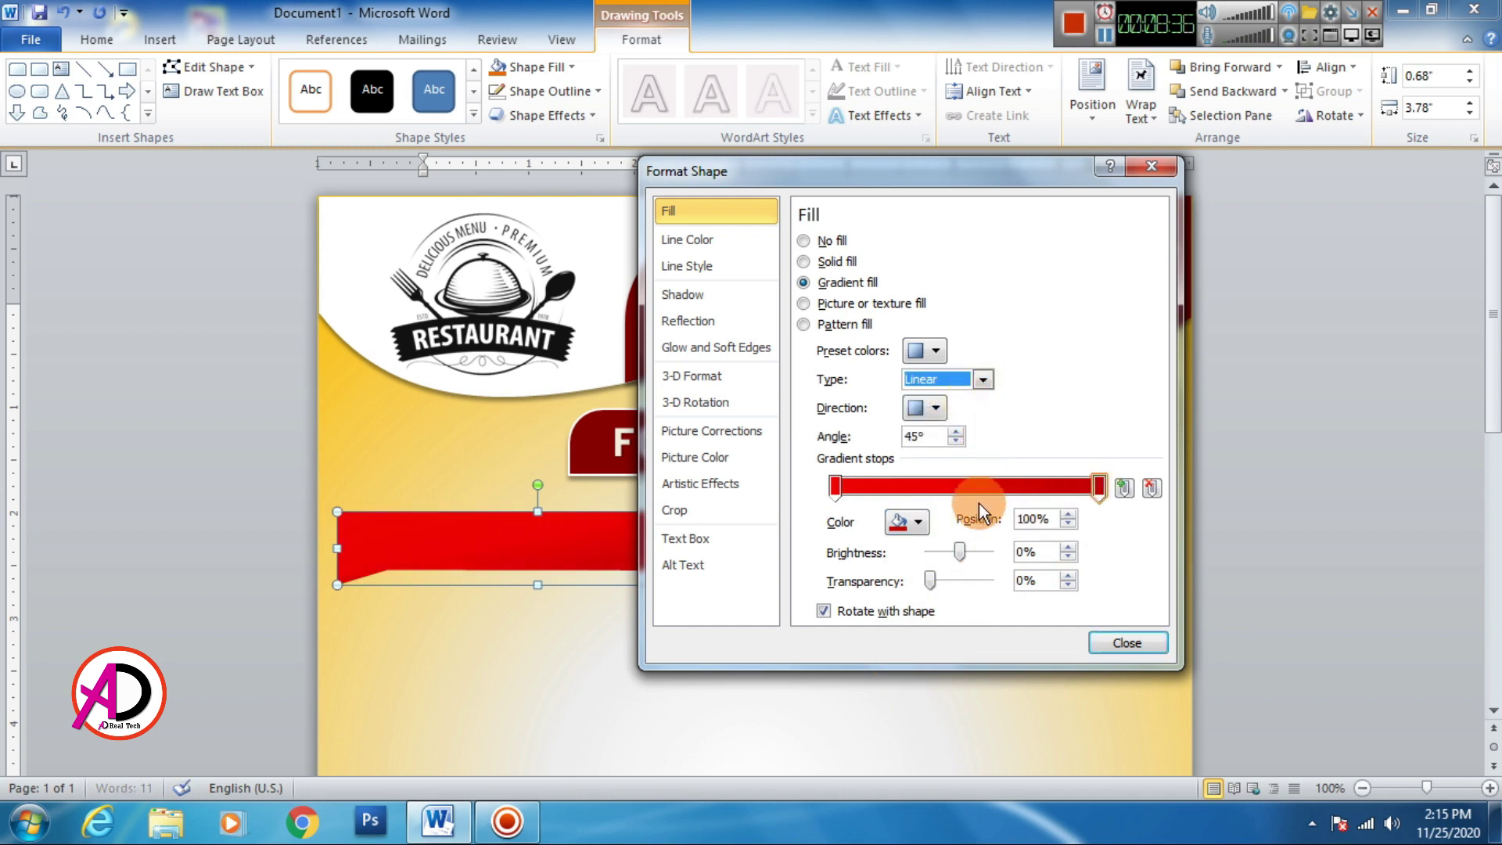
click(936, 407)
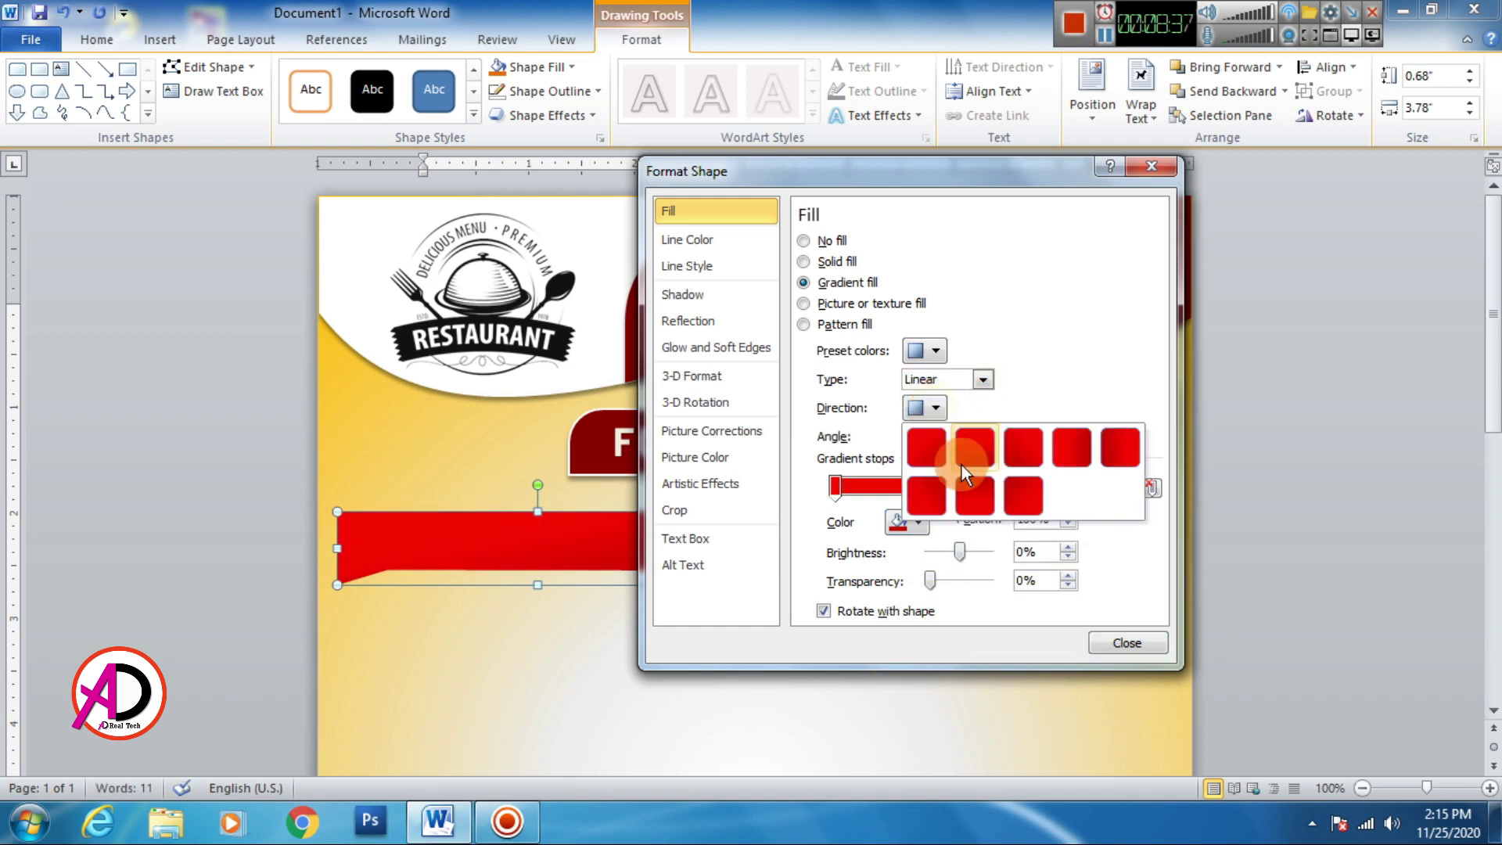
click(1071, 449)
Recolour the right gradient stop red.
click(1098, 487)
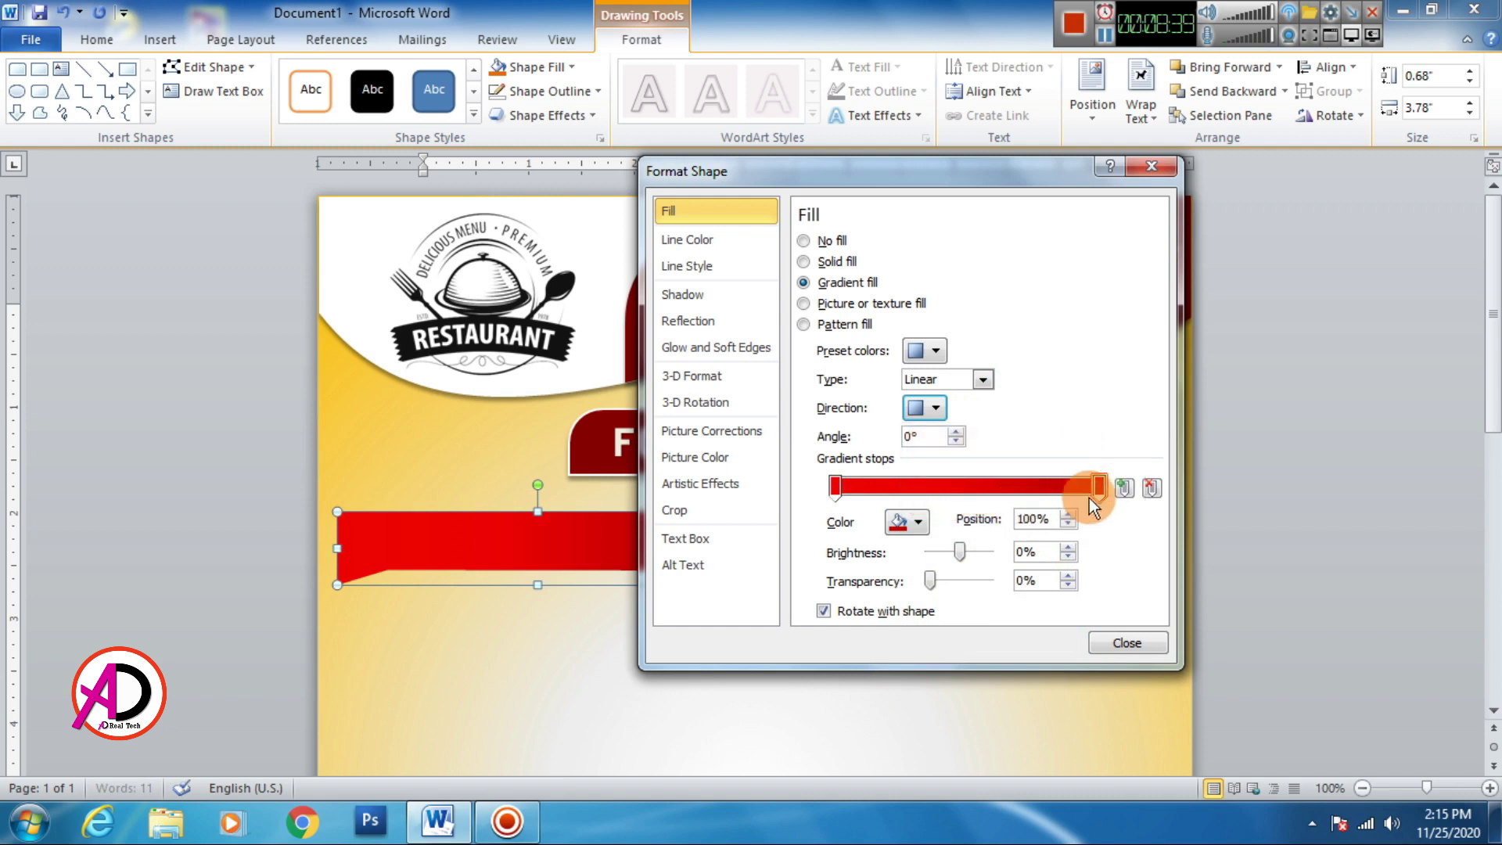
click(919, 523)
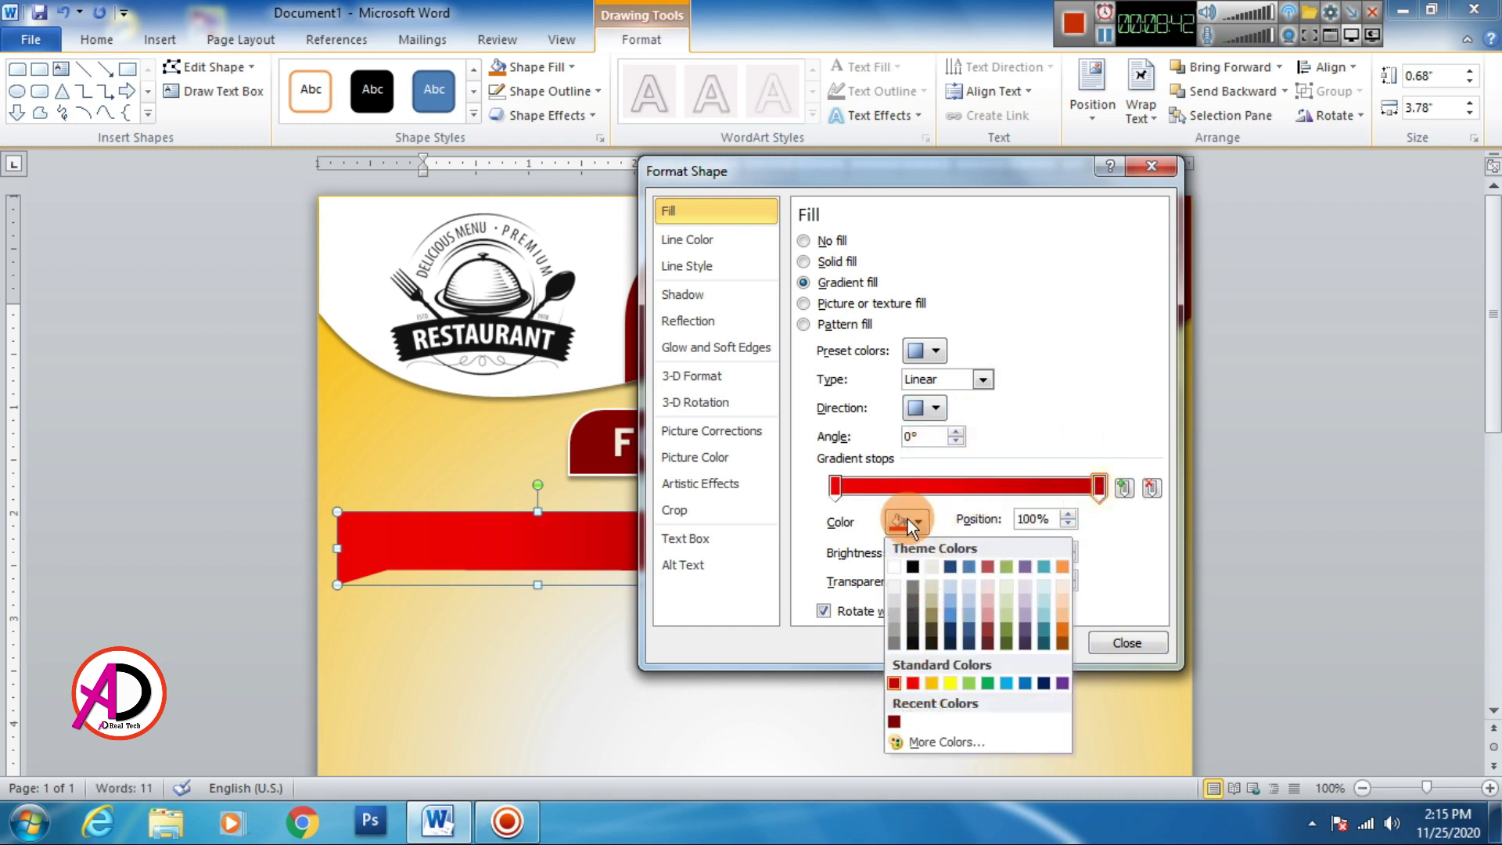
click(835, 485)
click(1098, 486)
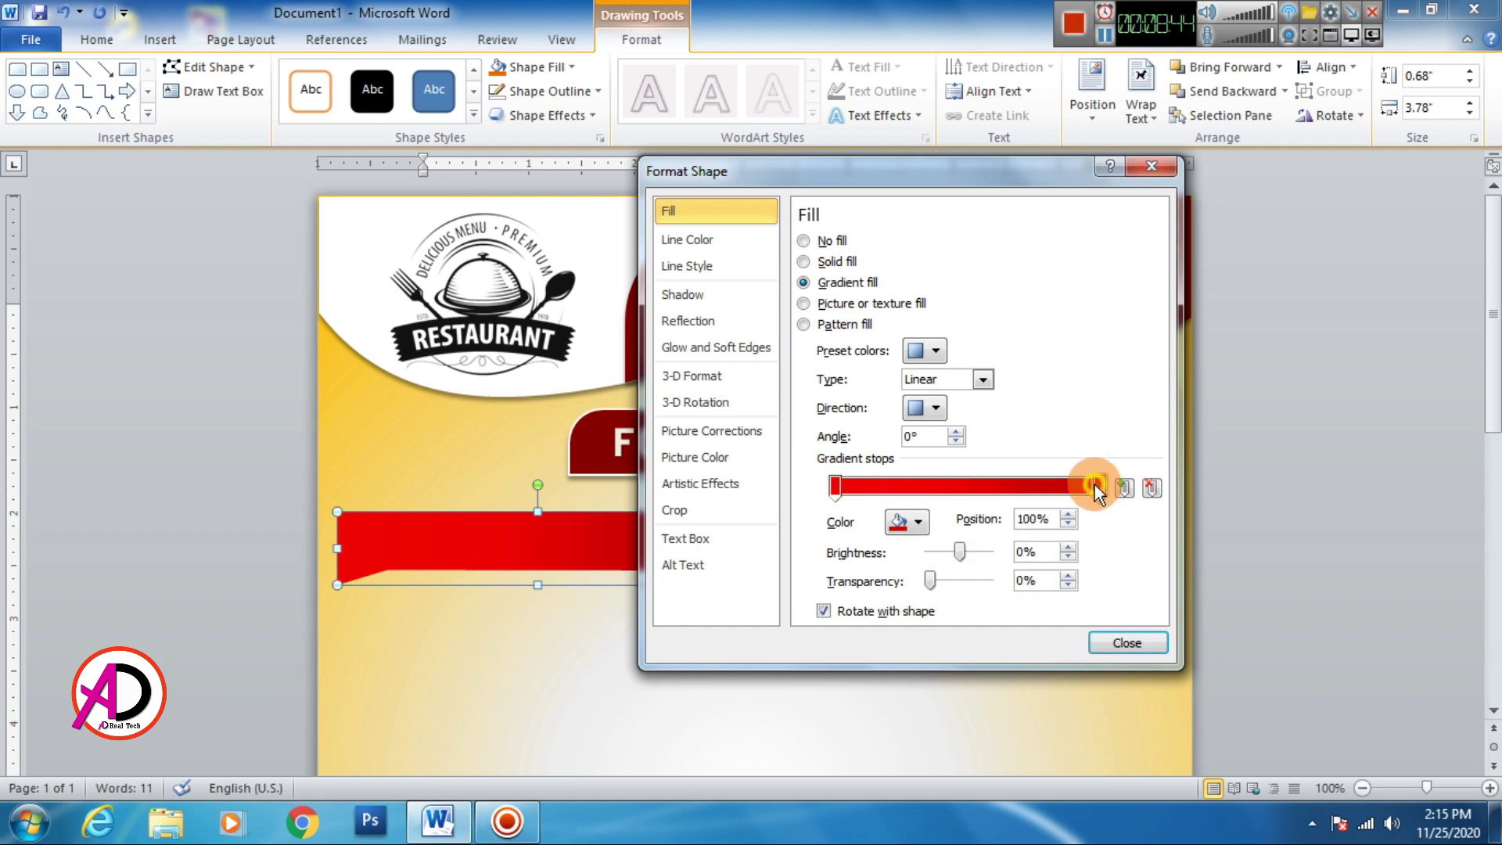
click(913, 522)
click(895, 683)
click(917, 522)
click(910, 681)
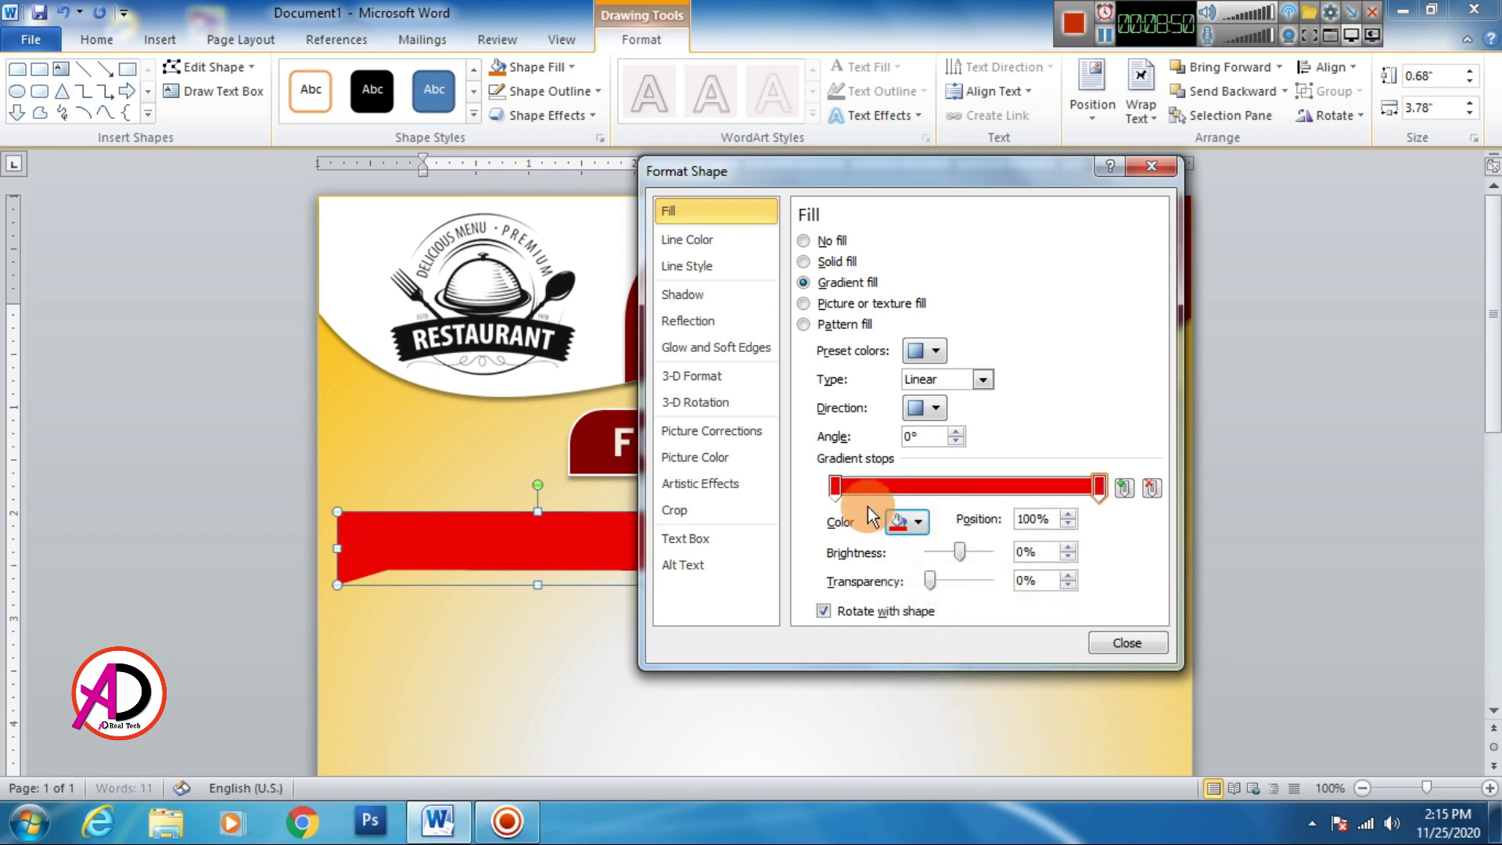
Set the left gradient stop to gold.
click(835, 486)
click(919, 524)
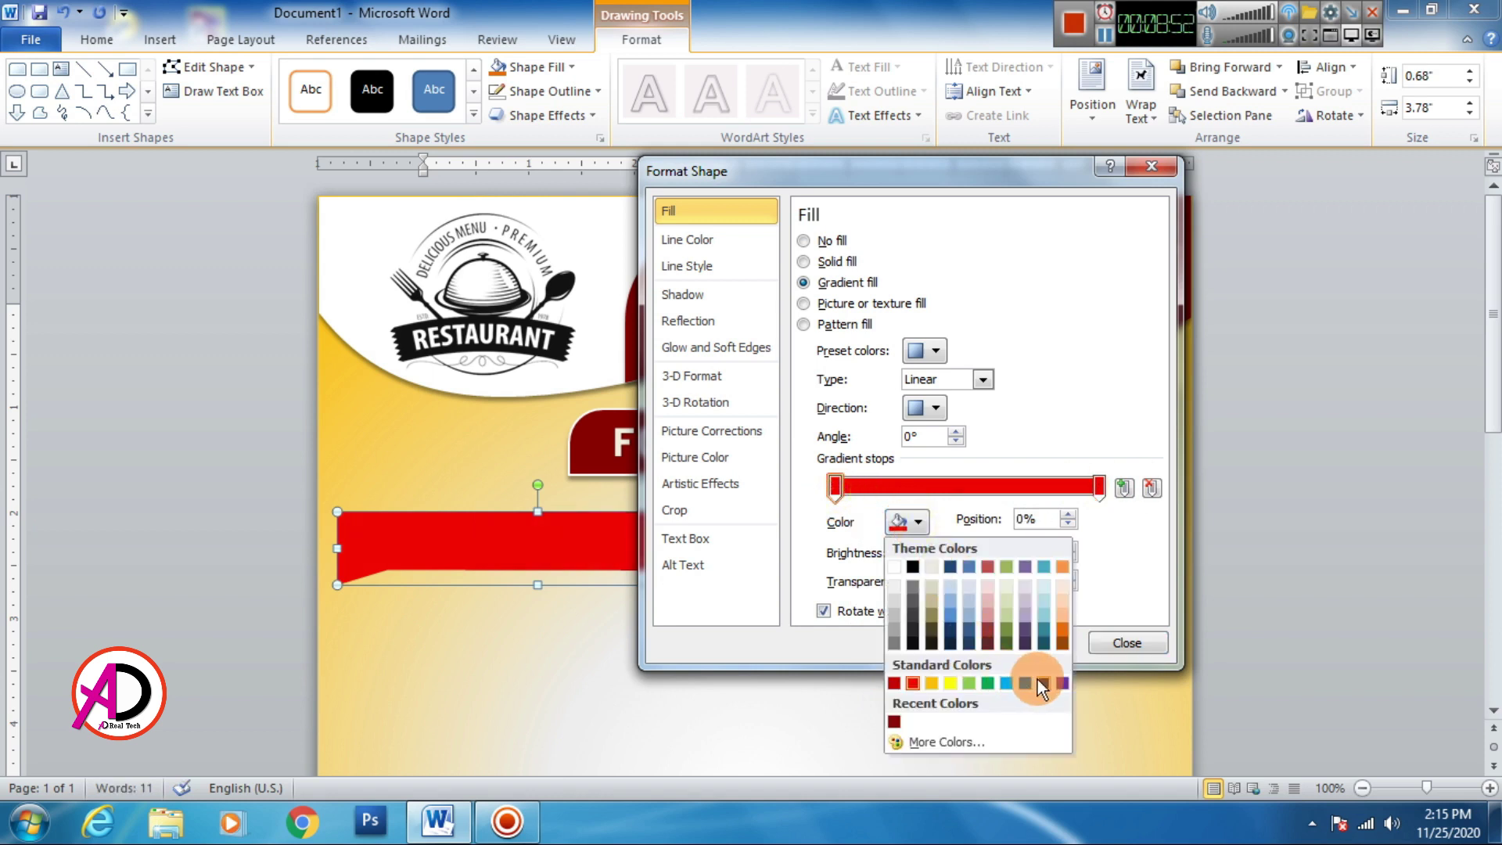
click(932, 683)
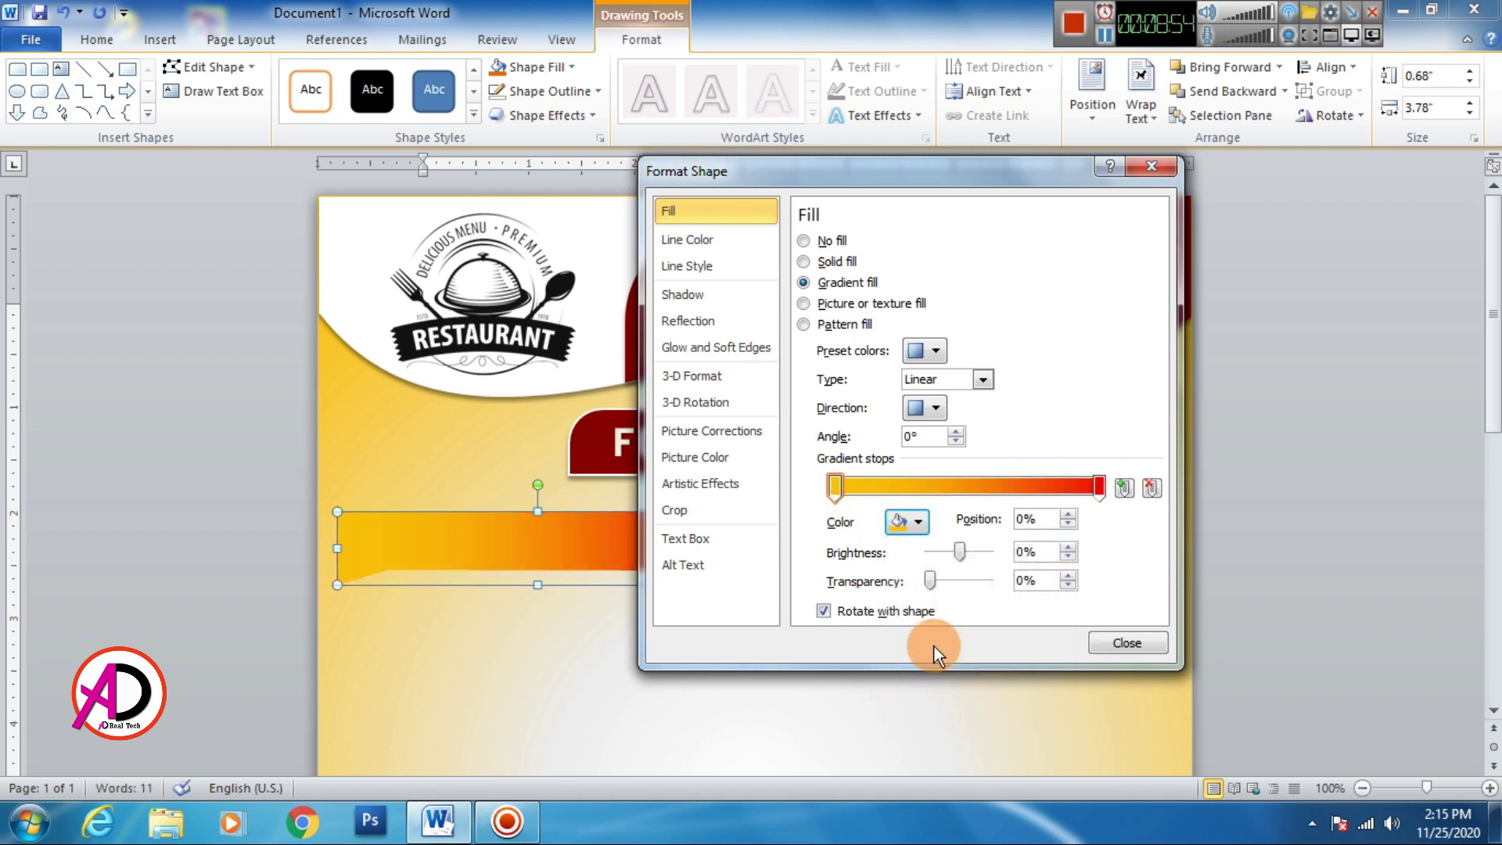
click(907, 522)
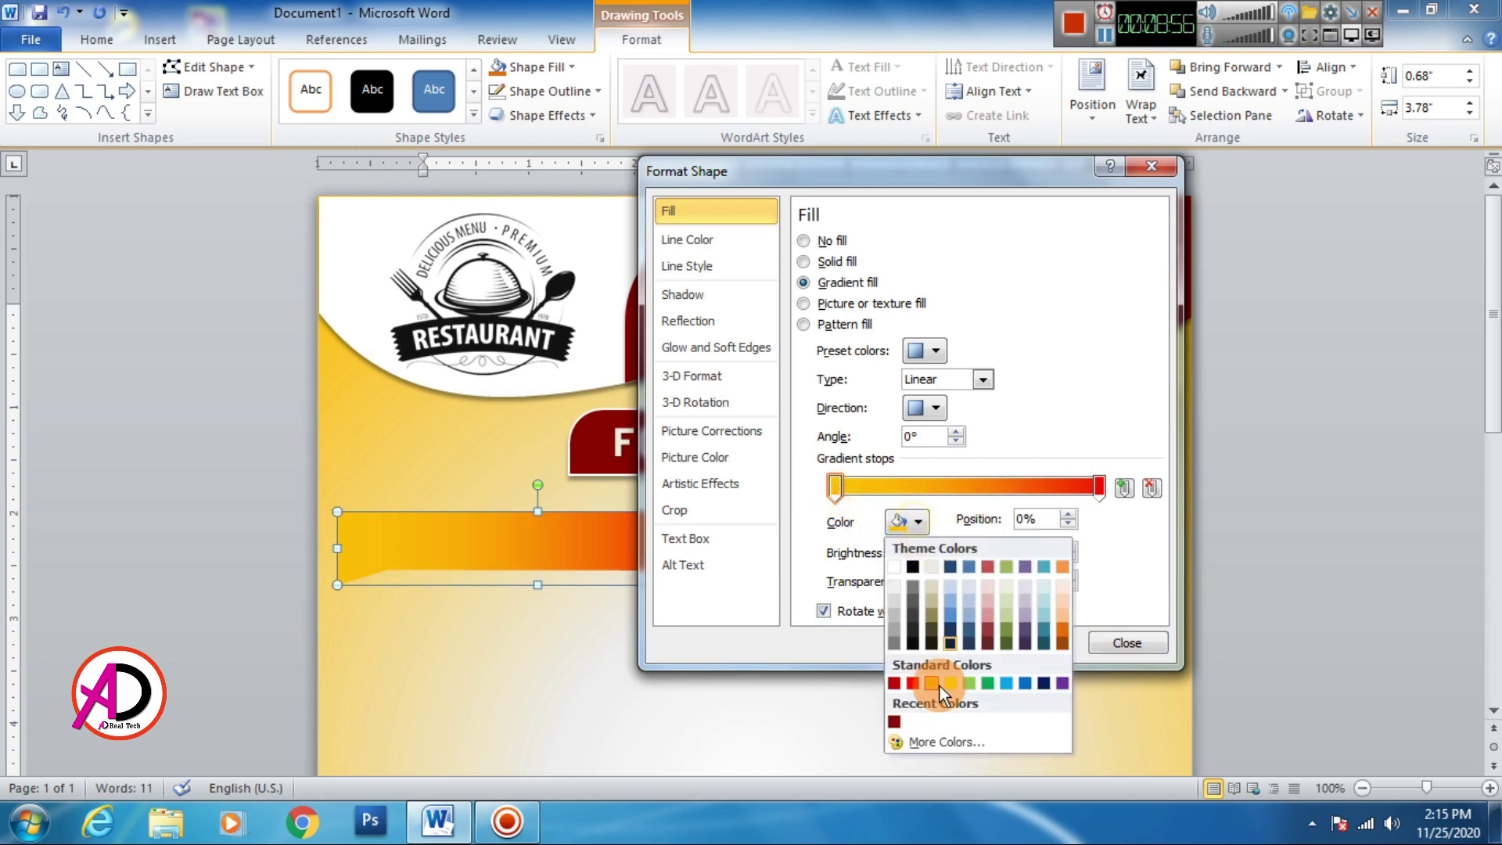
click(935, 742)
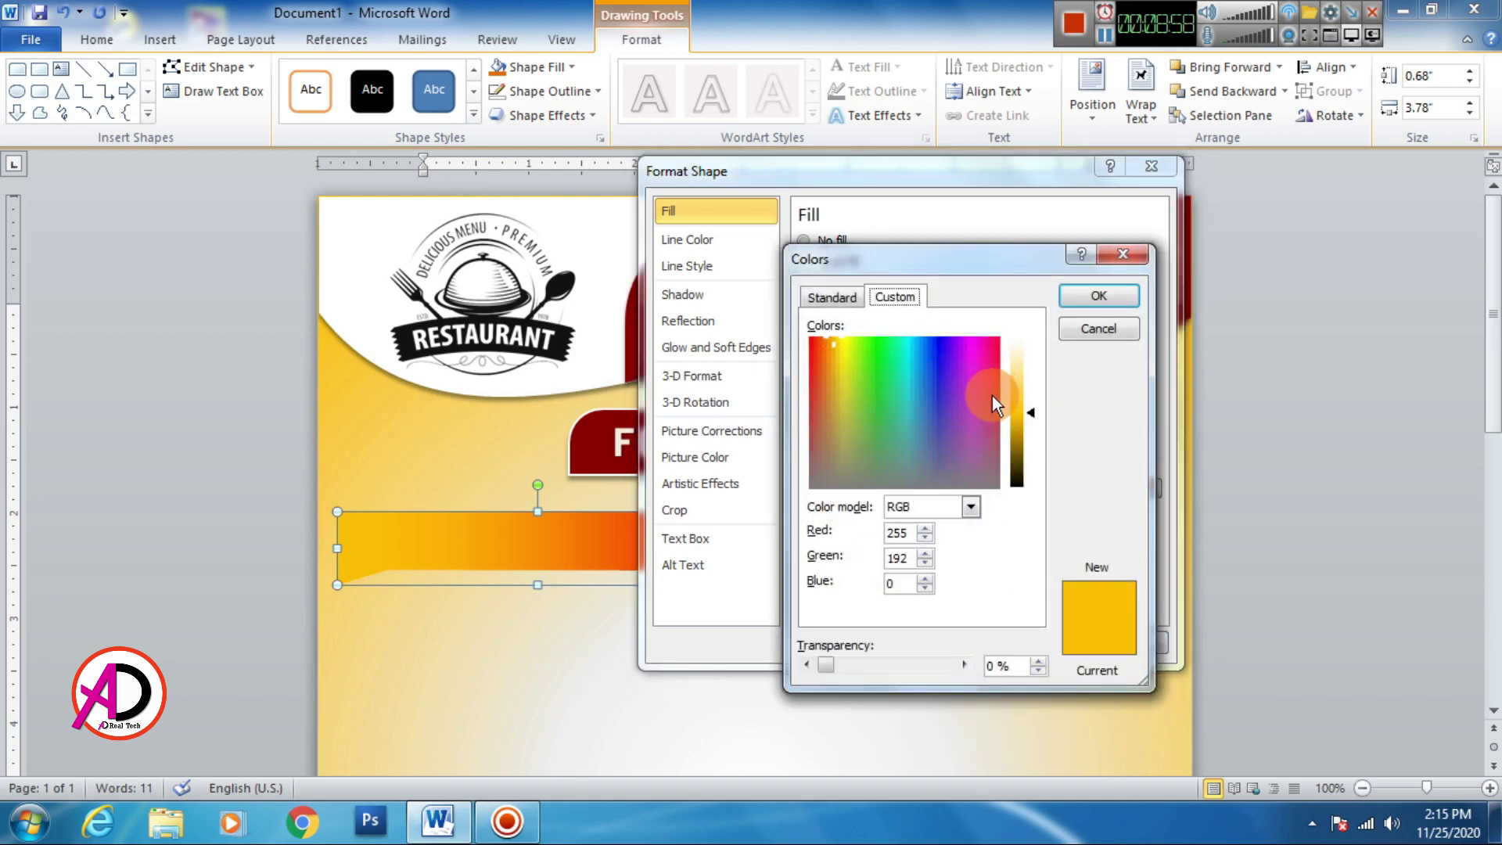
Set the left gradient stop to Dark Red.
click(994, 397)
drag(1044, 433, 1029, 407)
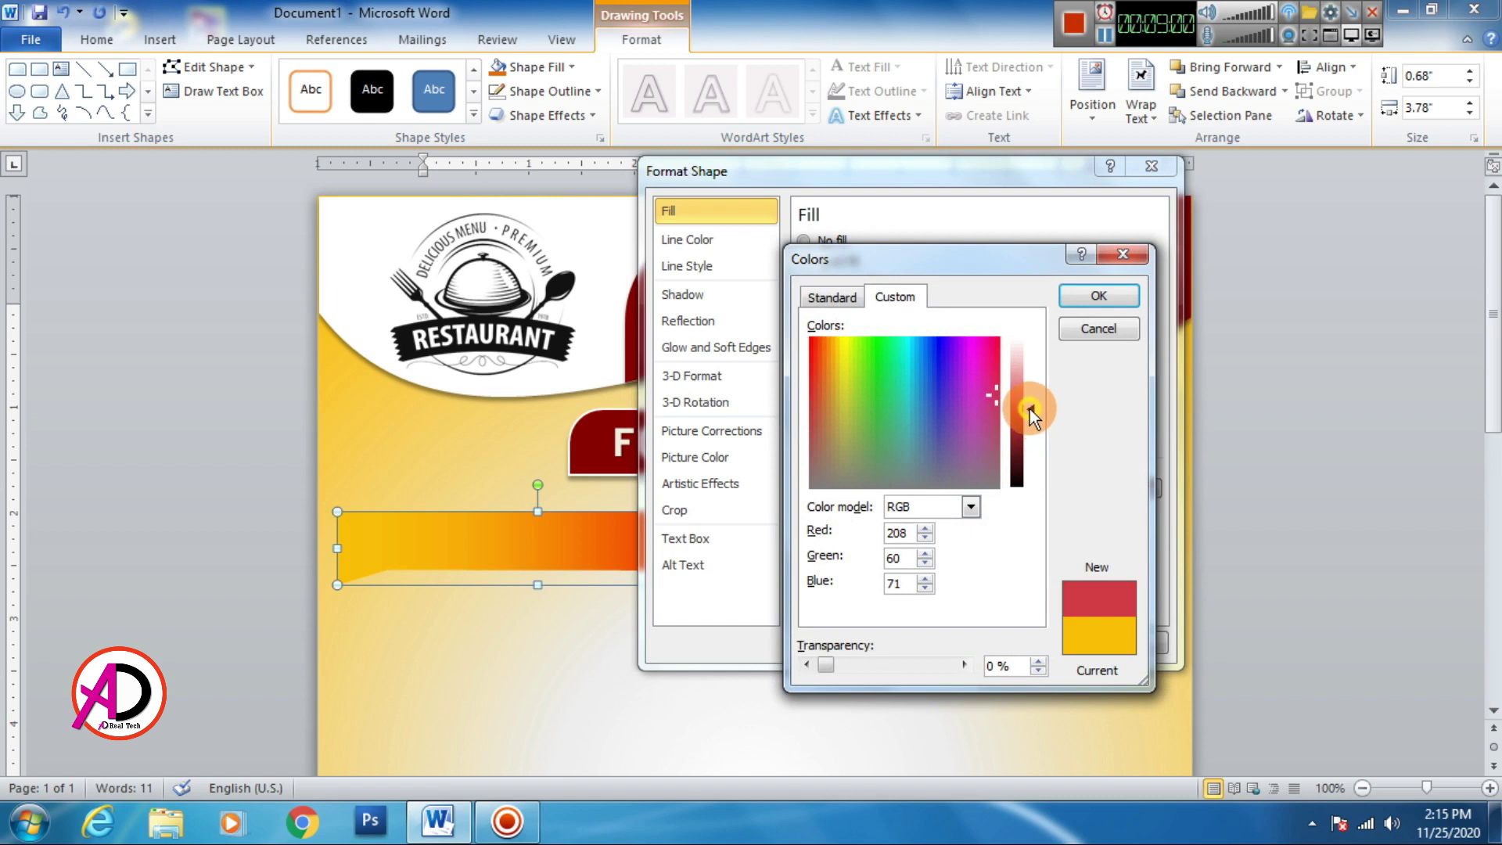
drag(818, 385, 801, 374)
click(1083, 297)
mouse_move(899, 176)
mouse_down()
mouse_move(765, 730)
mouse_move(794, 352)
mouse_move(891, 201)
mouse_up()
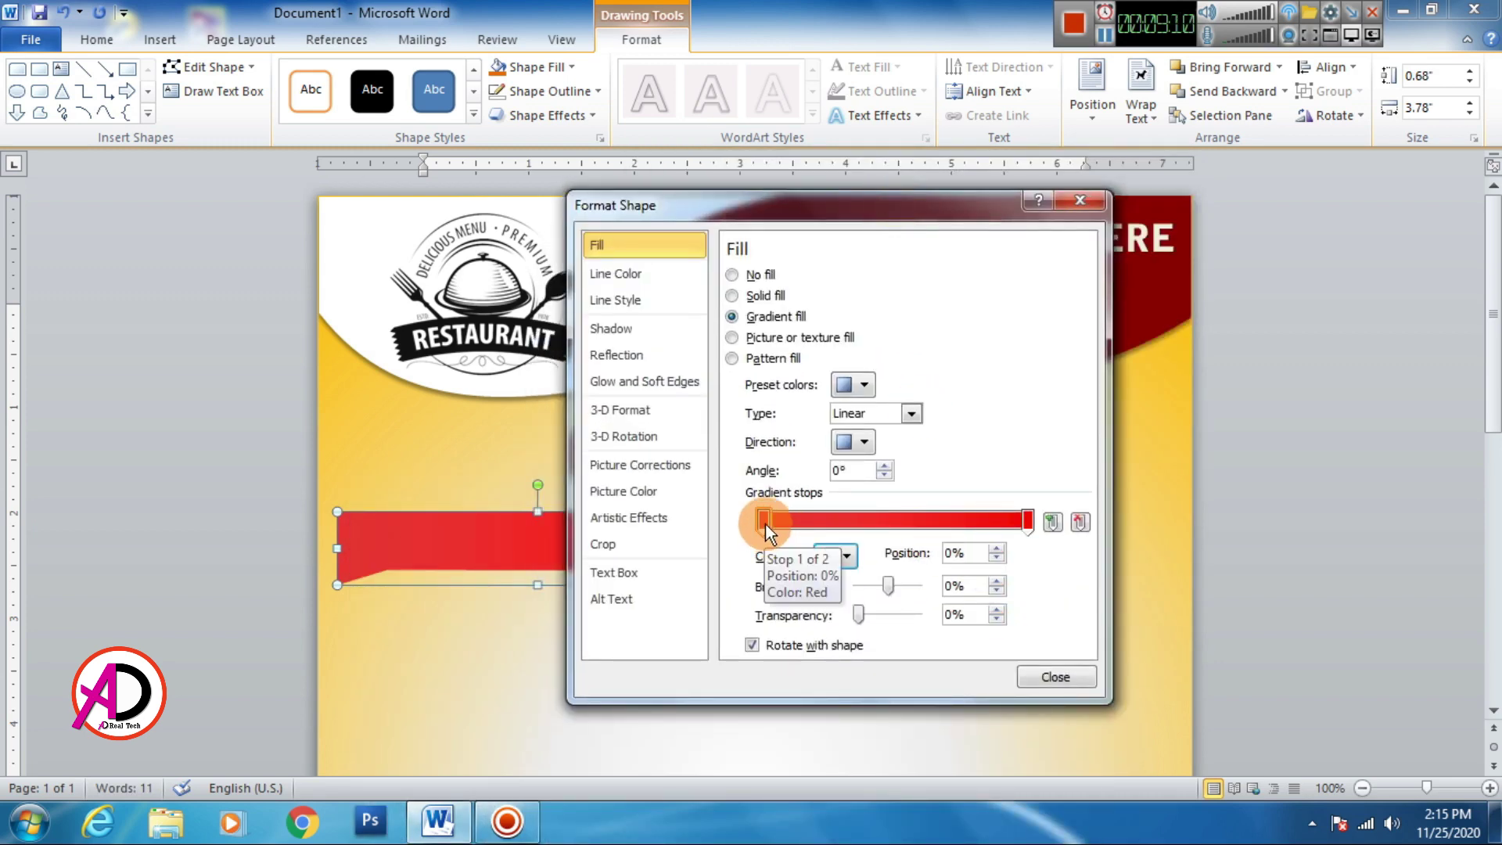
click(836, 556)
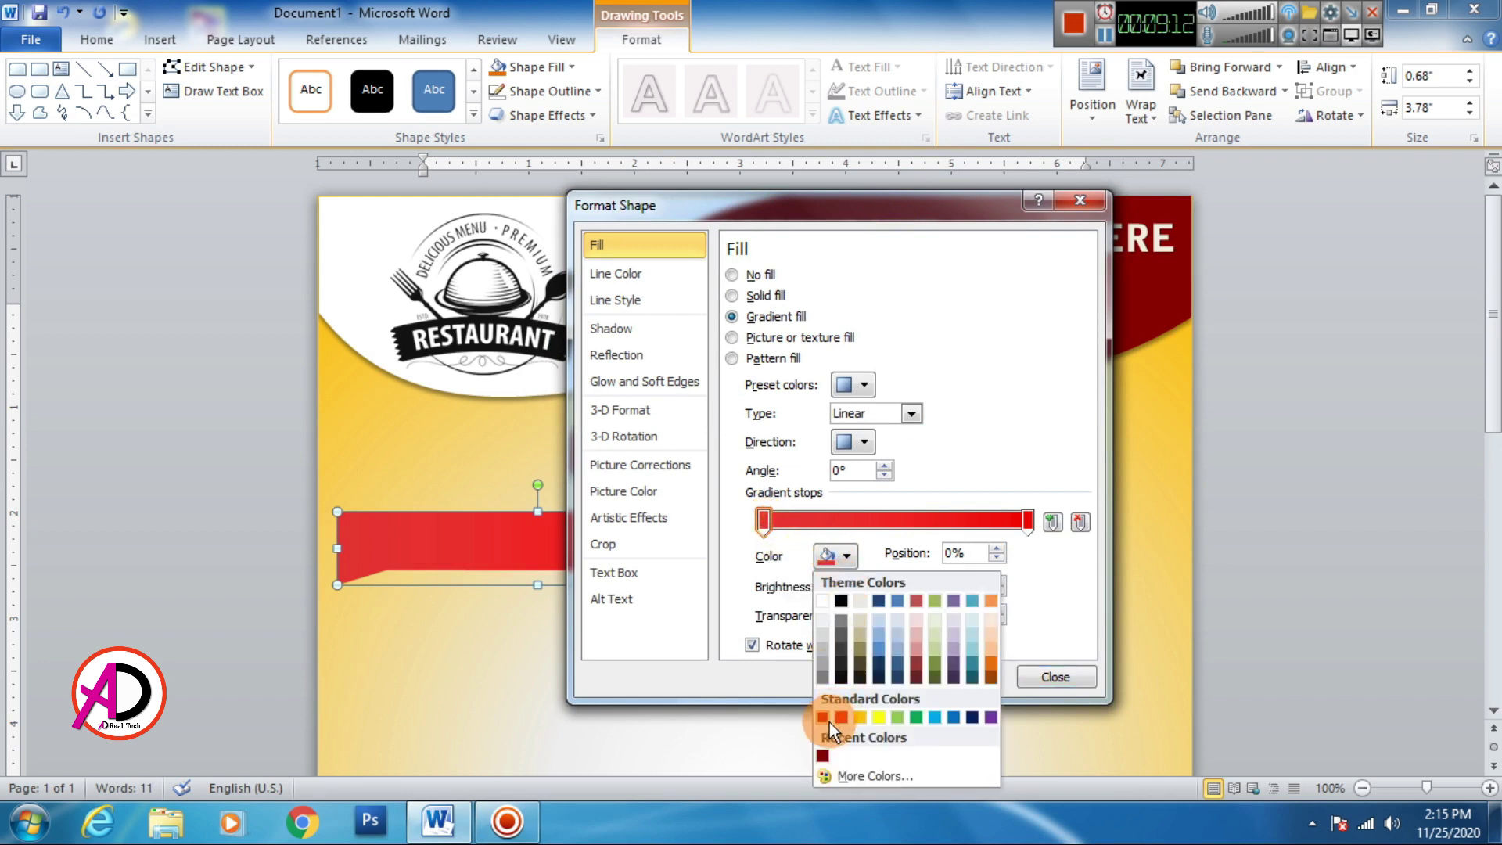
click(827, 722)
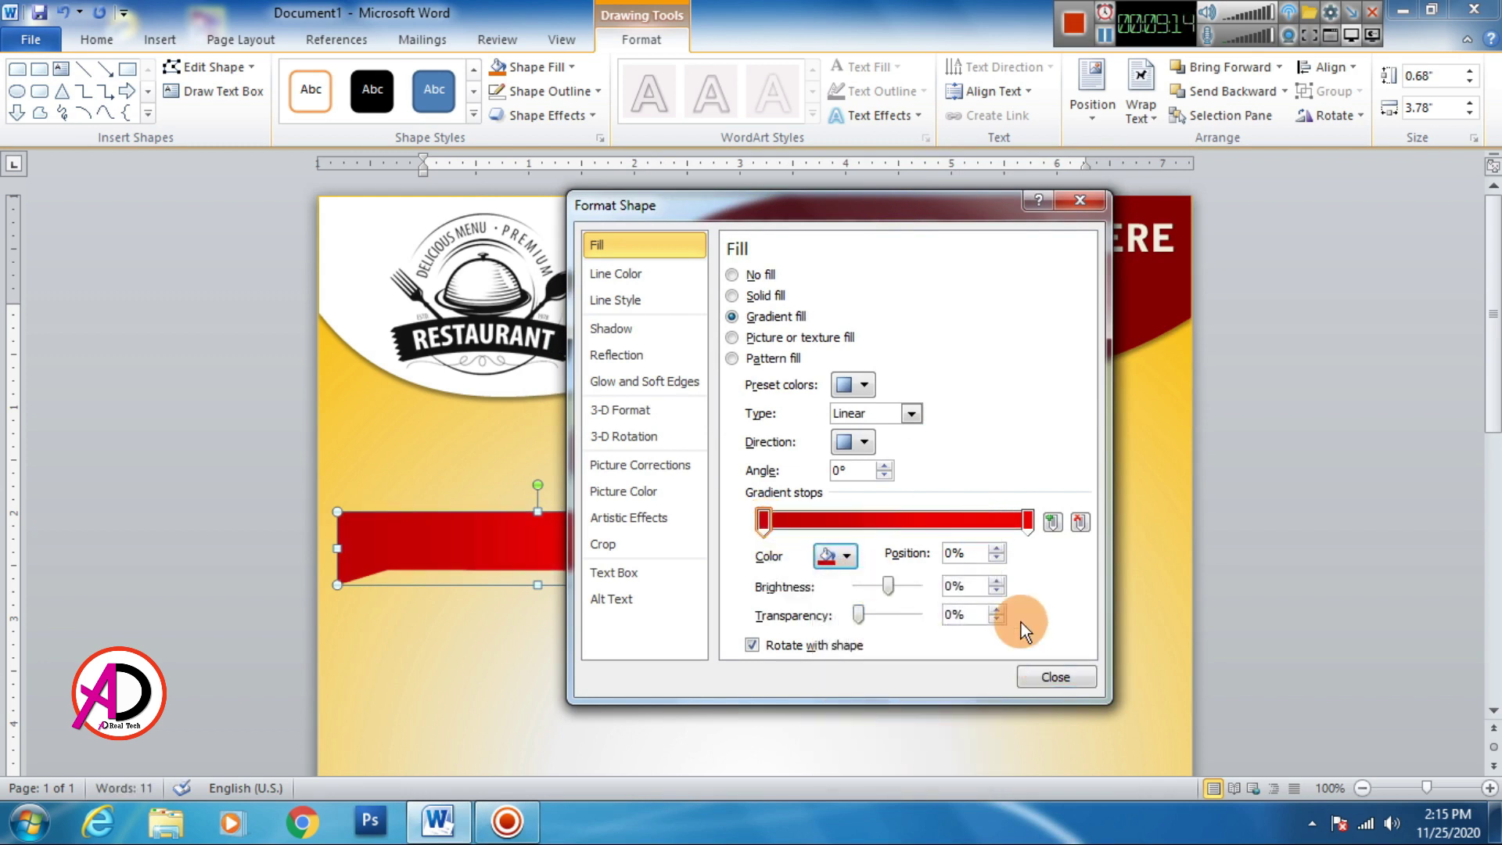
Give the right gradient stop a custom bright pink (247,59,234).
click(1026, 519)
click(847, 556)
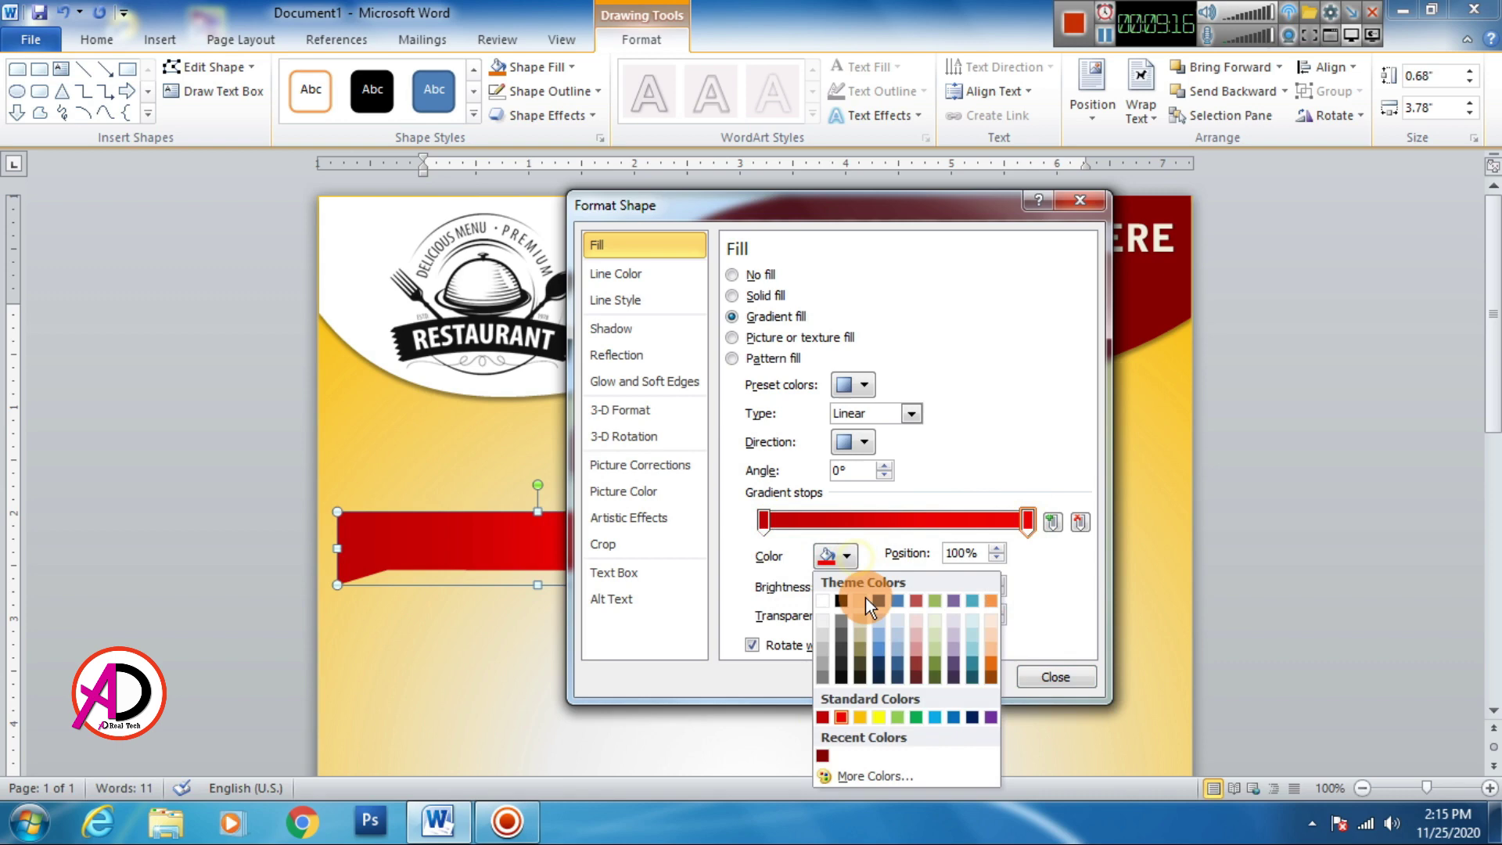
click(857, 773)
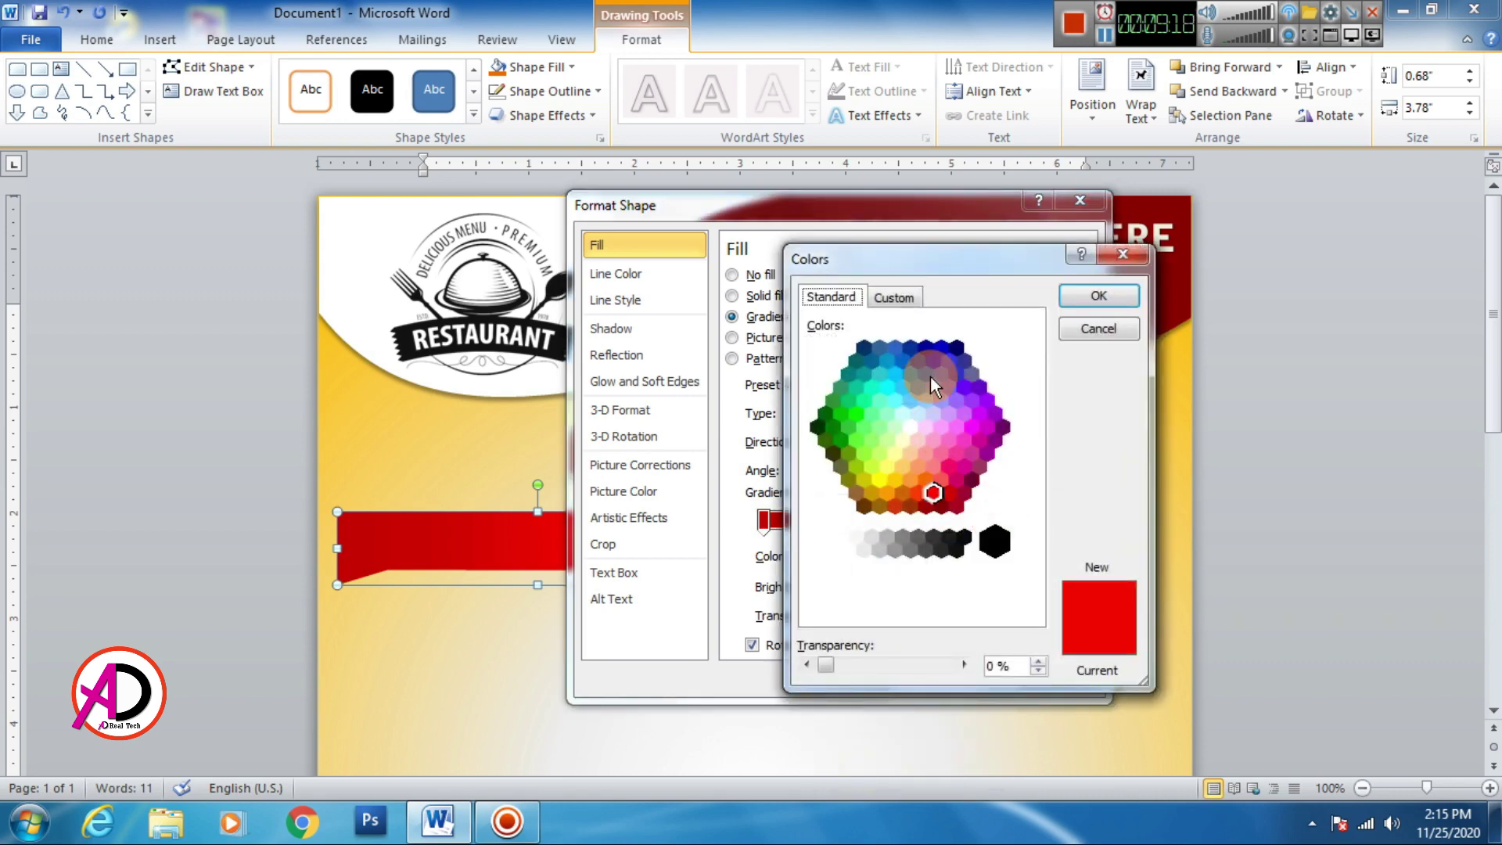
click(891, 298)
drag(1025, 410, 1029, 399)
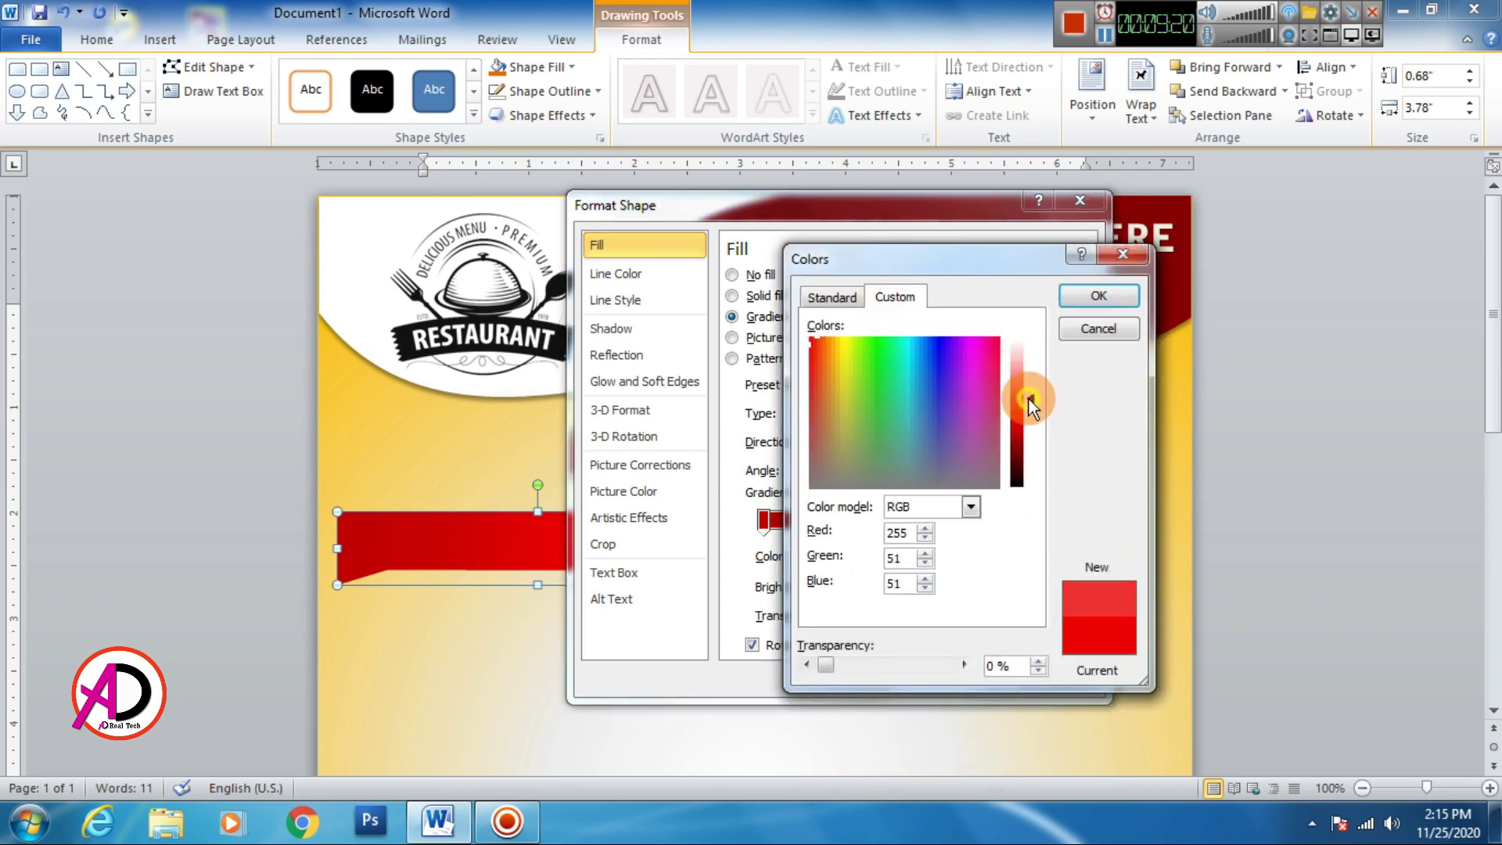
click(971, 352)
click(1080, 289)
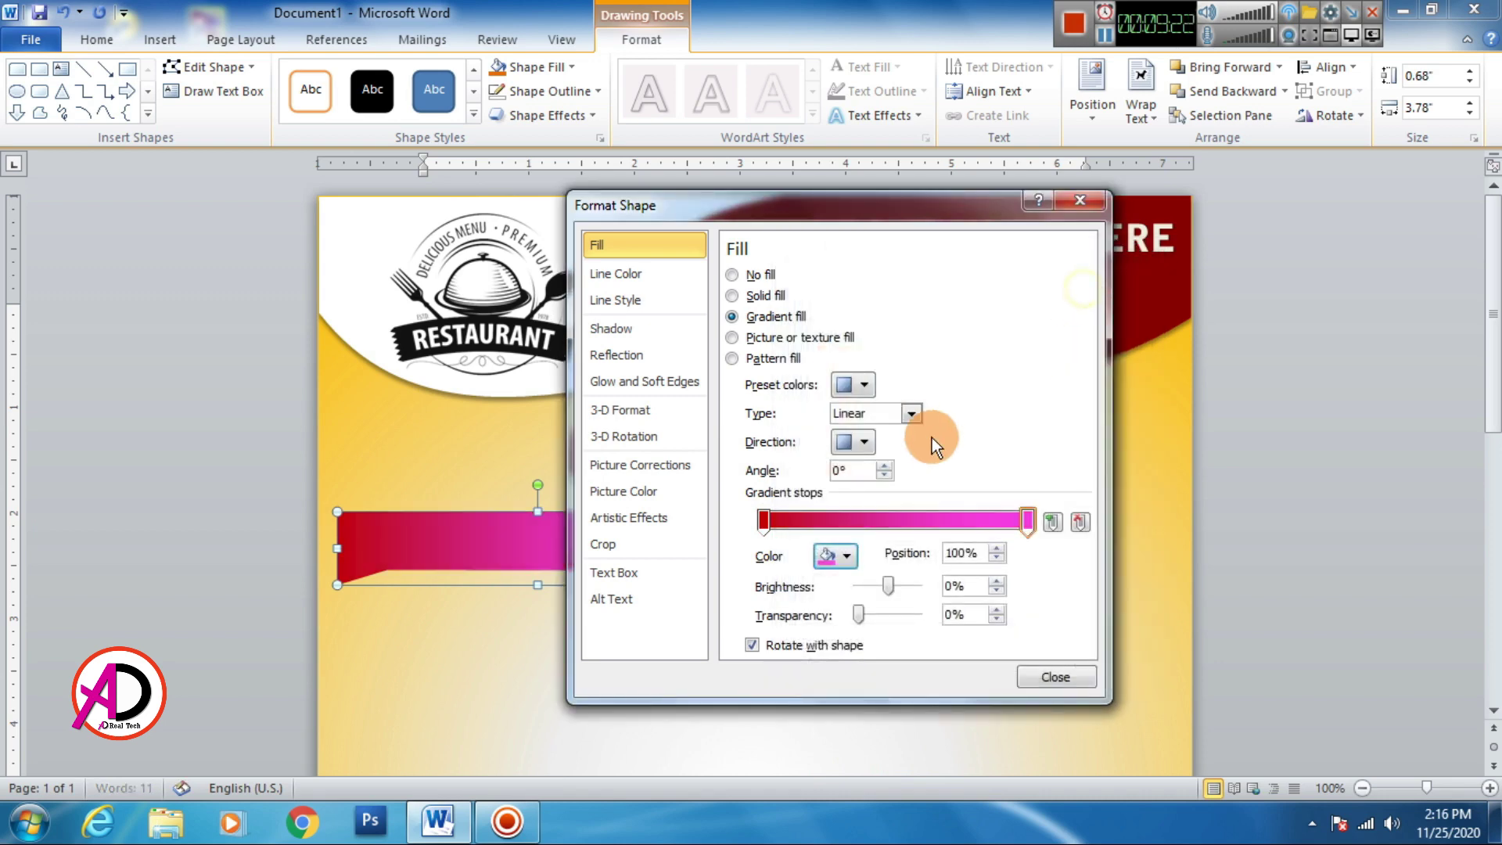
drag(851, 232, 641, 326)
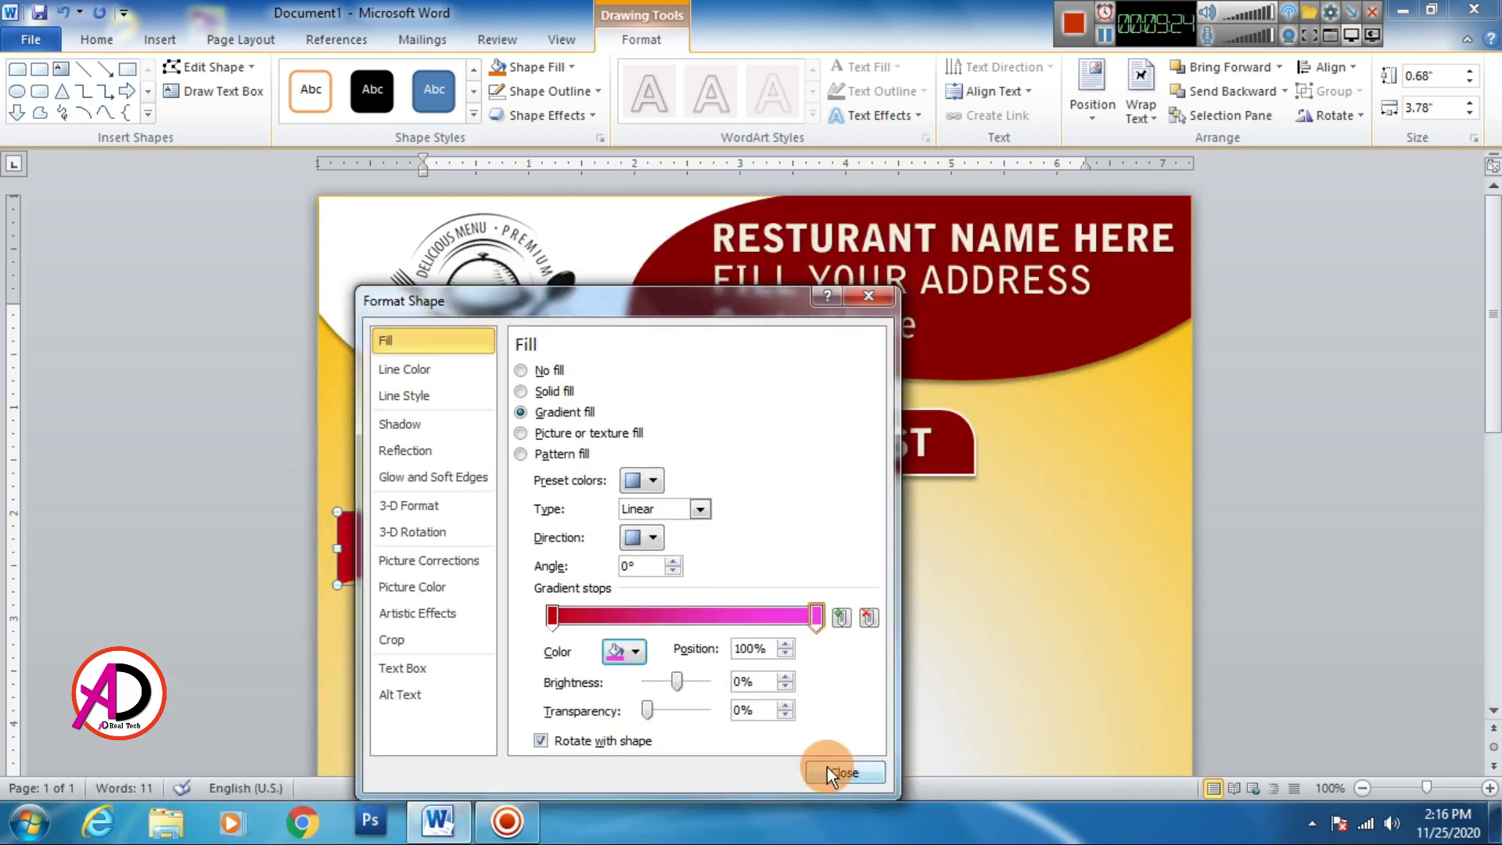
Copy the pink gradient banner to the right side of the page.
click(828, 766)
scroll(745, 617, down, 1)
scroll(1408, 396, down, 3)
scroll(692, 442, up, 3)
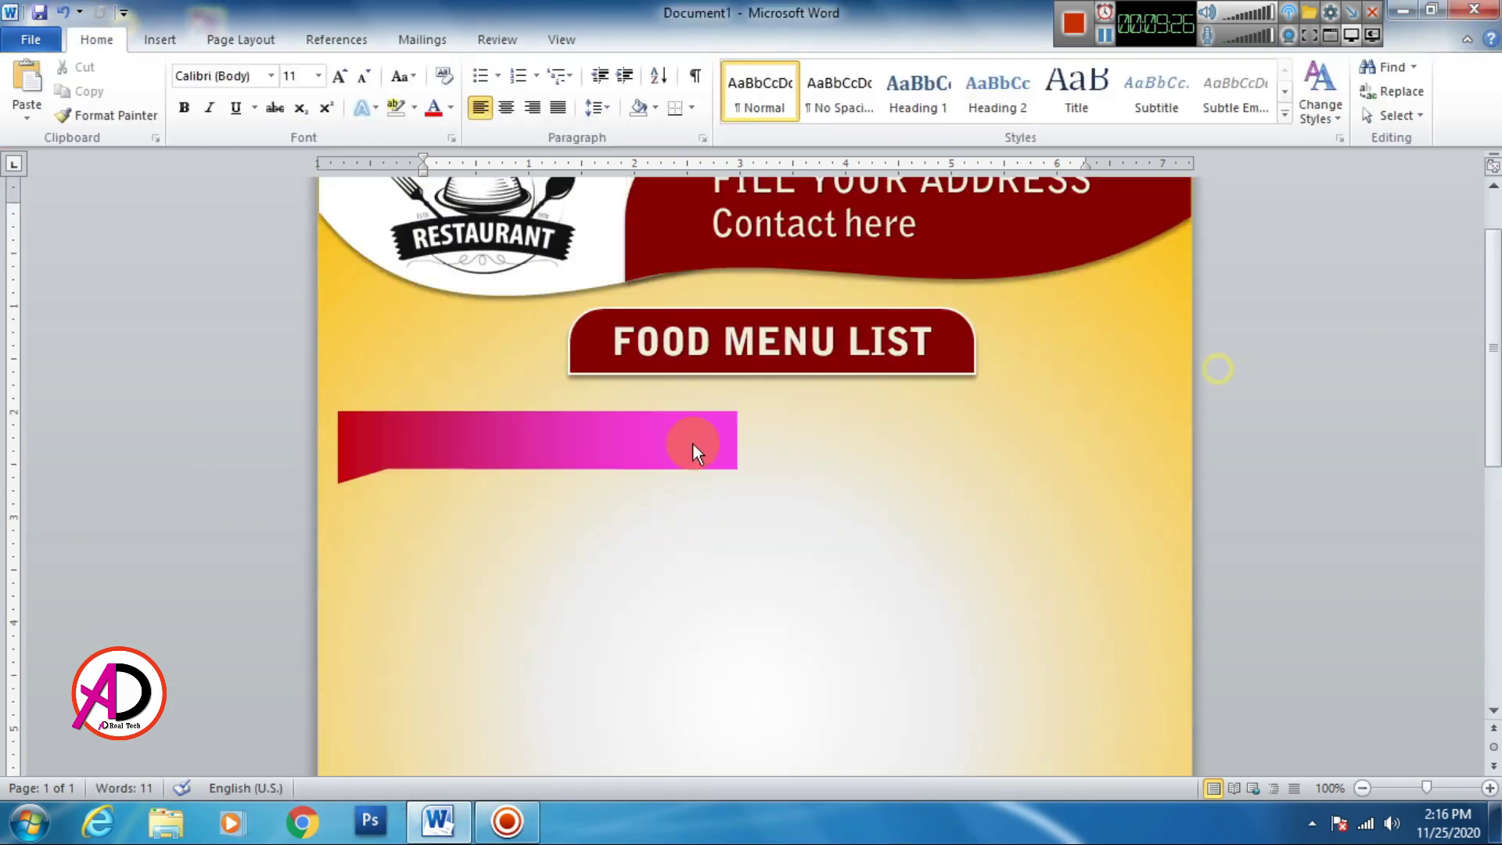
scroll(513, 590, down, 3)
scroll(513, 589, down, 3)
scroll(532, 595, down, 1)
scroll(532, 598, up, 1)
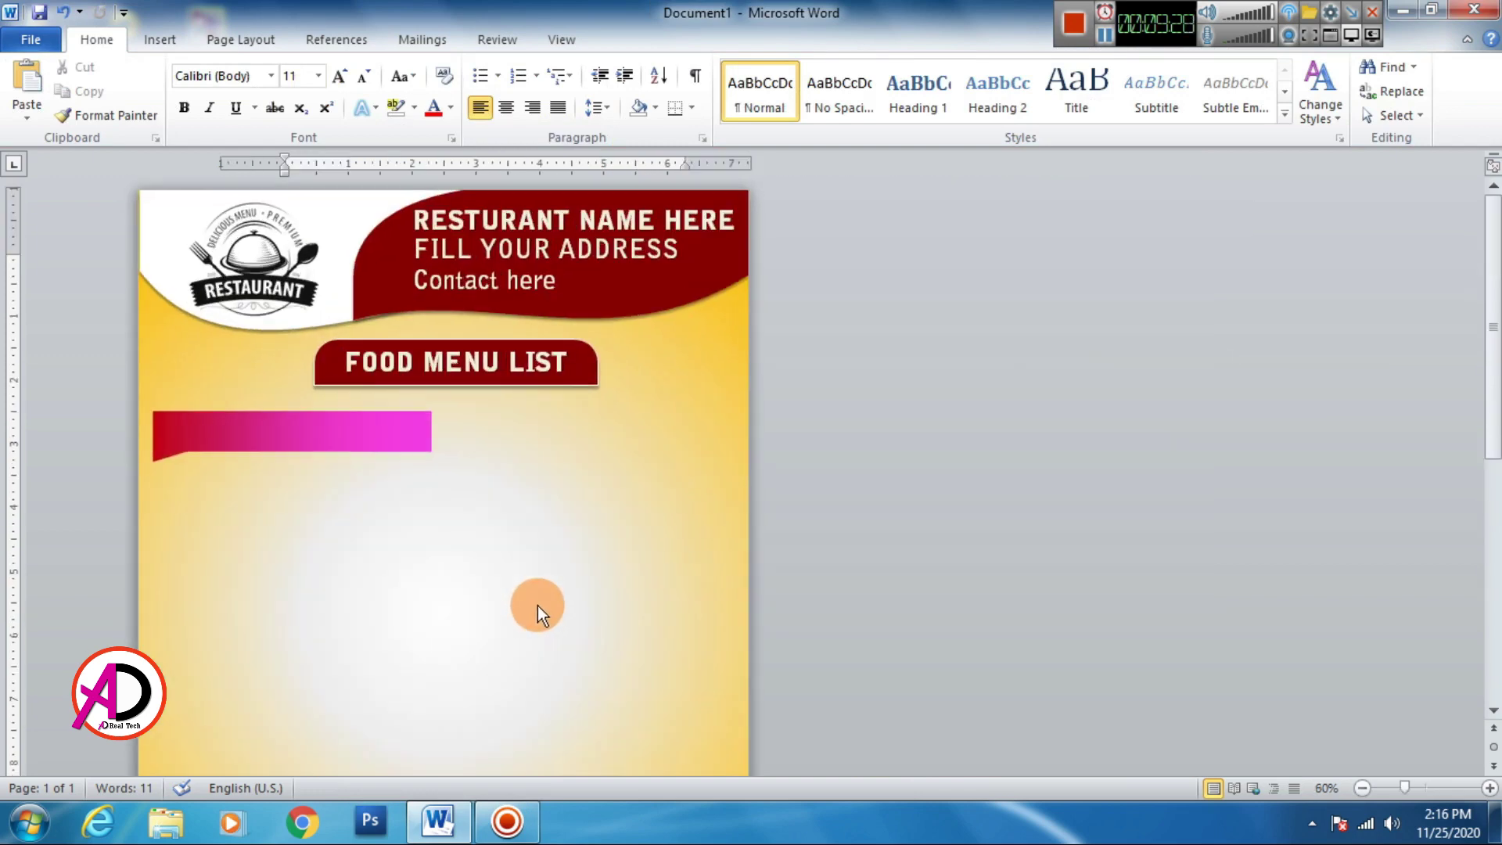
scroll(537, 605, up, 2)
scroll(542, 601, up, 3)
scroll(548, 606, up, 2)
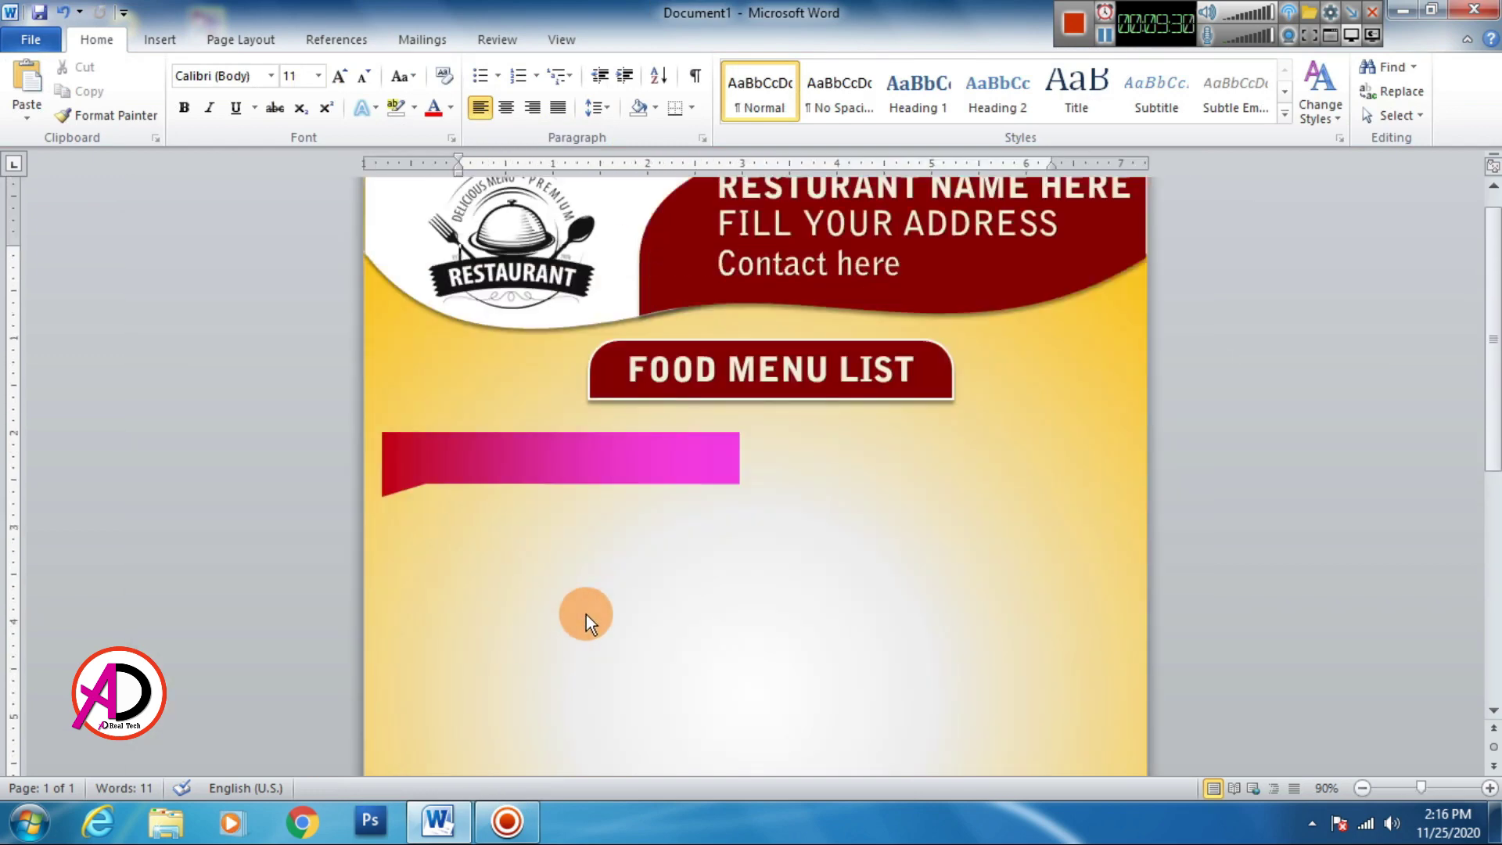
click(582, 462)
drag(576, 501, 1016, 474)
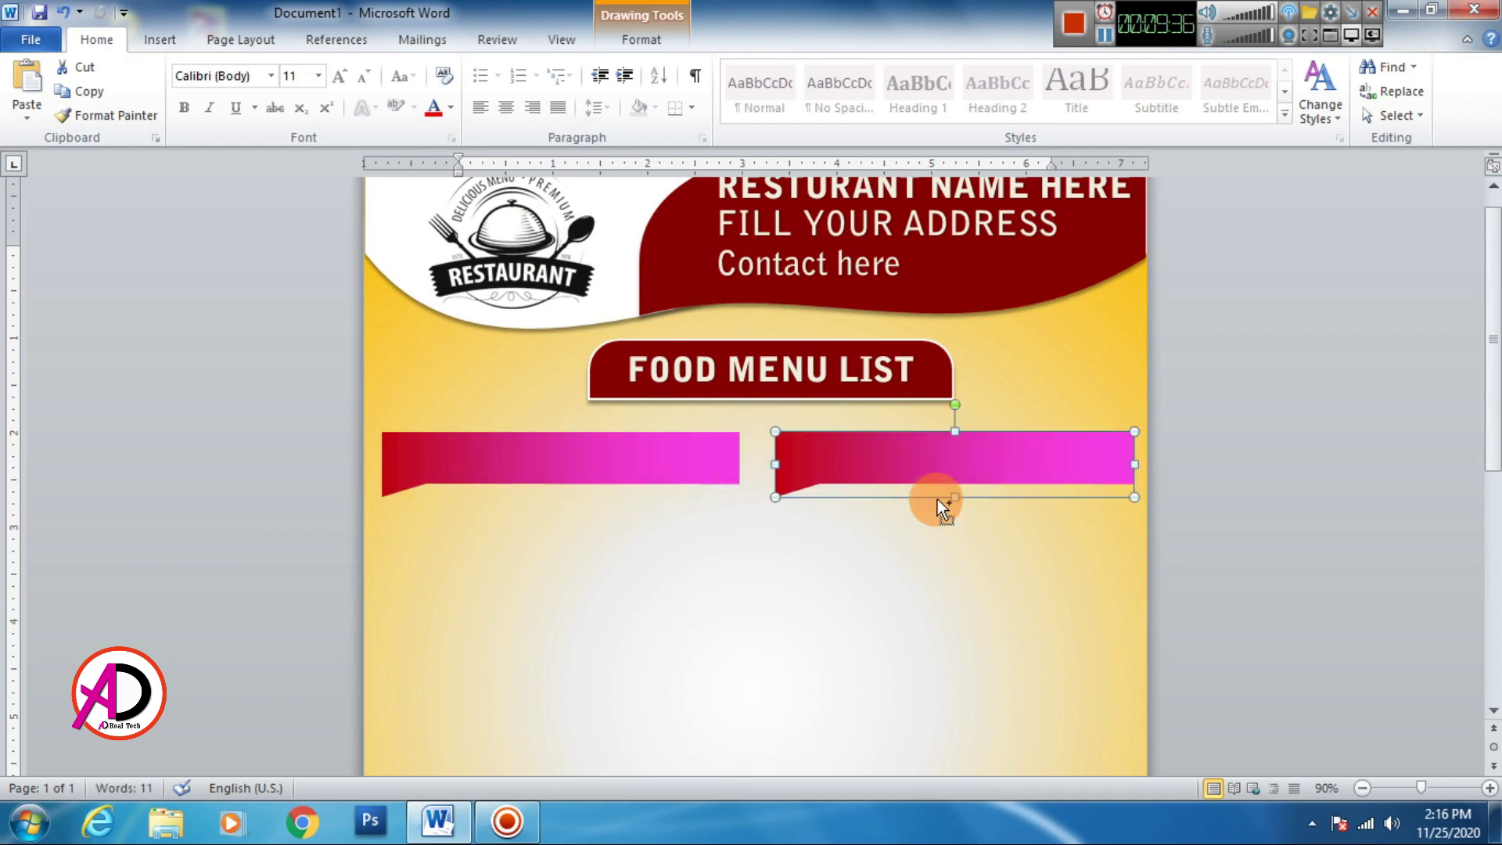
Flip the copied banner horizontally and nudge the left banner down.
right_click(985, 467)
click(915, 452)
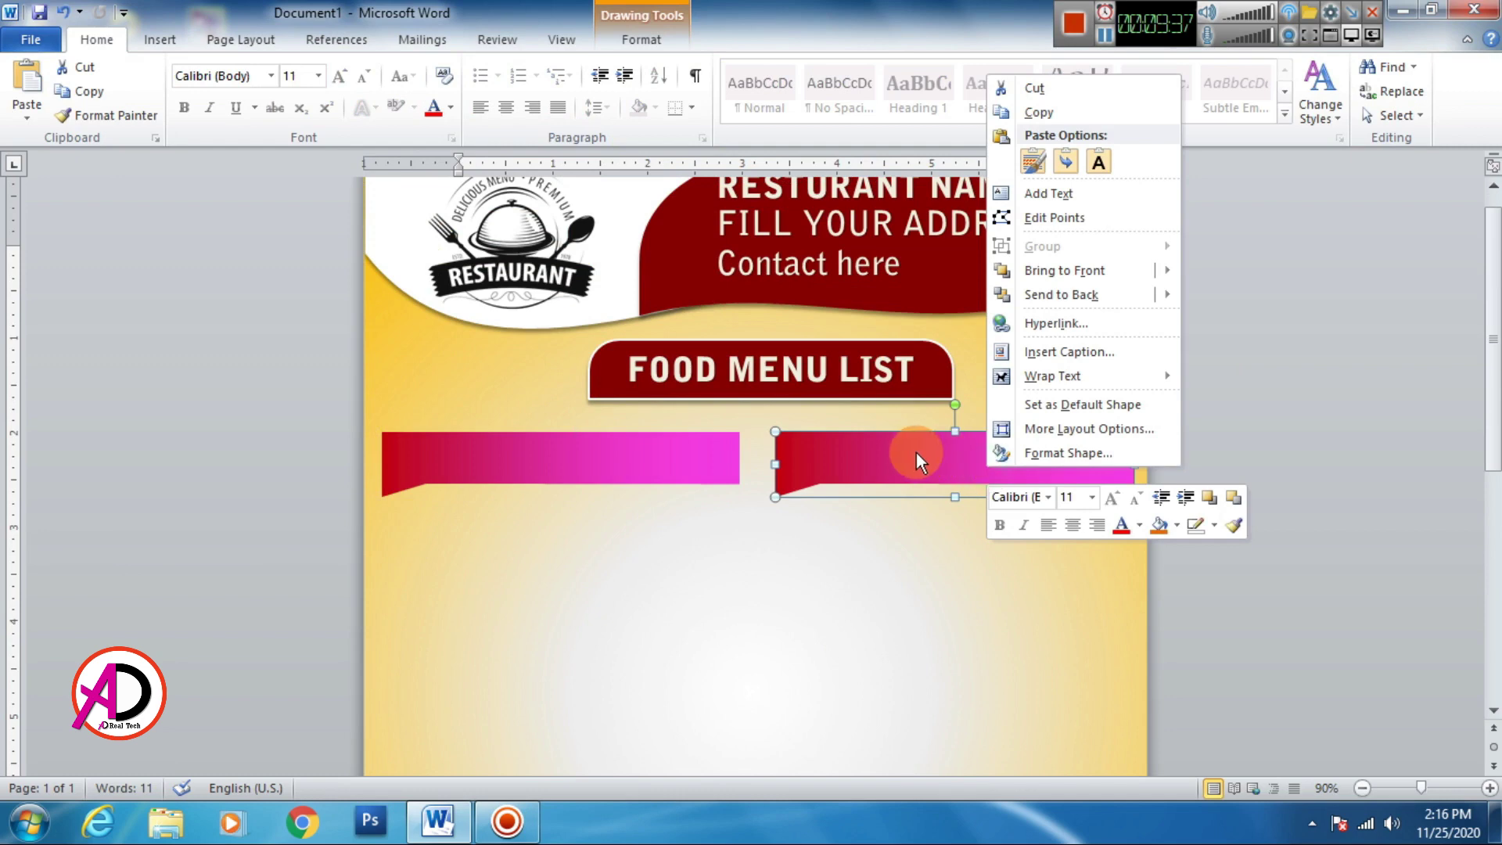
click(627, 39)
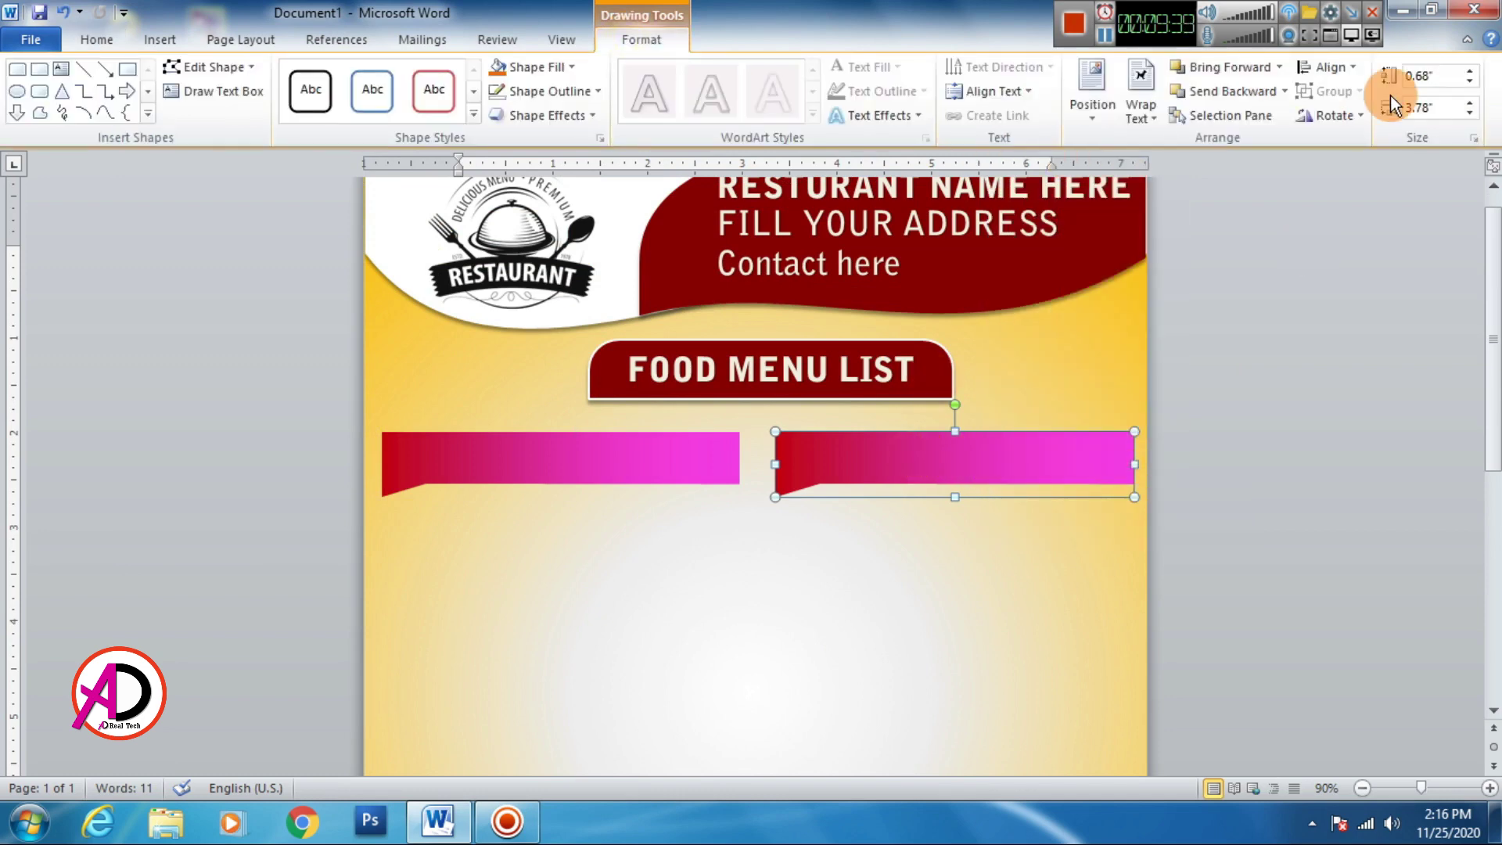
click(1333, 116)
click(1367, 222)
click(1384, 446)
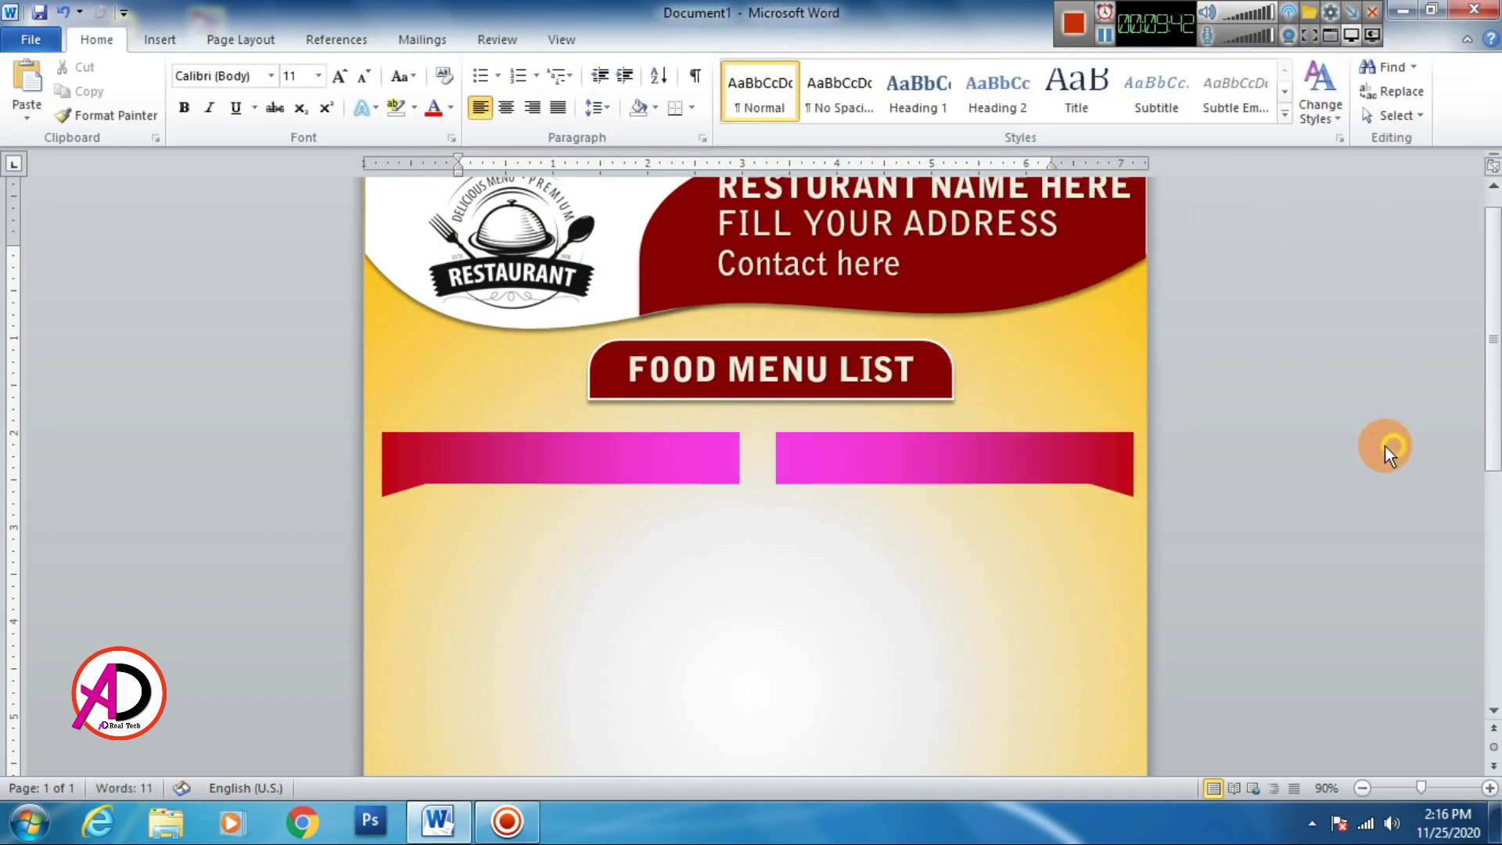
scroll(733, 505, down, 1)
drag(640, 435, 637, 490)
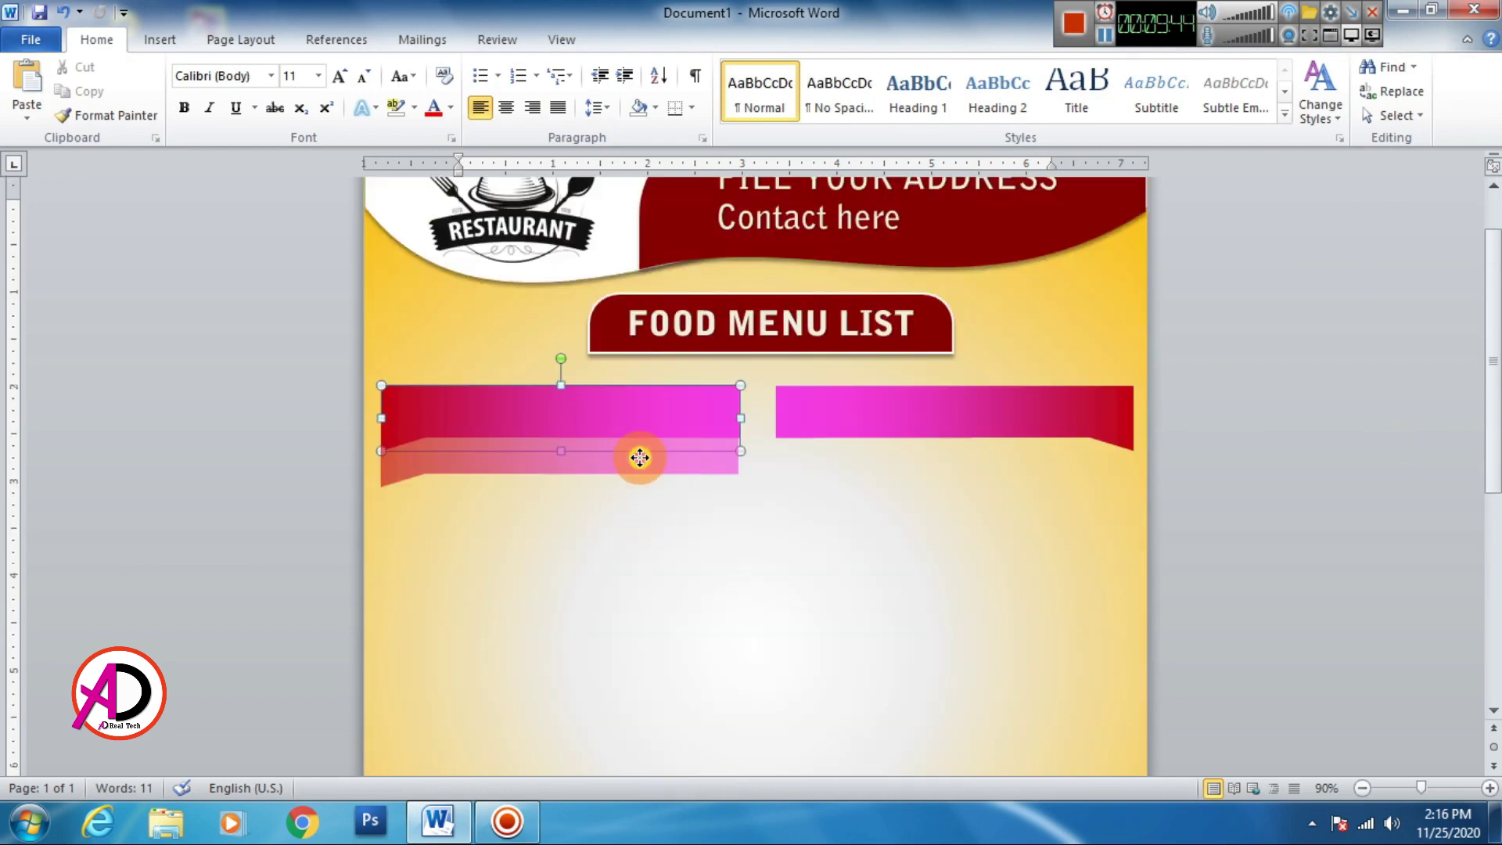
Minimize the menu document and open the 'menu list 1' file.
scroll(689, 517, down, 4)
scroll(716, 543, up, 5)
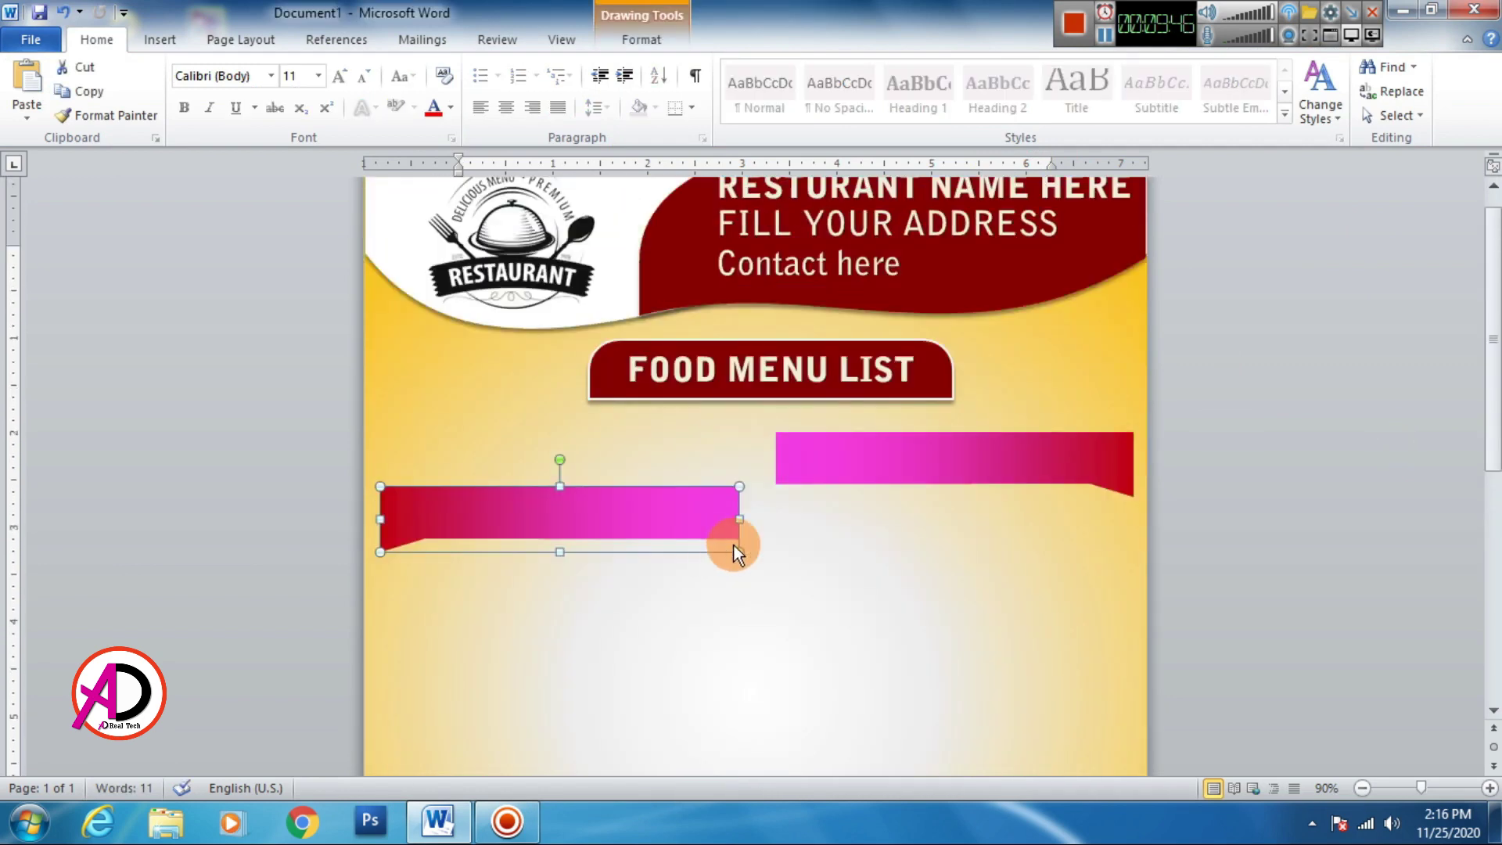
scroll(734, 545, down, 5)
scroll(740, 574, up, 4)
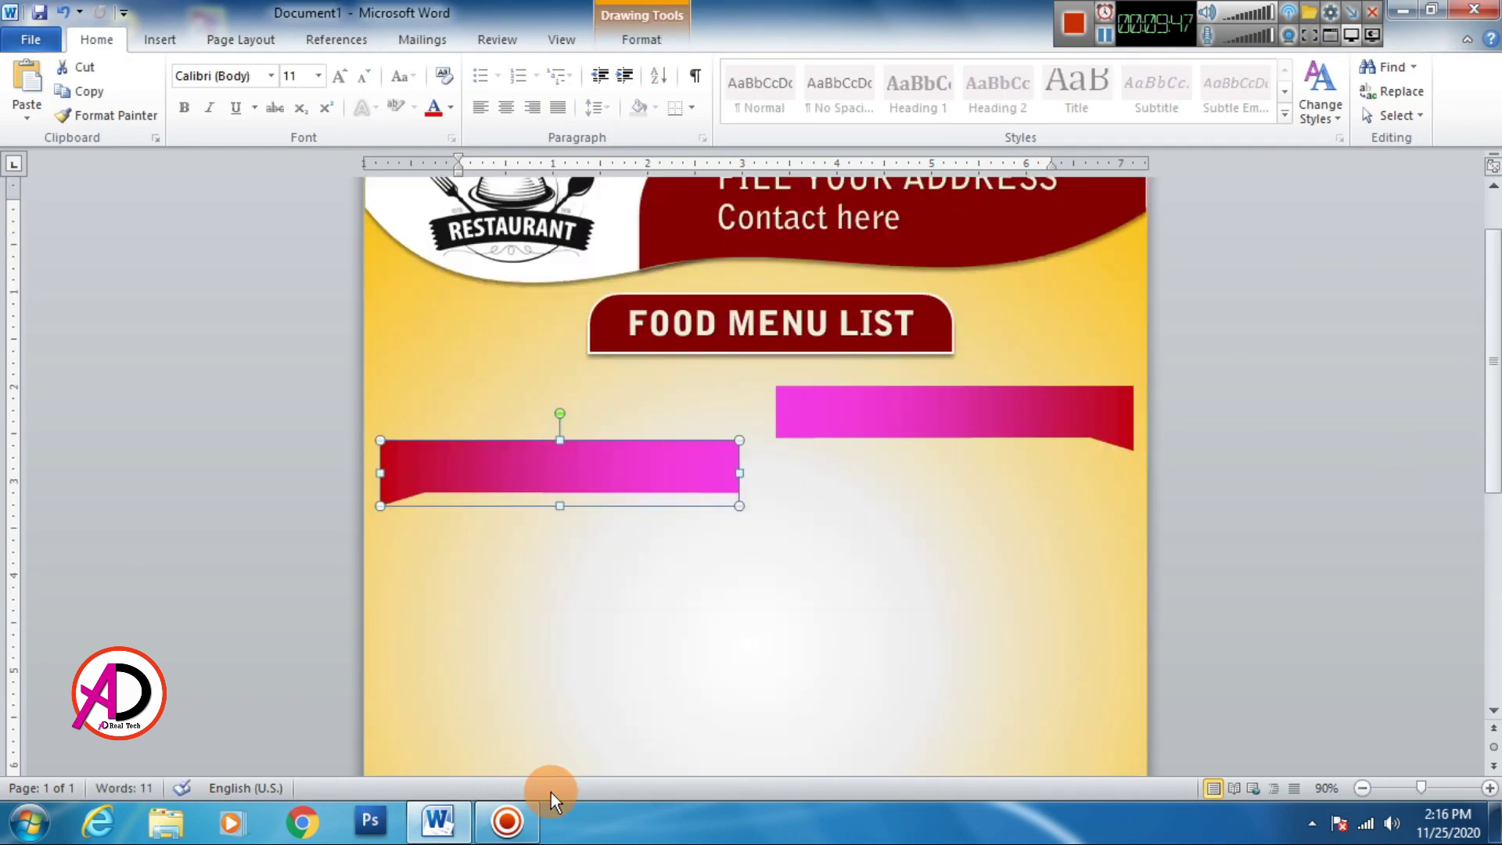
click(1402, 10)
click(208, 339)
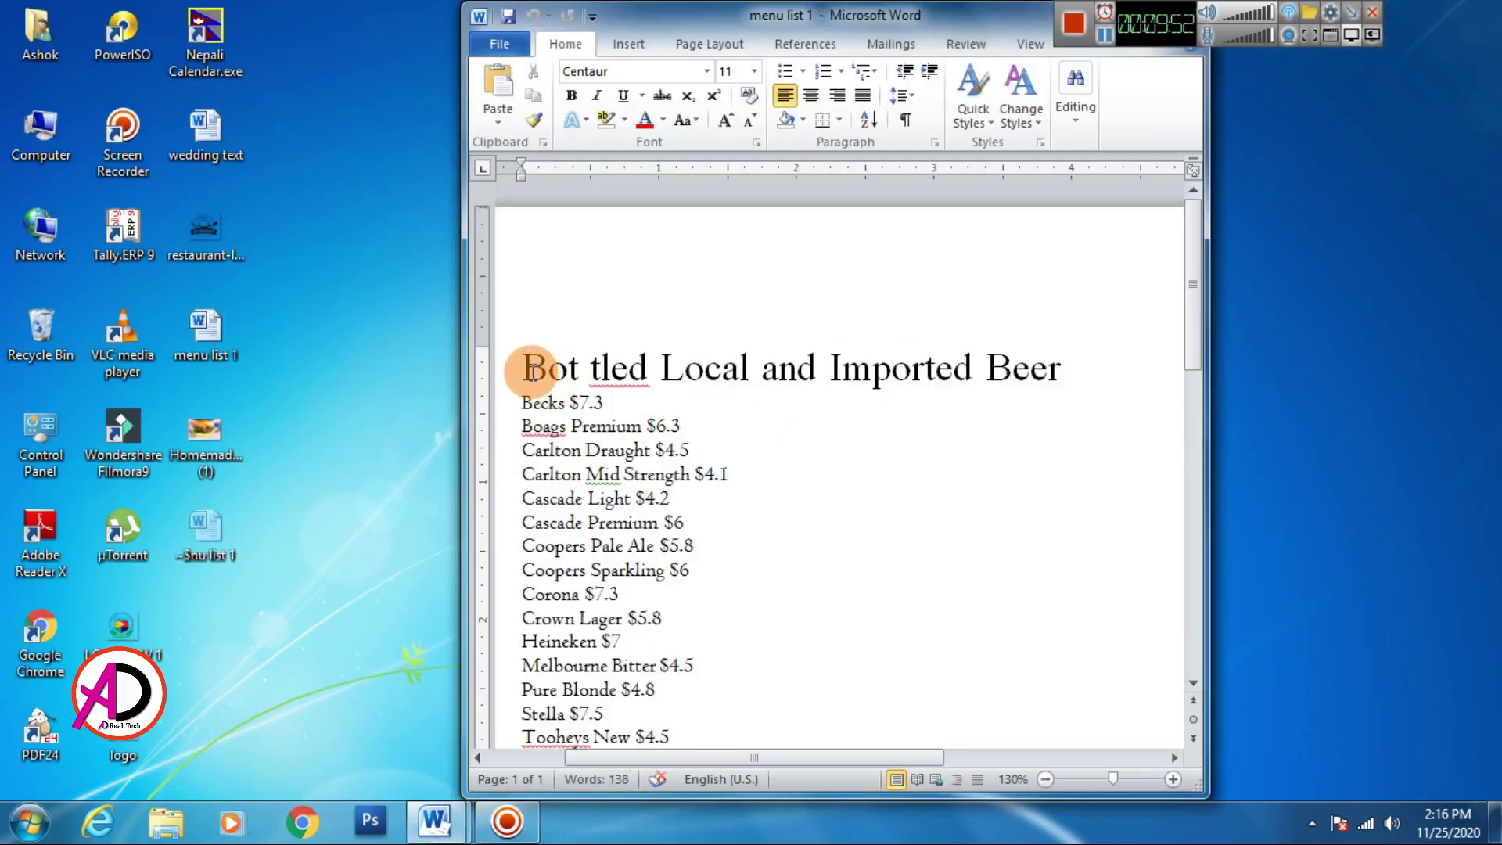
In 'menu list 1', delete 'Imported' from the beer heading and select the heading.
drag(531, 369, 978, 372)
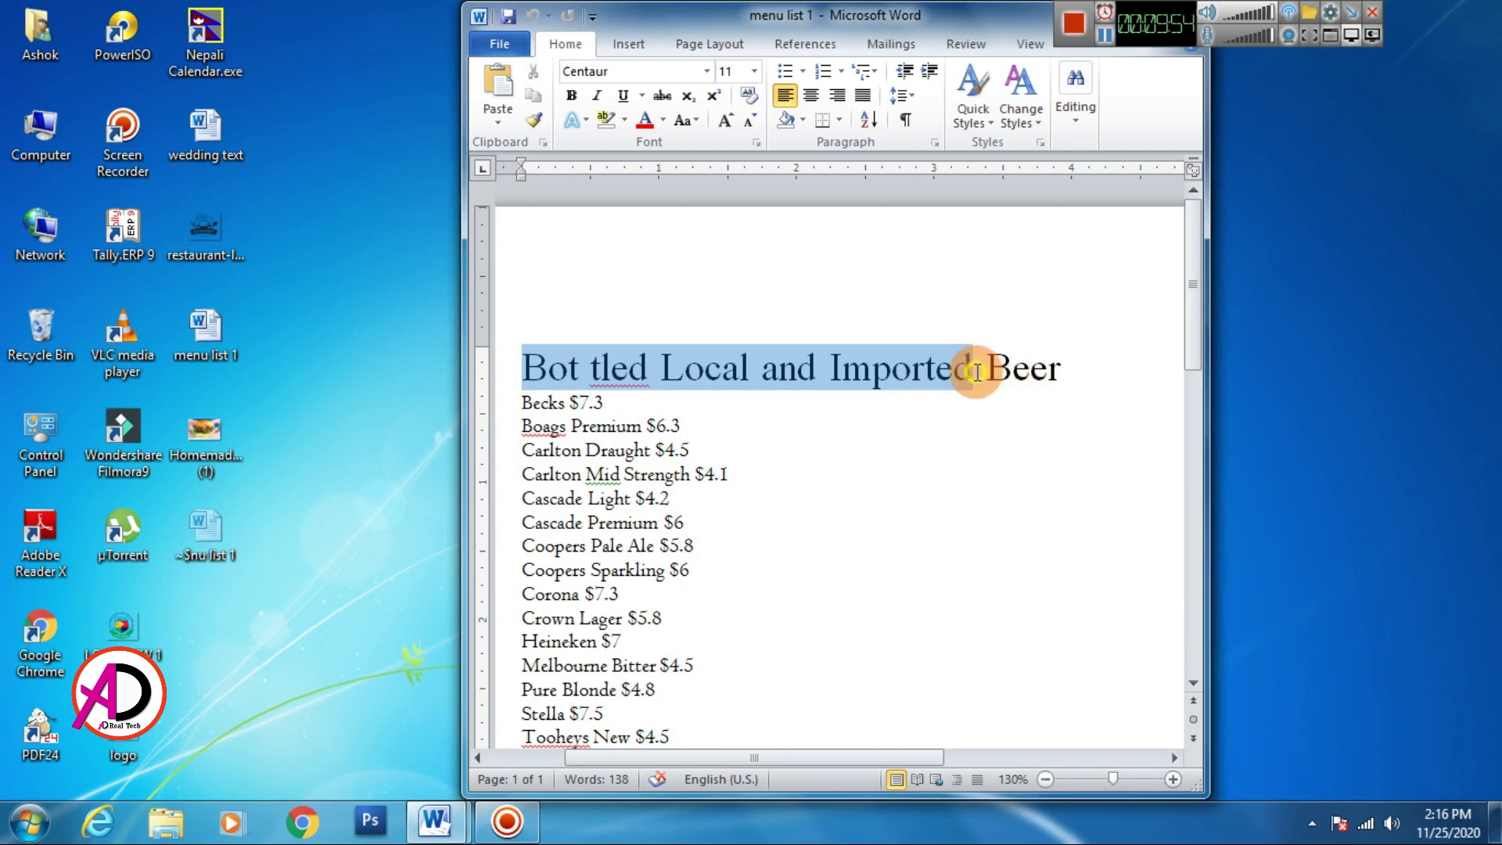
drag(830, 368, 968, 377)
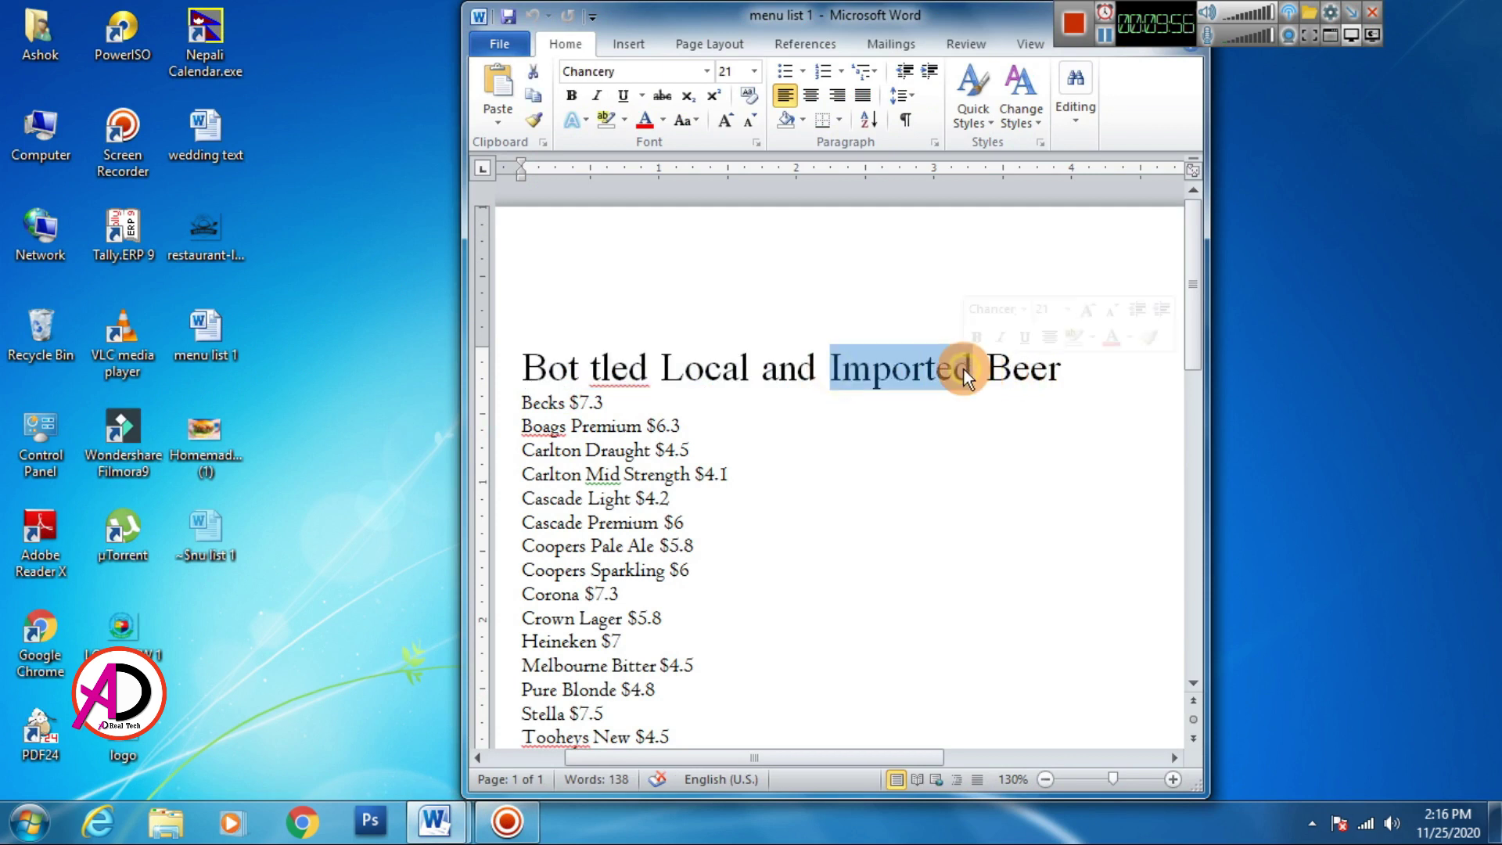
key(Delete)
mouse_move(526, 368)
mouse_down()
mouse_move(949, 364)
mouse_move(899, 369)
mouse_up()
key(ctrl+c)
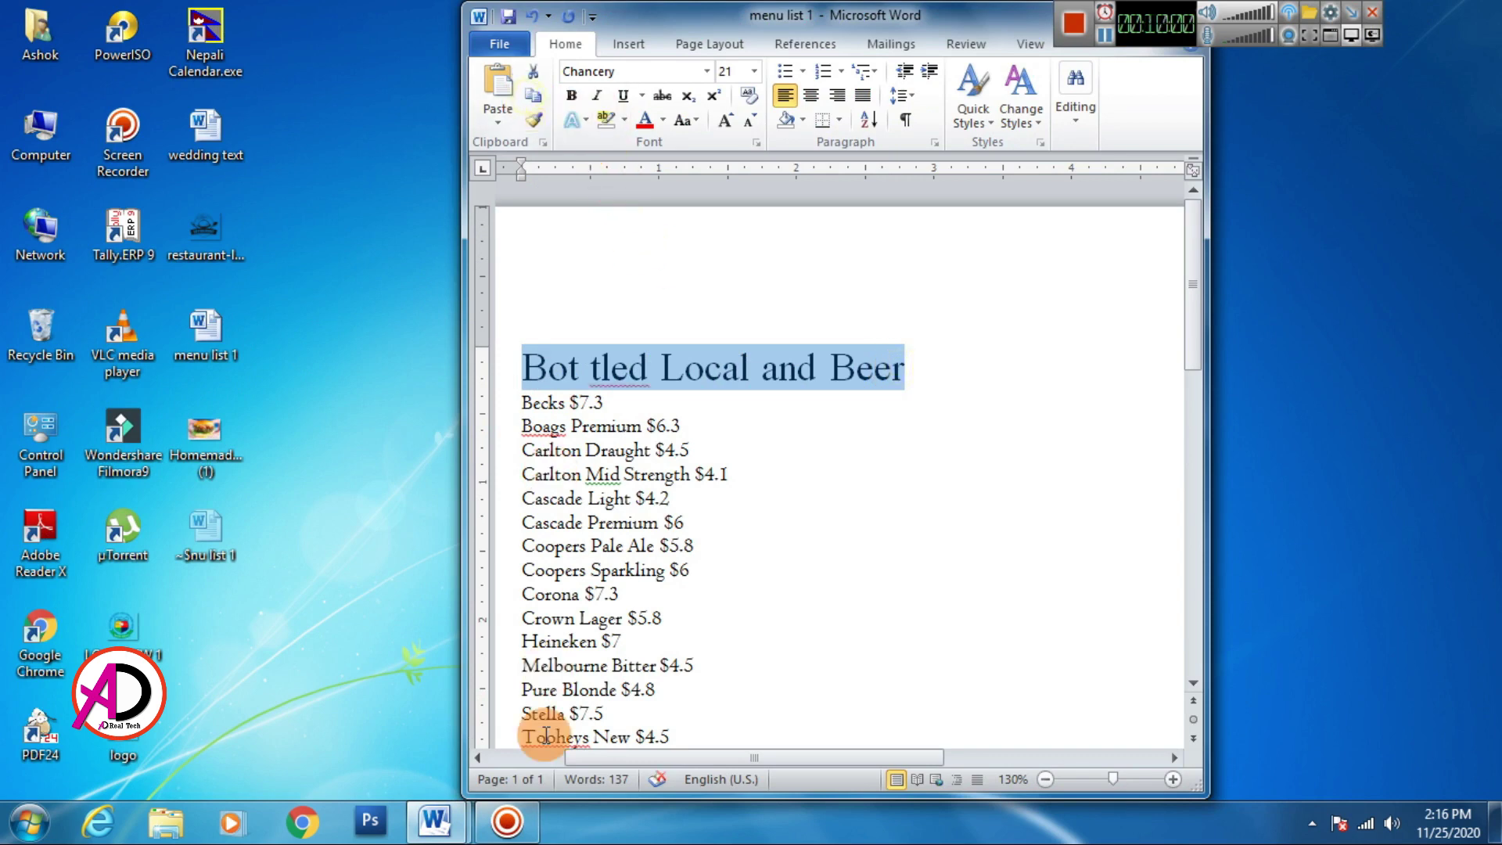
Insert a WordArt on the left pink banner and paste 'Bot tled Local and Beer' into it.
click(434, 820)
click(375, 708)
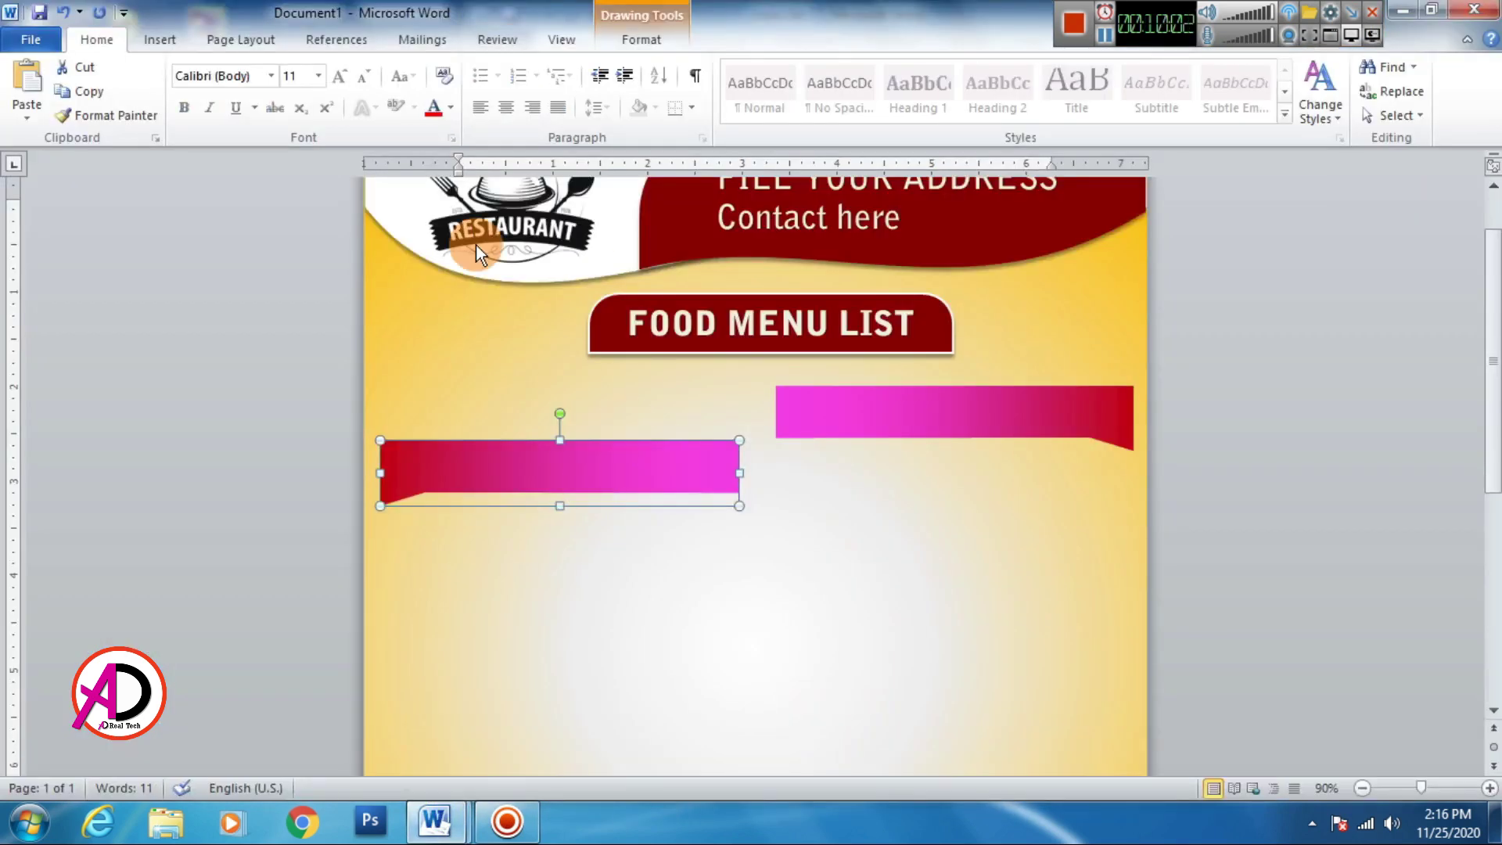
click(157, 43)
click(1032, 86)
click(1045, 168)
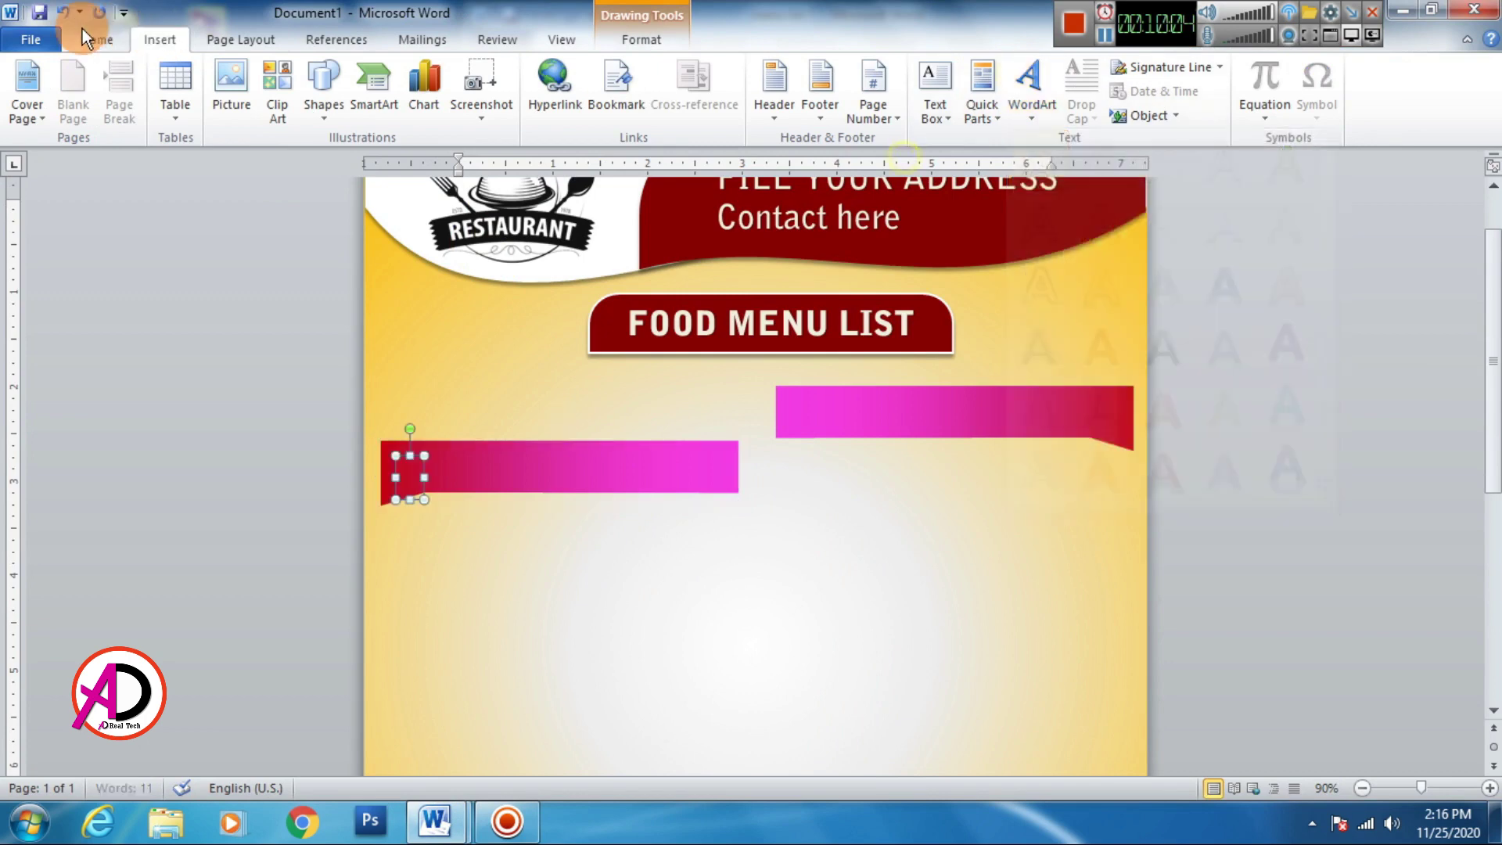
click(94, 37)
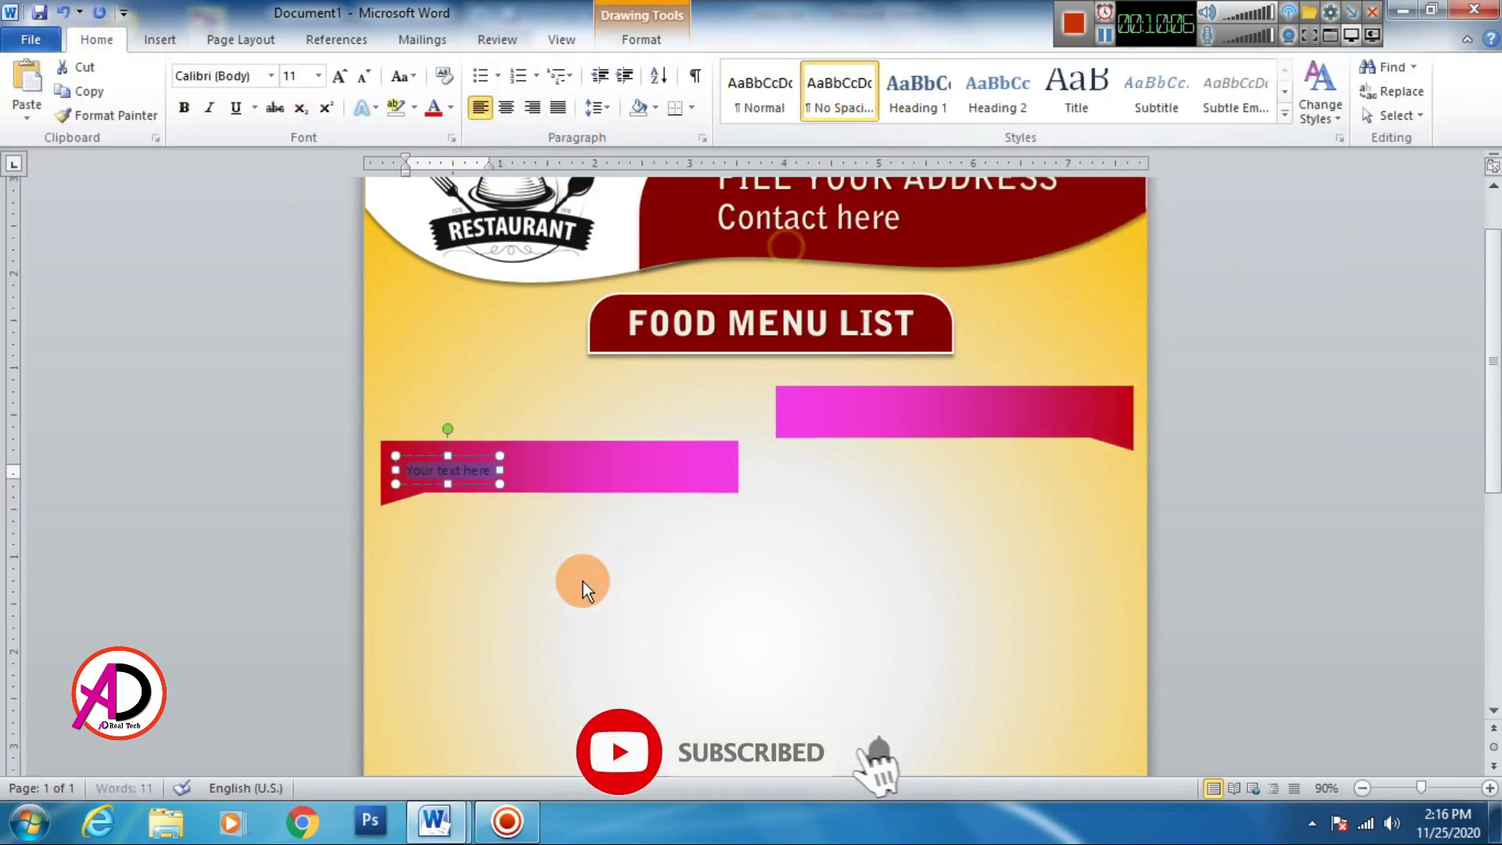
key(ctrl+v)
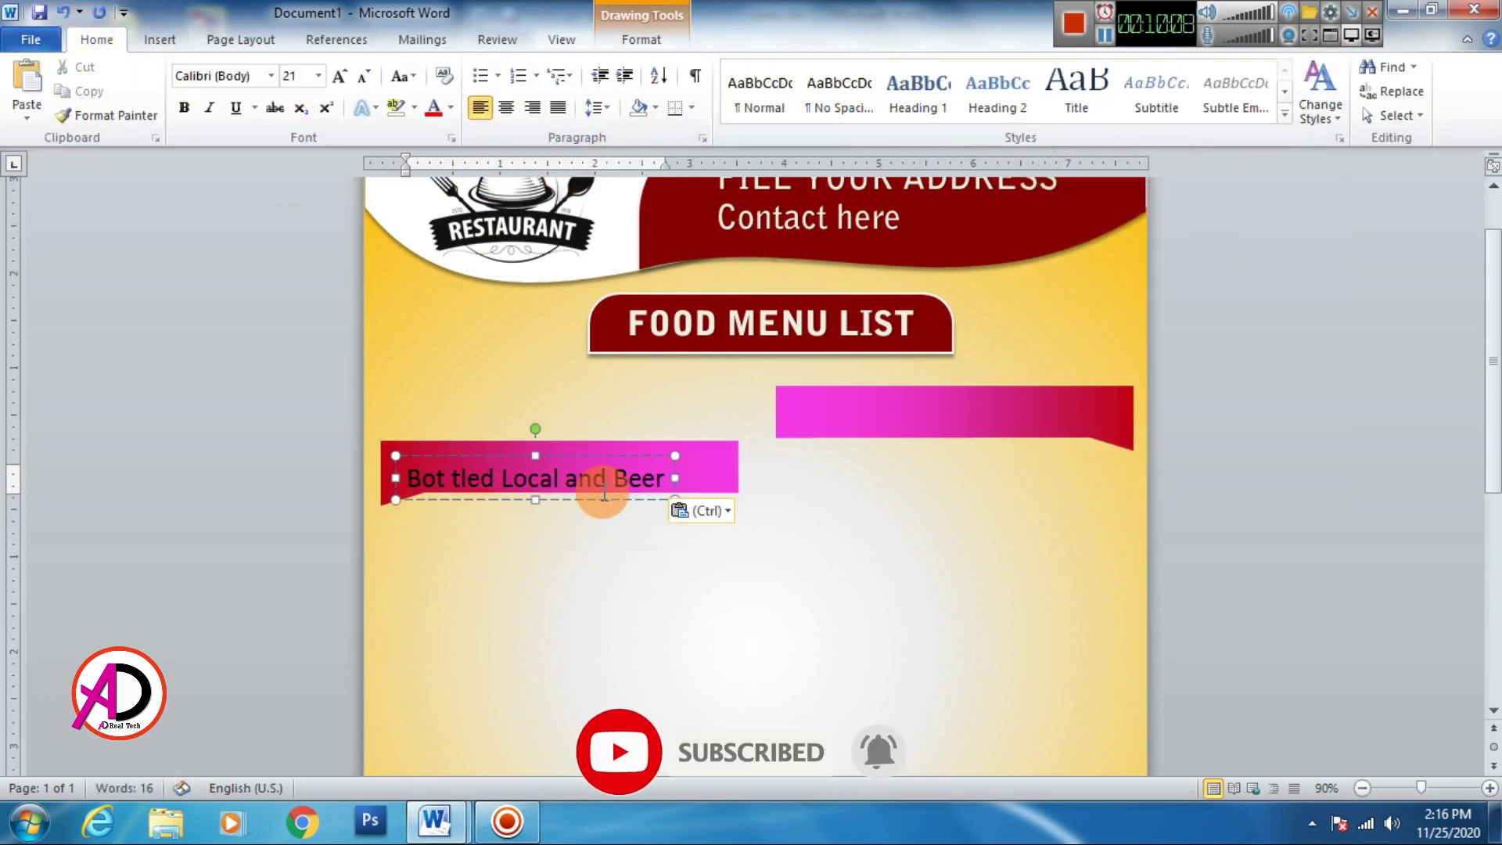
click(607, 454)
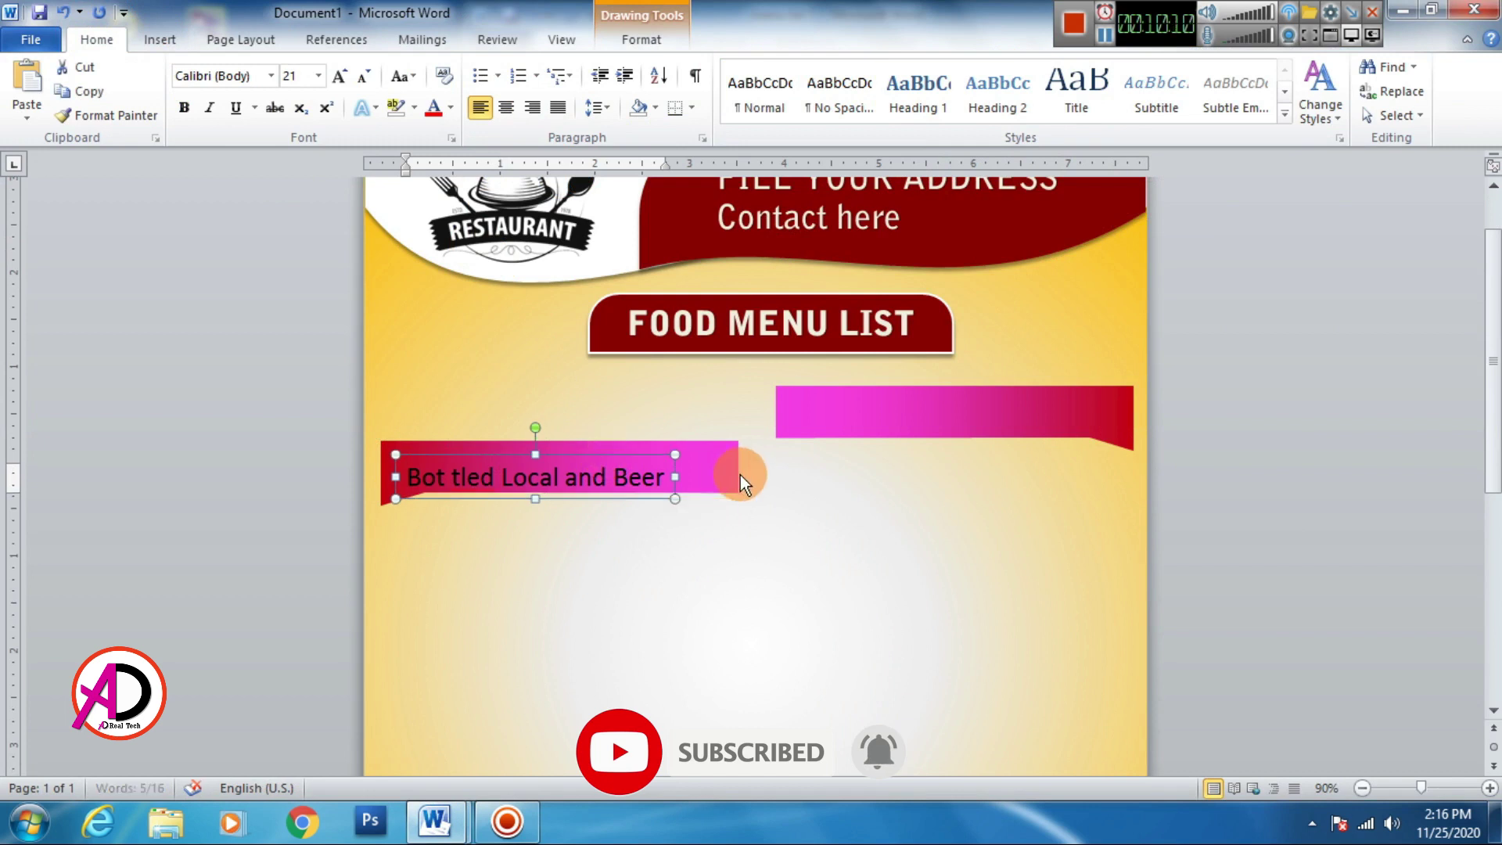
Format 'Bot tled Local and Beer' as UPPERCASE, bold, white text.
click(410, 81)
click(442, 159)
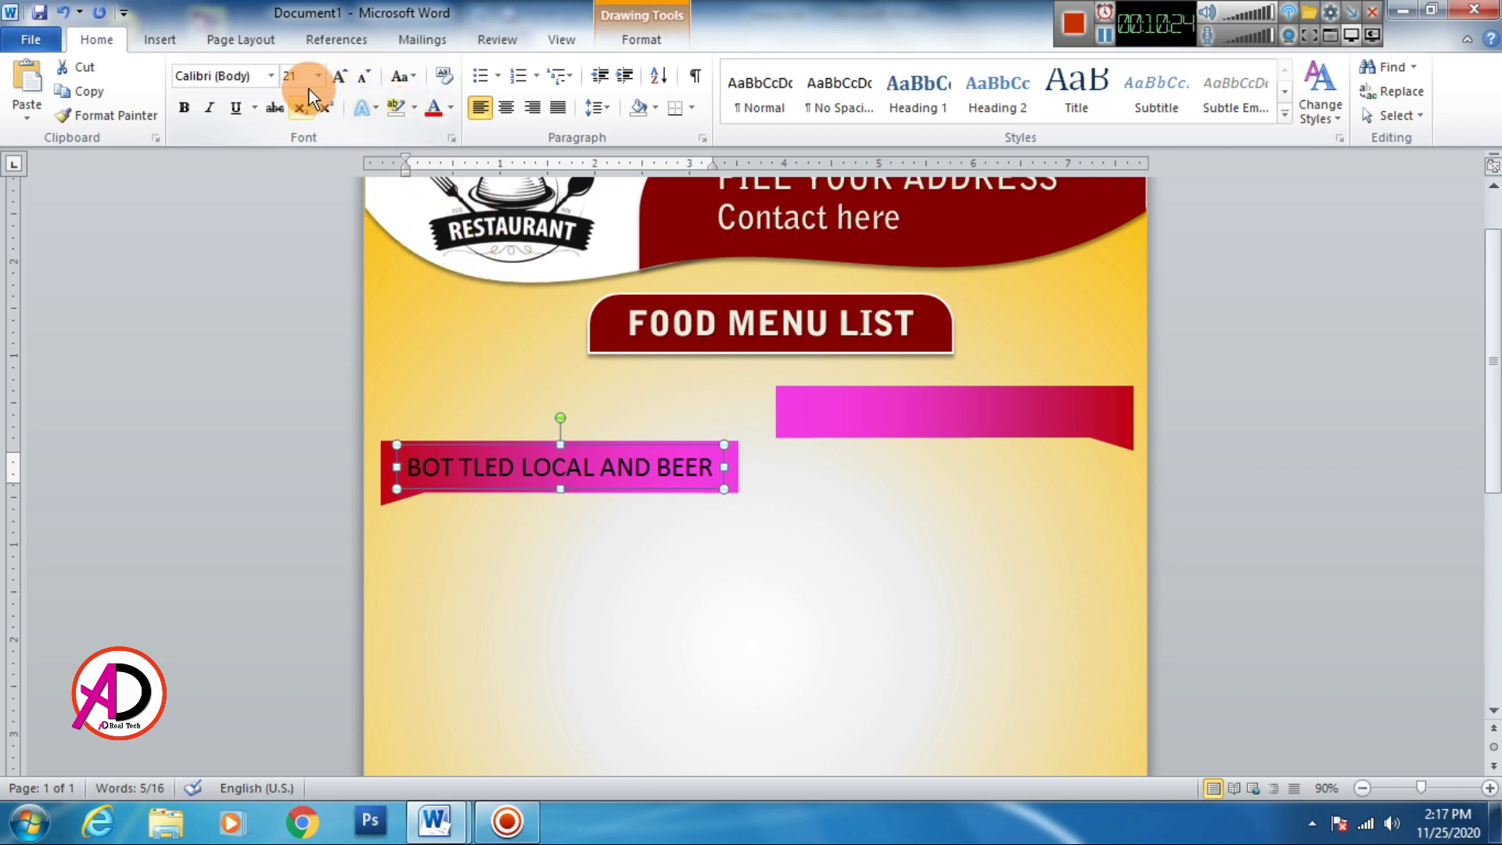
click(184, 107)
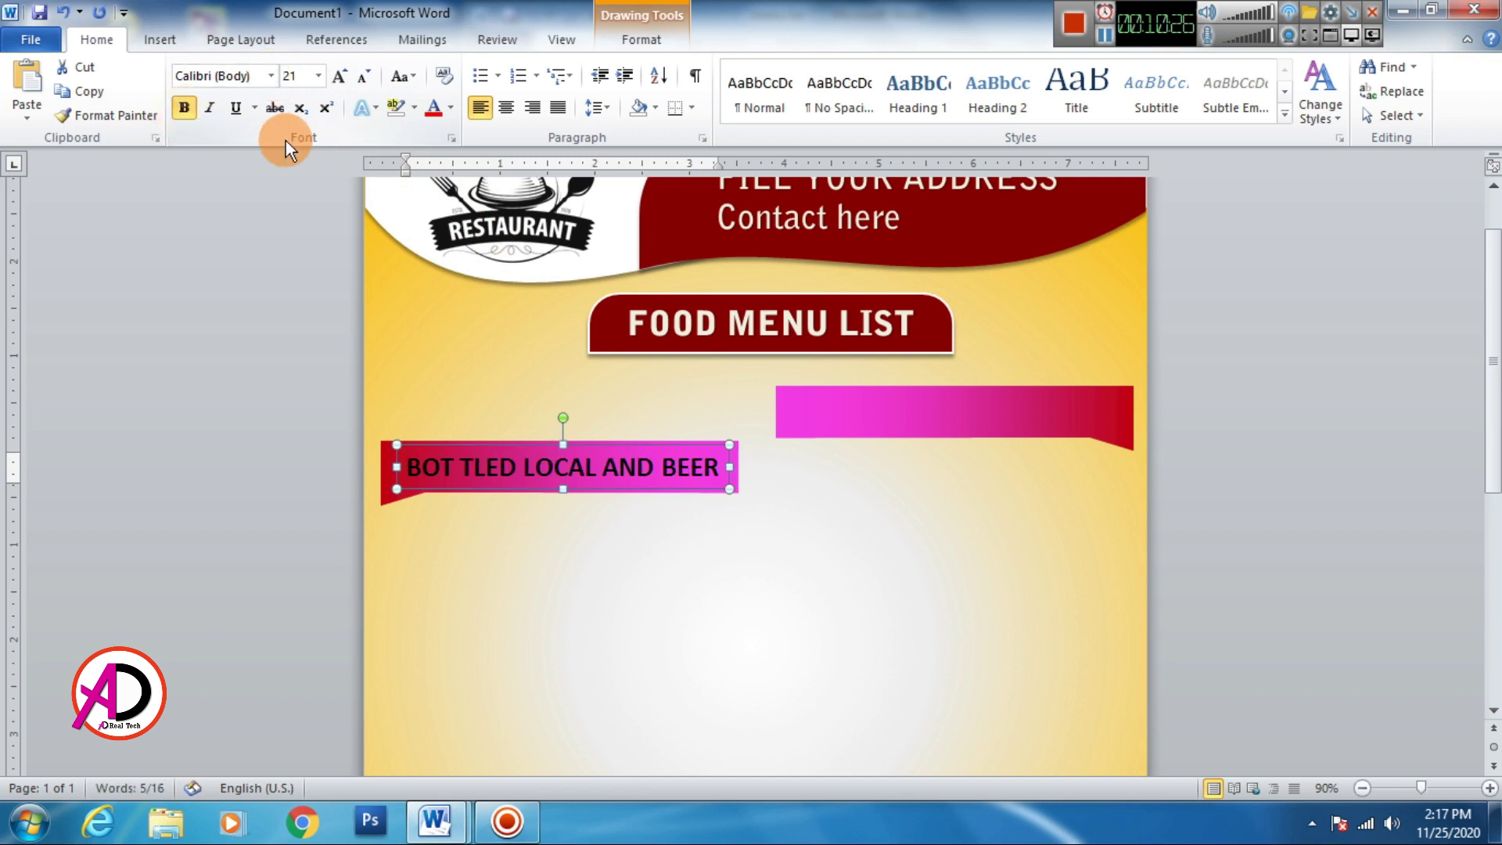
click(407, 77)
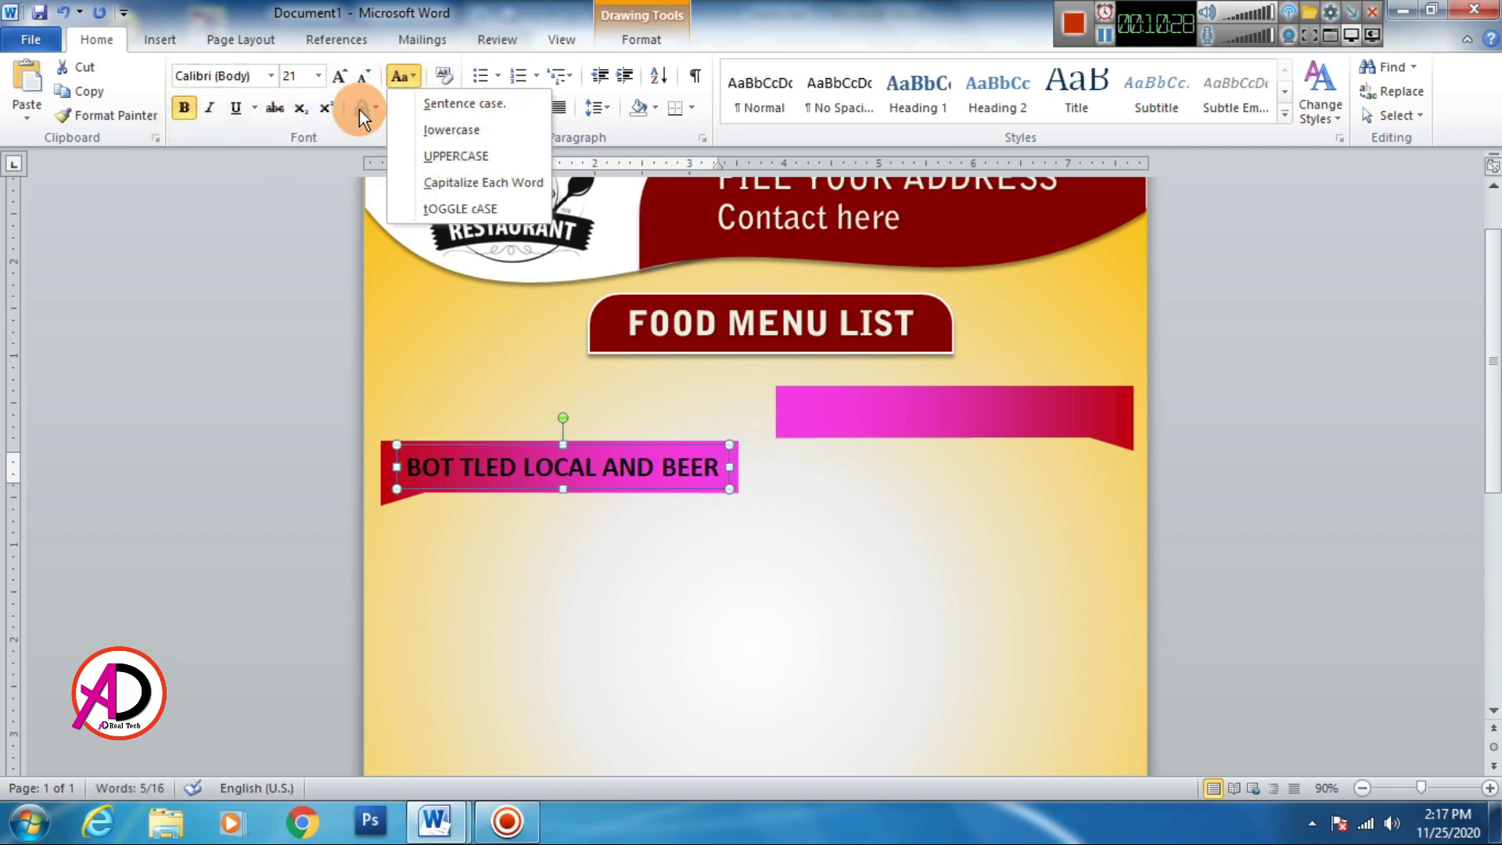
click(438, 115)
click(452, 108)
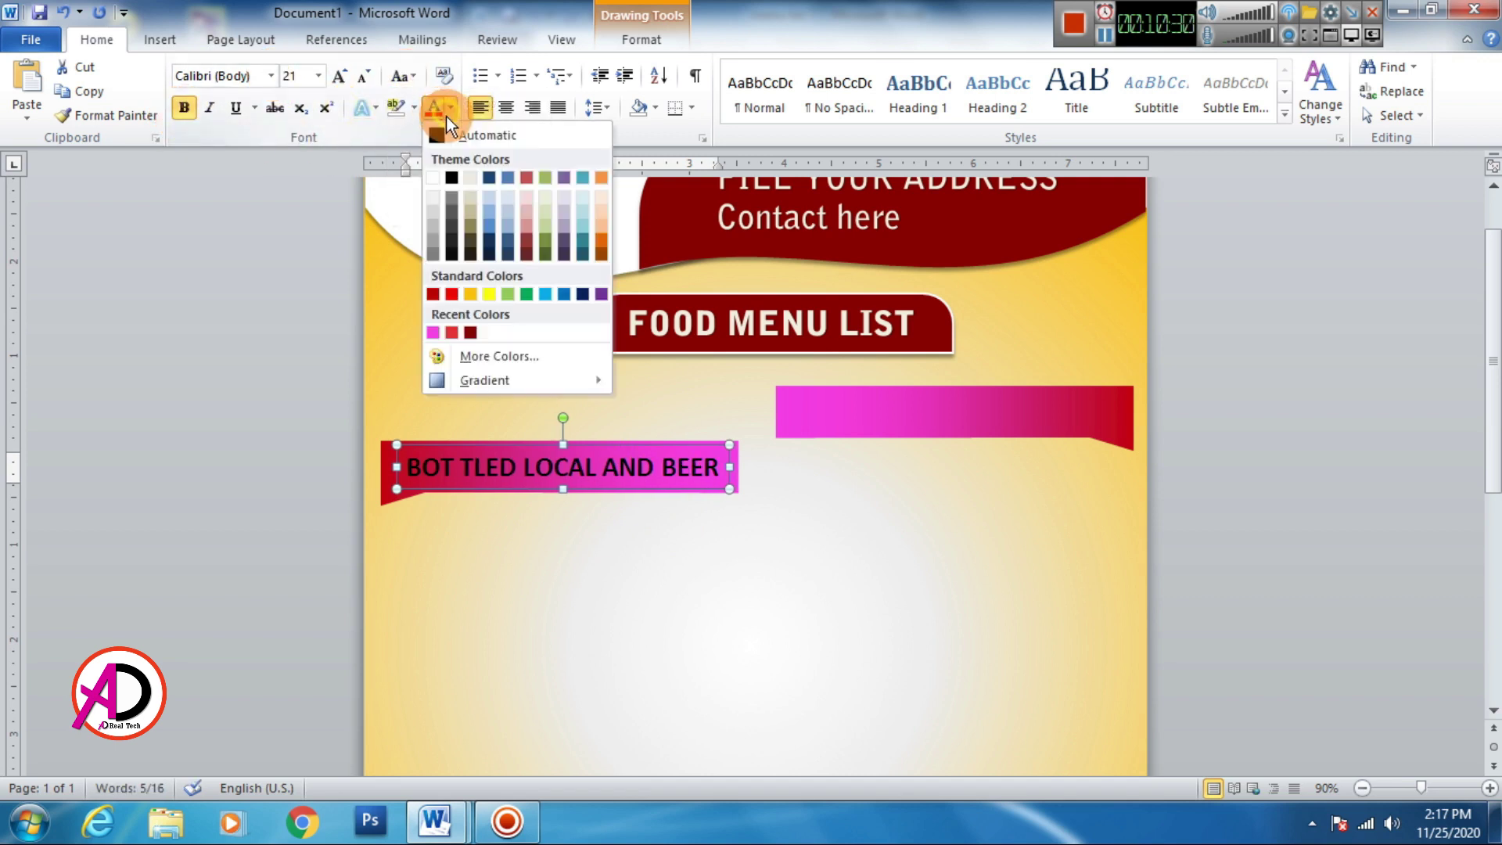
click(434, 182)
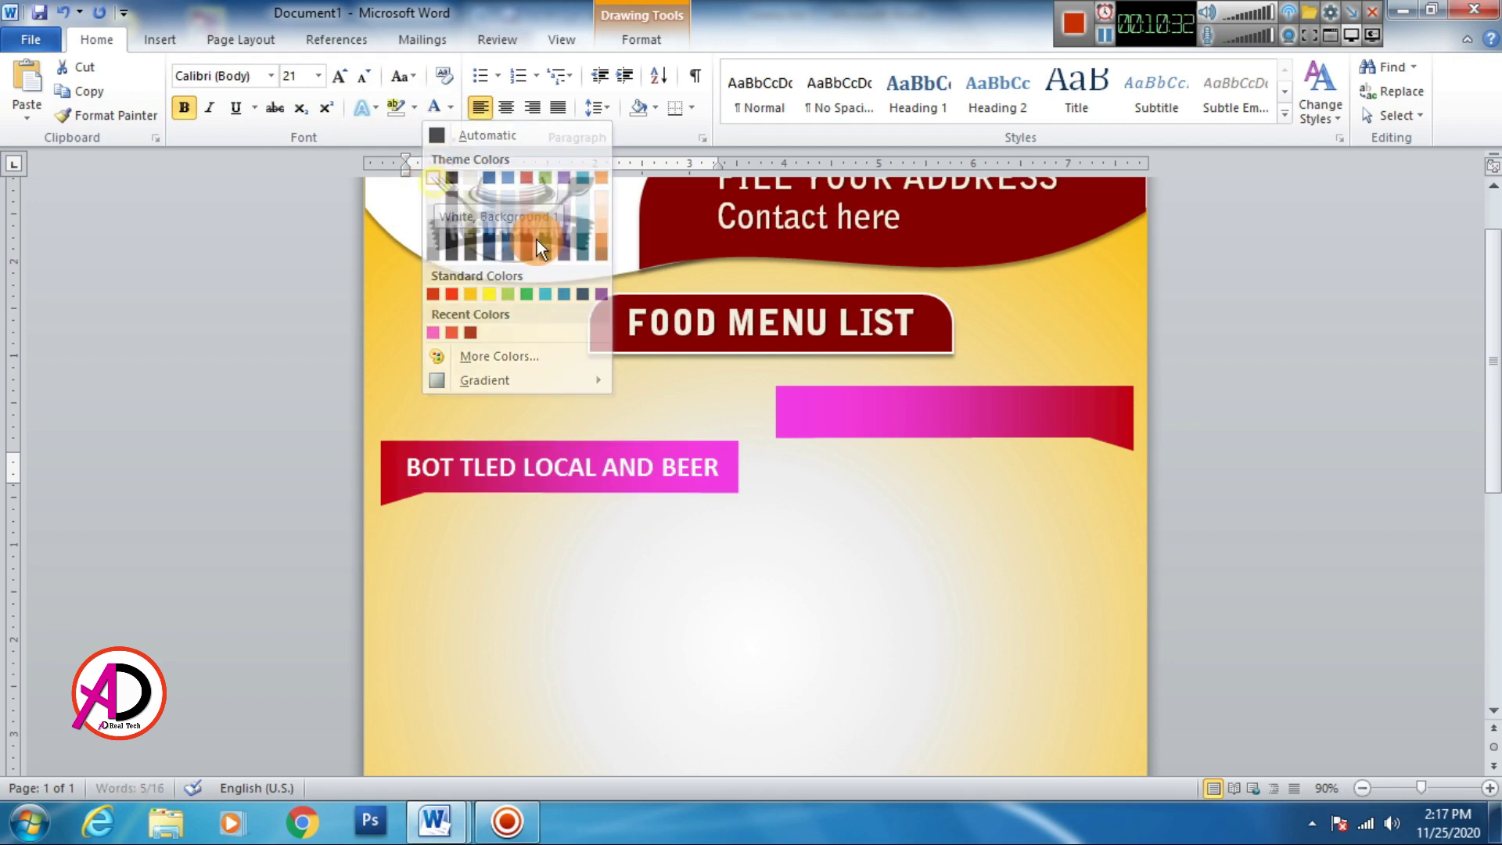
scroll(645, 514, down, 4)
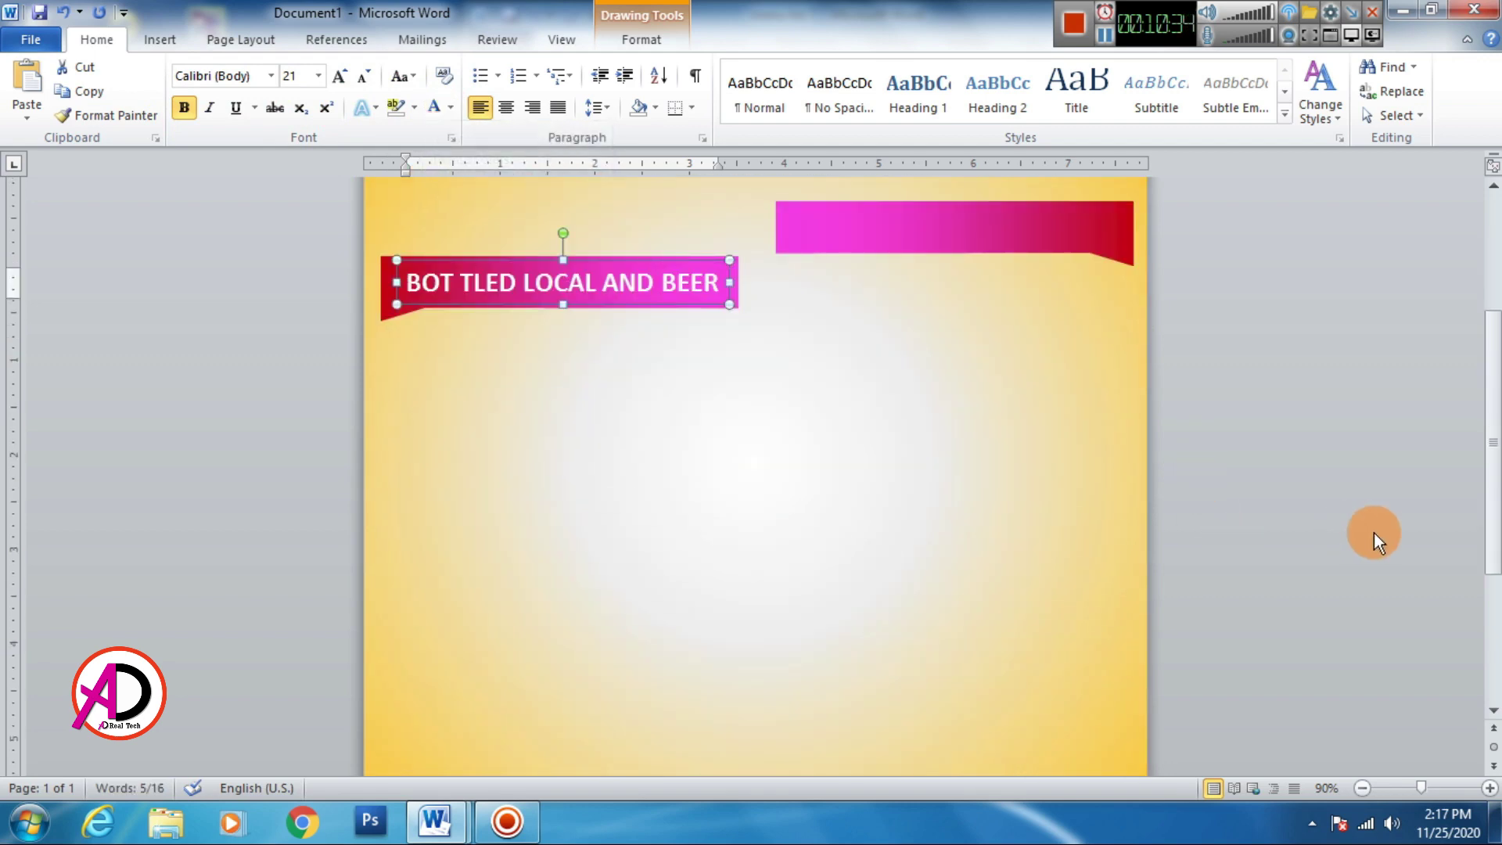
scroll(774, 503, down, 2)
click(774, 503)
scroll(774, 503, up, 3)
click(161, 39)
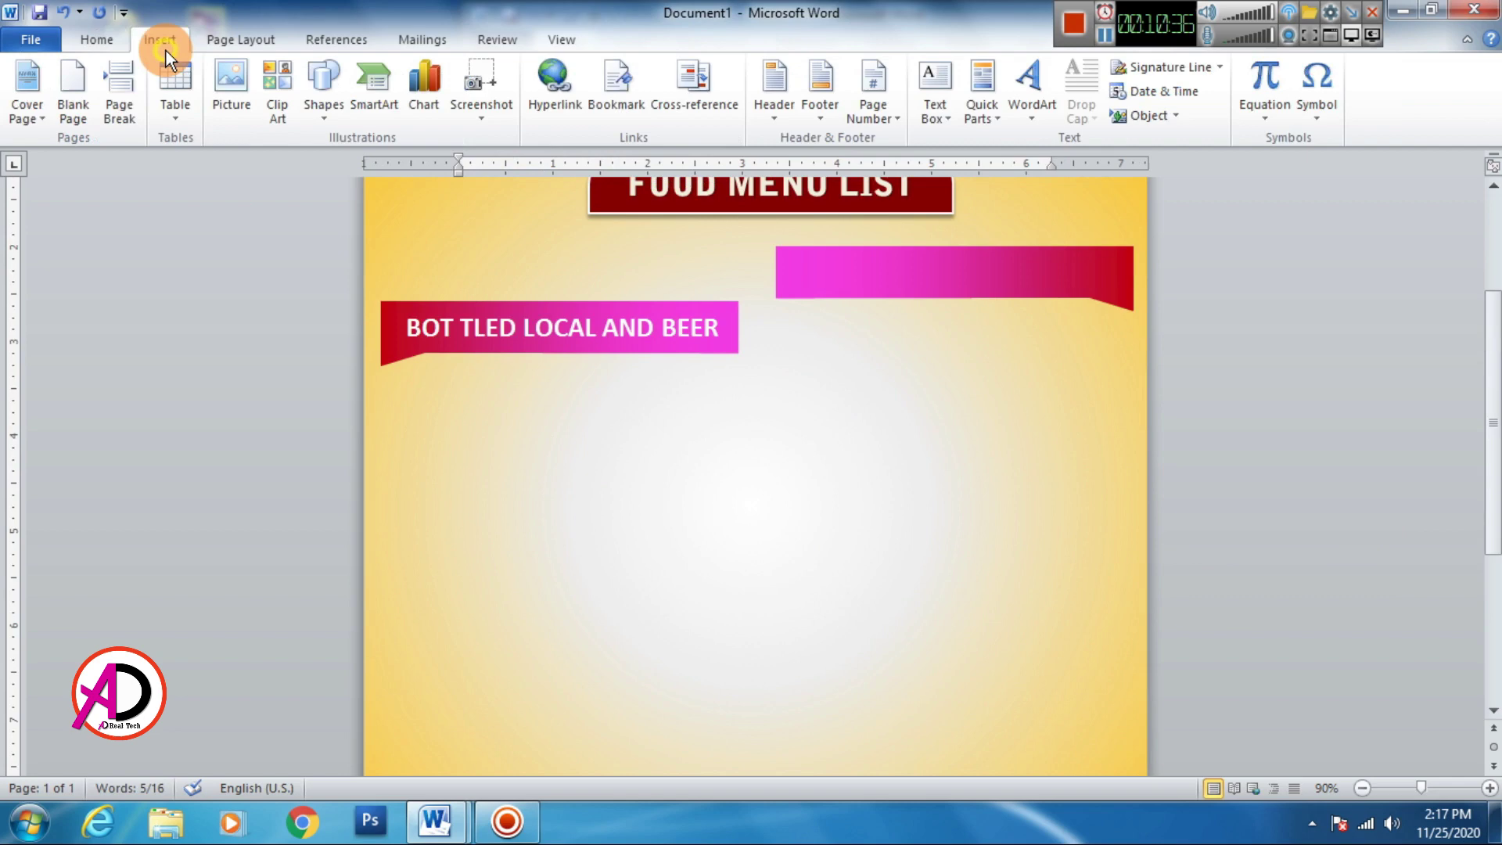
Draw a tall text box below the banner and nudge it up under it.
click(313, 102)
click(354, 161)
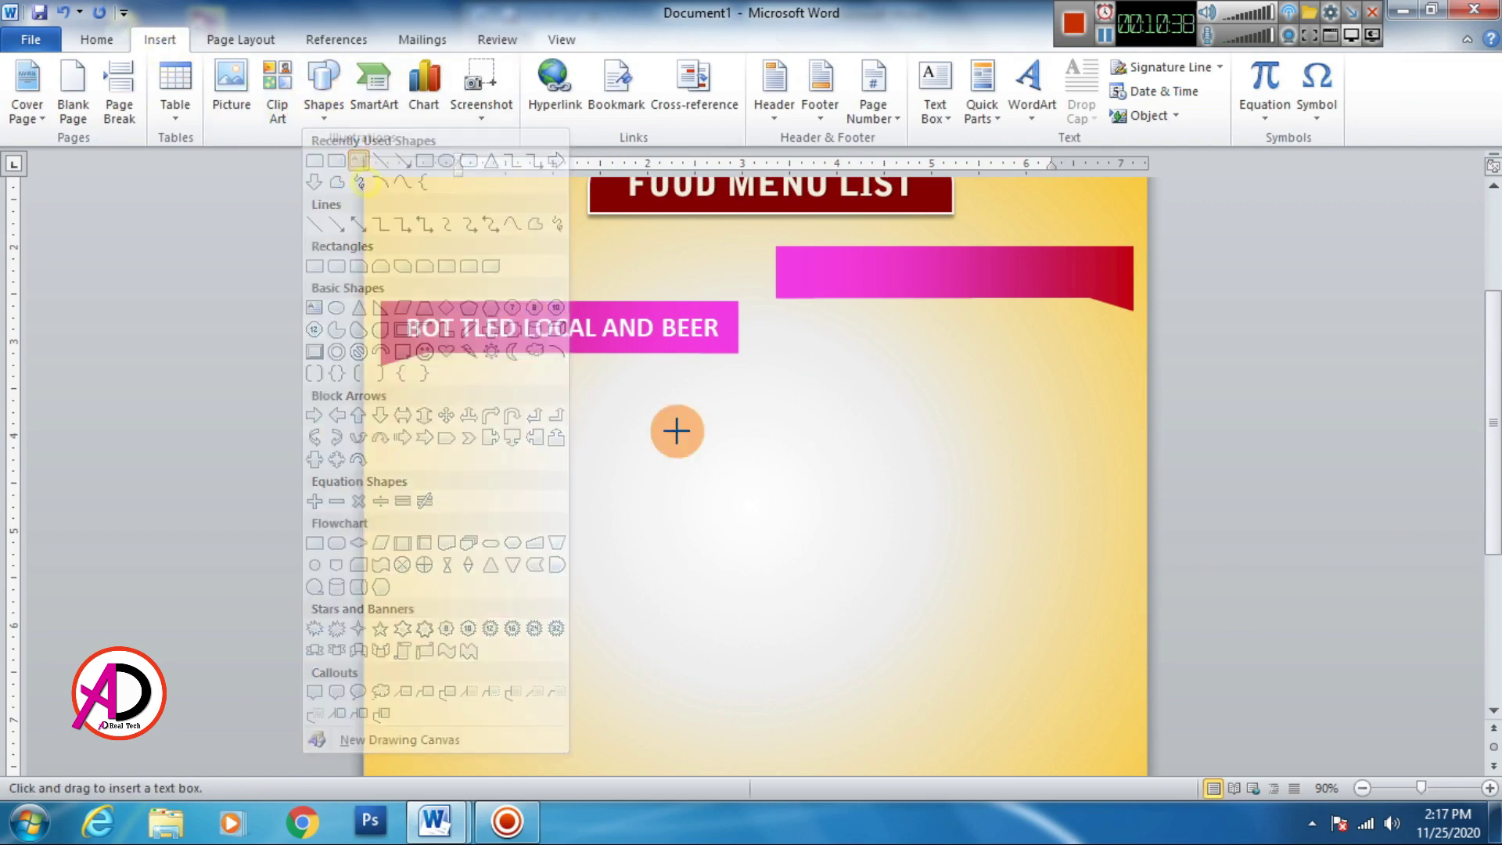
scroll(453, 322, down, 3)
drag(398, 247, 729, 739)
scroll(610, 454, up, 3)
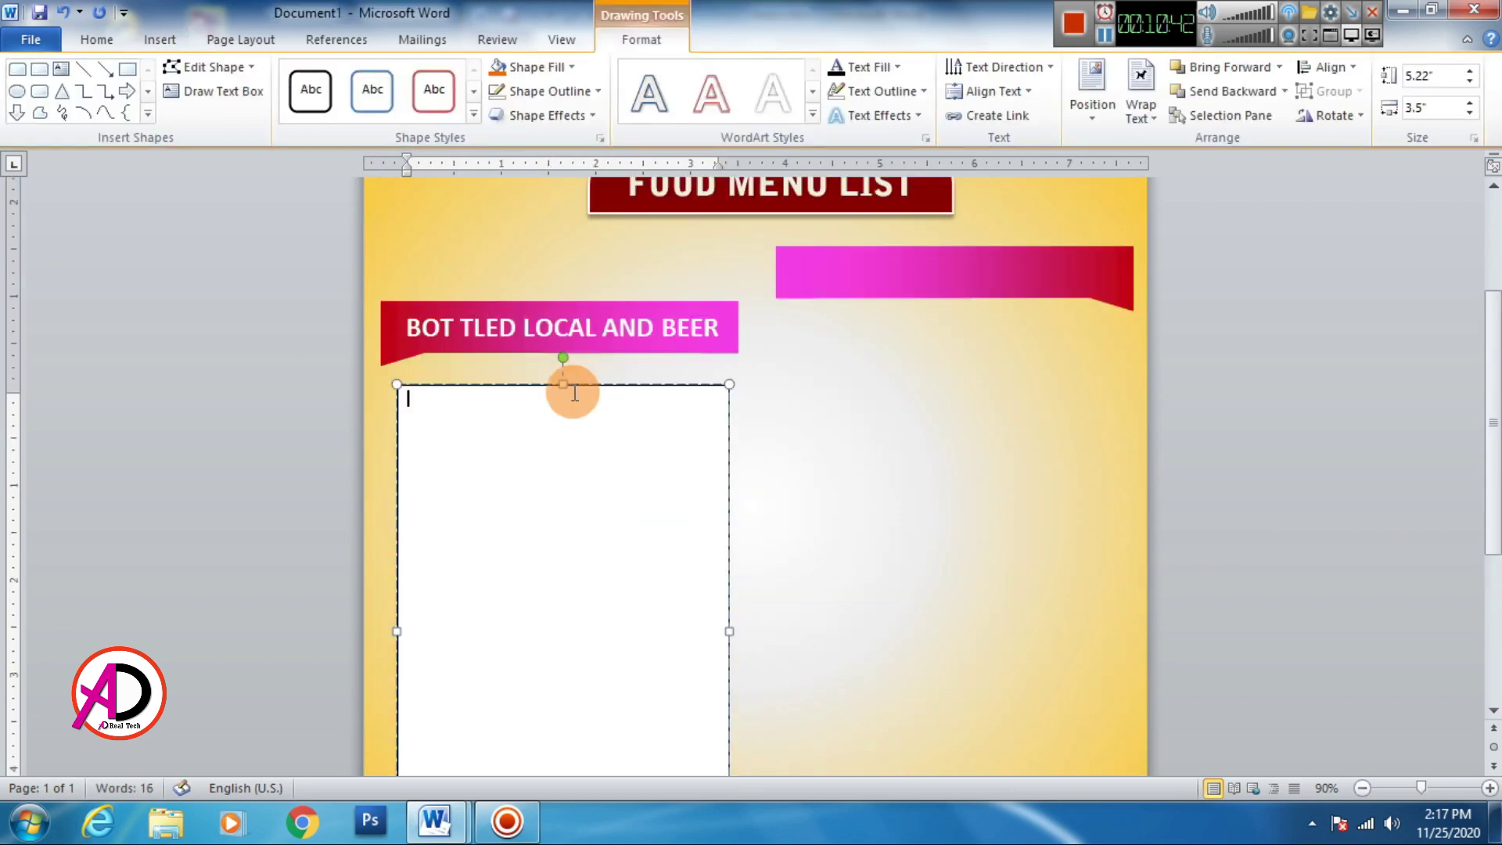
drag(592, 380, 589, 368)
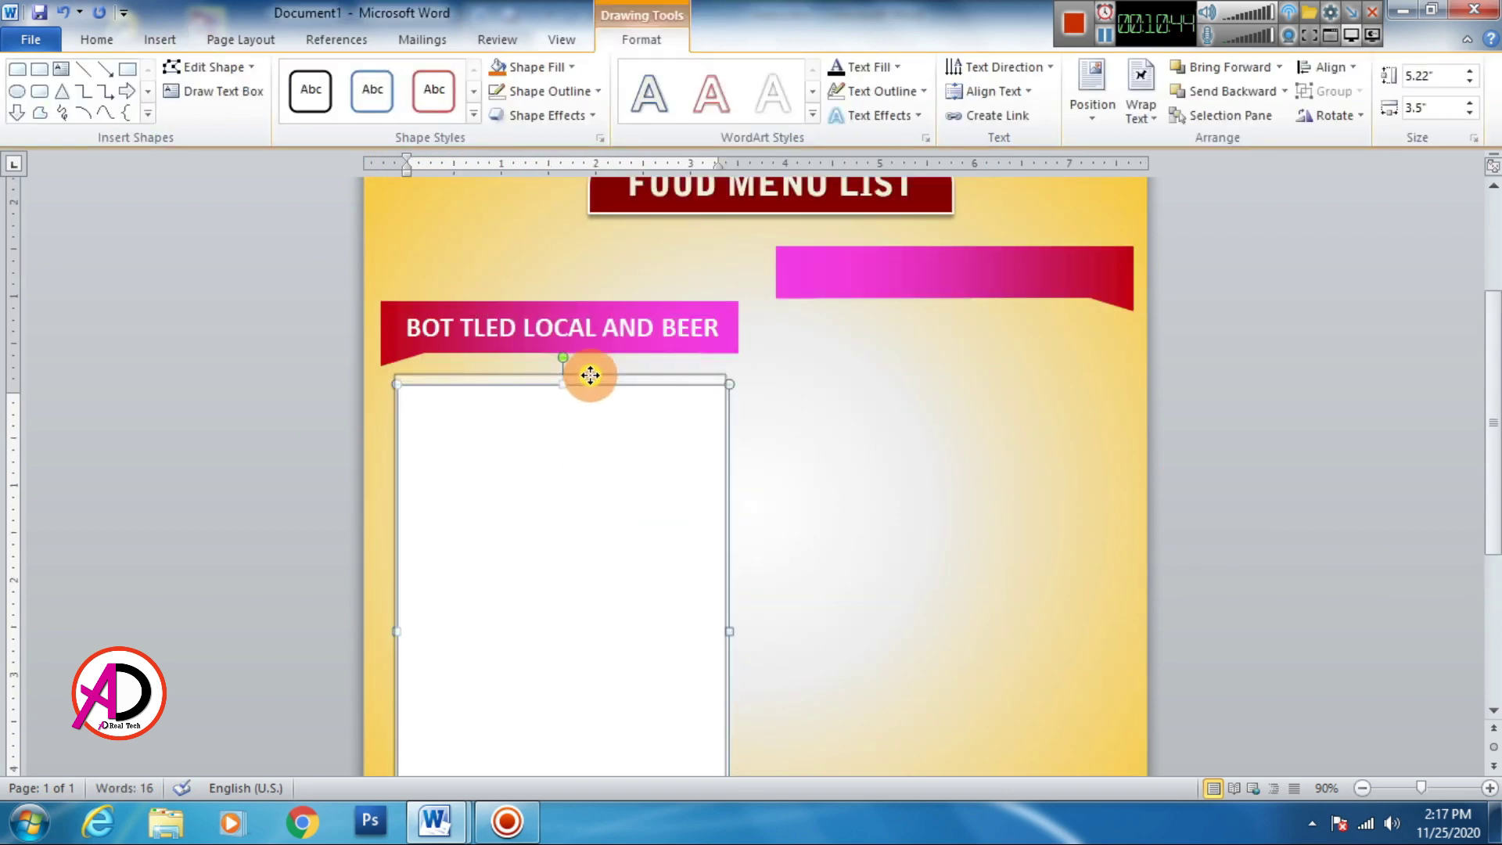
scroll(589, 462, down, 5)
scroll(601, 482, up, 6)
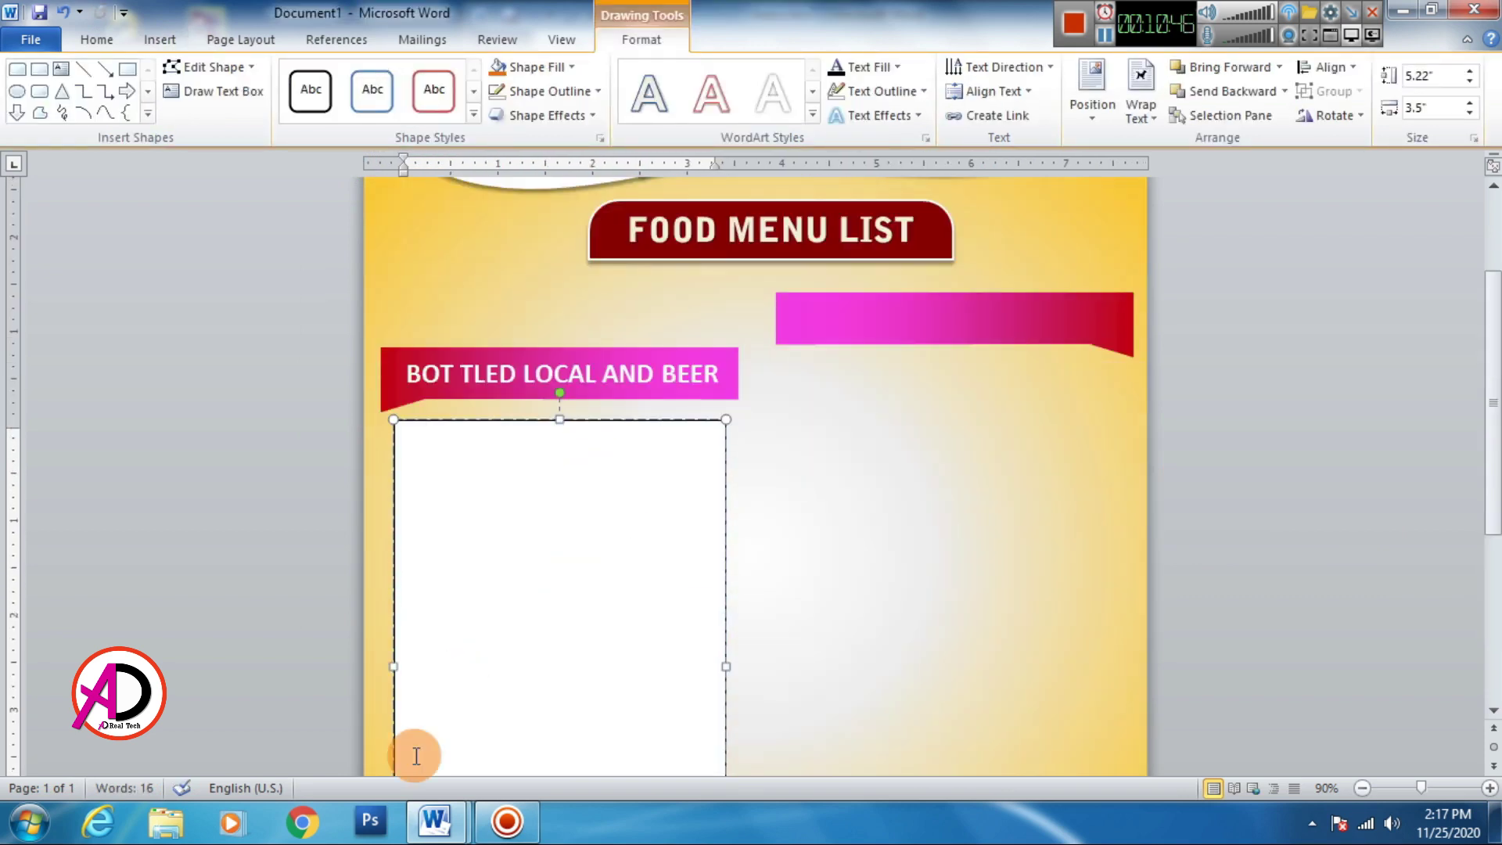
Copy the beer price list from the menu list 1 document.
click(552, 758)
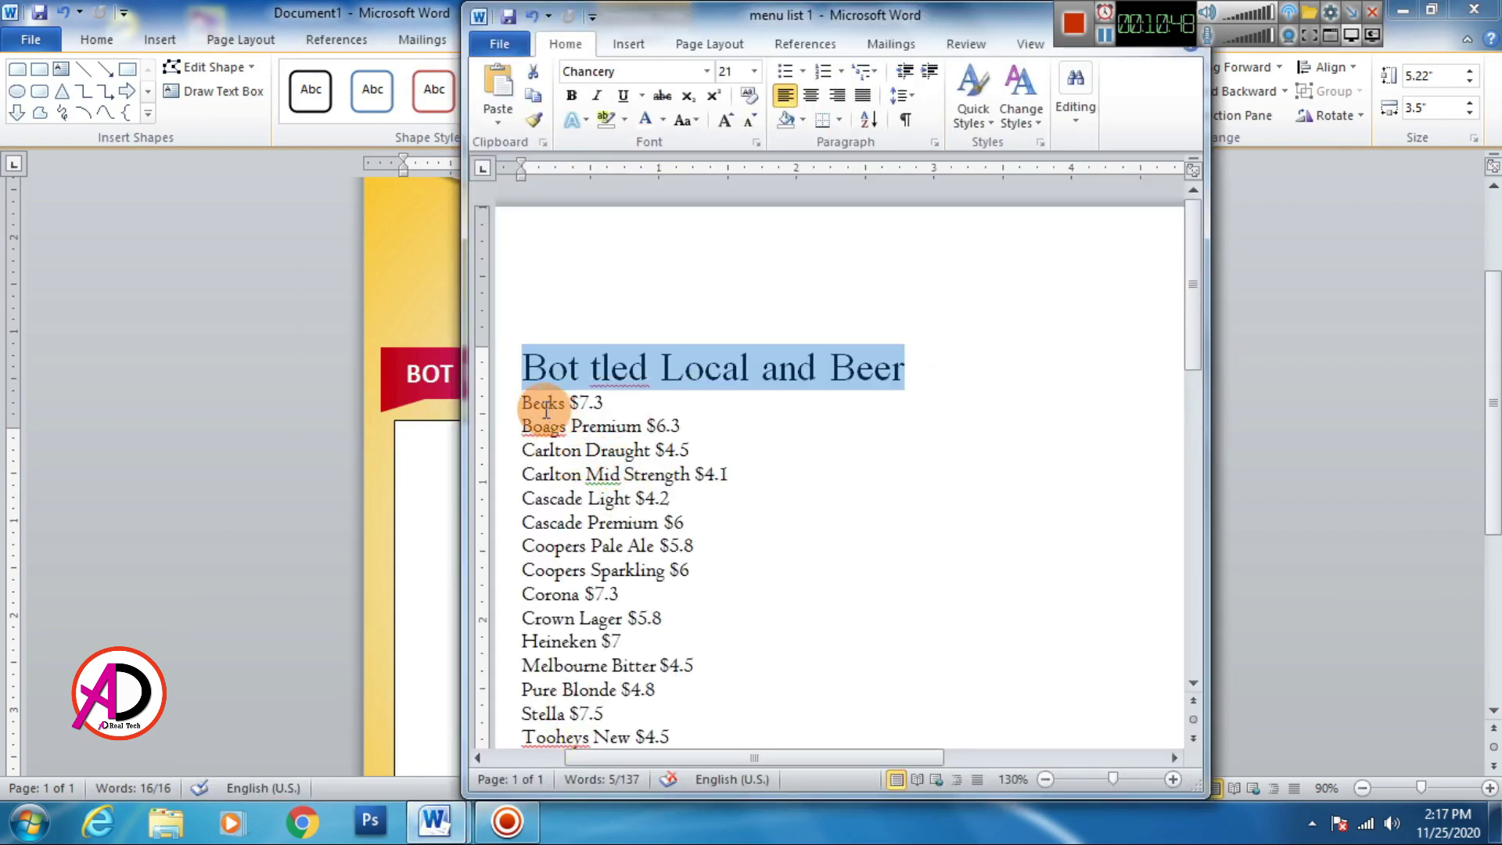
mouse_move(525, 399)
mouse_down()
mouse_move(653, 491)
mouse_move(683, 416)
mouse_up()
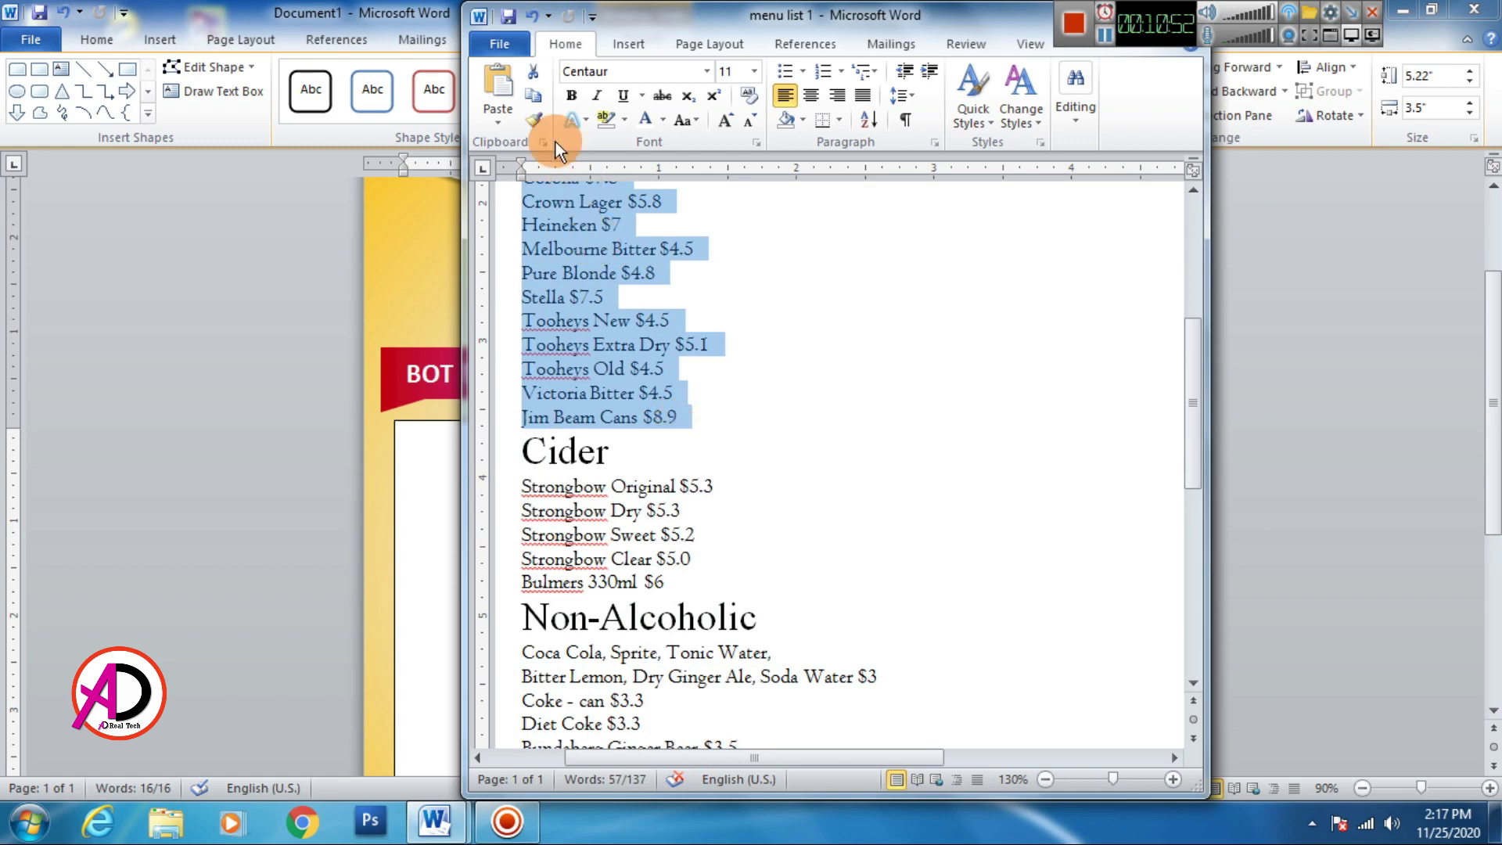
click(535, 96)
key(alt+Tab)
Paste the beer list into the empty text box.
right_click(509, 453)
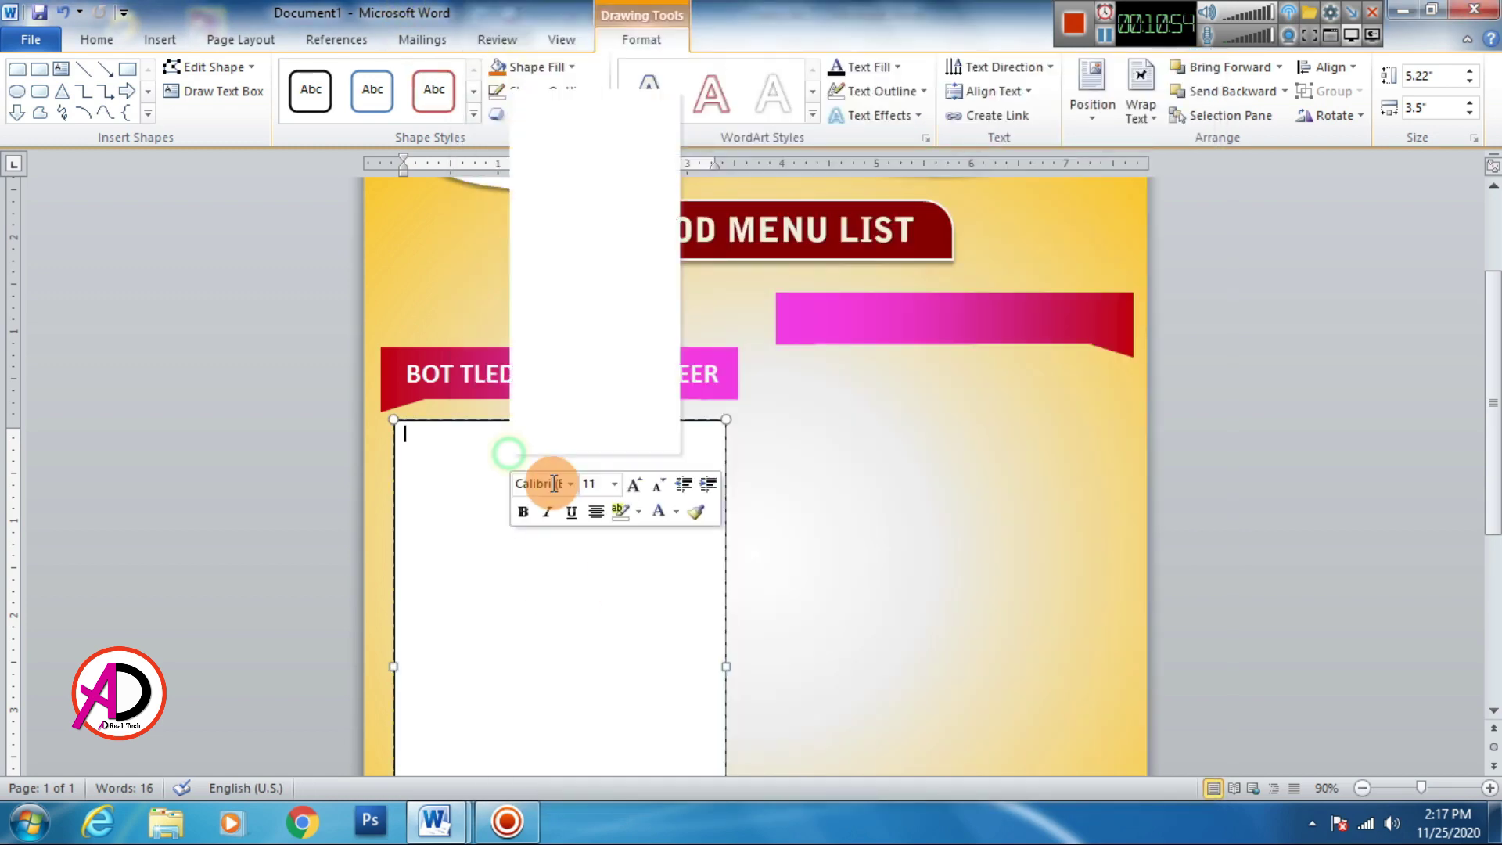
click(570, 205)
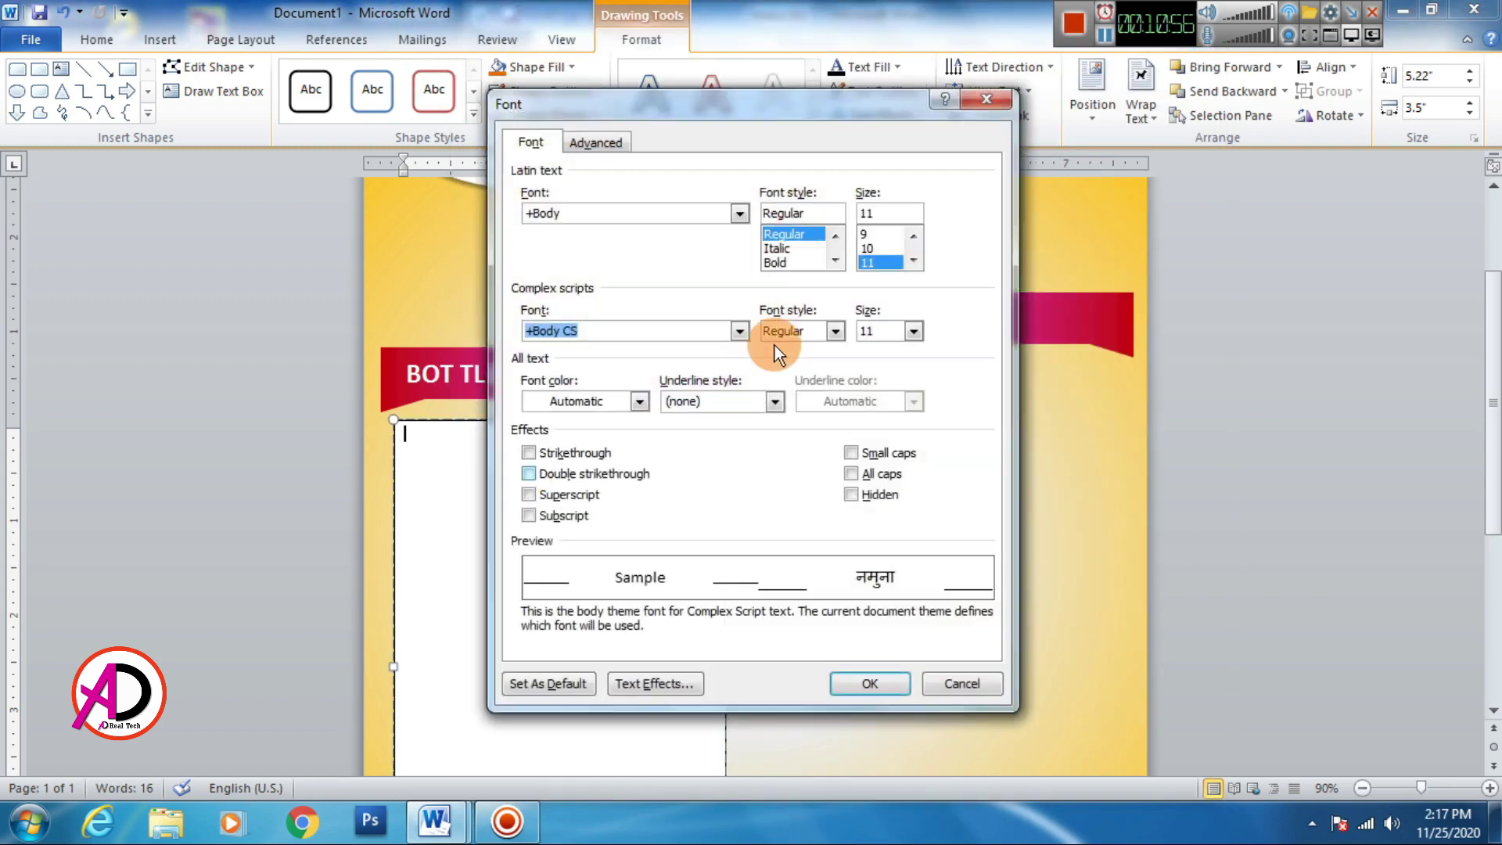
click(987, 98)
right_click(625, 376)
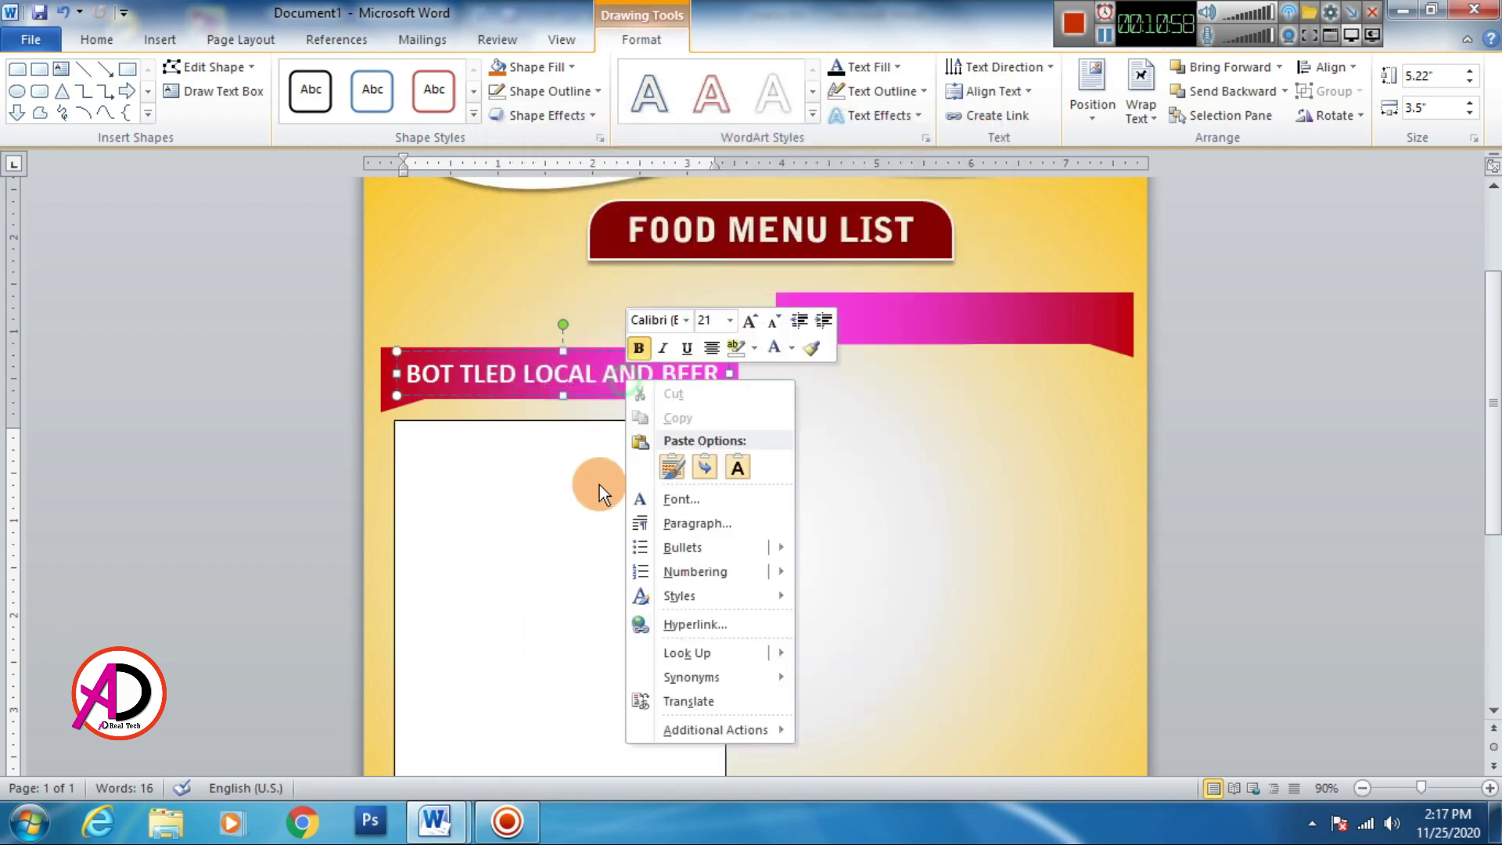
right_click(541, 516)
click(589, 229)
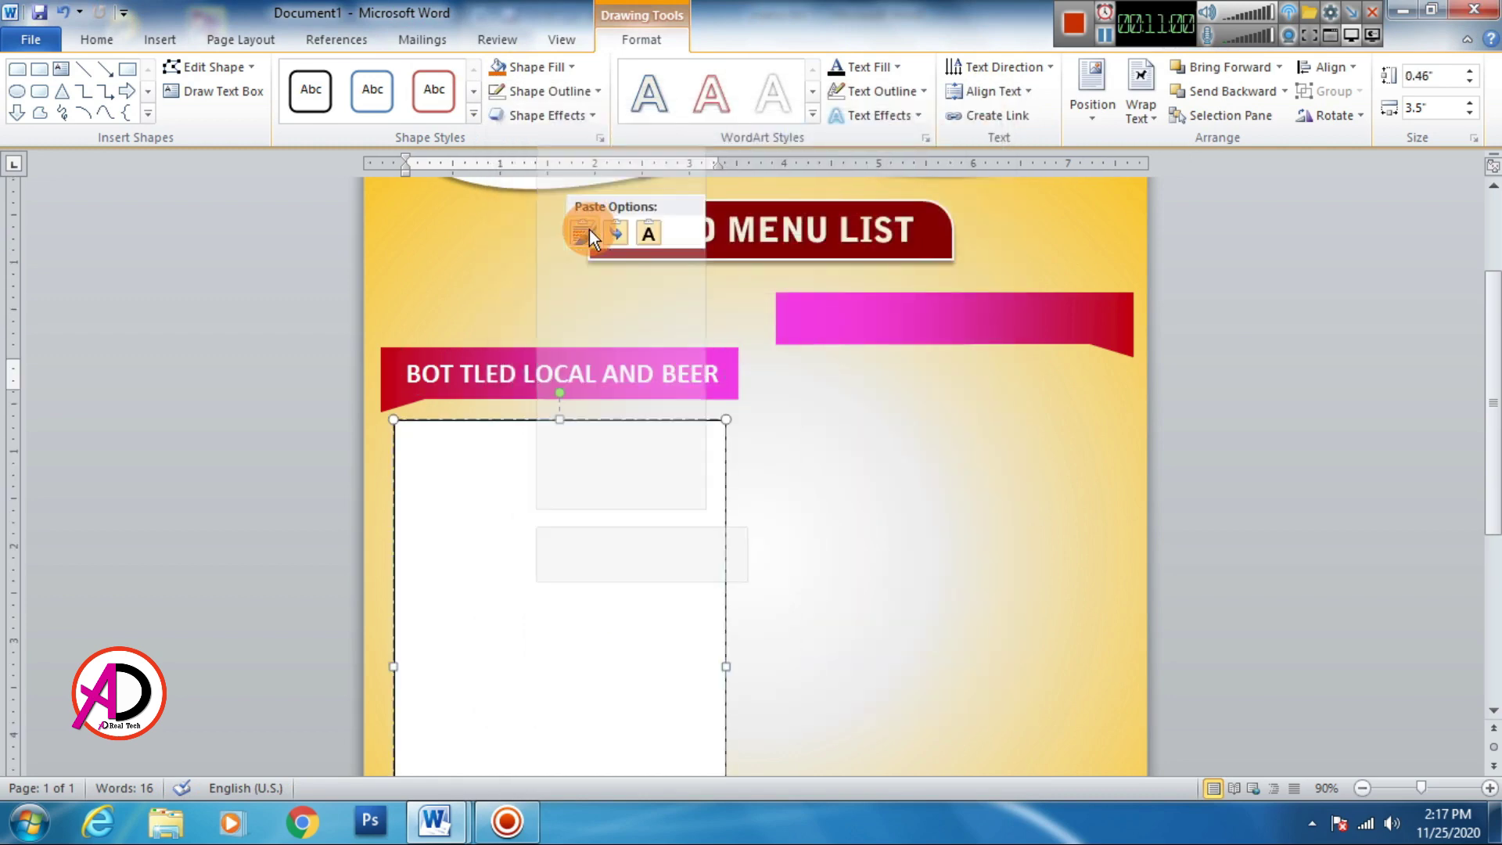
Set the beer list to size 18 and tab the first five prices into a right-hand column.
click(321, 83)
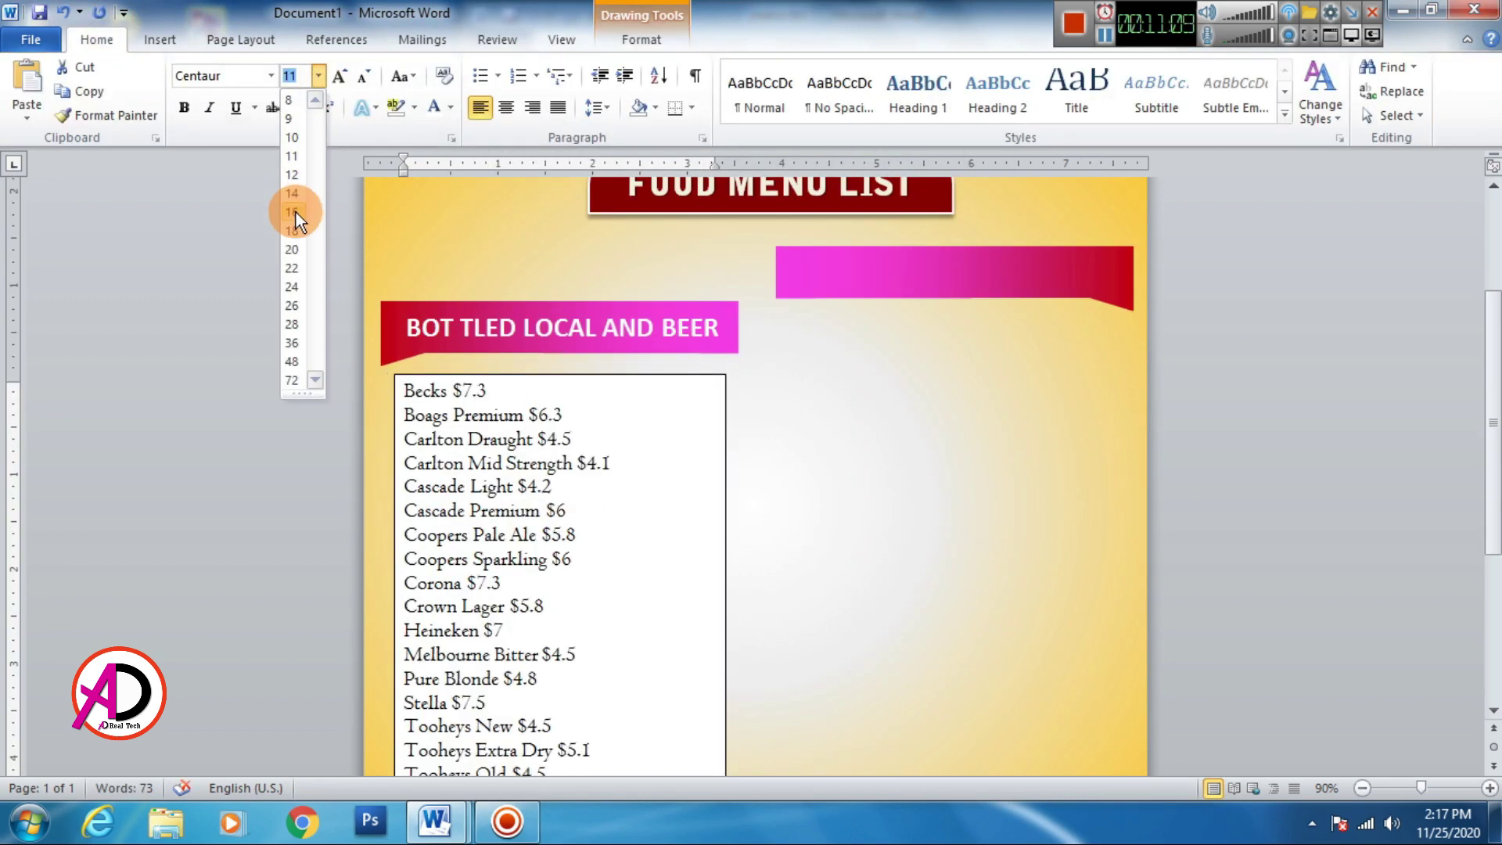
click(295, 213)
click(460, 393)
key(Tab)
click(547, 420)
key(Tab)
scroll(587, 512, down, 1)
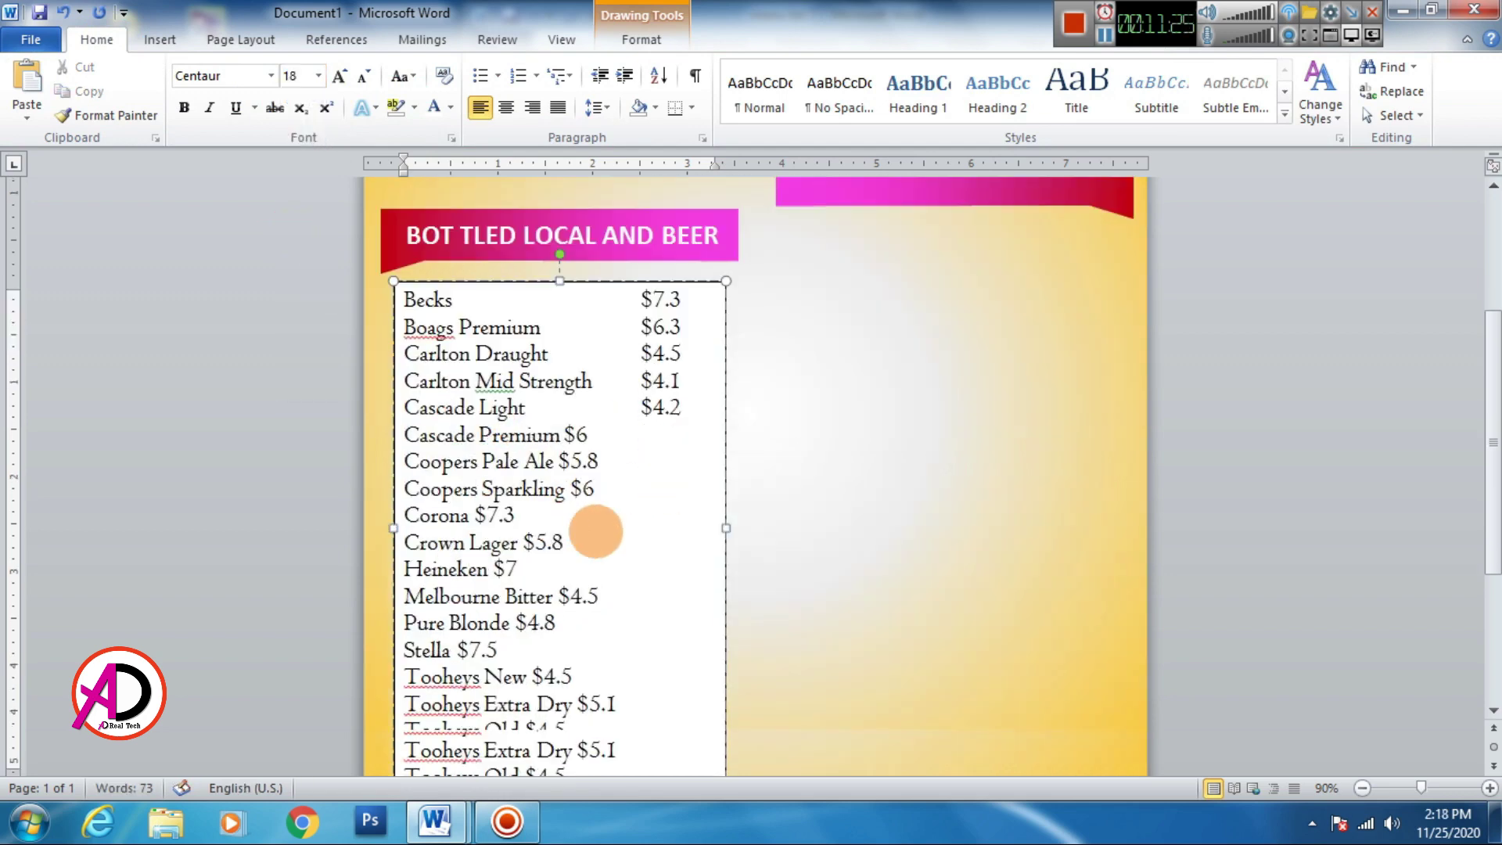
click(560, 461)
key(Tab)
click(509, 539)
key(Tab)
click(495, 568)
key(Tab)
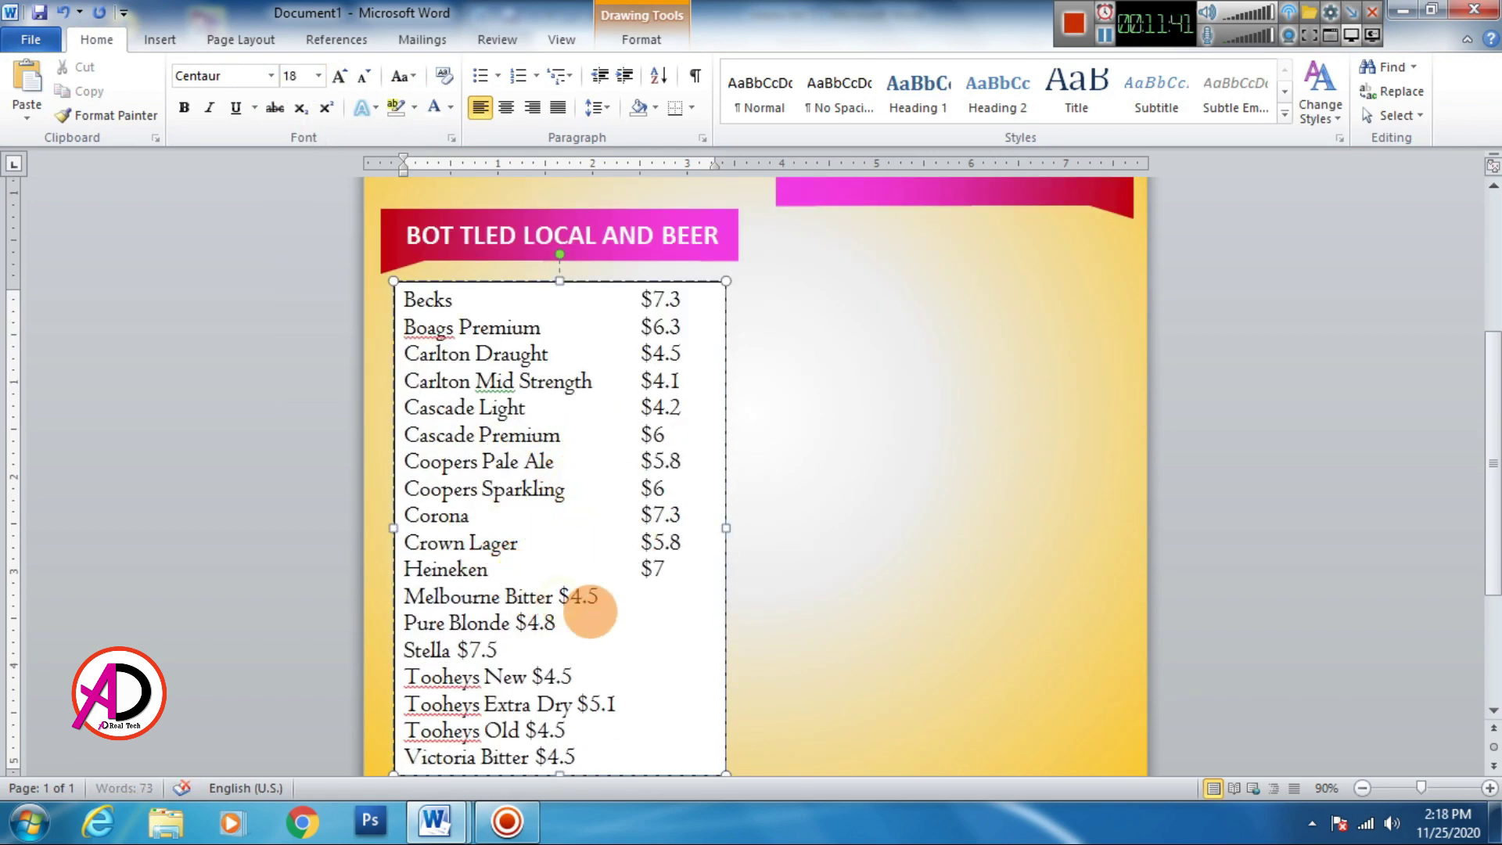
Tab the remaining prices, through Tooheys Old, into the right-hand column.
scroll(587, 603, down, 2)
click(511, 438)
click(581, 520)
key(Tab)
click(536, 545)
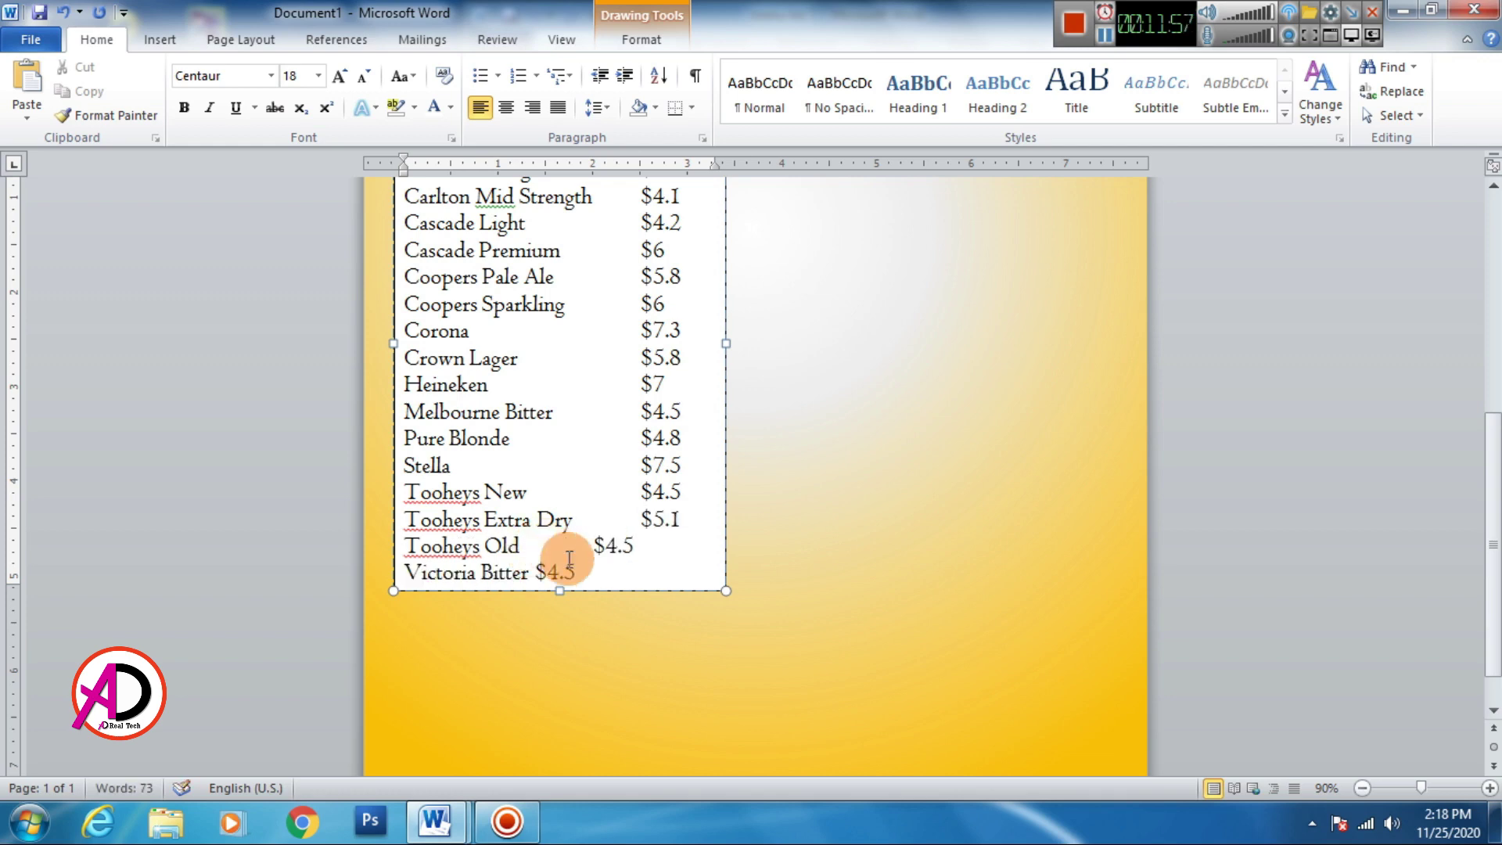
key(Tab)
click(536, 572)
key(Tab)
Make the whole beer list bold.
drag(681, 575, 436, 224)
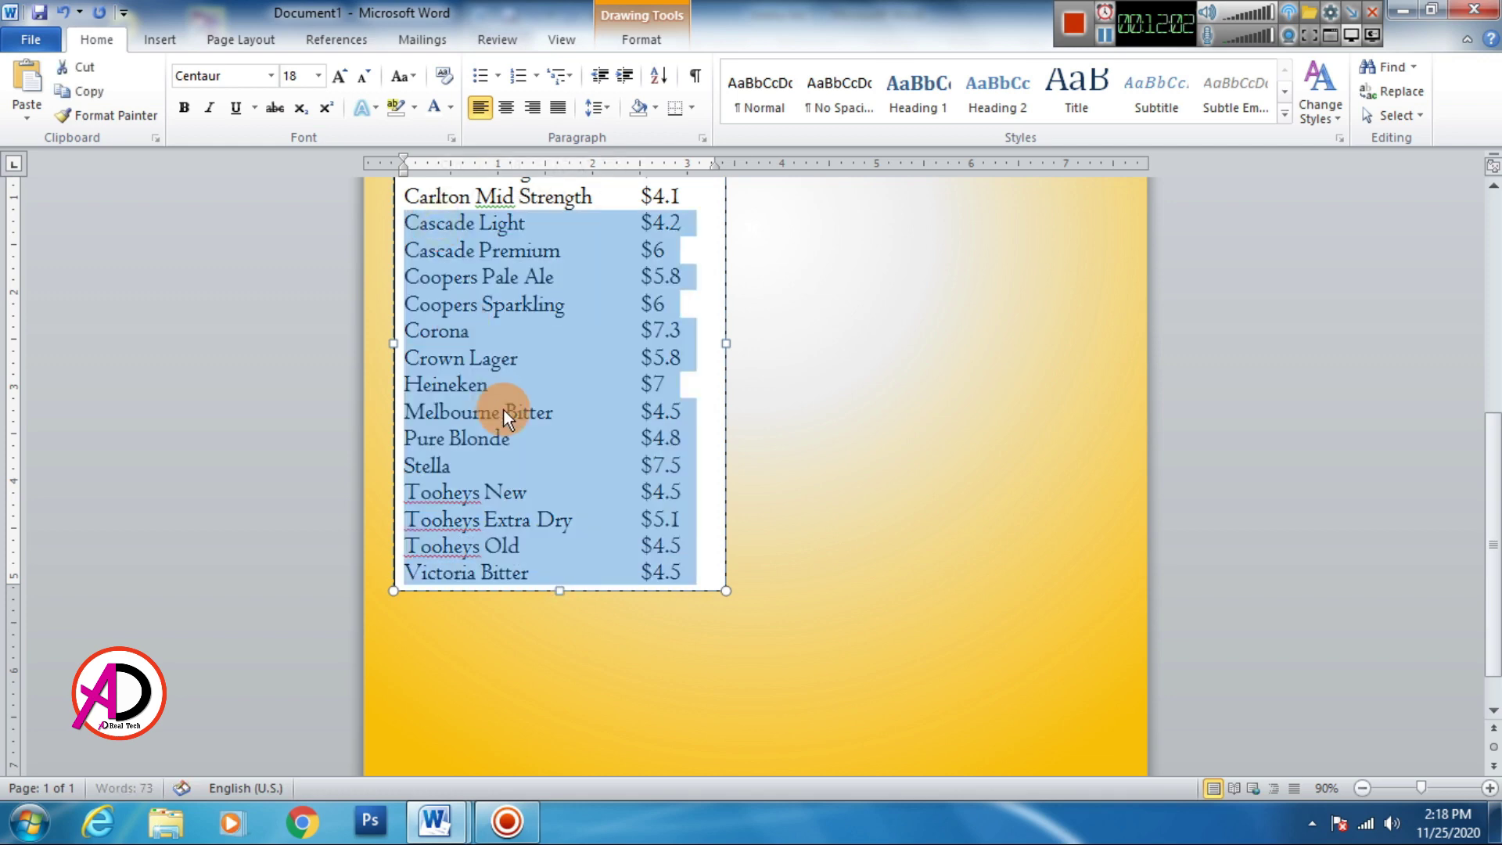
scroll(520, 436, up, 2)
key(ctrl+a)
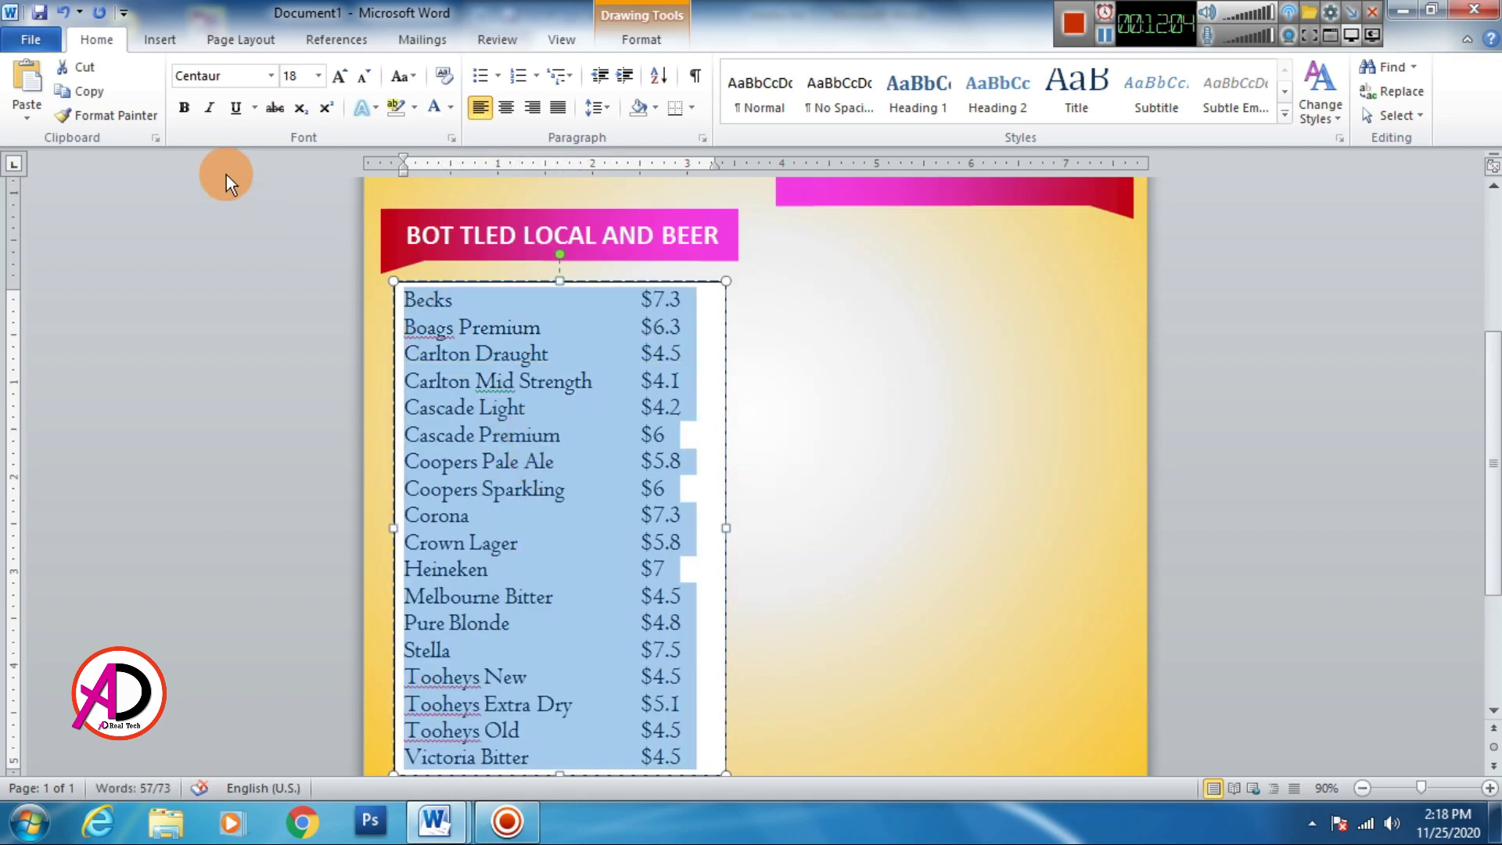
click(186, 108)
click(581, 583)
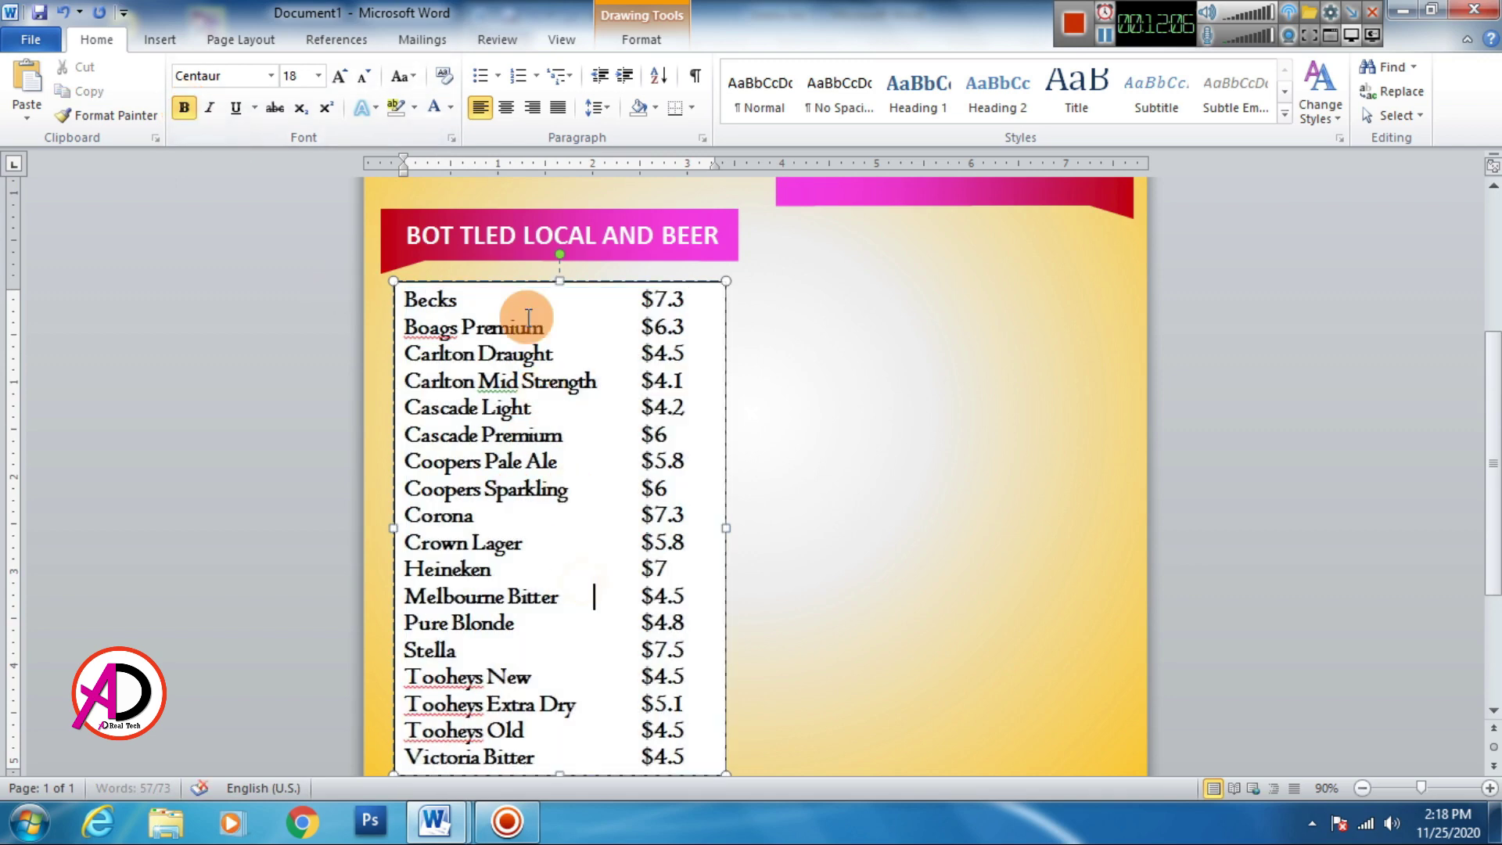
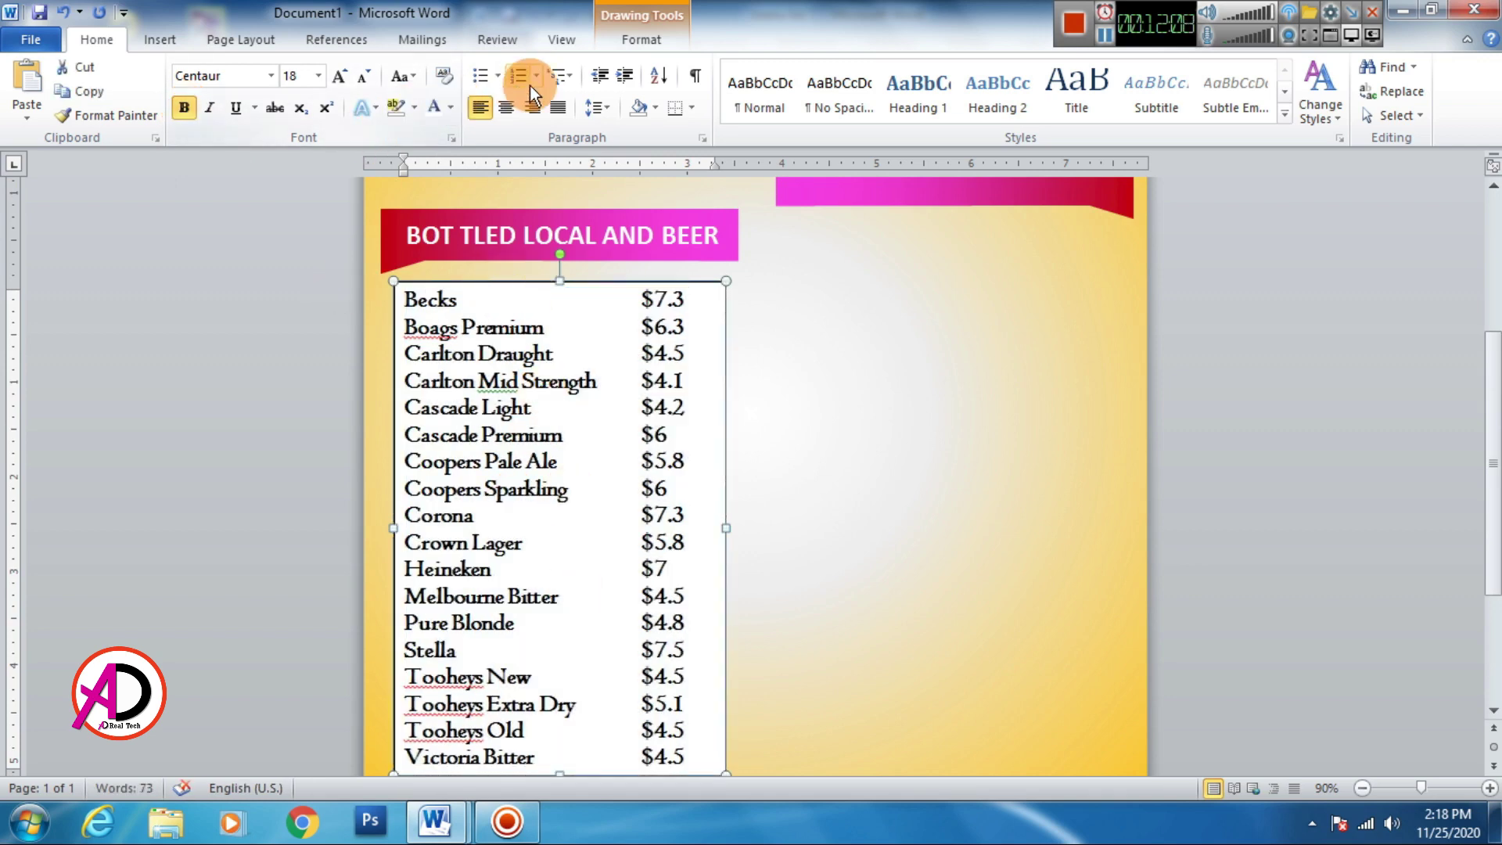
Give the bottled beer price list box No Fill and No Outline.
click(651, 41)
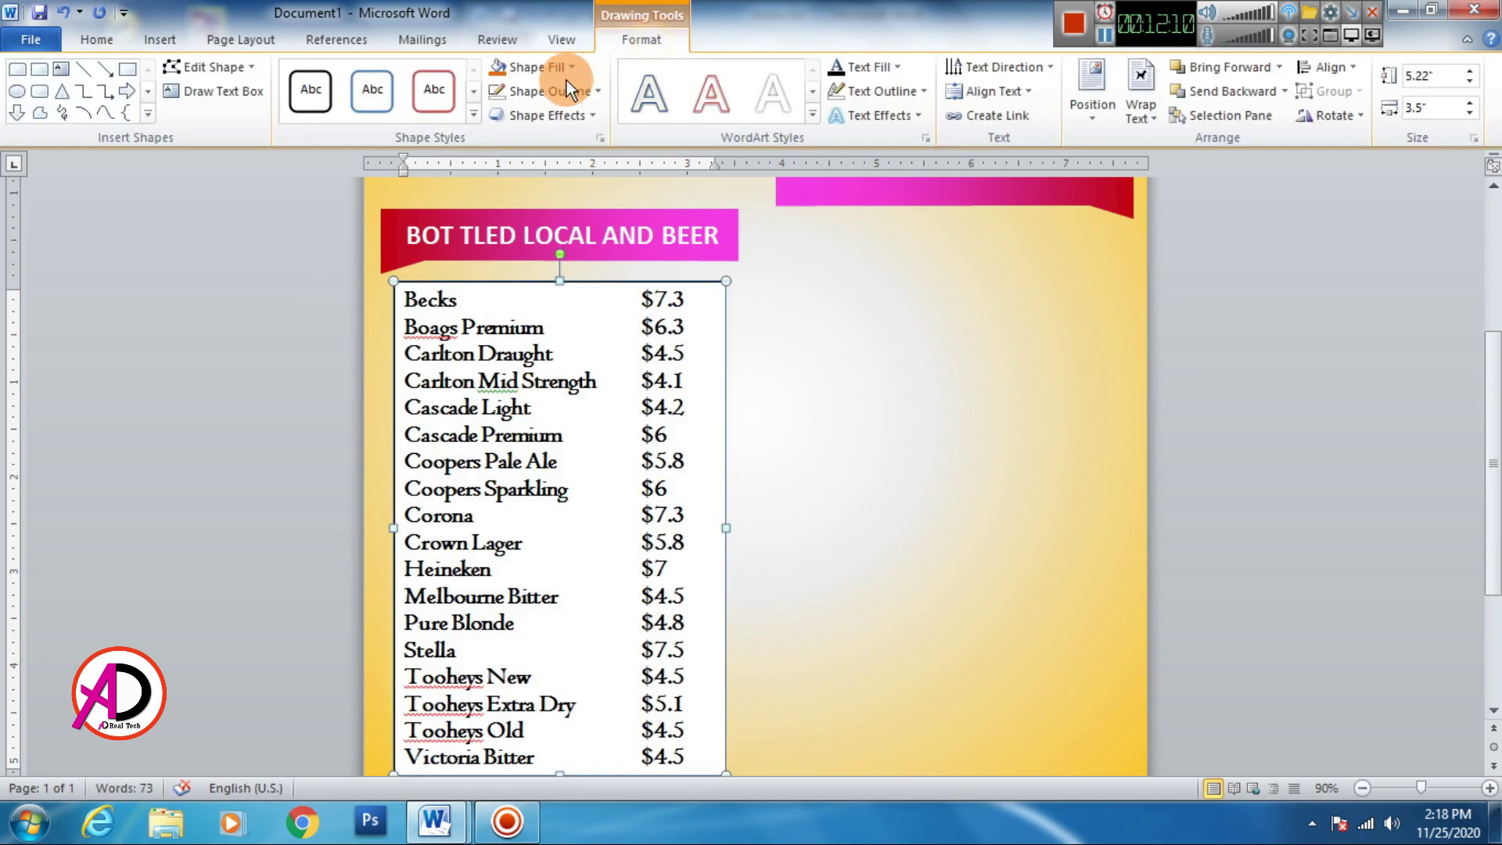
click(557, 71)
click(558, 290)
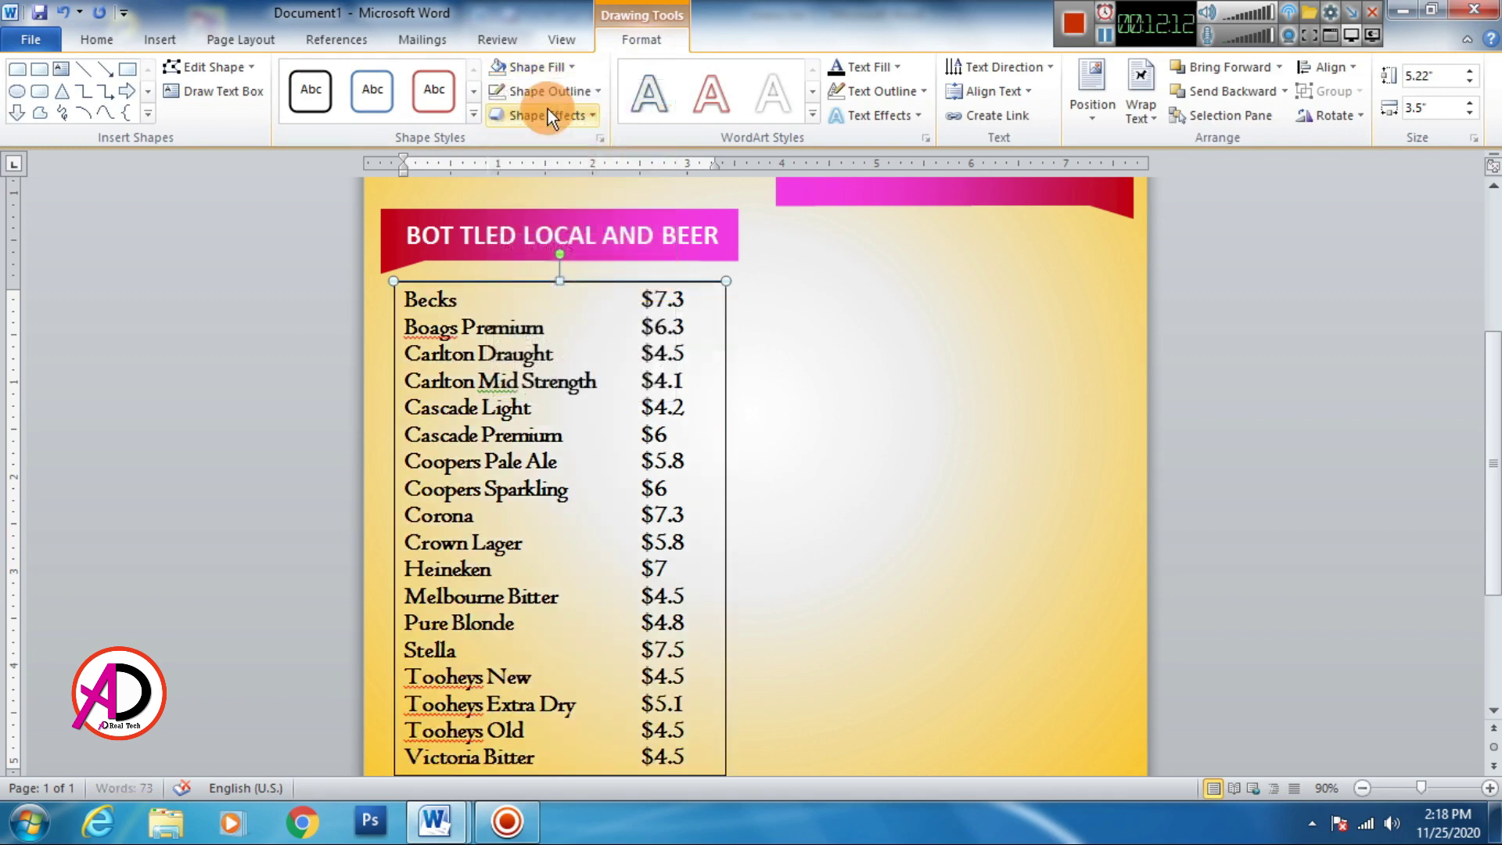
click(548, 91)
click(570, 311)
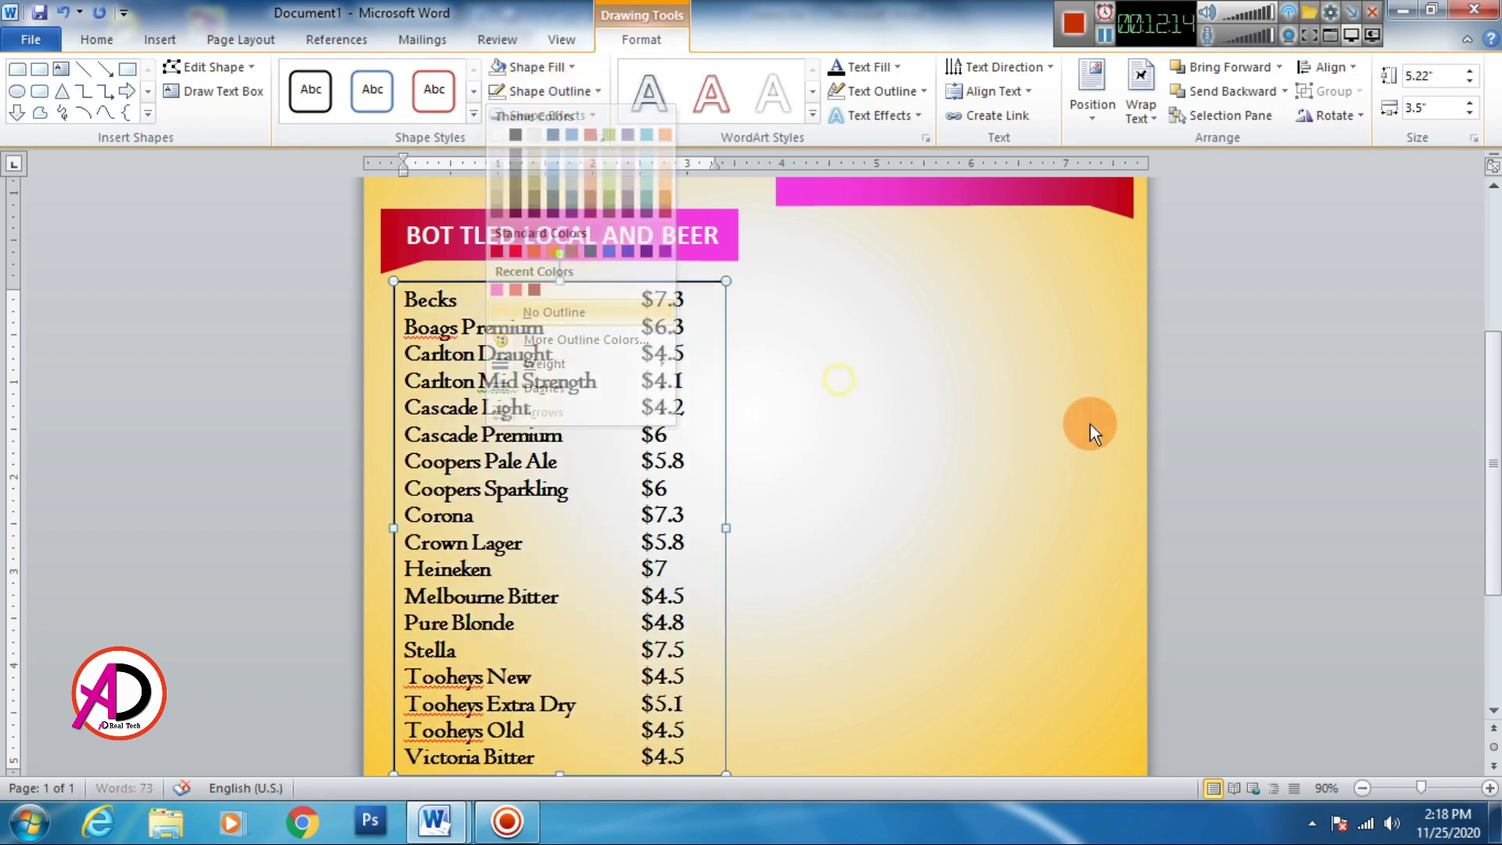
click(1184, 454)
scroll(635, 486, up, 3)
ctrl+scroll(635, 555, down, 6)
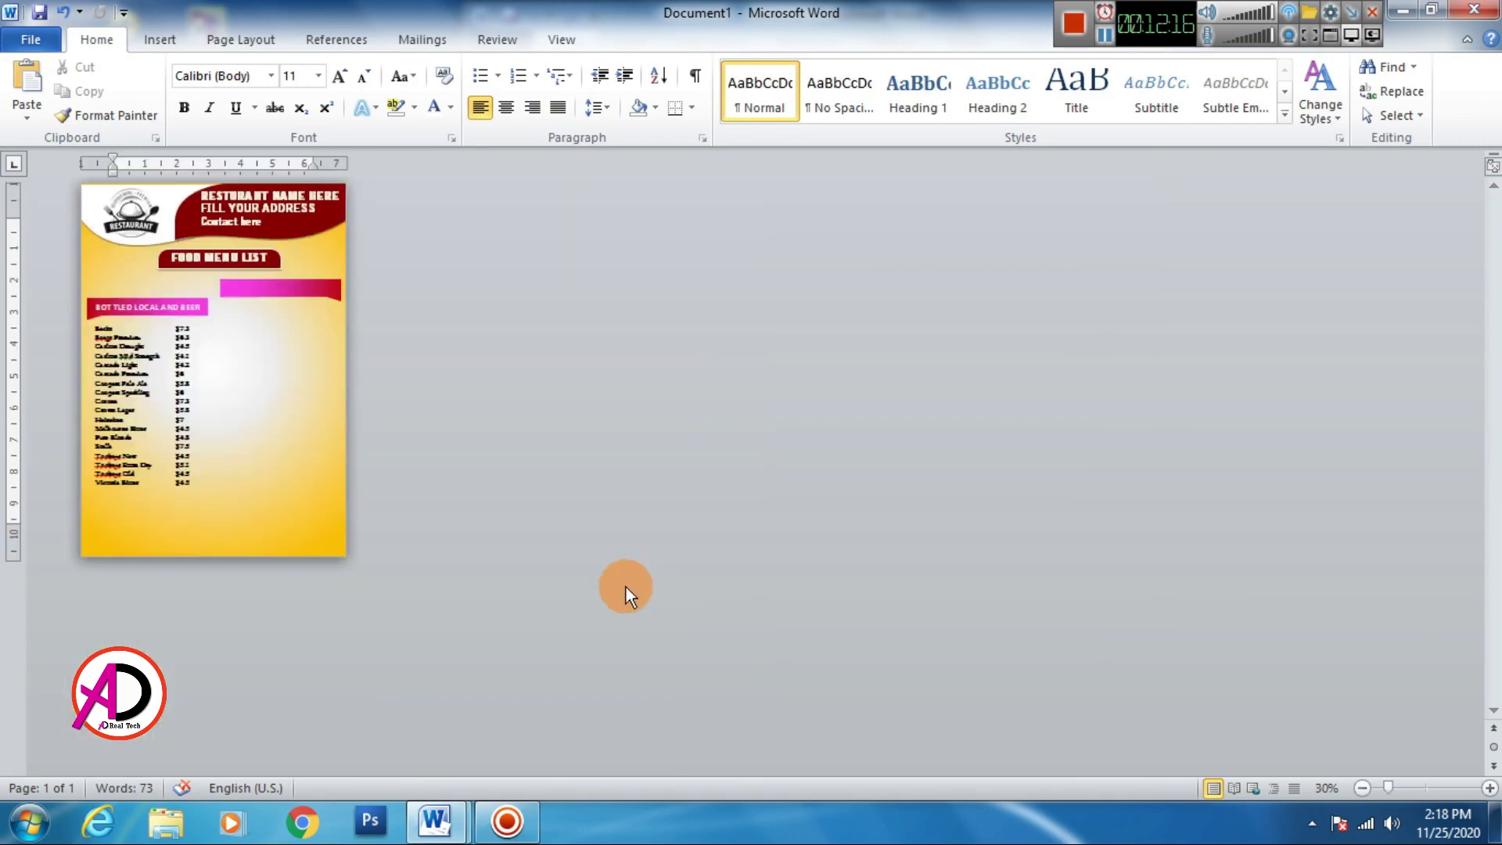
ctrl+scroll(624, 590, down, 2)
ctrl+scroll(486, 505, up, 3)
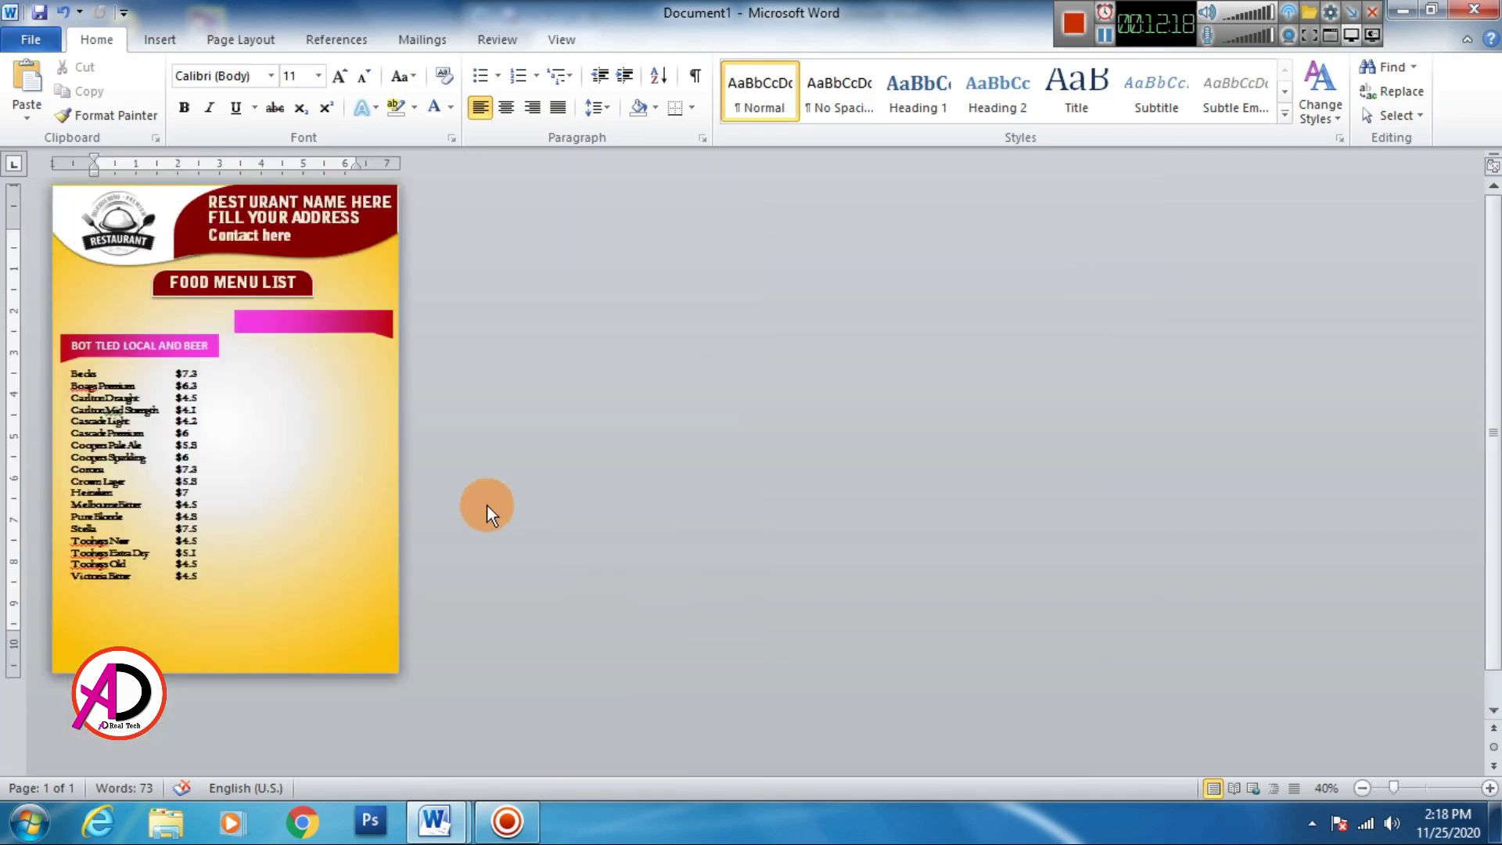
ctrl+scroll(487, 503, up, 1)
ctrl+scroll(491, 517, up, 2)
scroll(514, 523, down, 3)
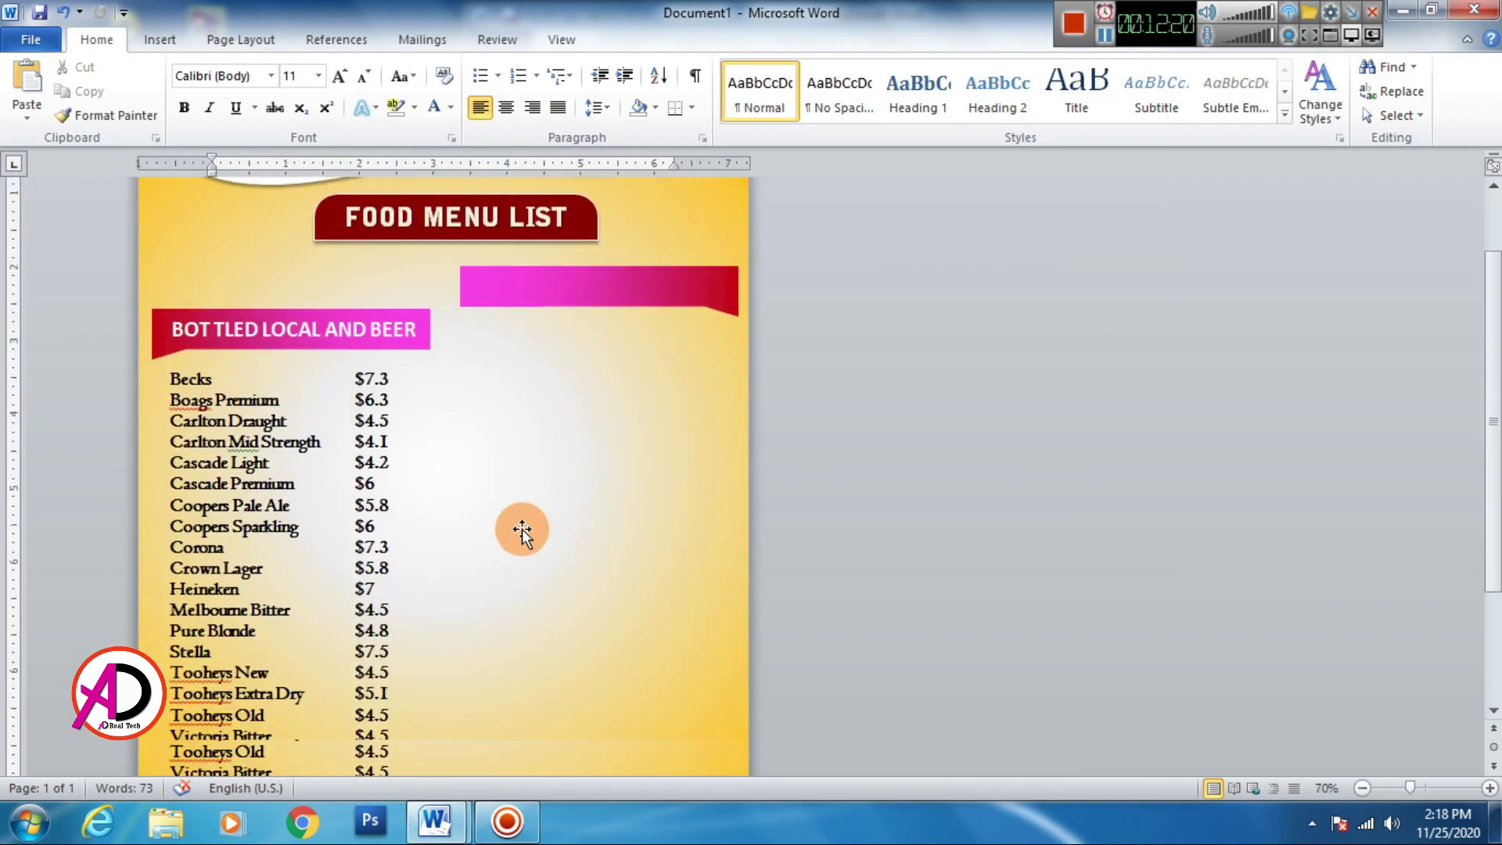
scroll(523, 528, up, 2)
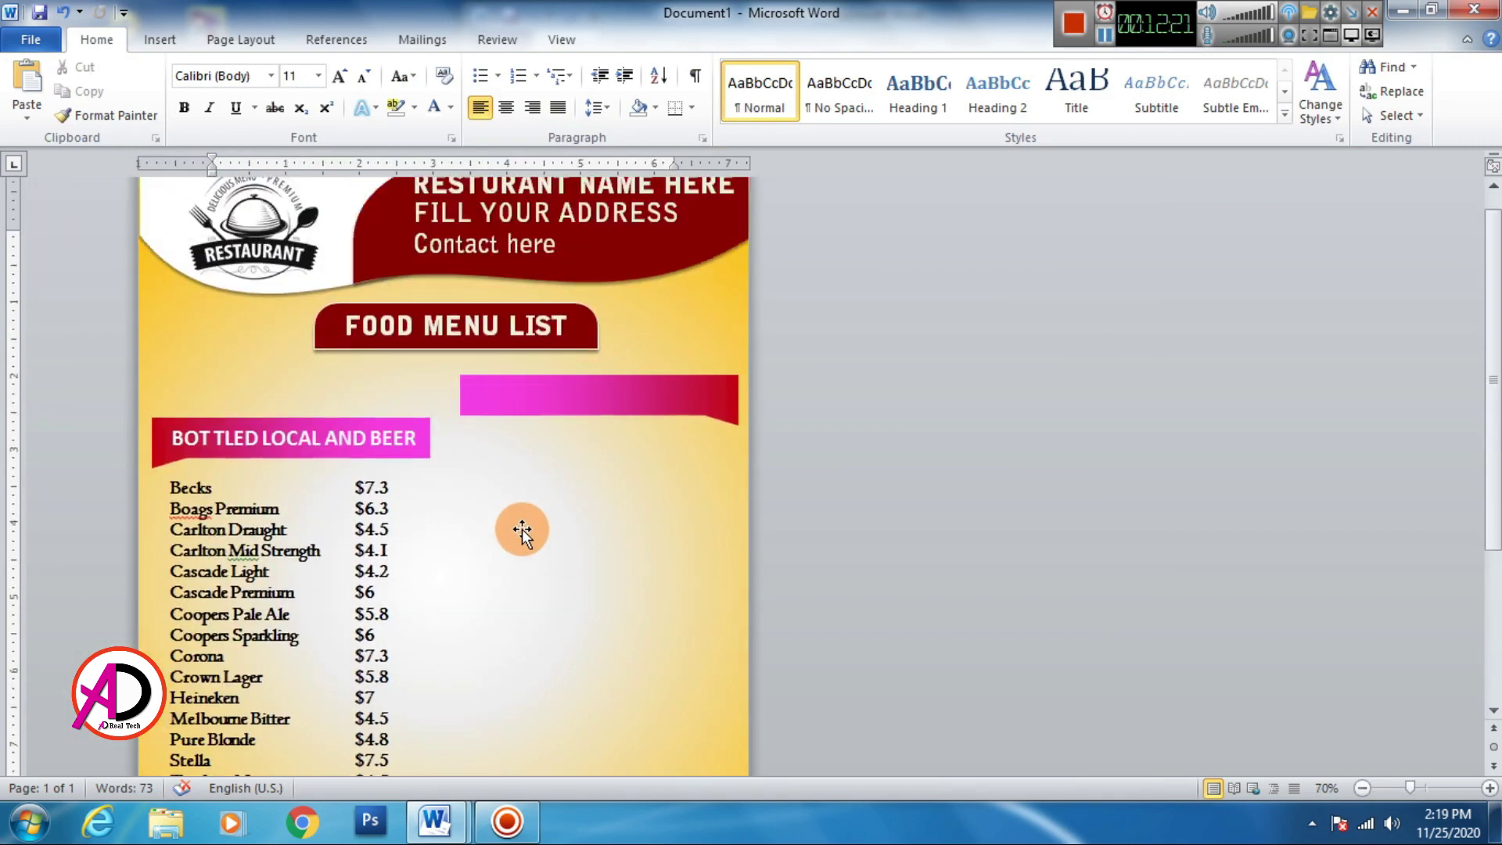
Drag a copy of the header's small text box onto the right-hand pink banner.
click(279, 509)
scroll(327, 474, down, 3)
click(341, 316)
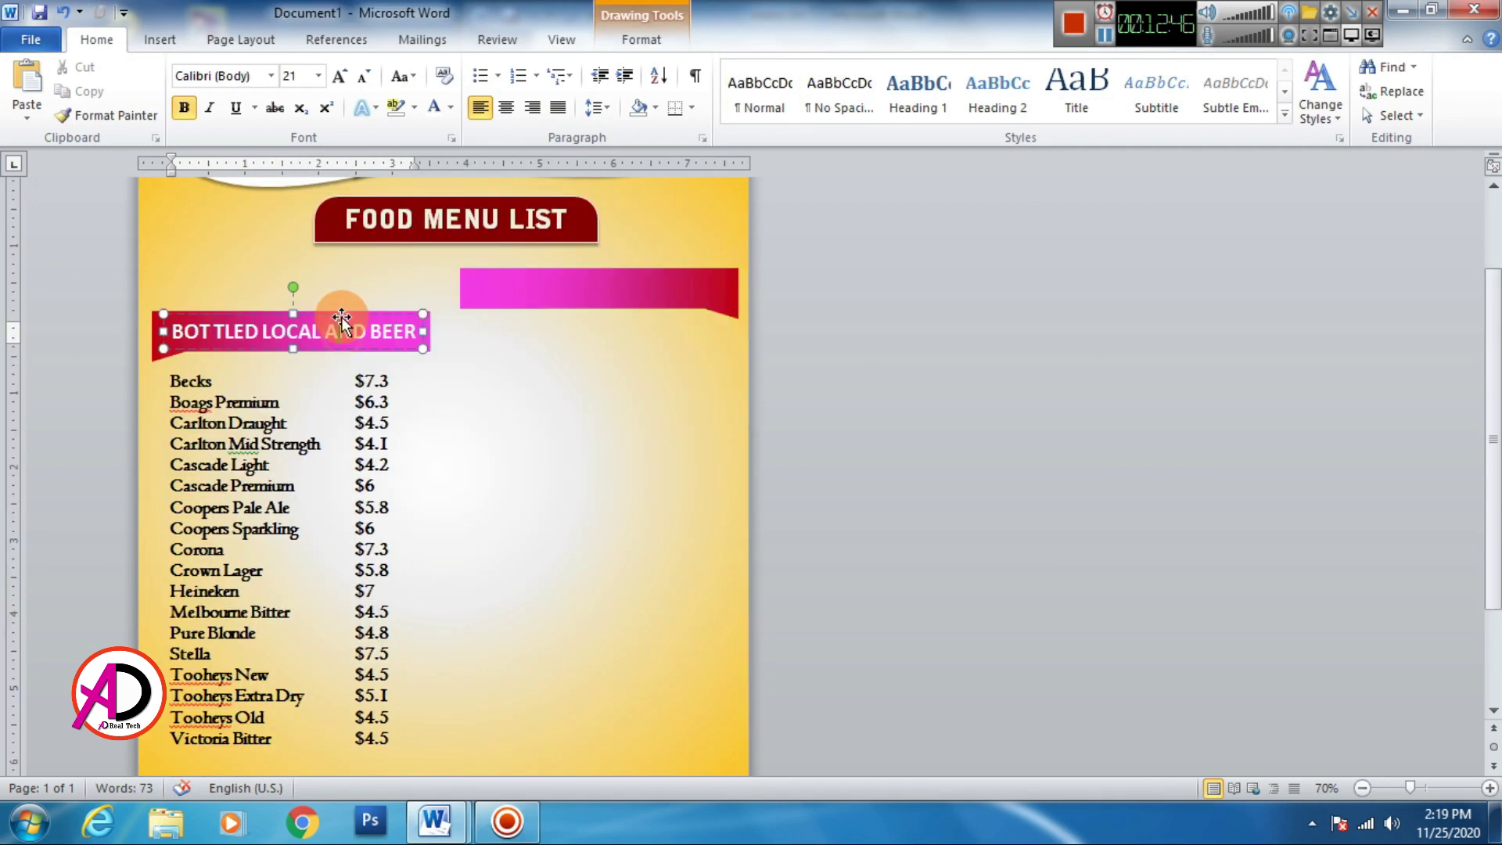
click(387, 374)
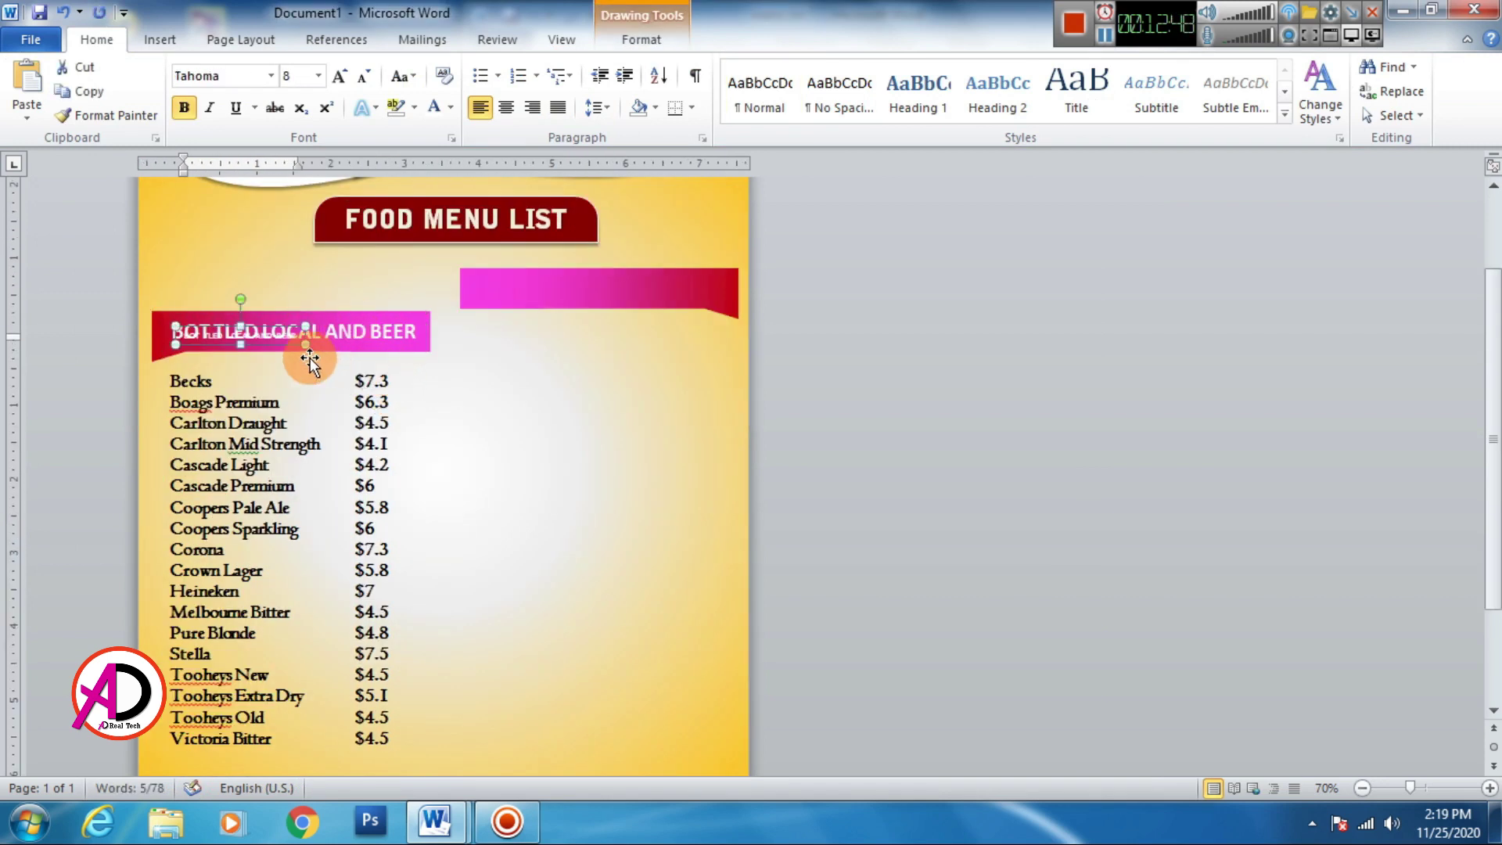
drag(284, 347, 596, 302)
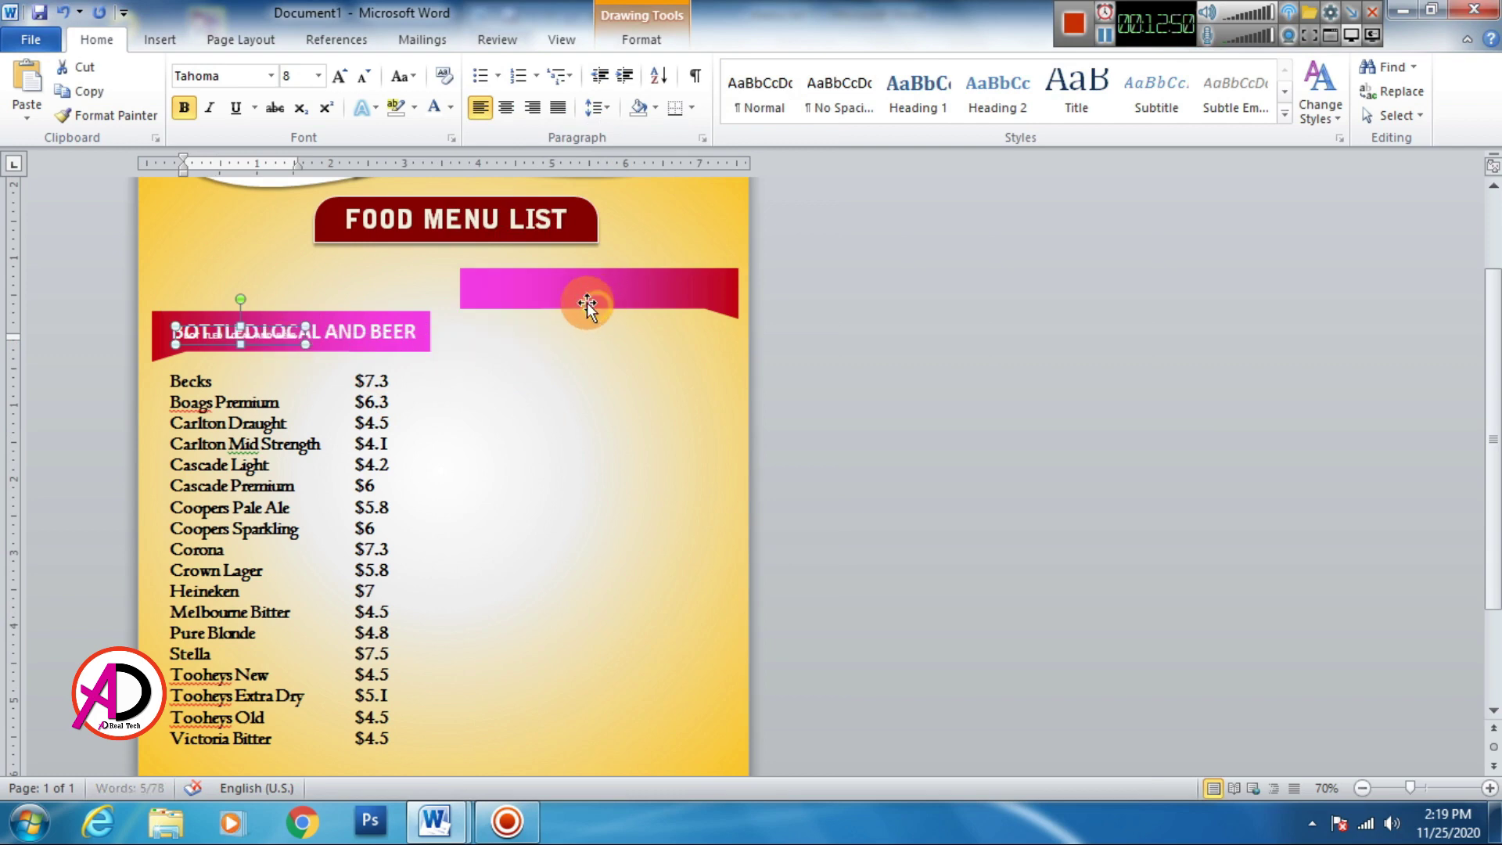
ctrl+scroll(590, 372, up, 2)
ctrl+scroll(553, 469, up, 2)
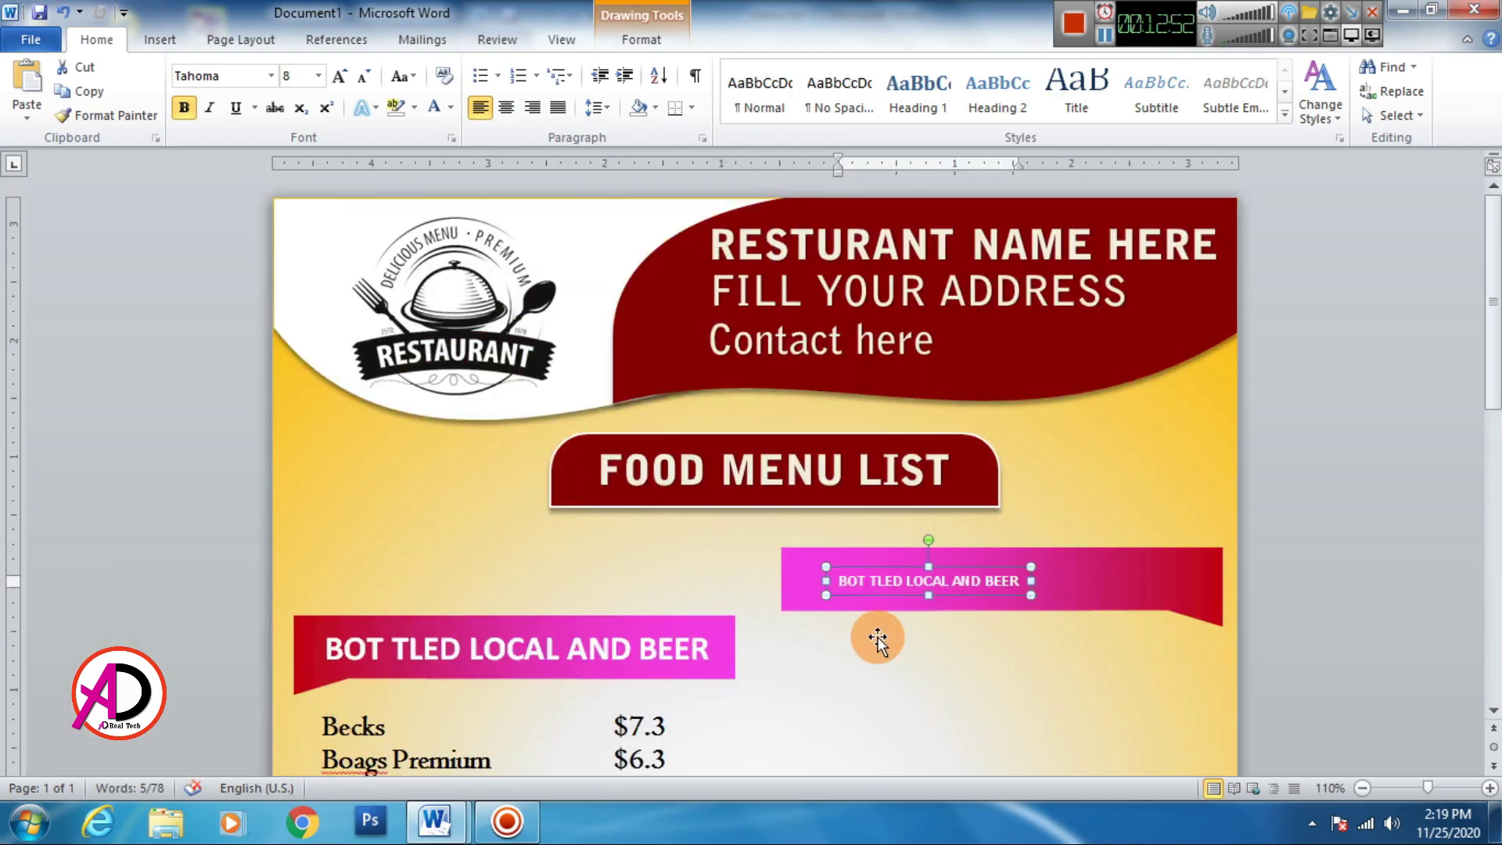
Replace the banner text with 'Cider', change it to uppercase CIDER and colour it white.
key(ctrl+a)
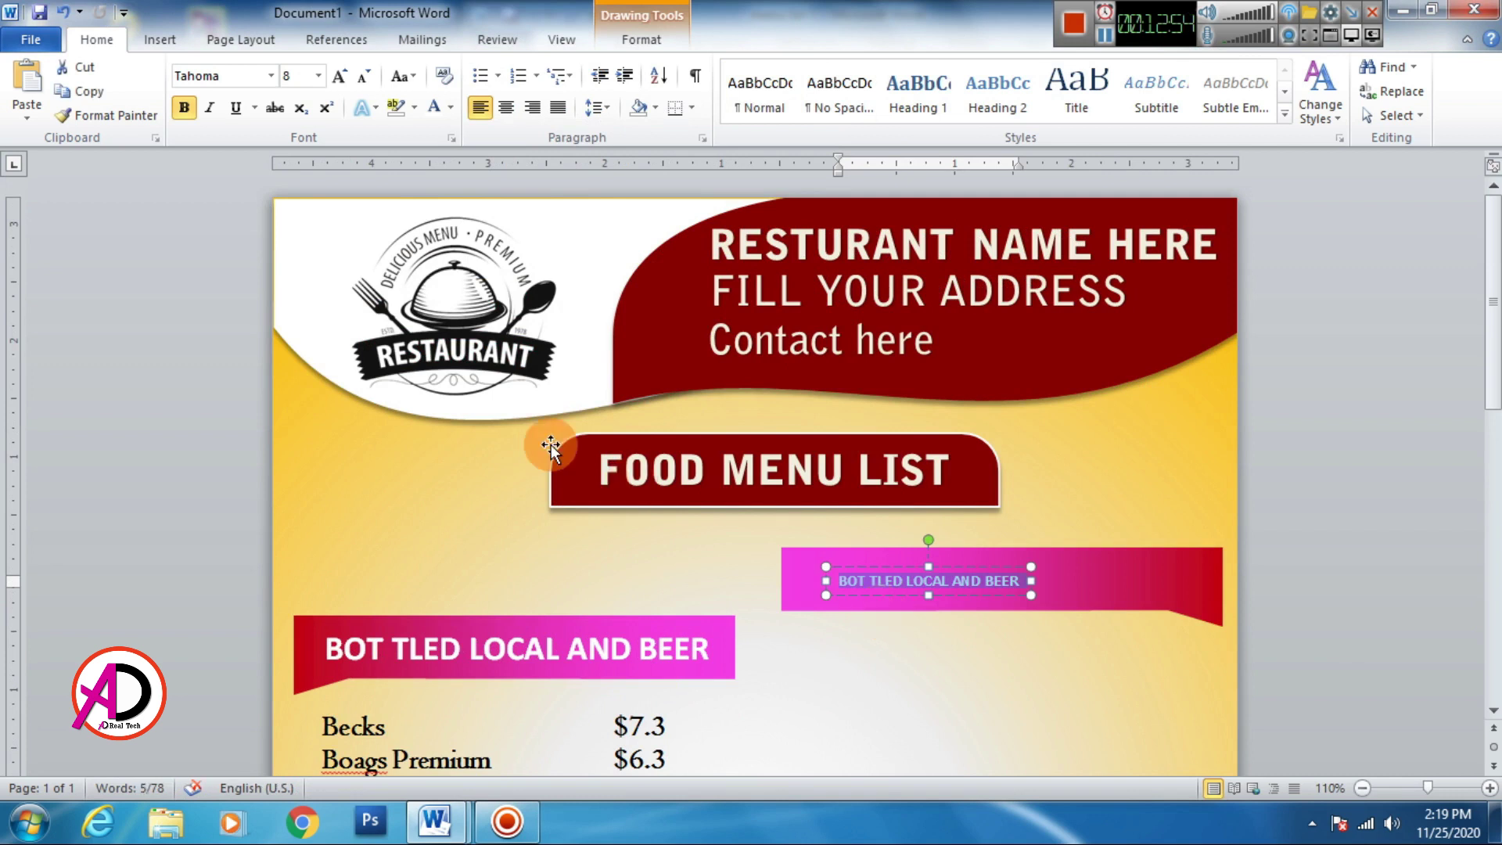
text(Cider)
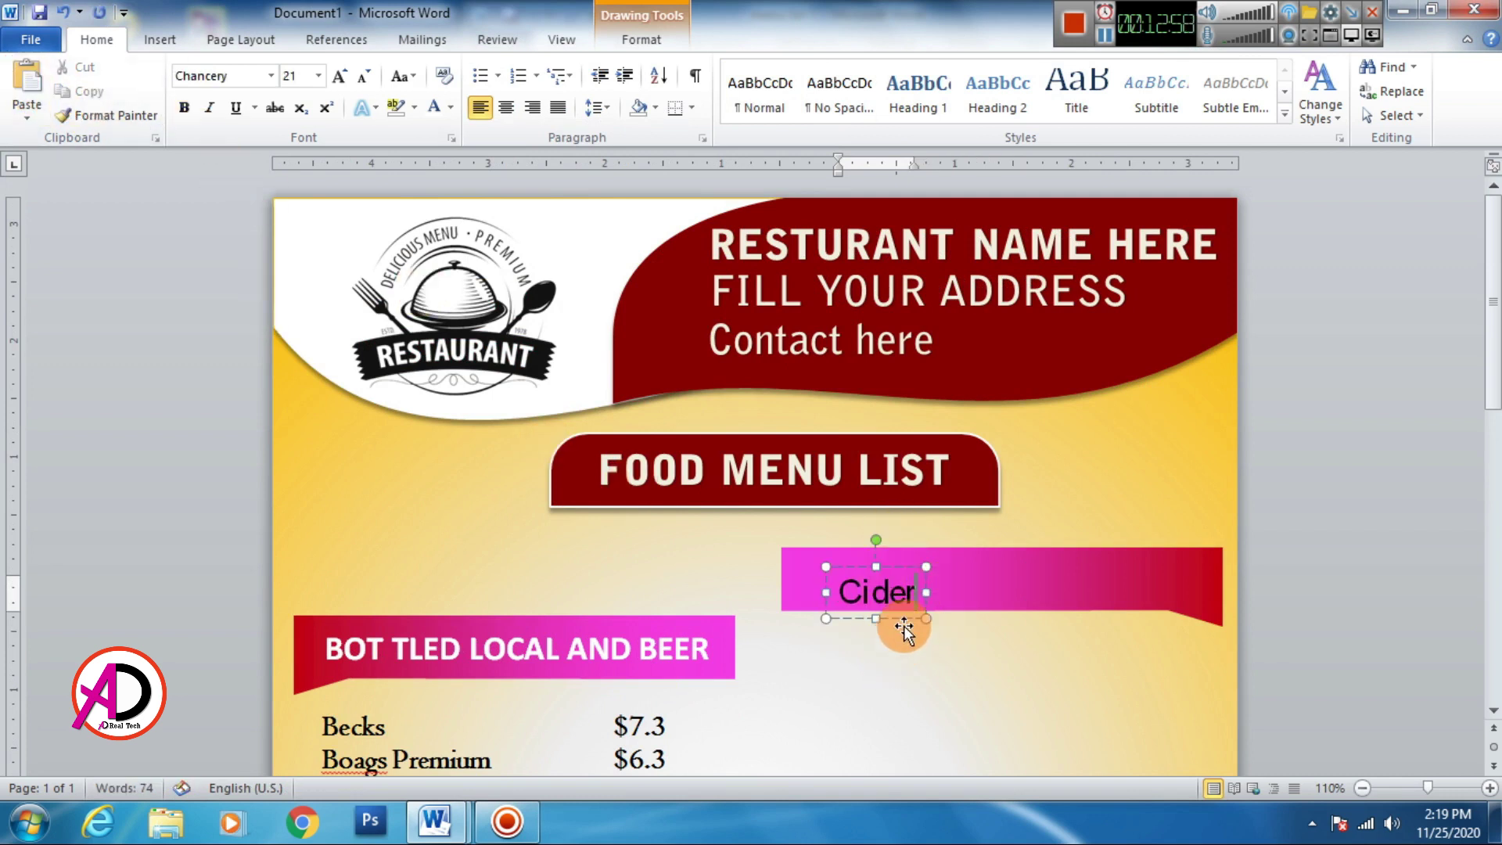
key(ctrl+a)
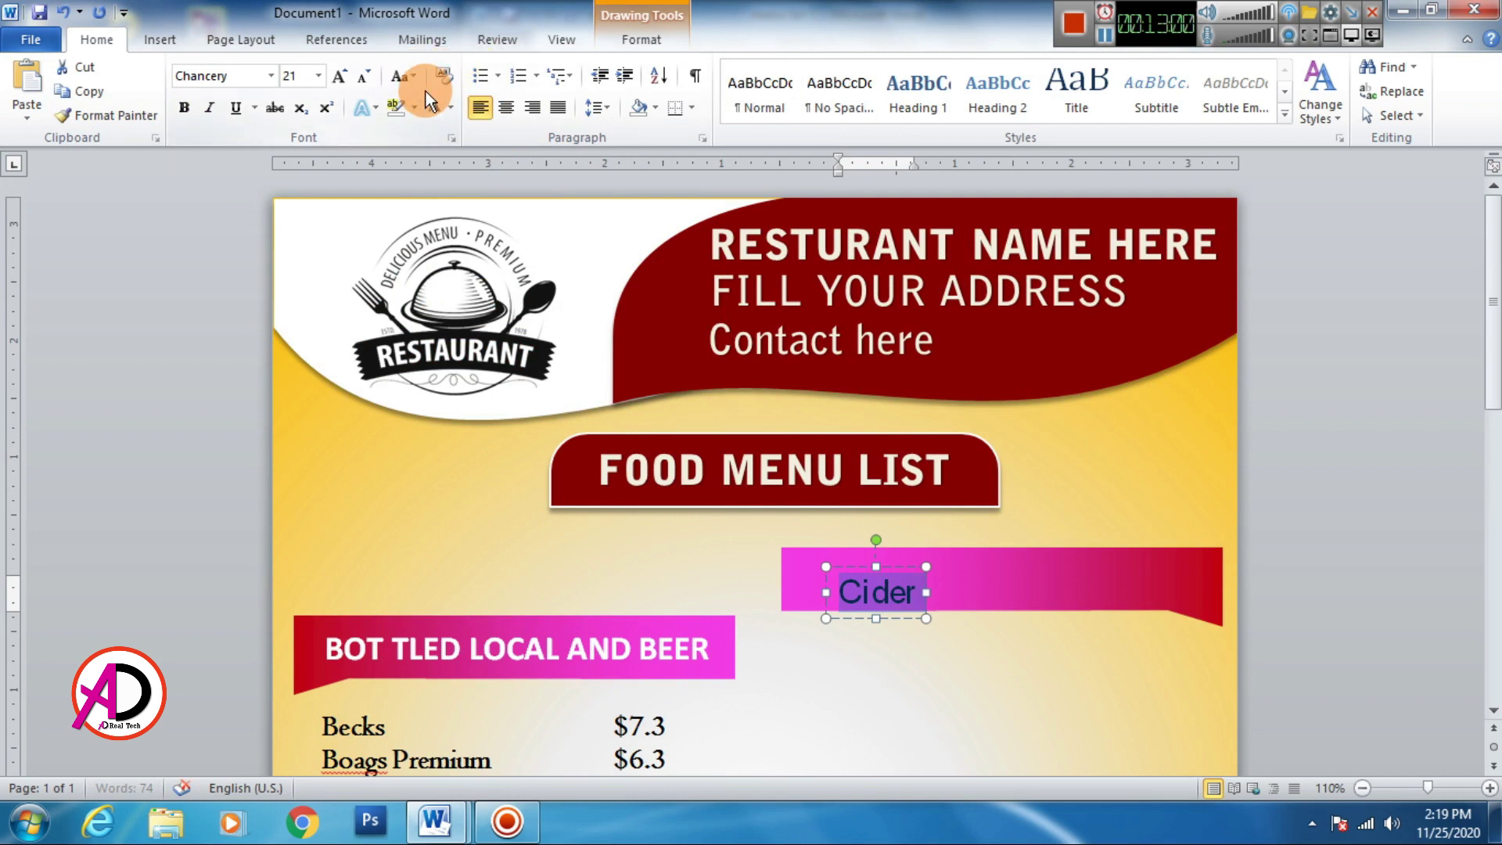
click(407, 76)
click(439, 161)
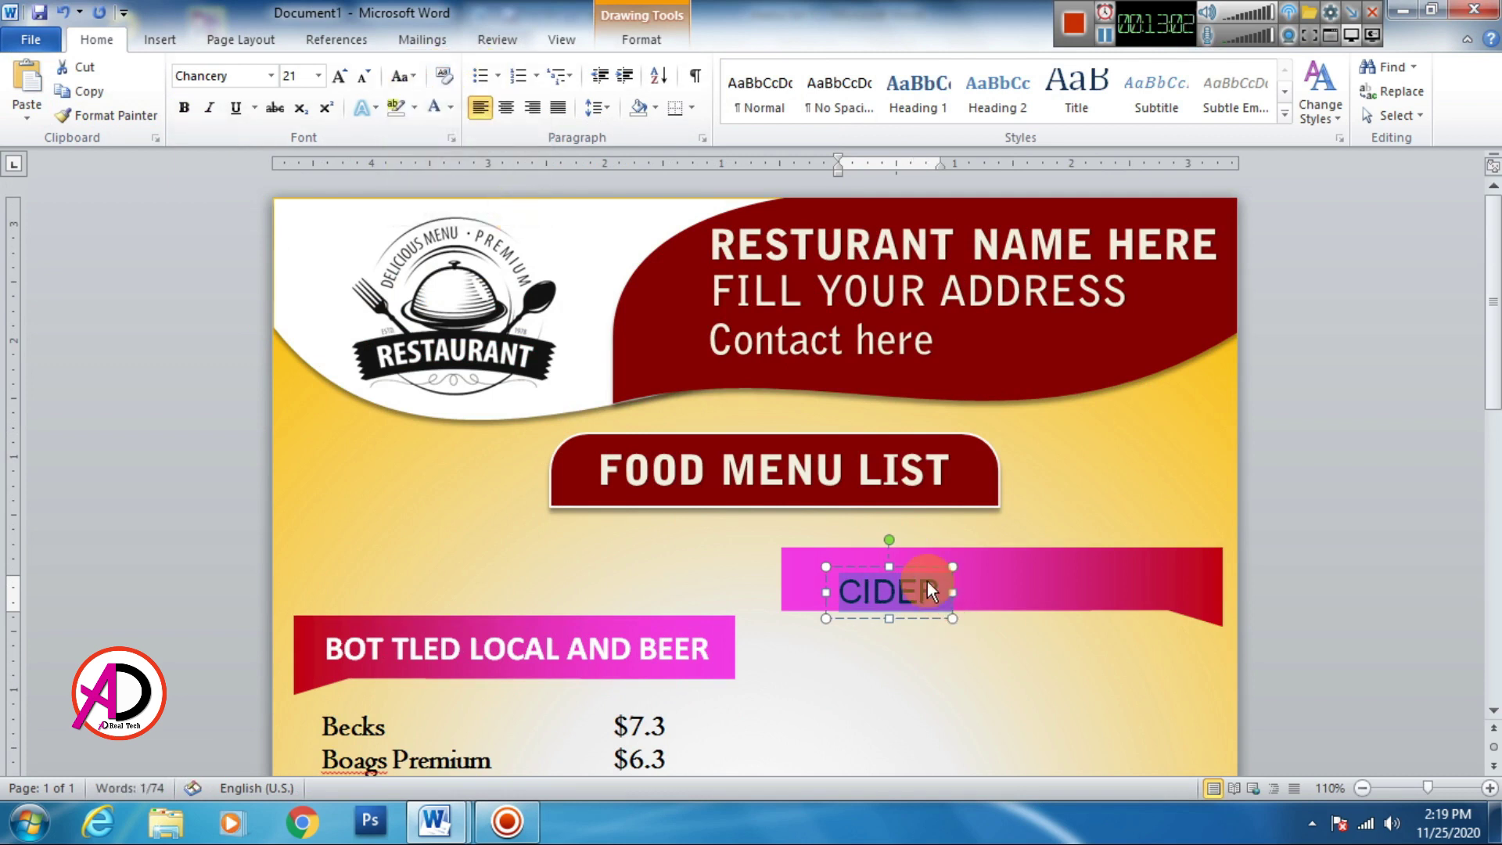
drag(926, 568, 899, 553)
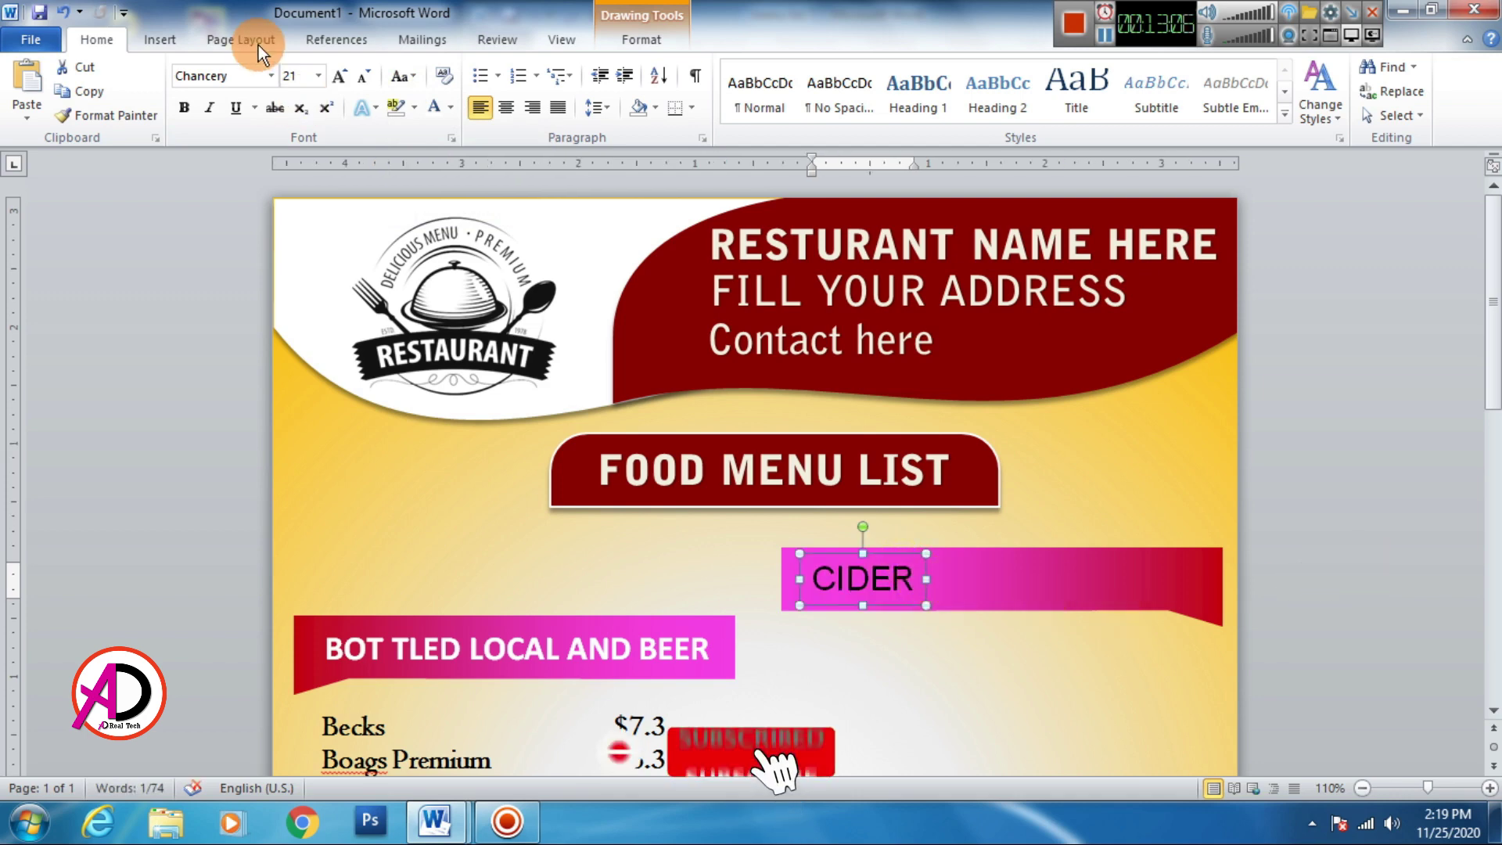
click(432, 107)
Move the CIDER label toward the right end of the pink banner.
scroll(1095, 528, down, 1)
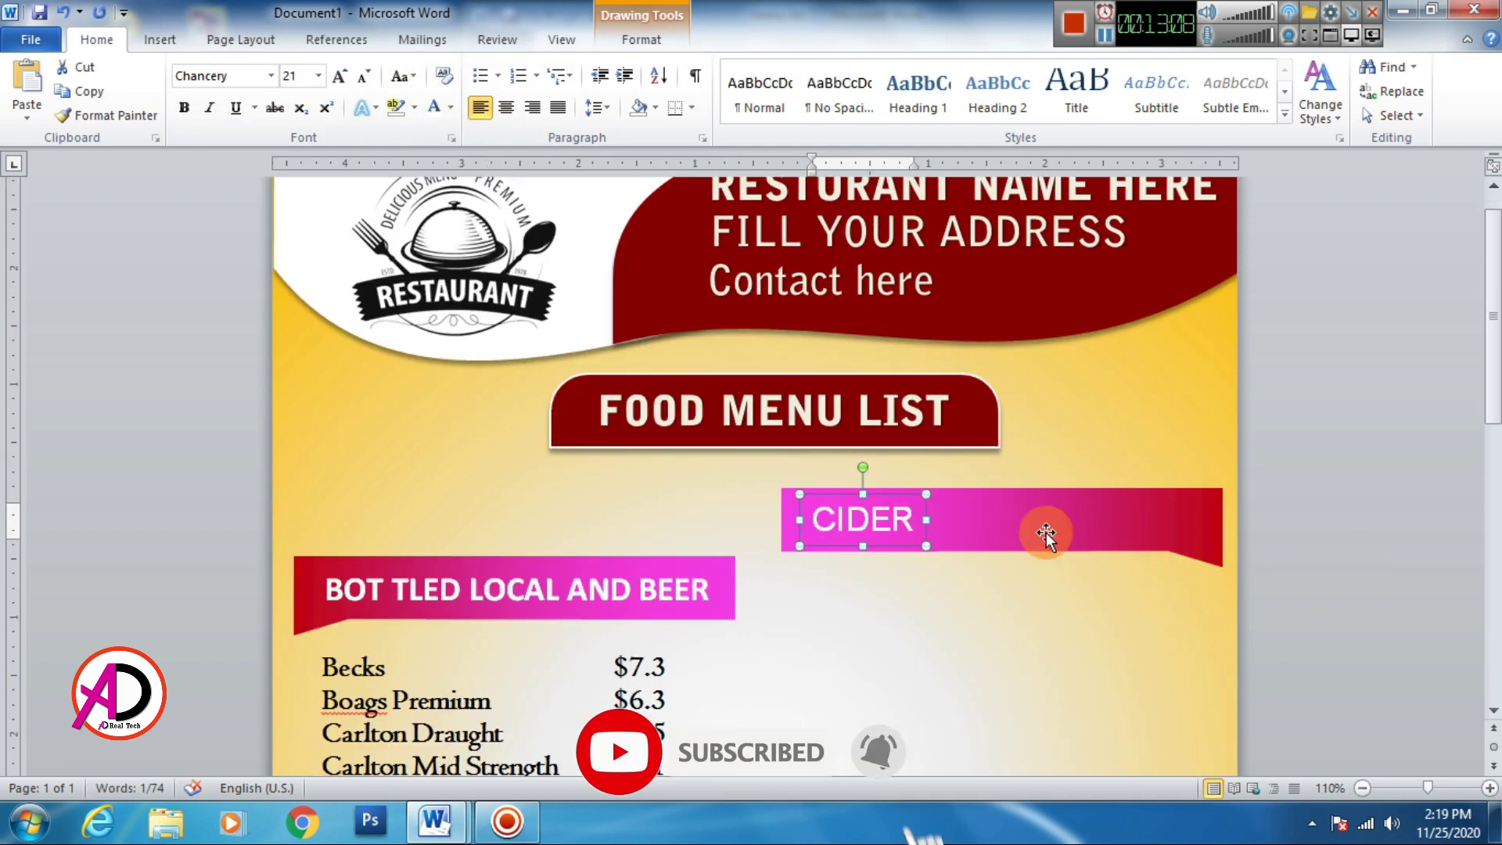
scroll(1009, 547, down, 1)
scroll(977, 571, down, 2)
drag(884, 367, 1031, 368)
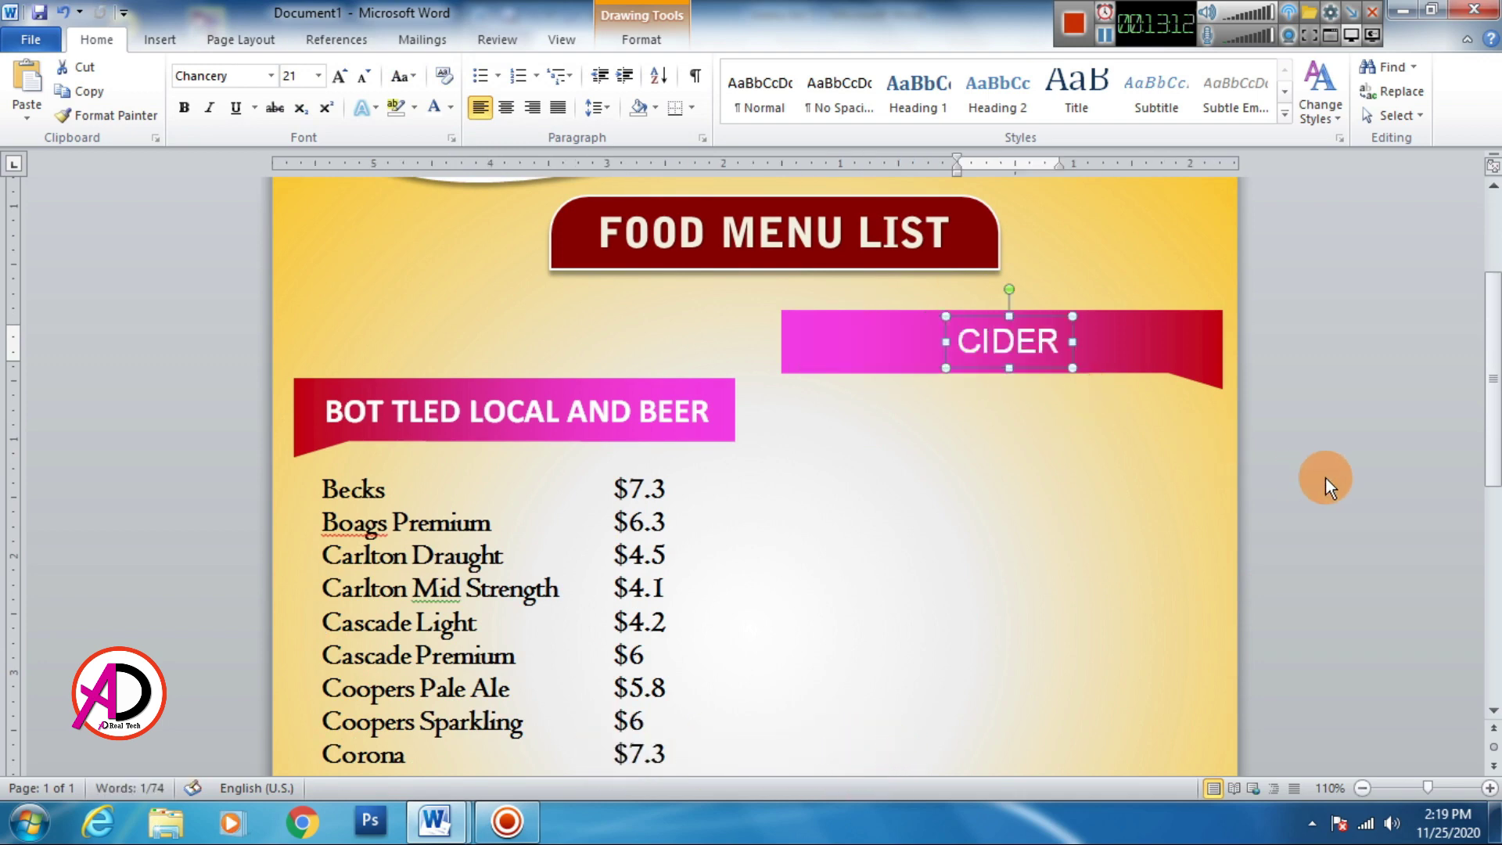
click(1026, 543)
scroll(1026, 543, up, 1)
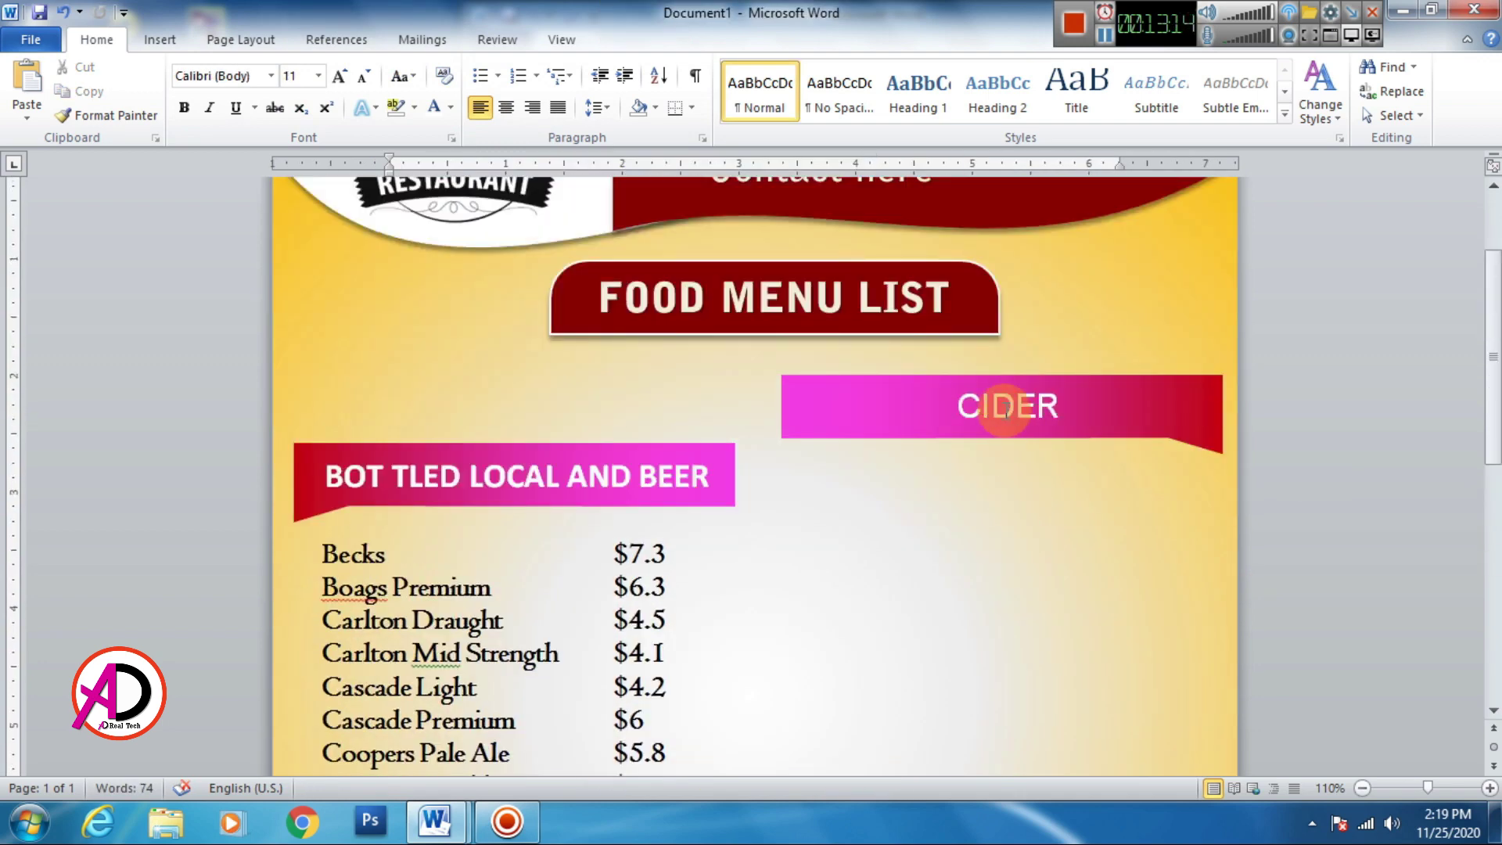
click(998, 435)
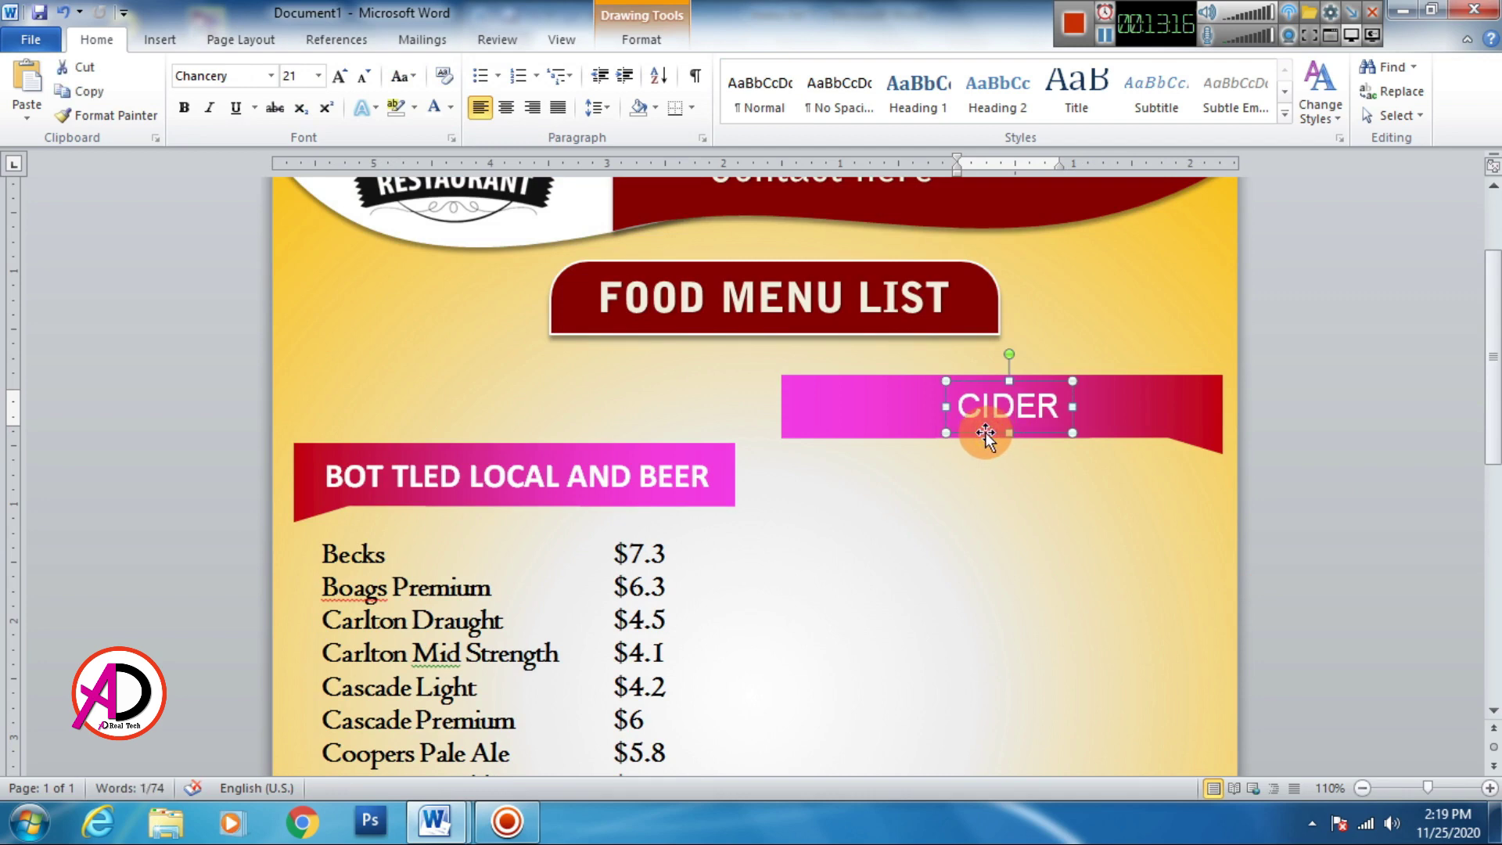
click(1134, 556)
scroll(1134, 555, up, 2)
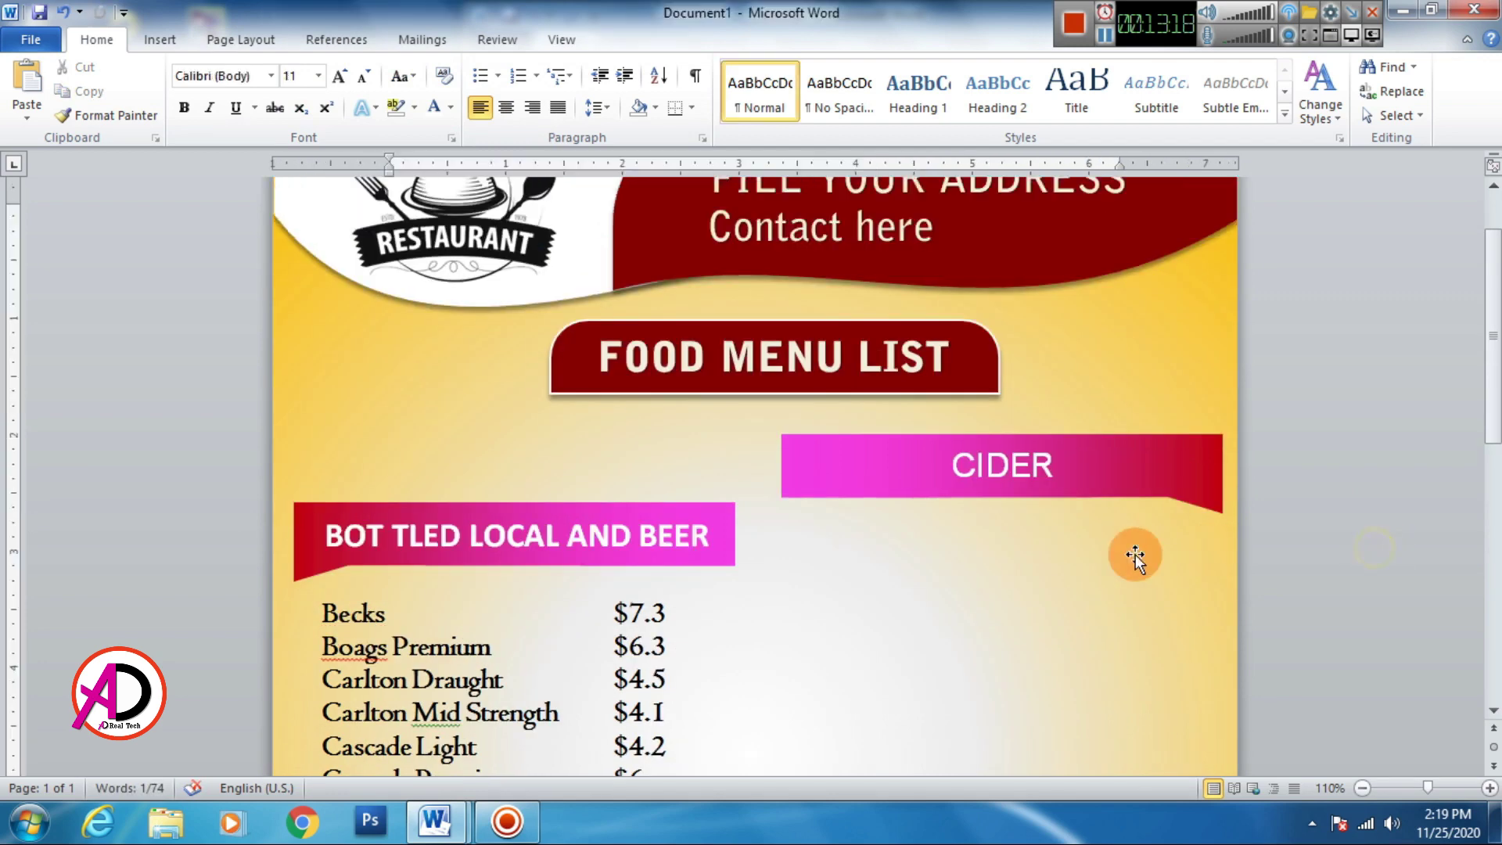
ctrl+scroll(1134, 555, down, 5)
scroll(921, 591, down, 1)
scroll(922, 591, up, 2)
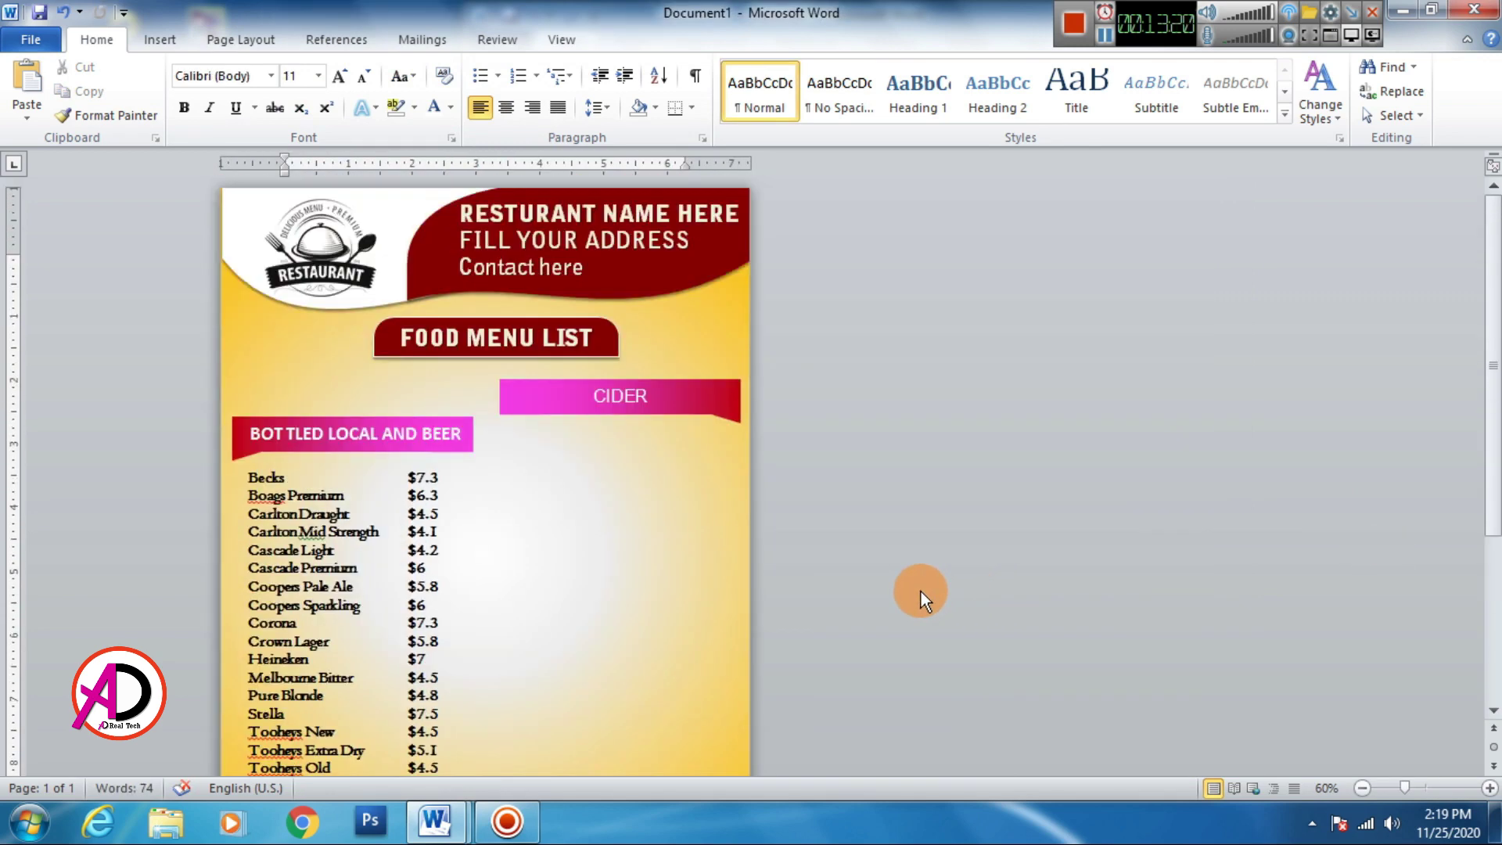
ctrl+scroll(922, 592, up, 1)
ctrl+scroll(923, 591, up, 2)
scroll(925, 590, down, 5)
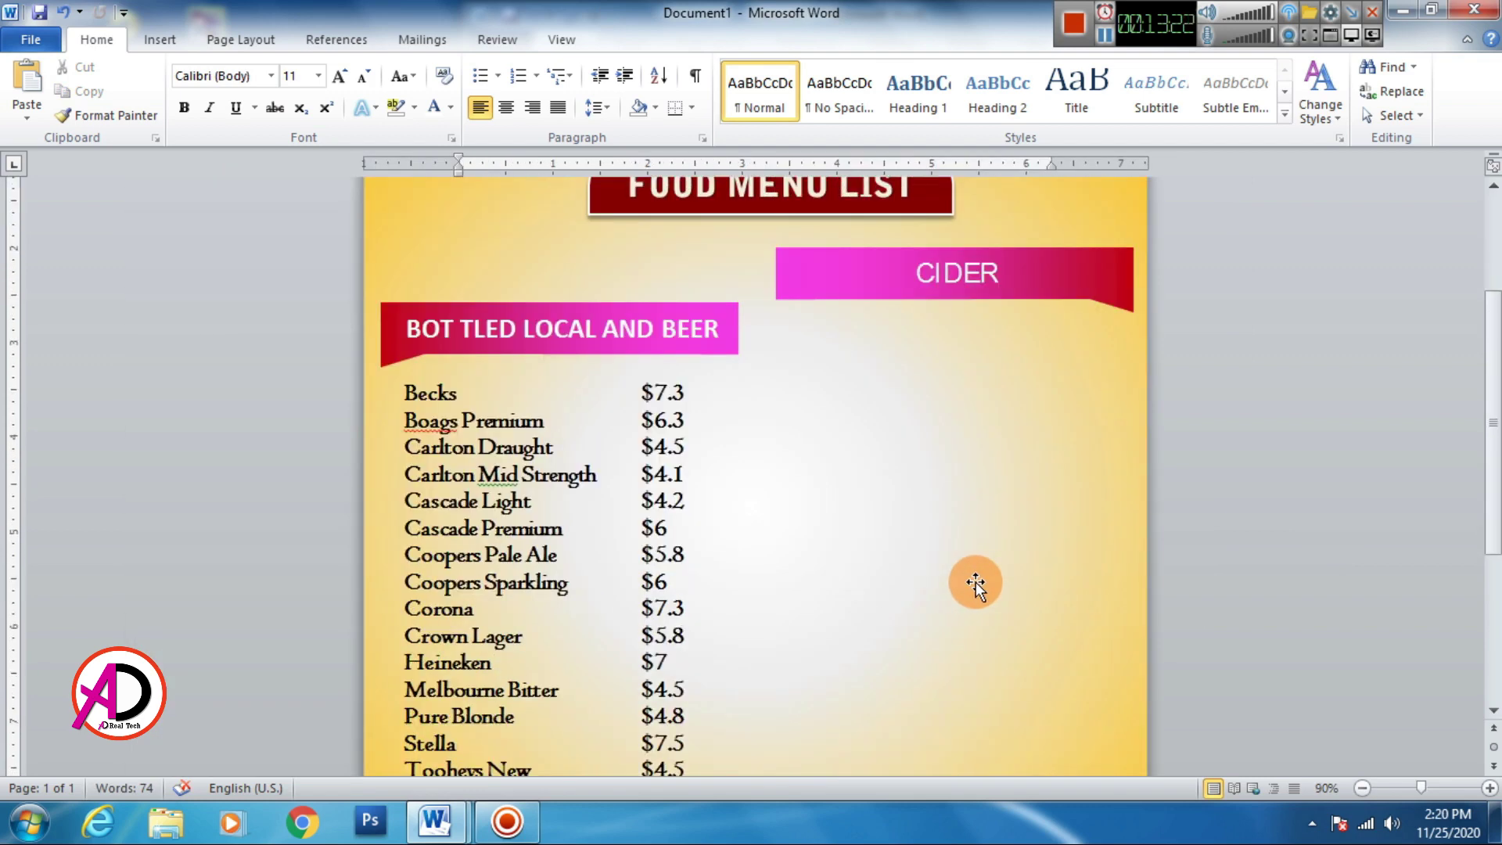
scroll(974, 582, down, 1)
scroll(1017, 532, up, 2)
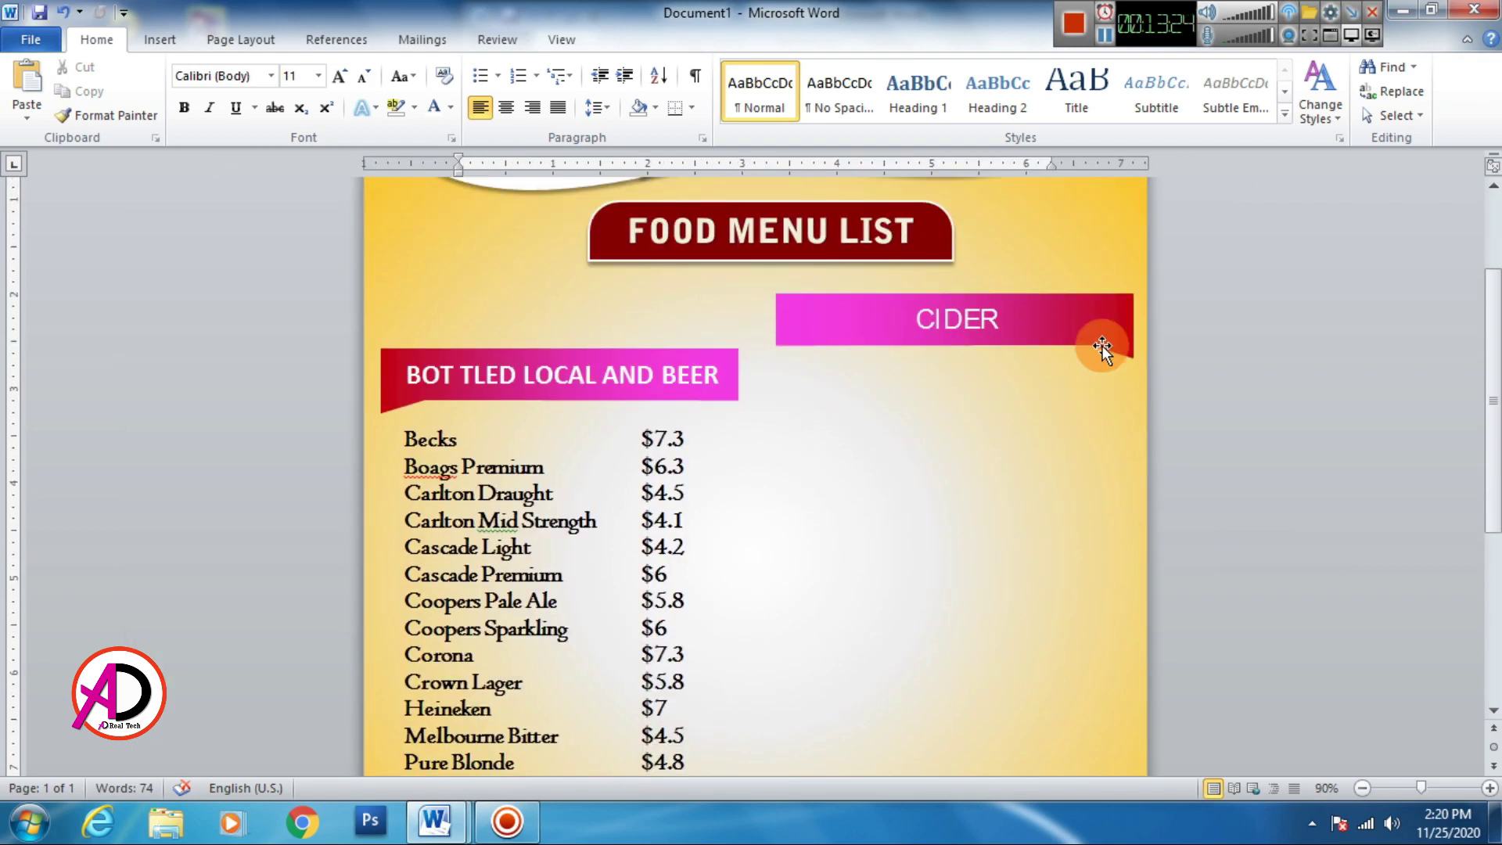
Select the five cider items, Strongbow Original through Bulmers, in menu list 1.
click(564, 742)
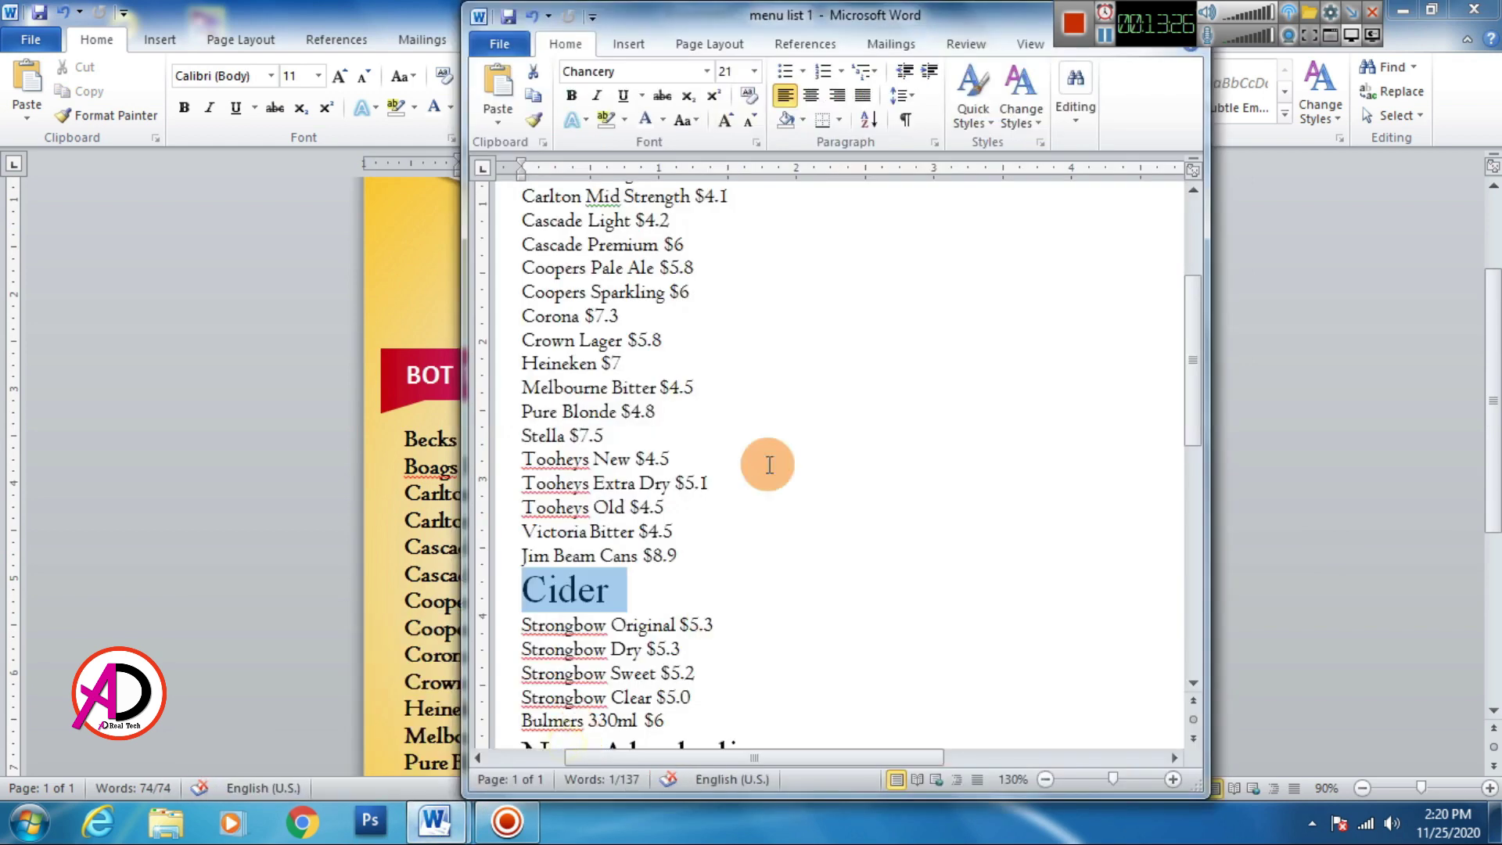
scroll(621, 560, down, 3)
drag(520, 414, 702, 517)
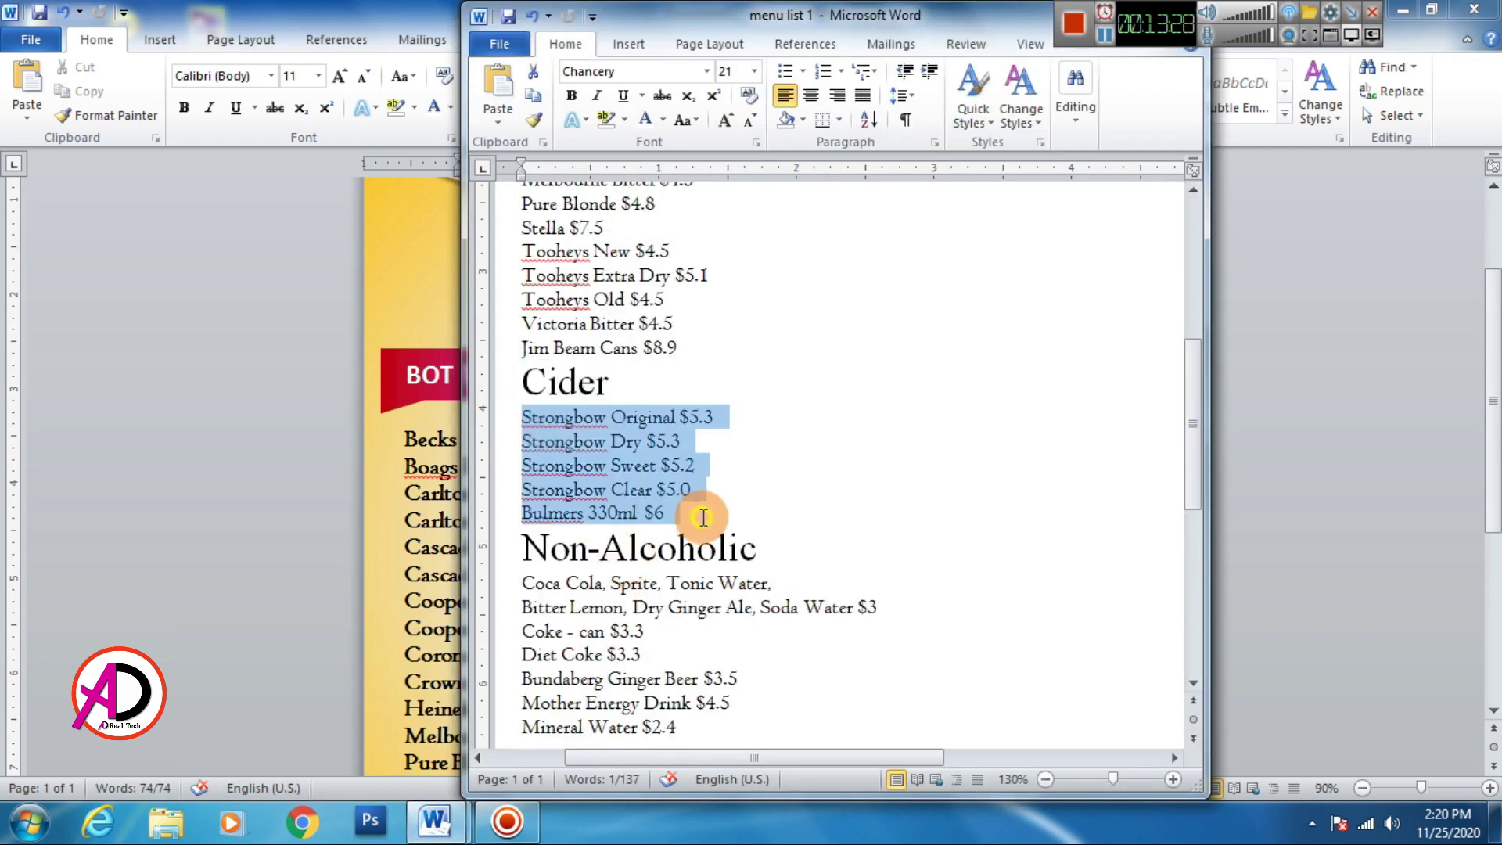
Duplicate the beer list box under the CIDER banner and paste the cider list into it.
click(472, 465)
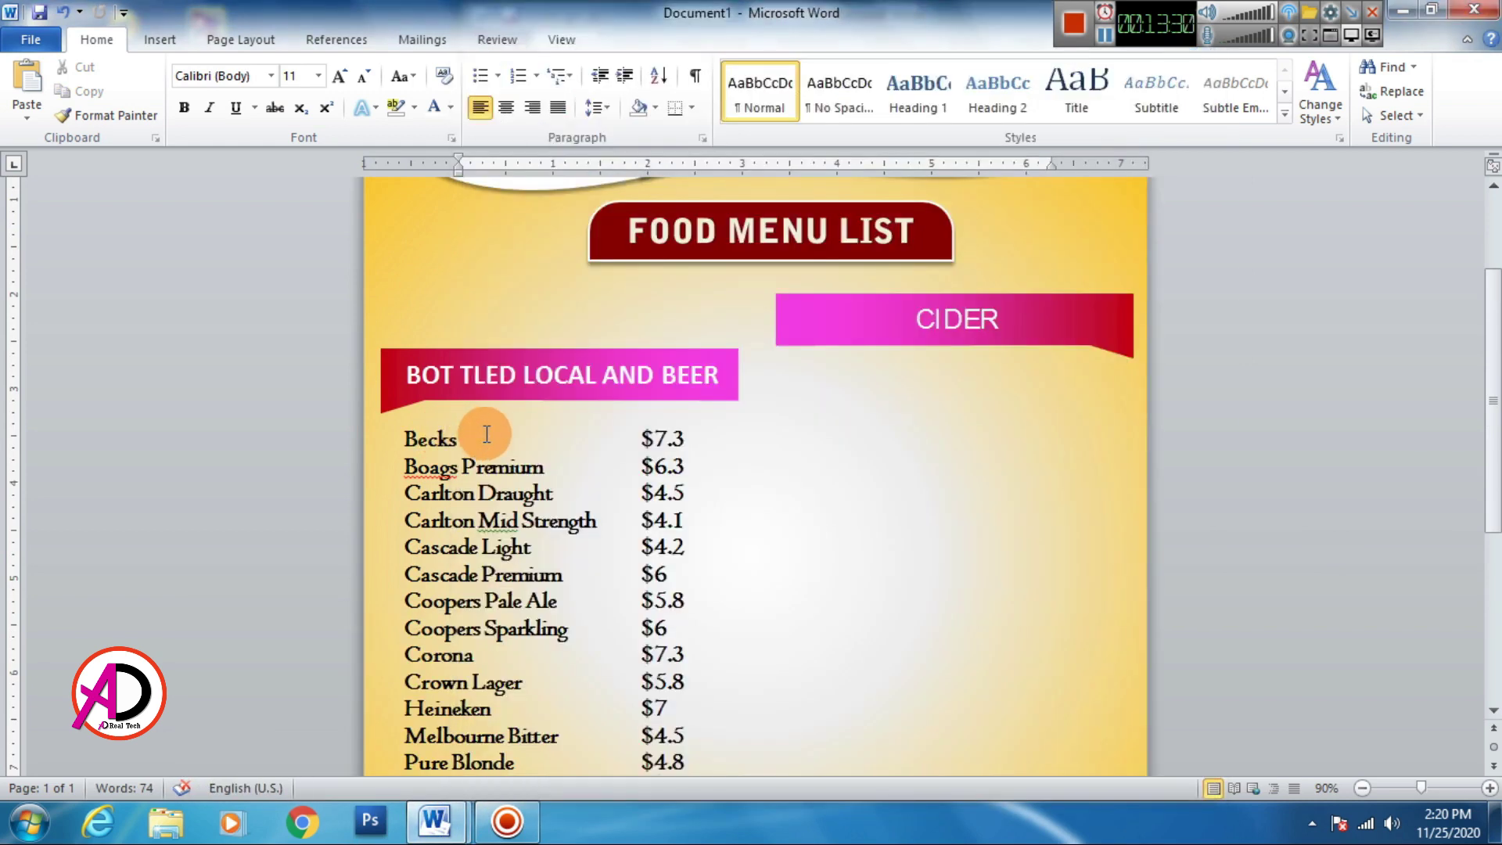
click(513, 425)
key(ctrl+v)
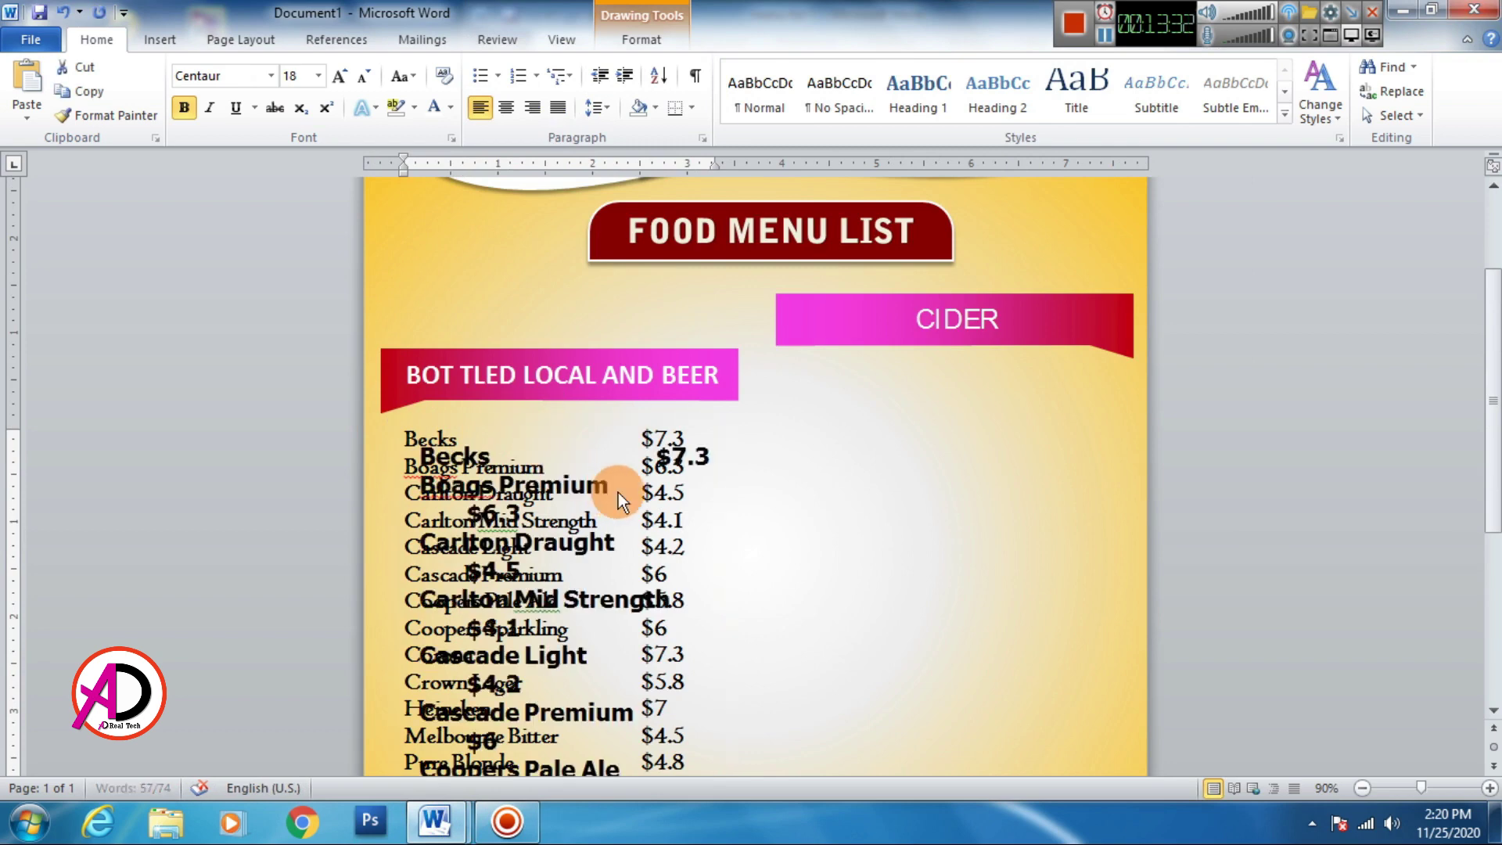
drag(826, 435, 972, 359)
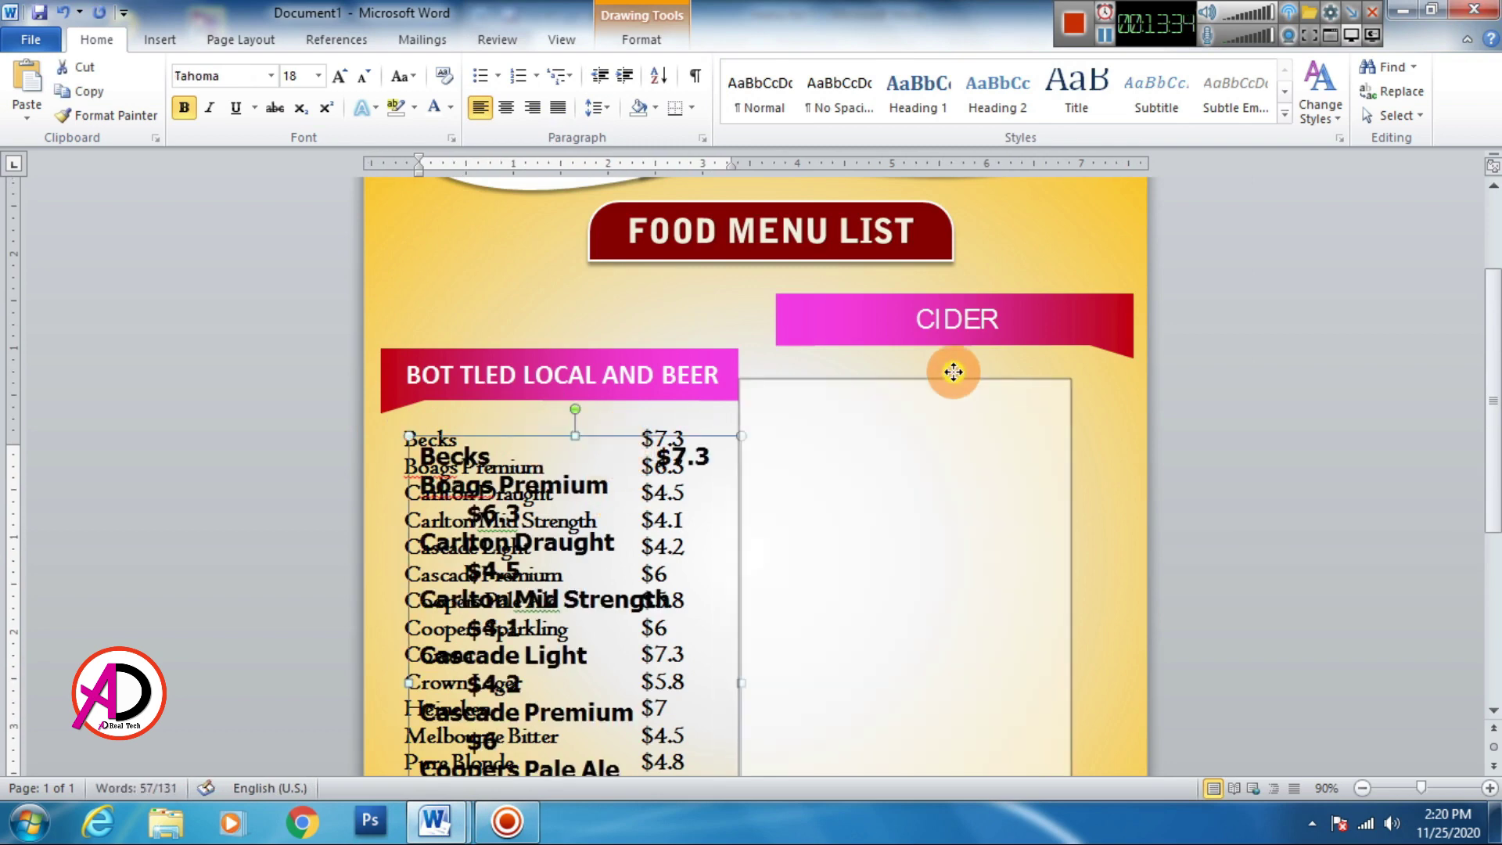
key(ctrl+a)
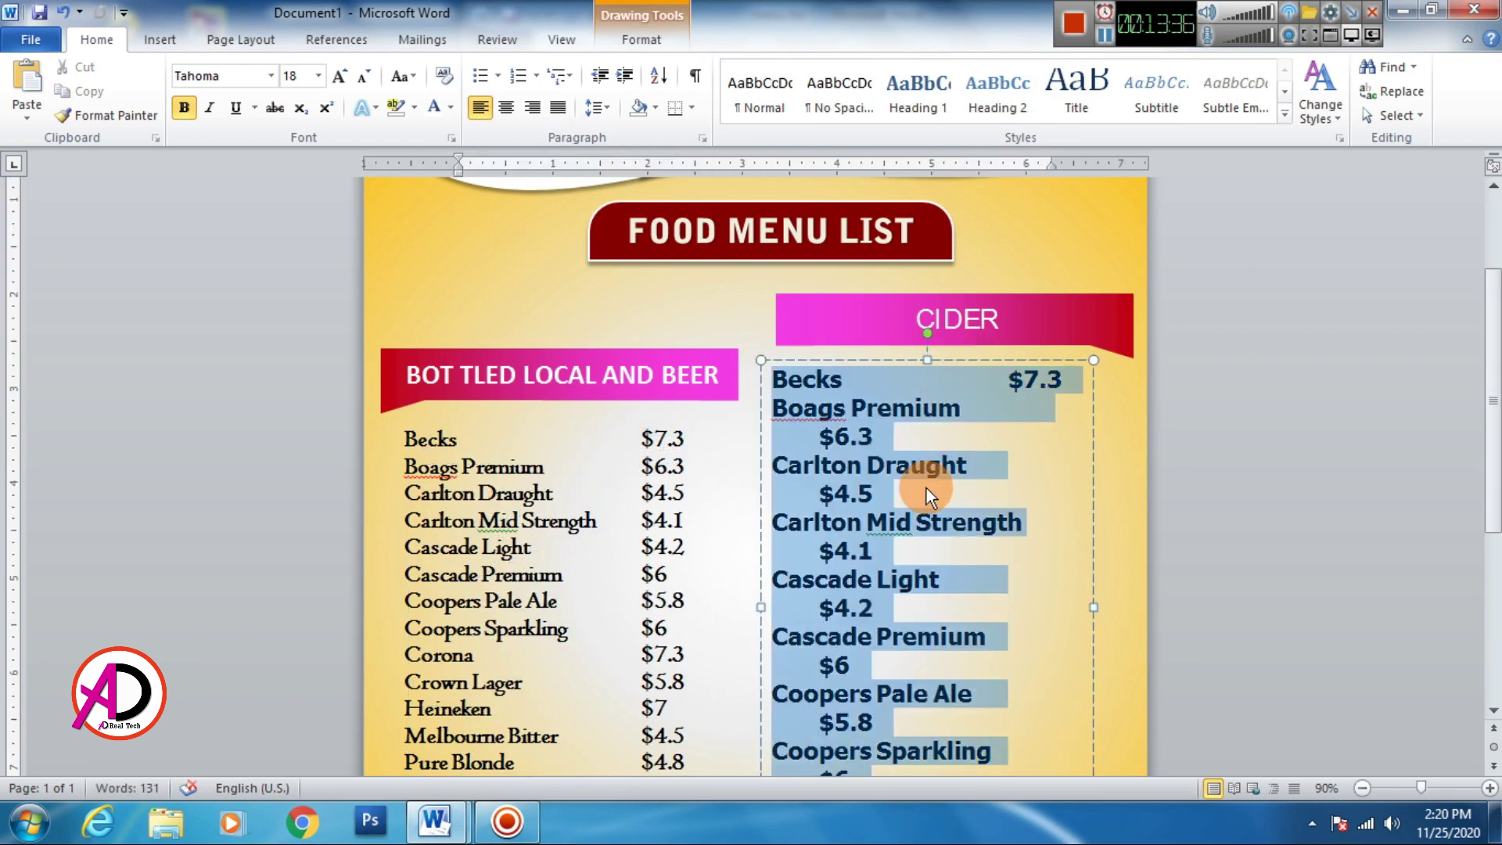
key(ctrl+v)
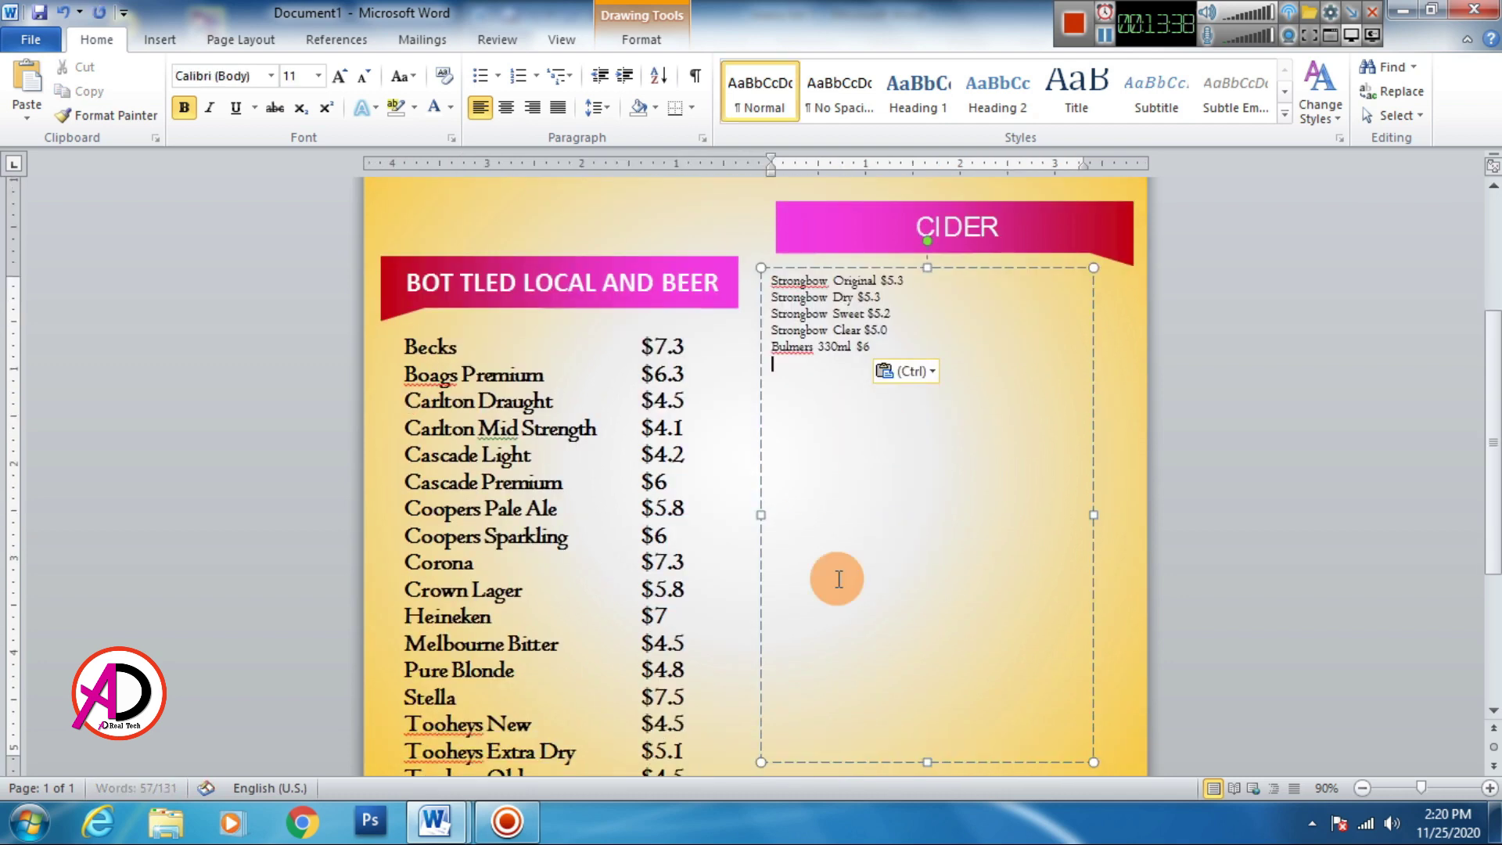
Resize and reposition the cider box and set its text to 18 pt.
drag(926, 759, 918, 393)
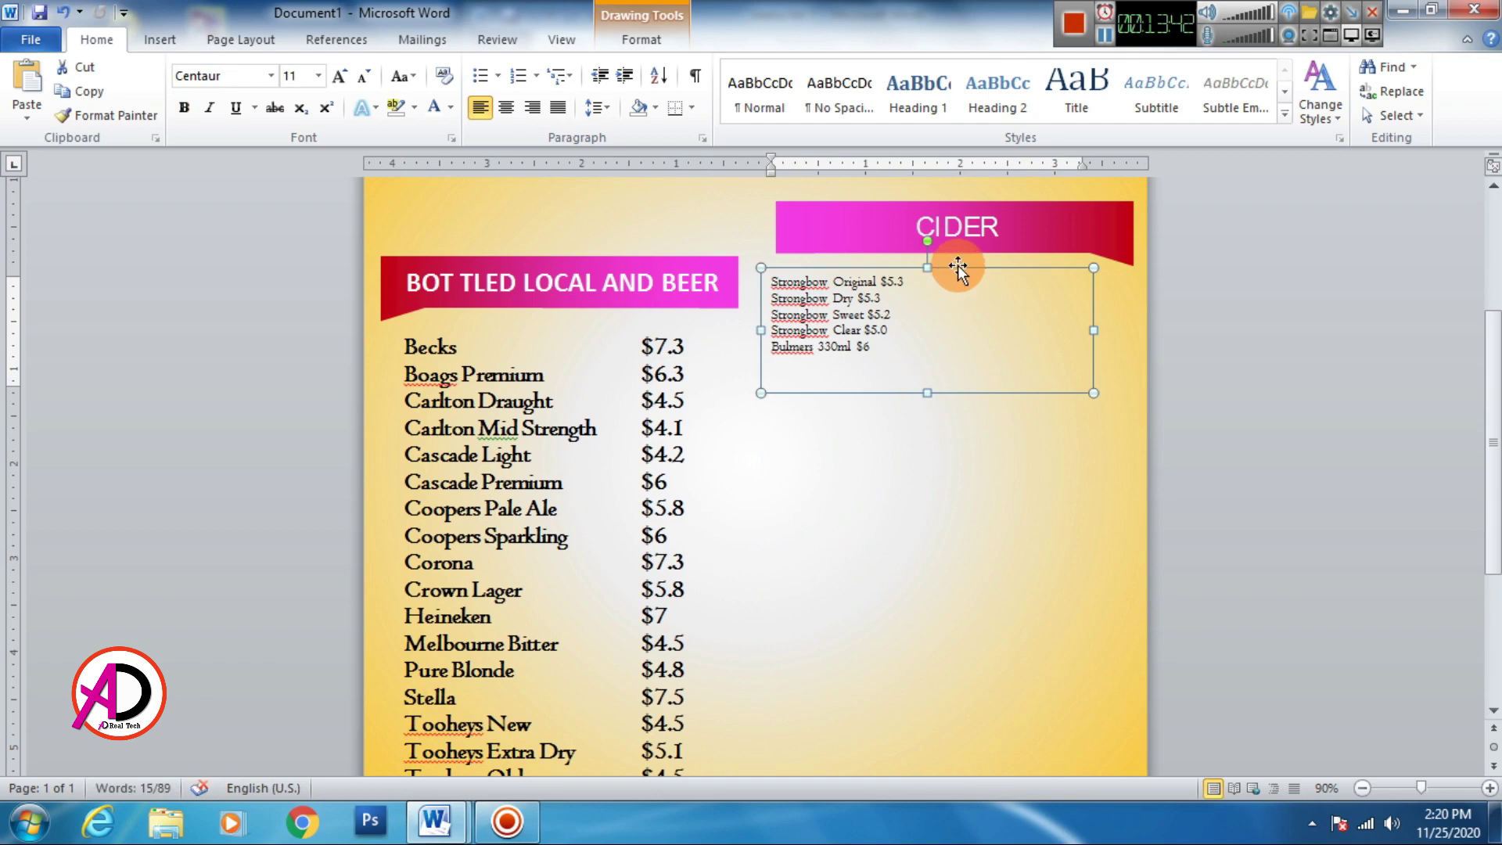
mouse_move(957, 266)
mouse_down()
mouse_move(1004, 266)
mouse_move(972, 265)
mouse_up()
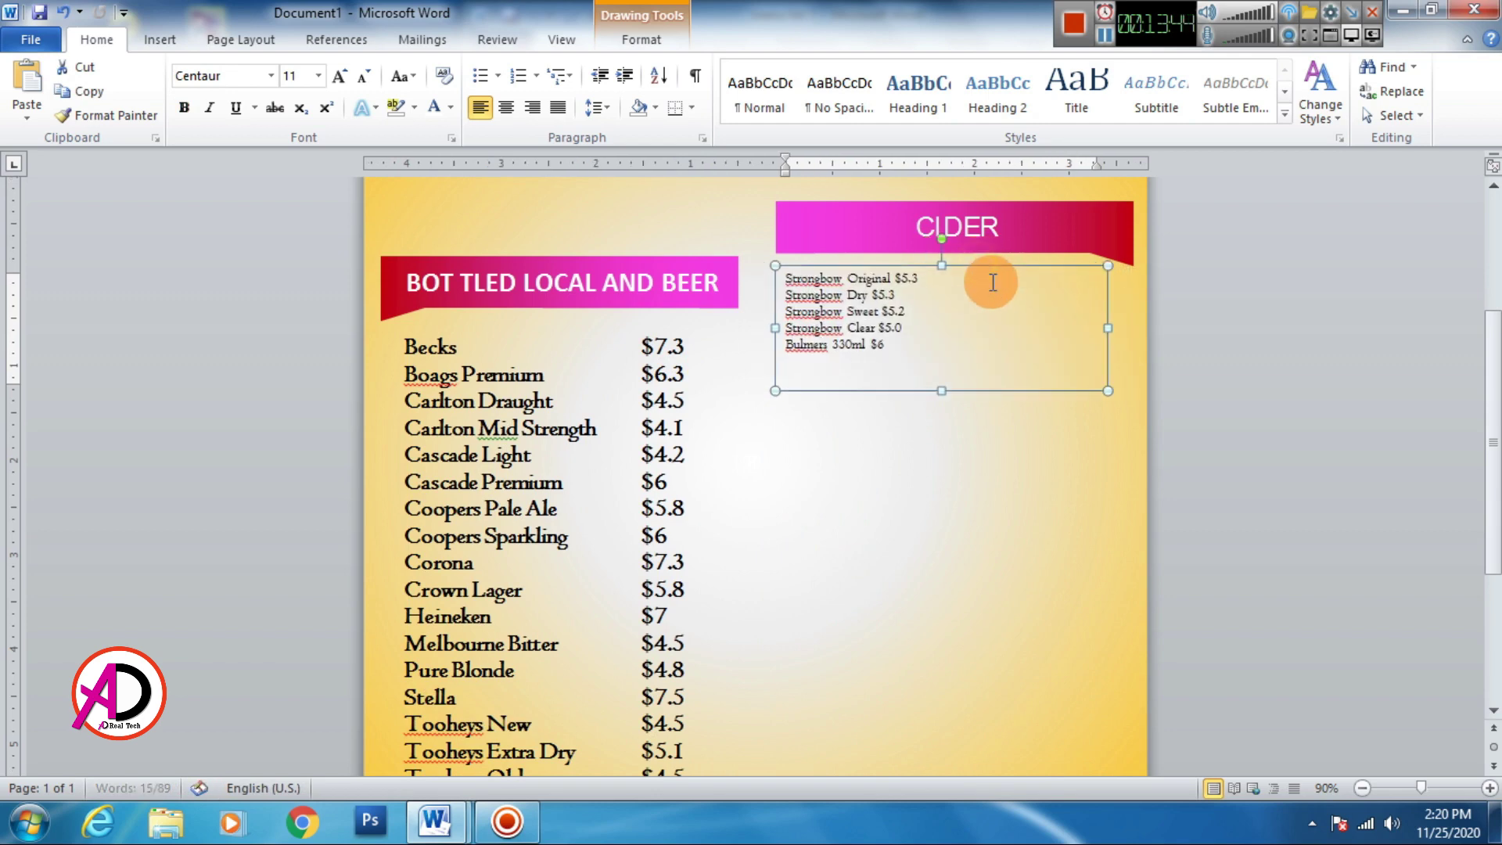
scroll(977, 298, up, 2)
drag(889, 436, 771, 371)
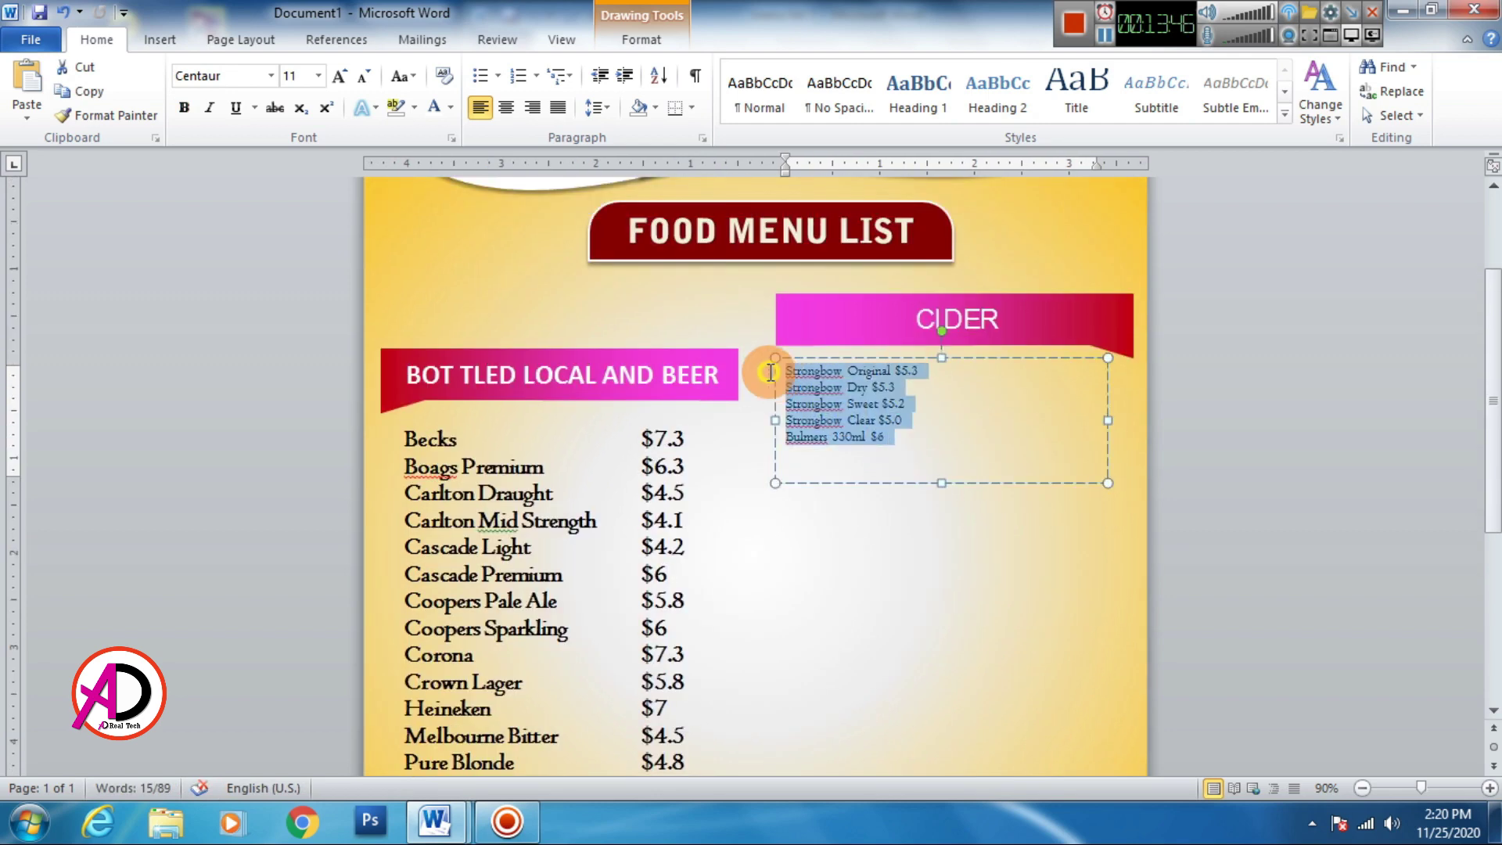
click(438, 486)
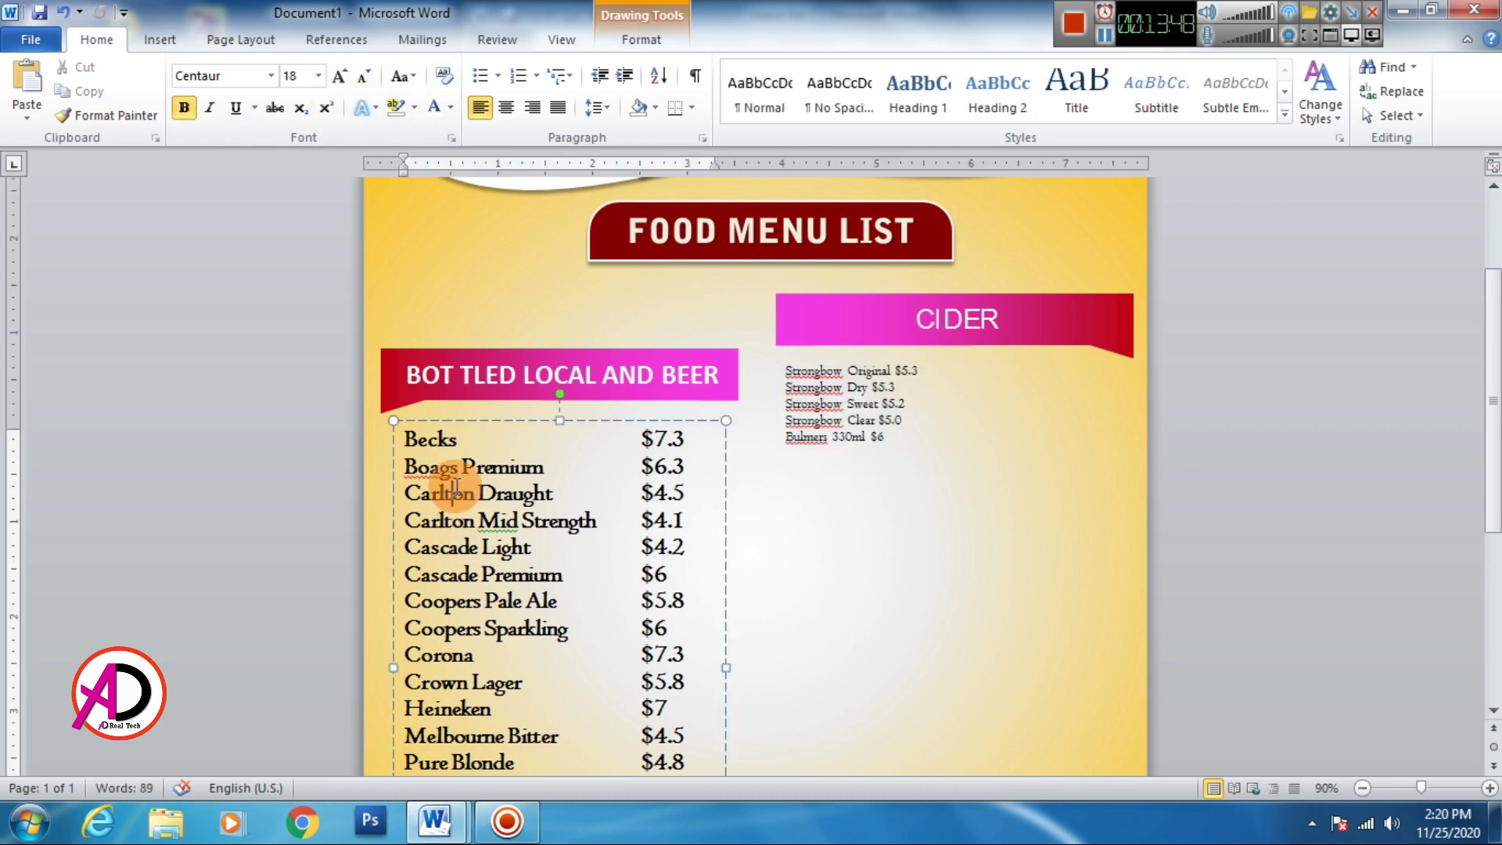
drag(860, 465, 721, 335)
click(316, 76)
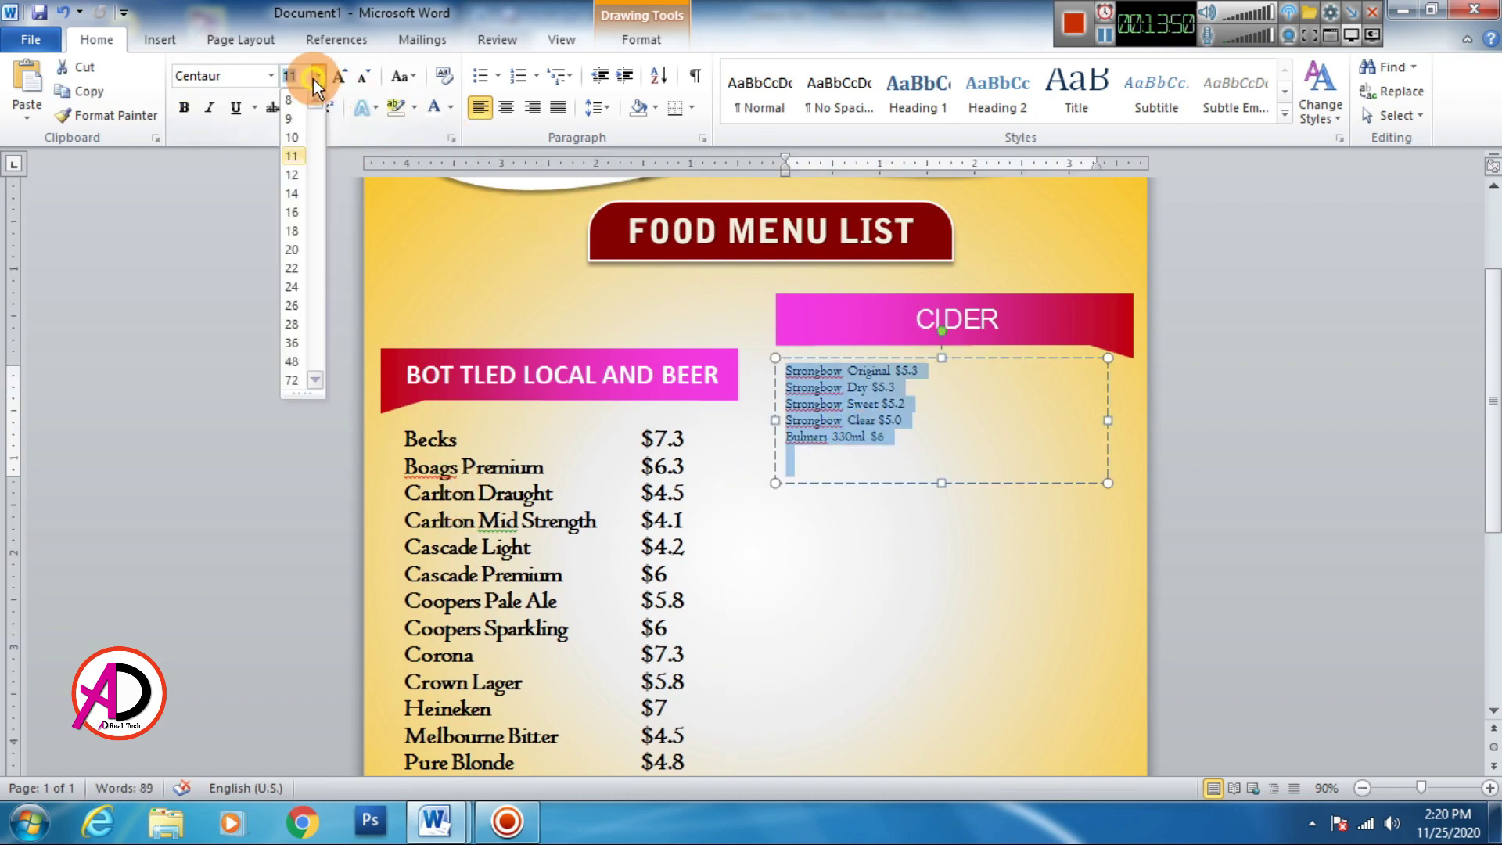
click(297, 233)
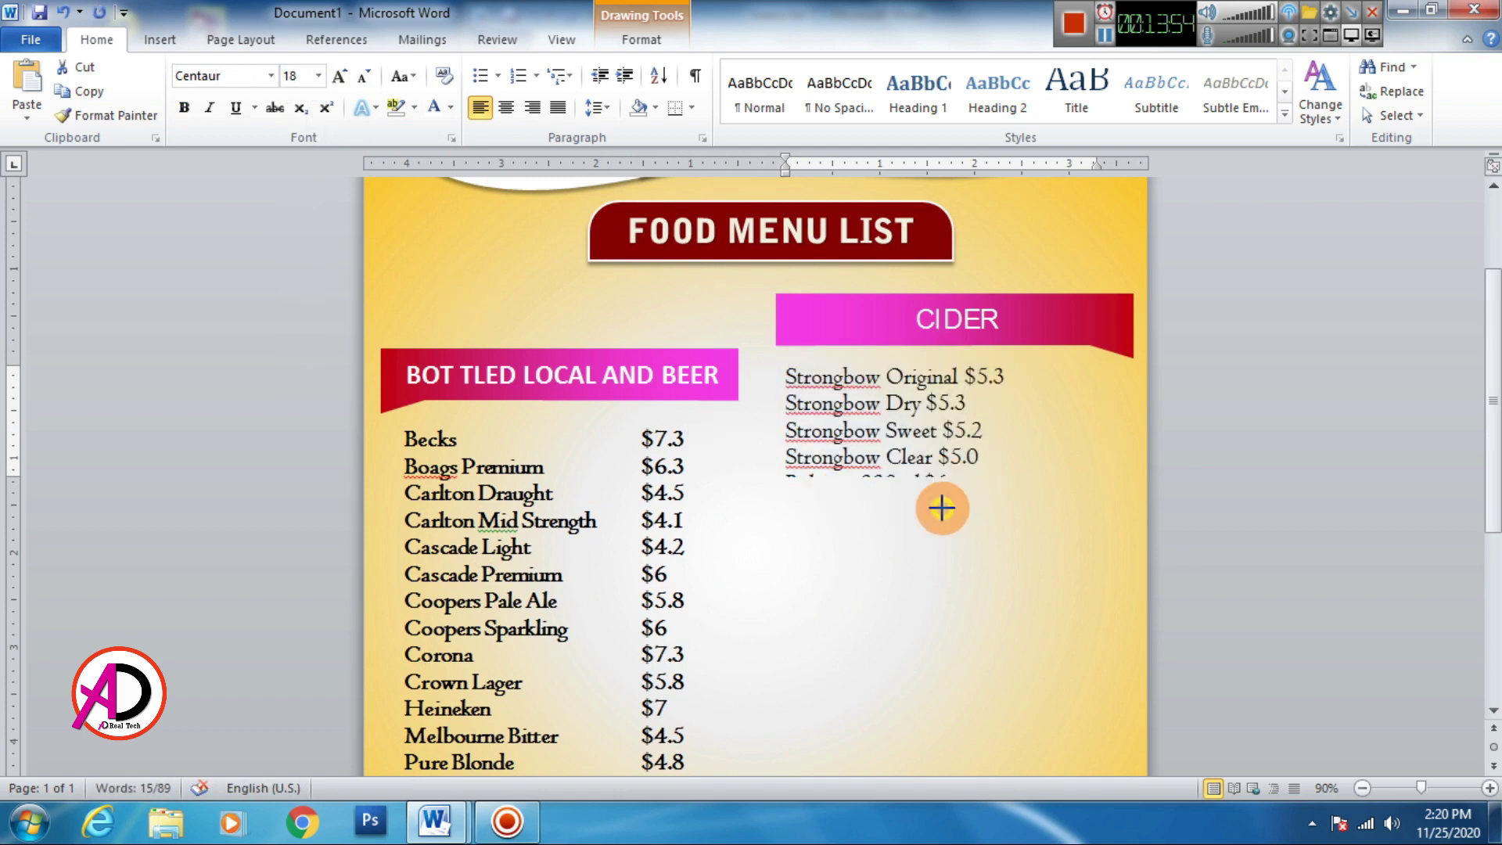
drag(942, 483, 941, 531)
Tab the Original, Dry, Sweet and Clear prices into an aligned price column.
click(965, 377)
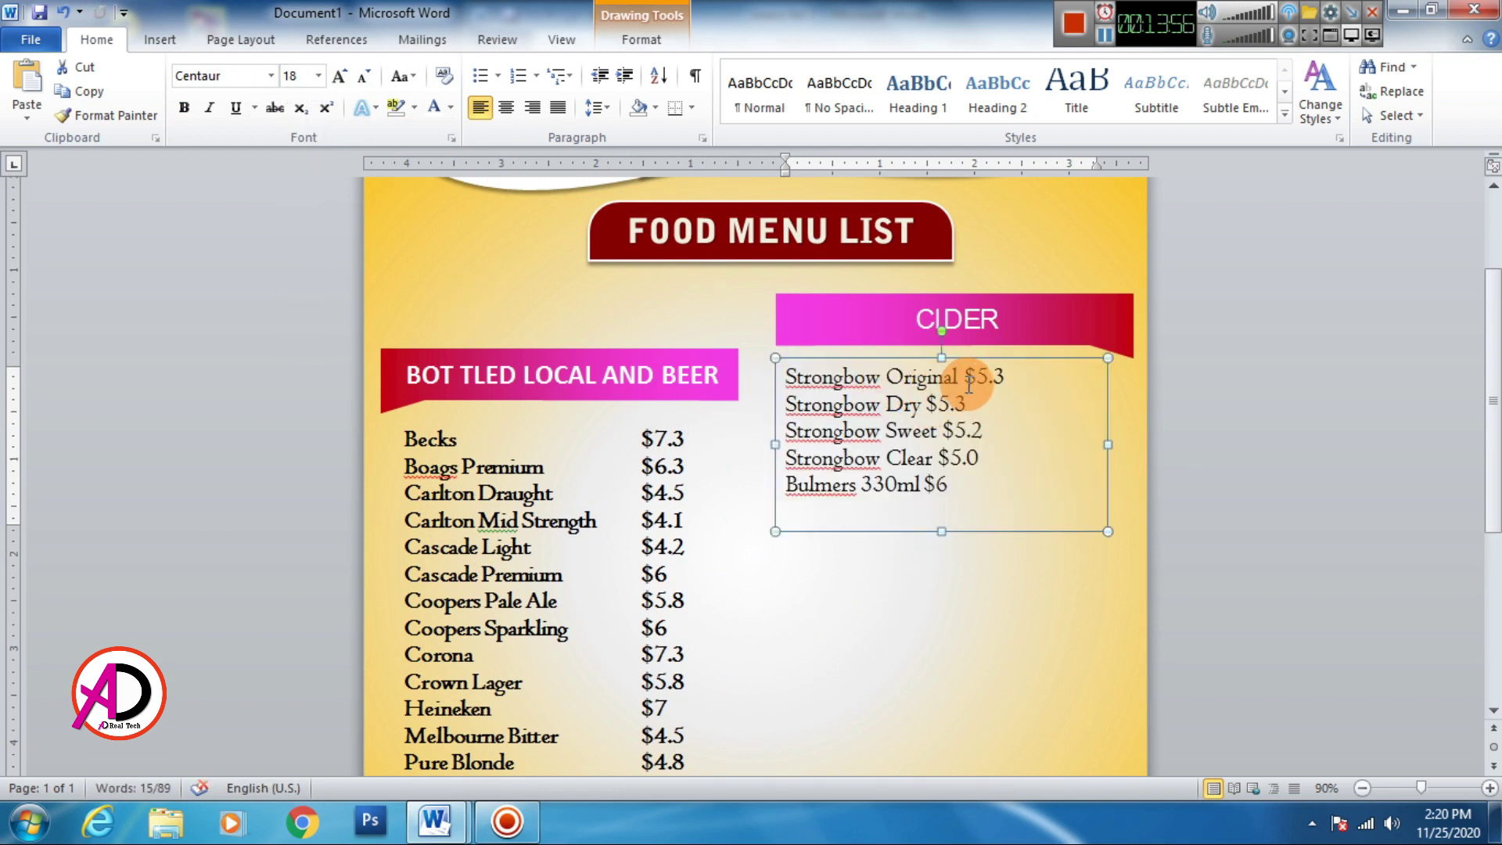
key(Tab)
click(926, 403)
key(Tab)
click(944, 430)
key(Tab)
click(937, 458)
key(Tab)
click(924, 485)
key(Tab)
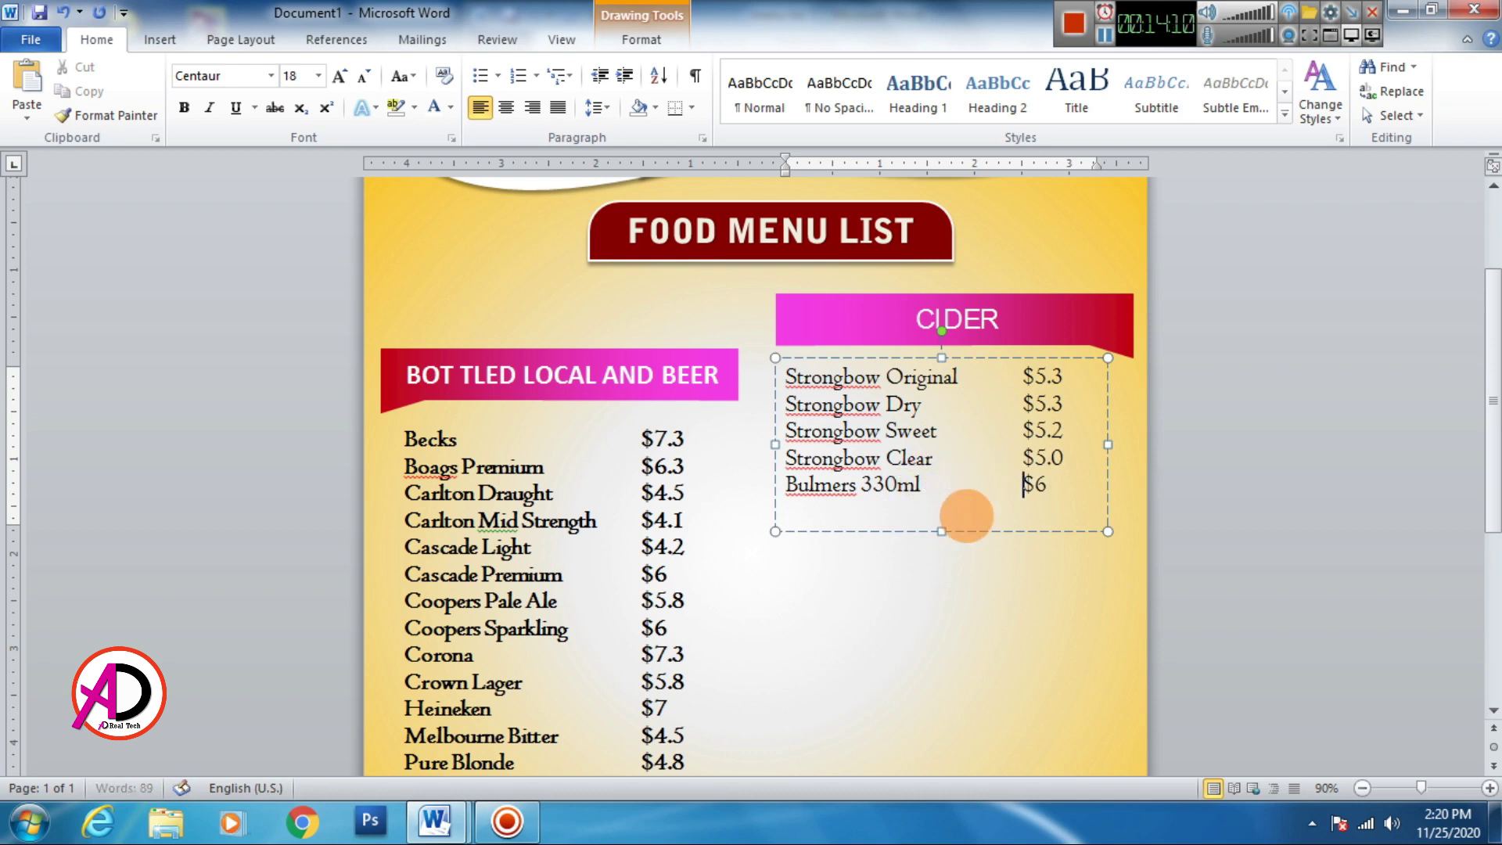
click(1095, 329)
Ctrl-drag a blank copy of the pink banner below the cider list.
drag(1133, 357, 1147, 372)
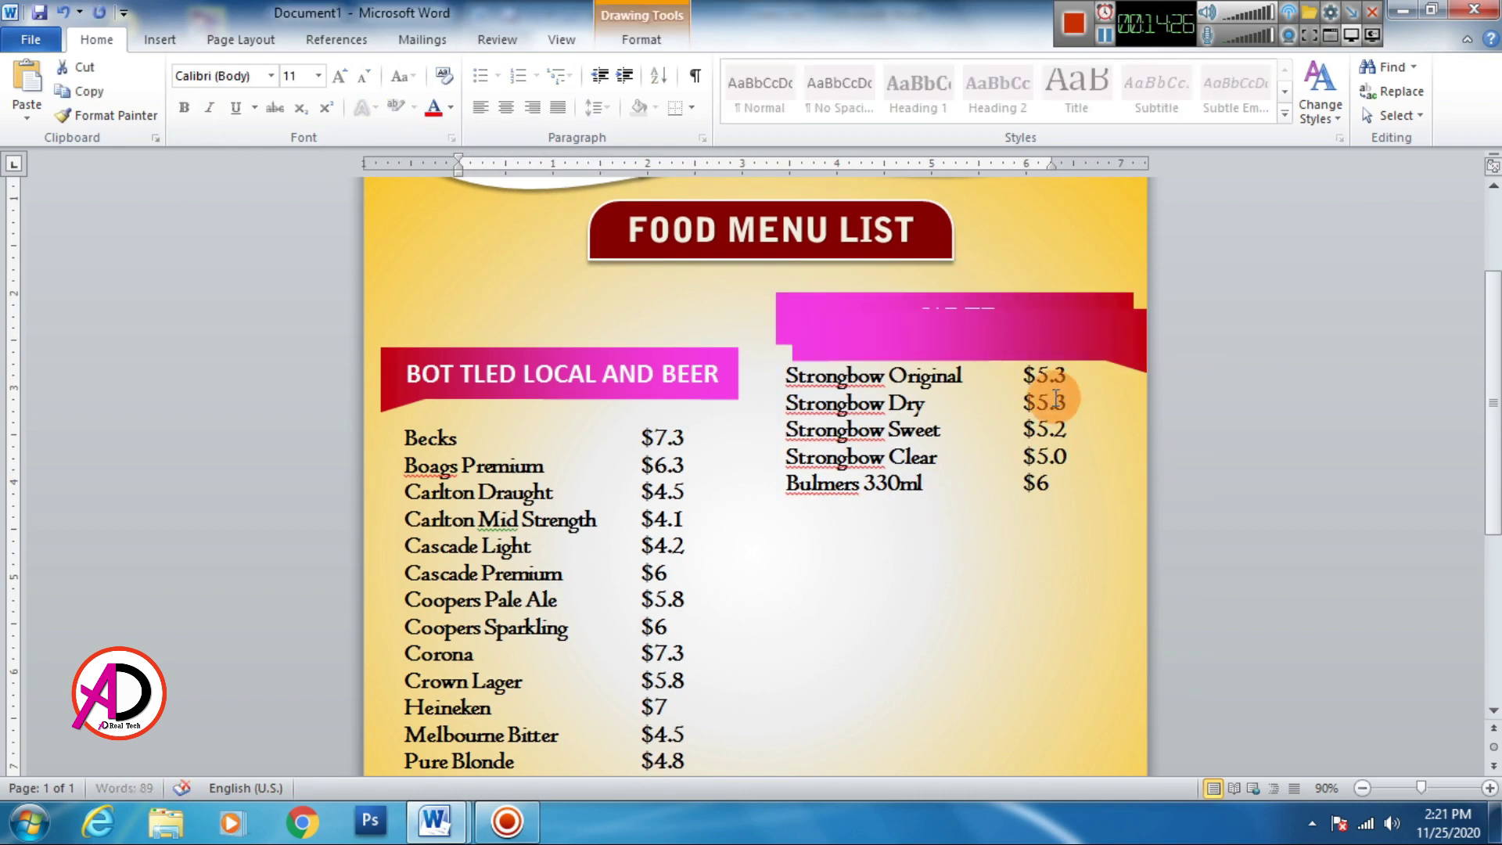
drag(1059, 346, 1043, 547)
click(1257, 491)
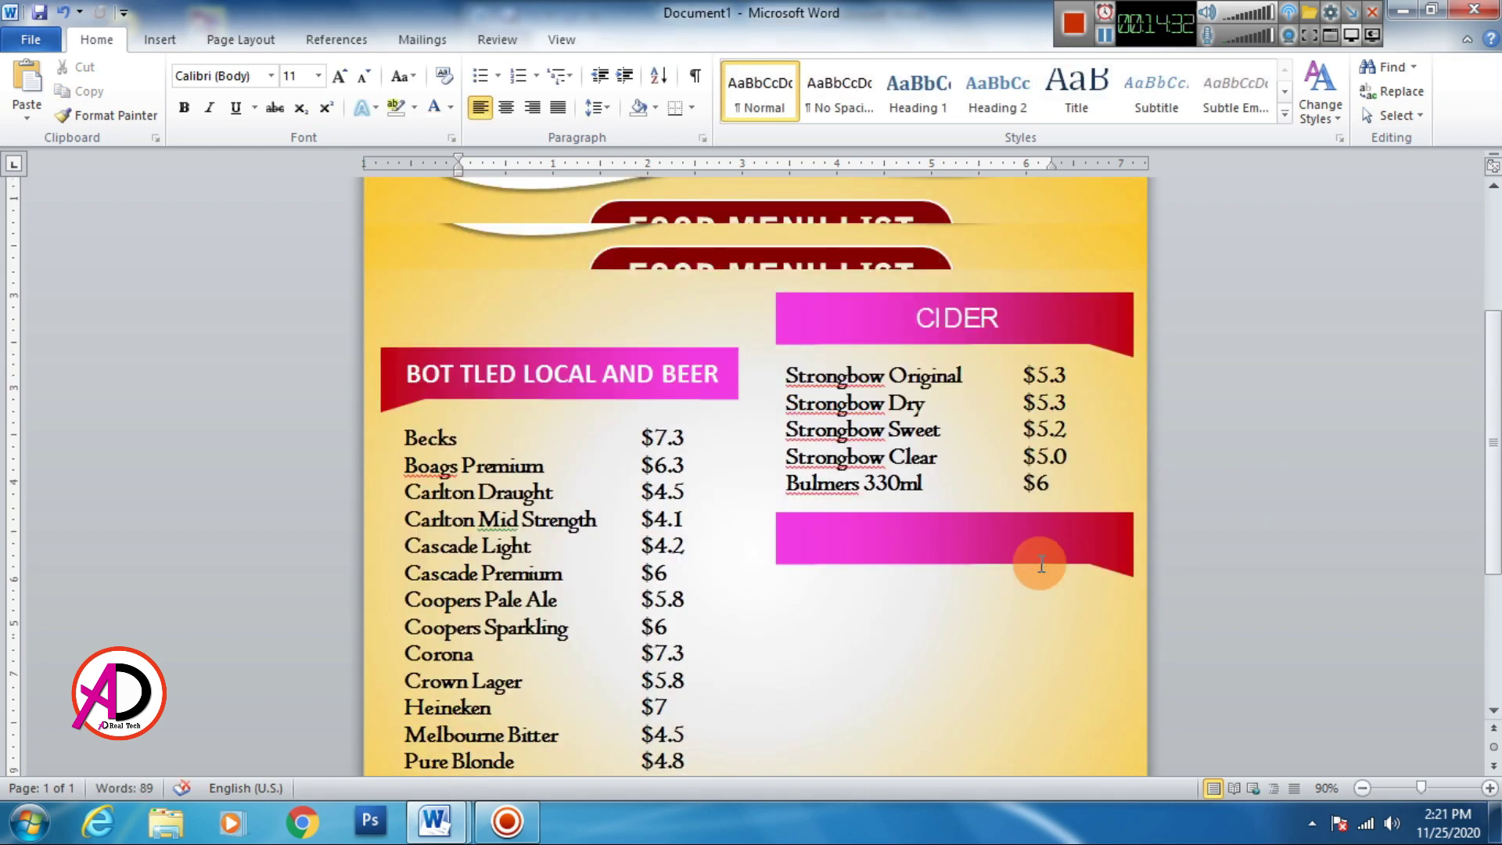
scroll(1041, 563, down, 3)
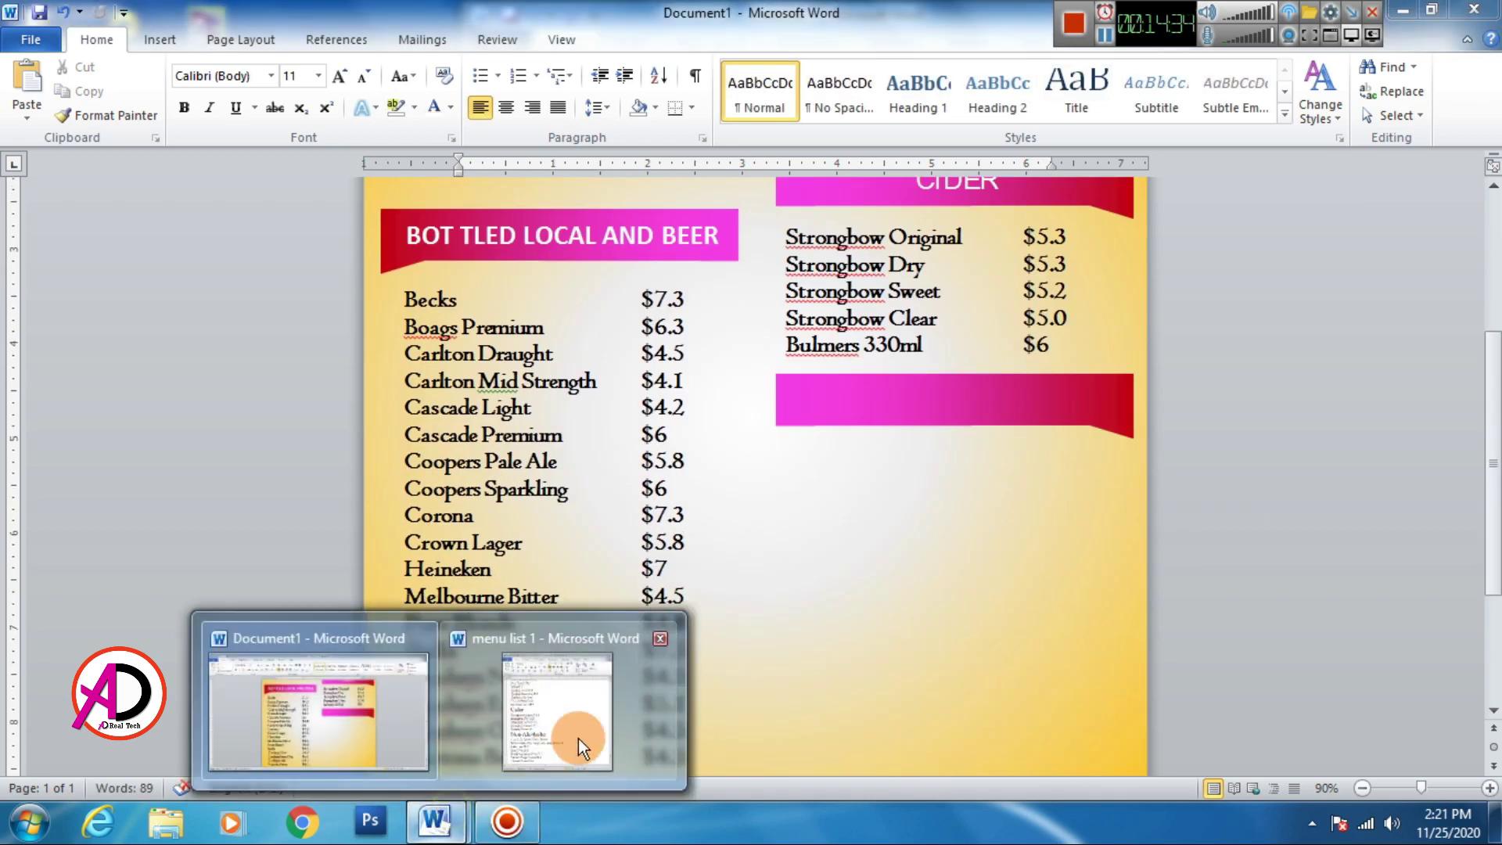
Select the Non-Alcoholic heading in the menu list 1 document.
click(579, 738)
scroll(597, 613, down, 3)
scroll(596, 425, up, 2)
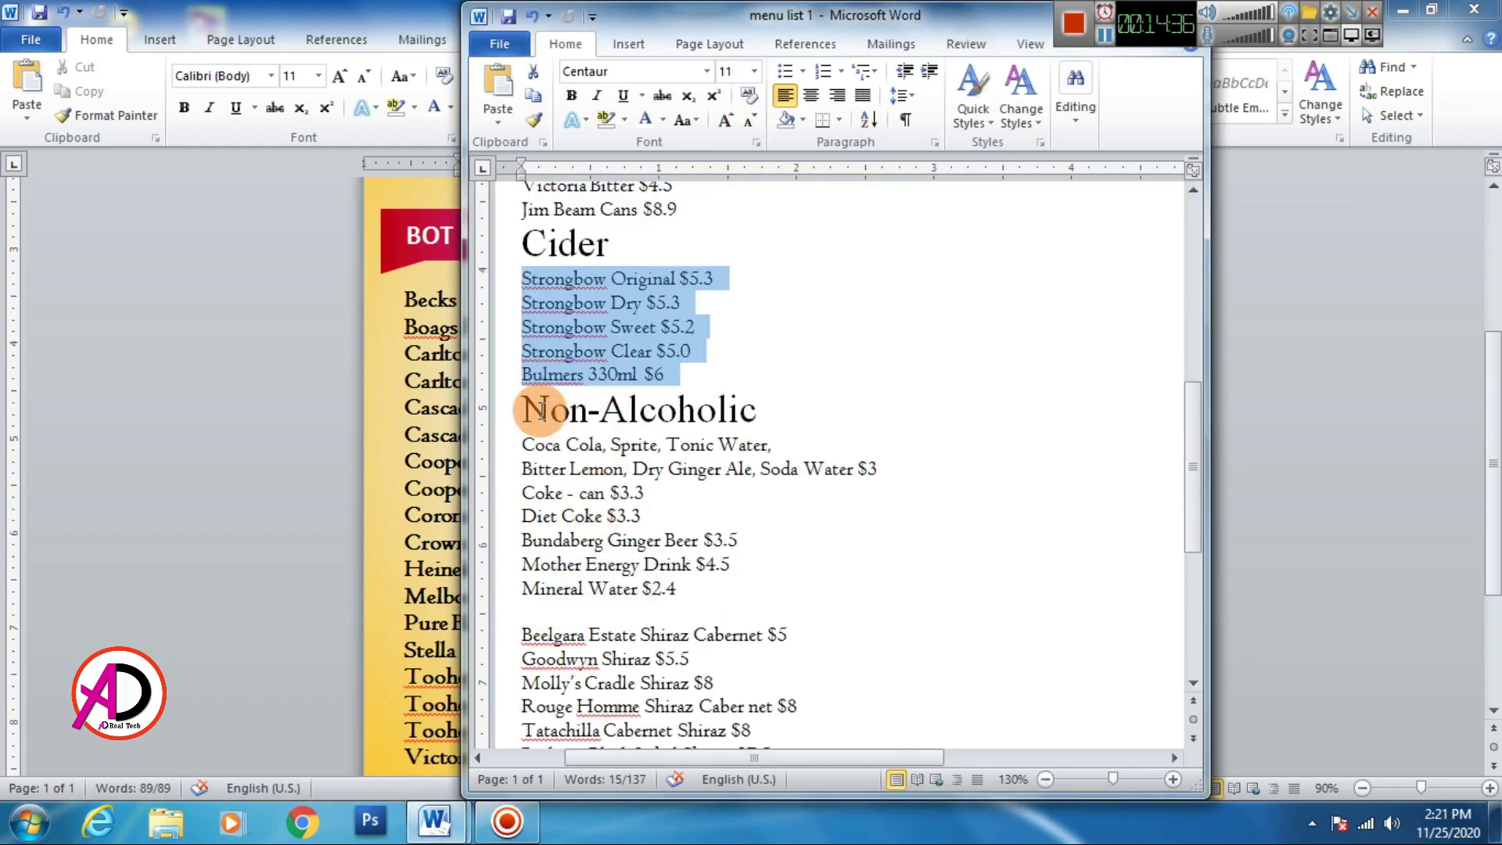
drag(542, 410, 758, 423)
key(ctrl+c)
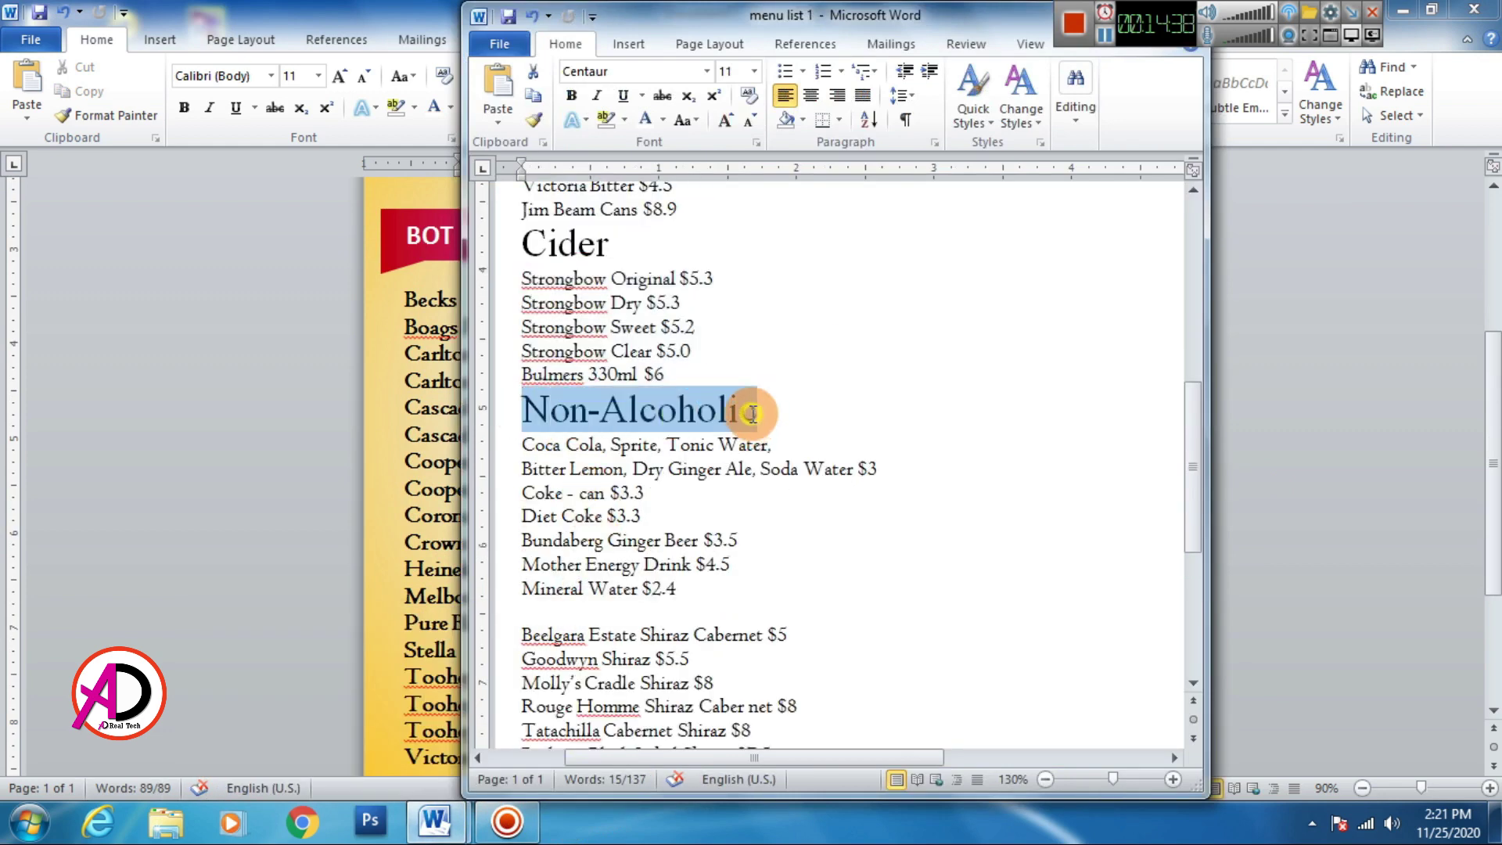
Copy the CIDER heading box onto the blank banner and paste 'Non-Alcoholic' into it.
click(364, 185)
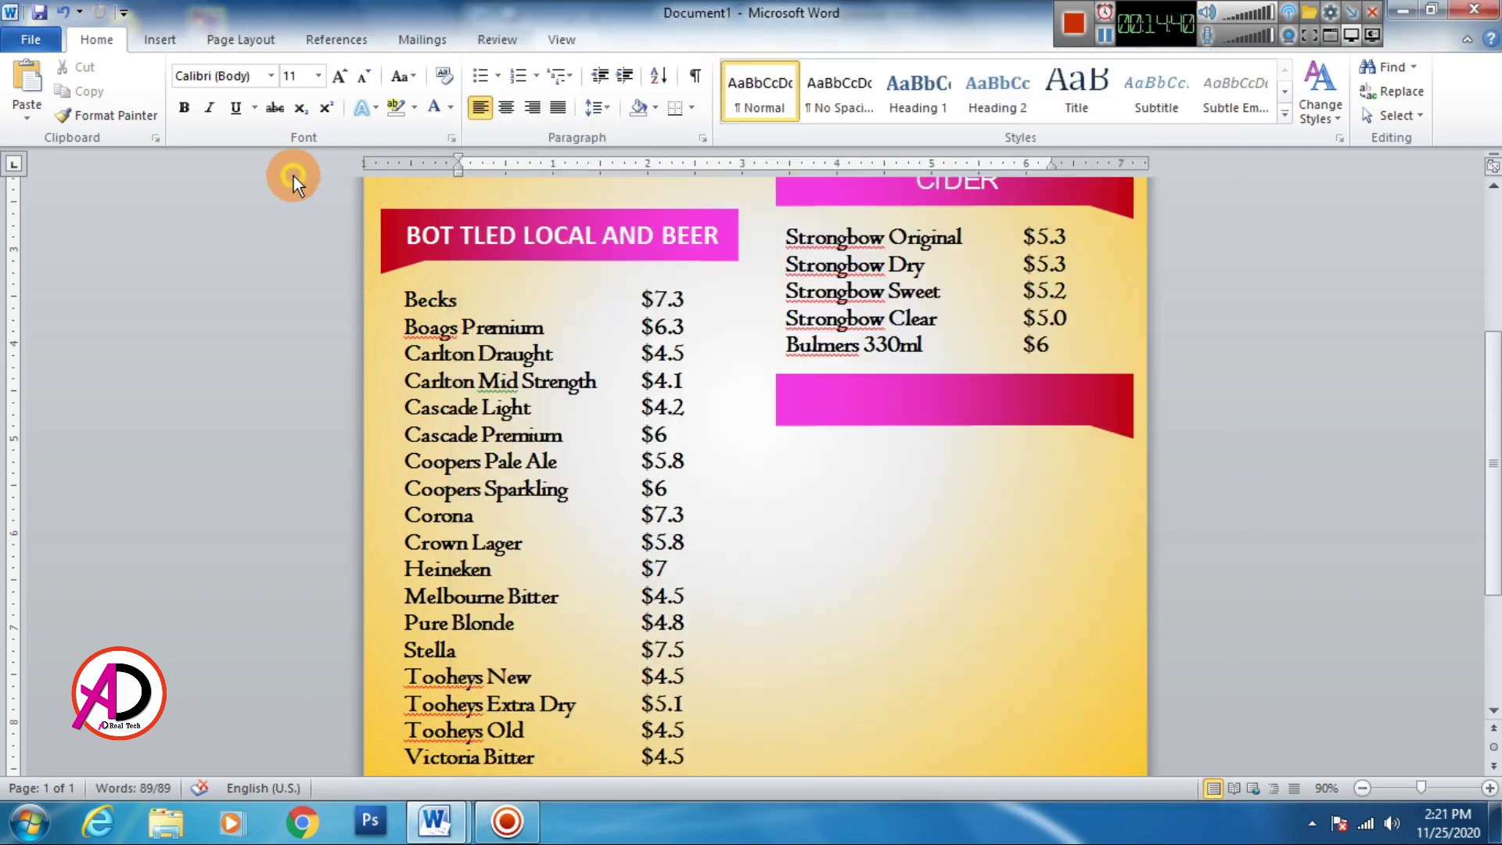
scroll(744, 349, up, 2)
click(928, 290)
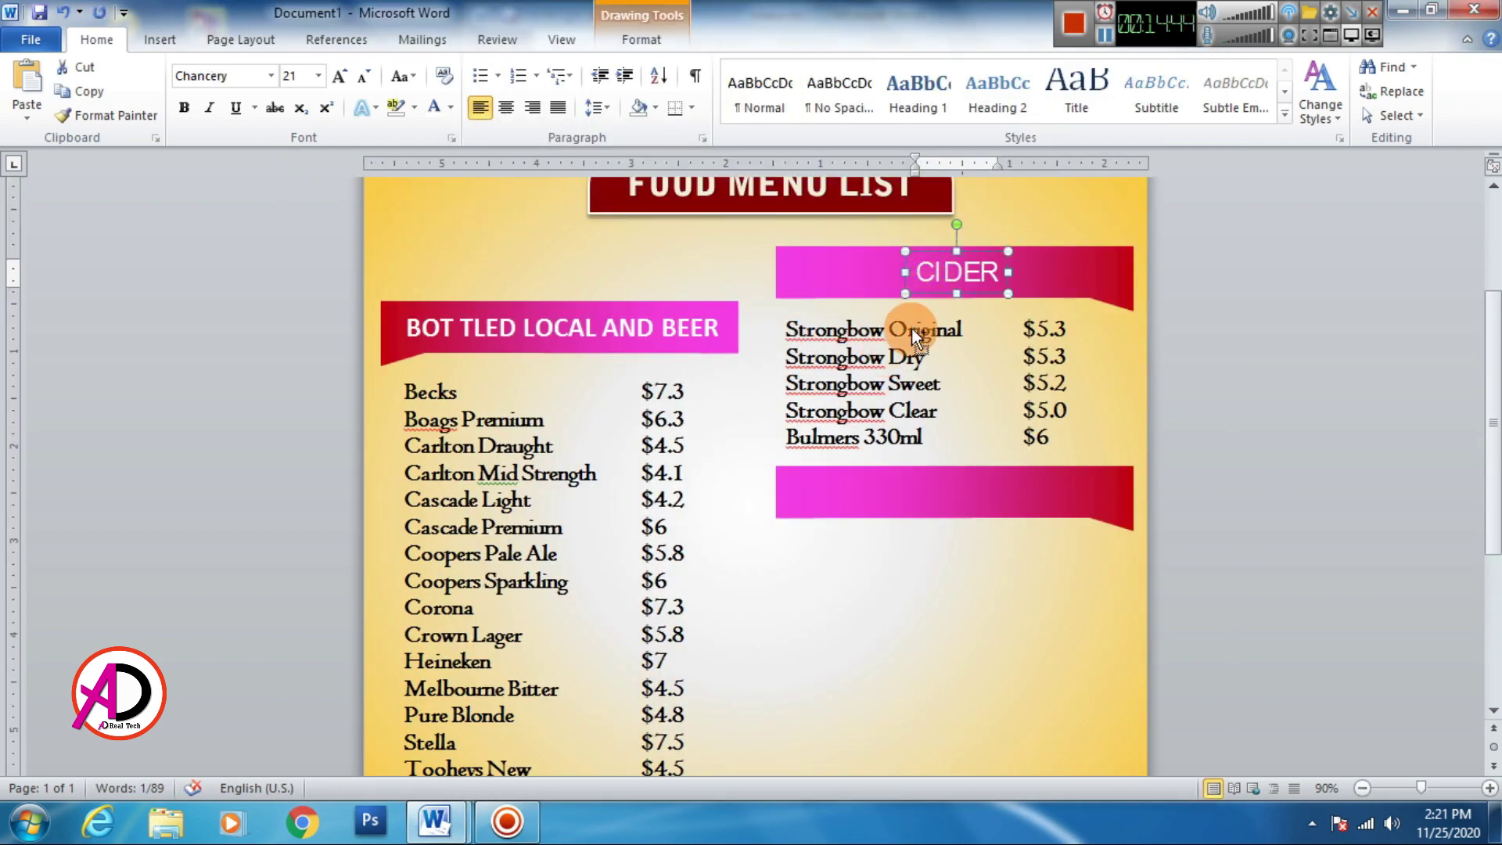
key(ctrl+v)
drag(962, 311, 944, 513)
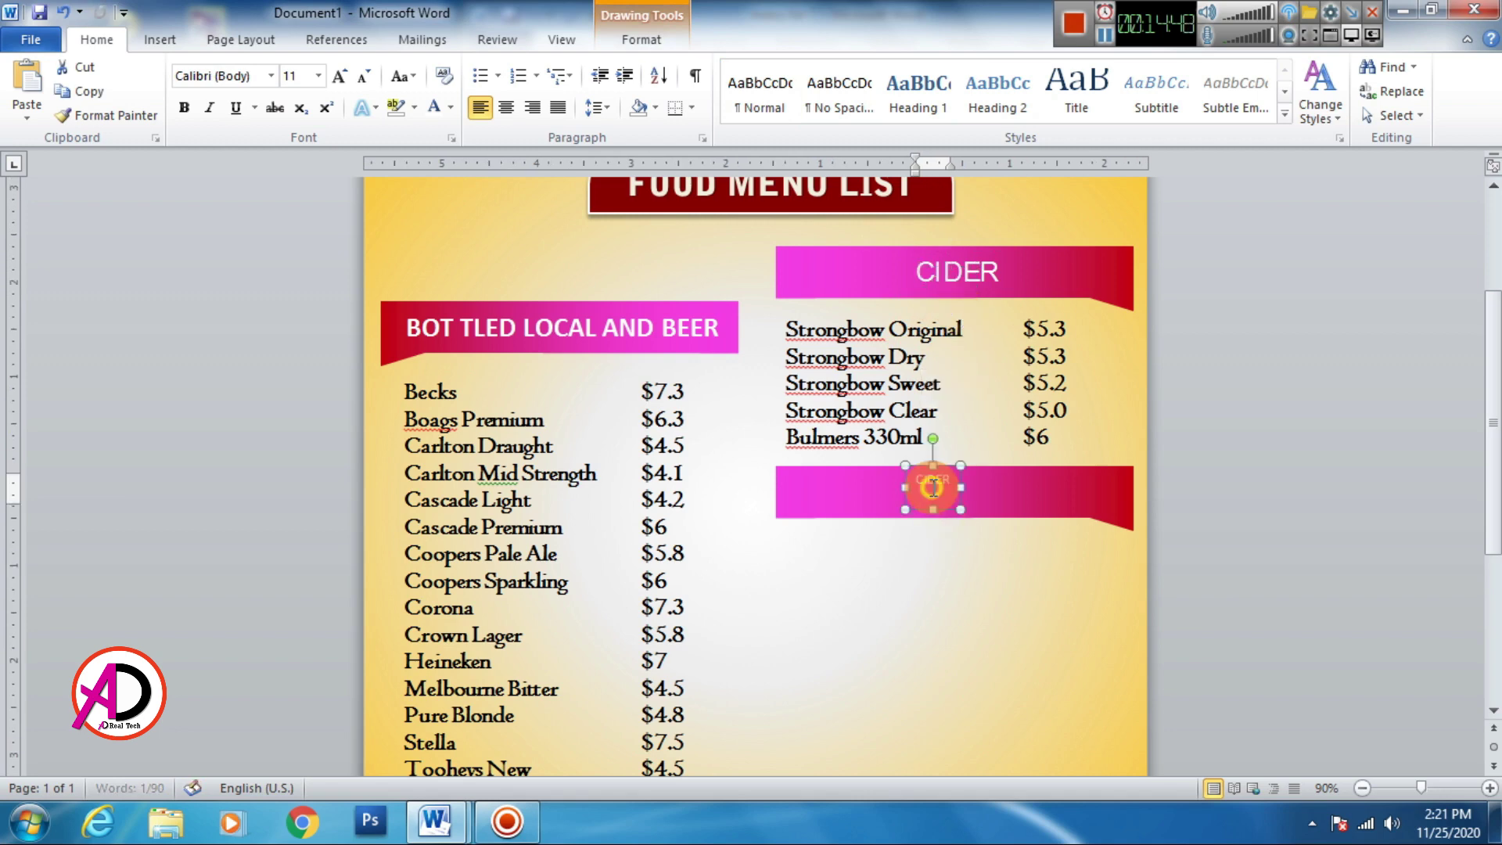
click(935, 493)
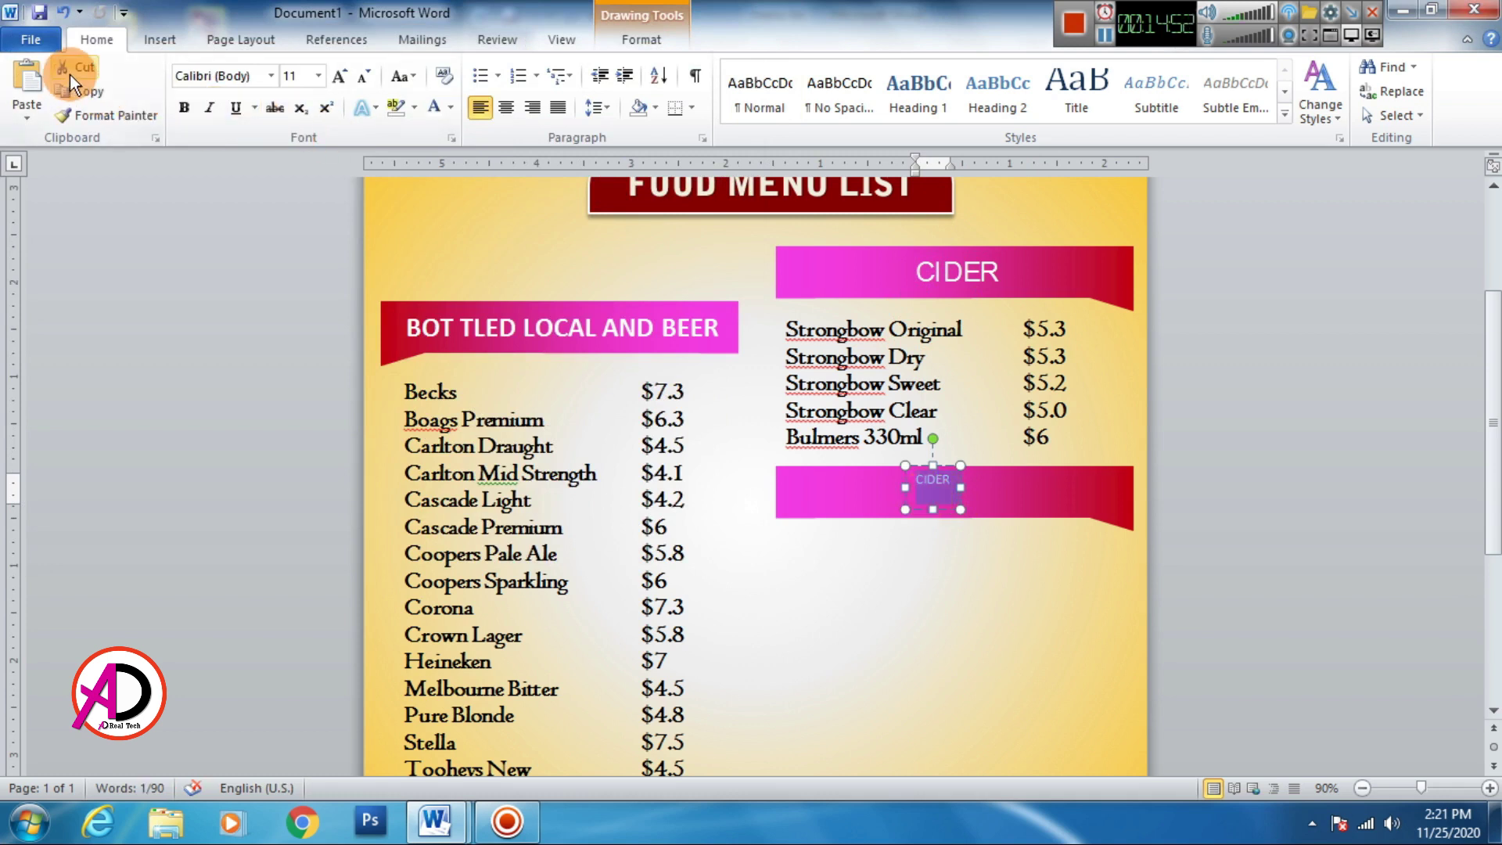
key(ctrl+v)
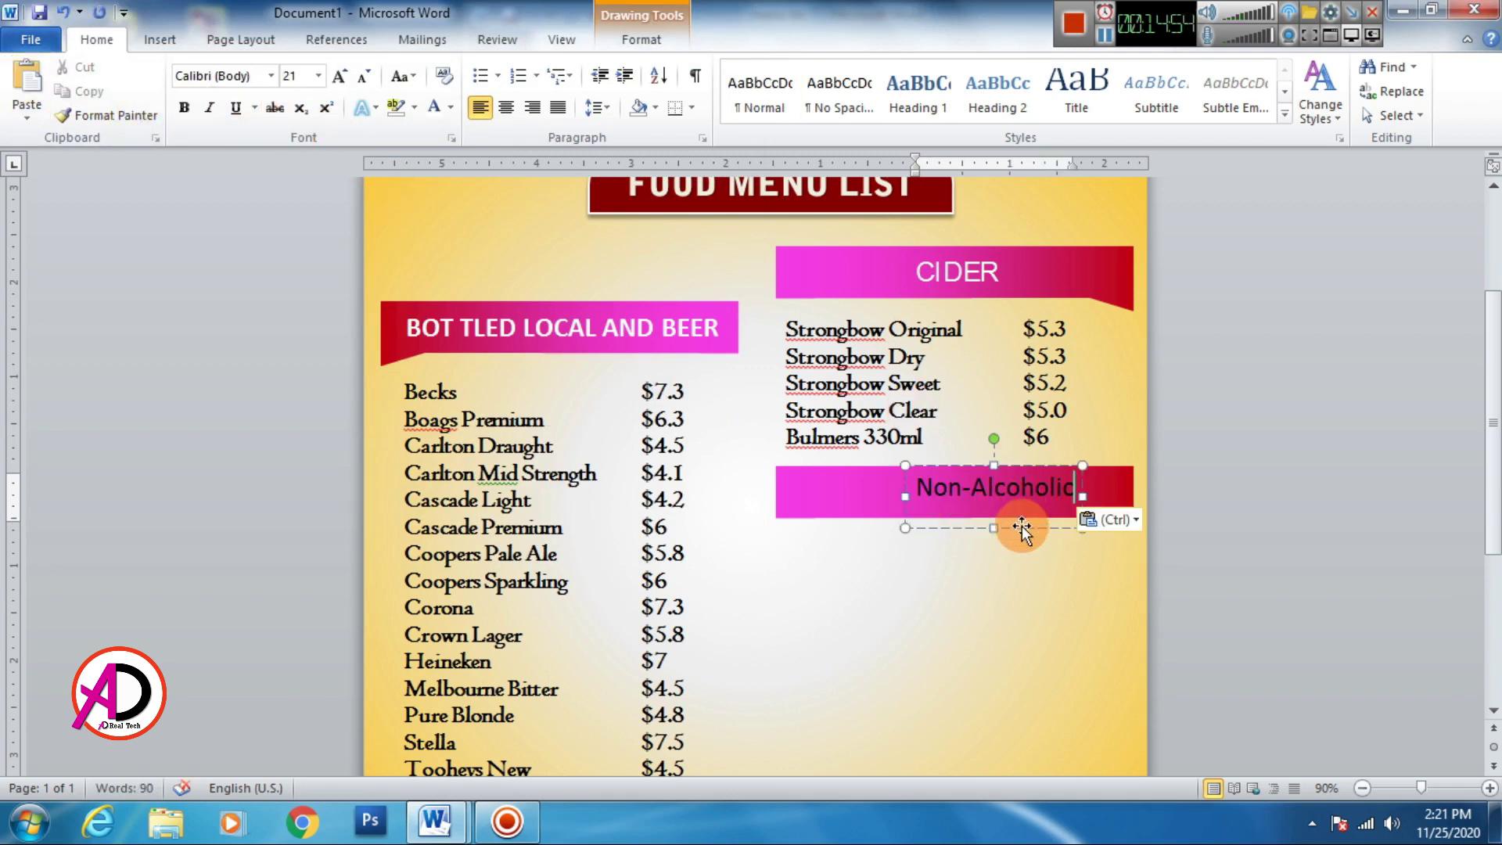
click(992, 532)
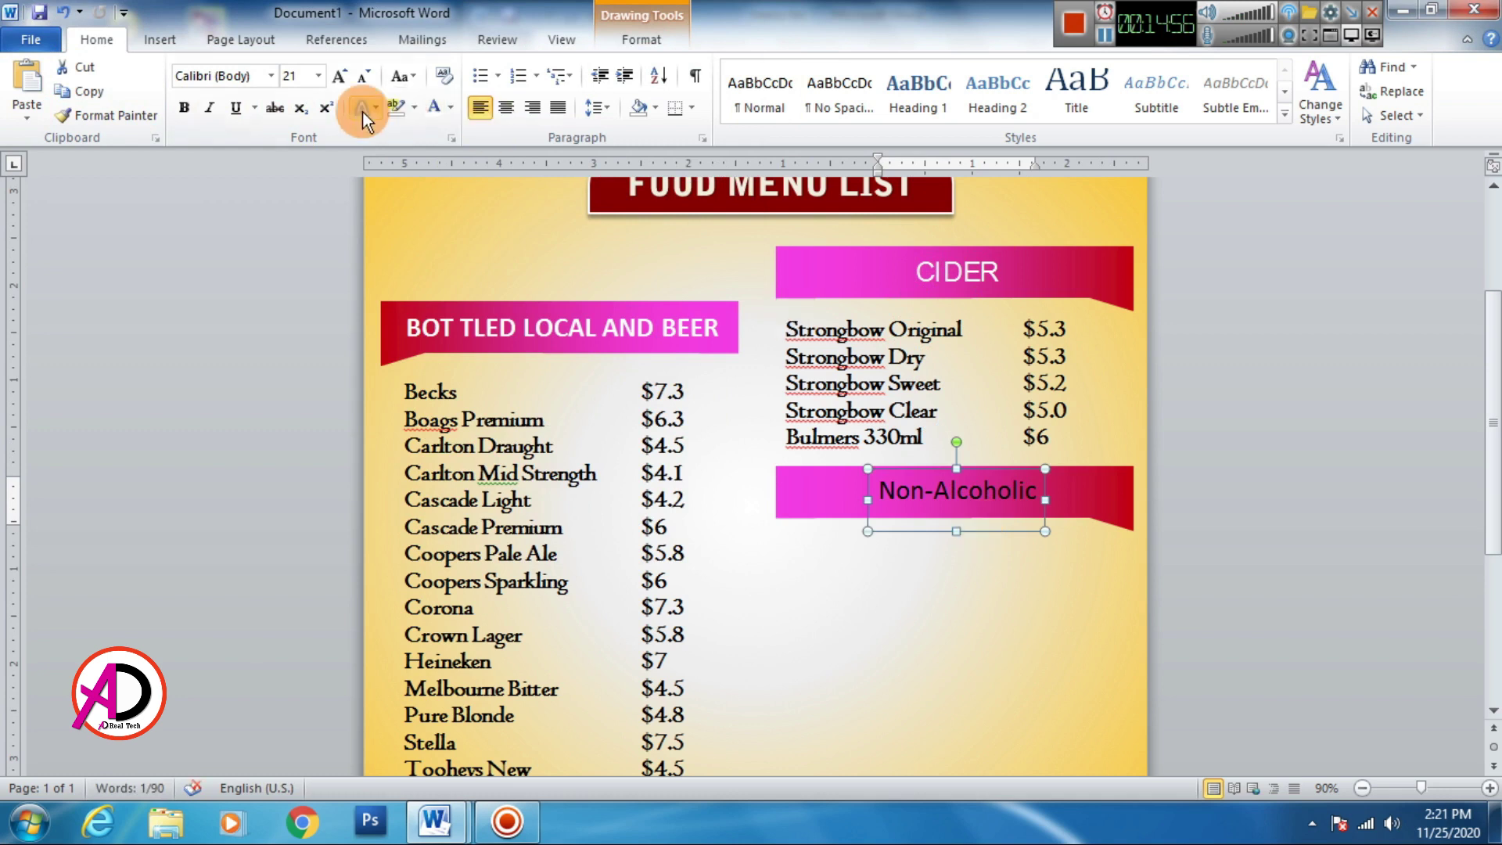
Change the new heading to uppercase NON-ALCOHOLIC and make it and CIDER bold.
click(401, 73)
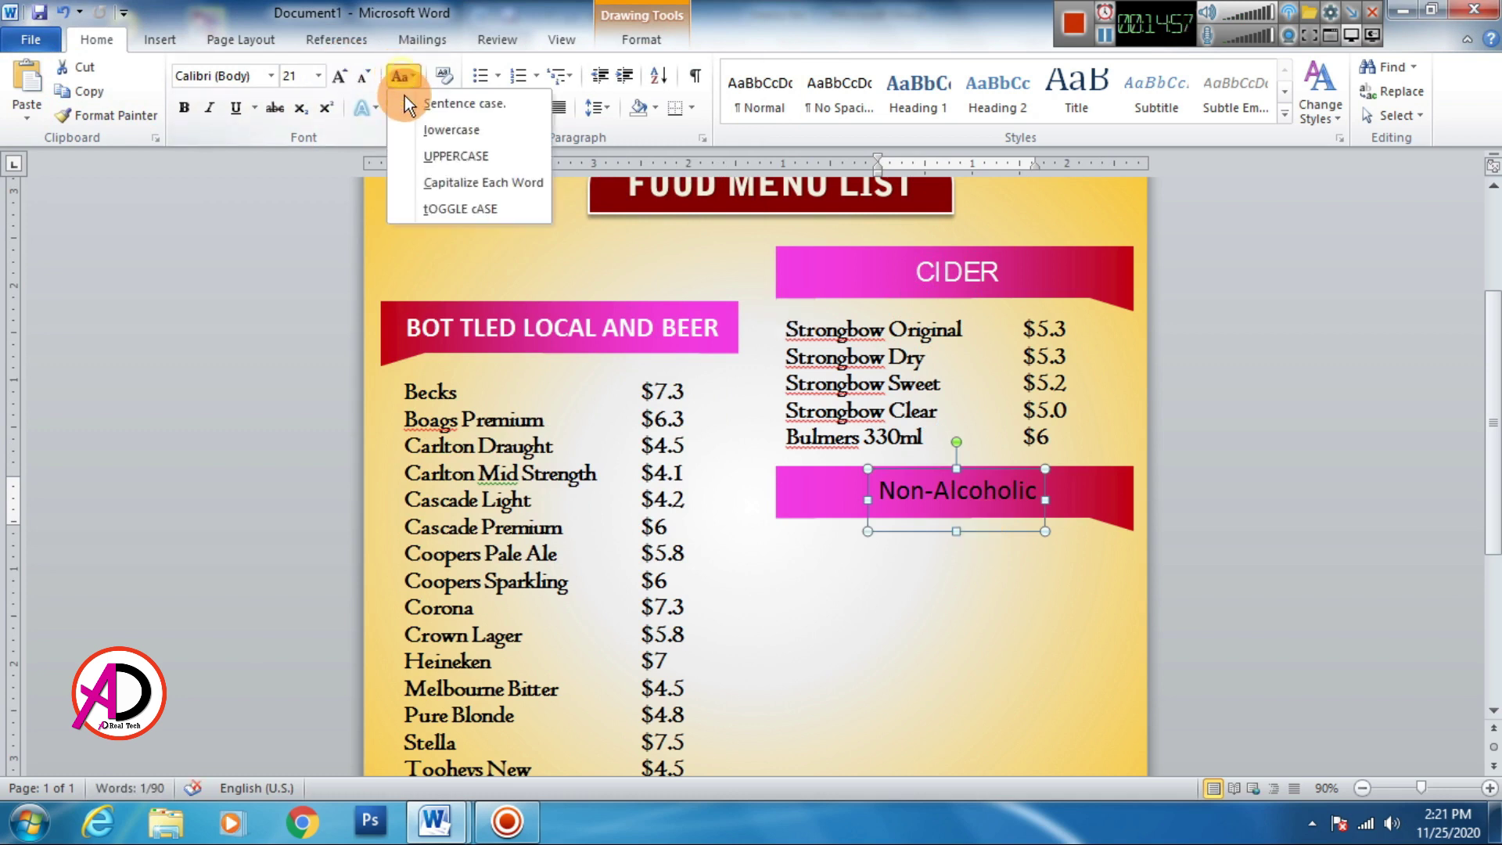
click(426, 151)
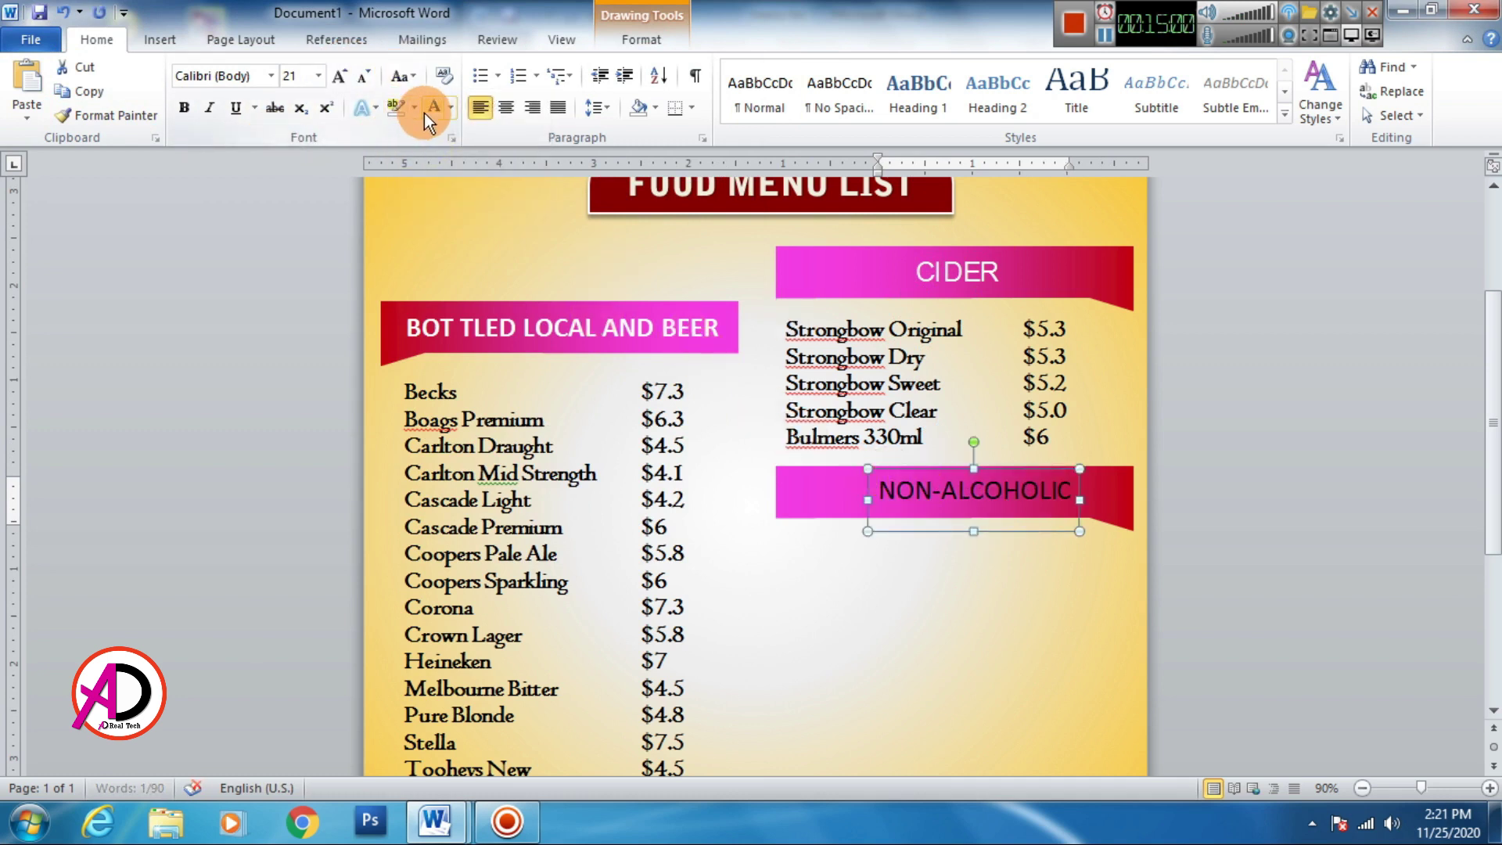
click(917, 535)
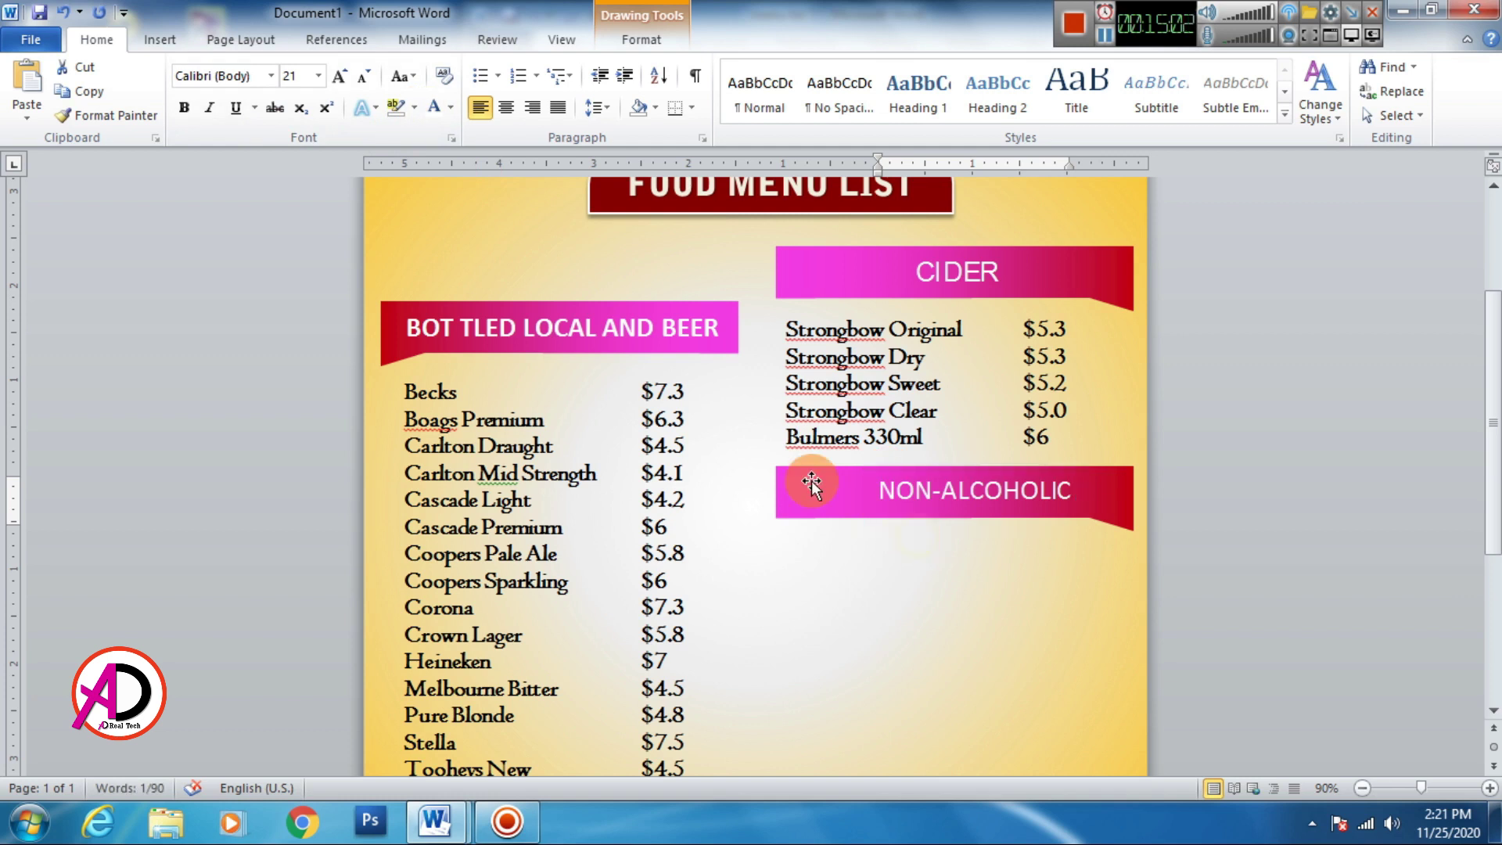
click(923, 526)
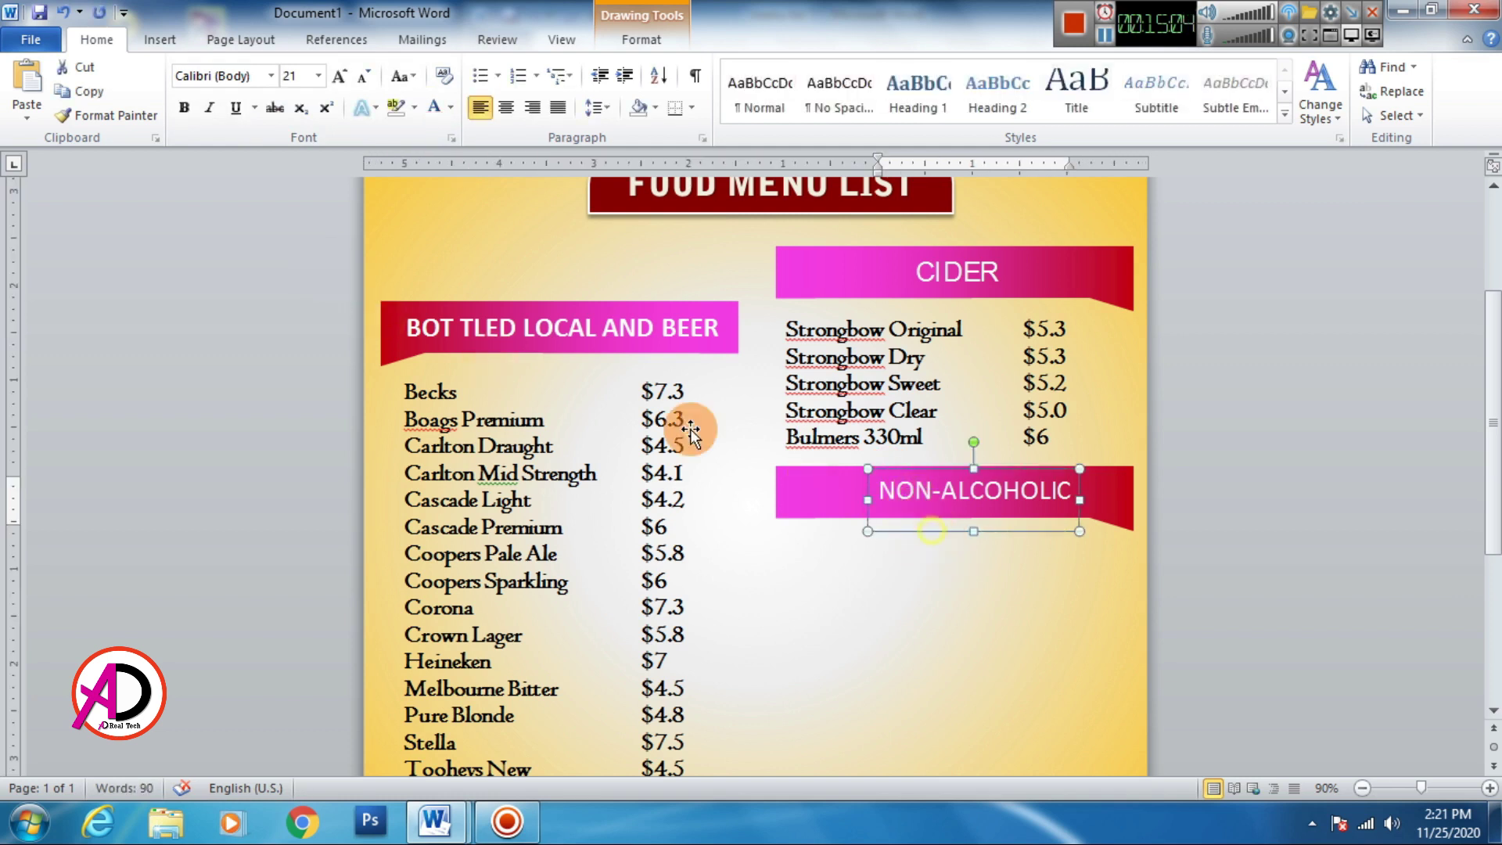
click(187, 115)
click(941, 291)
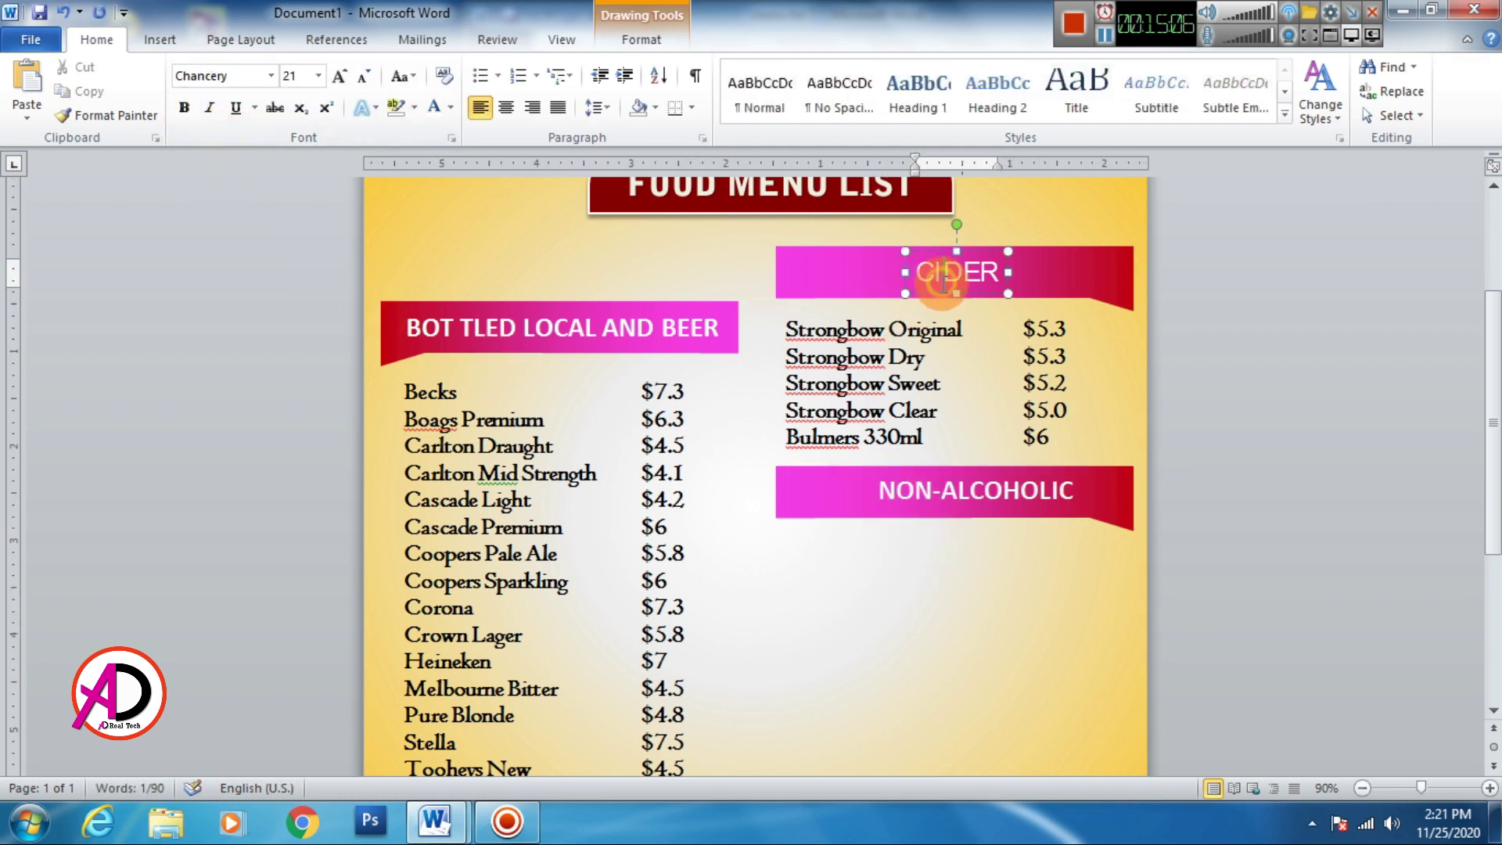
click(184, 107)
Shift the NON-ALCOHOLIC label left to centre it on its banner.
click(939, 518)
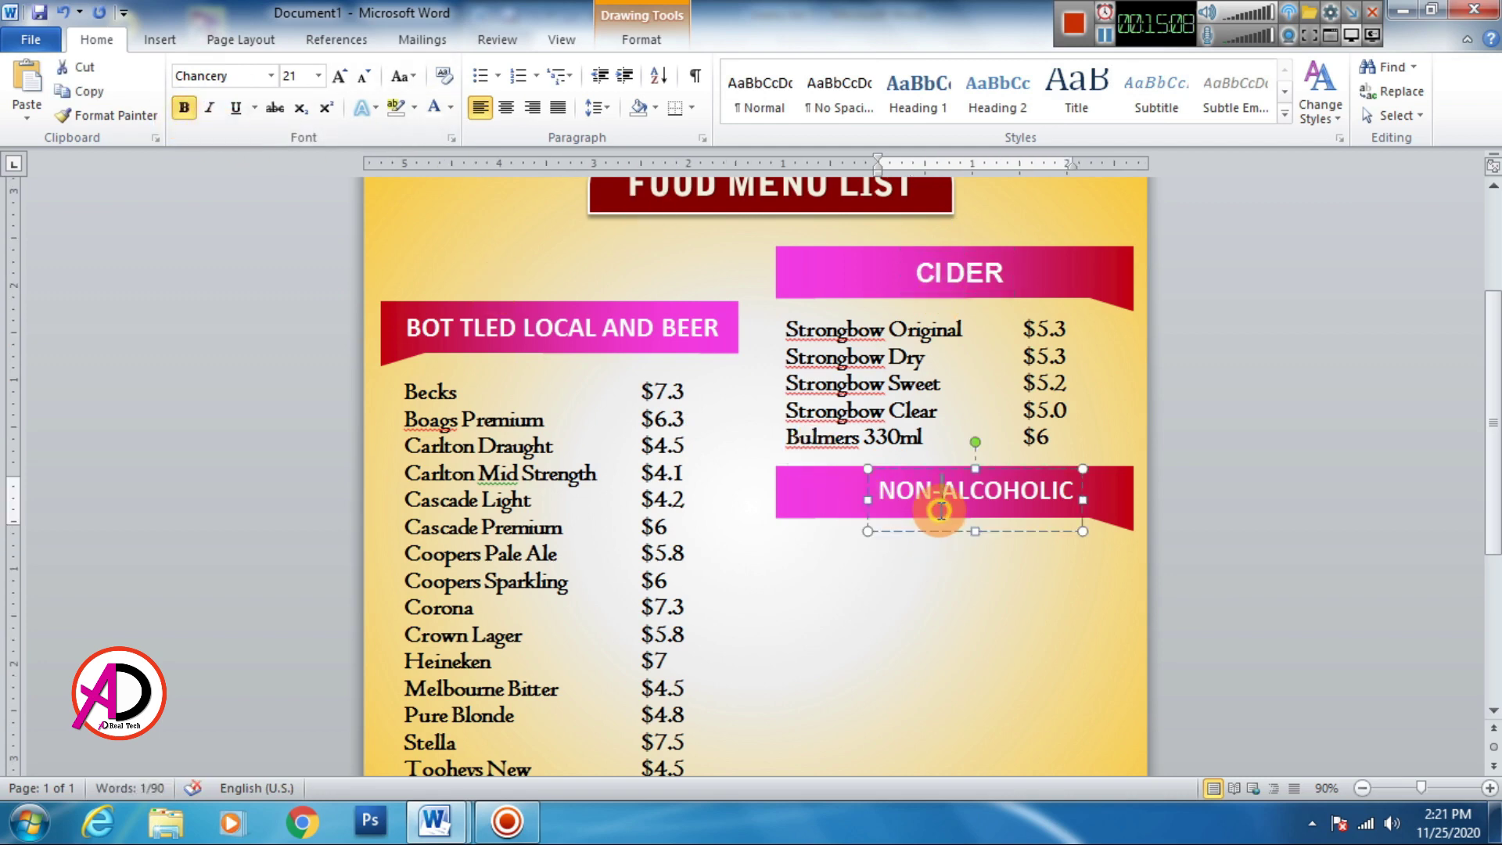
drag(967, 532, 942, 532)
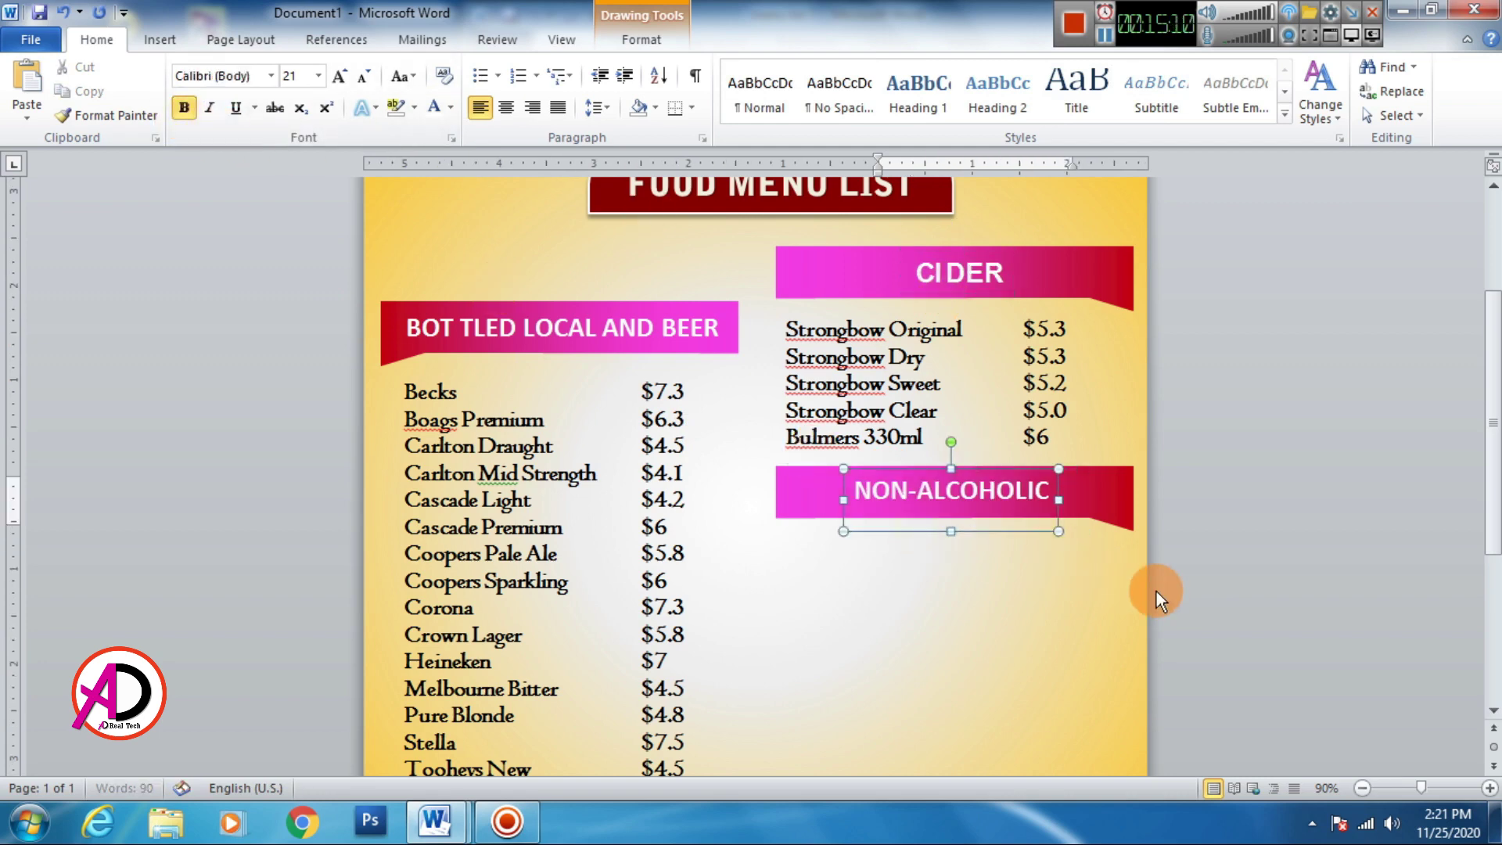
scroll(946, 435, up, 3)
scroll(949, 476, down, 2)
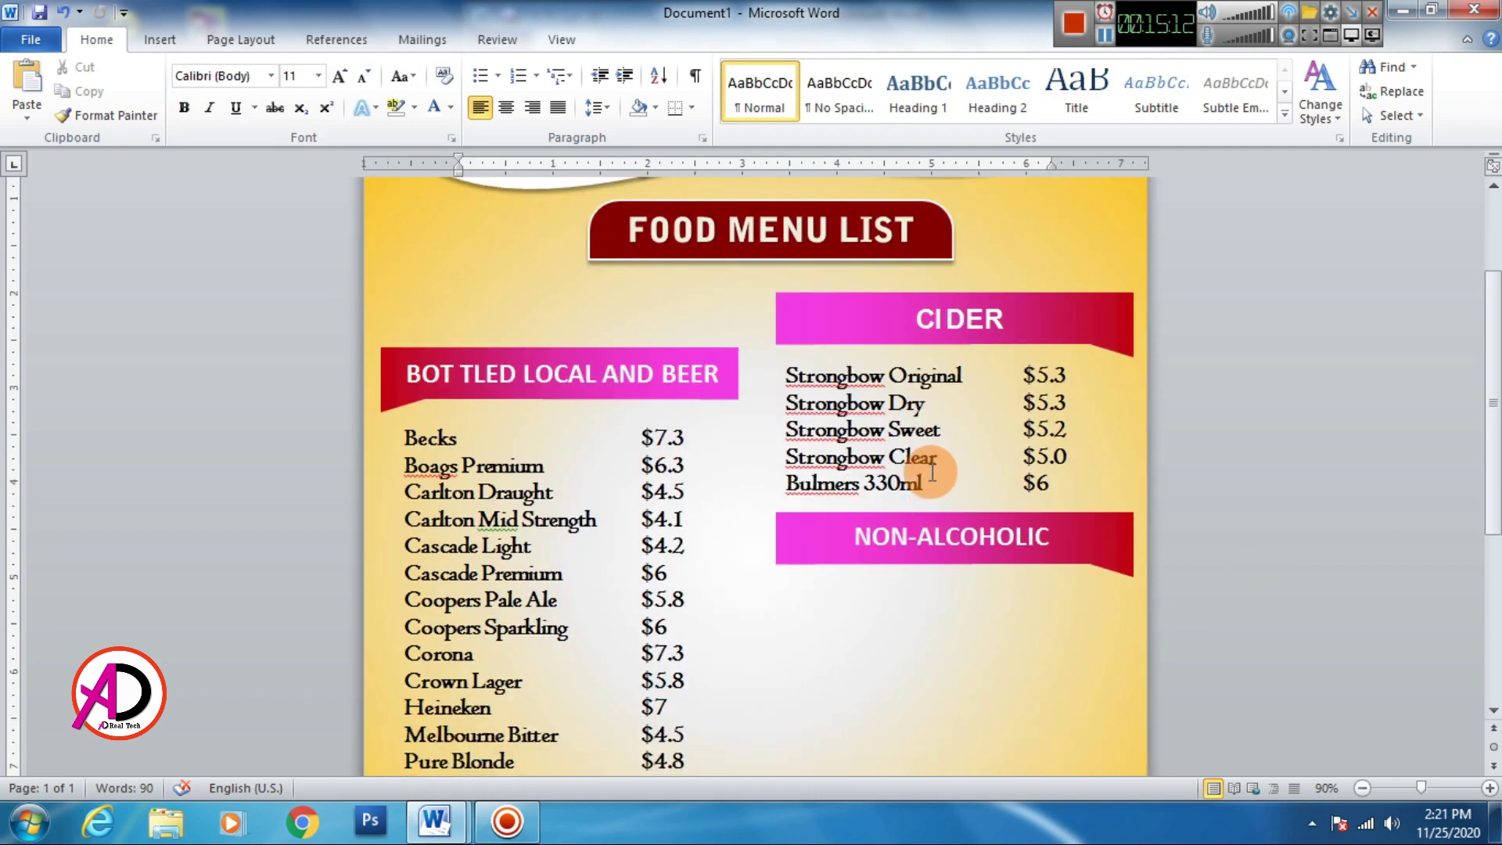
click(914, 503)
Place a copy of the cider list box below the NON-ALCOHOLIC banner.
click(872, 540)
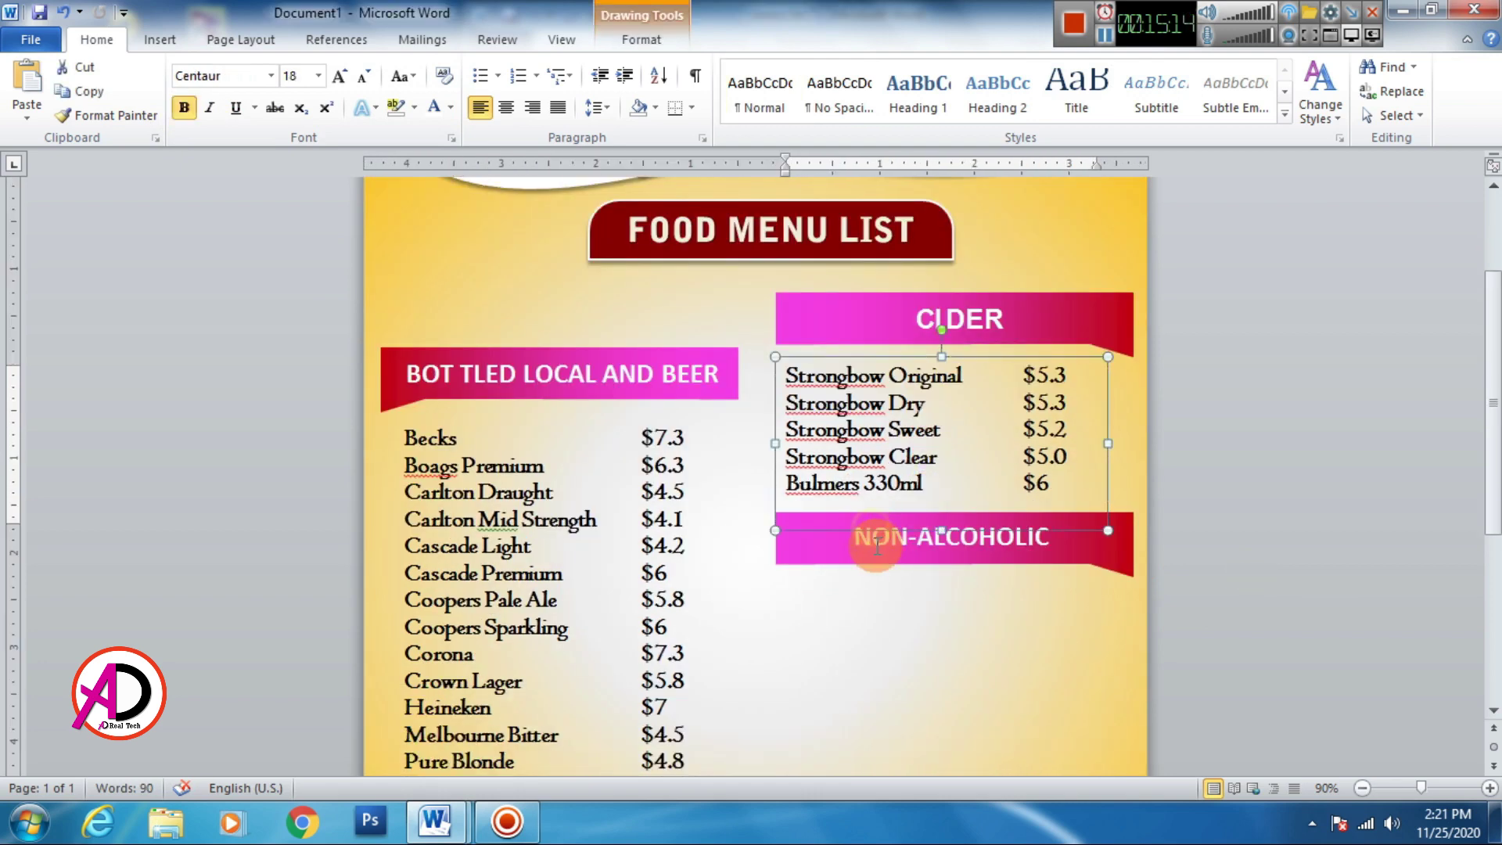
key(ctrl+v)
drag(886, 545, 876, 752)
scroll(913, 697, down, 3)
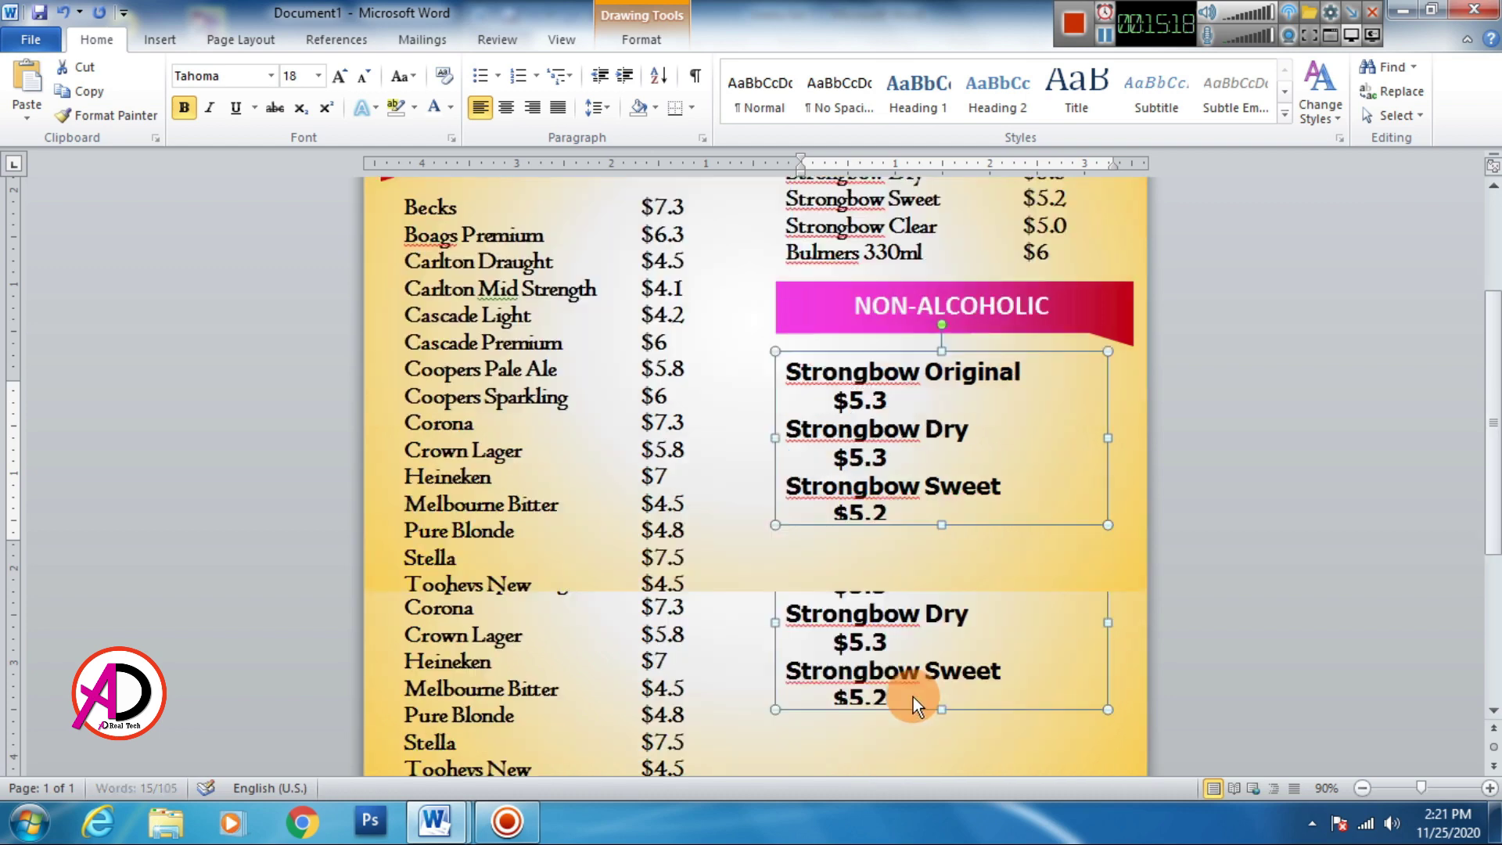
key(ctrl+a)
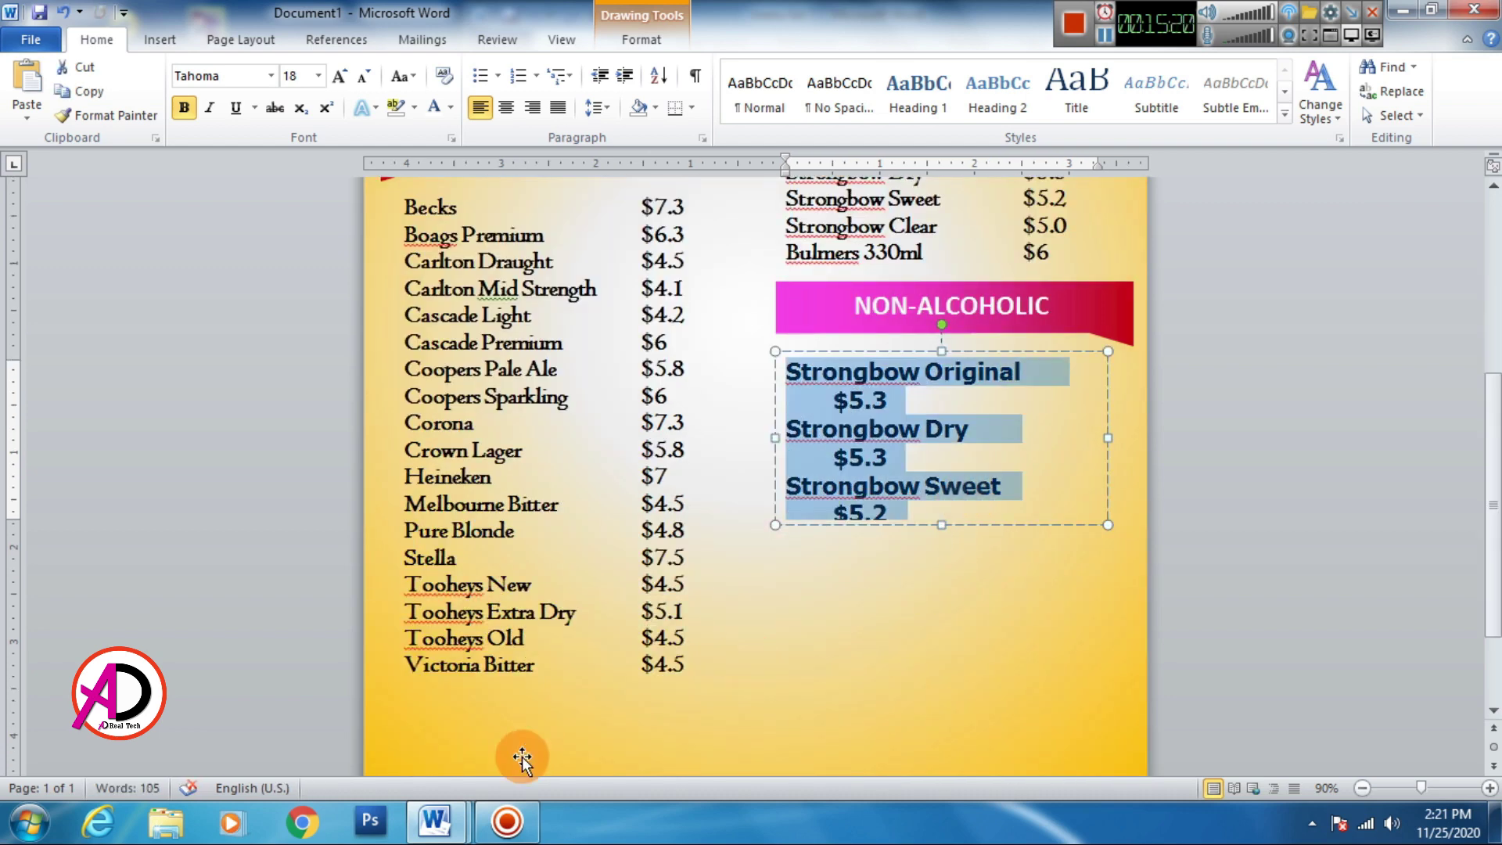
Paste the soft drinks and Shiraz wine list from menu list 1 and lengthen the box to fit.
click(438, 821)
click(520, 783)
scroll(767, 587, down, 3)
scroll(766, 586, up, 1)
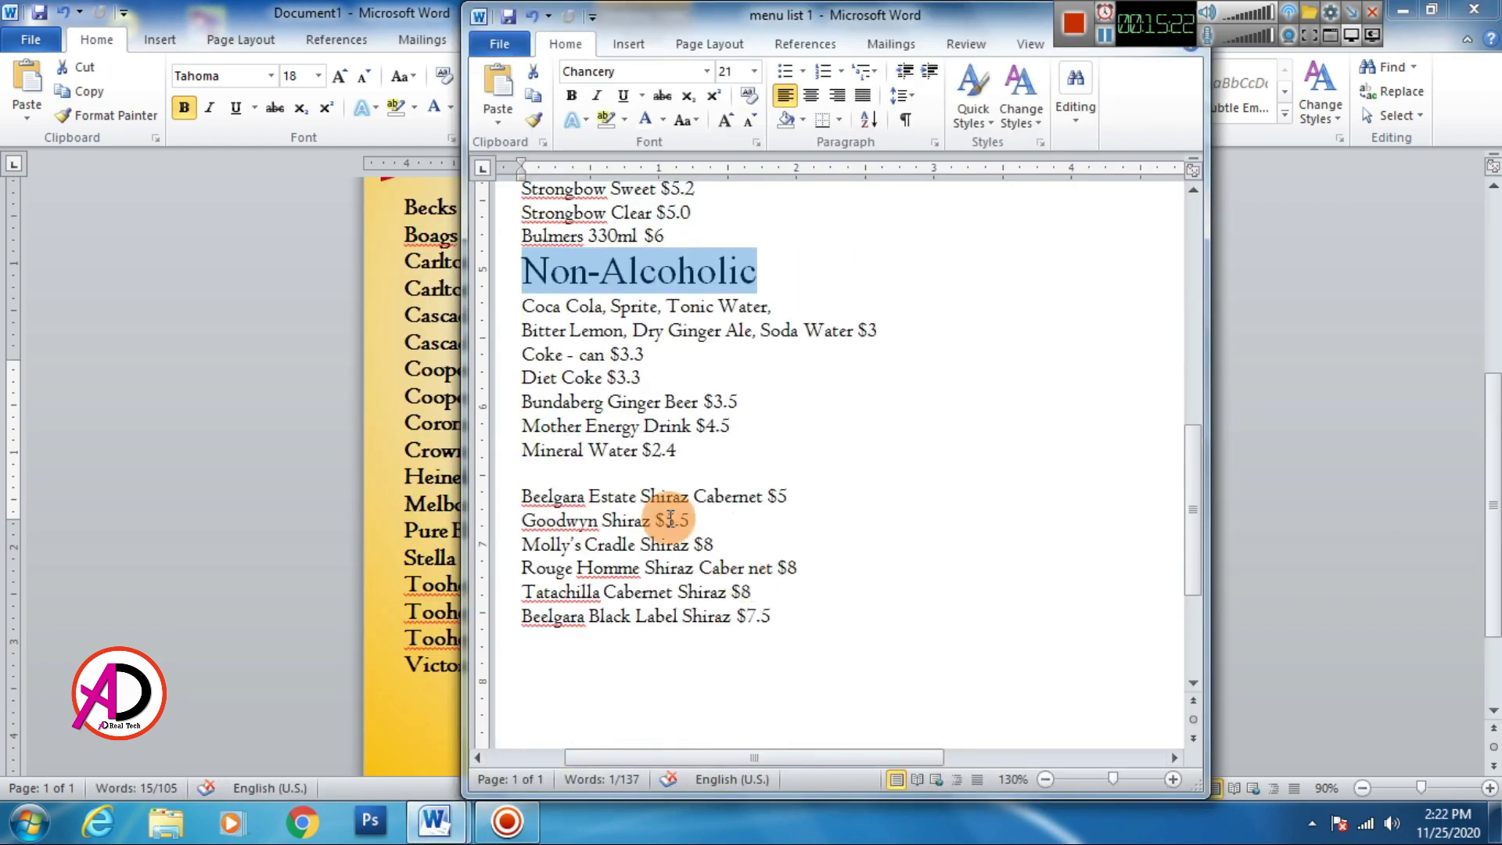
drag(521, 306, 785, 615)
key(ctrl+c)
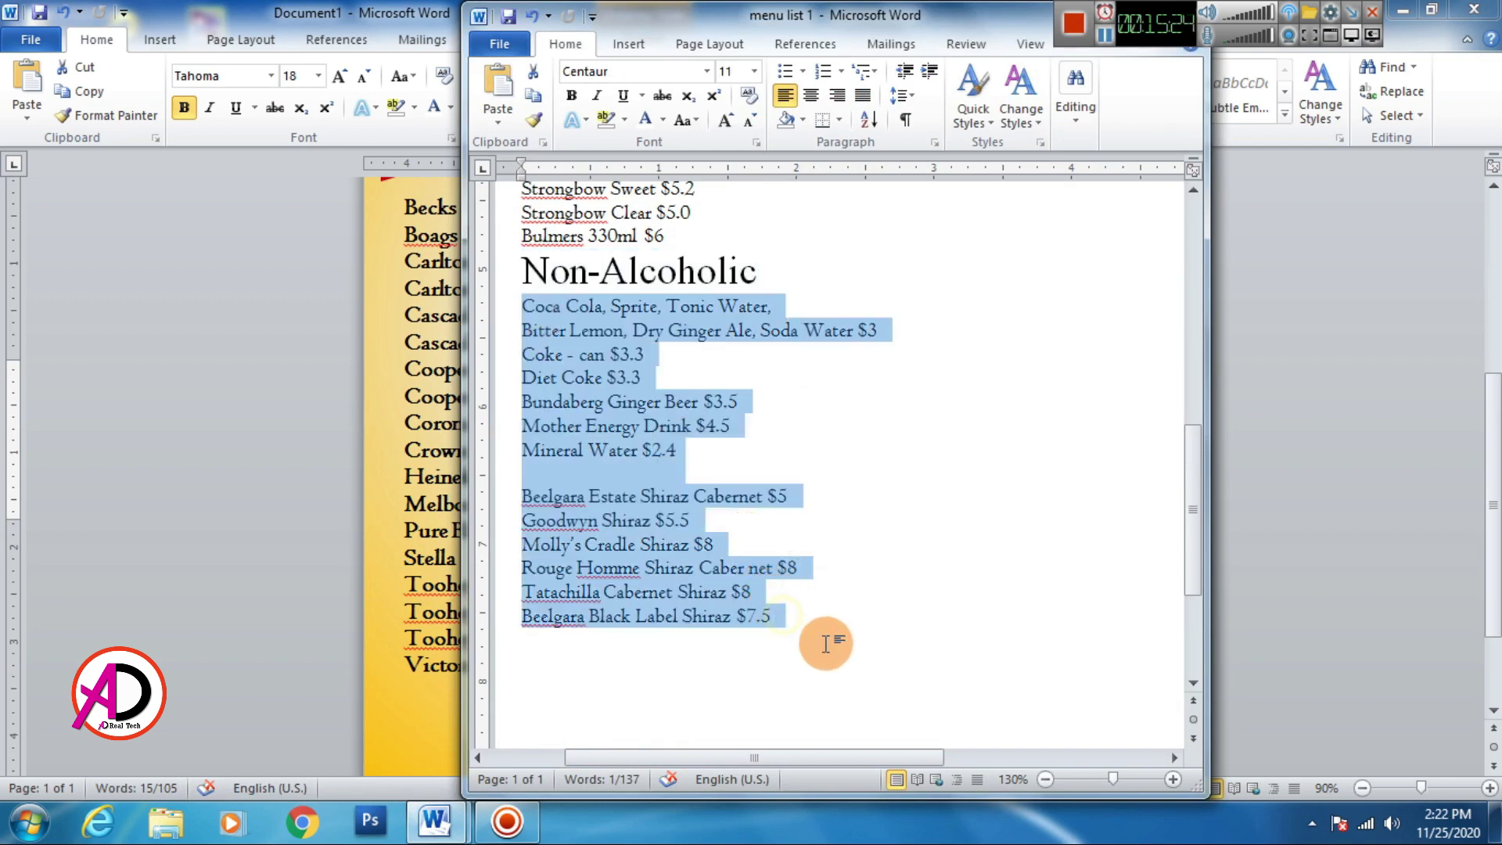
click(406, 14)
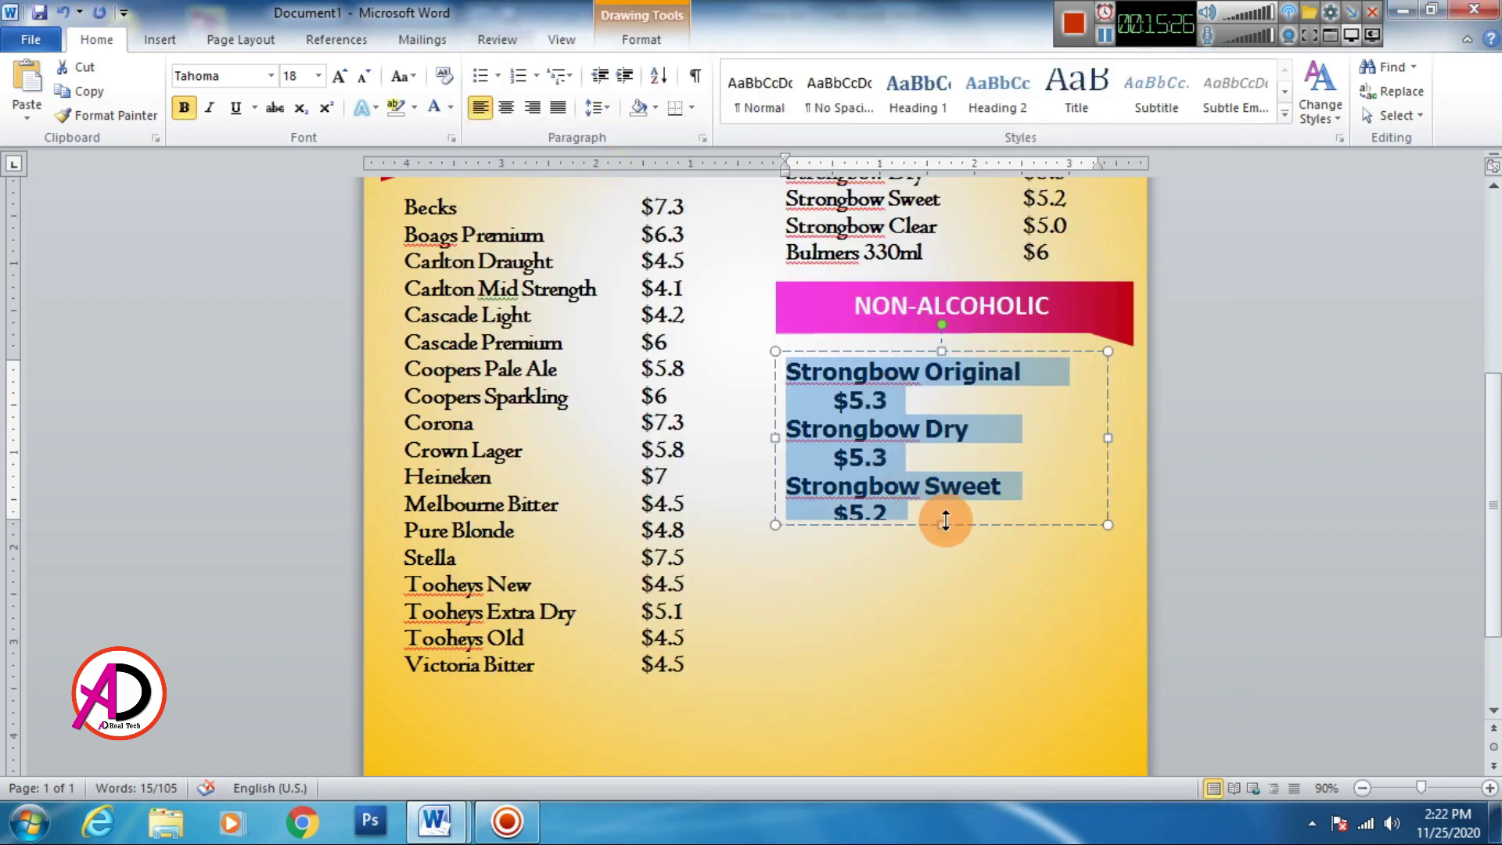
key(ctrl+v)
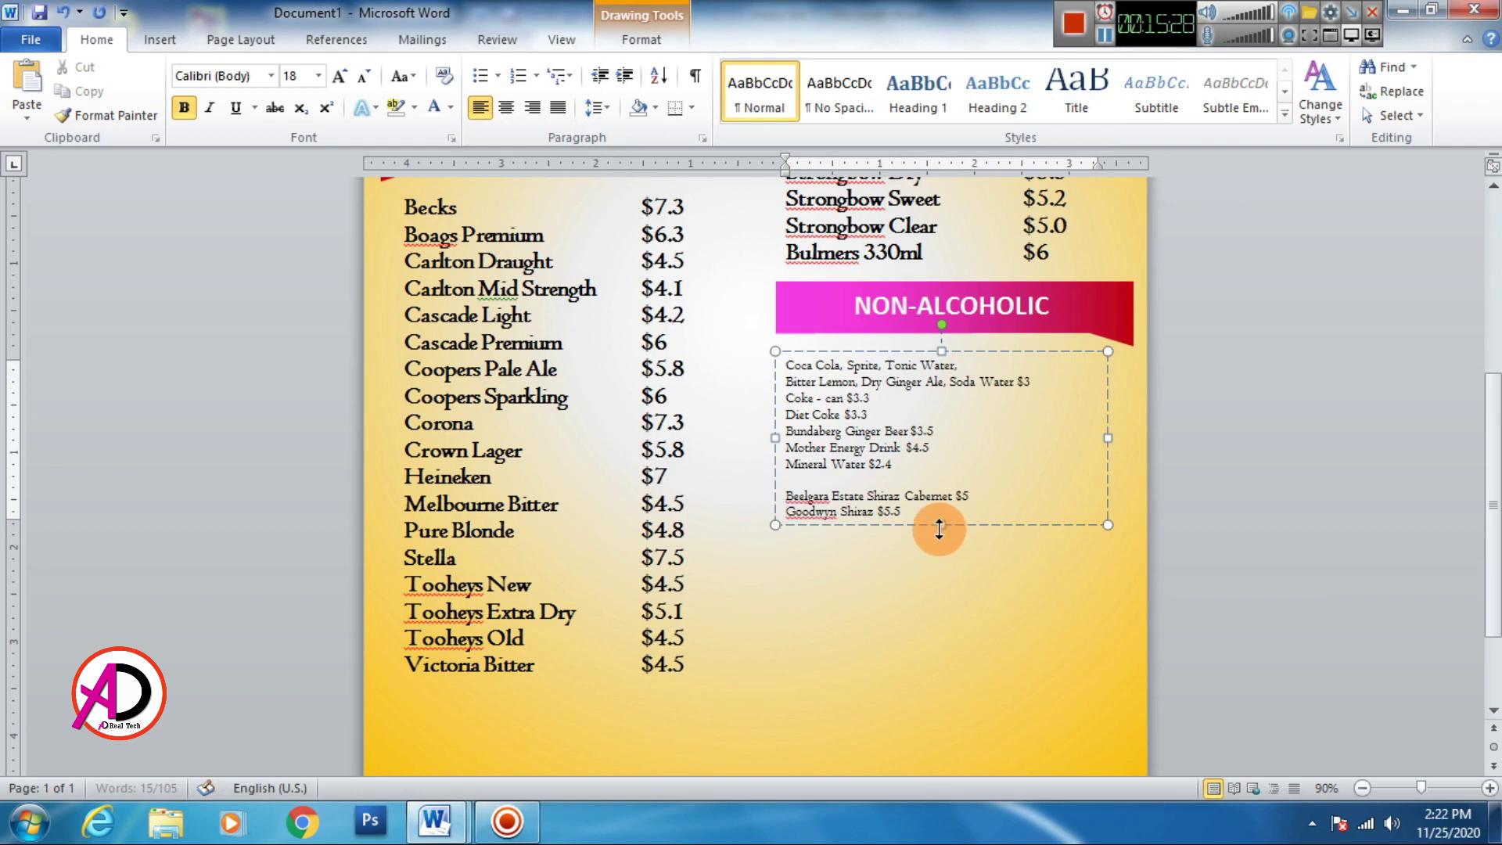
drag(939, 525, 941, 752)
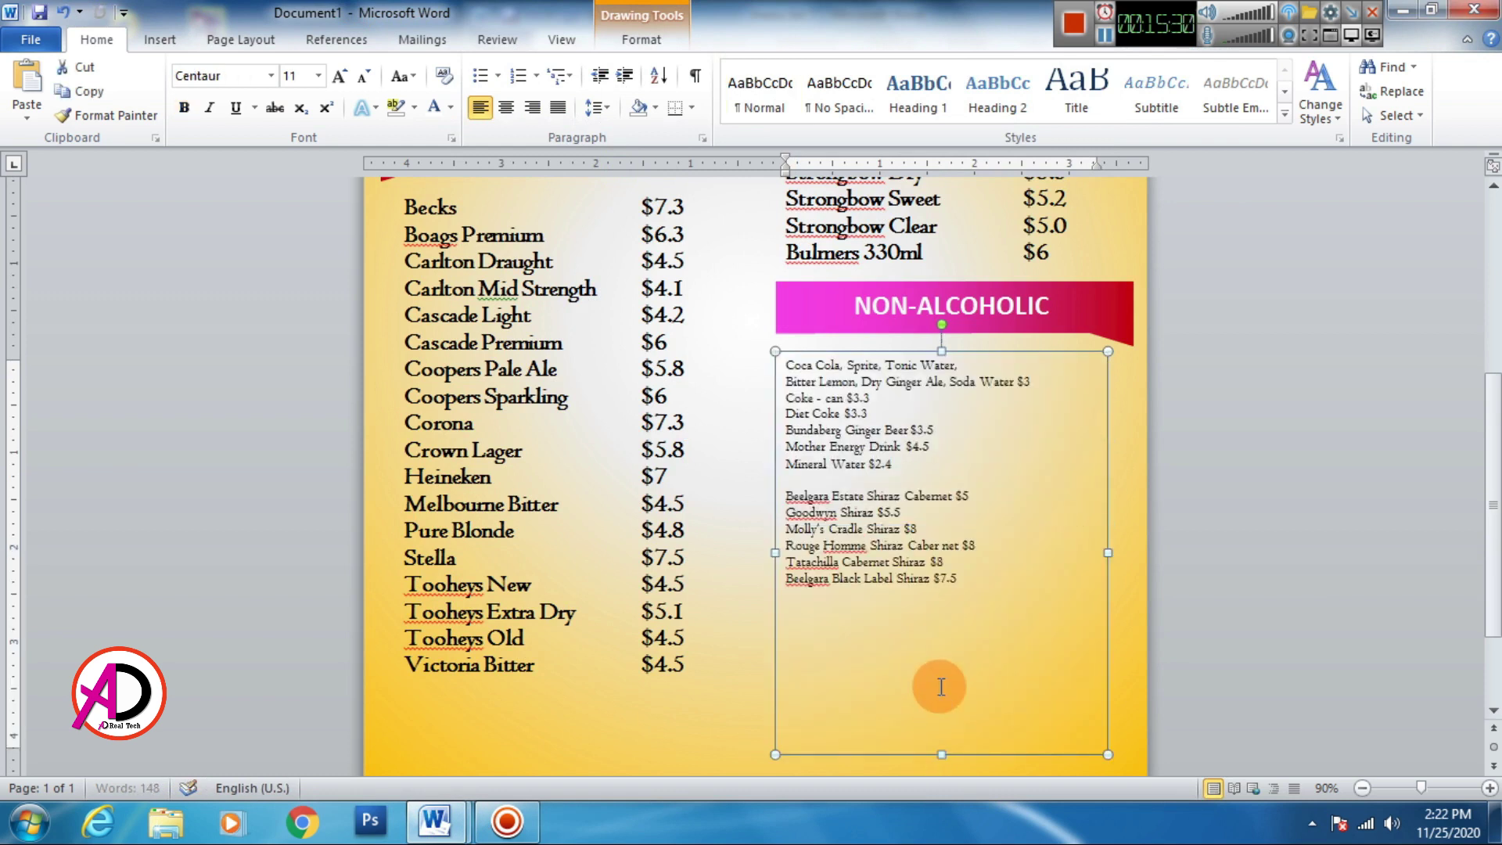
Make the whole non-alcoholic list bold at 18 pt.
key(ctrl+a)
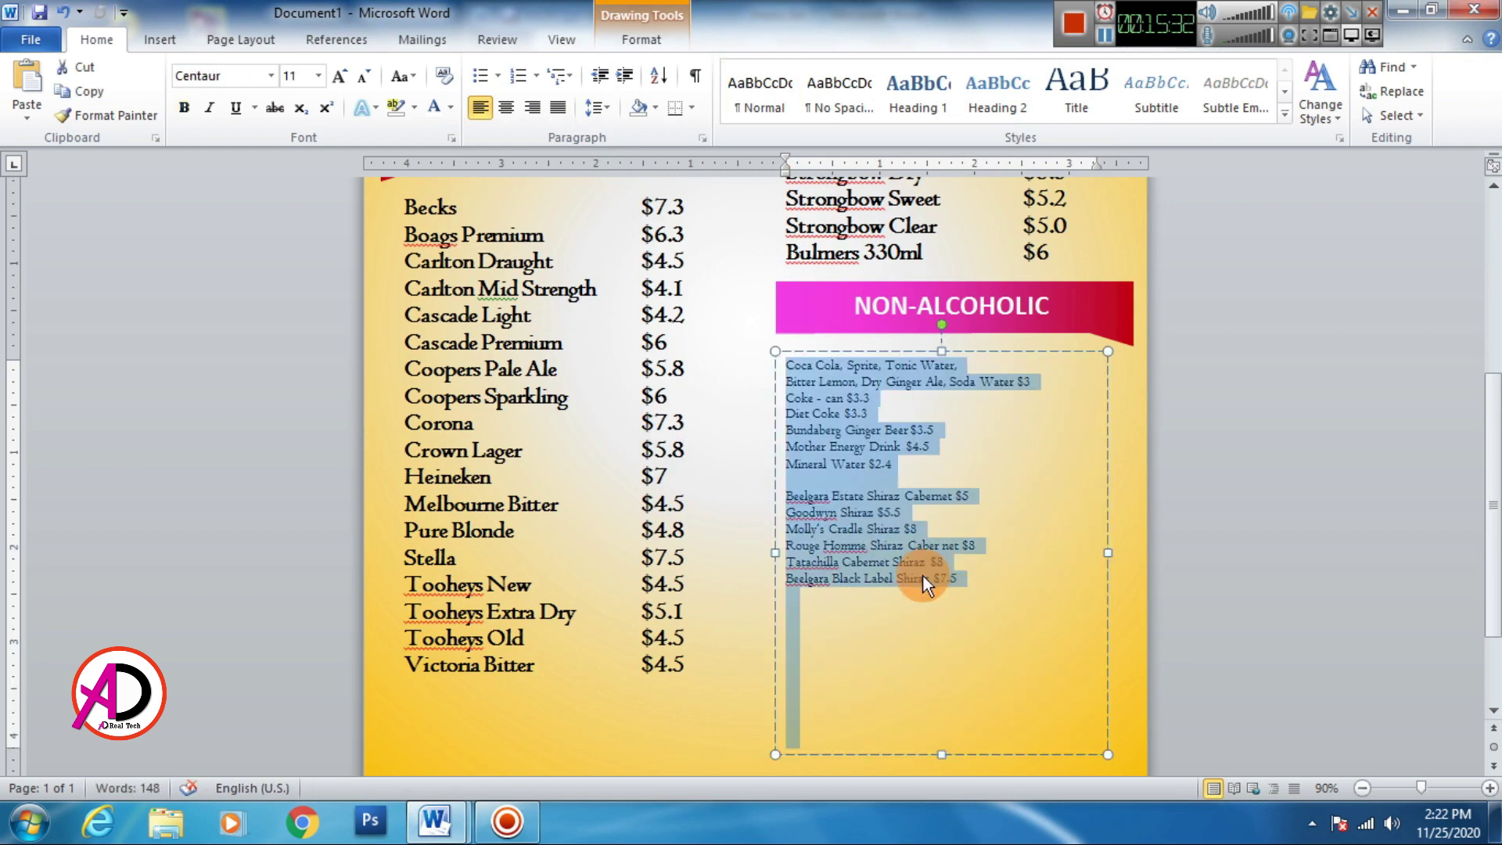
click(182, 106)
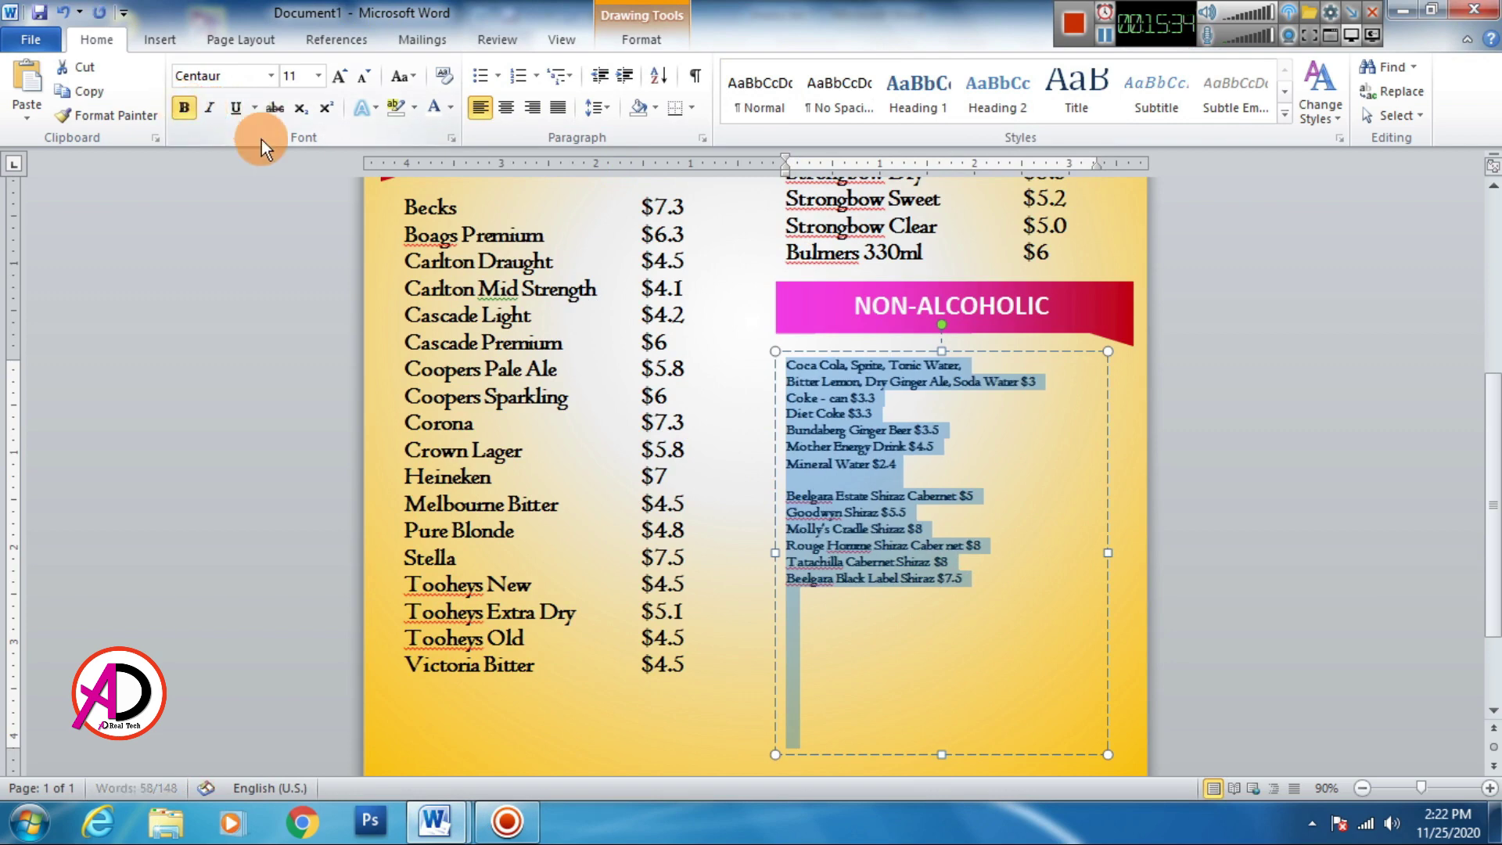
click(312, 76)
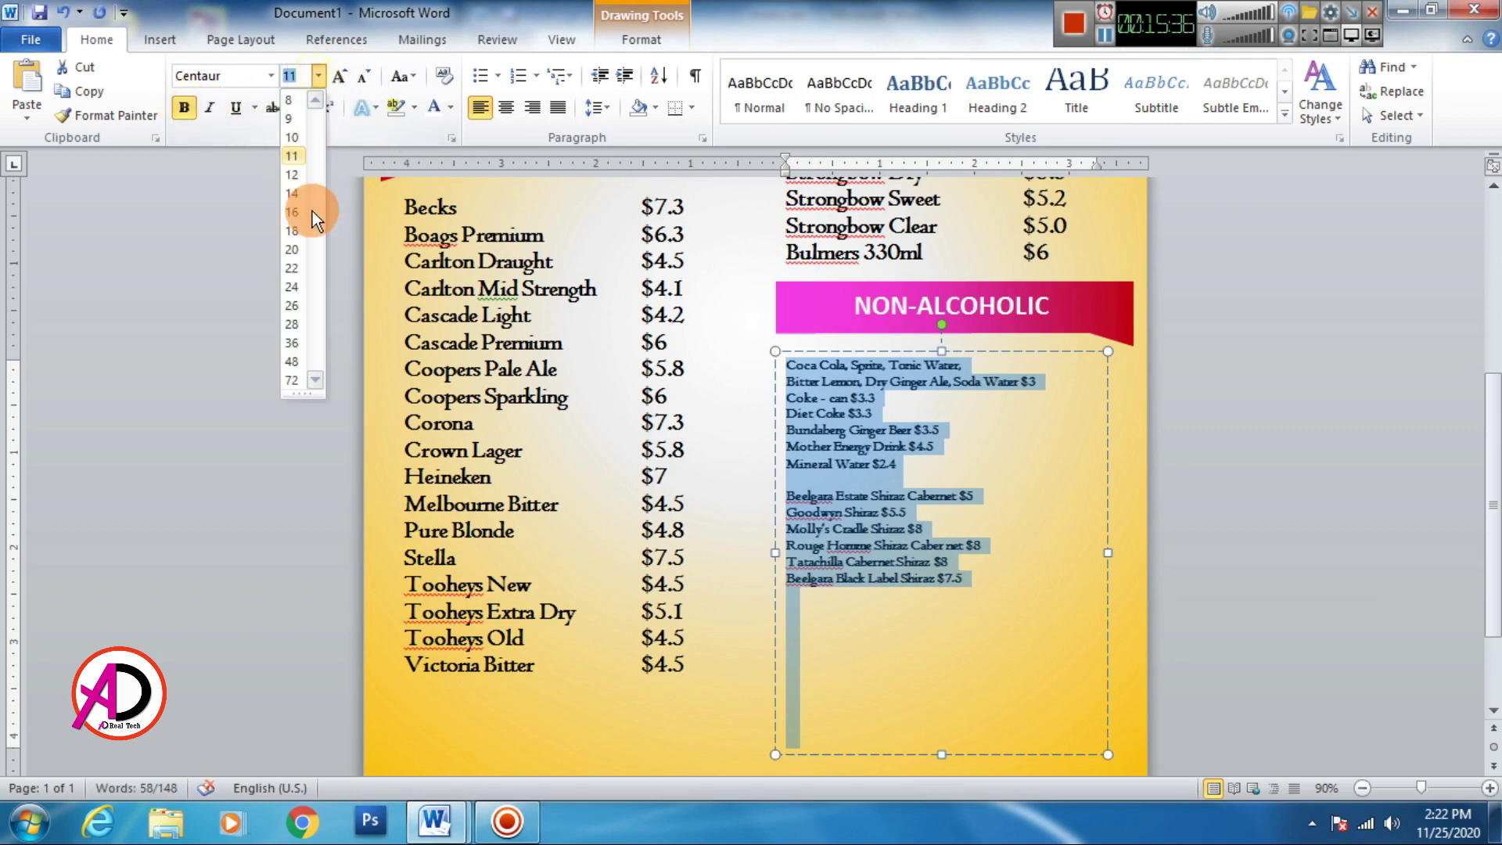
click(297, 225)
Trim the extra soft-drink names and tab each soft-drink price into one column.
click(983, 498)
key(ctrl+a)
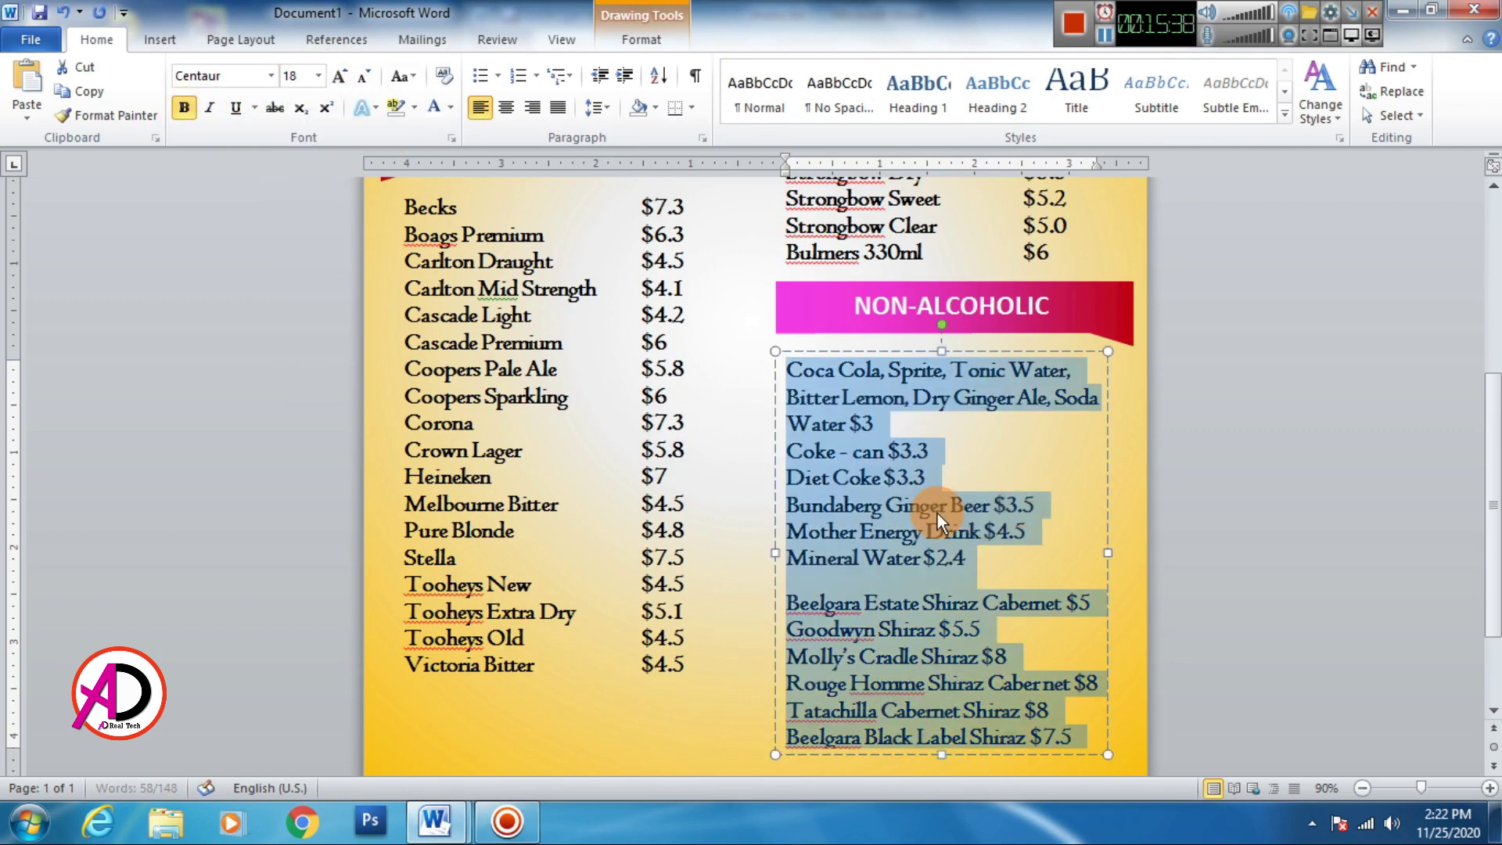
drag(914, 398, 1035, 401)
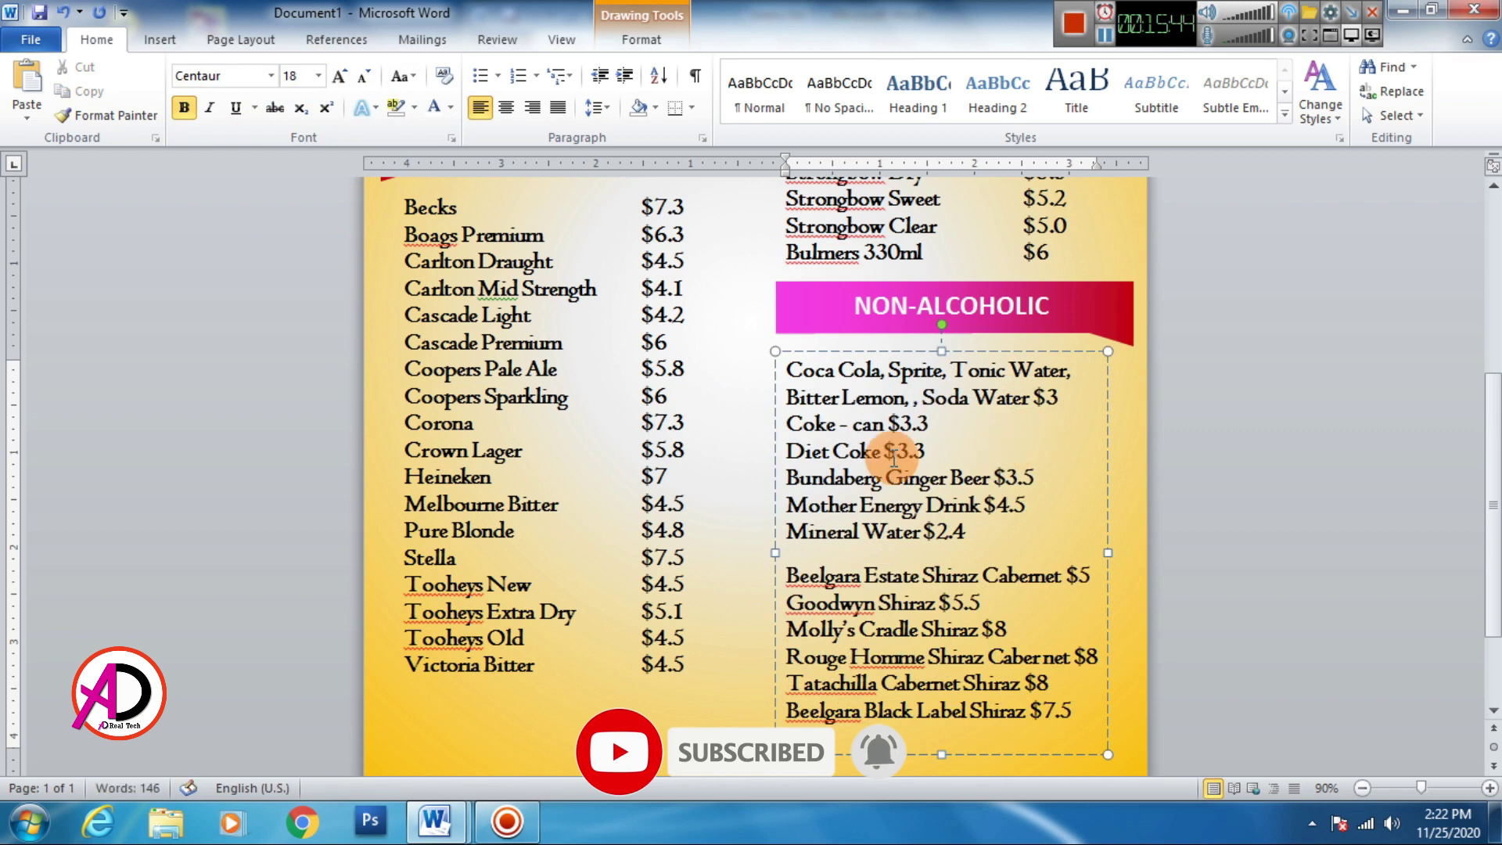
key(BackSpace)
key(BackSpace)
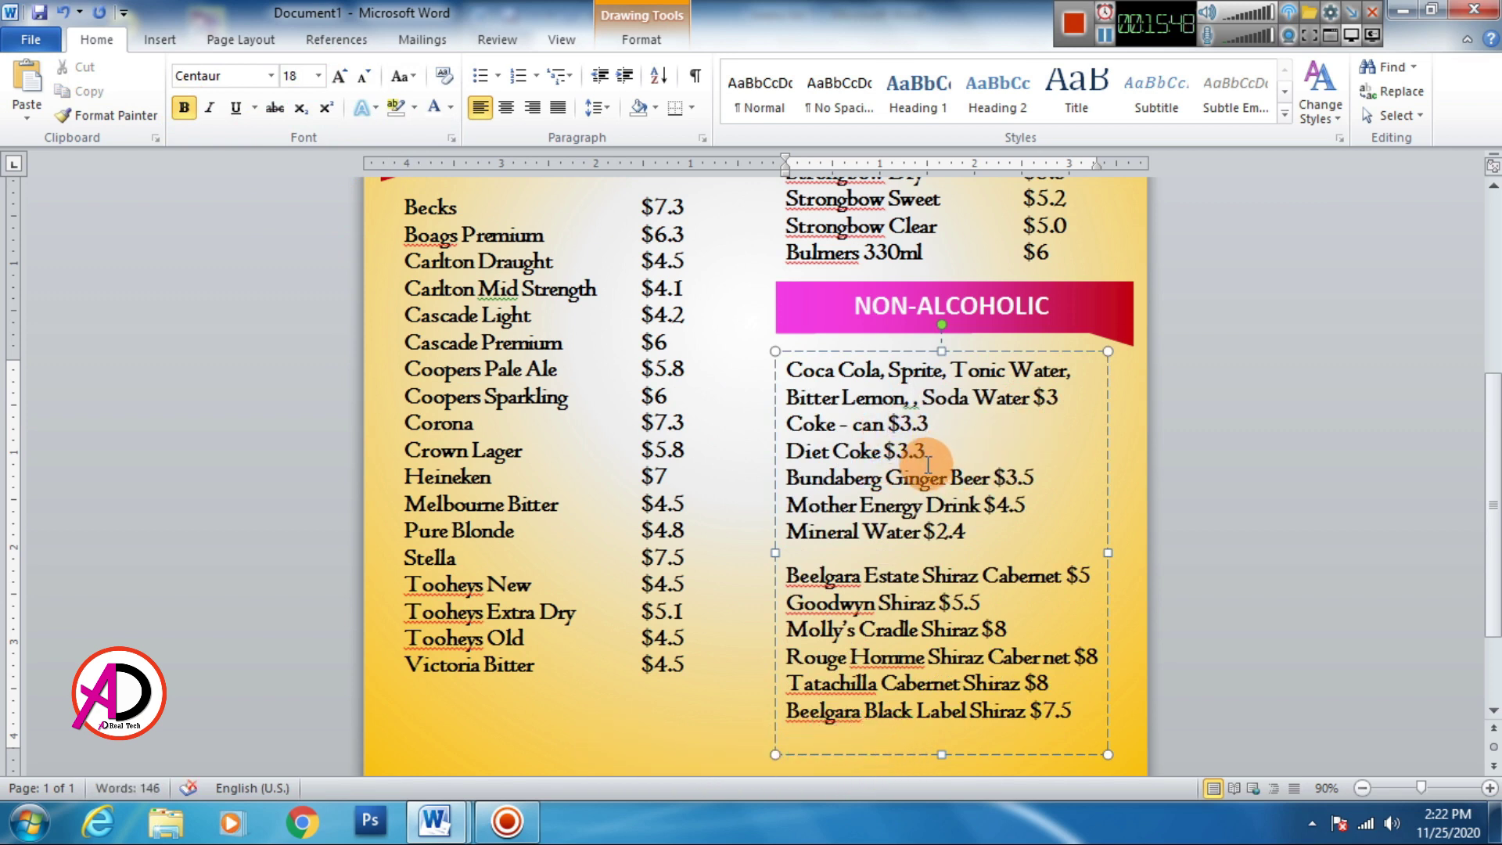
key(Tab)
key(Up)
key(BackSpace)
key(BackSpace)
key(BackSpace)
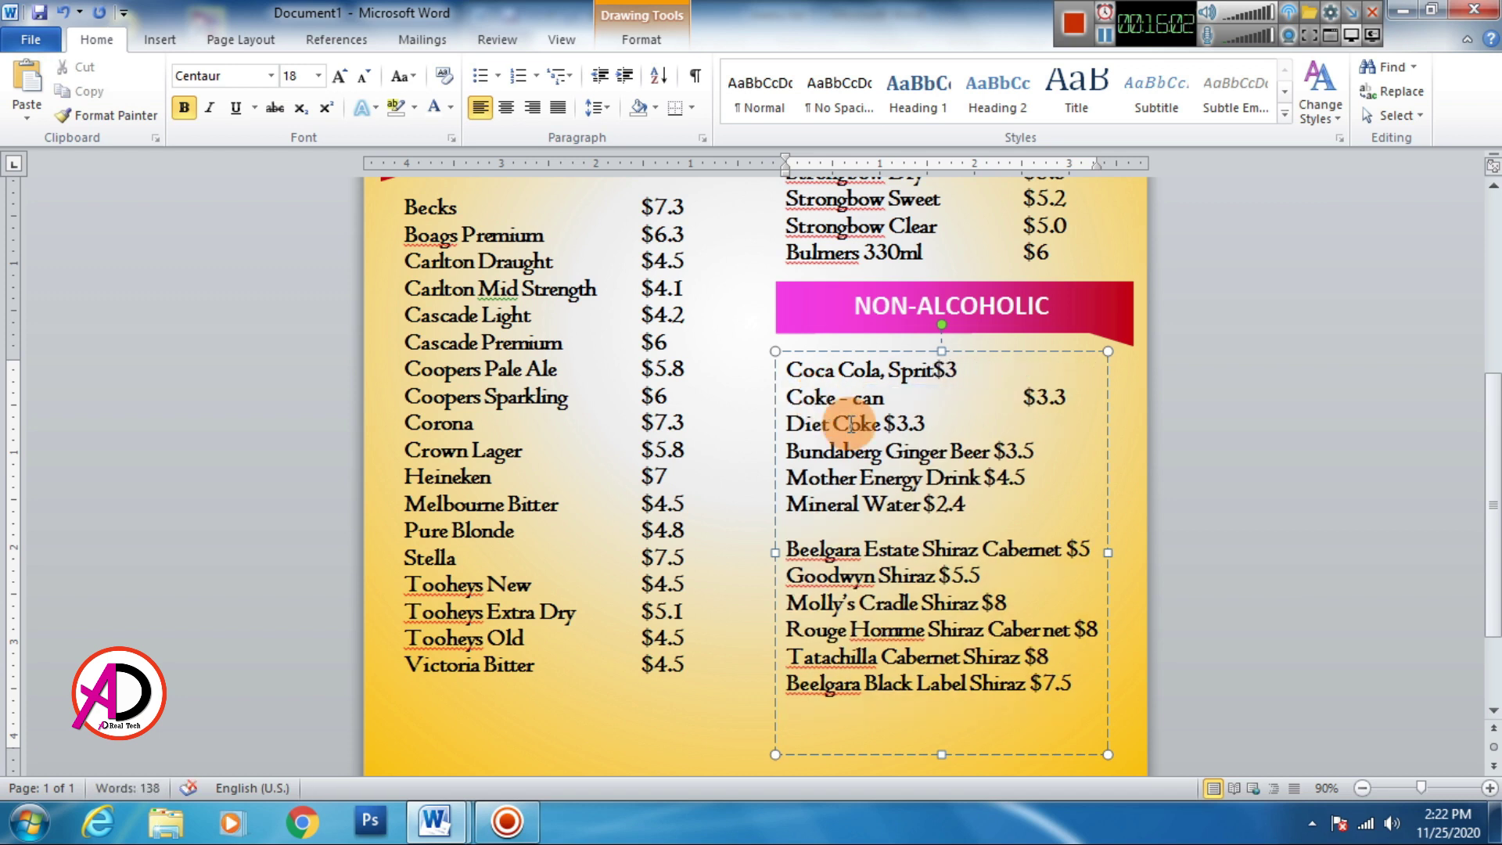
text(e, Tonic)
key(BackSpace)
key(Tab)
click(925, 424)
key(BackSpace)
key(Tab)
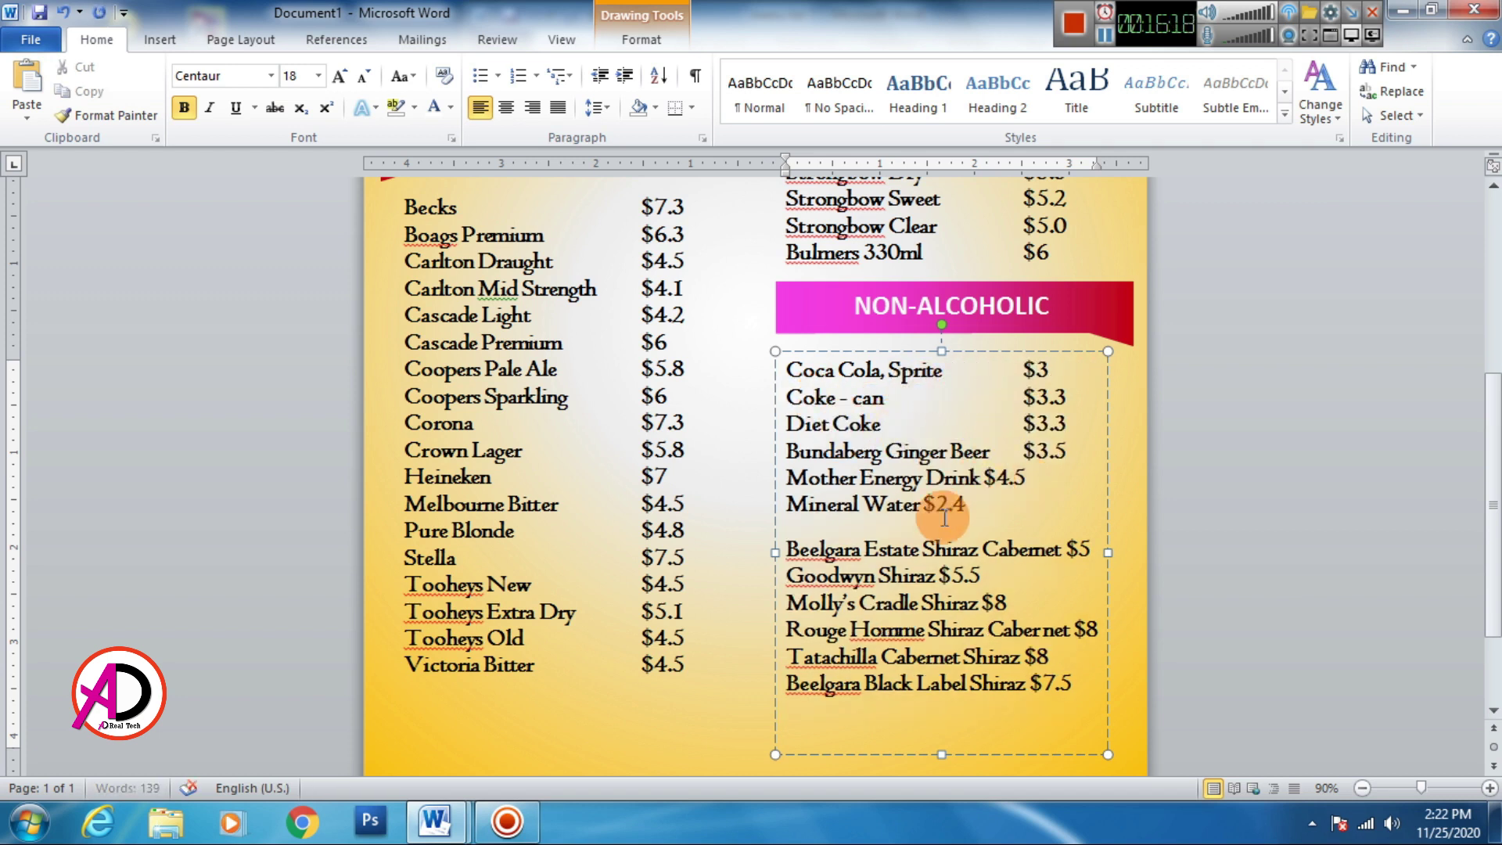
click(921, 505)
Remove Shiraz Cabernet and other extra words from the wine lines and align their prices.
key(BackSpace)
key(Tab)
drag(923, 550, 1045, 552)
key(BackSpace)
key(Tab)
click(939, 575)
key(BackSpace)
key(Tab)
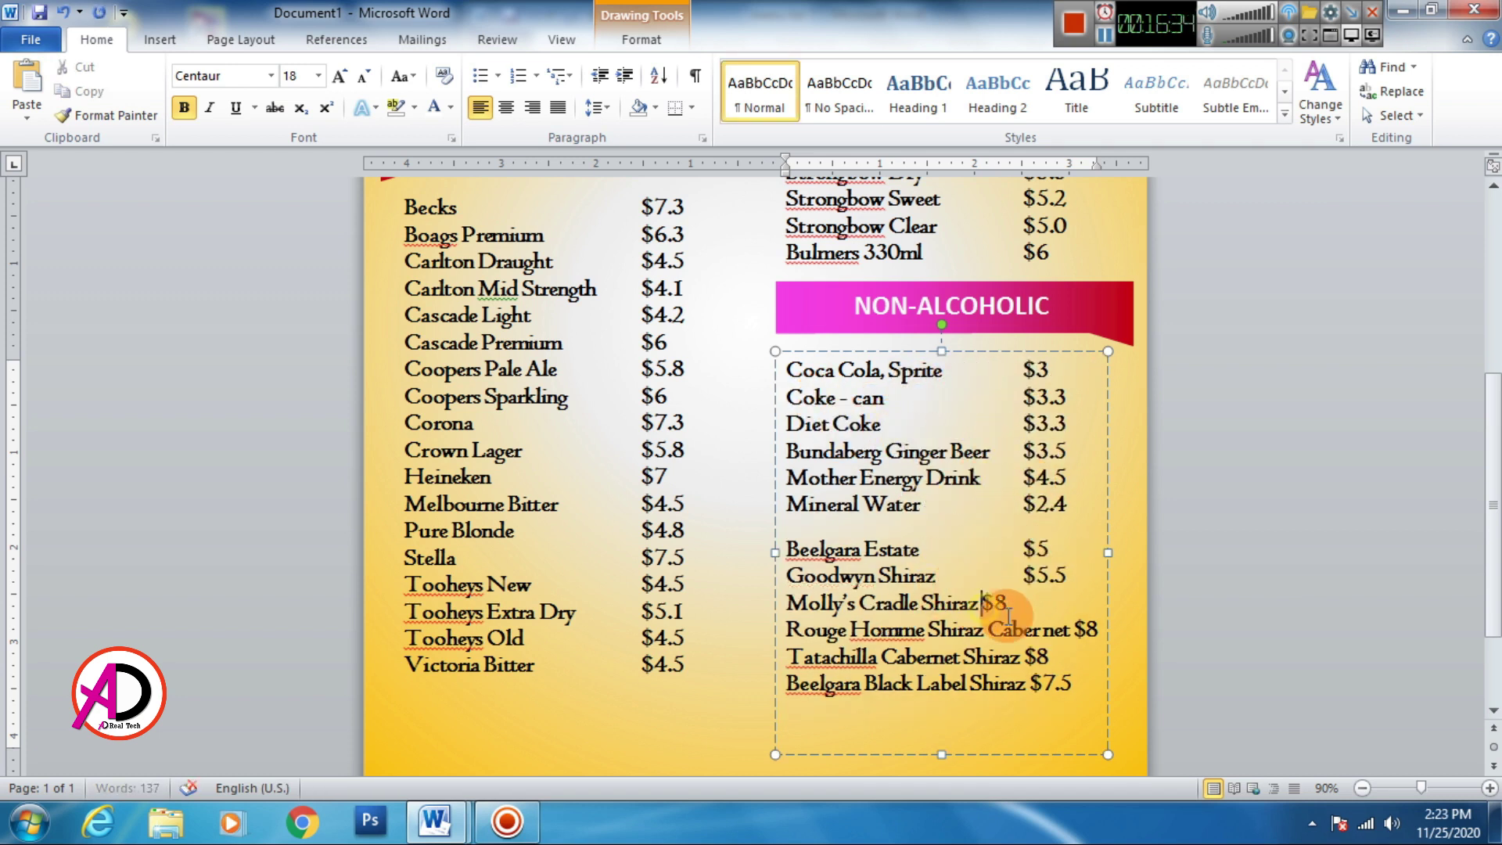
key(BackSpace)
key(Tab)
drag(987, 629, 1062, 630)
key(BackSpace)
key(Tab)
double_click(997, 656)
key(BackSpace)
key(Tab)
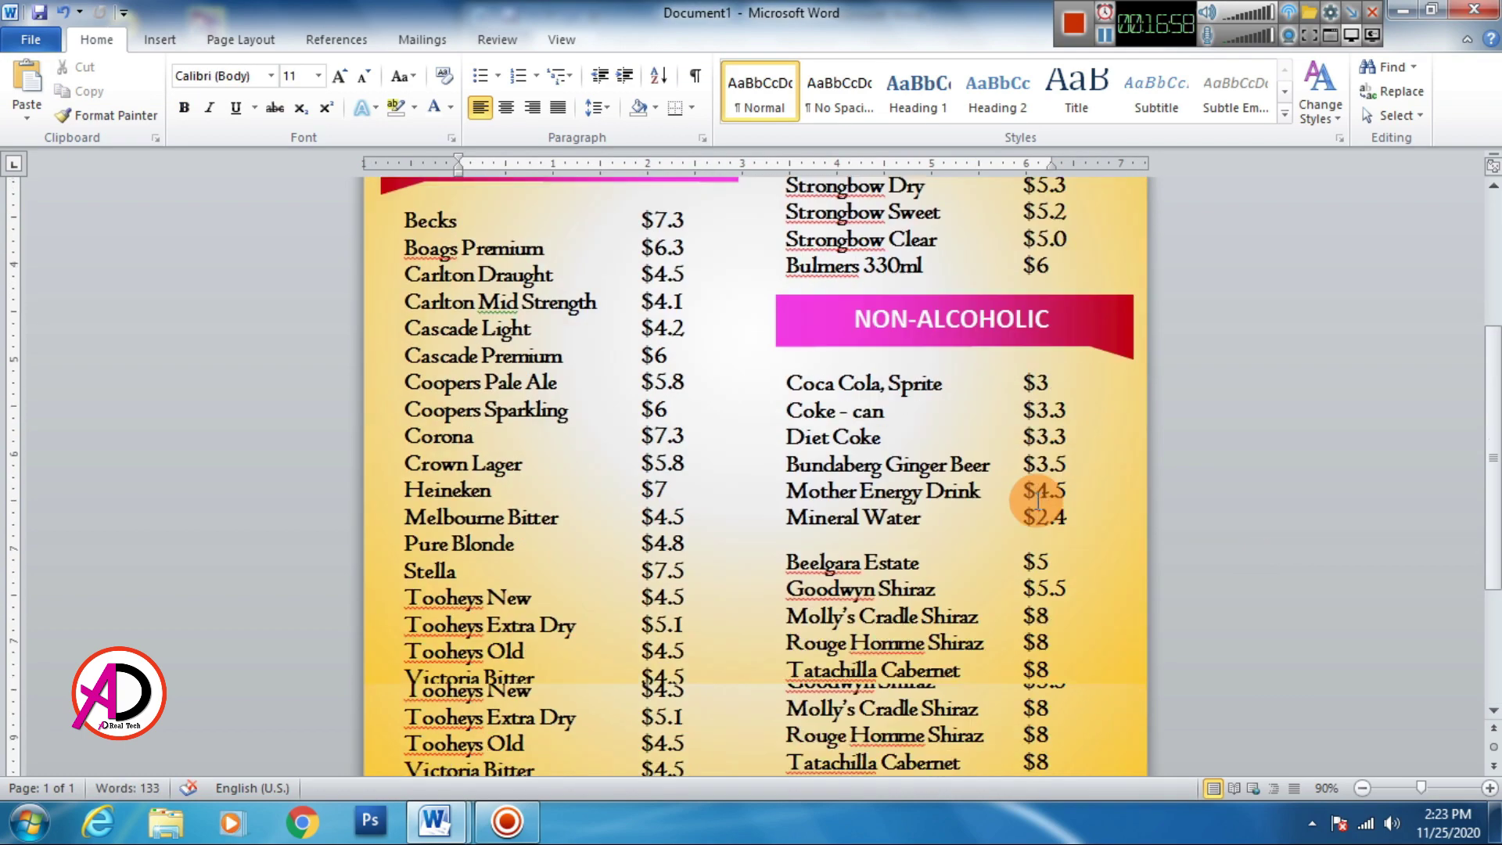
Copy the Bundaberg, Mother Energy Drink and Mineral Water lines to the list's end.
ctrl+scroll(731, 457, down, 5)
ctrl+scroll(731, 457, up, 3)
click(587, 661)
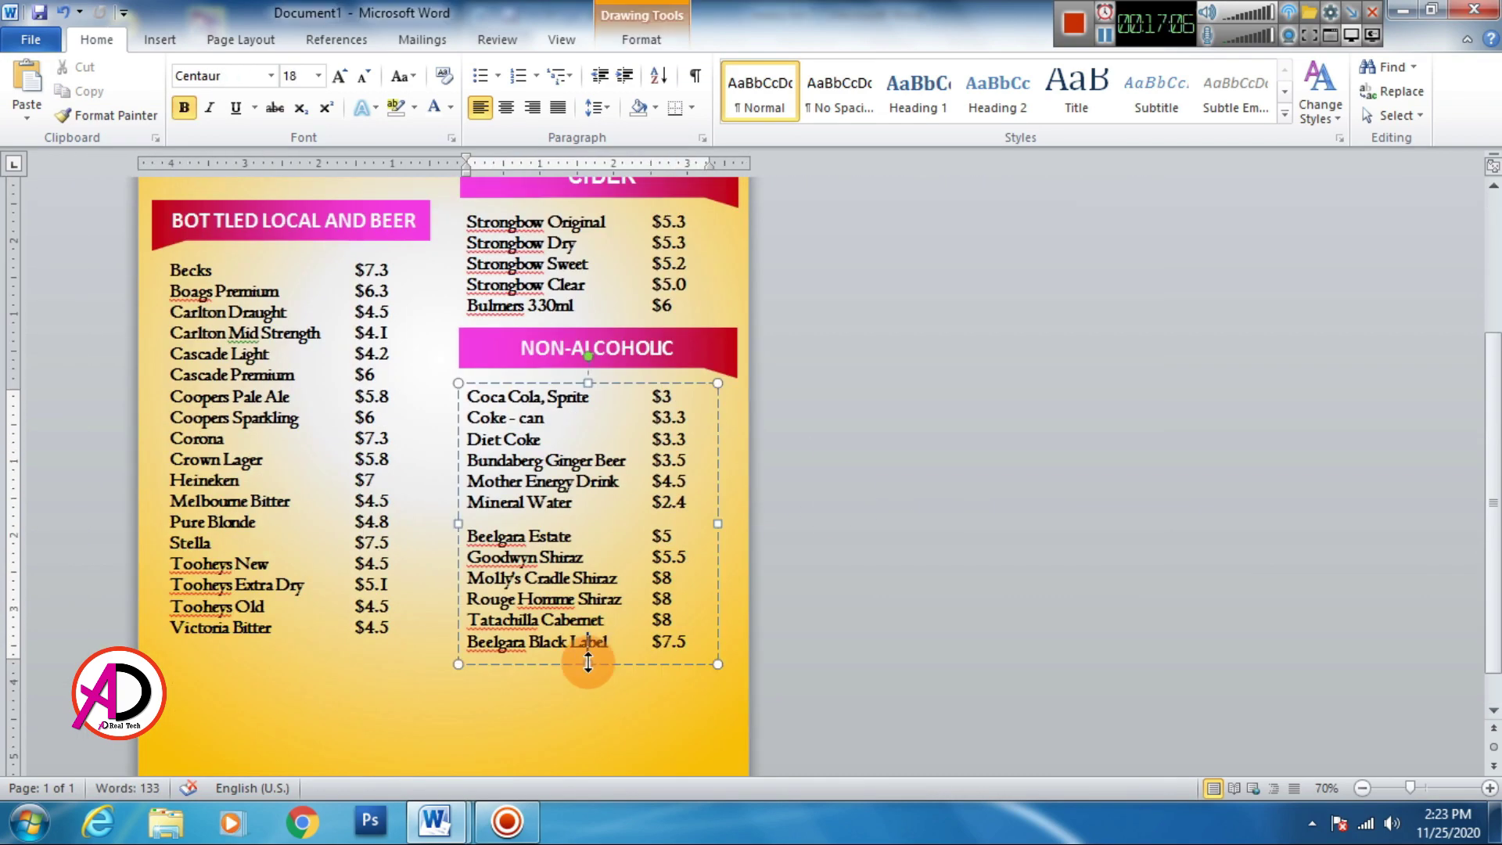
drag(467, 426, 689, 469)
key(ctrl+c)
click(563, 630)
key(ctrl+v)
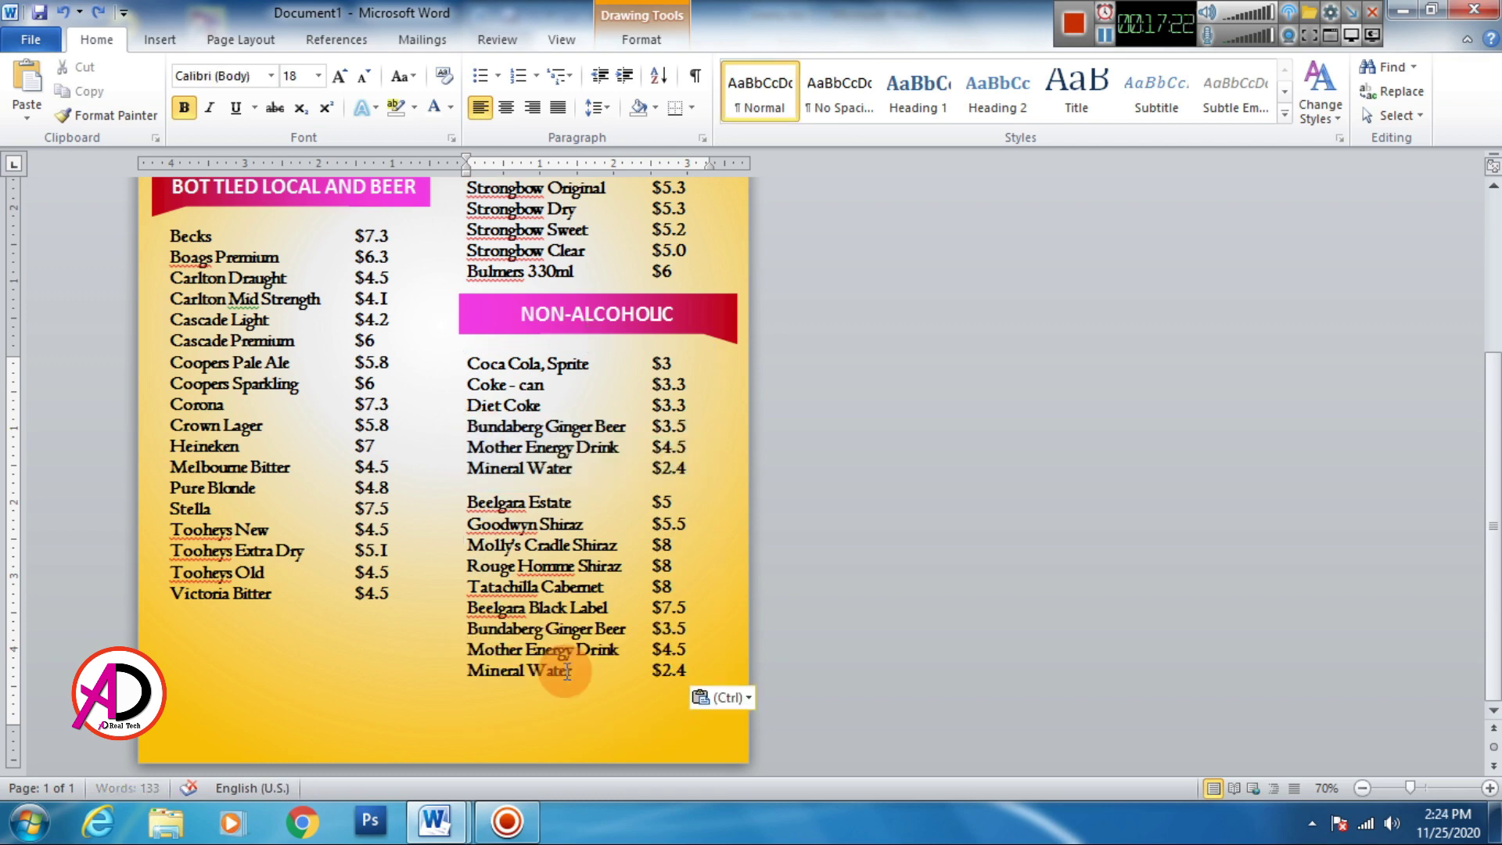
Give the first six soft-drink lines wider line spacing.
mouse_move(547, 697)
mouse_down()
mouse_move(469, 368)
mouse_move(692, 470)
mouse_up()
click(596, 107)
click(631, 157)
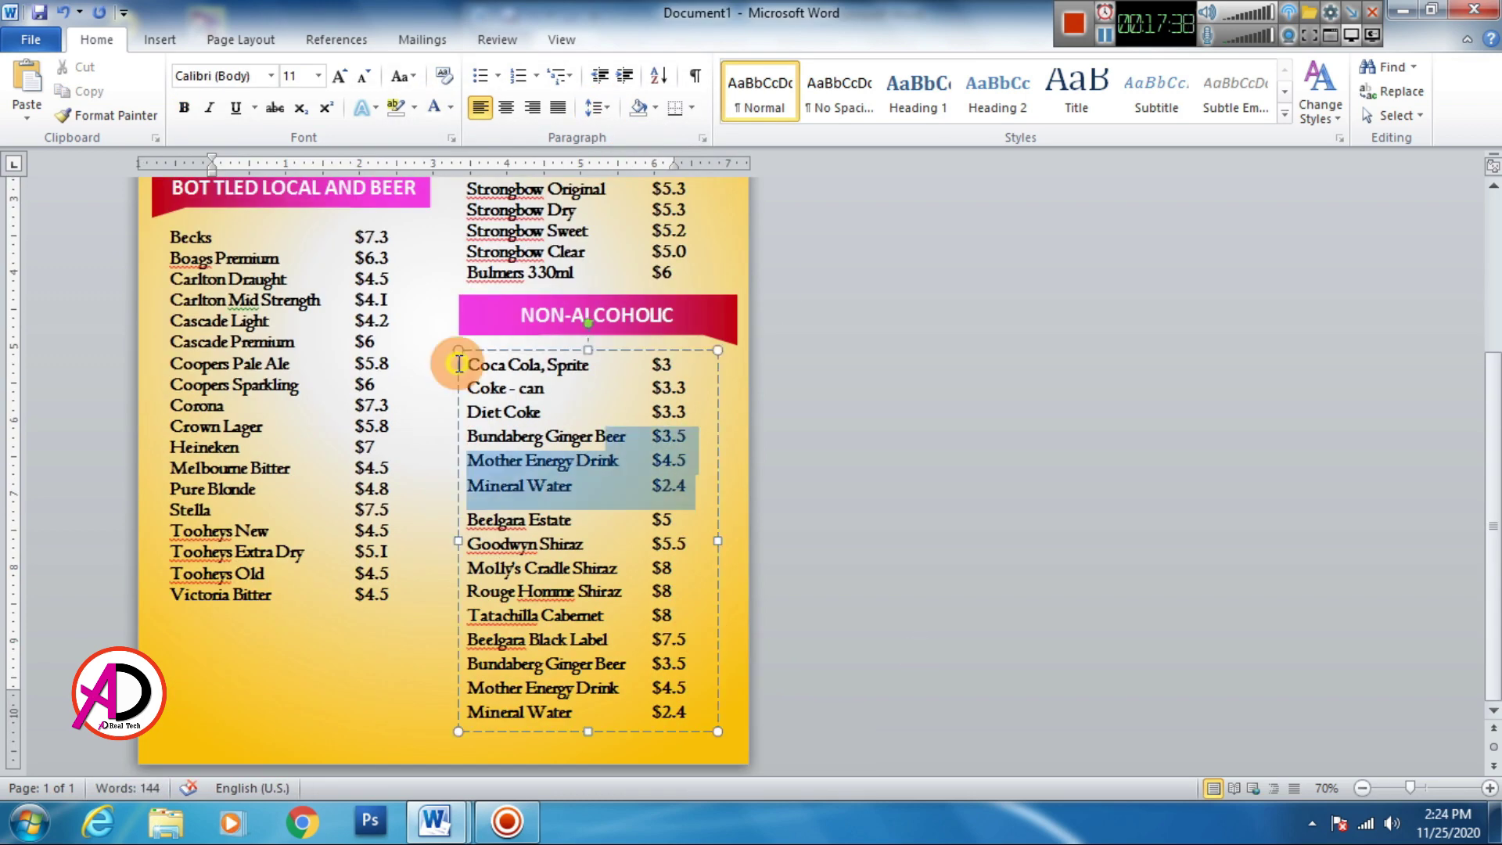
click(617, 599)
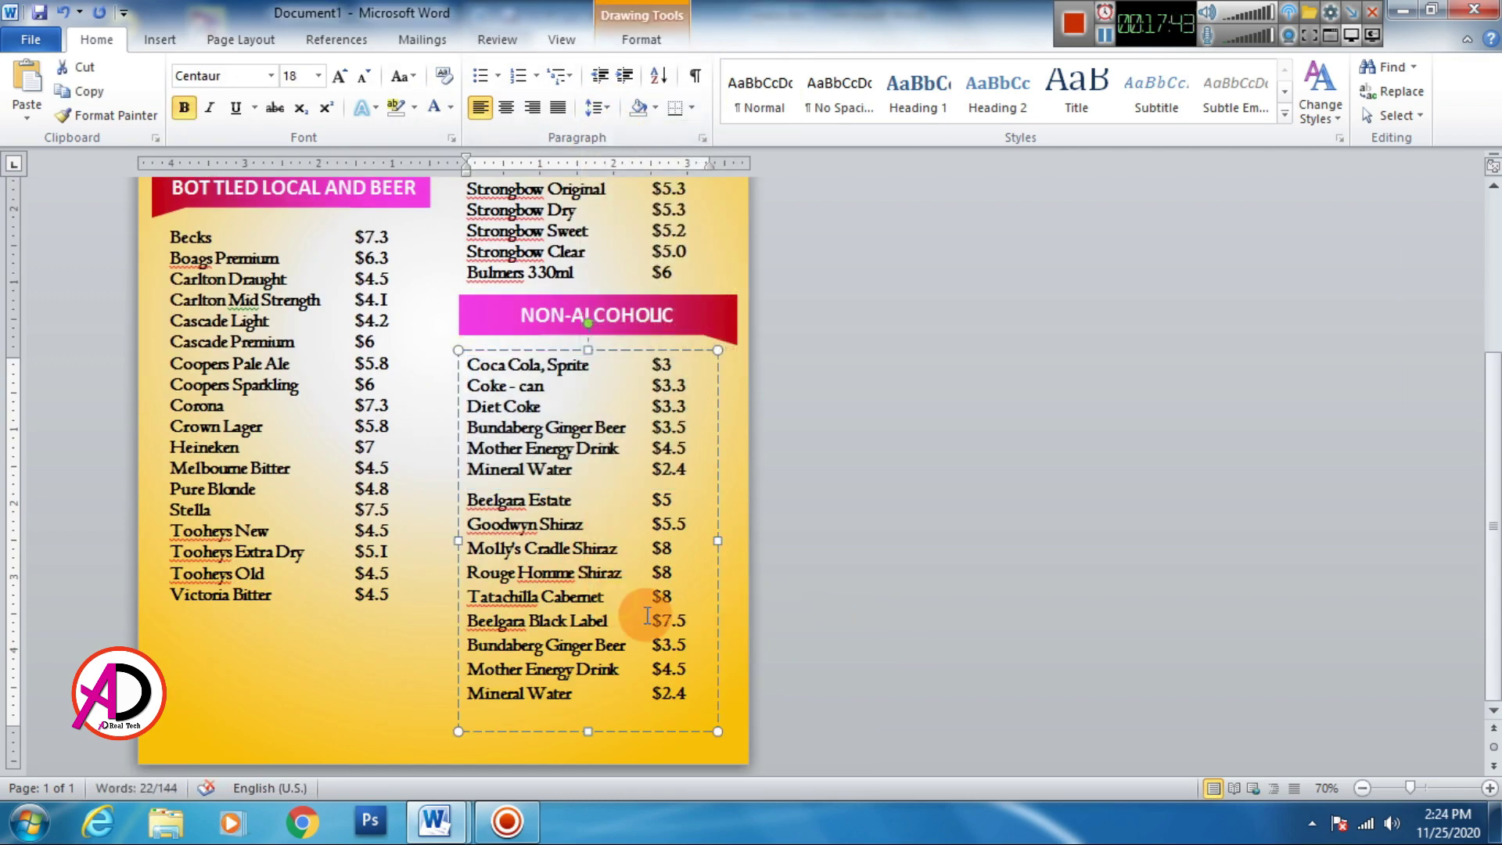
Leave the text box and scroll to the bottom of the page.
key(ctrl+Home)
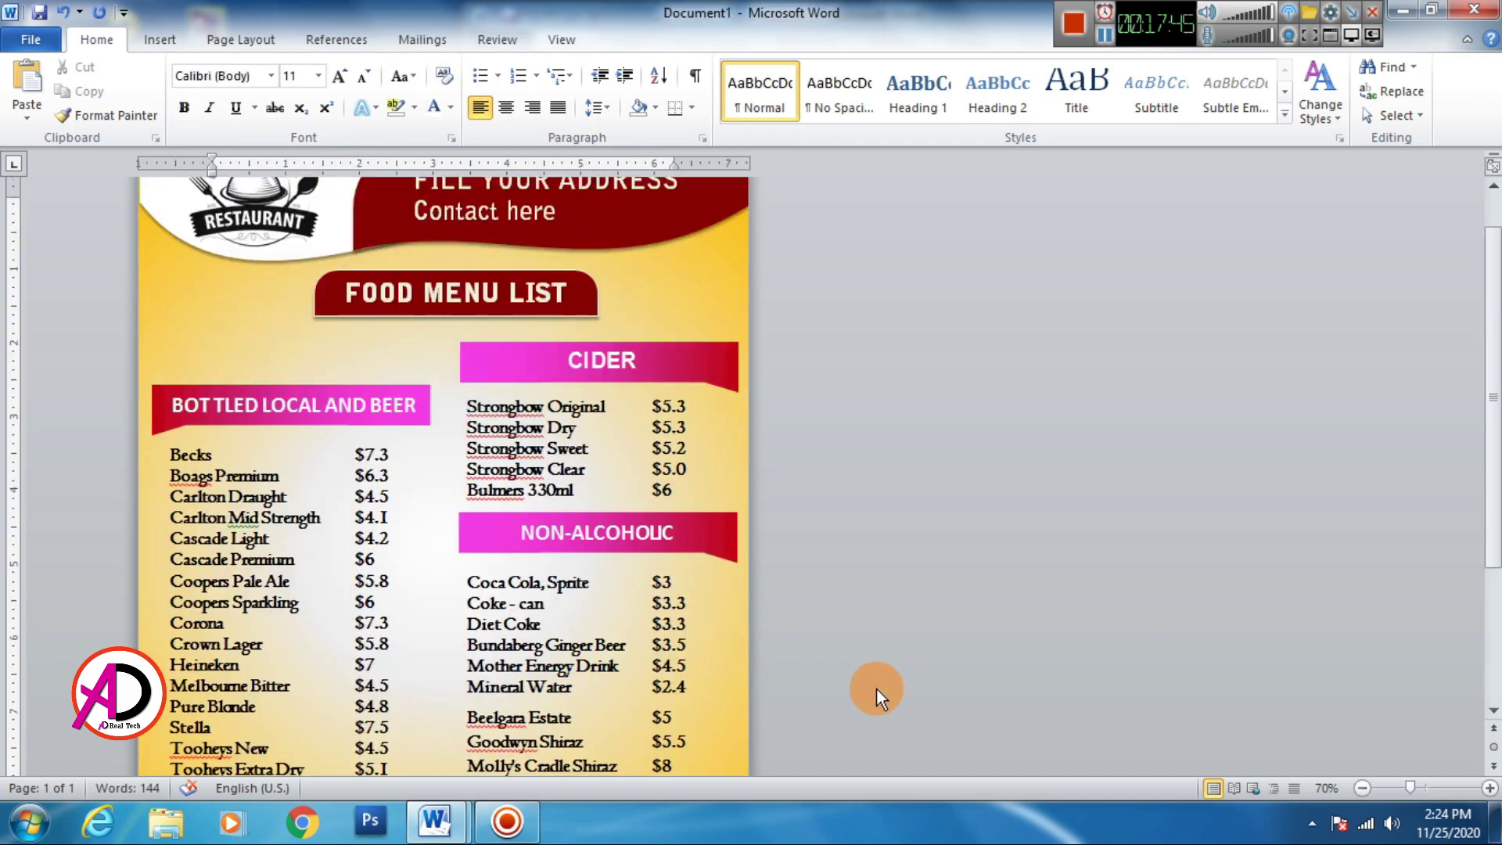
scroll(805, 700, down, 1)
scroll(702, 659, down, 1)
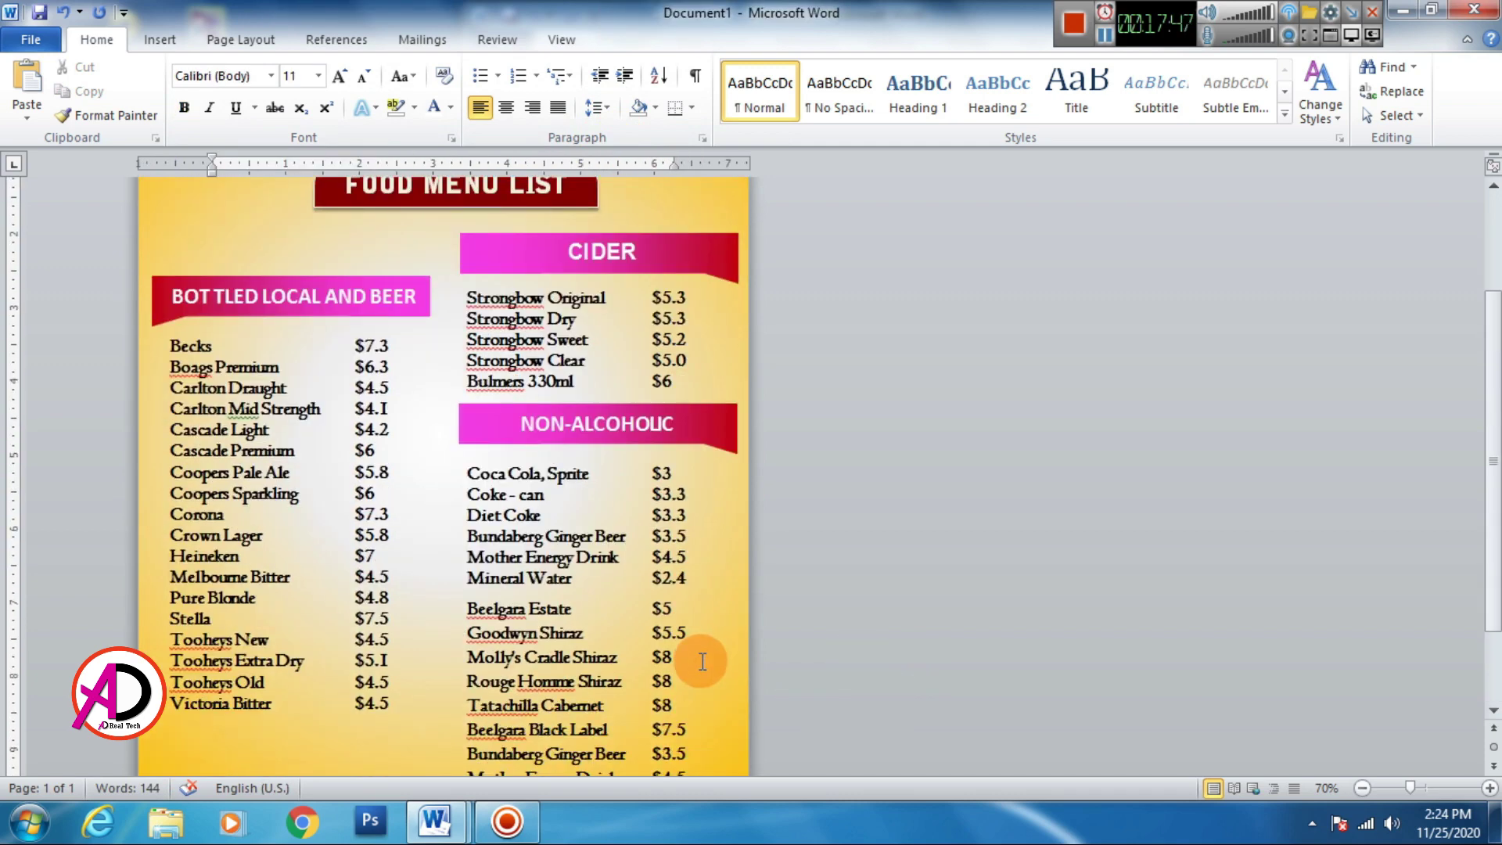
scroll(706, 664, down, 2)
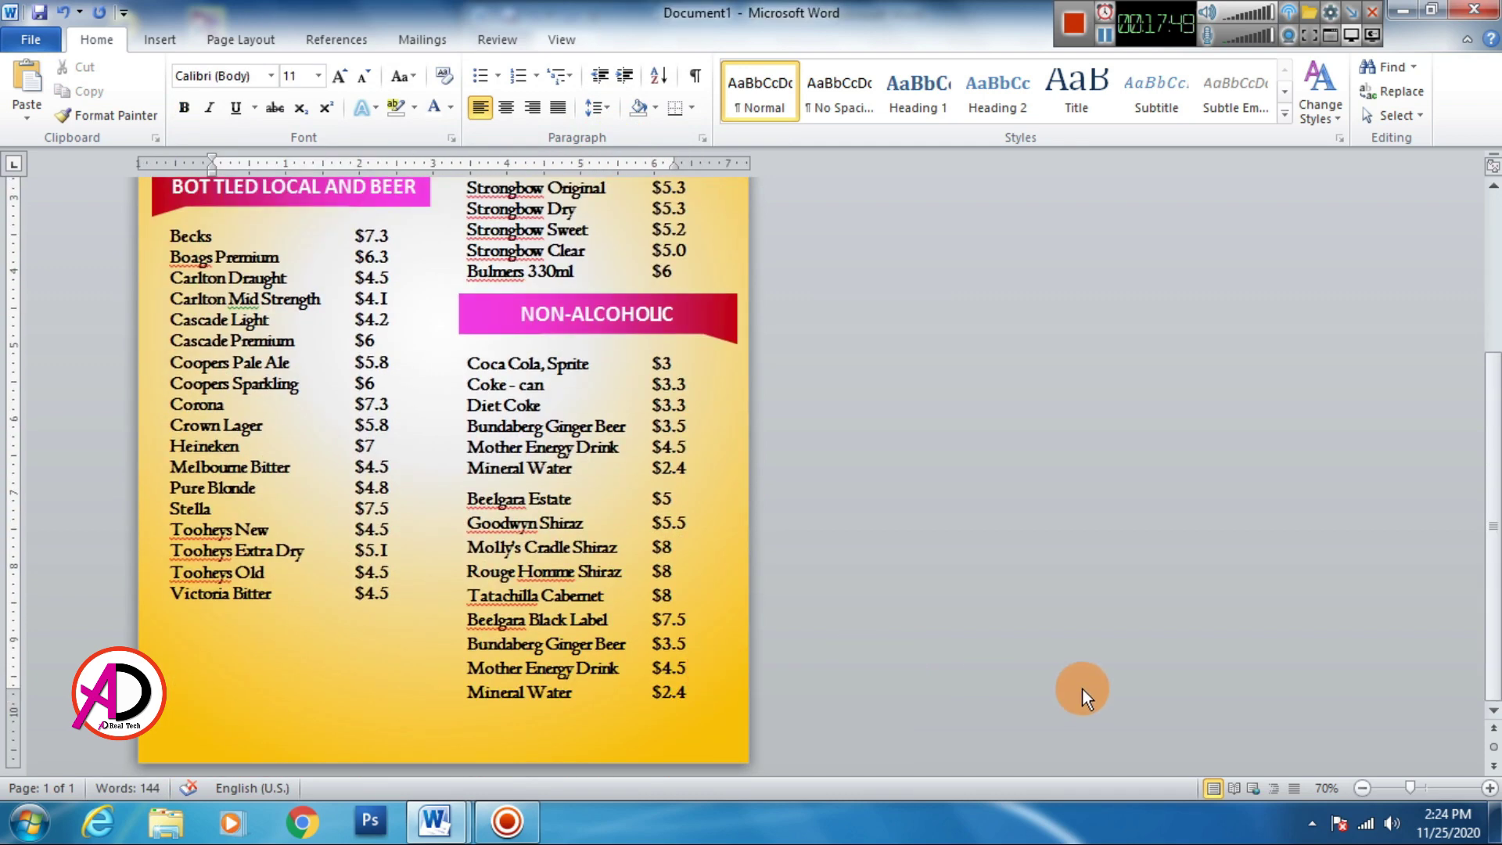
Draw a rectangle across the page bottom, reaching the right edge.
click(161, 41)
click(322, 92)
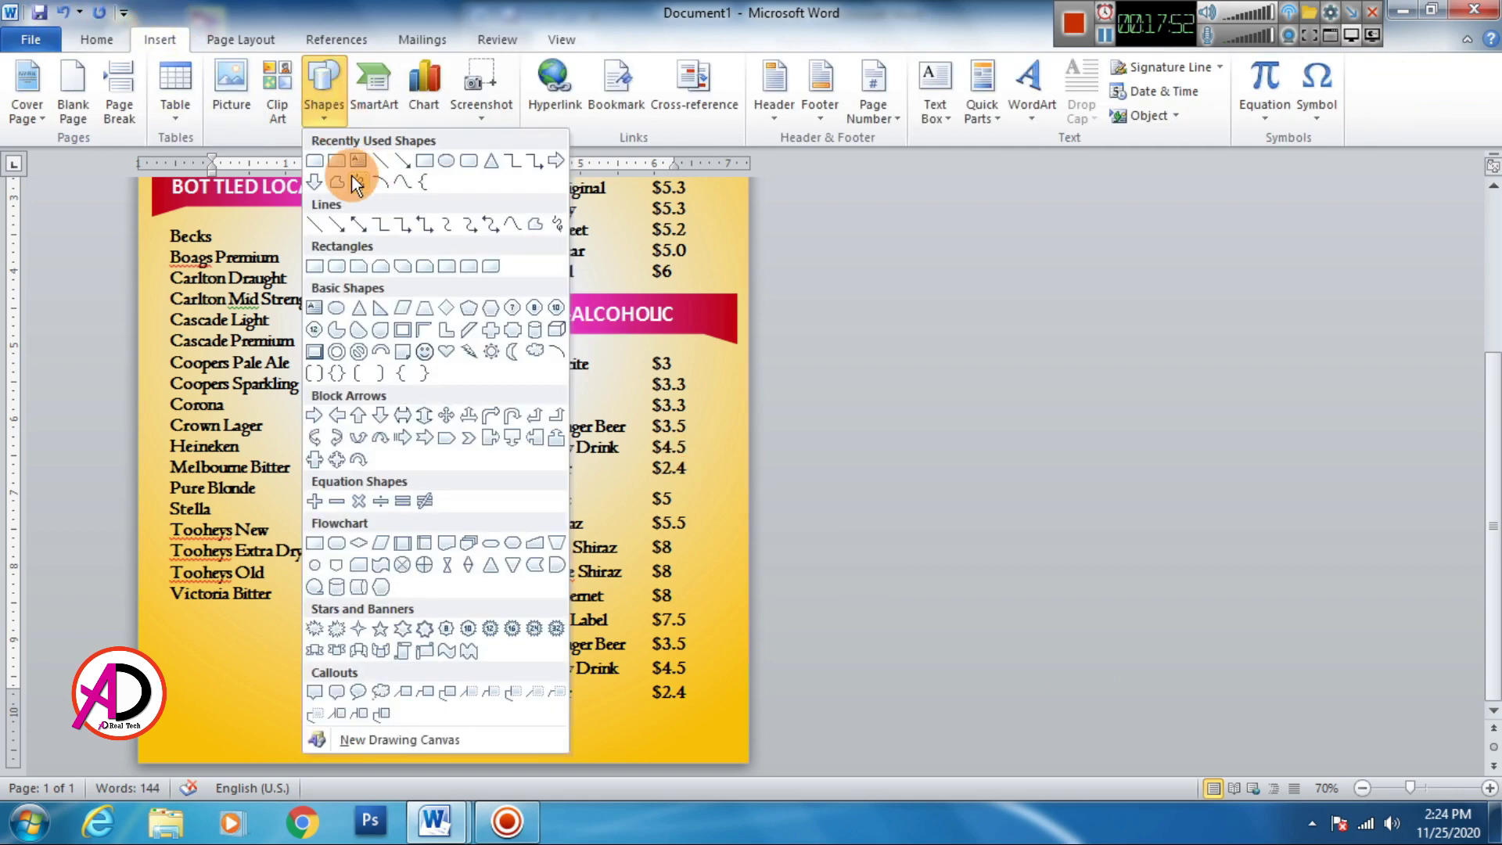
click(403, 162)
click(329, 90)
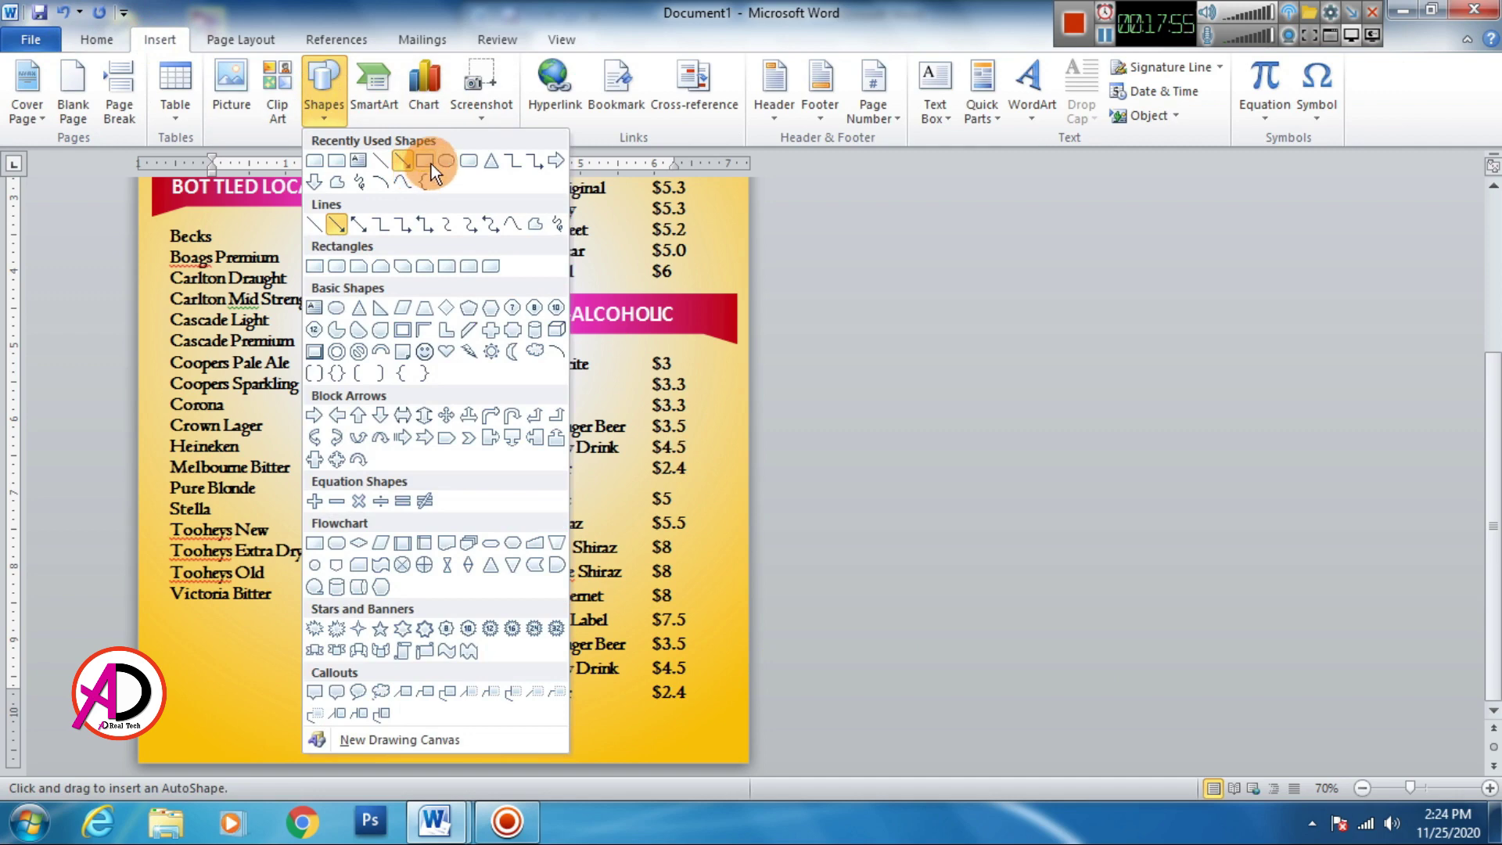
click(430, 161)
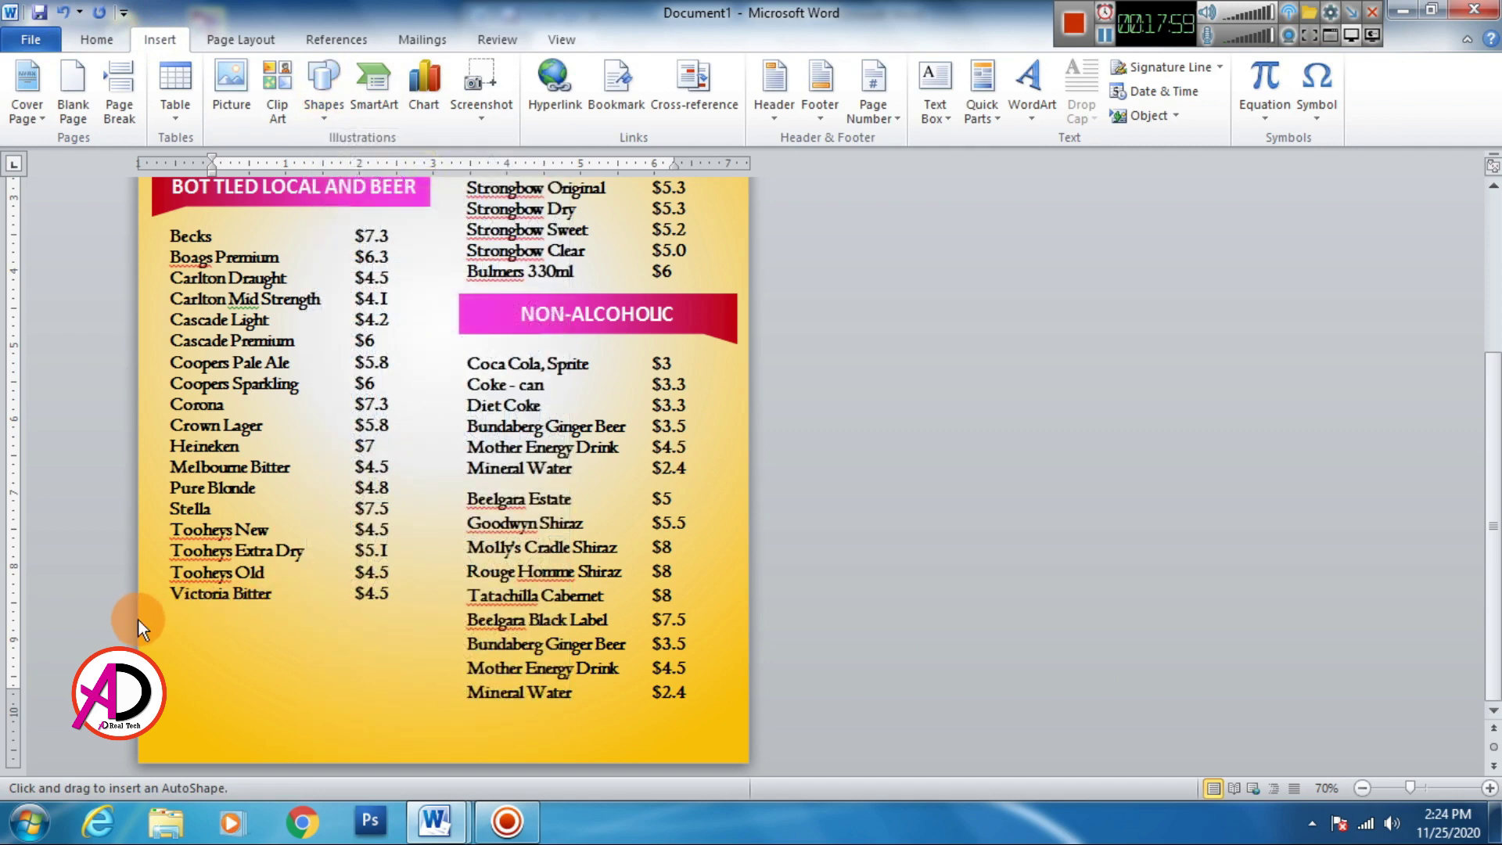
drag(139, 622, 581, 763)
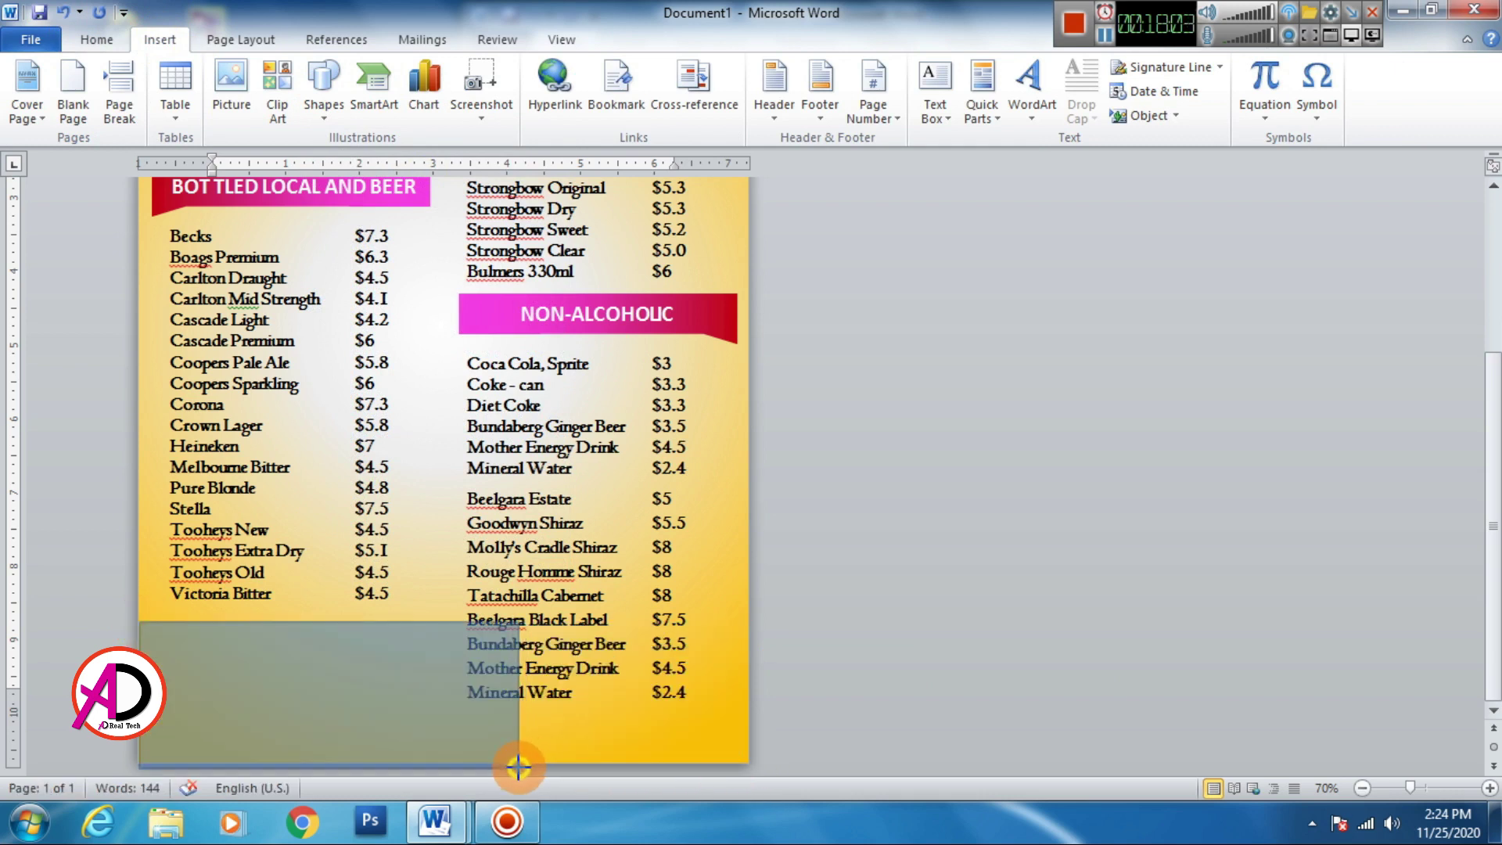
drag(580, 763, 747, 777)
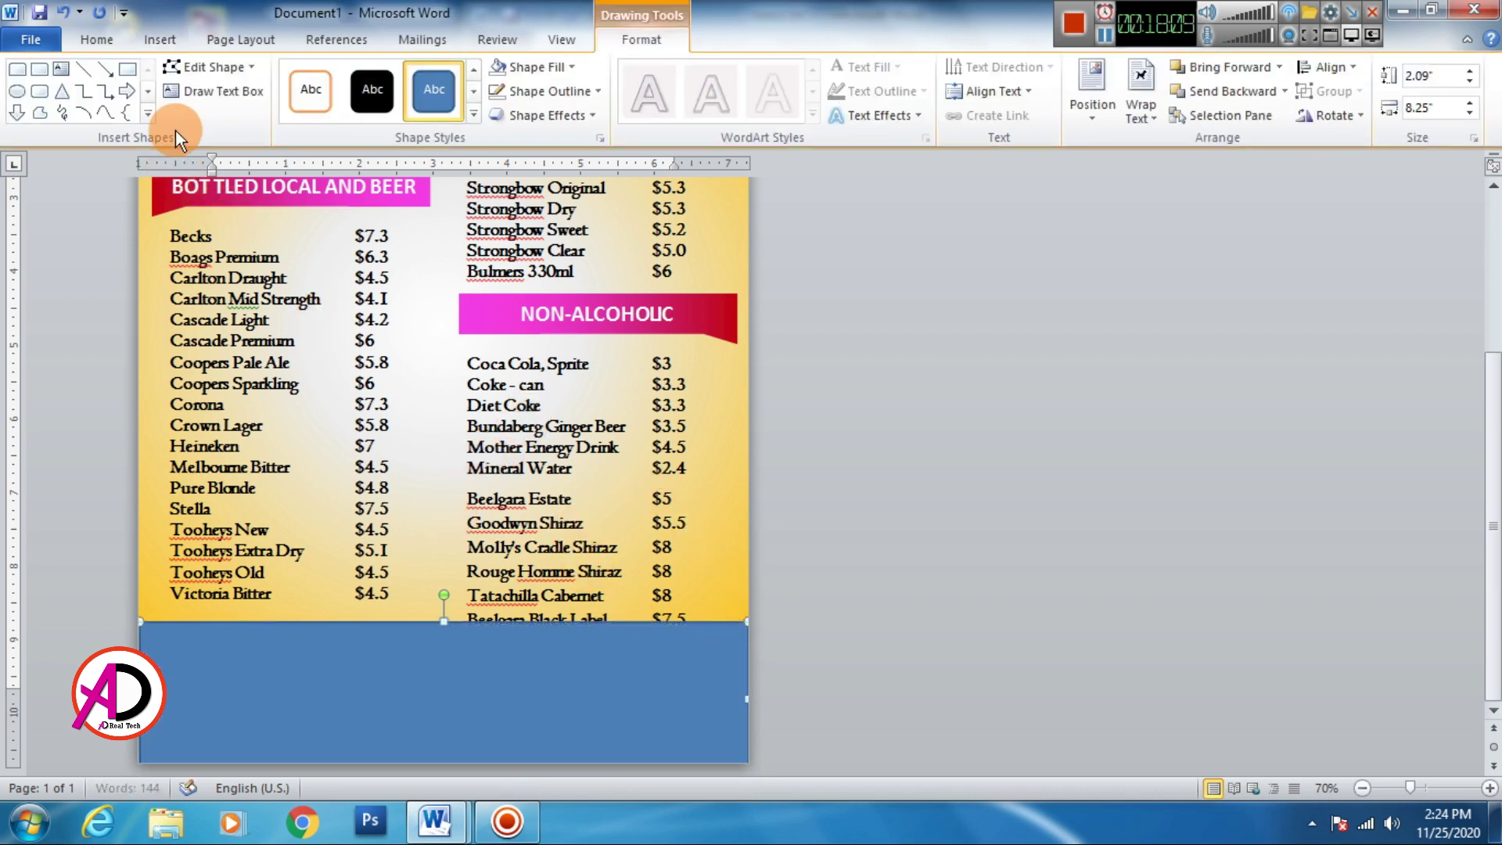
Use Edit Points to slant and curve the rectangle's top edge into a wave.
click(207, 66)
click(227, 122)
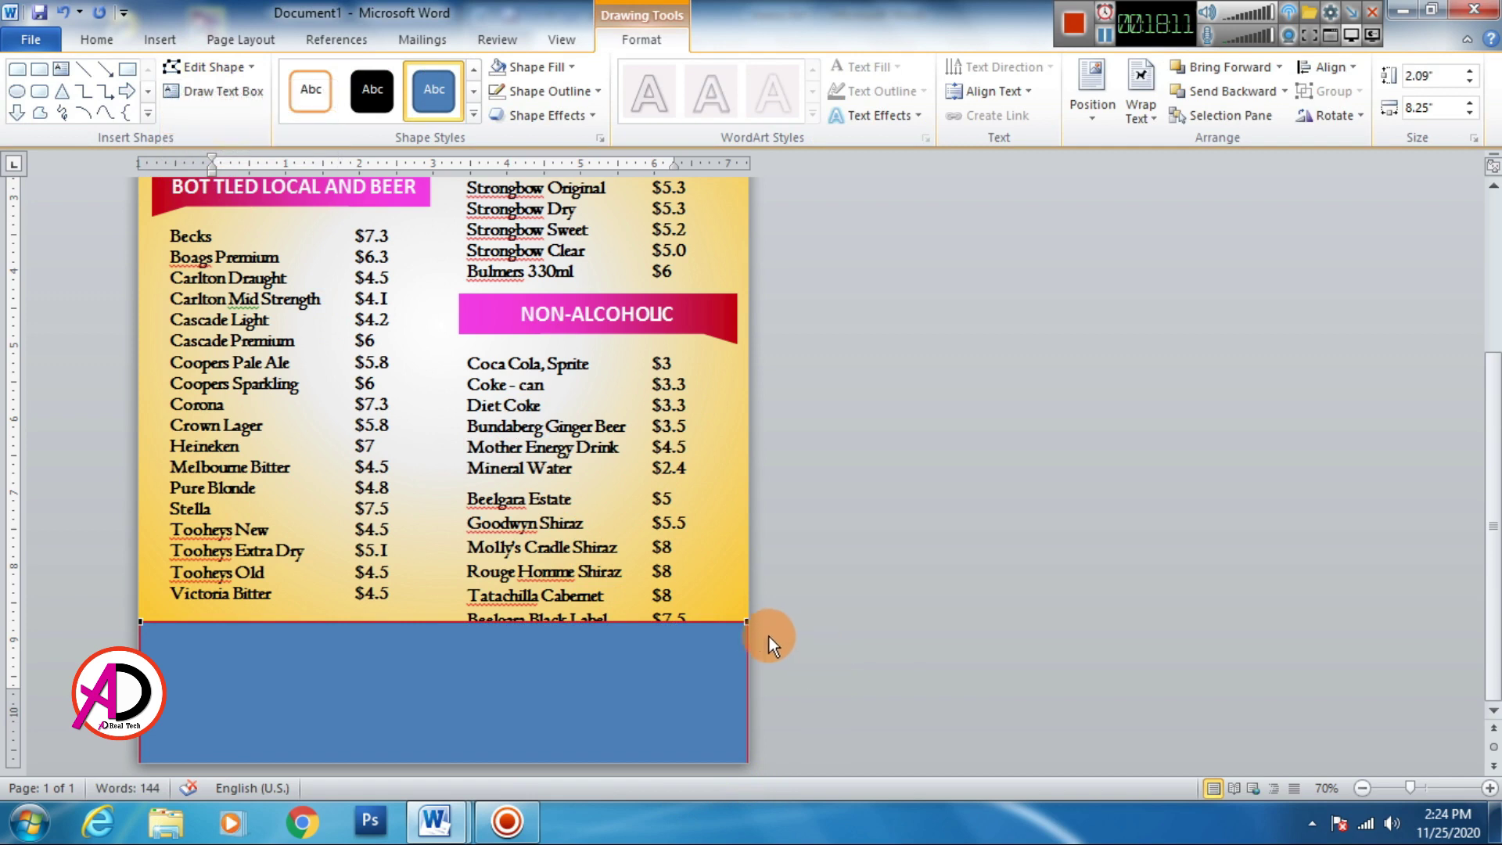
drag(748, 624, 747, 752)
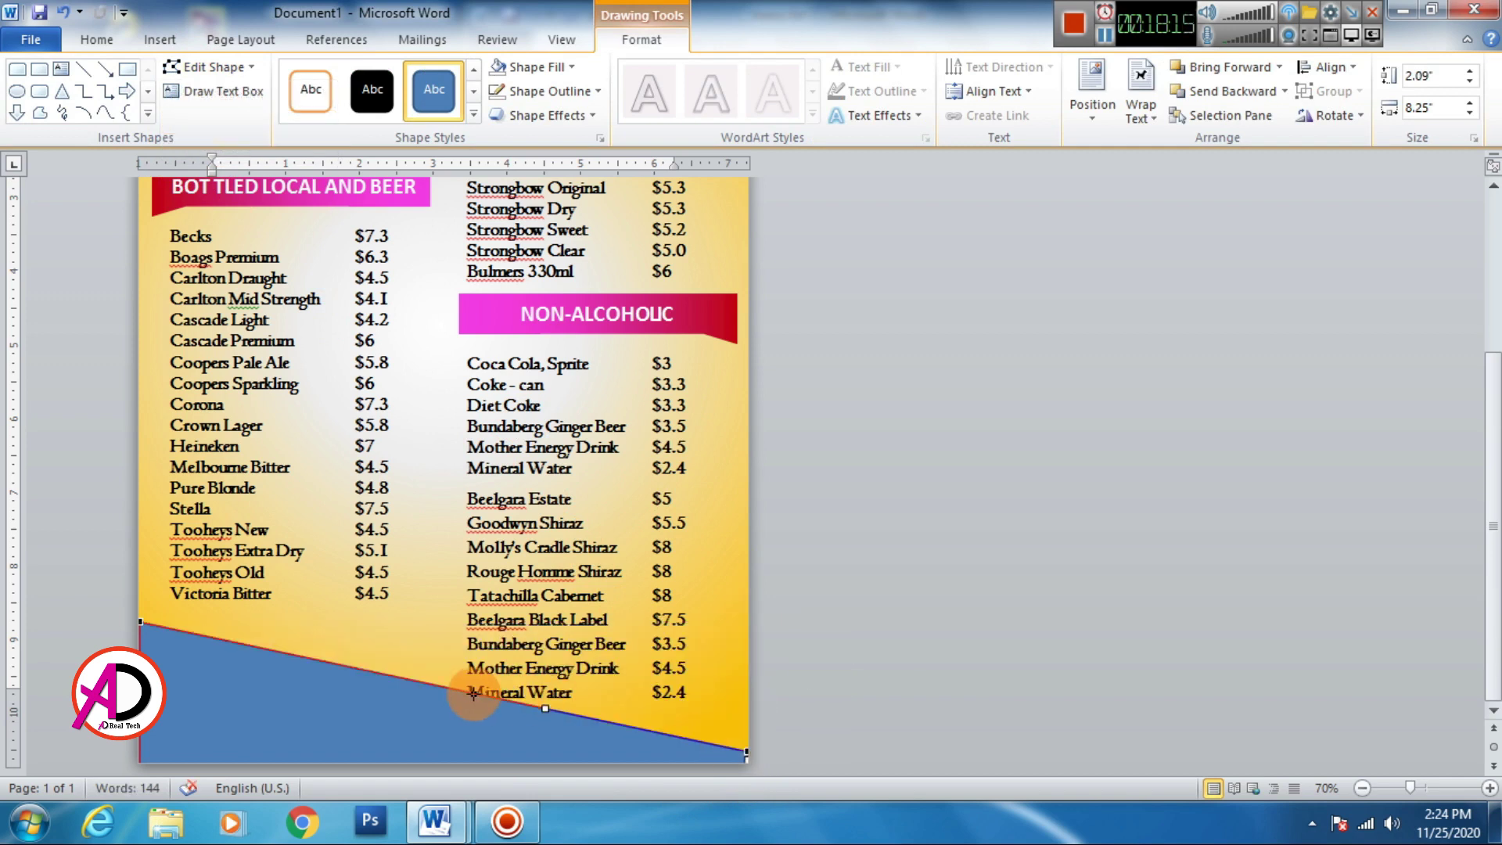
click(138, 622)
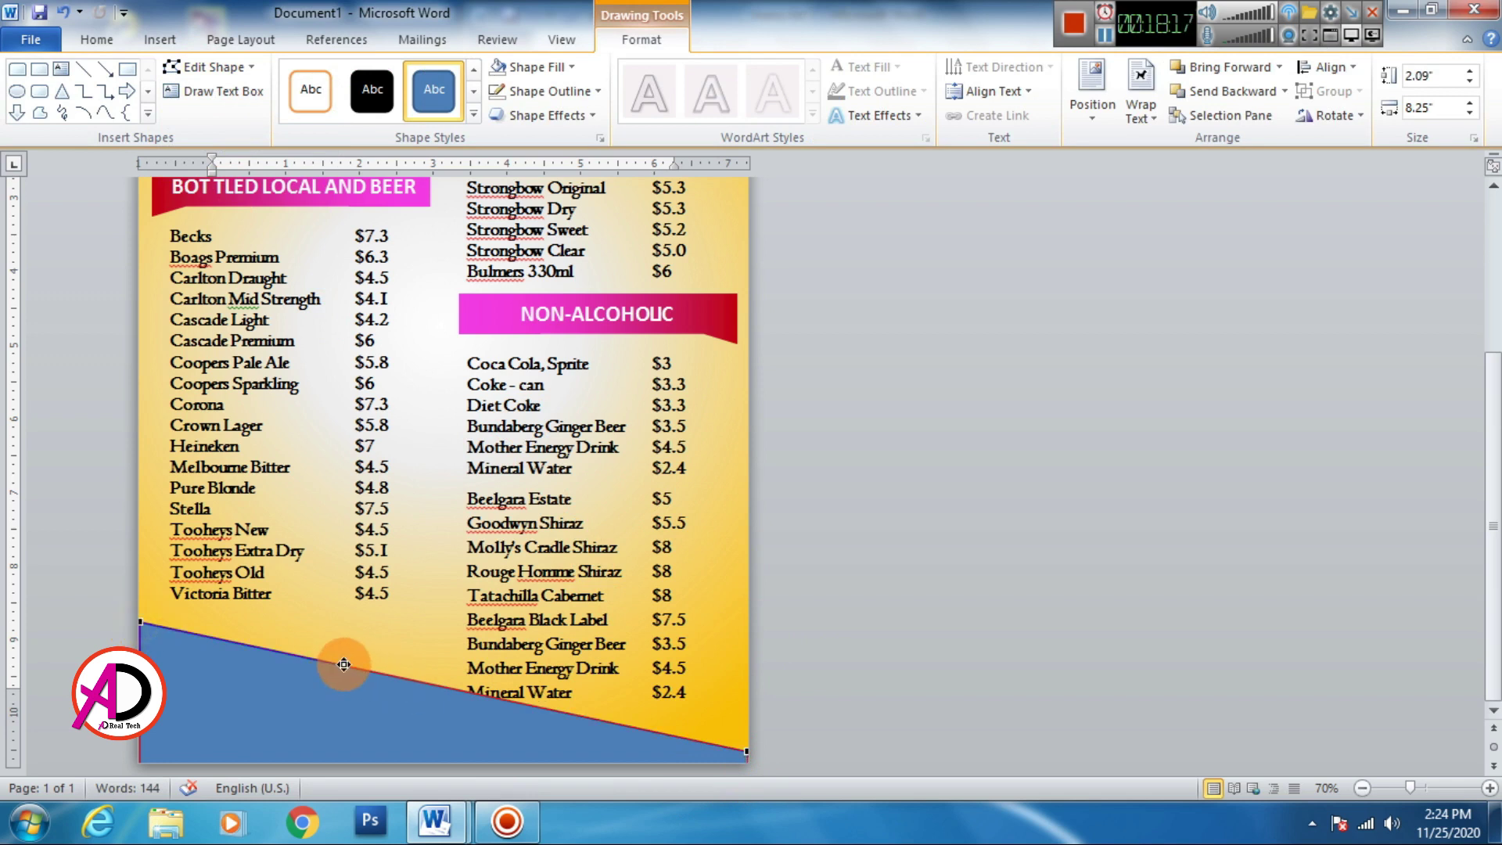
drag(337, 667, 395, 615)
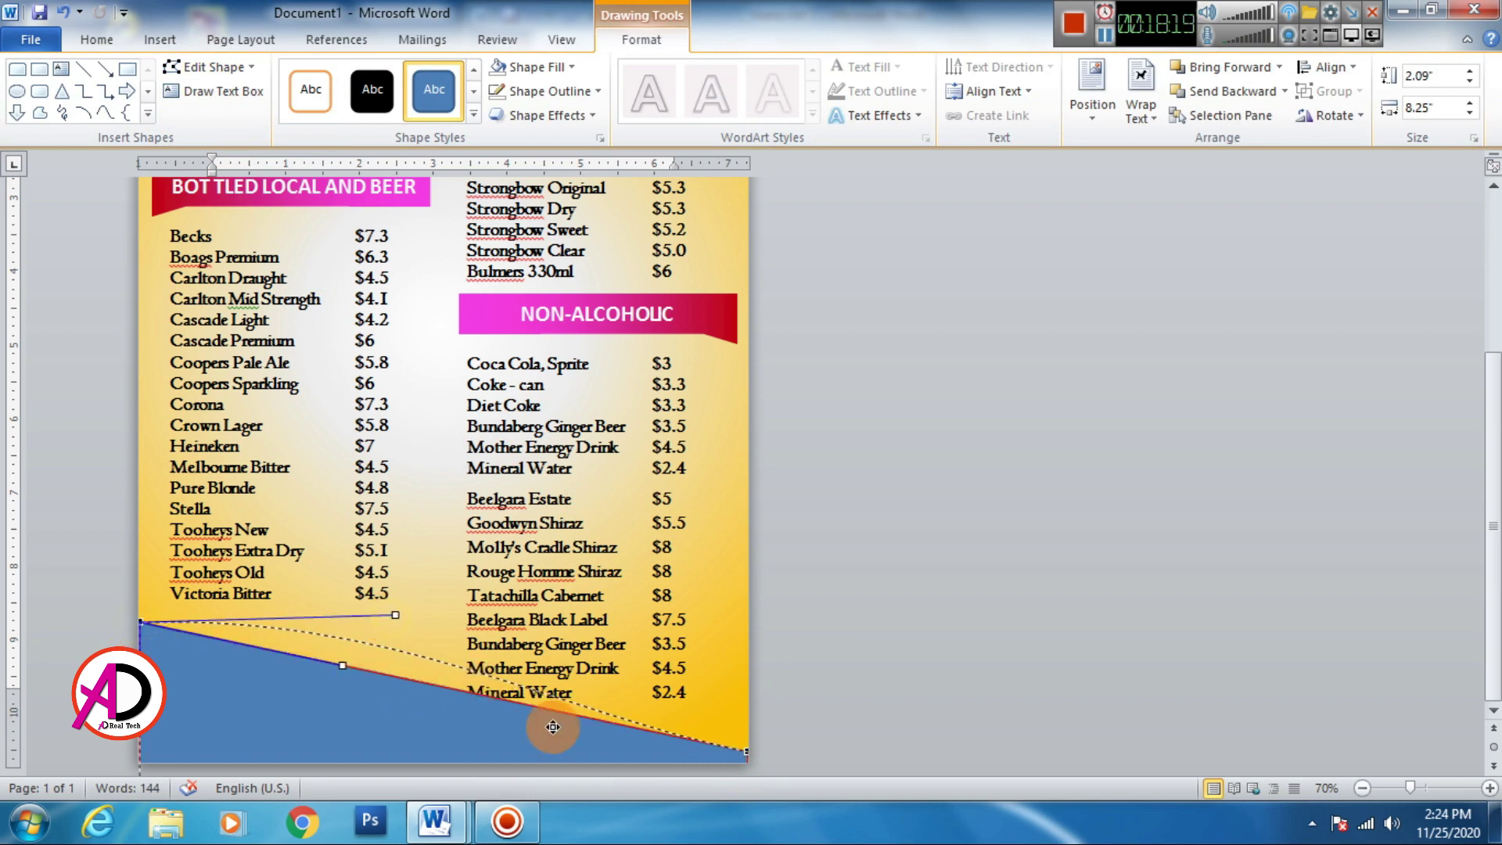
click(747, 753)
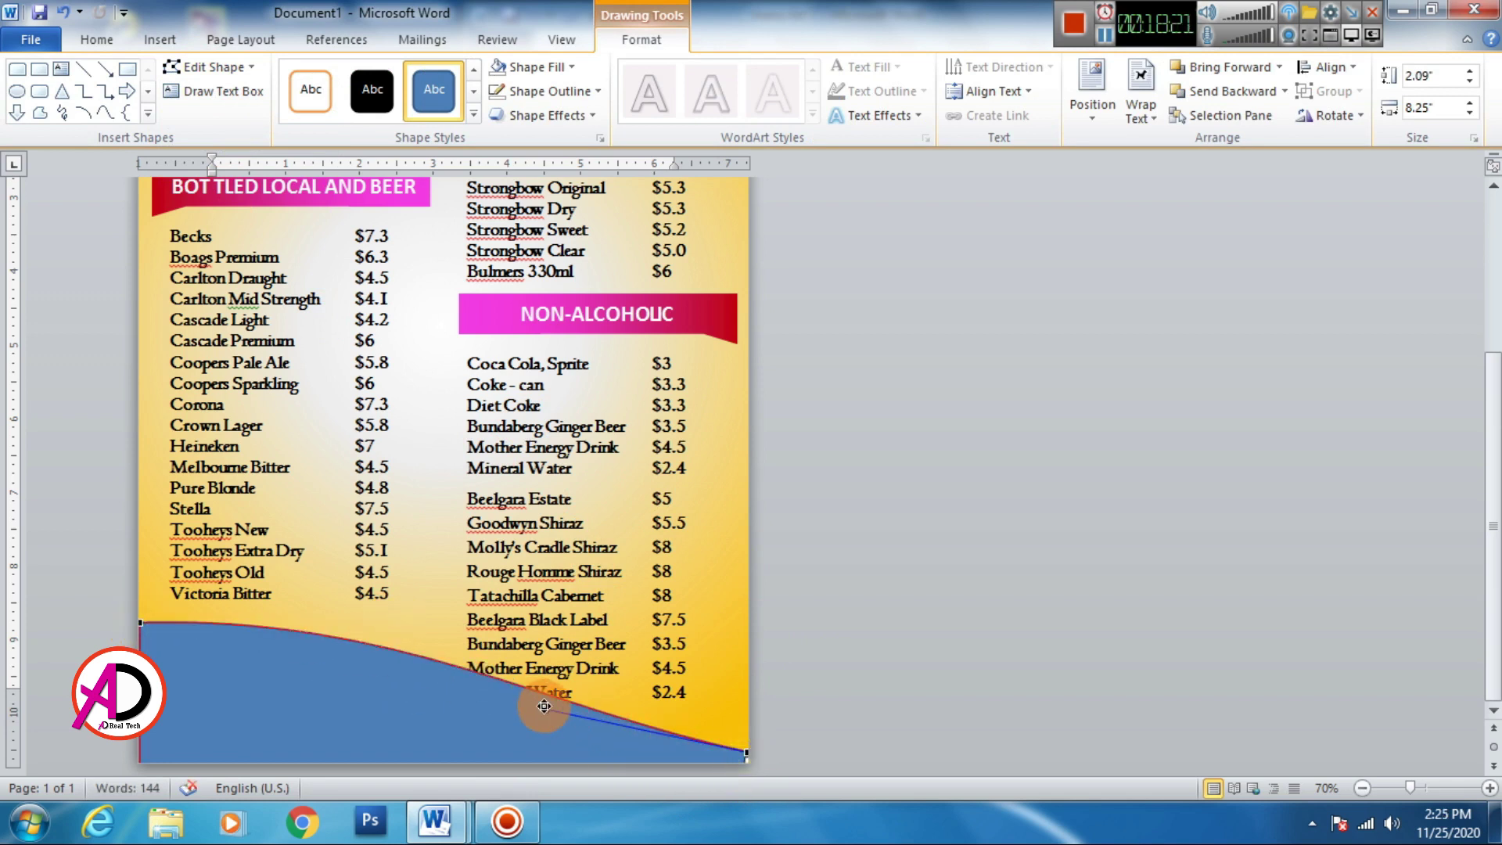
drag(544, 707, 577, 674)
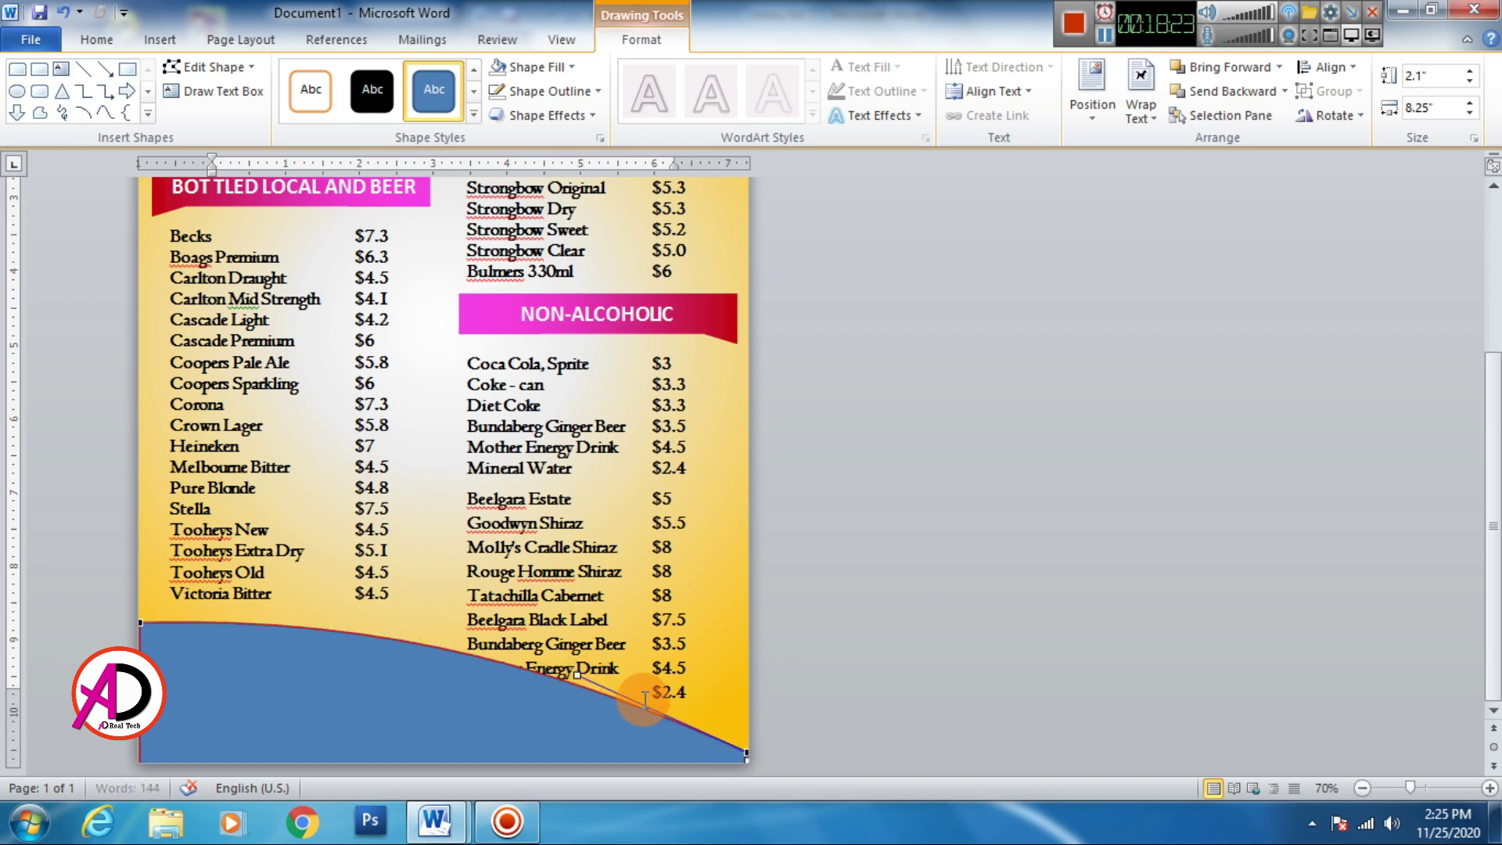
Delete the last two drinks from the list.
drag(679, 669, 487, 675)
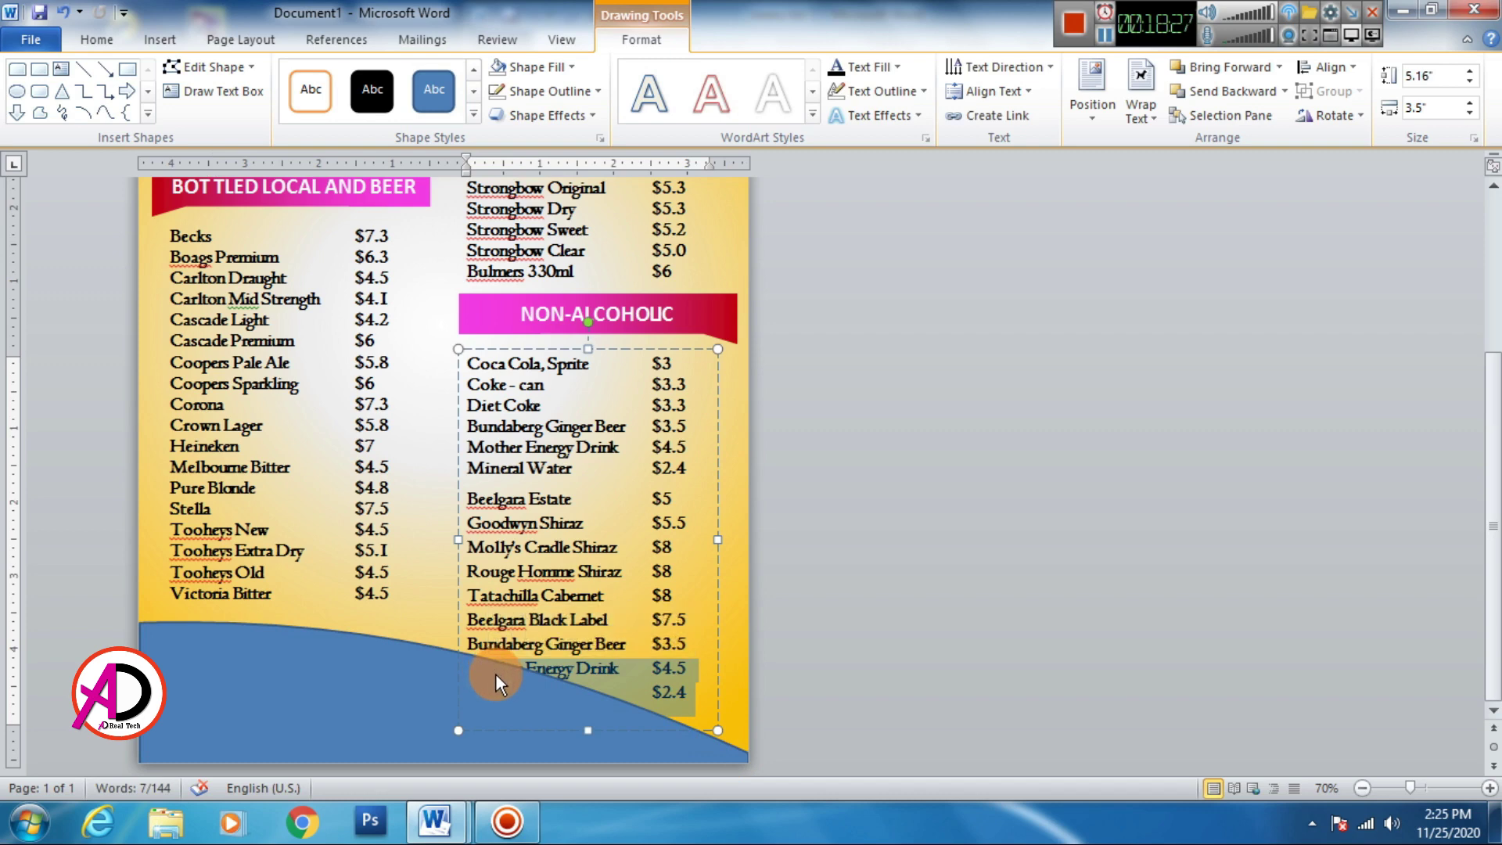
key(Delete)
click(717, 727)
scroll(587, 673, down, 2)
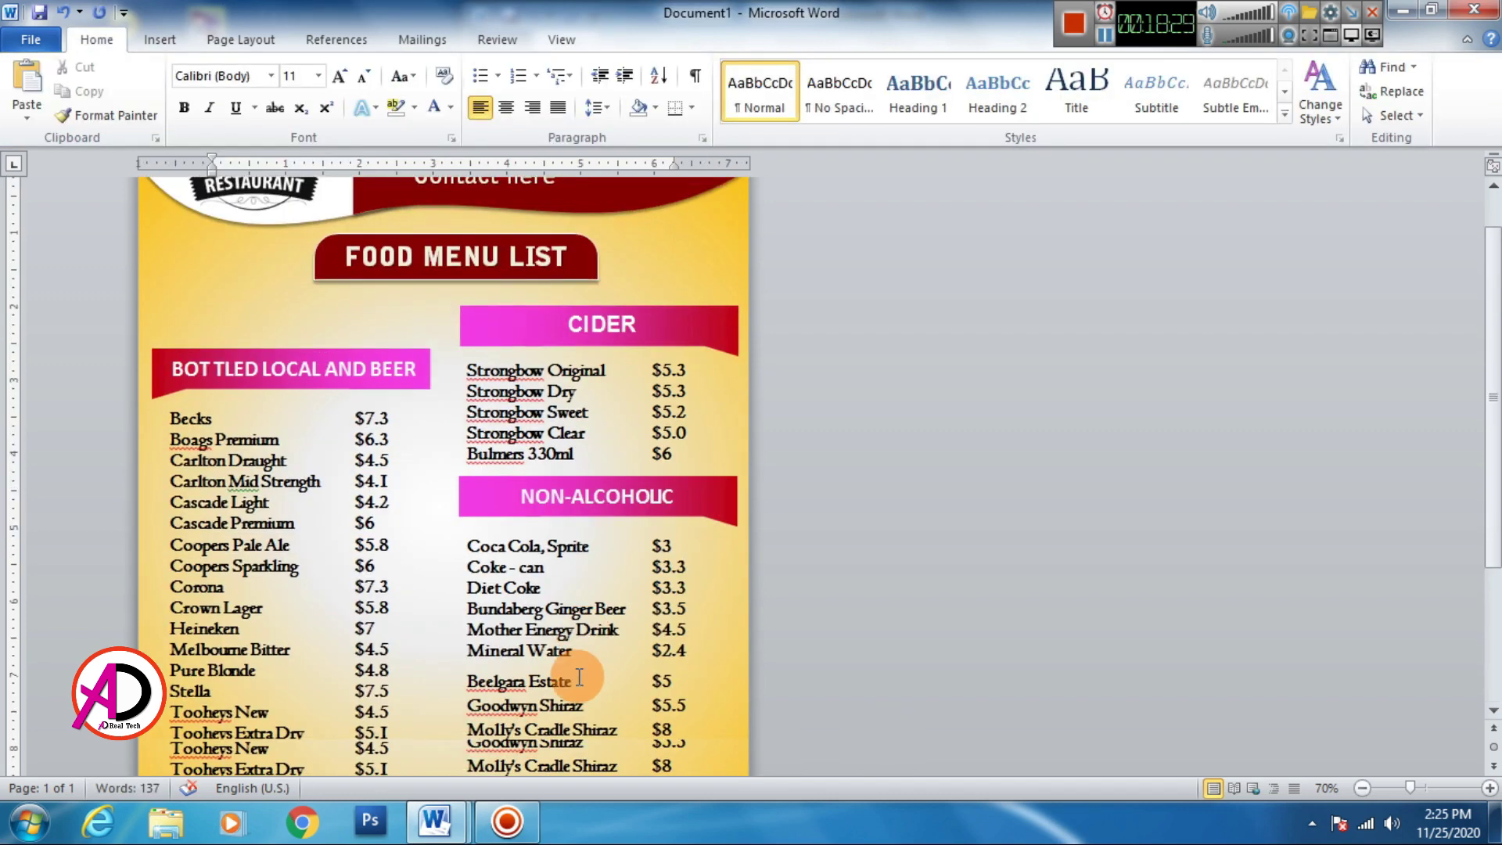
scroll(548, 704, down, 3)
Refine the footer wave's right edge so it sweeps down to the bottom corner.
click(490, 712)
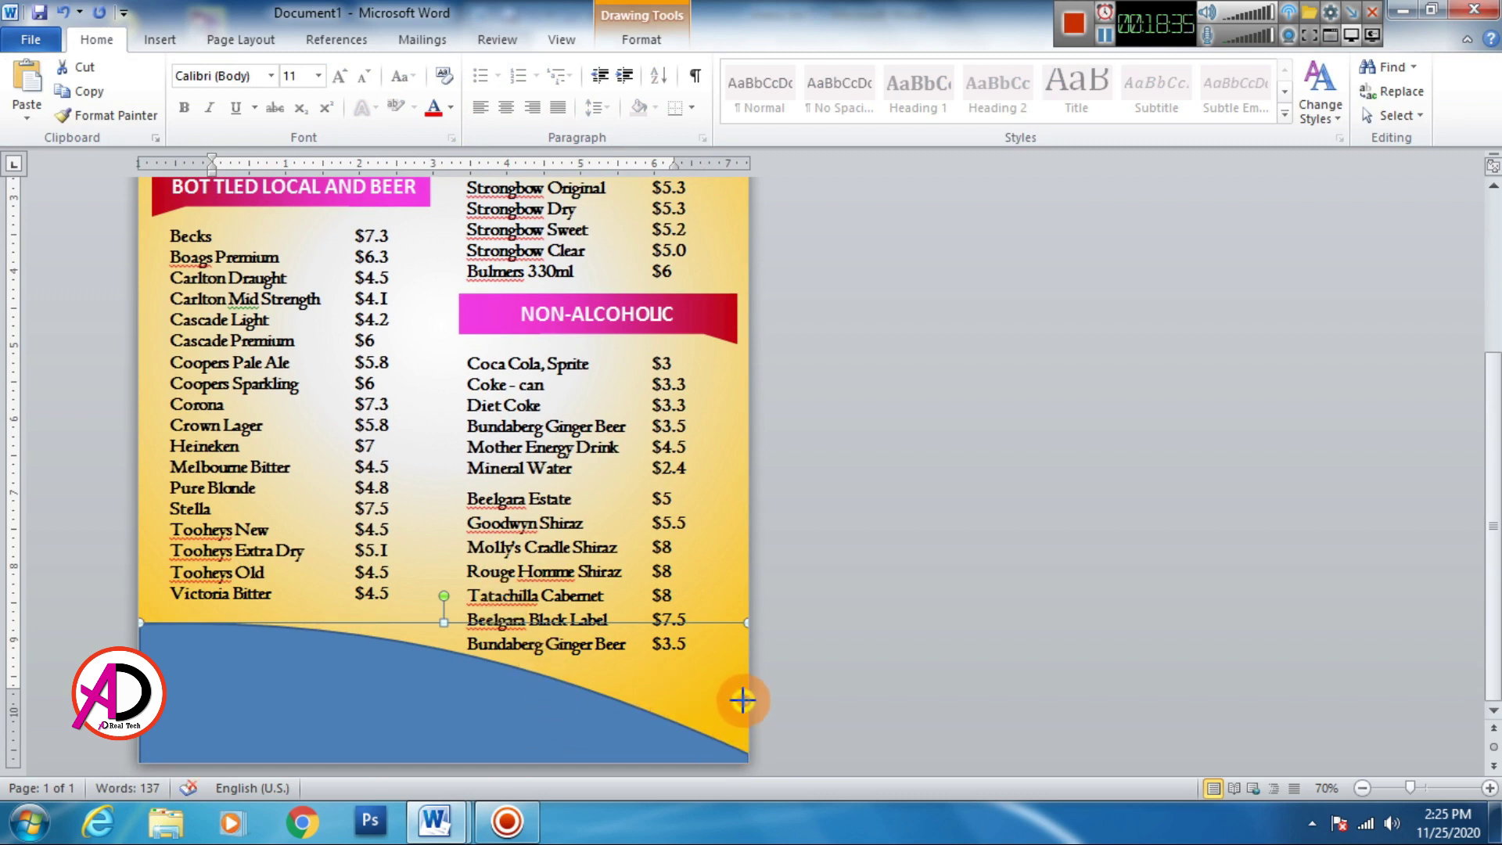
drag(738, 700, 737, 700)
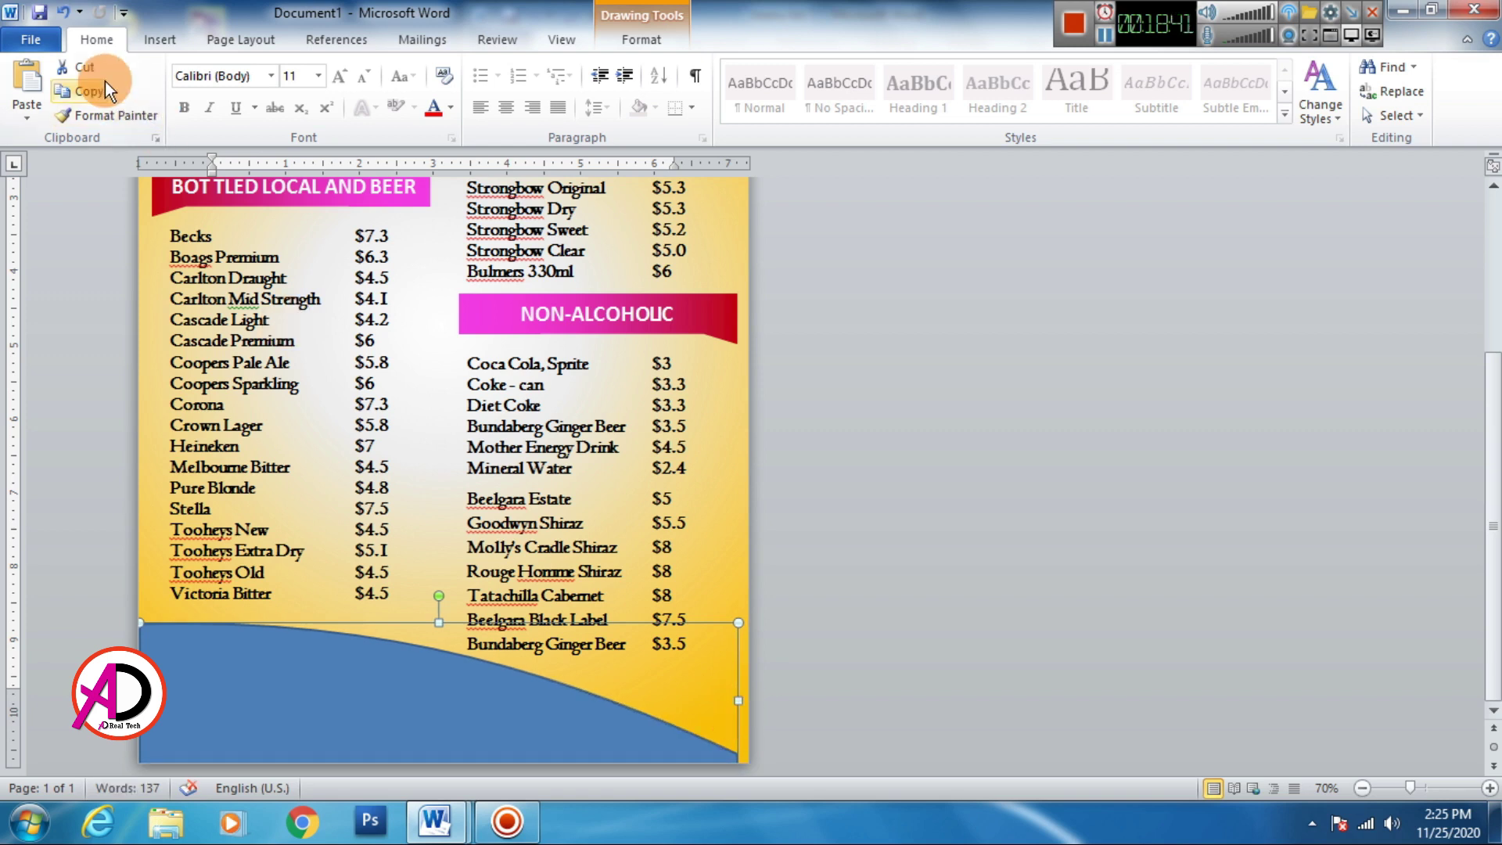
click(642, 39)
click(210, 67)
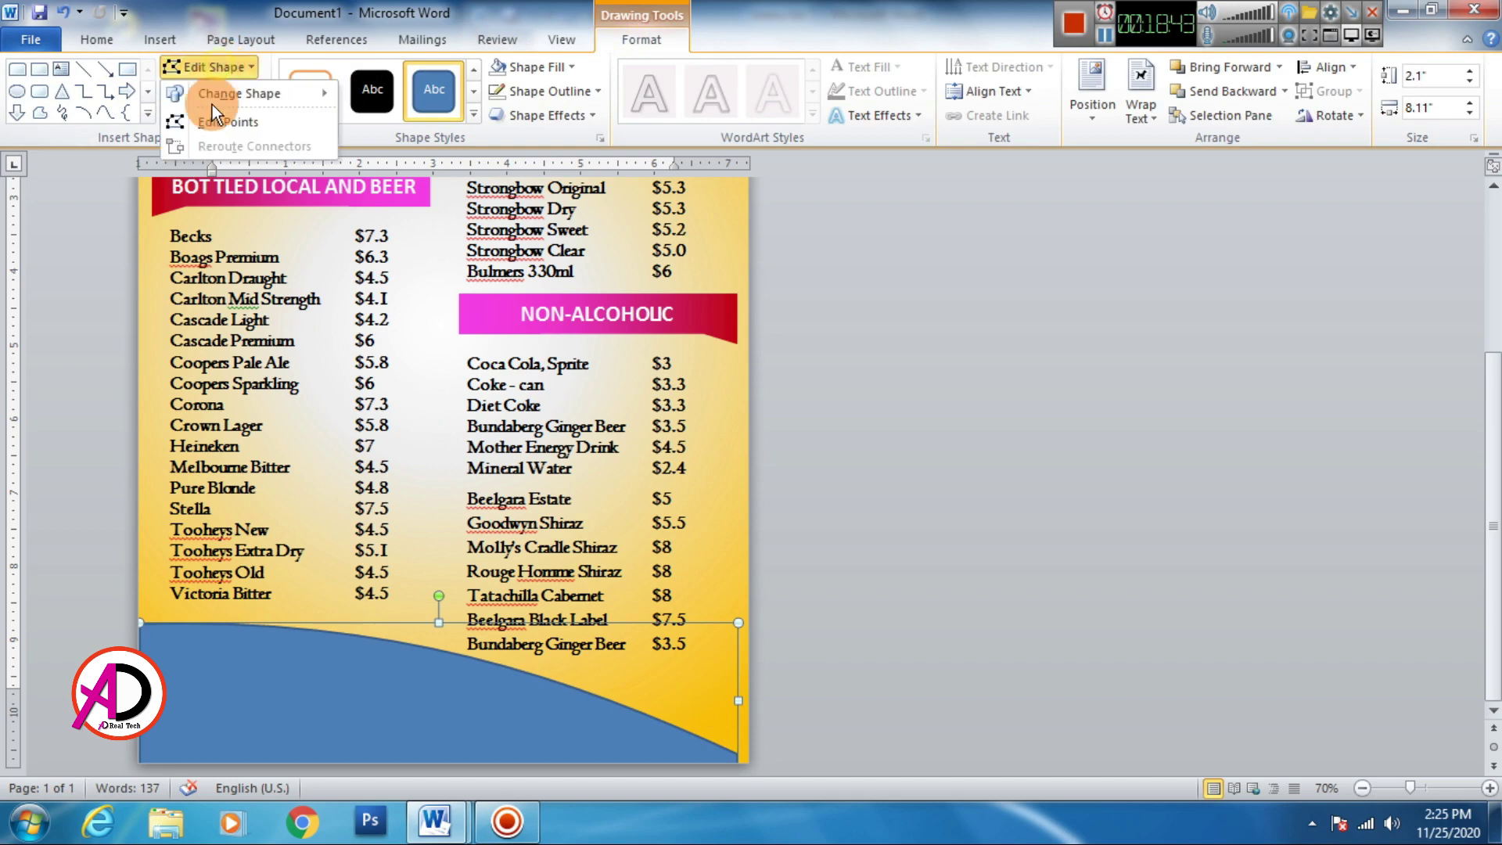
click(223, 121)
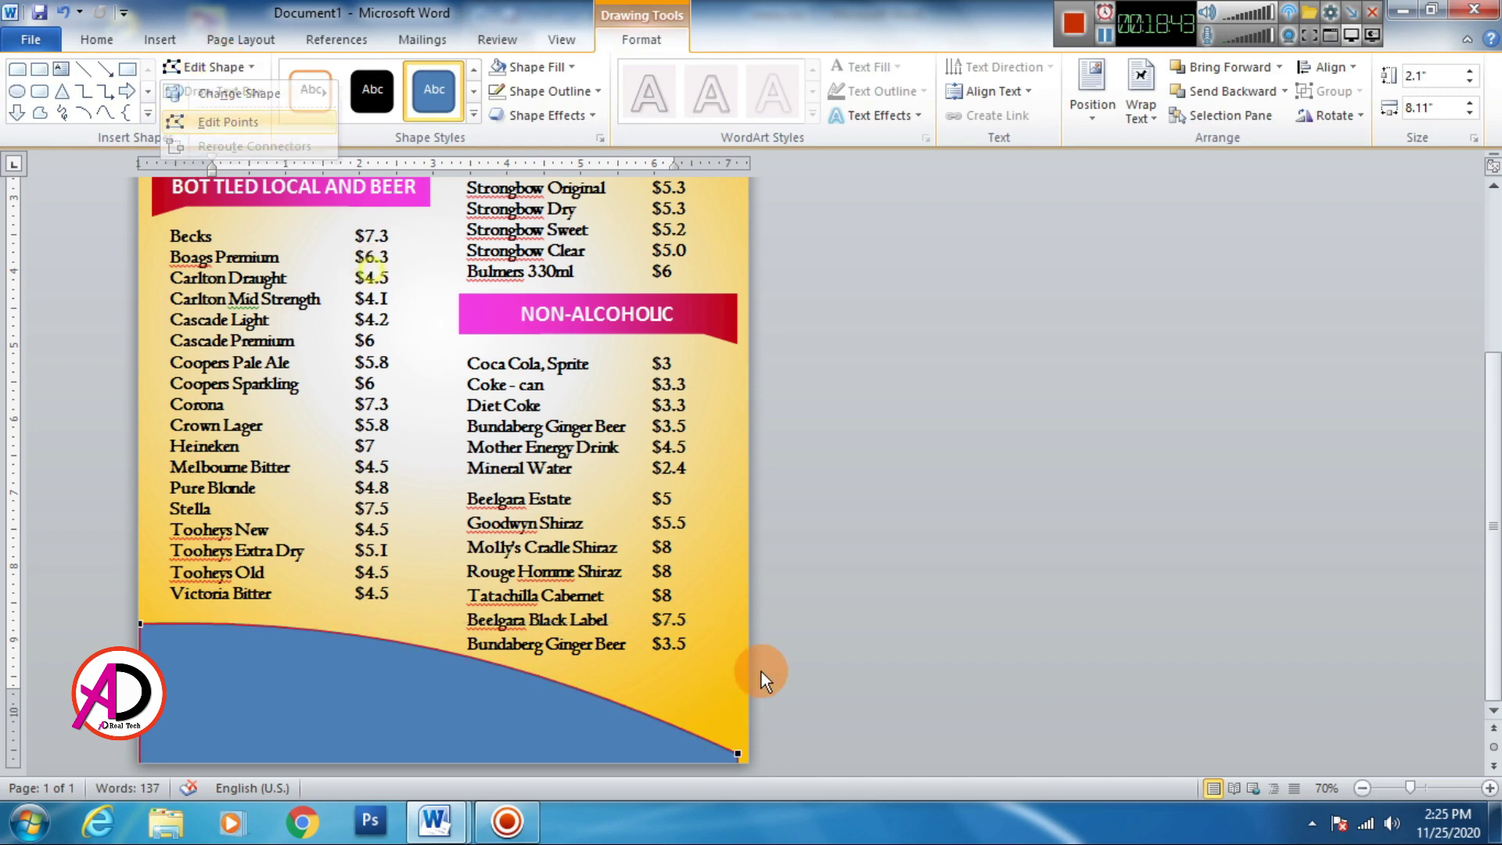
click(737, 754)
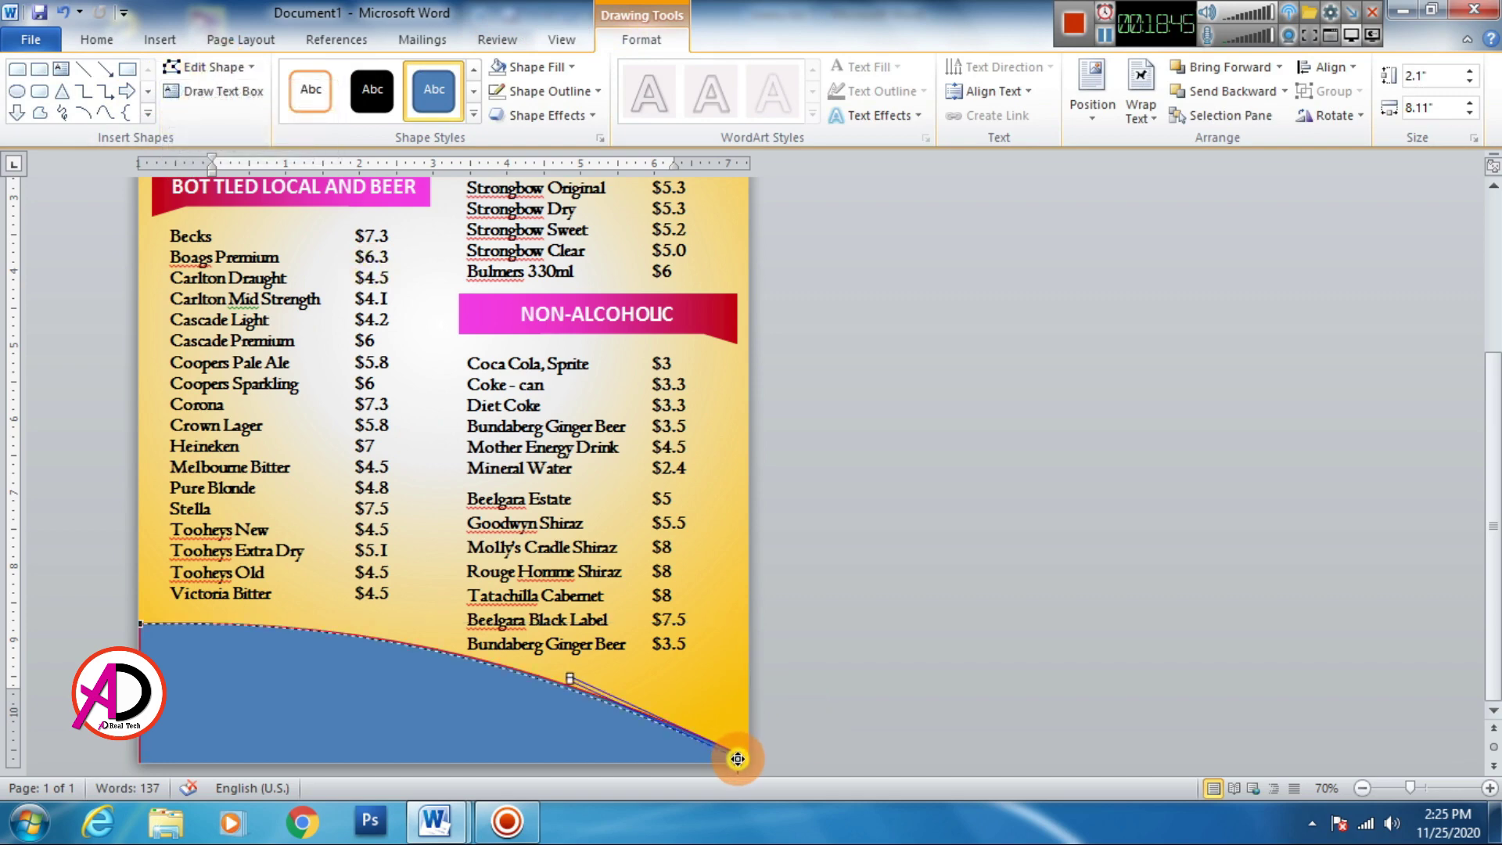
click(865, 721)
scroll(422, 743, down, 1)
scroll(422, 743, down, 4)
click(418, 697)
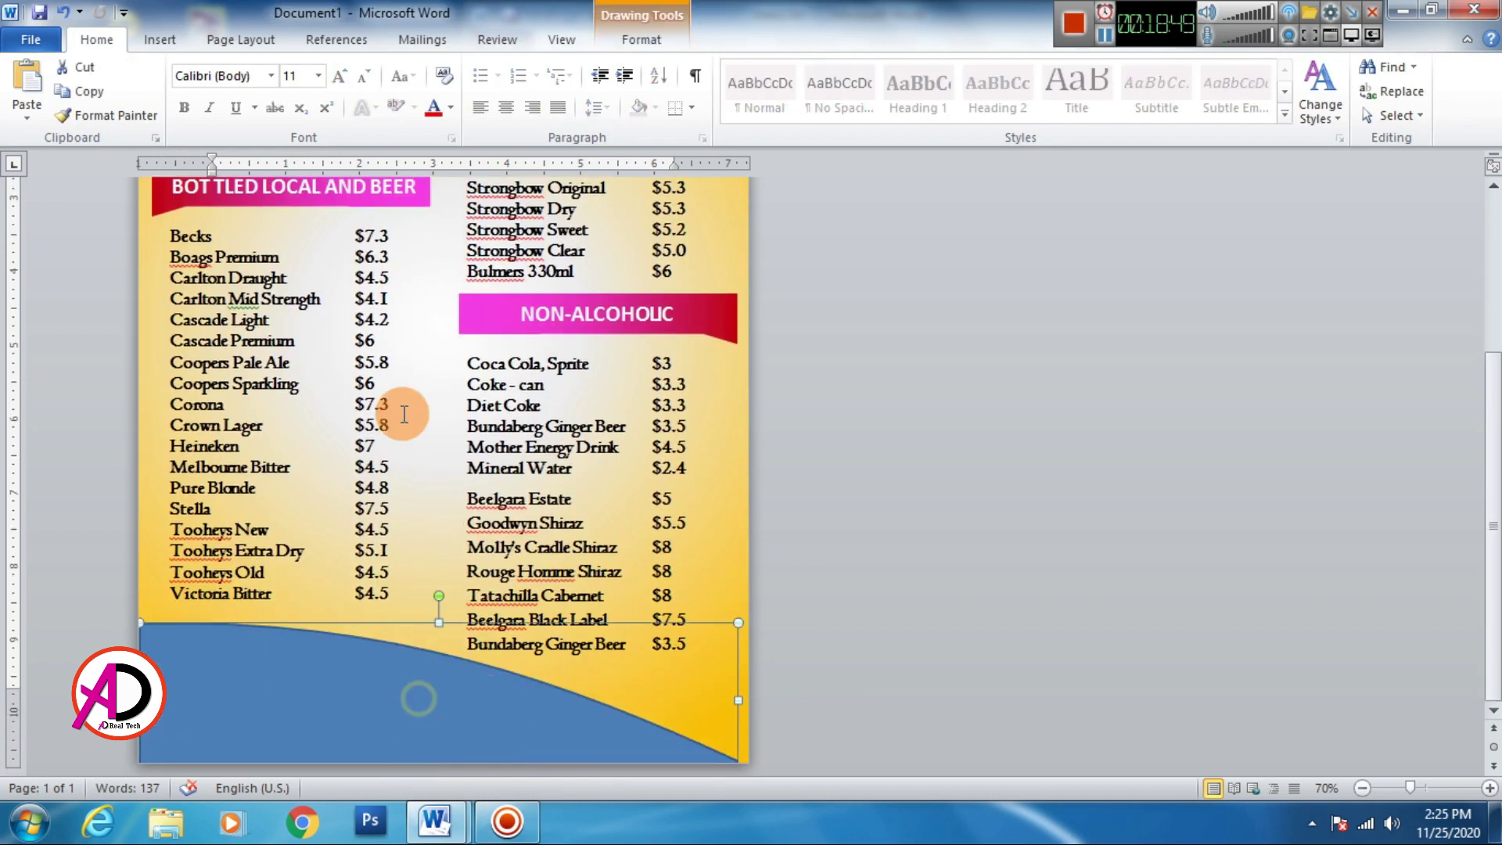
Fill the curved footer wave with the dark red from Recent Colors, matching the header.
click(648, 49)
click(539, 86)
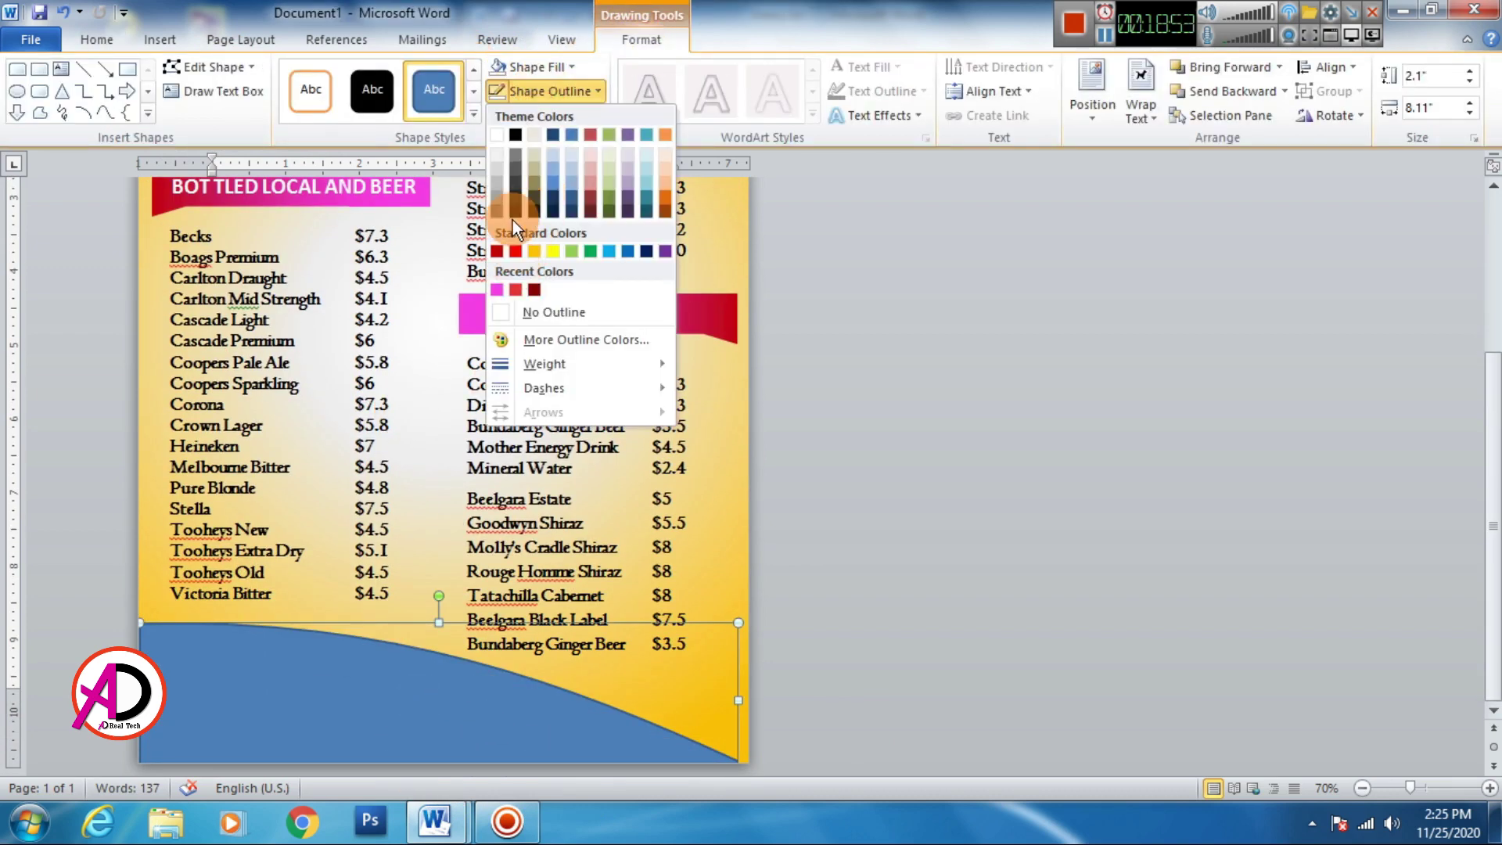
click(514, 86)
click(523, 64)
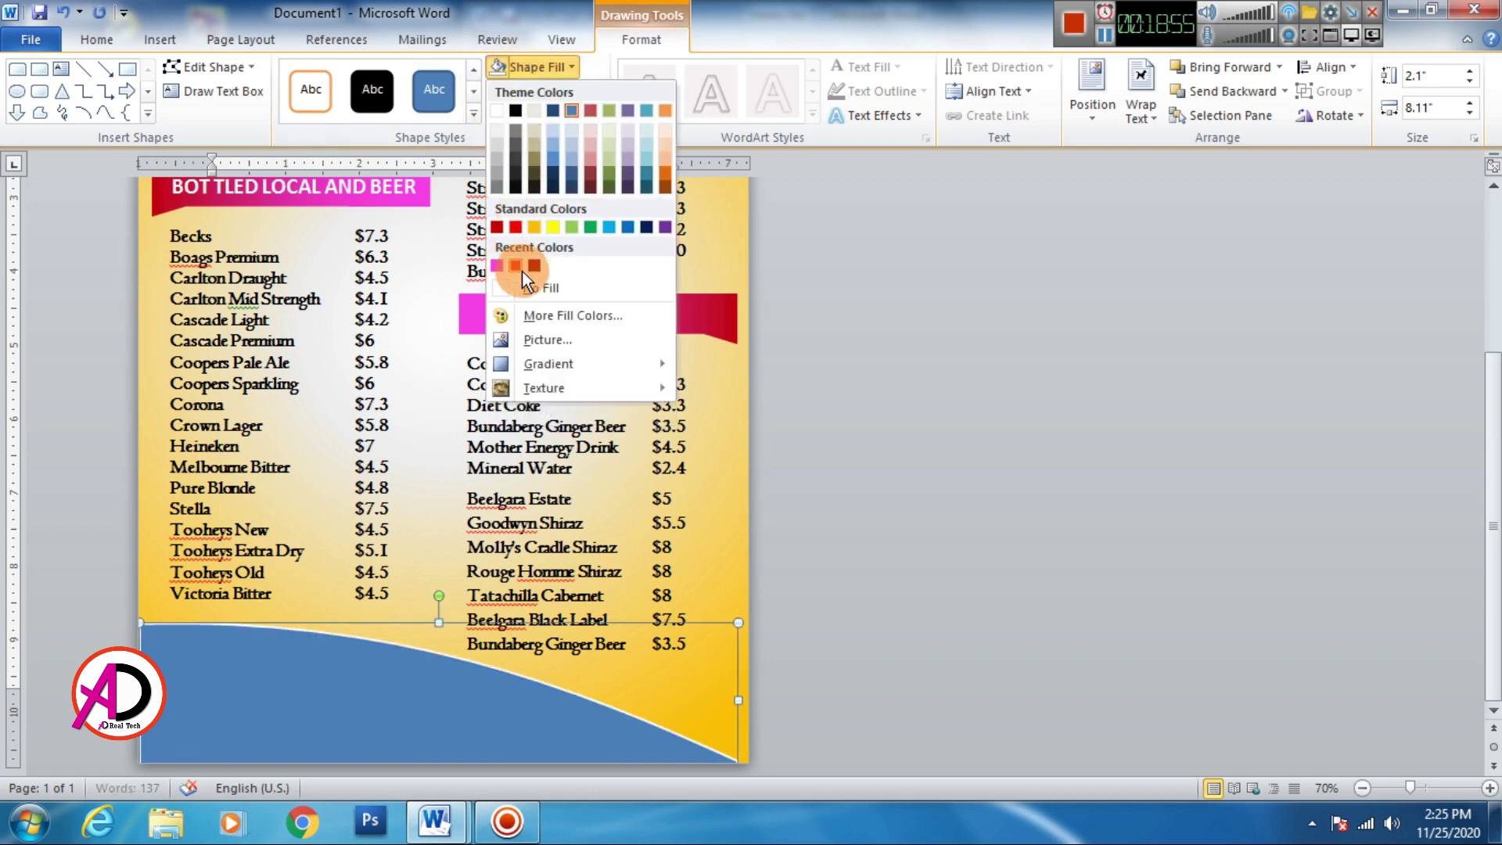
click(536, 267)
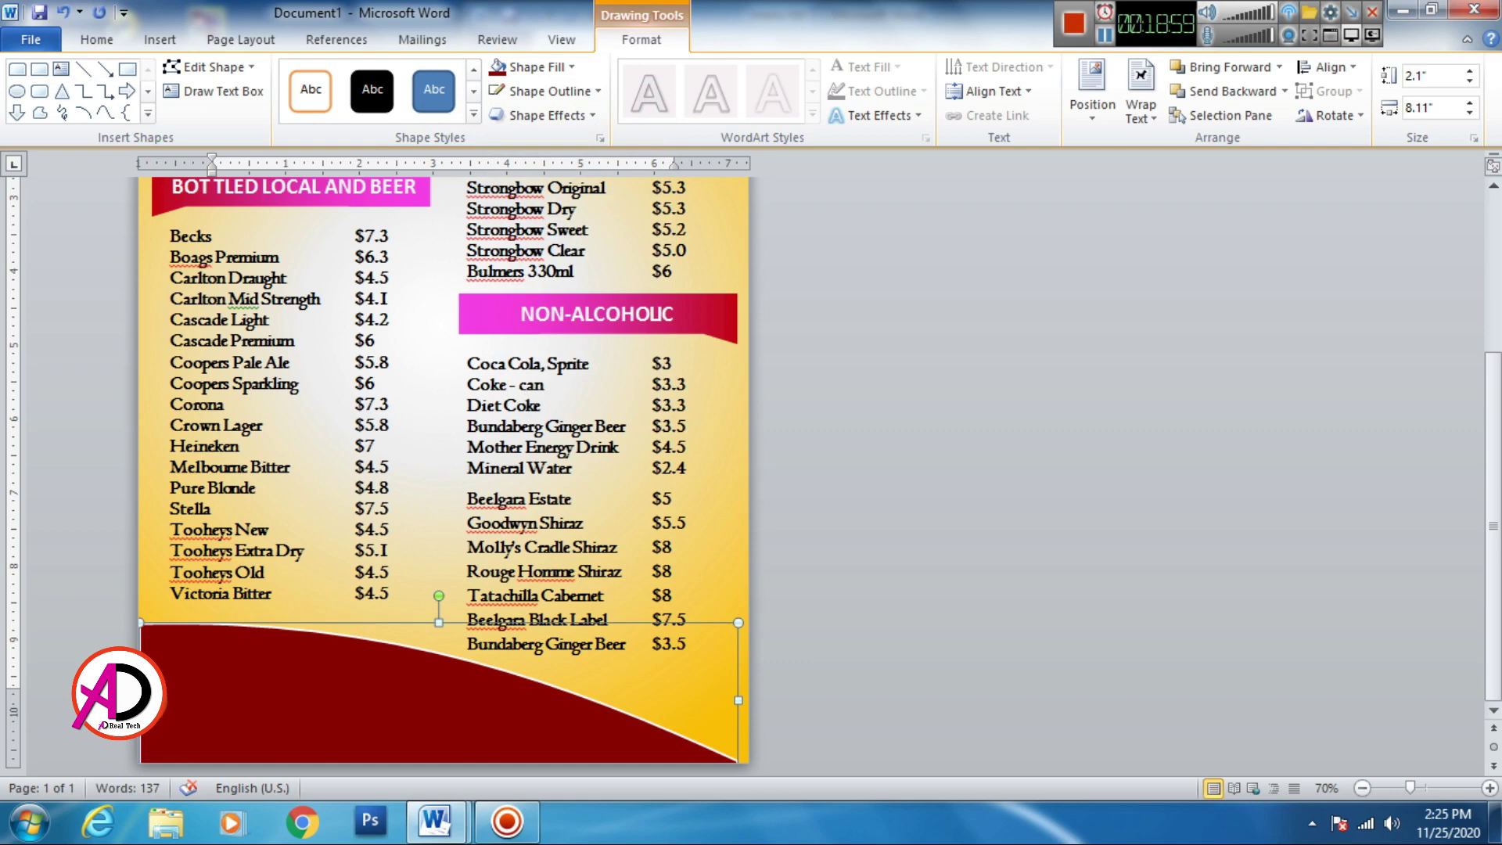
click(711, 604)
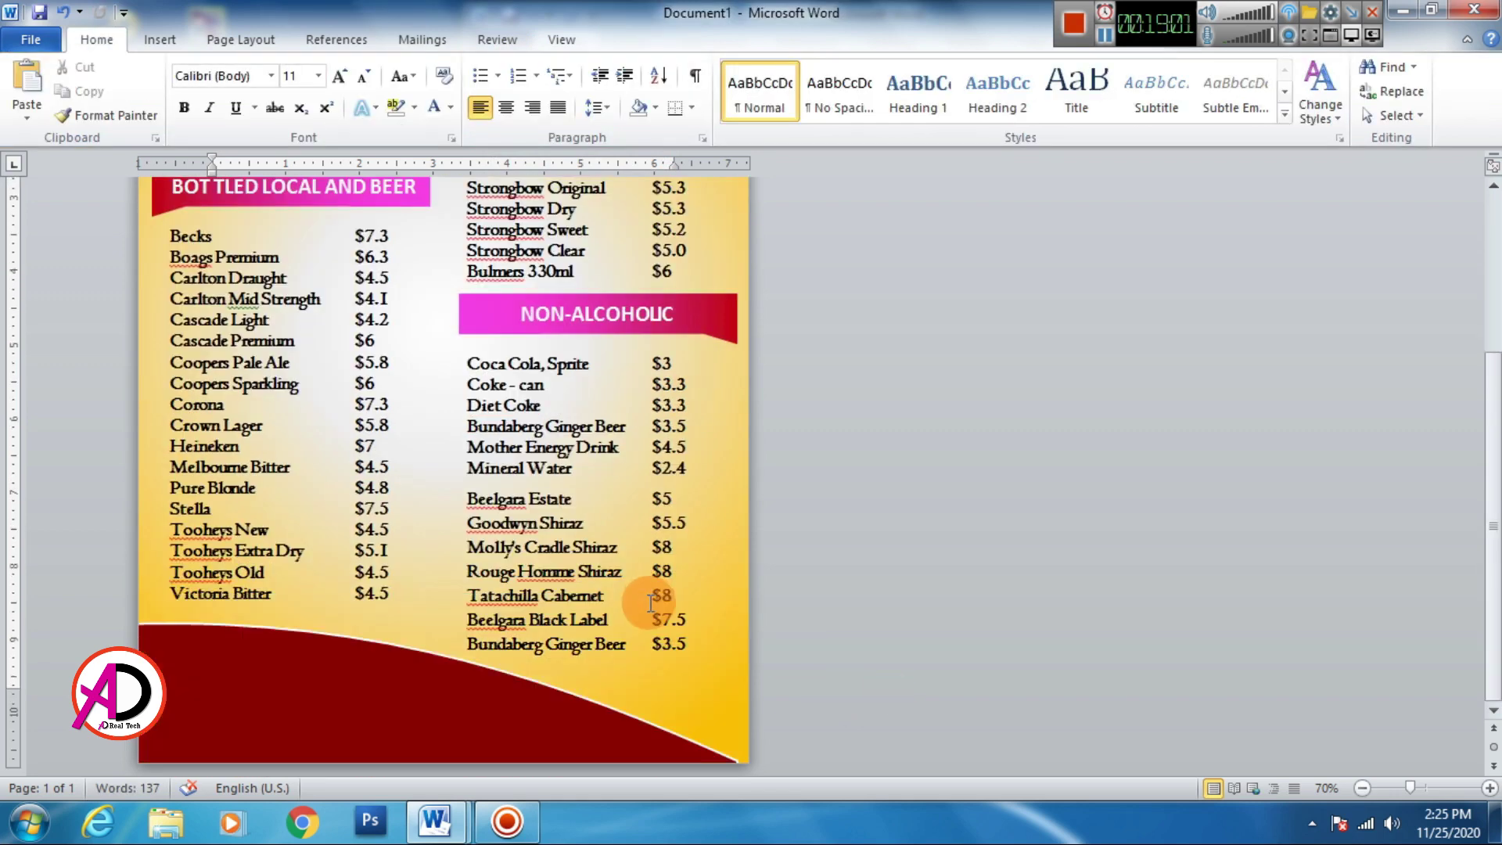
scroll(653, 579, up, 5)
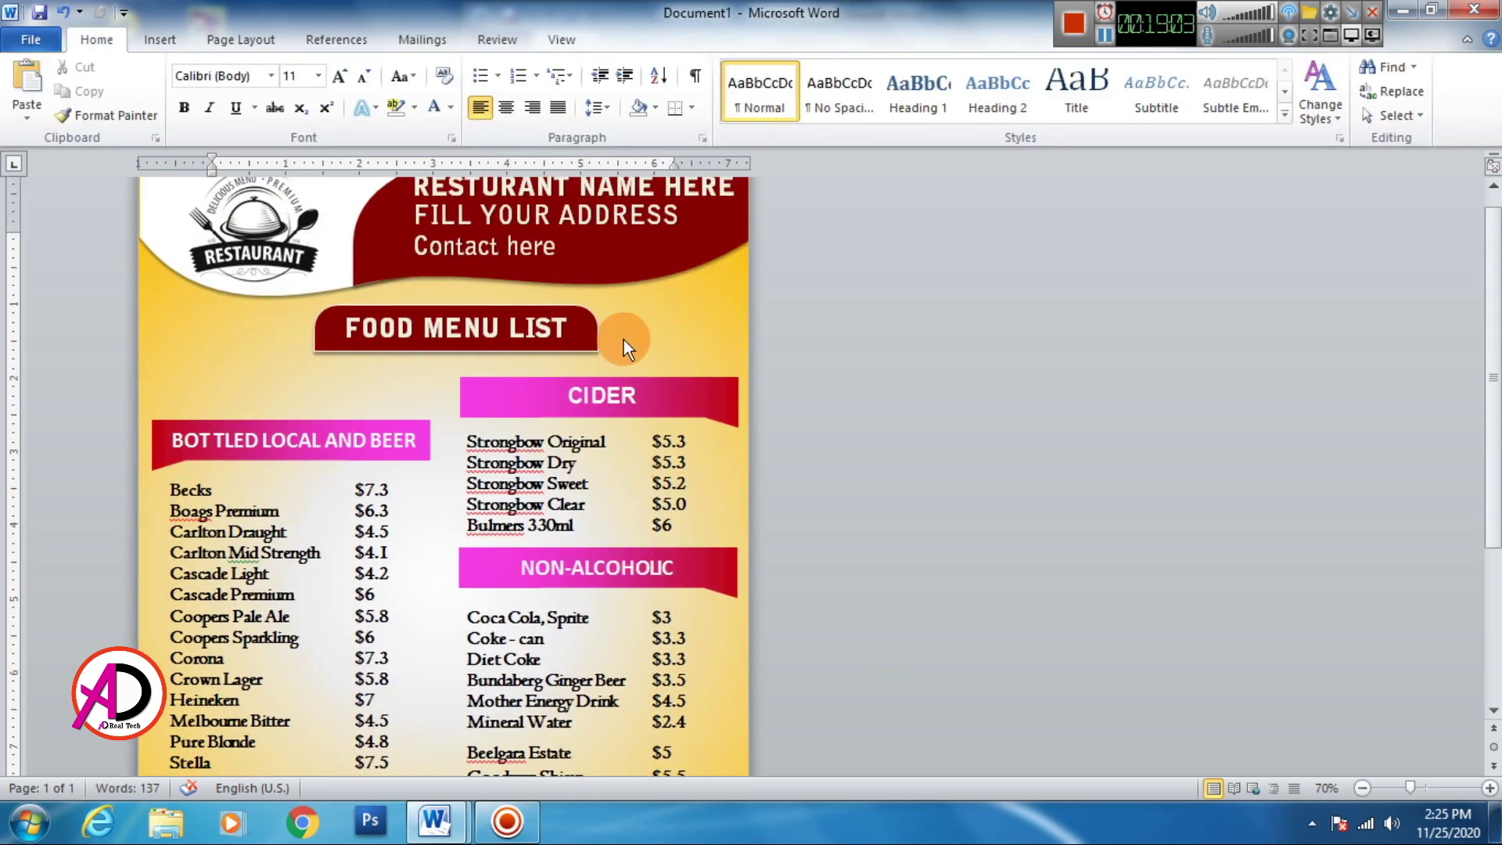
scroll(524, 223, up, 1)
Copy the header's restaurant-name text box onto the dark-red footer.
click(516, 220)
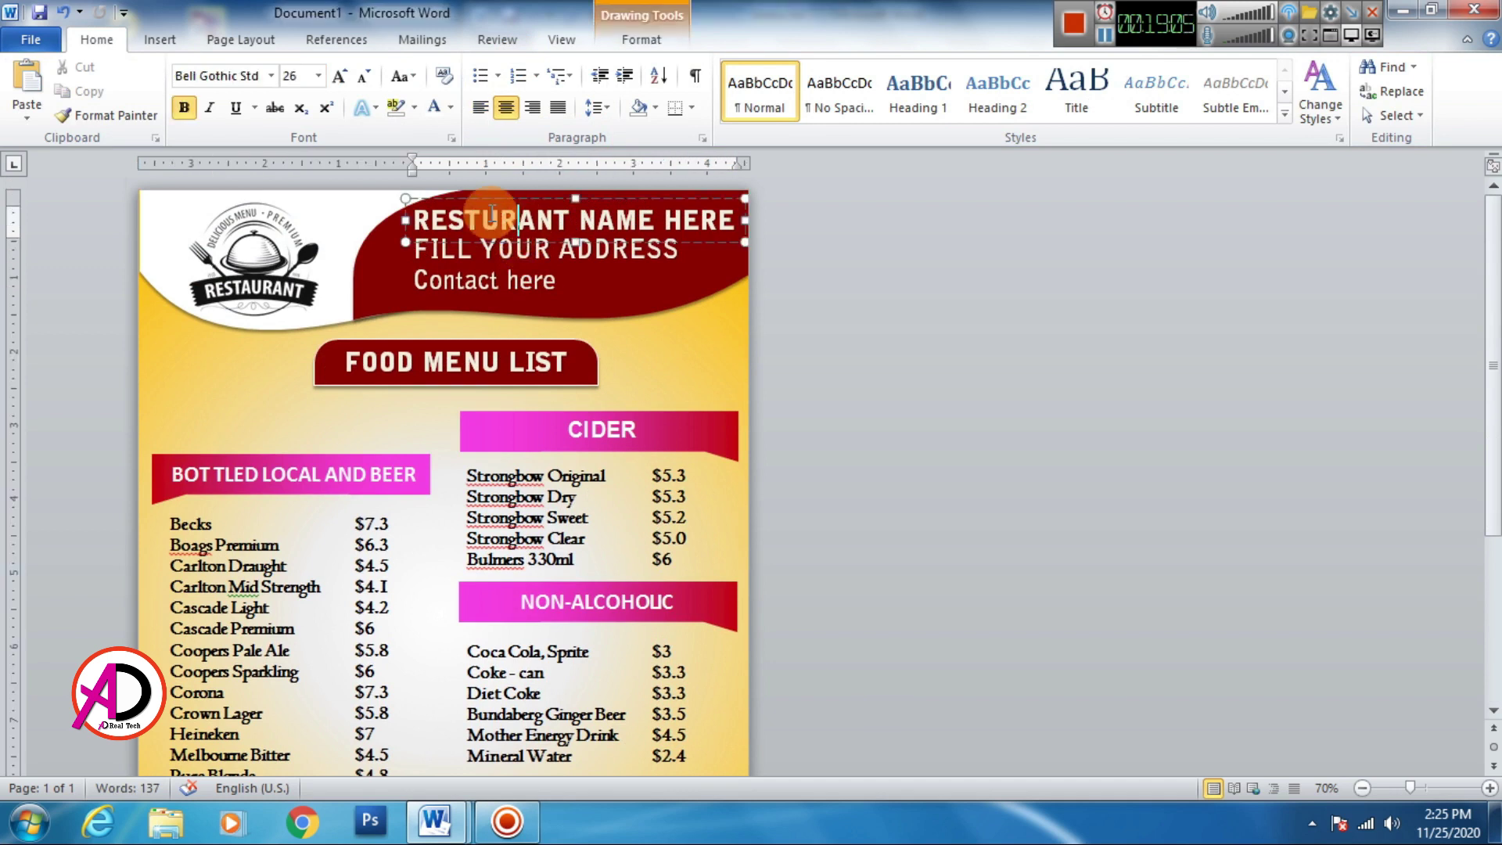
drag(491, 203, 598, 284)
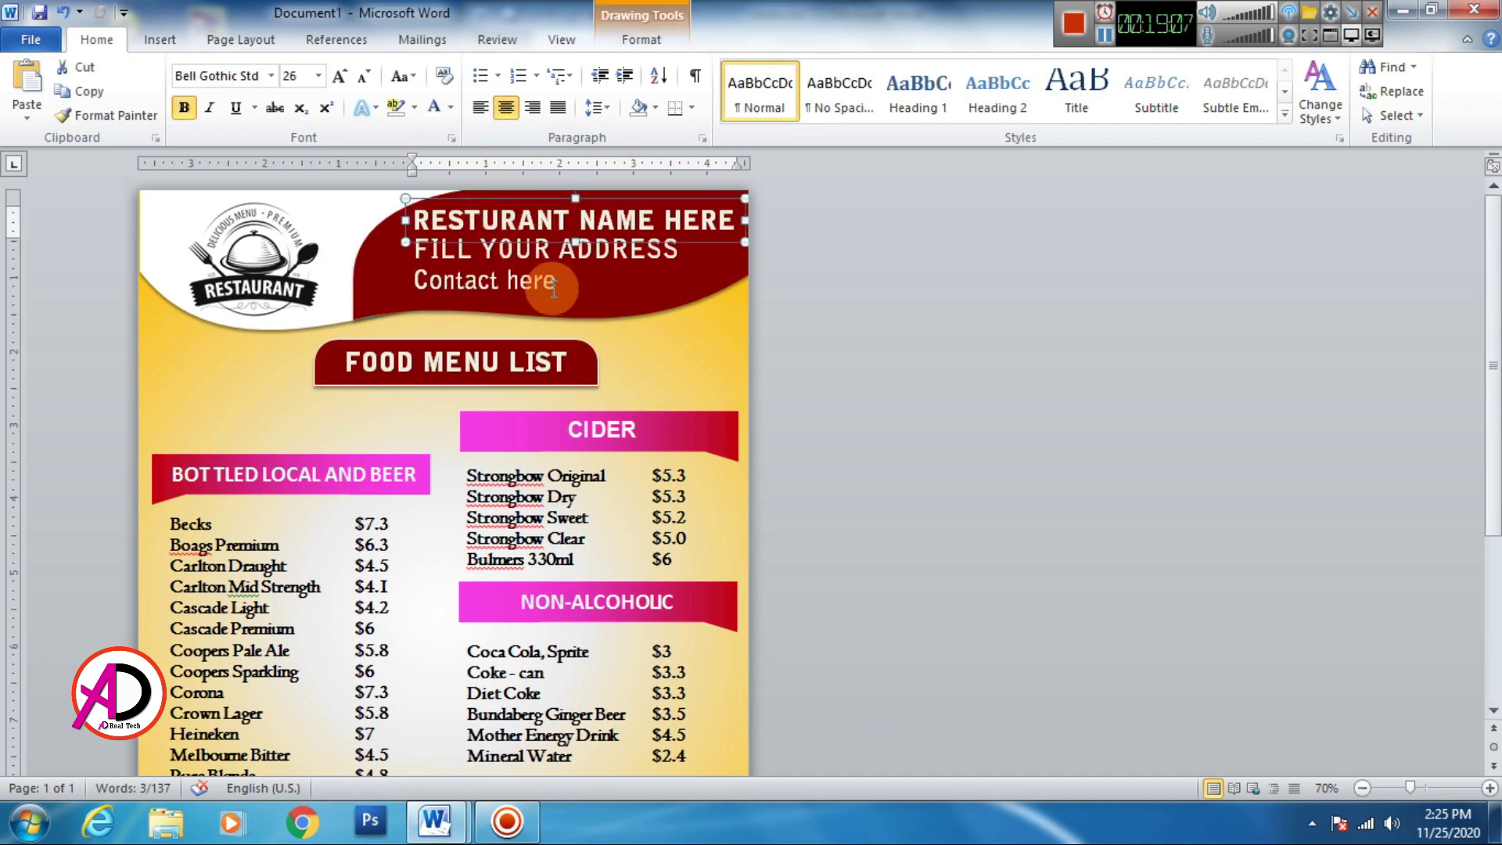
click(663, 248)
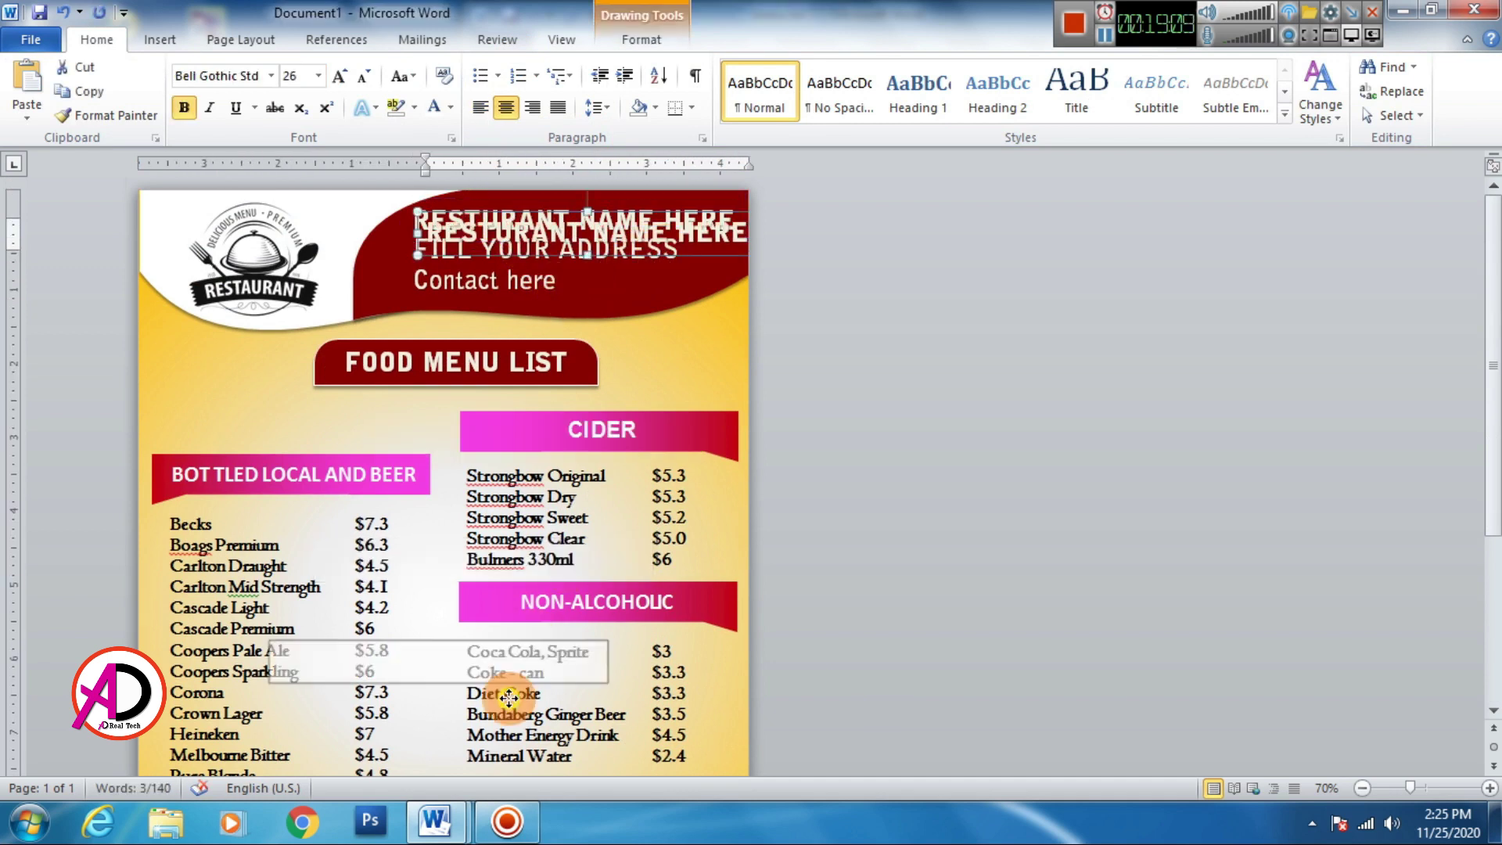
drag(664, 252, 513, 704)
scroll(513, 704, down, 5)
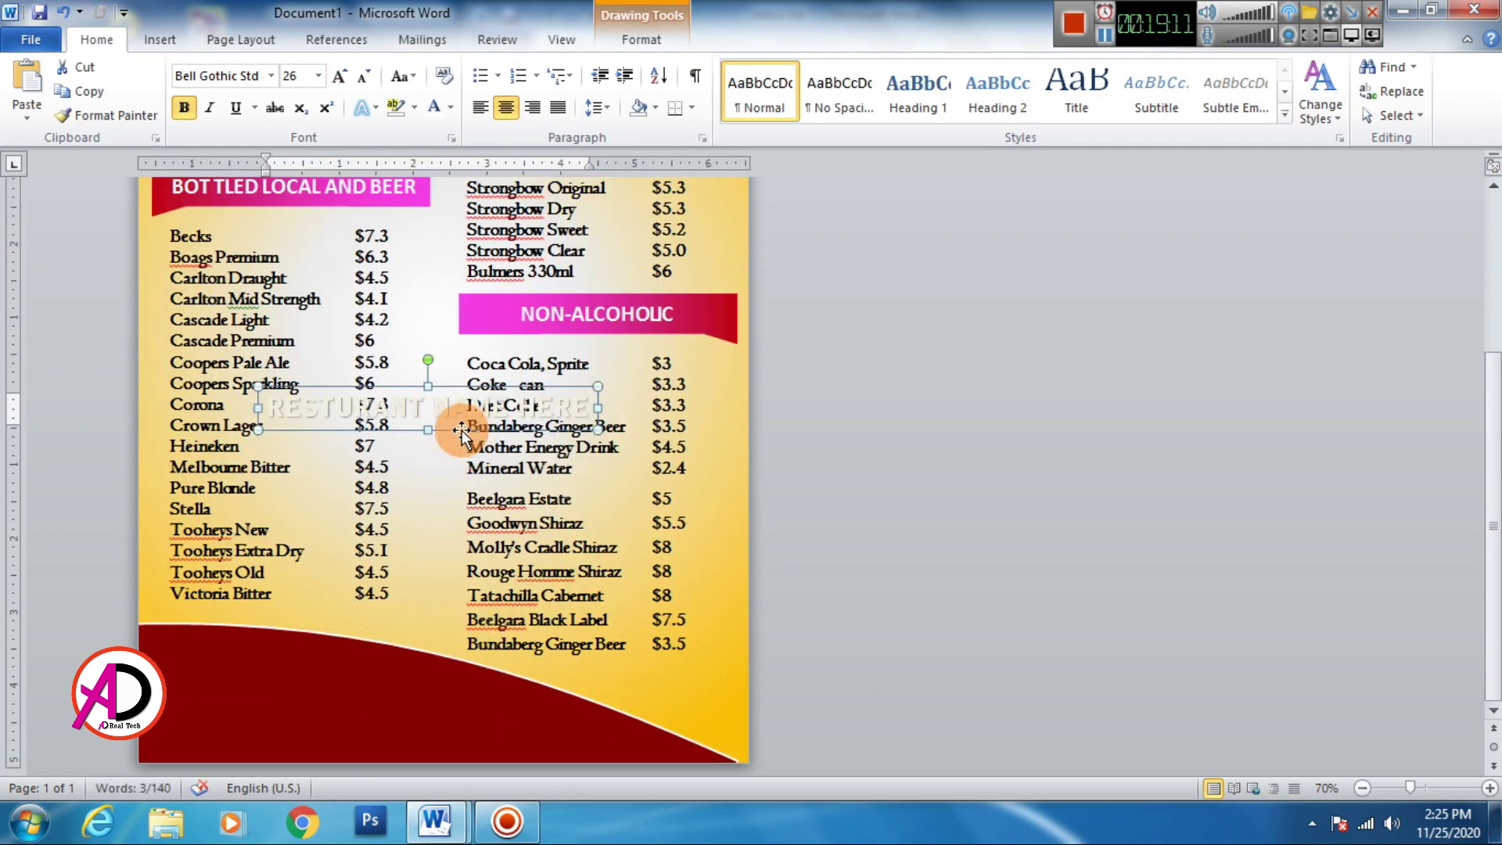
drag(462, 428, 350, 683)
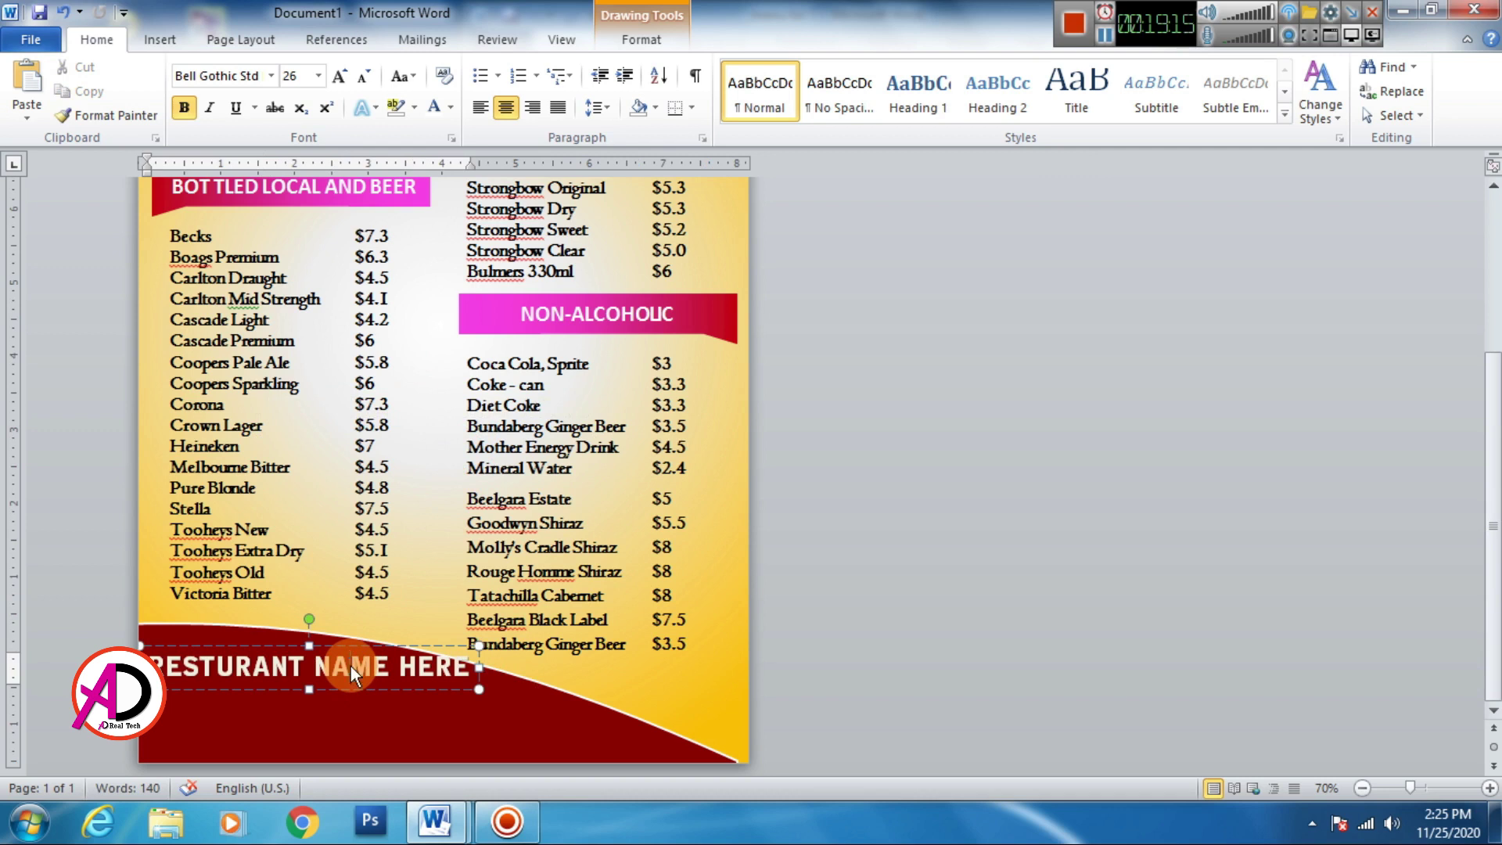
Replace the copied text with STILL HUNGRY and set it in Adobe Heiti Std.
triple_click(350, 665)
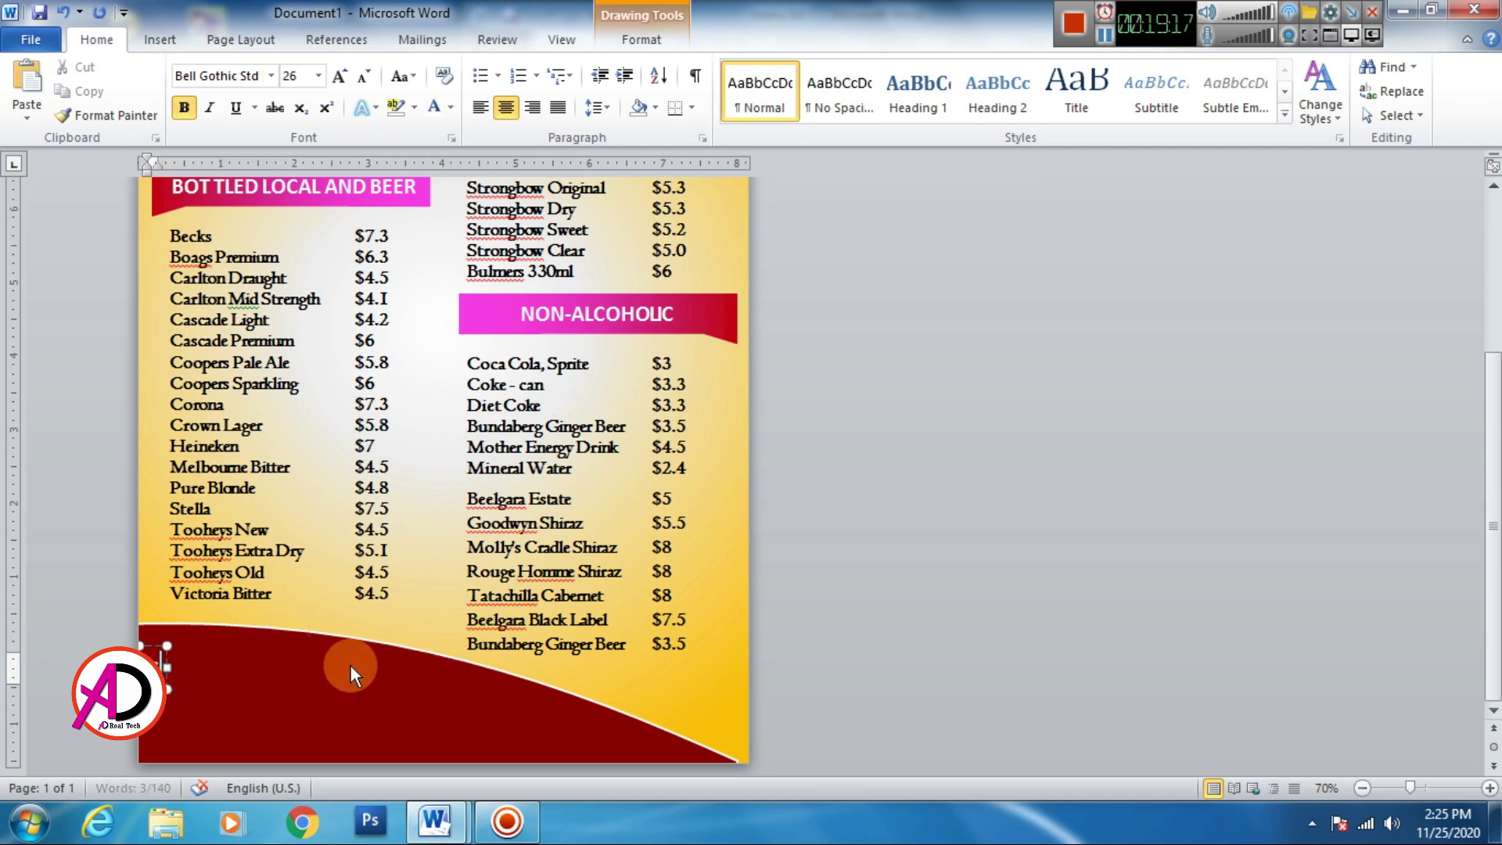
text(Still)
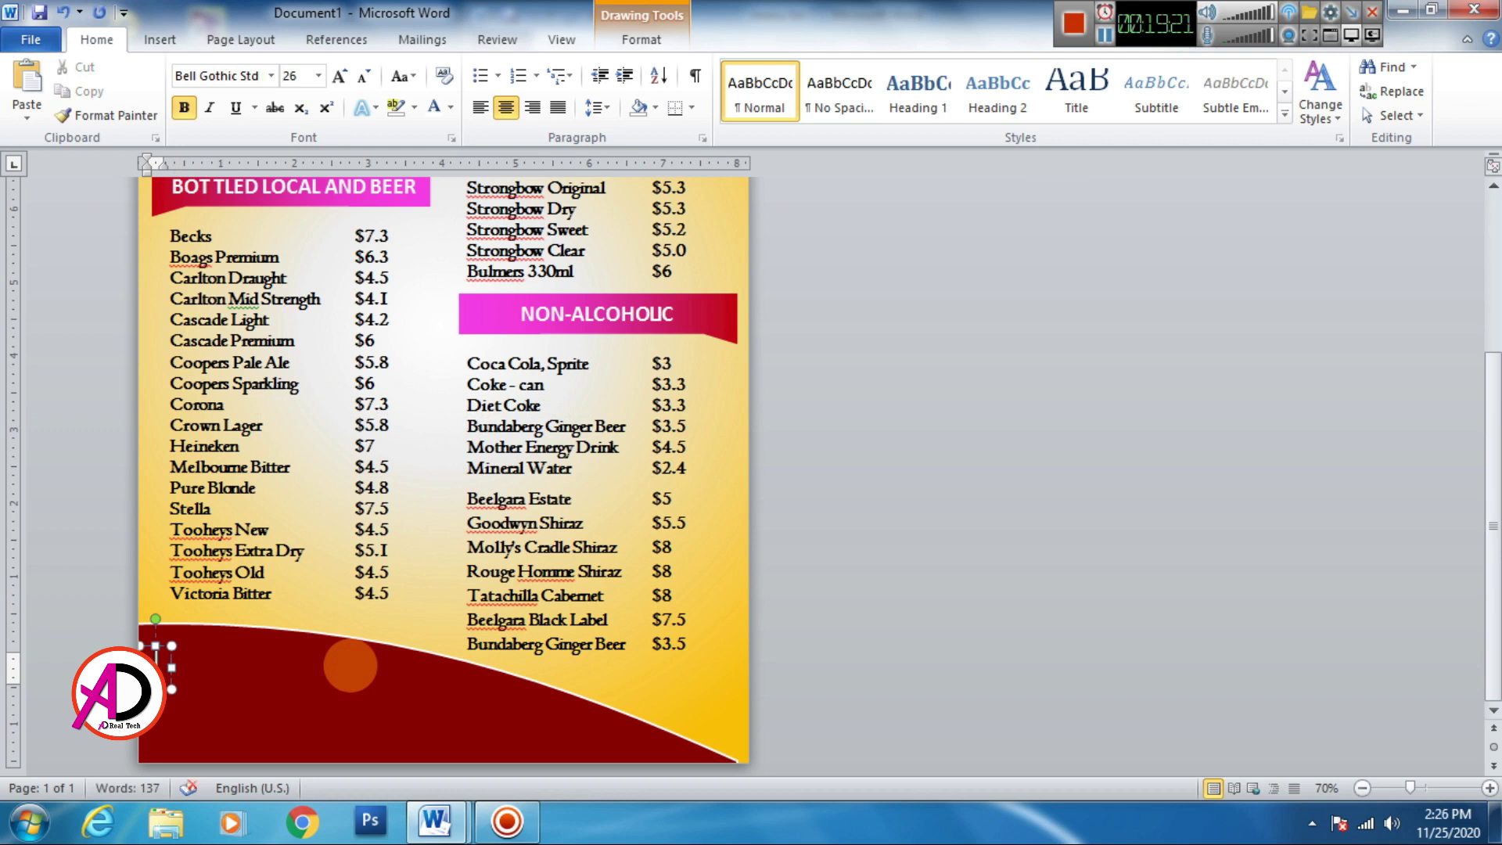
text(ill Hu)
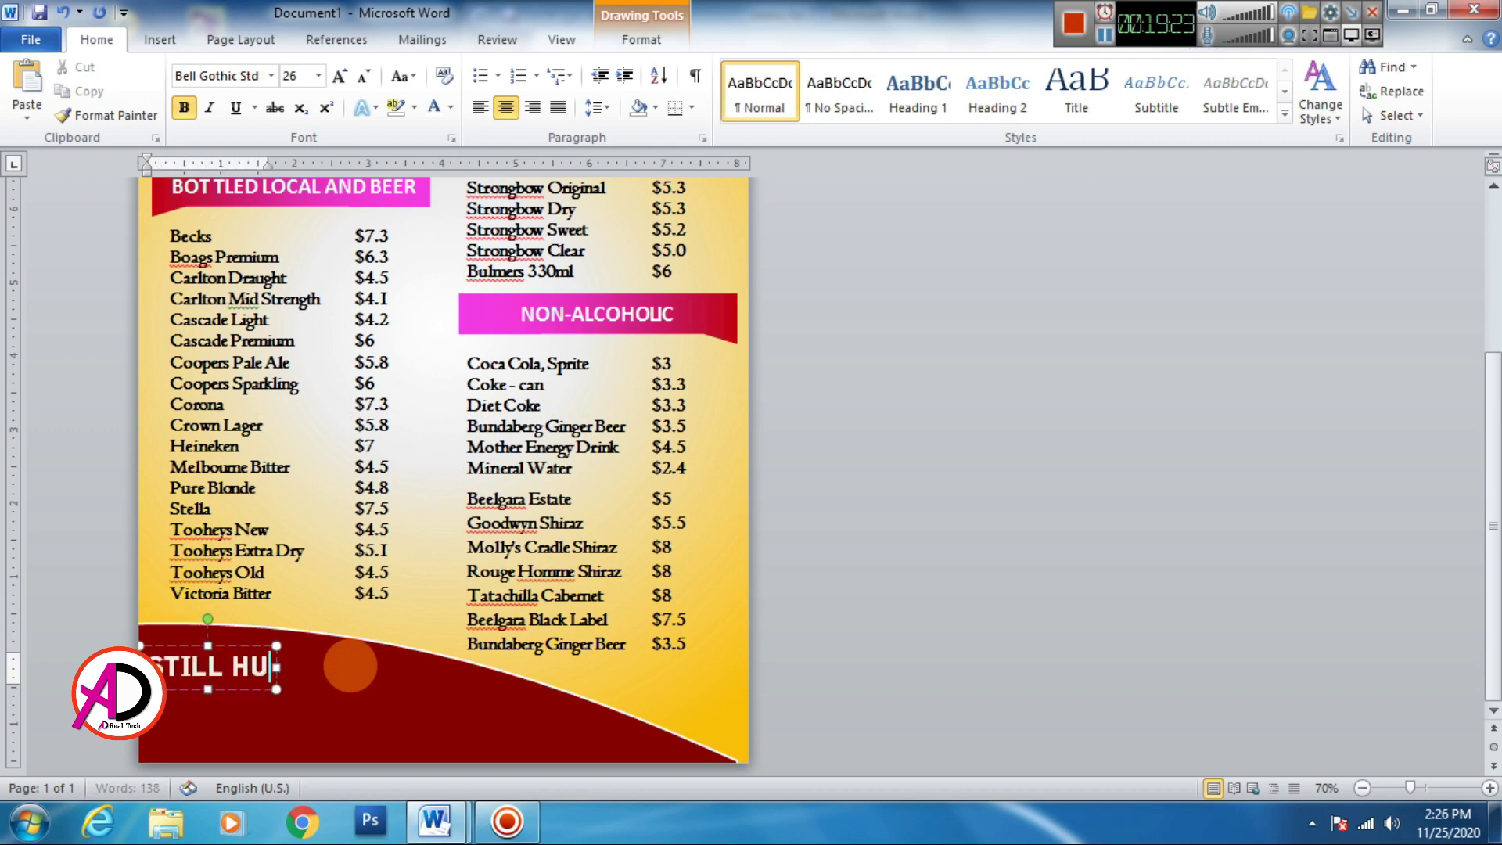
text(nfry)
key(ctrl+a)
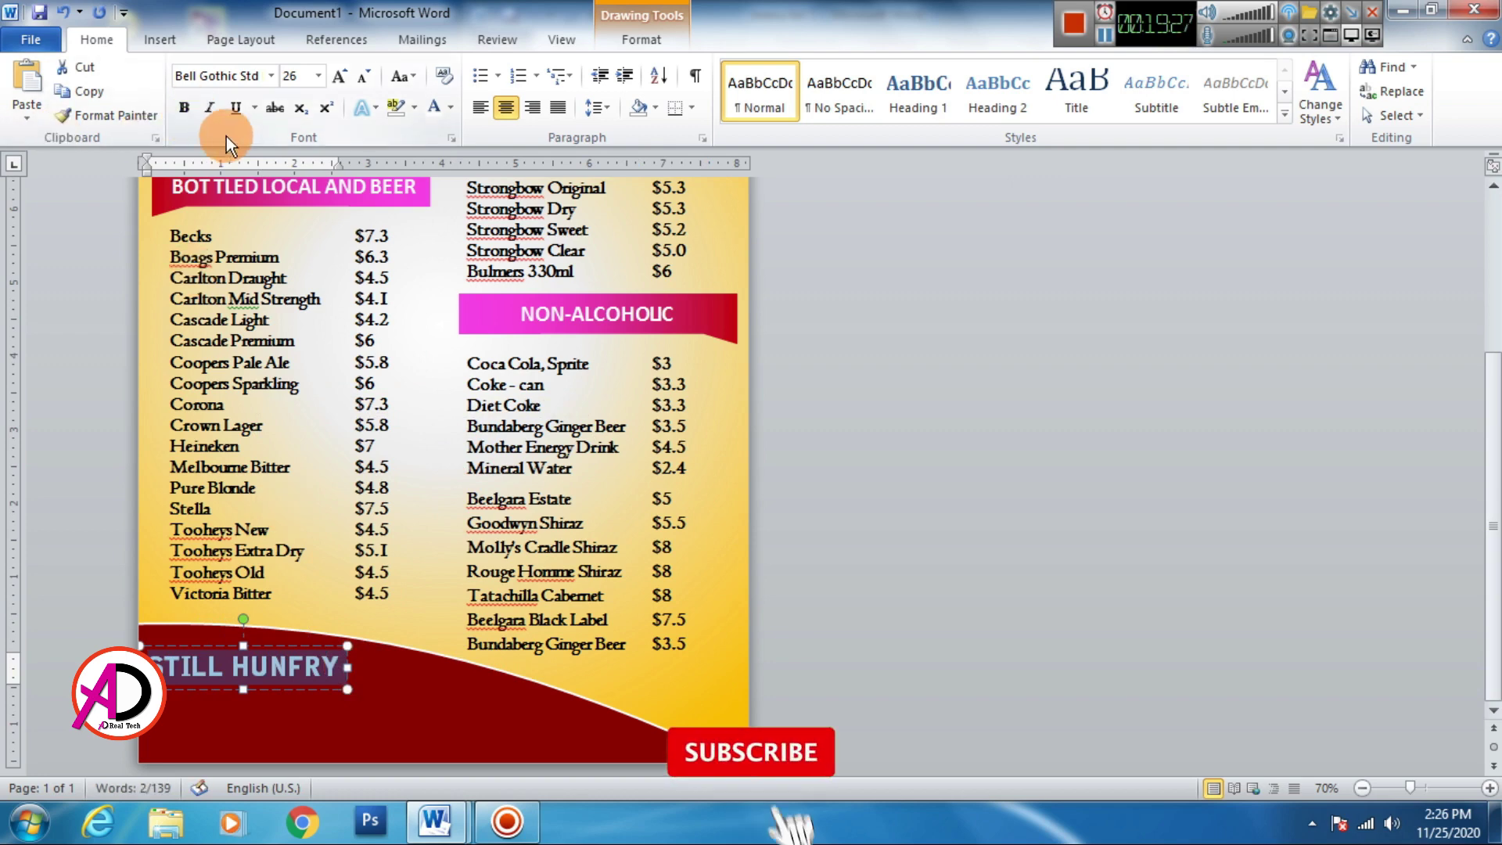
click(270, 72)
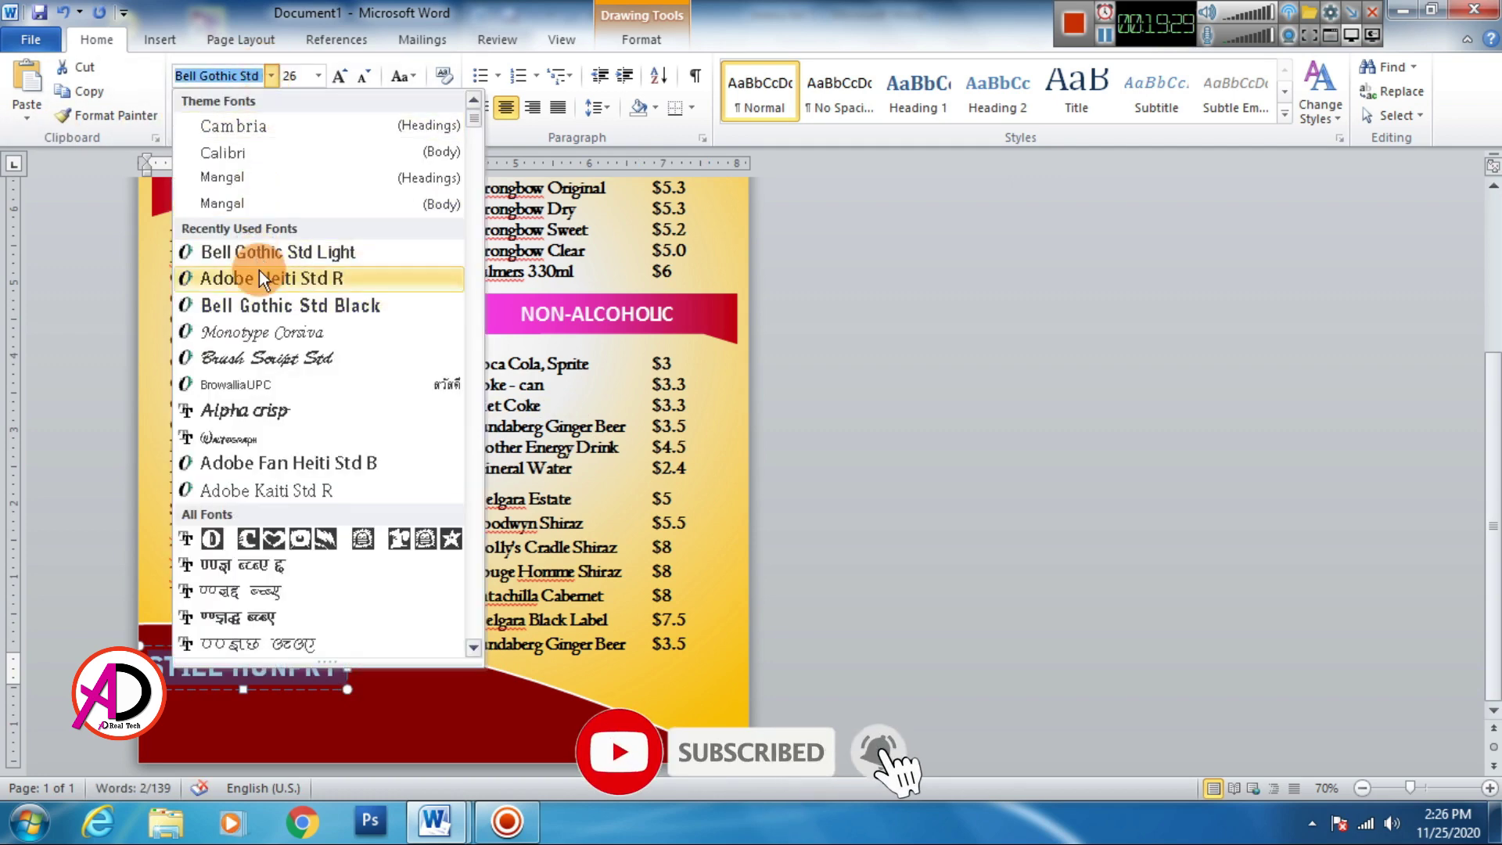
click(260, 279)
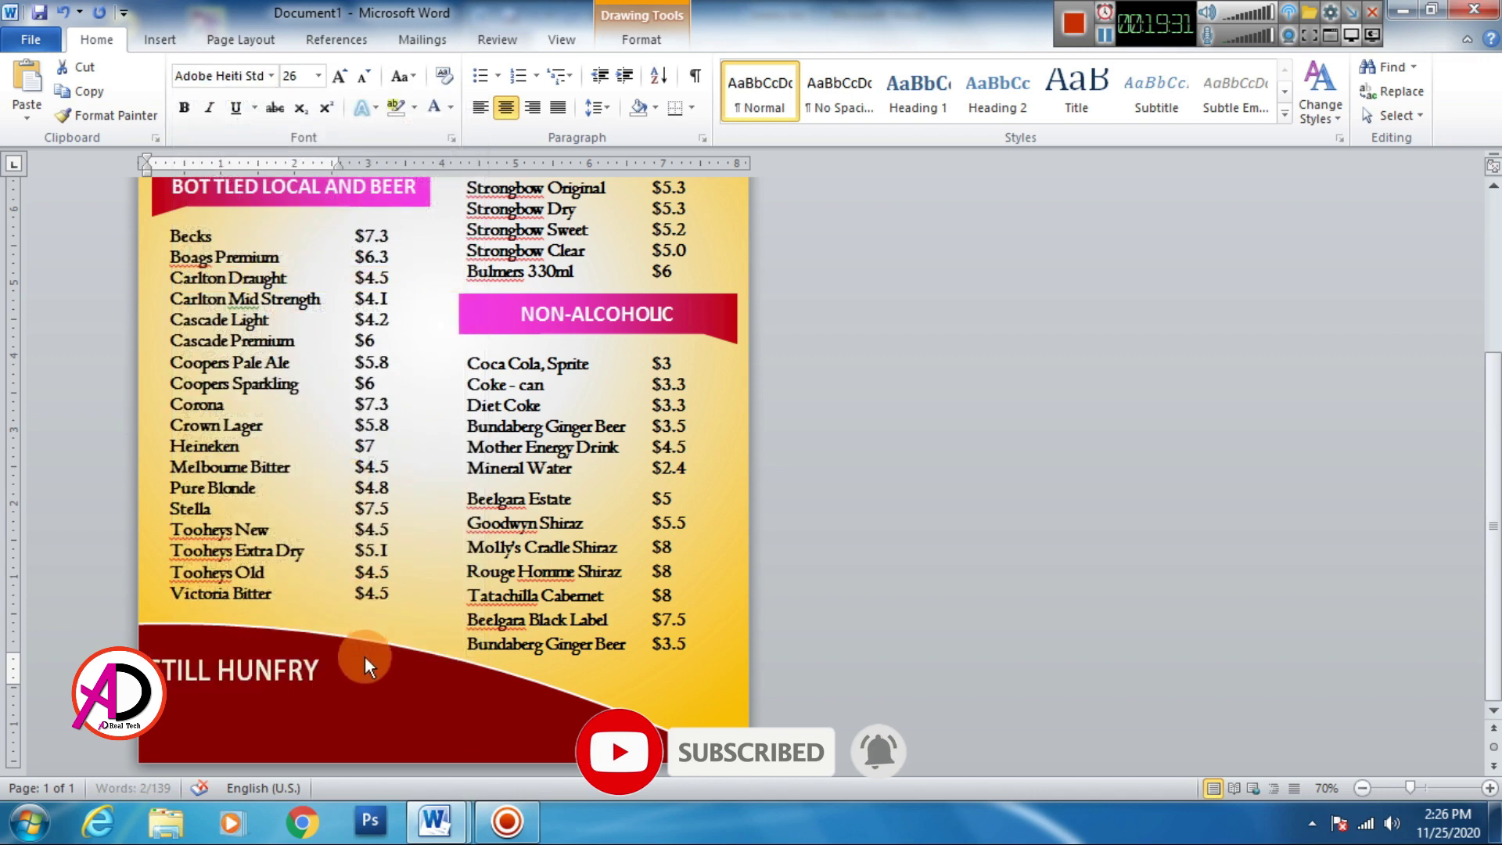
Correct the 'HUNFRY' typo to 'HUNGRY' and copy the STILL HUNGRY text box.
click(283, 669)
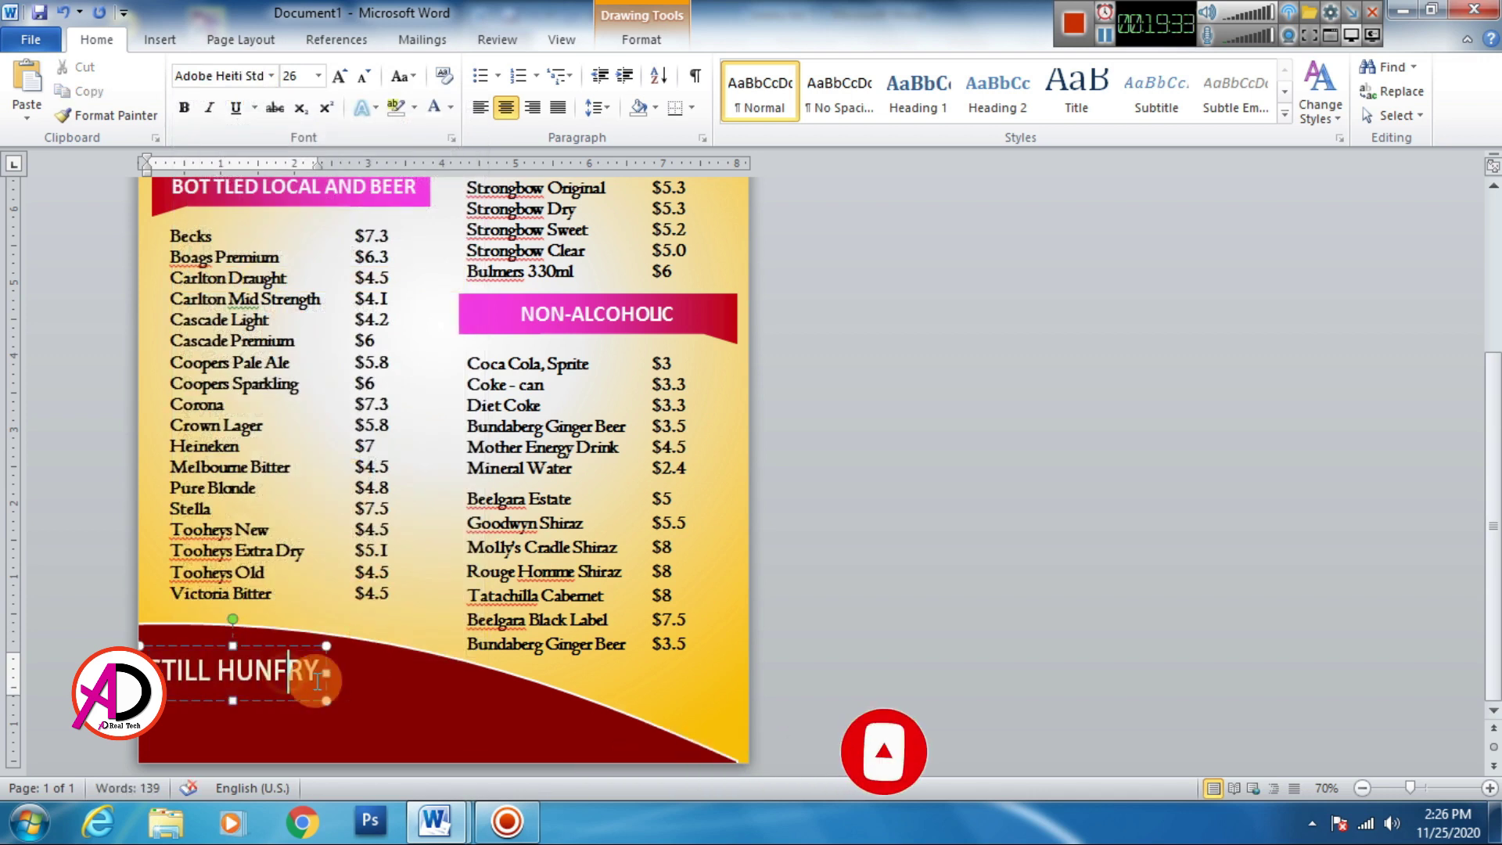
key(BackSpace)
text(G)
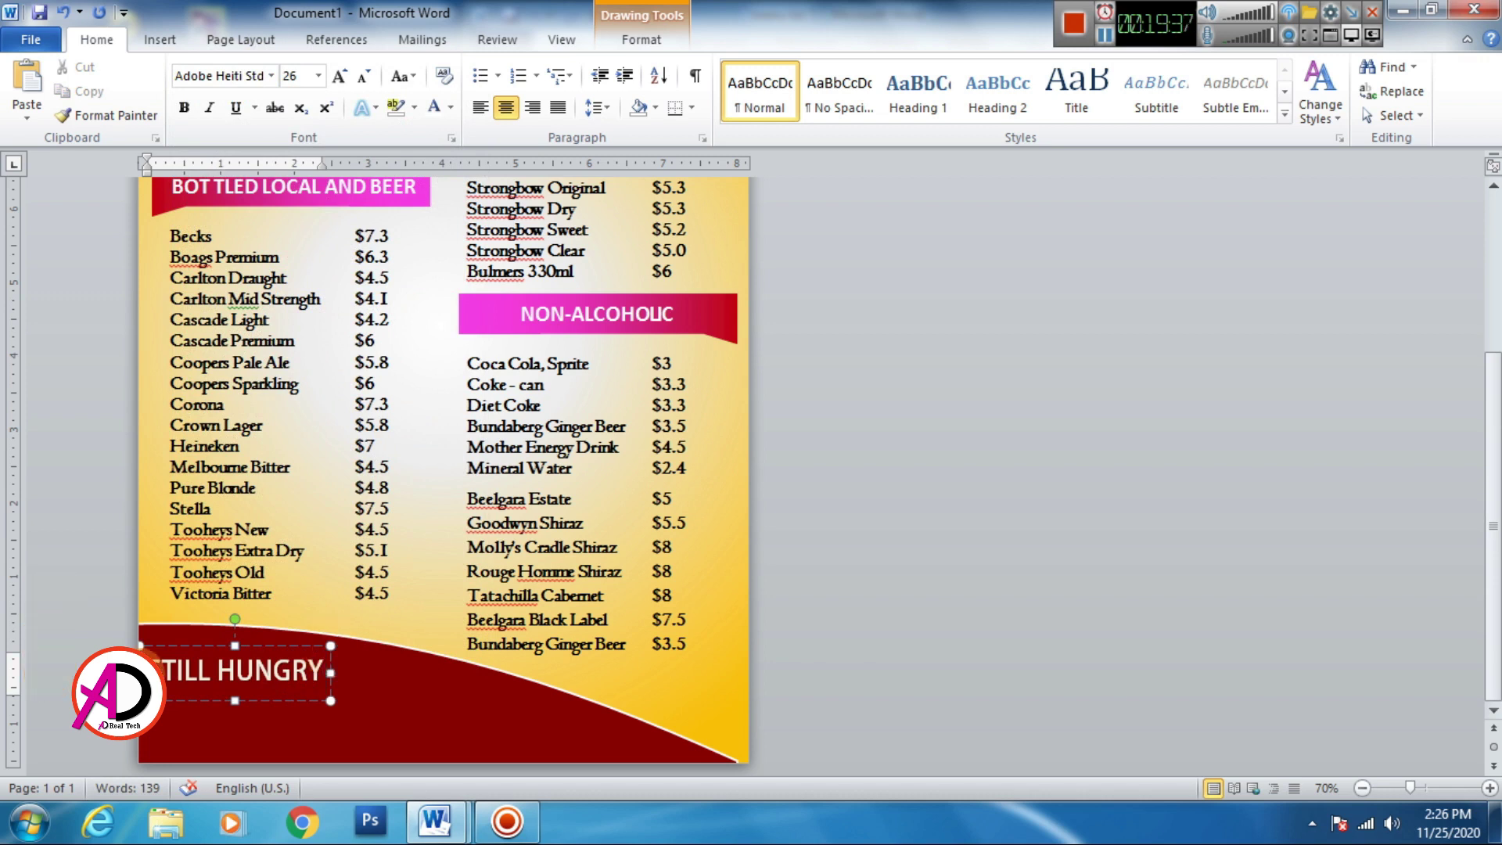
click(286, 702)
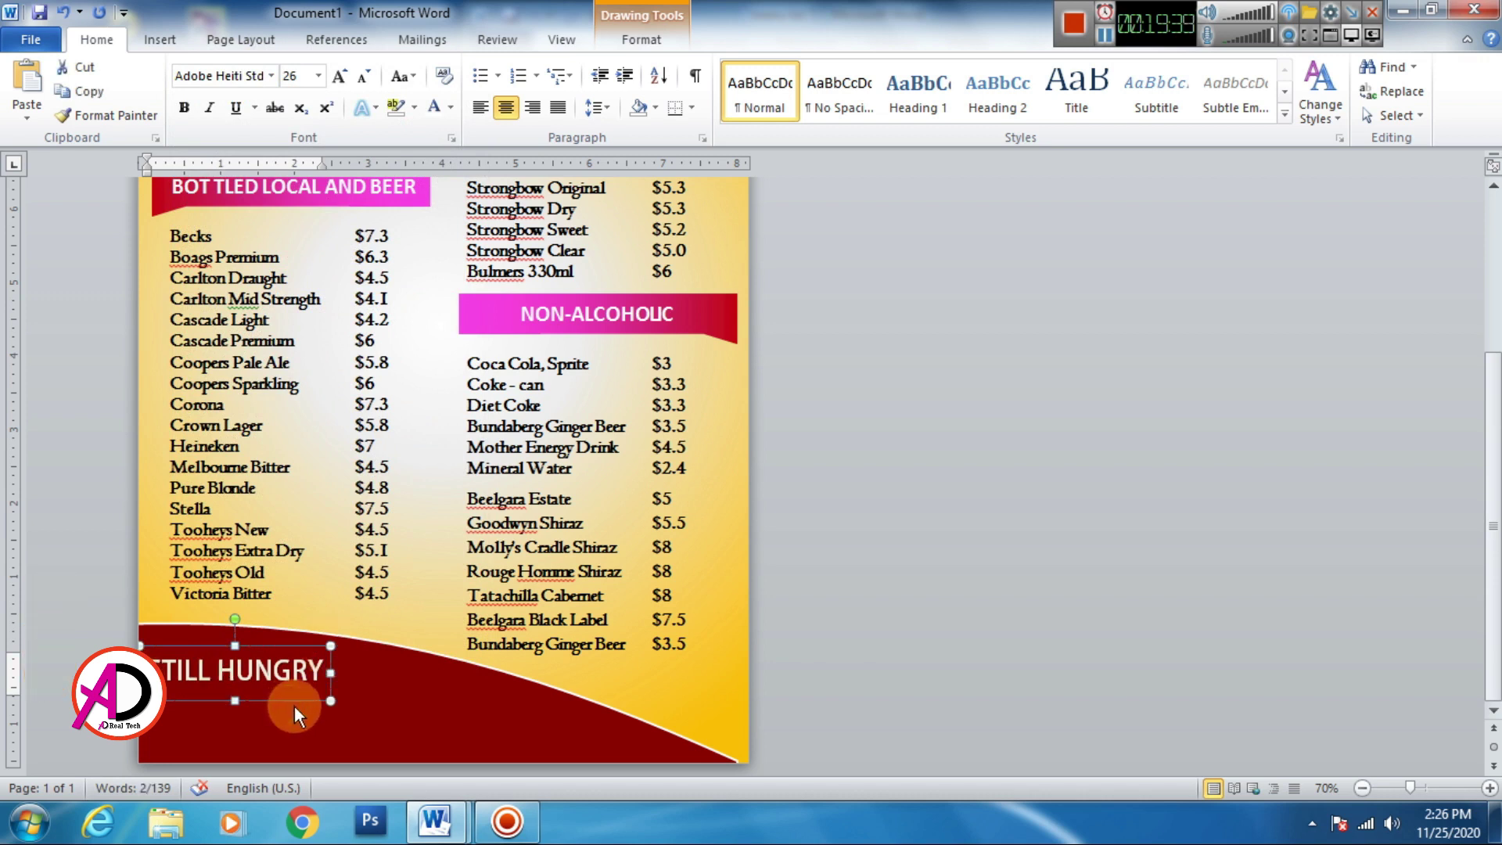
key(ctrl+c)
key(ctrl+v)
Duplicate the STILL HUNGRY box below it and retype the copy as 'TURN OVER FOR MORE OPTION'.
drag(299, 701, 298, 744)
click(275, 676)
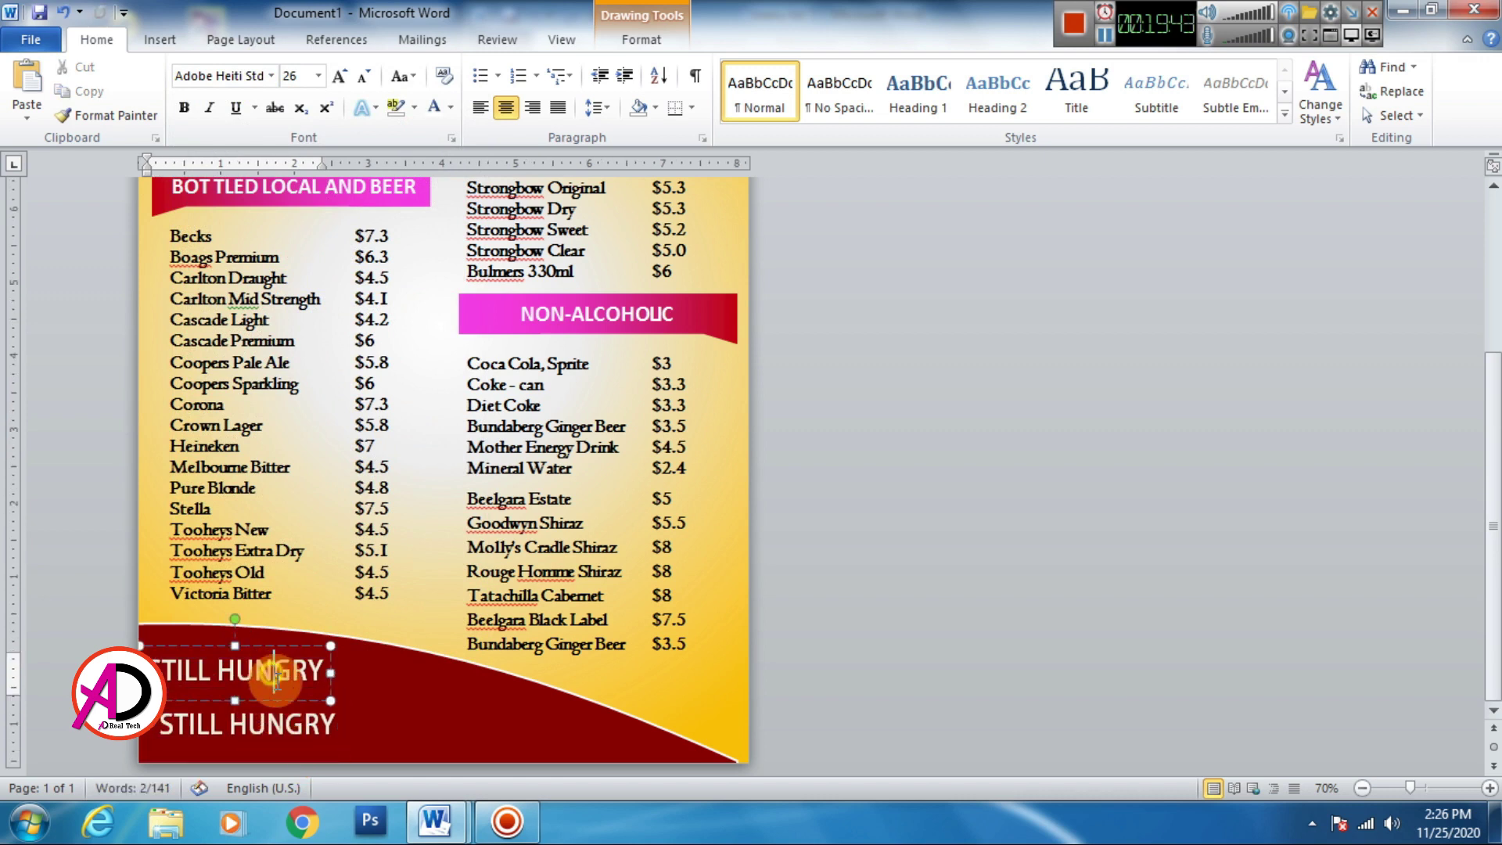
click(411, 721)
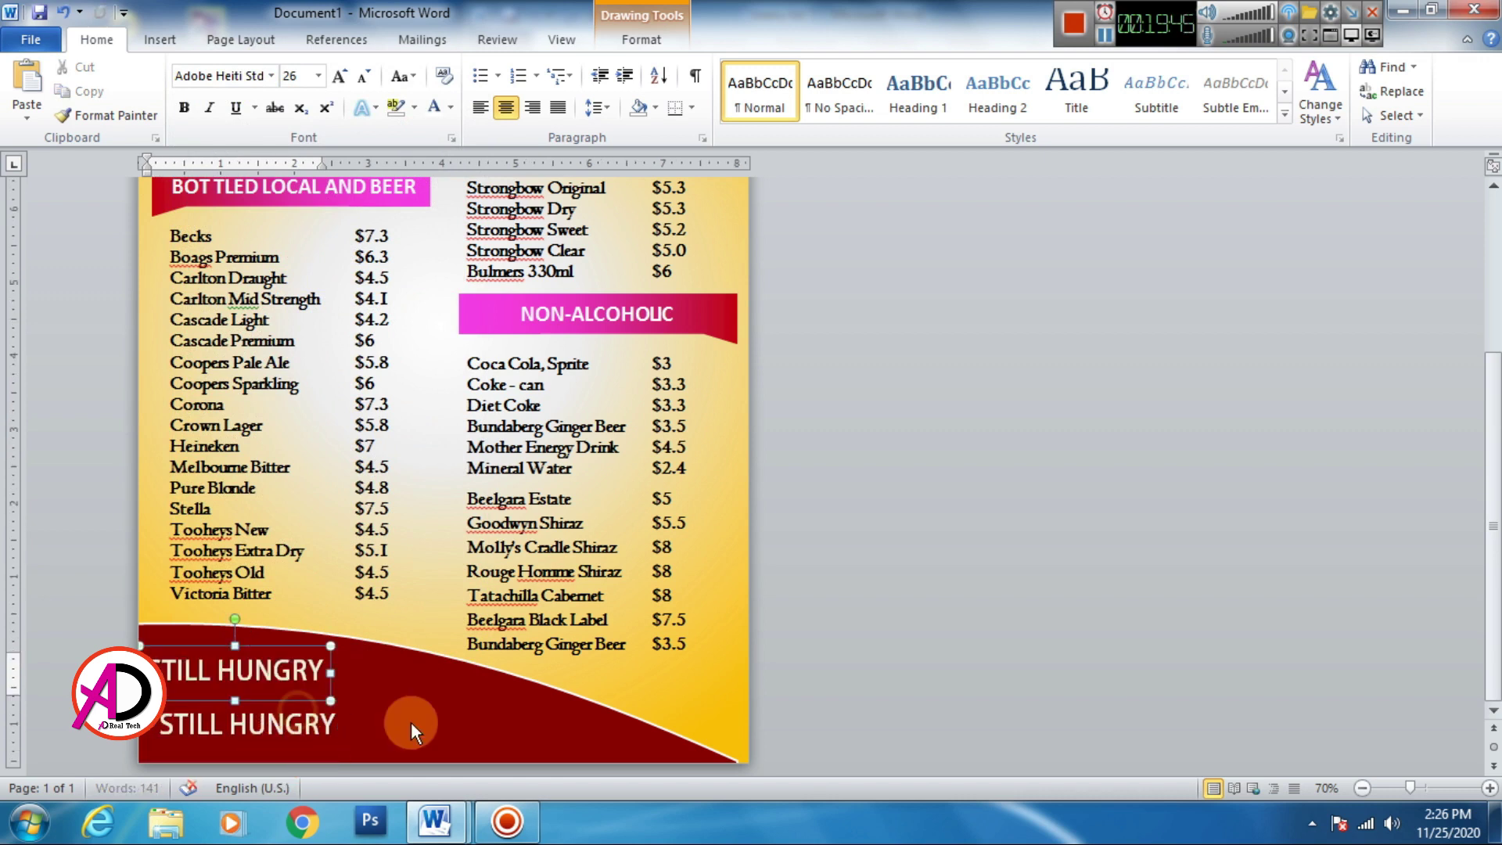
key(Delete)
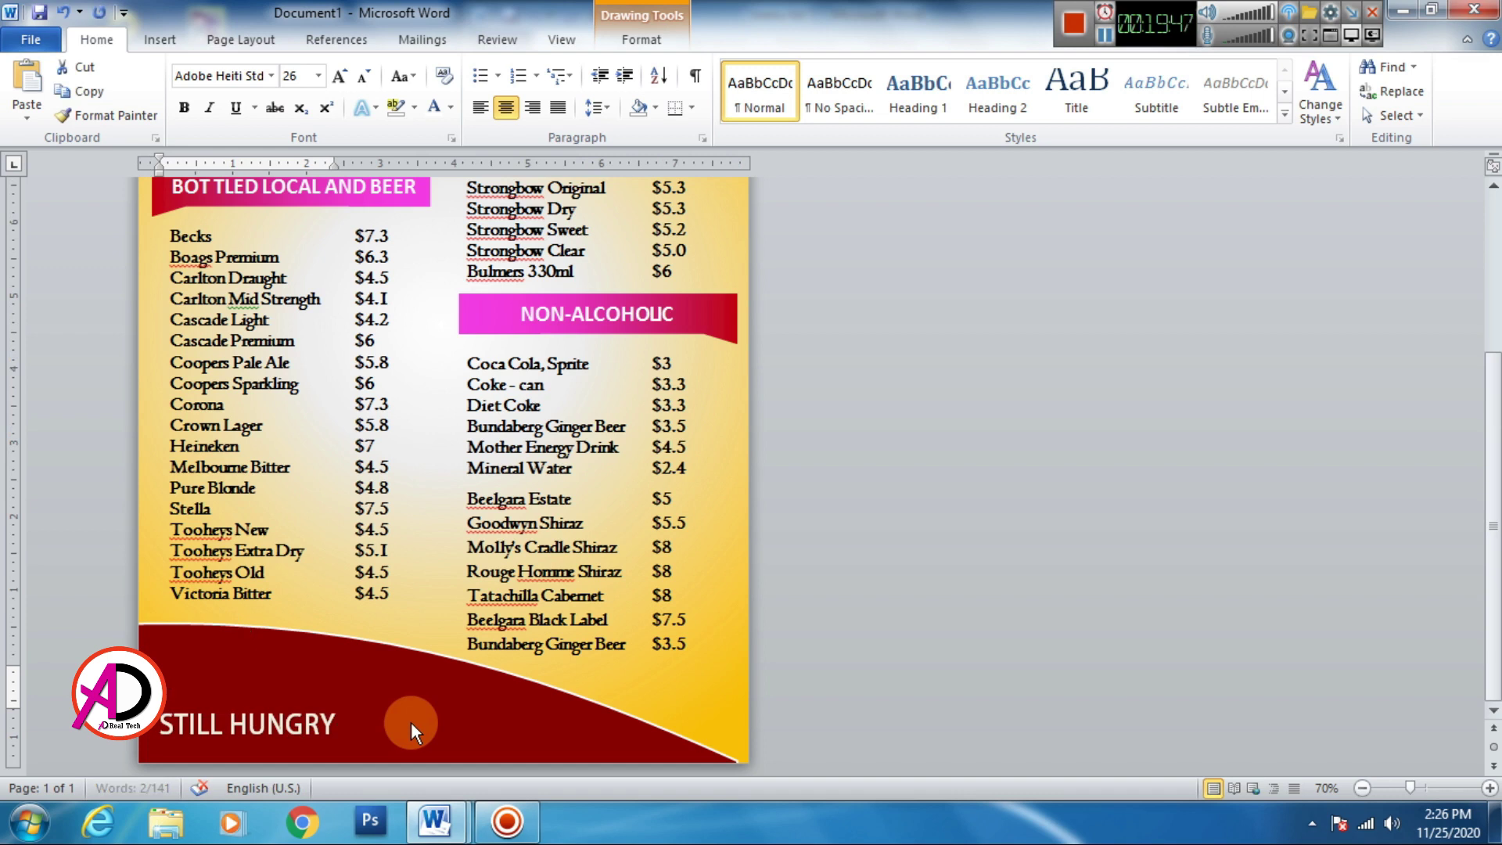
key(ctrl+z)
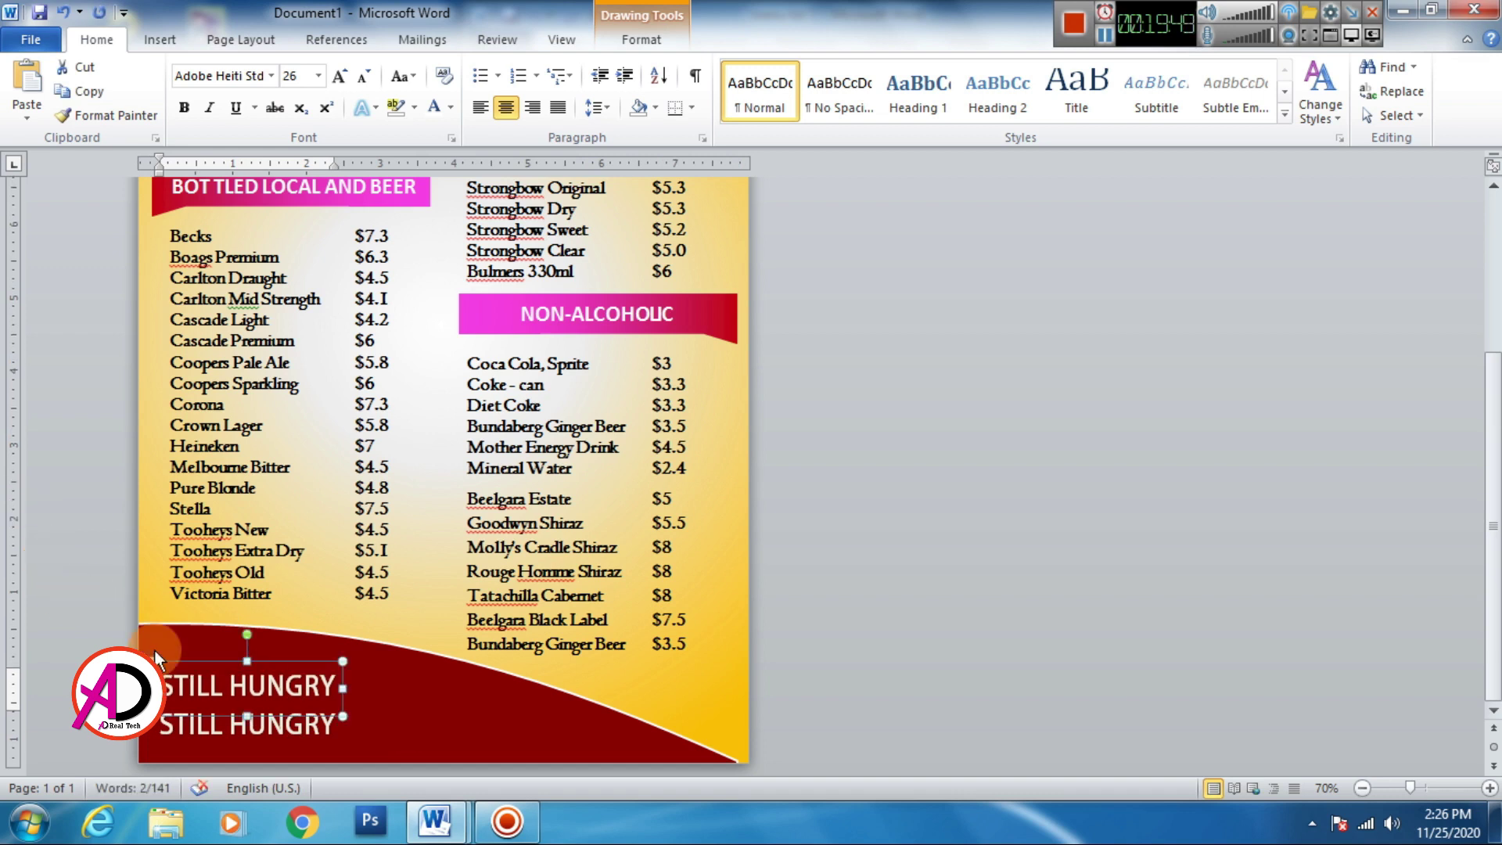
drag(155, 651, 319, 752)
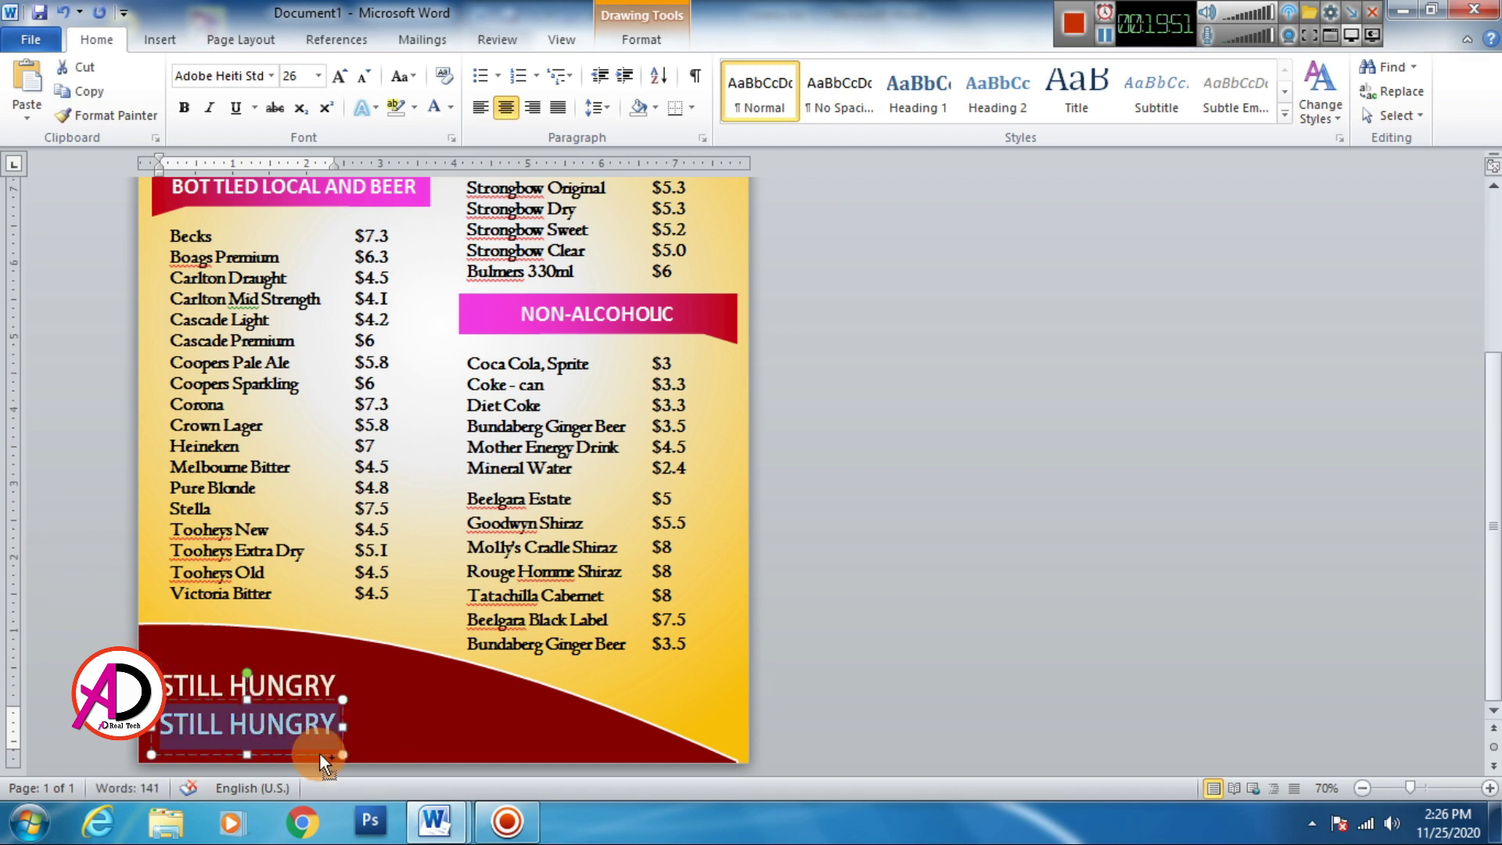
text(TU)
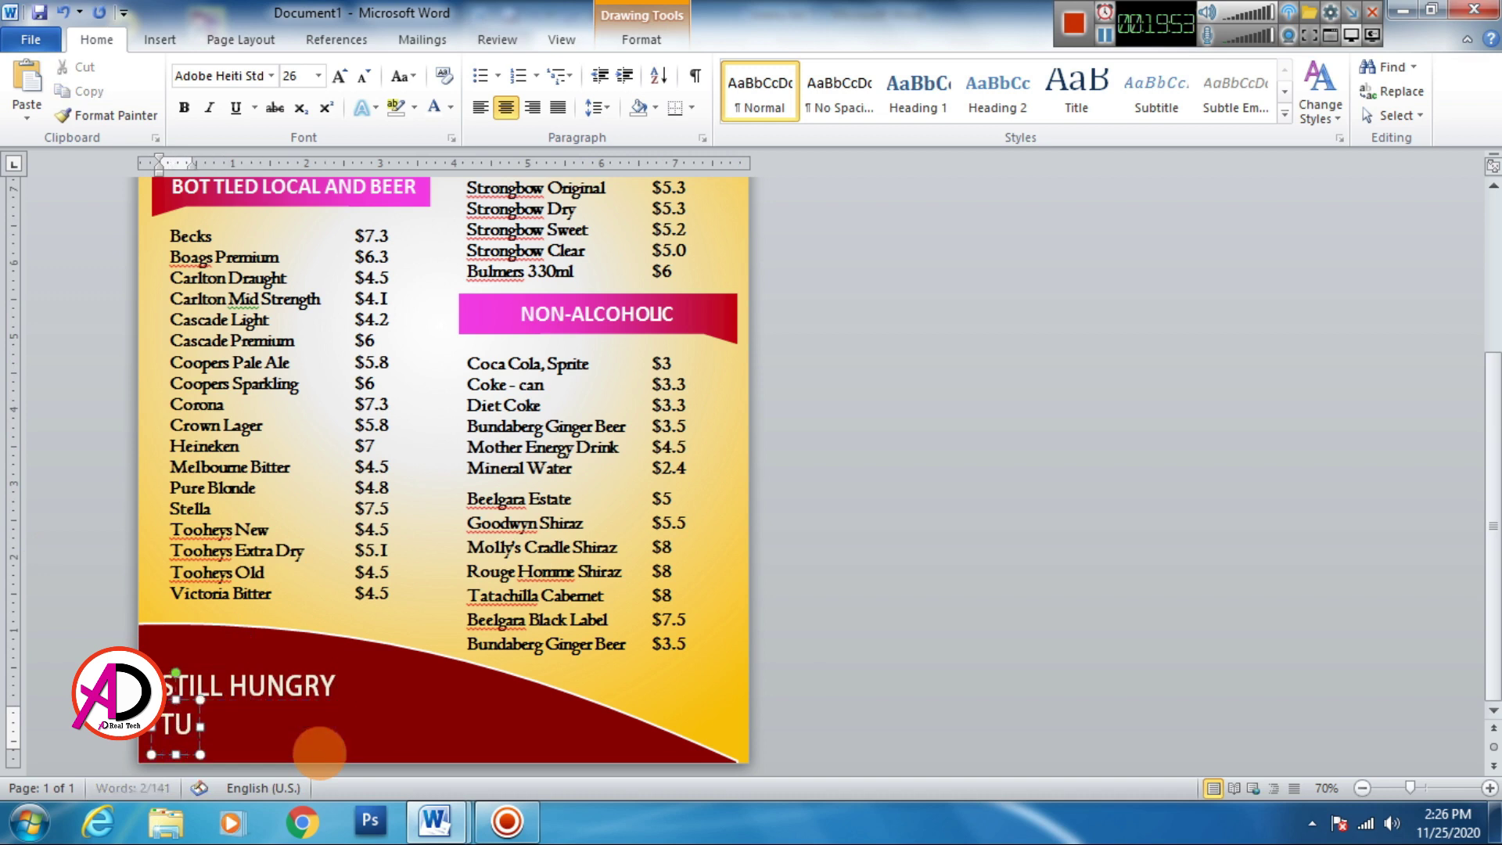
text(RN OVER)
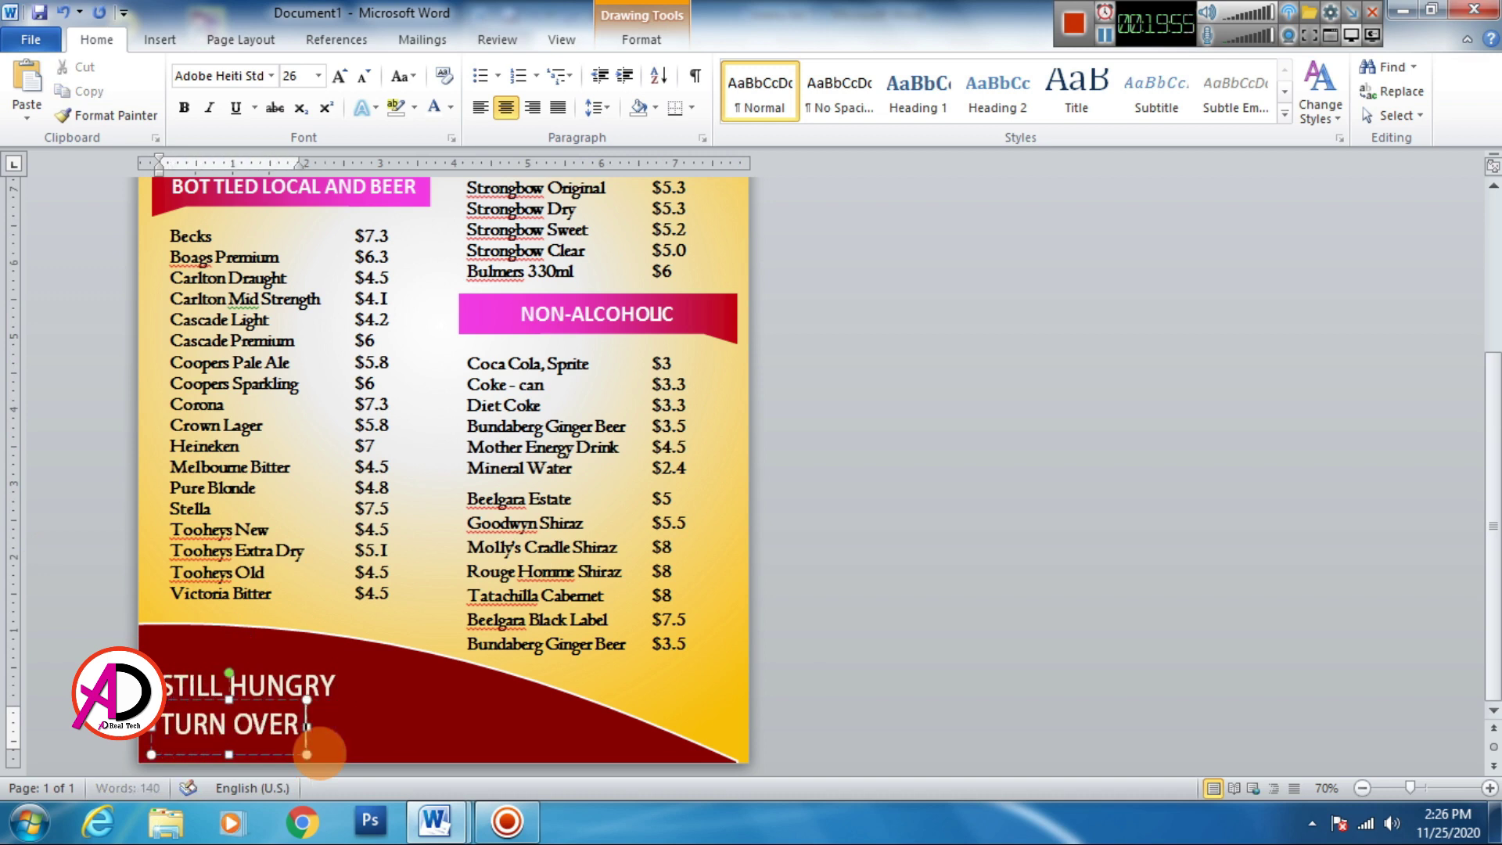
text( FOR MO)
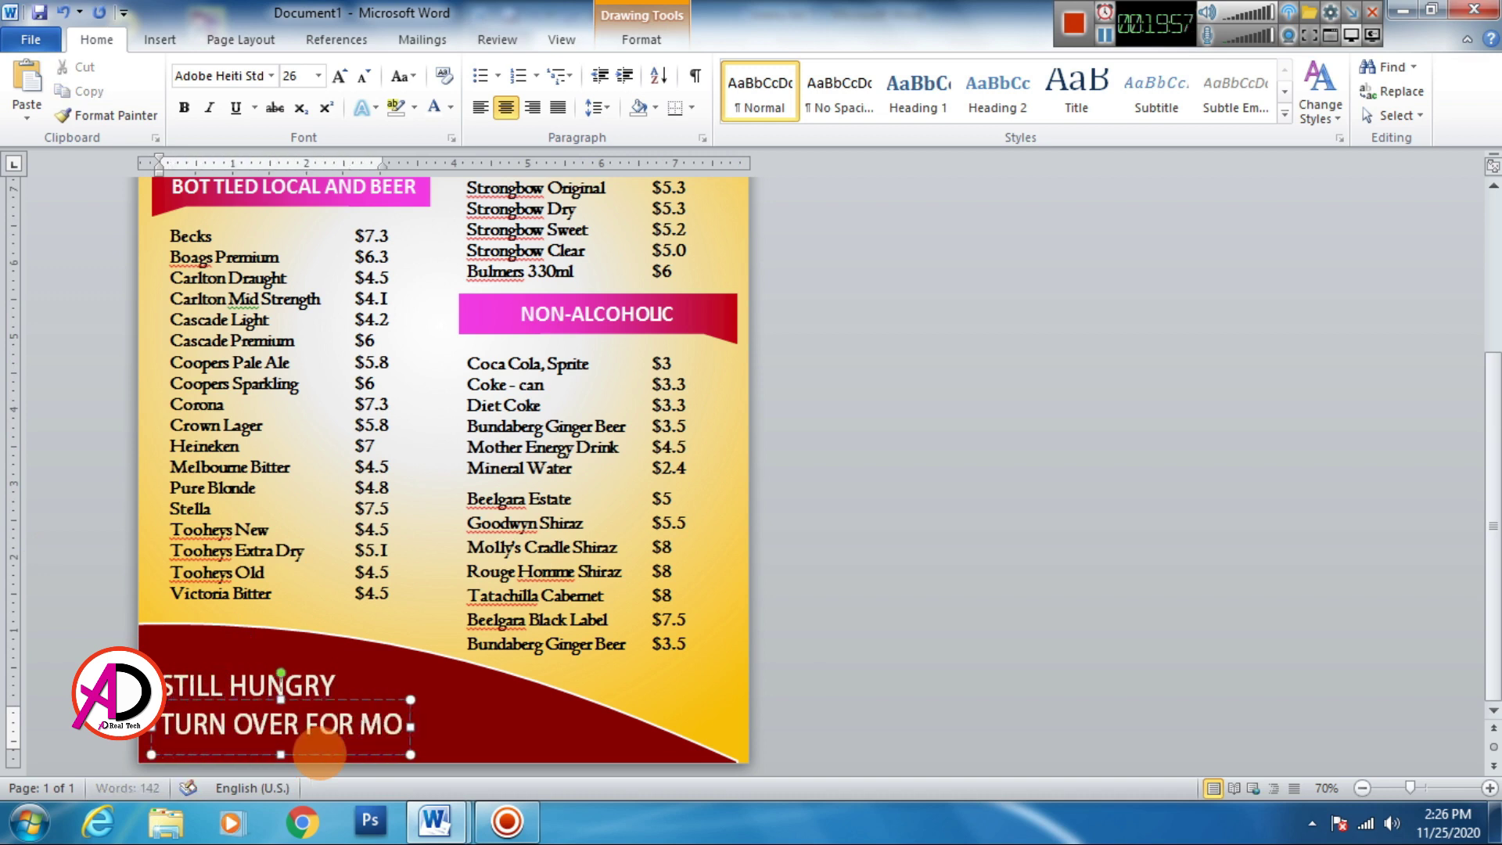
text(RE OP)
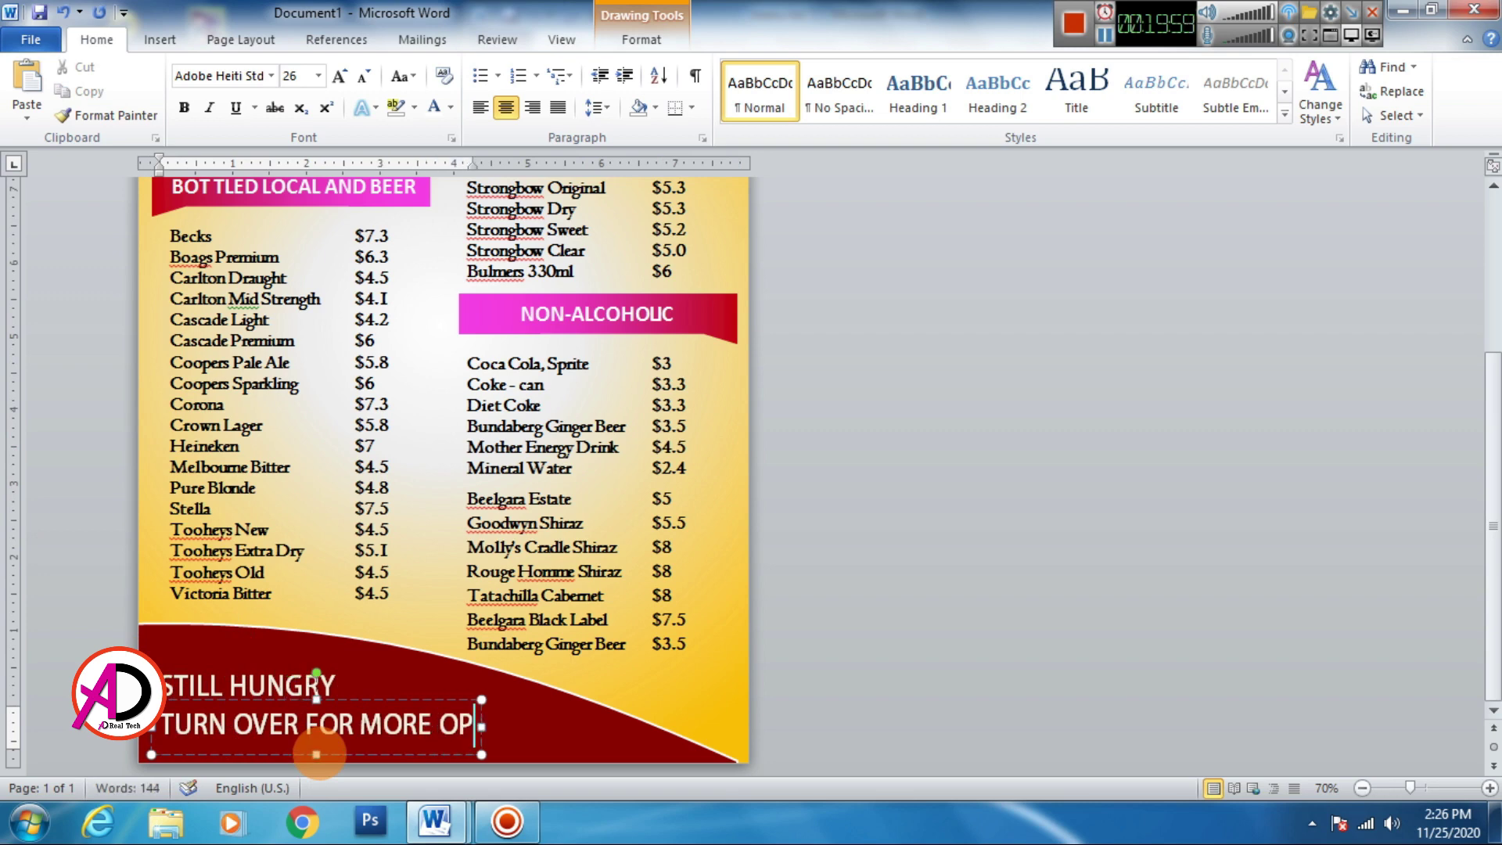
text(TION)
Scroll up and down the page to review the finished flyer and its footer text.
scroll(888, 616, up, 5)
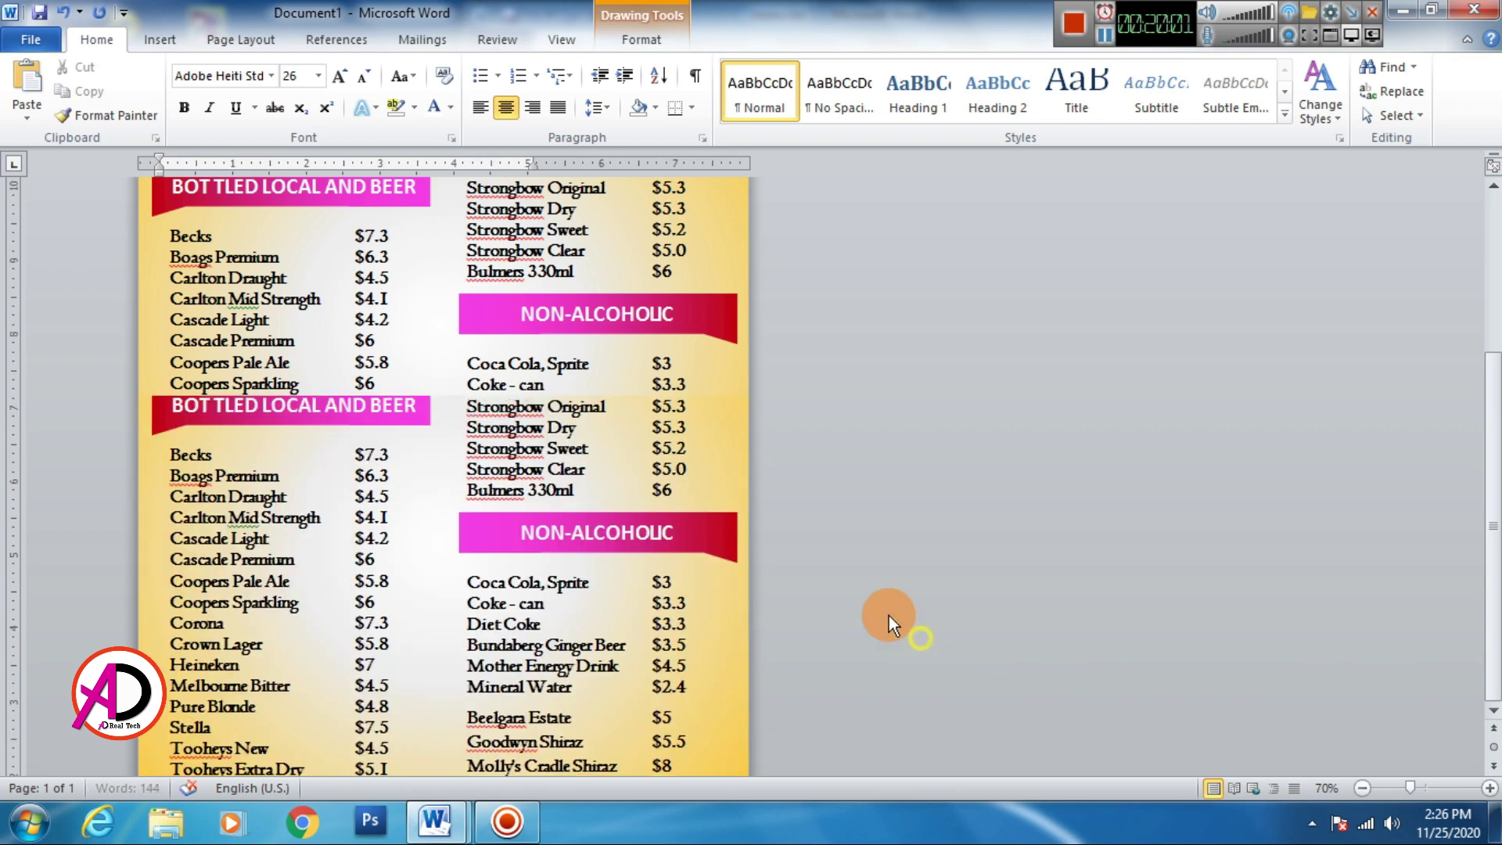
scroll(851, 568, up, 5)
ctrl+scroll(852, 567, down, 2)
ctrl+scroll(826, 560, down, 2)
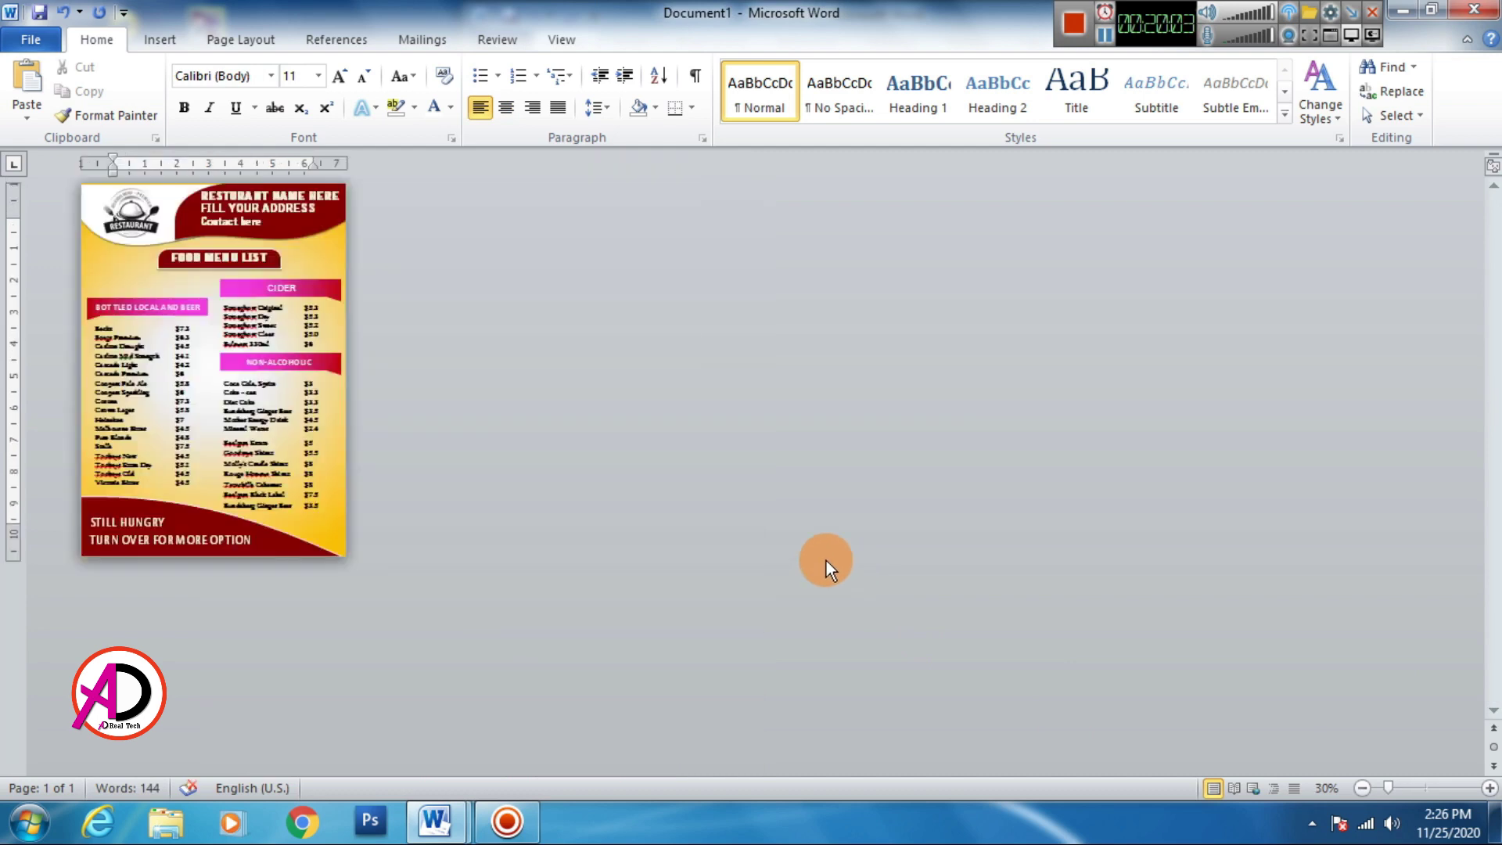
ctrl+scroll(520, 520, up, 1)
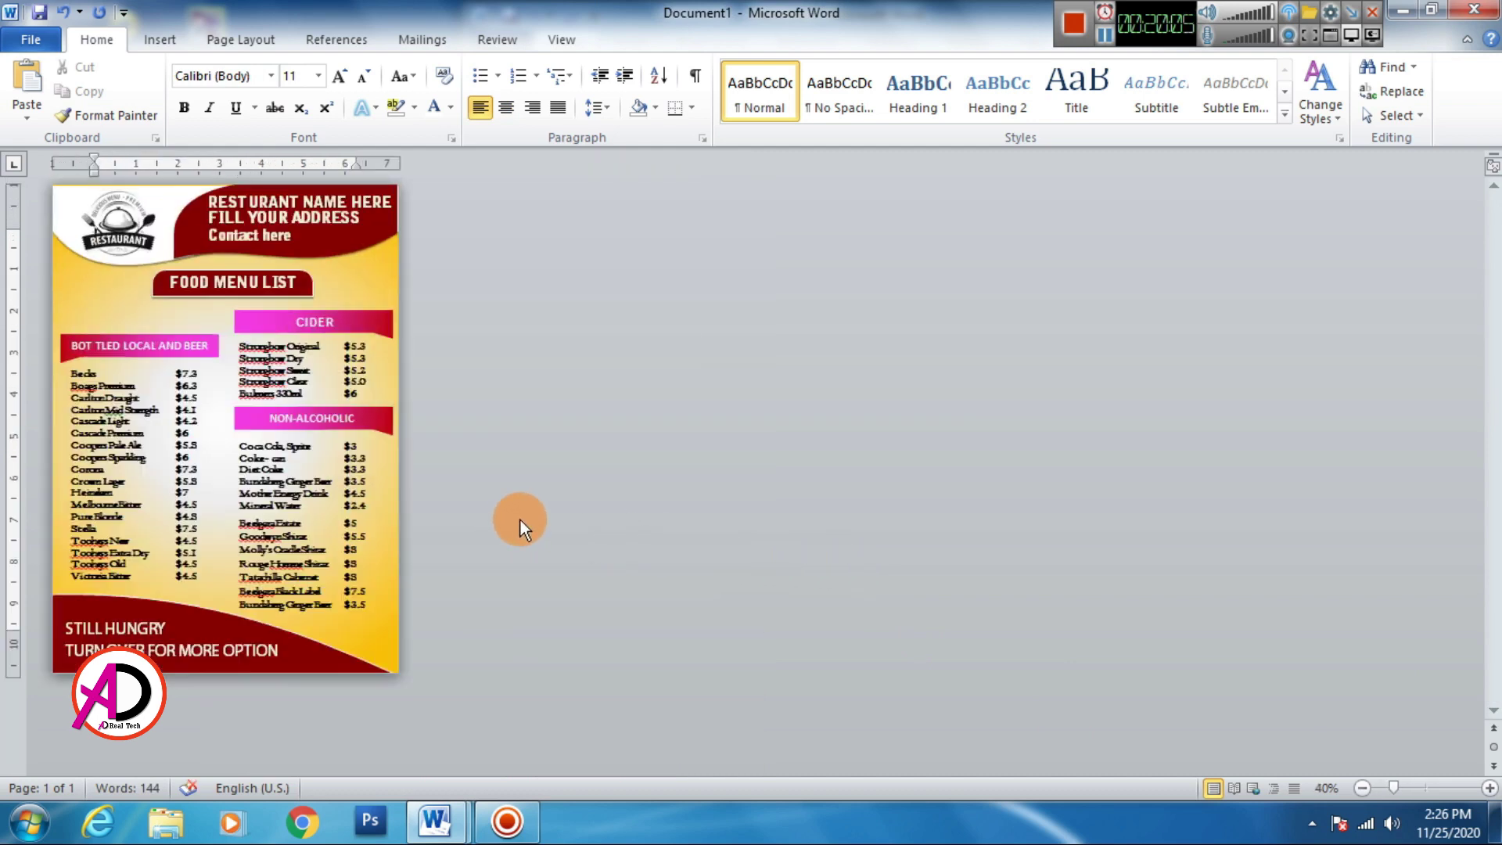